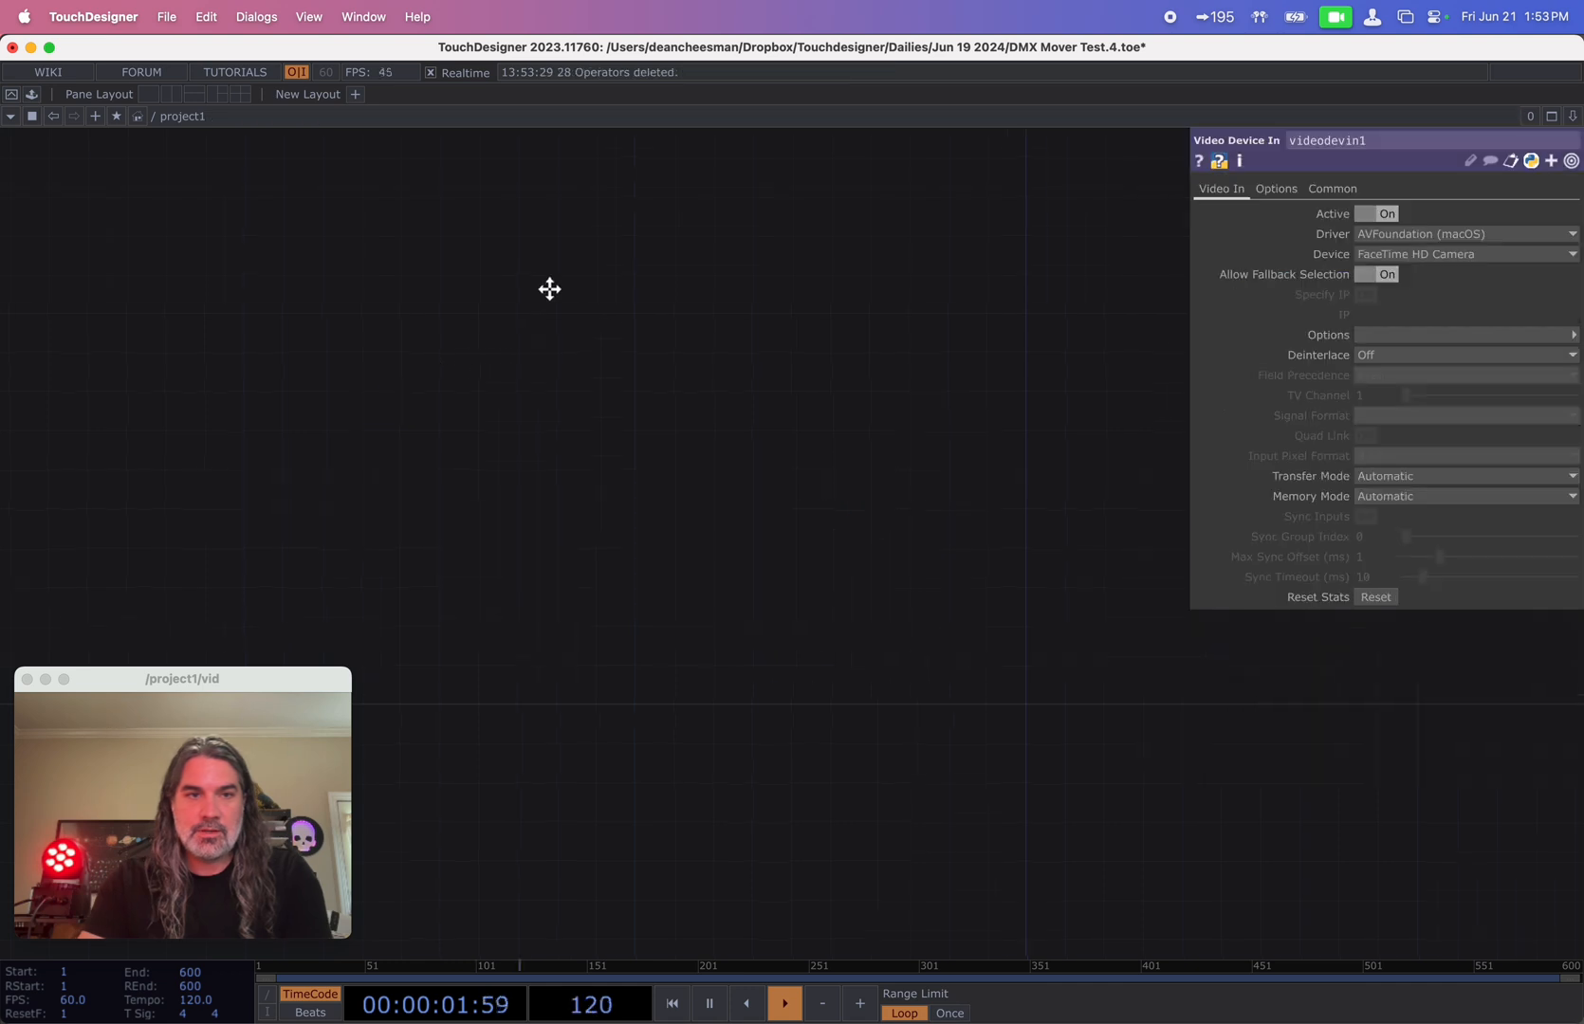
- Add a DMX Out CHOP at the far end of the empty project1 network, leaving room for nodes before it
key("p")
left_click_drag(711, 473, 852, 500)
left_click_drag(986, 515, 759, 442)
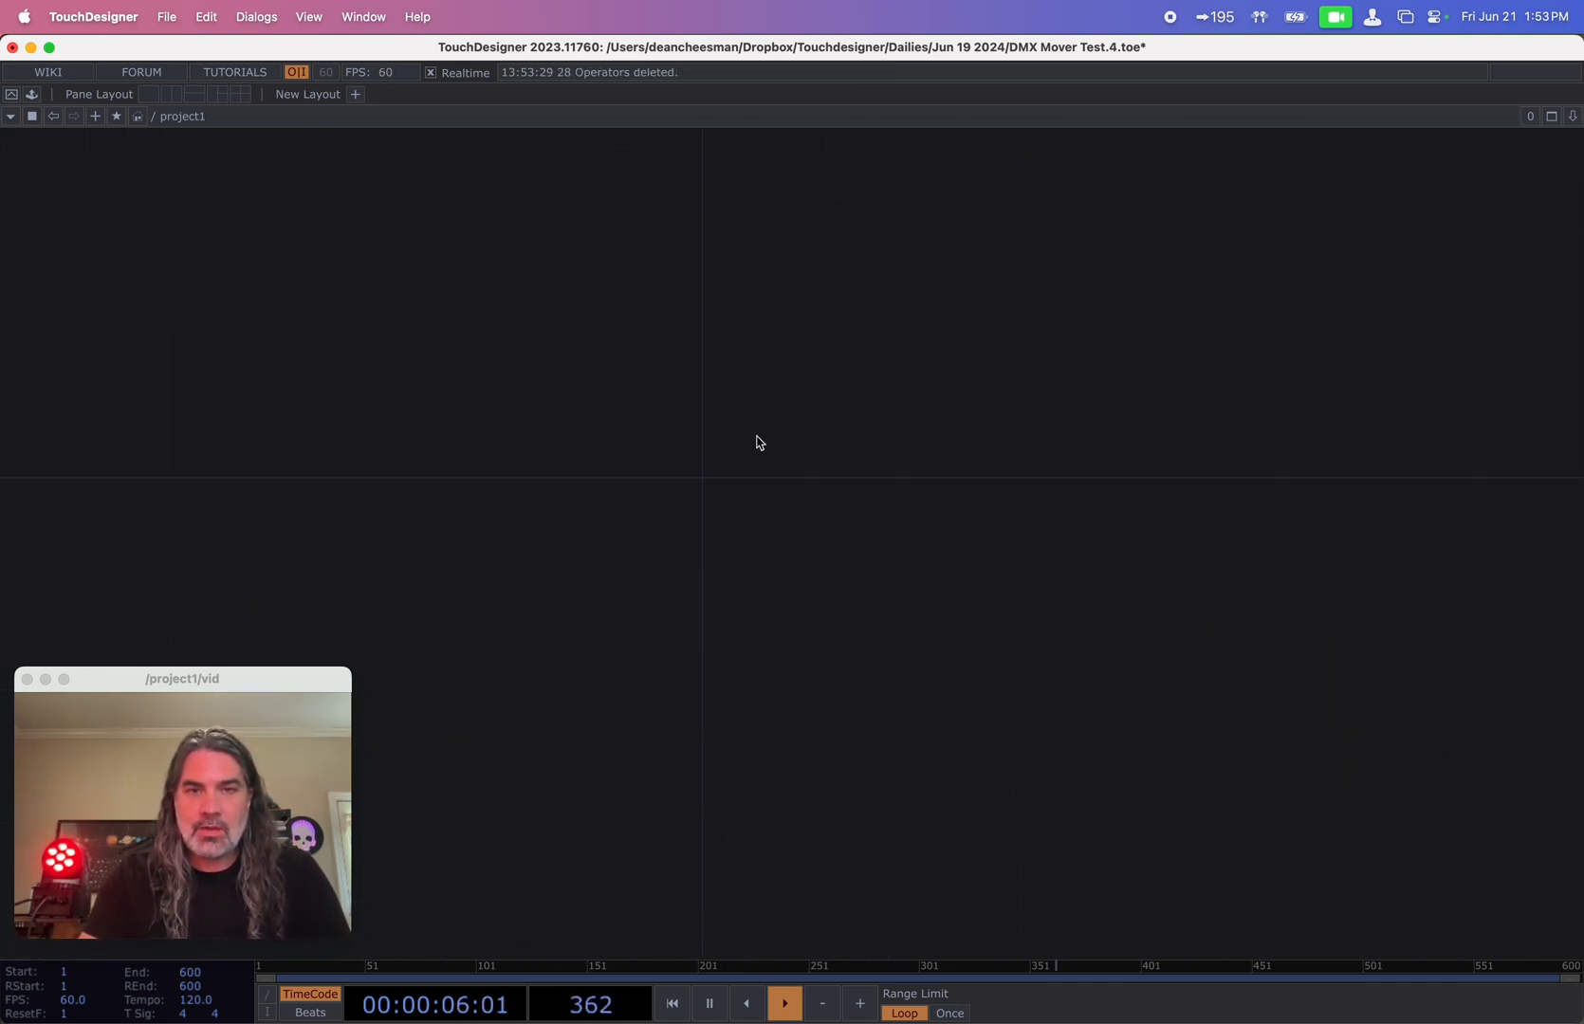
key("Tab")
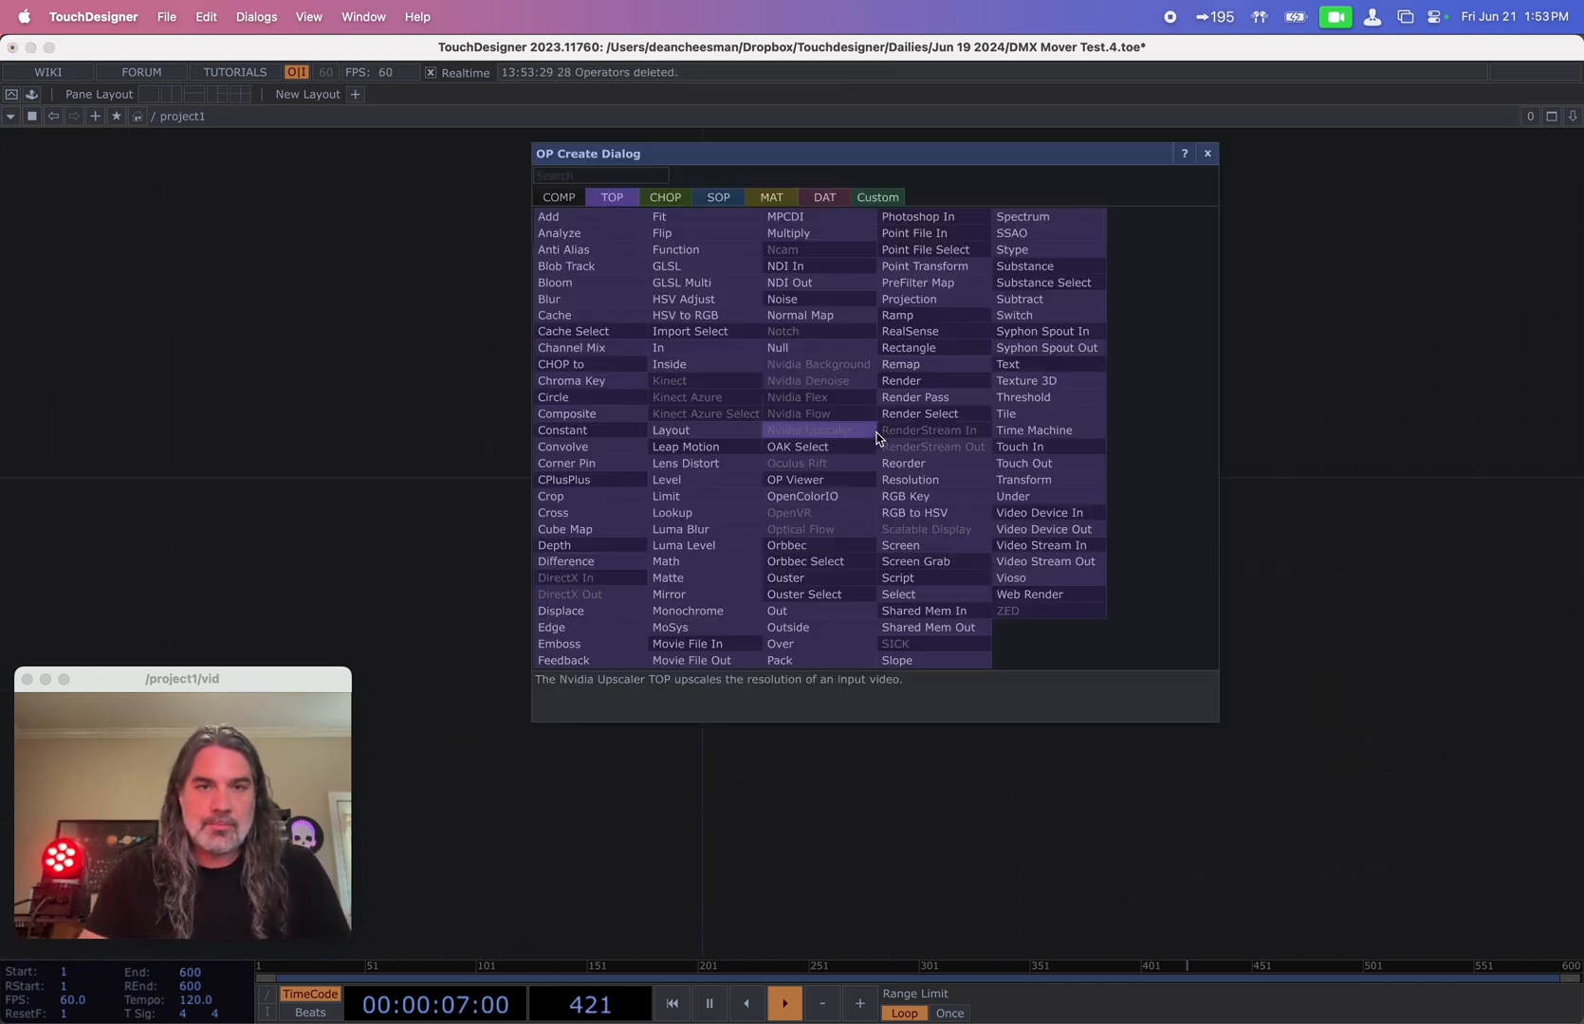
left_click(667, 199)
type("d")
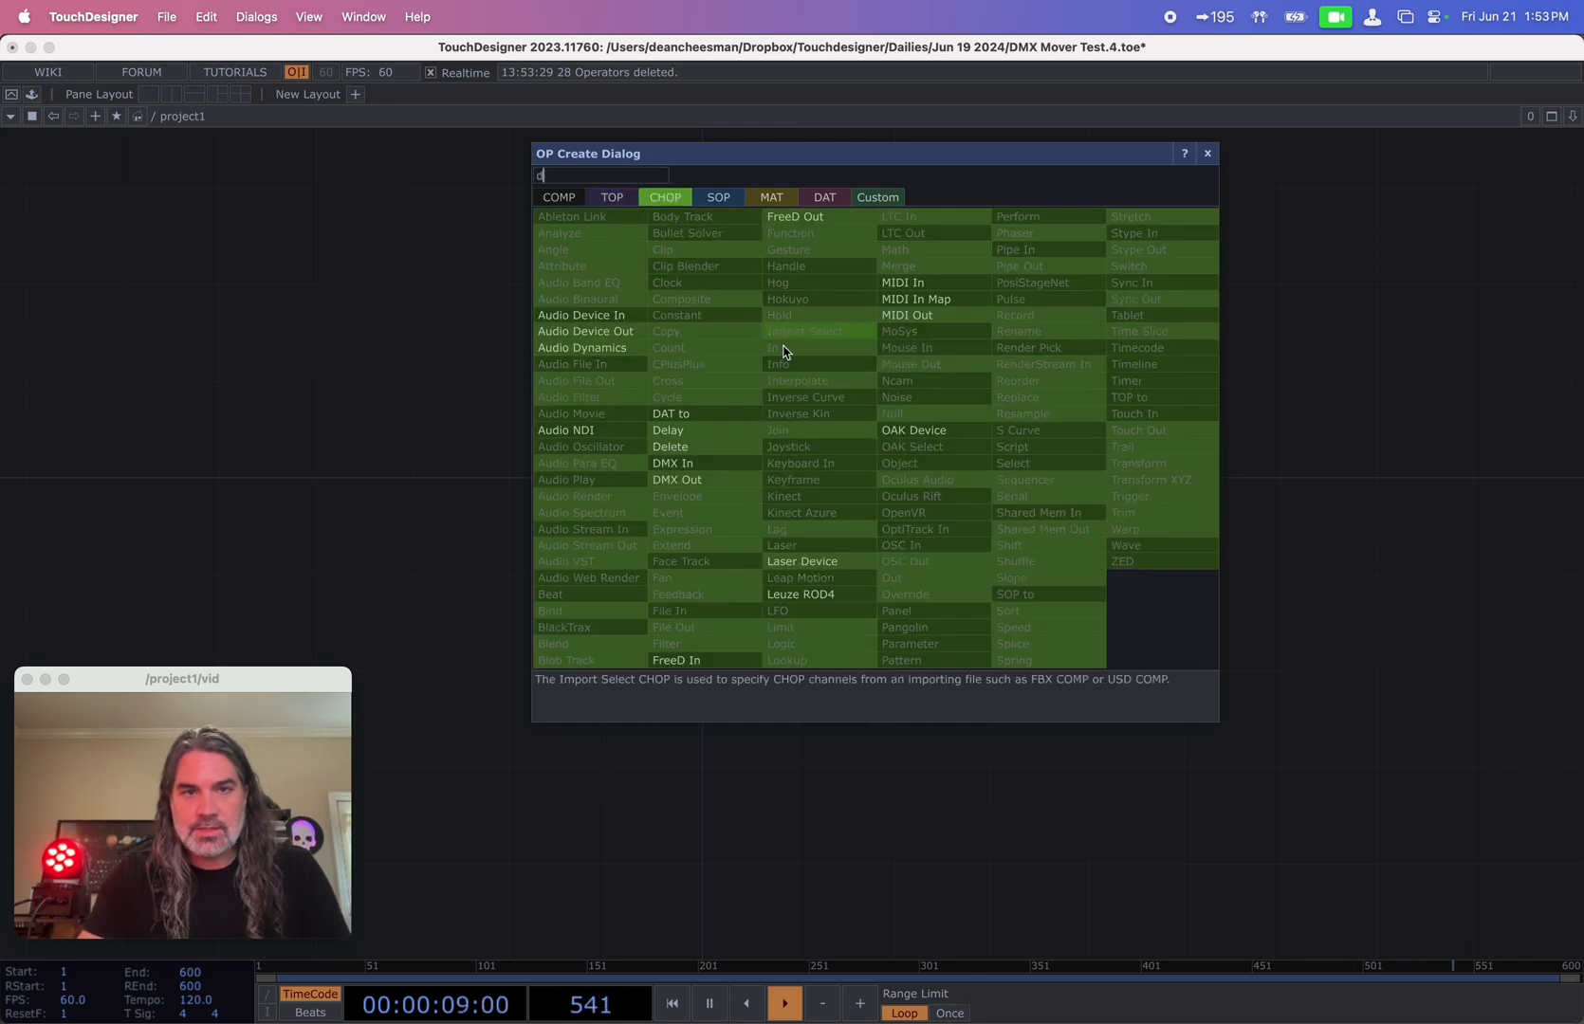
left_click(704, 481)
left_click(1245, 455)
left_click_drag(1238, 456, 1289, 387)
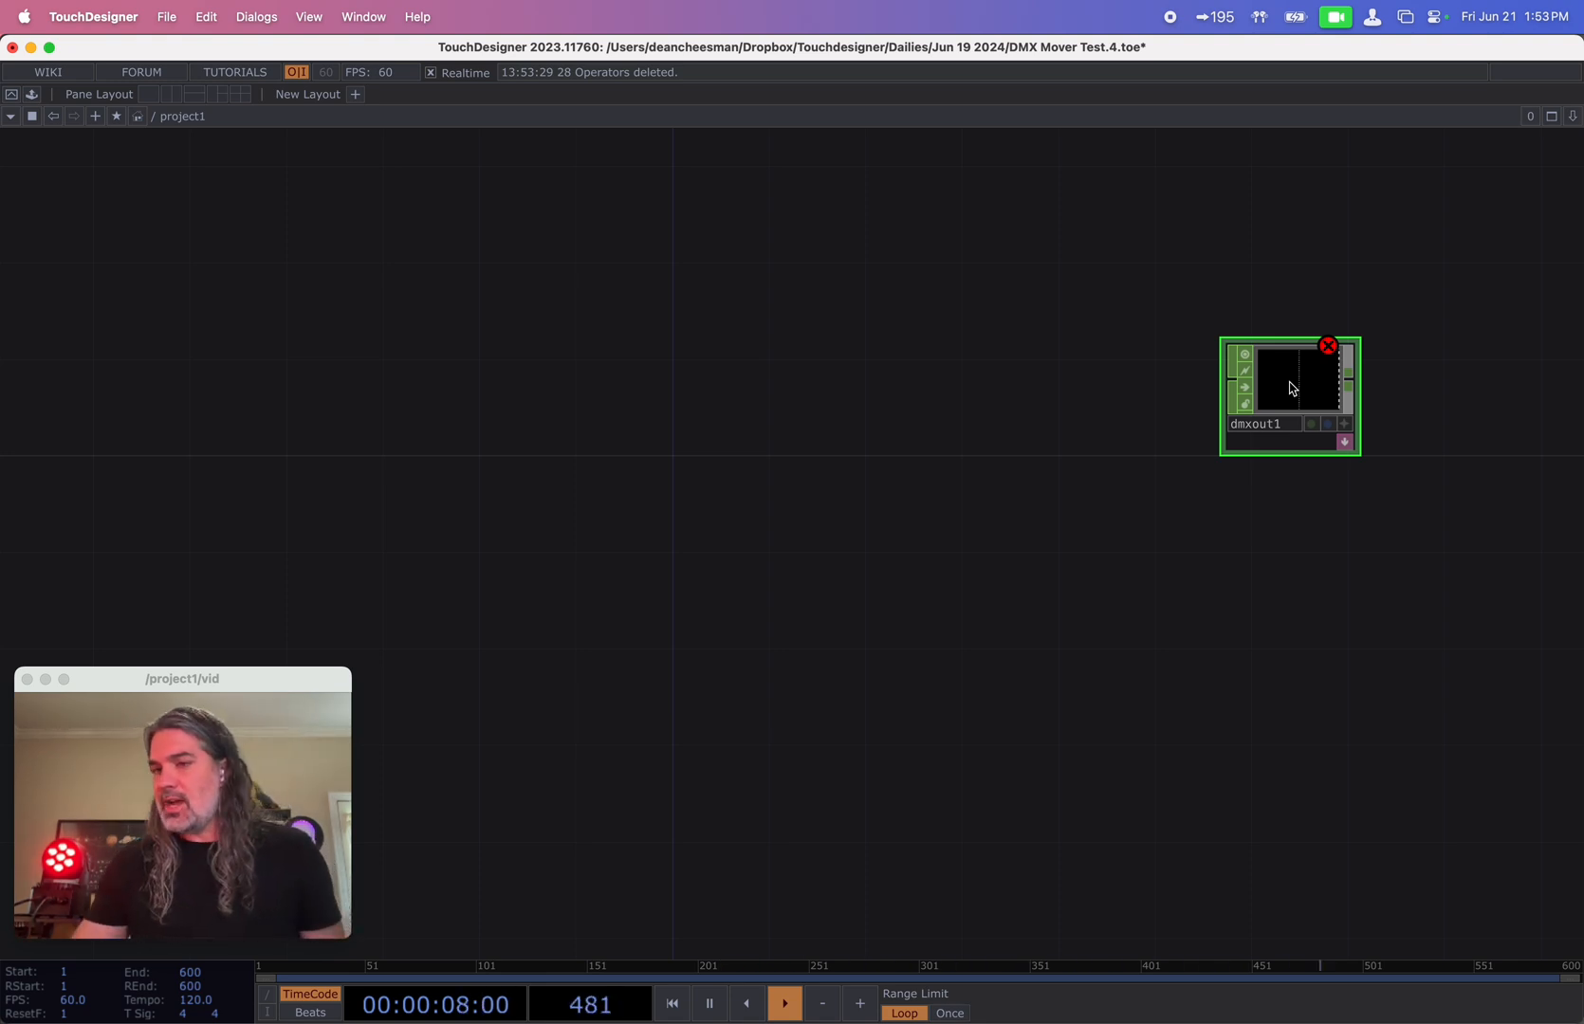
left_click_drag(1289, 388, 1282, 412)
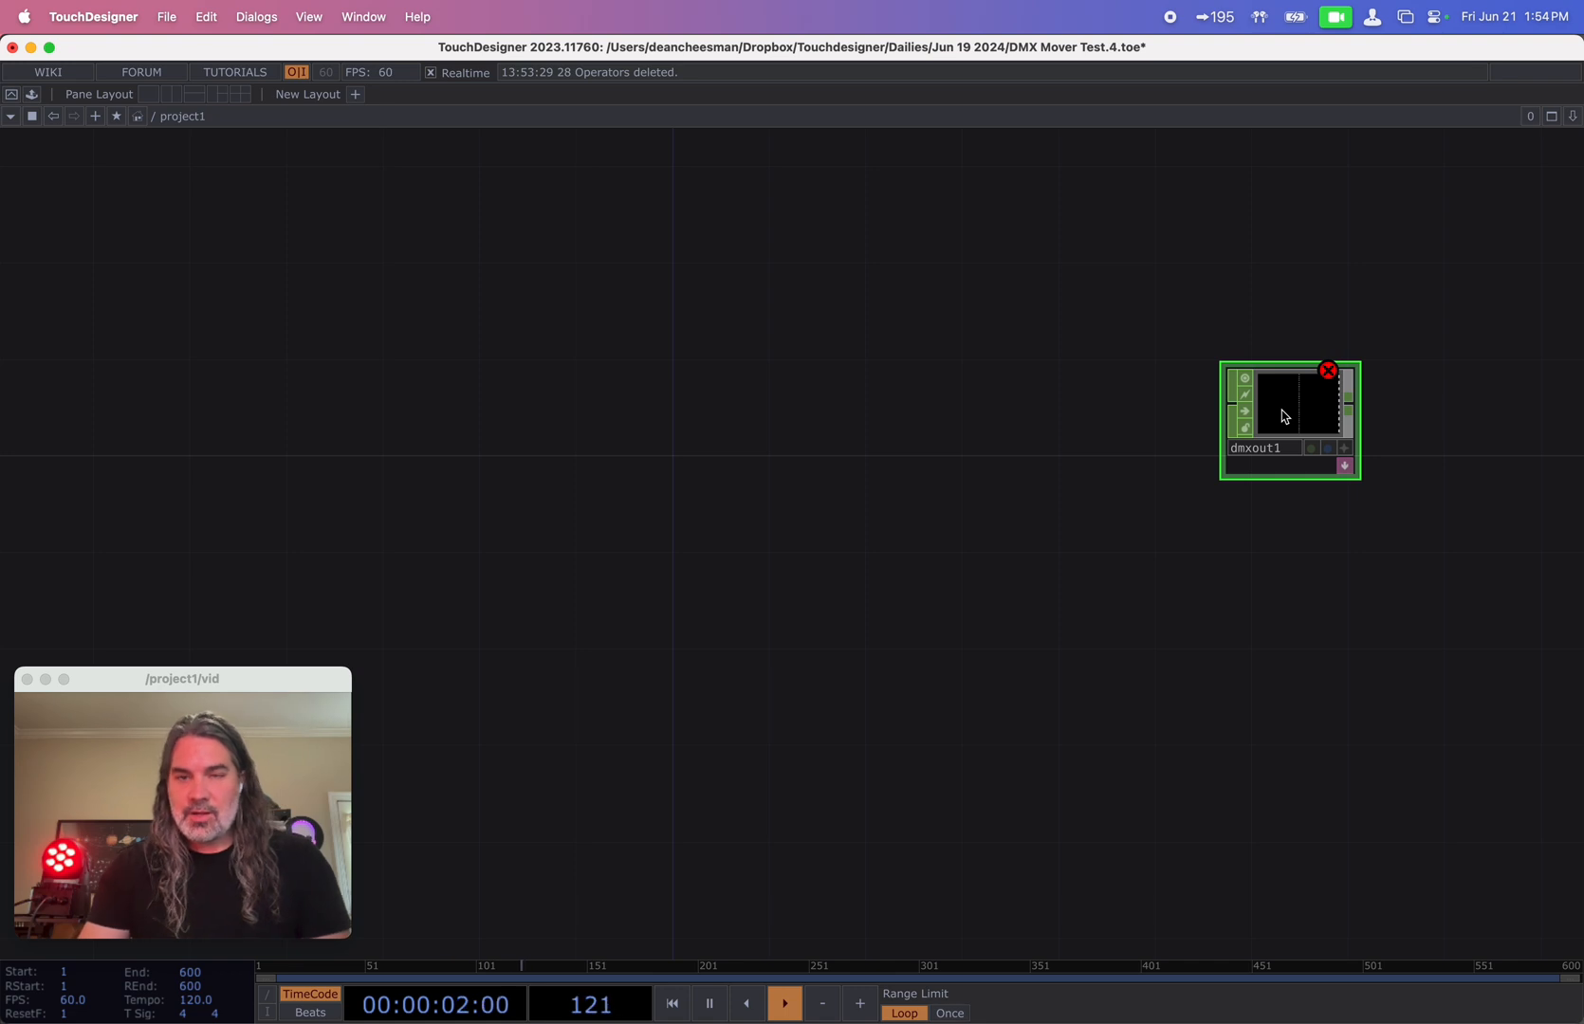
- Set the DMX Out CHOP's interface to Enttec USB Pro Mk2
left_click_drag(976, 581, 711, 593)
scroll(974, 413, "up", 3)
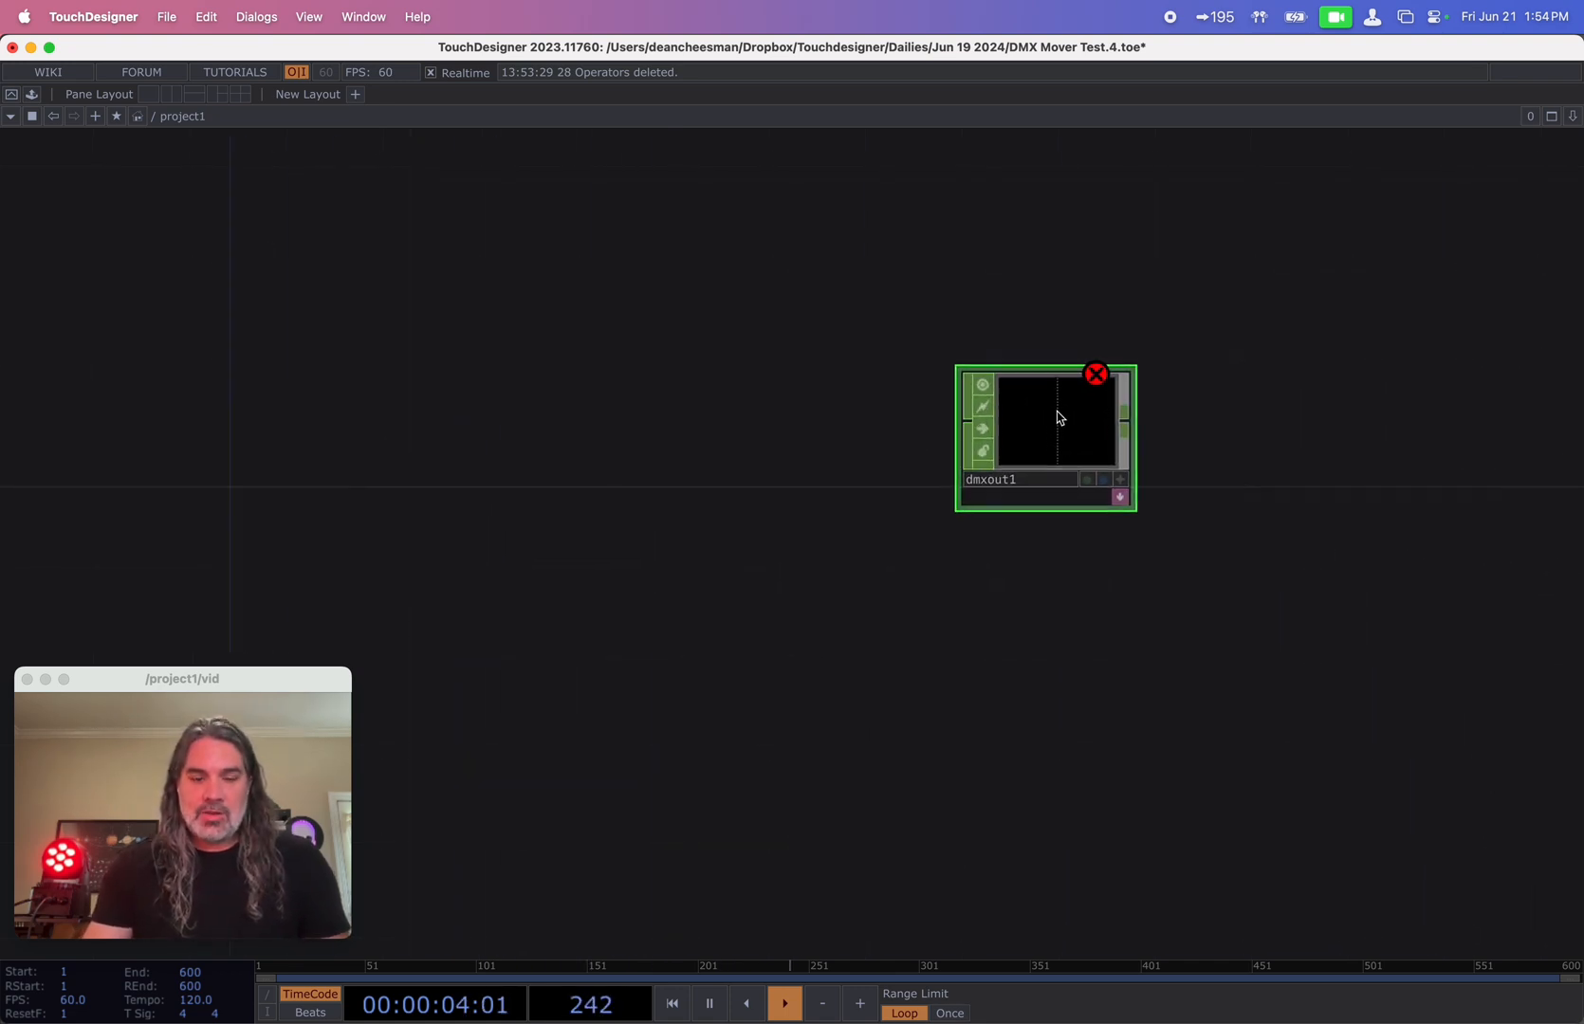
key("p")
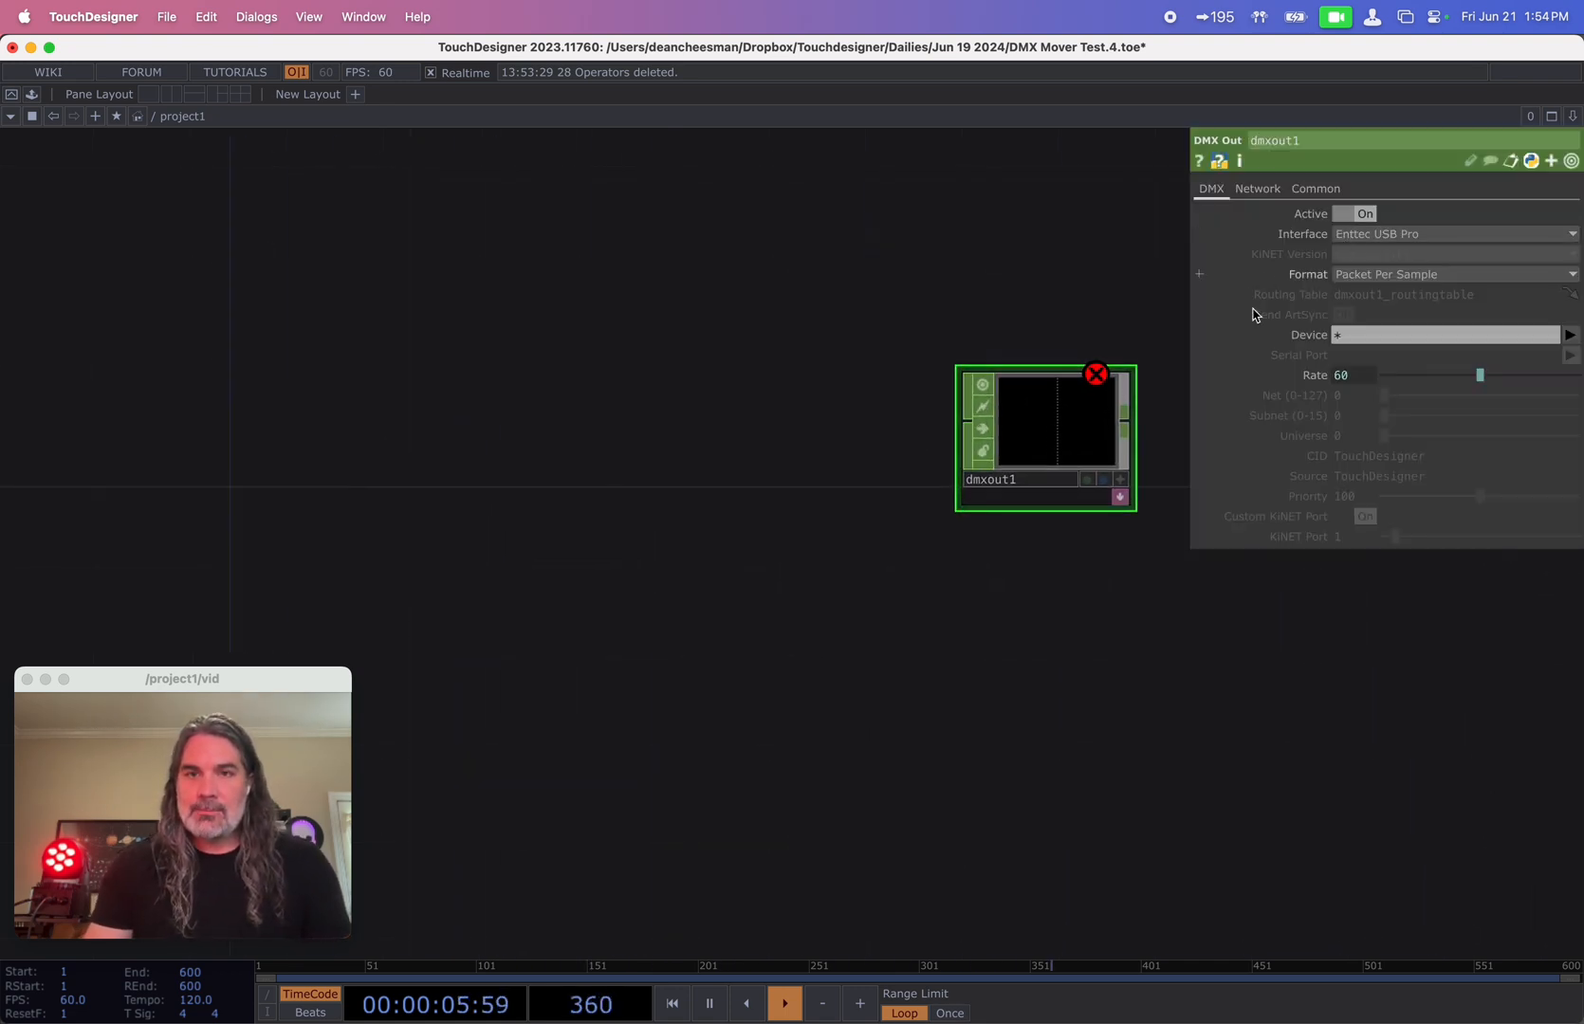
left_click_drag(1060, 437, 1061, 406)
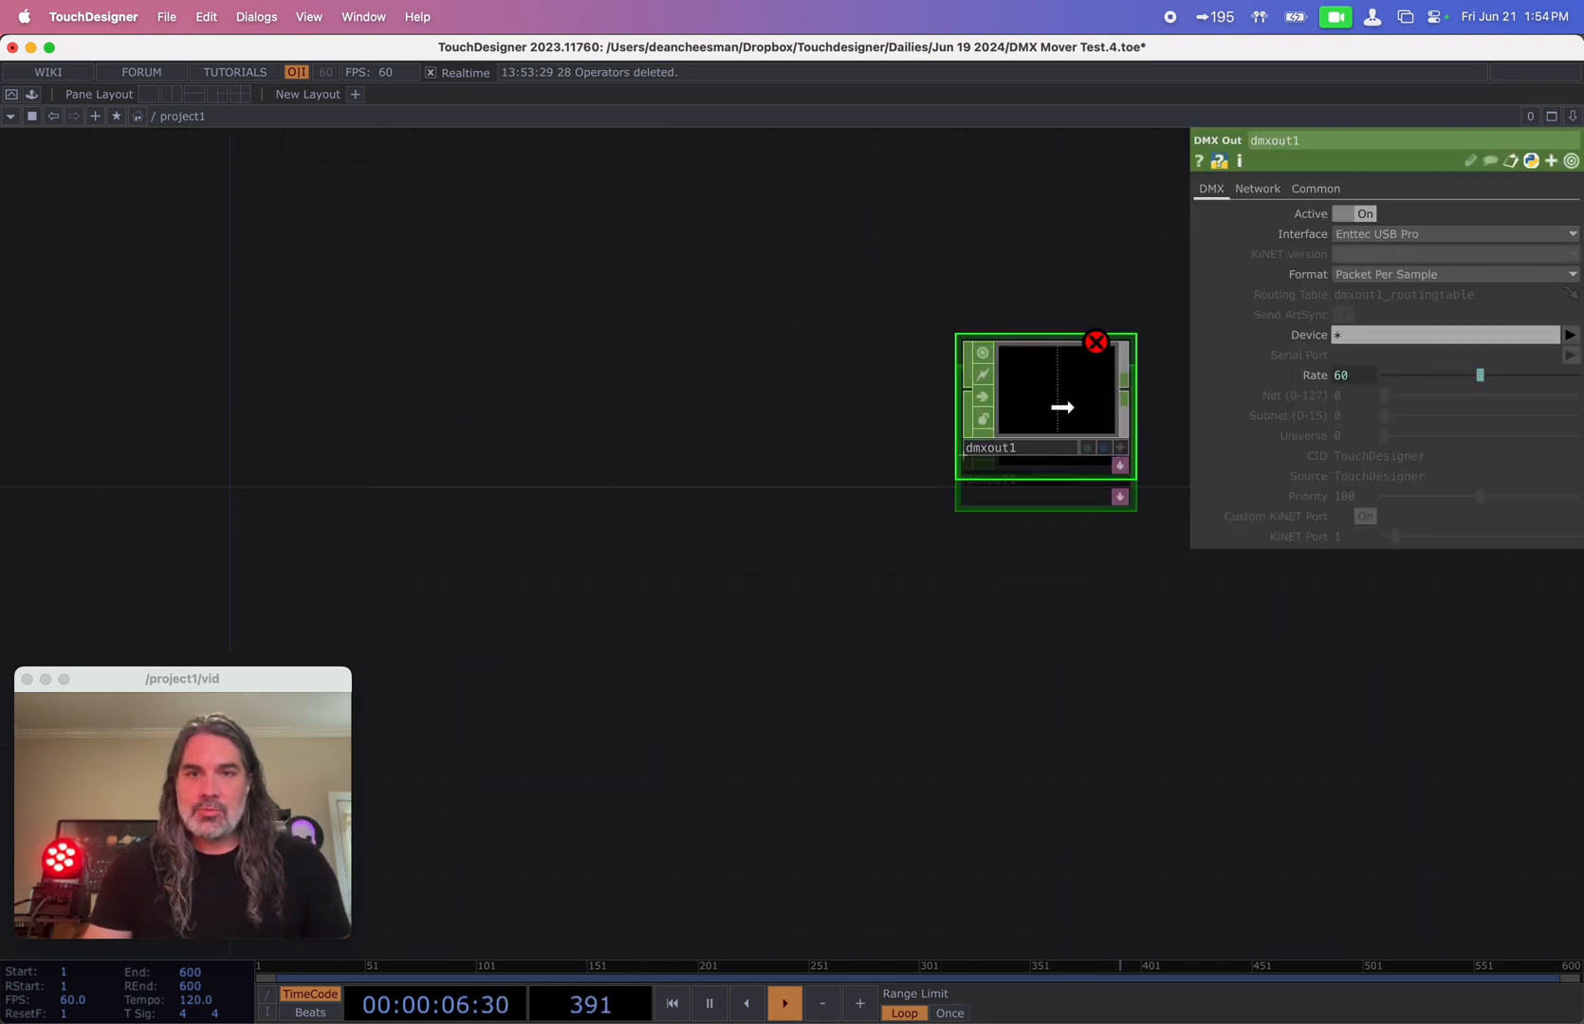
left_click(1353, 240)
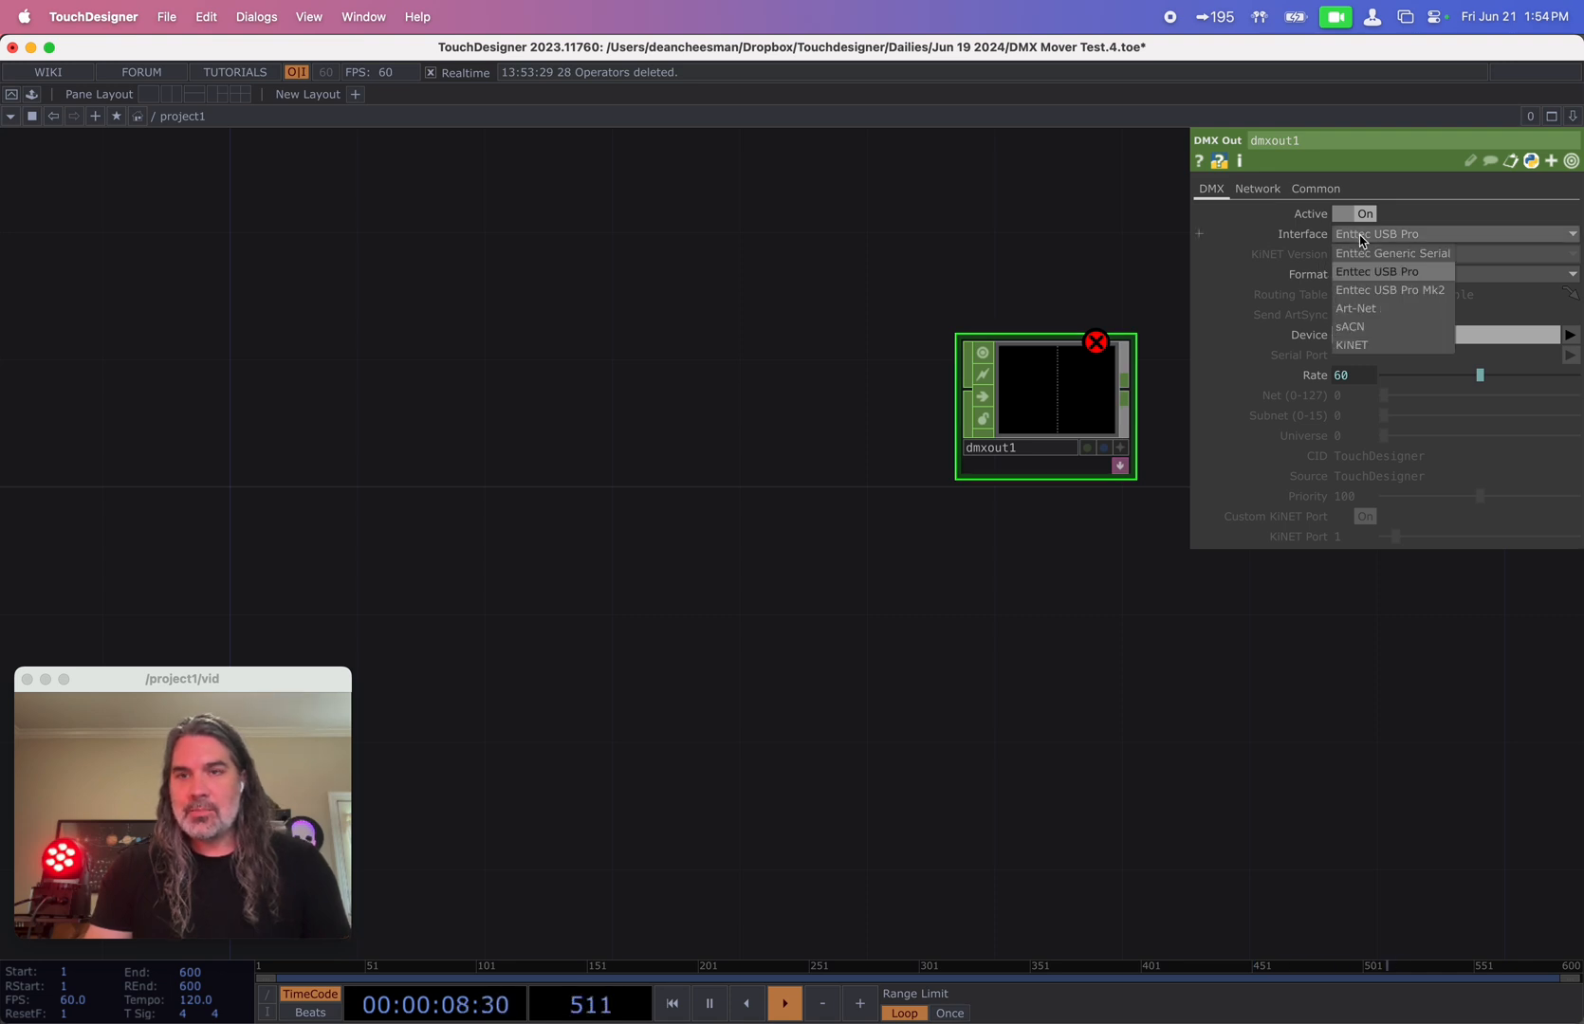
left_click(1387, 290)
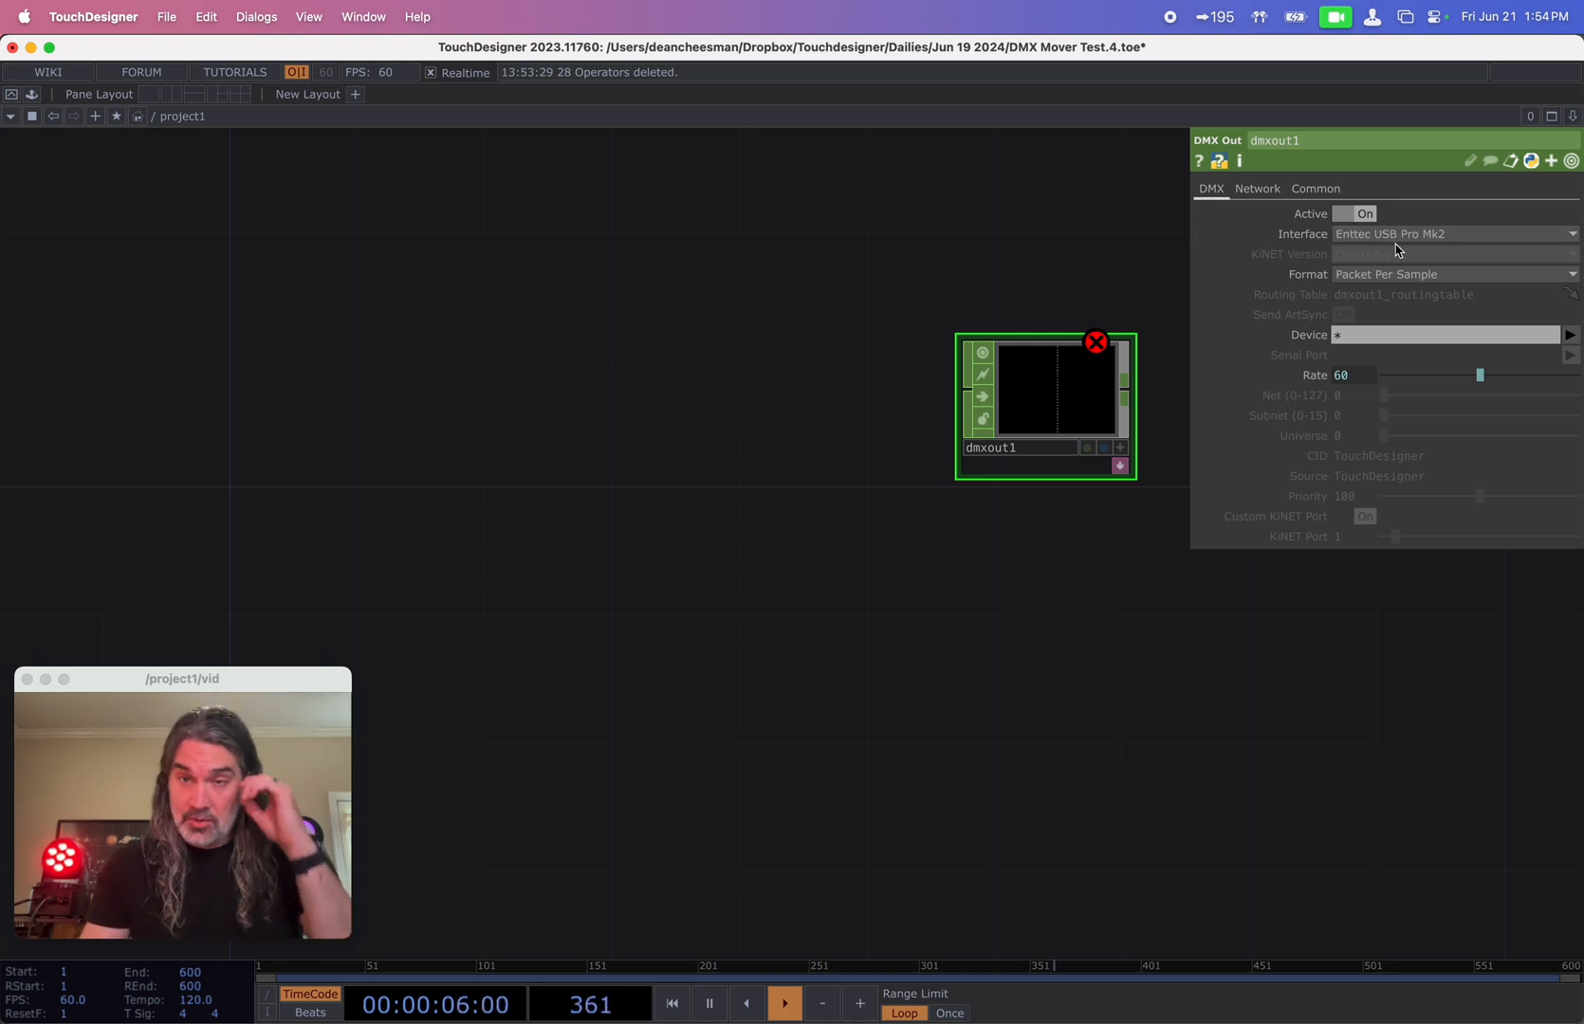
- Add a Constant CHOP upstream of the DMX Out and set its chan1 value to 1
left_click_drag(923, 300, 977, 371)
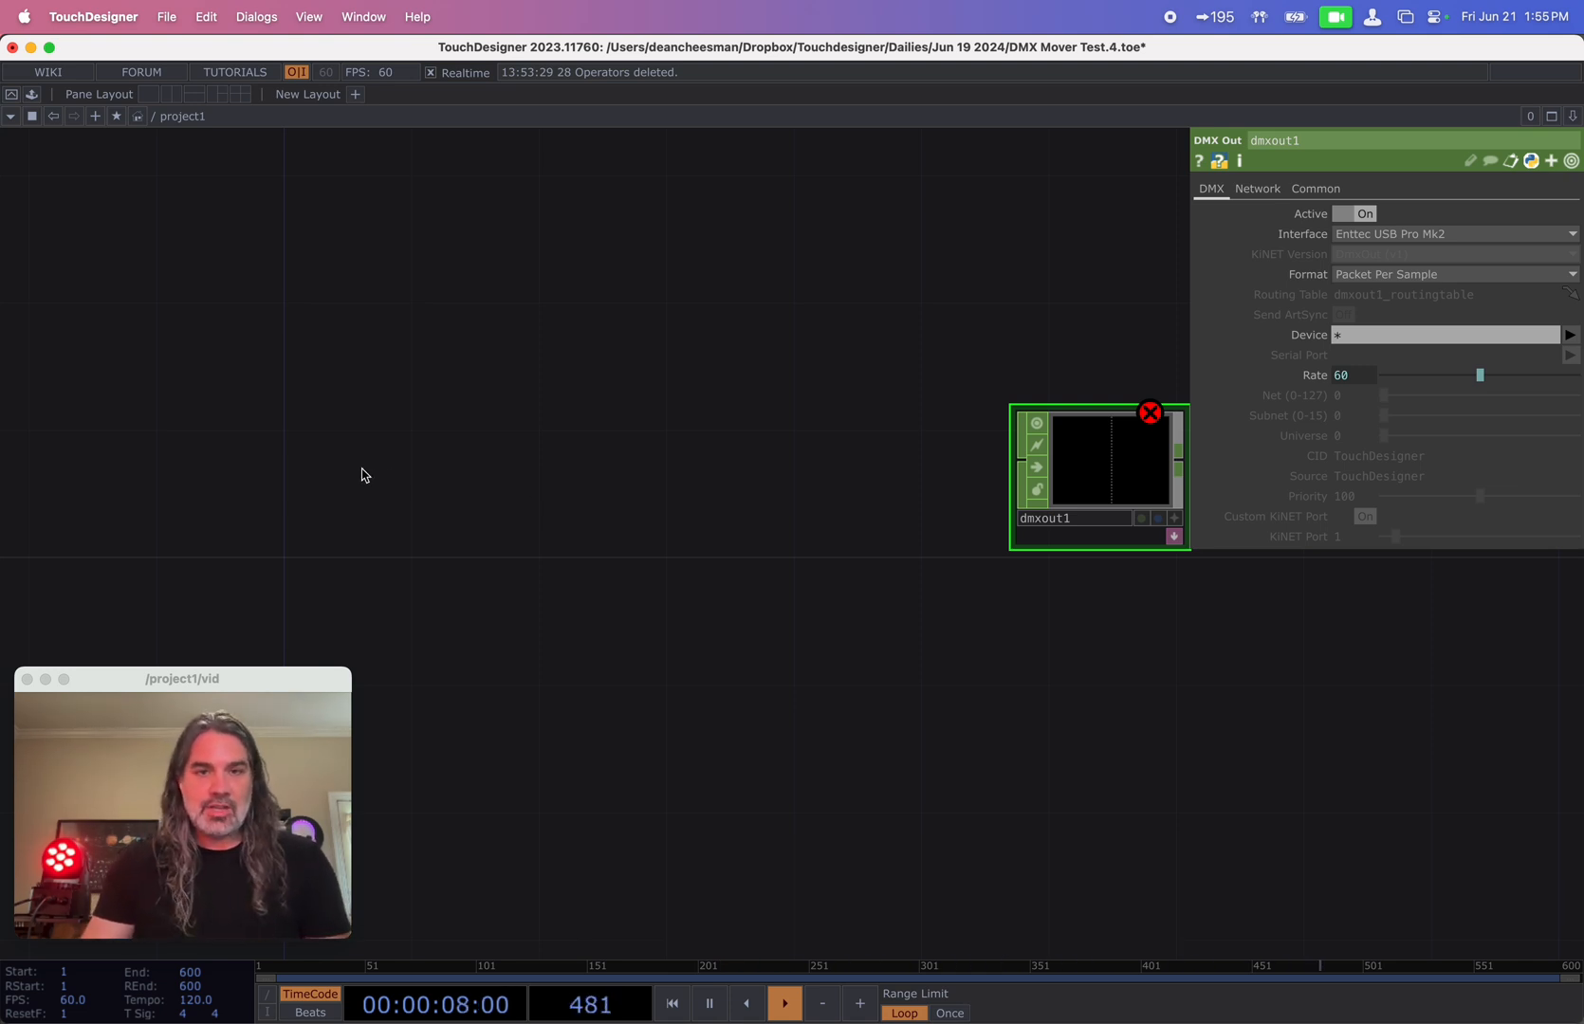
key("Tab")
type("c")
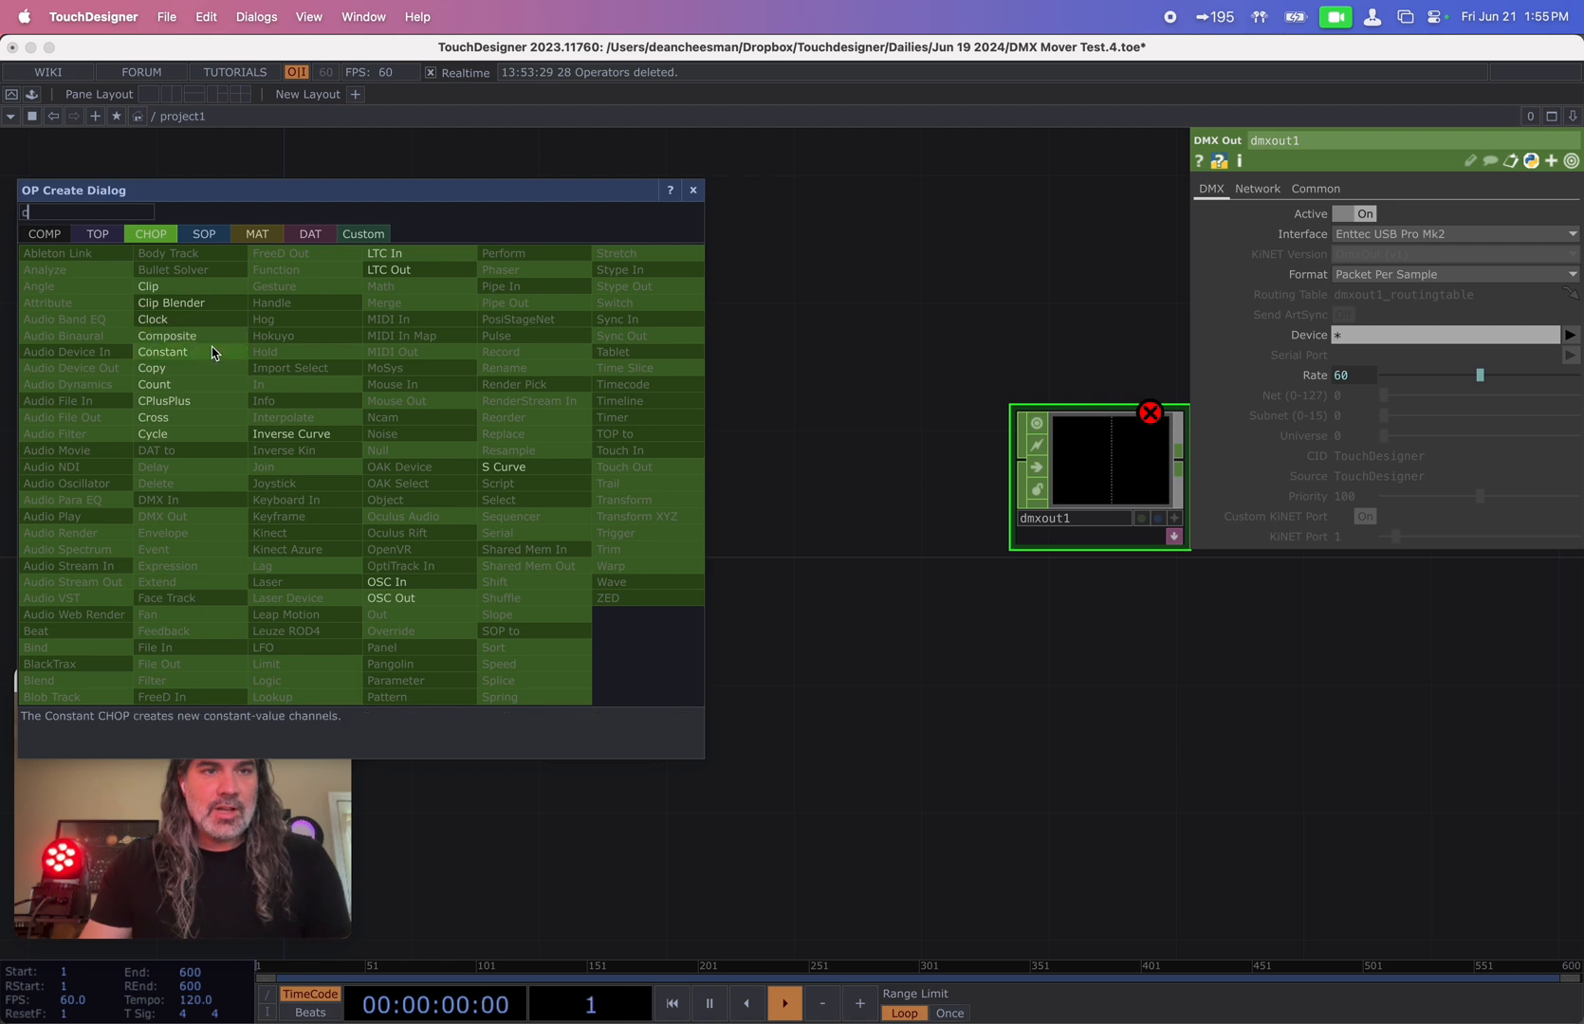
left_click(213, 349)
left_click(403, 510)
left_click(477, 491)
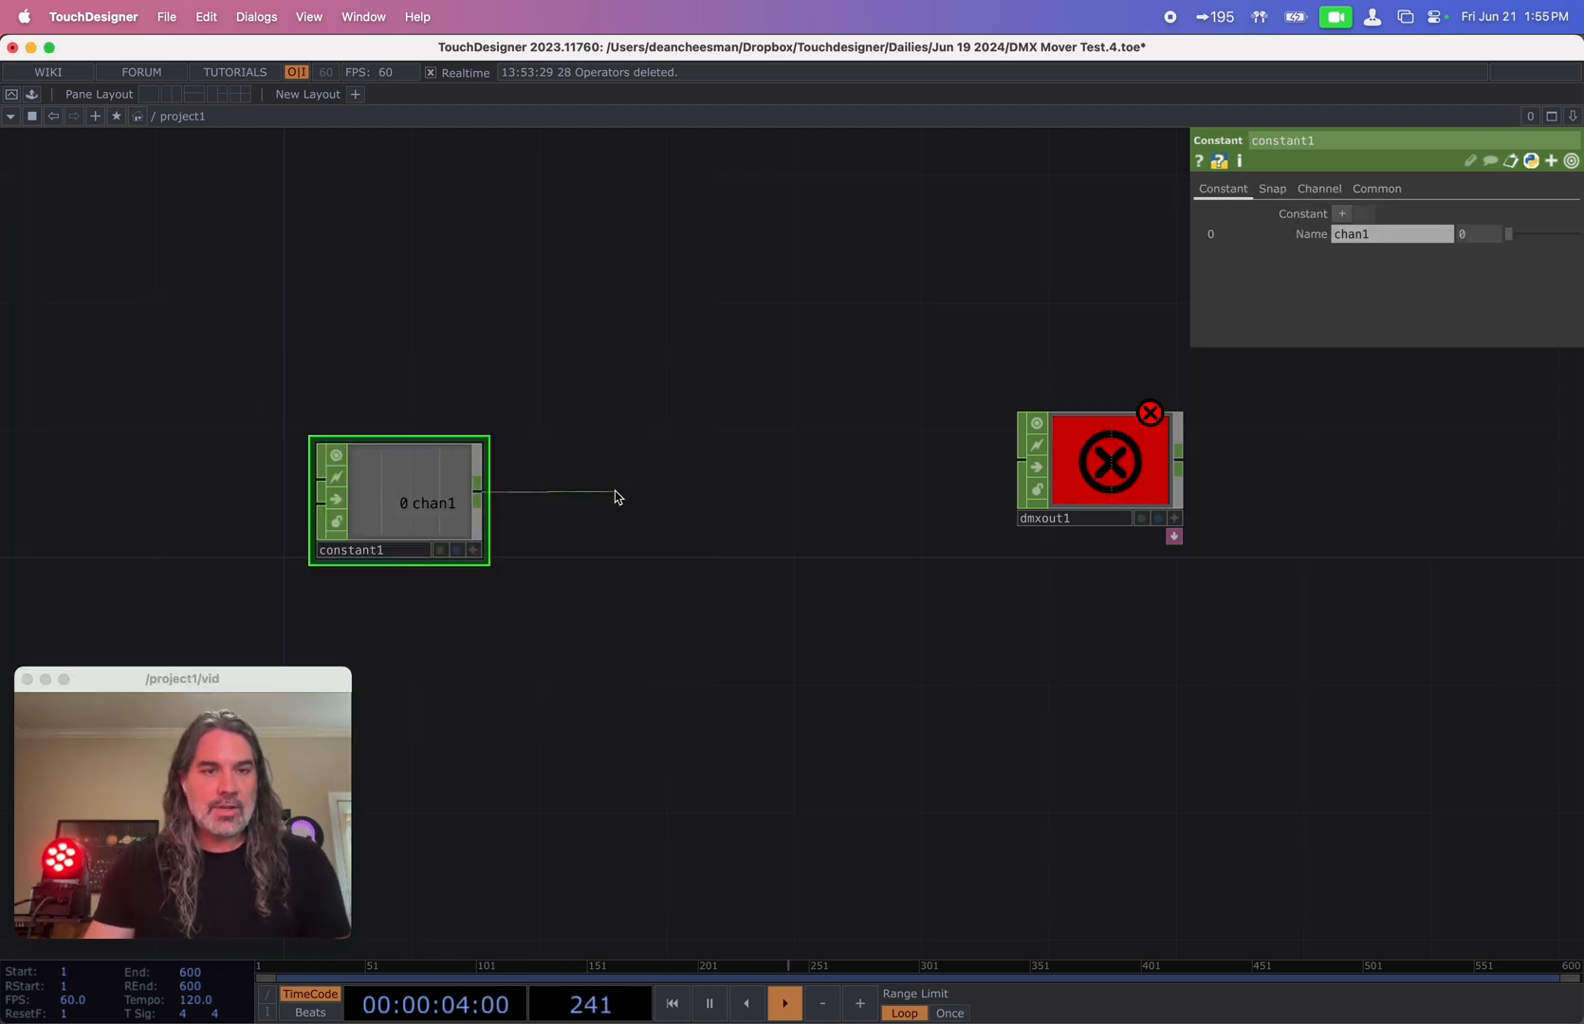
left_click(615, 495)
left_click_drag(1508, 234, 1579, 237)
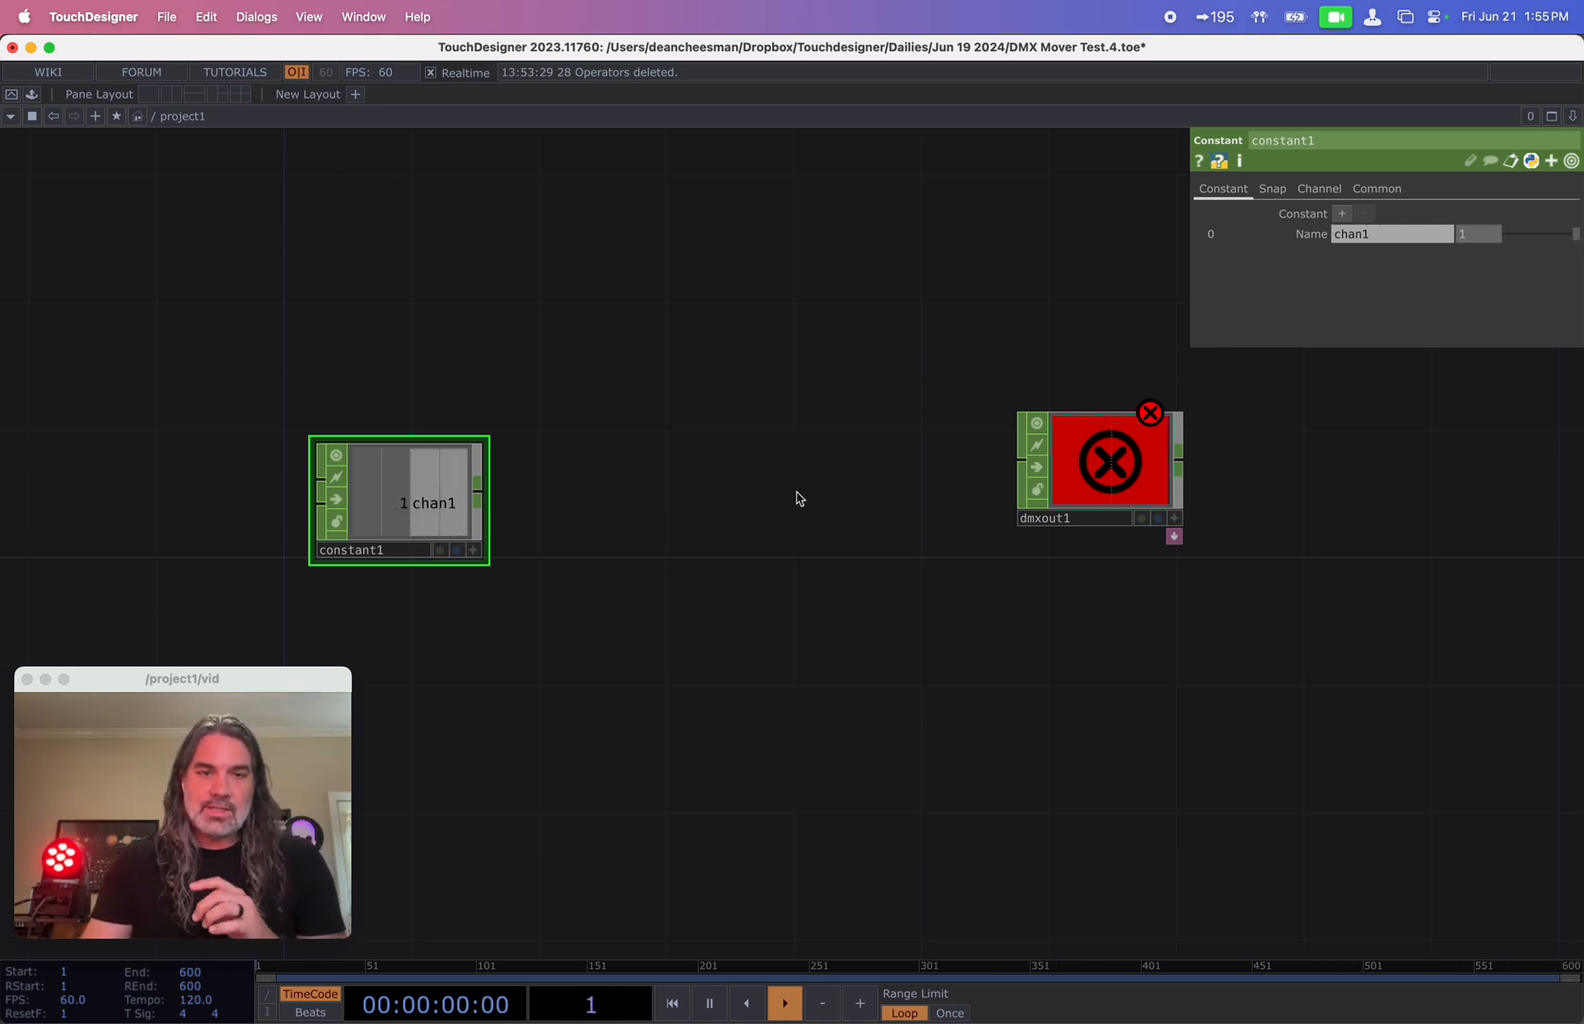
- Attach a Math CHOP to the Constant's output and set its To Range to 0–255
left_click_drag(448, 490, 540, 489)
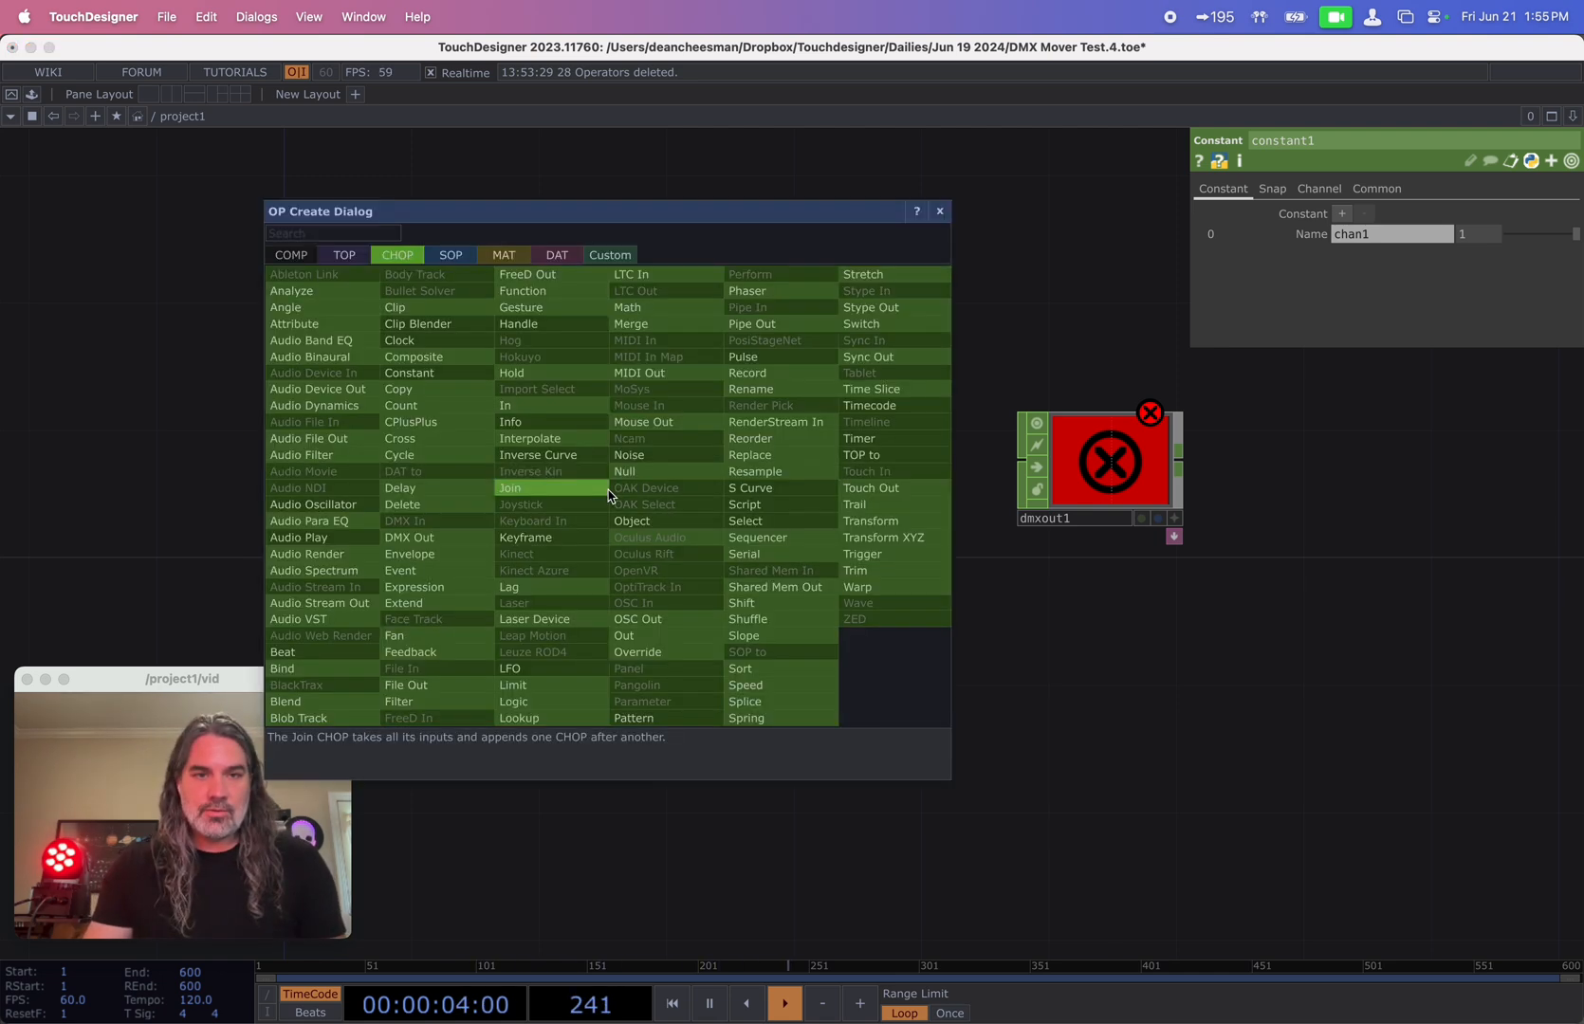
left_click(662, 314)
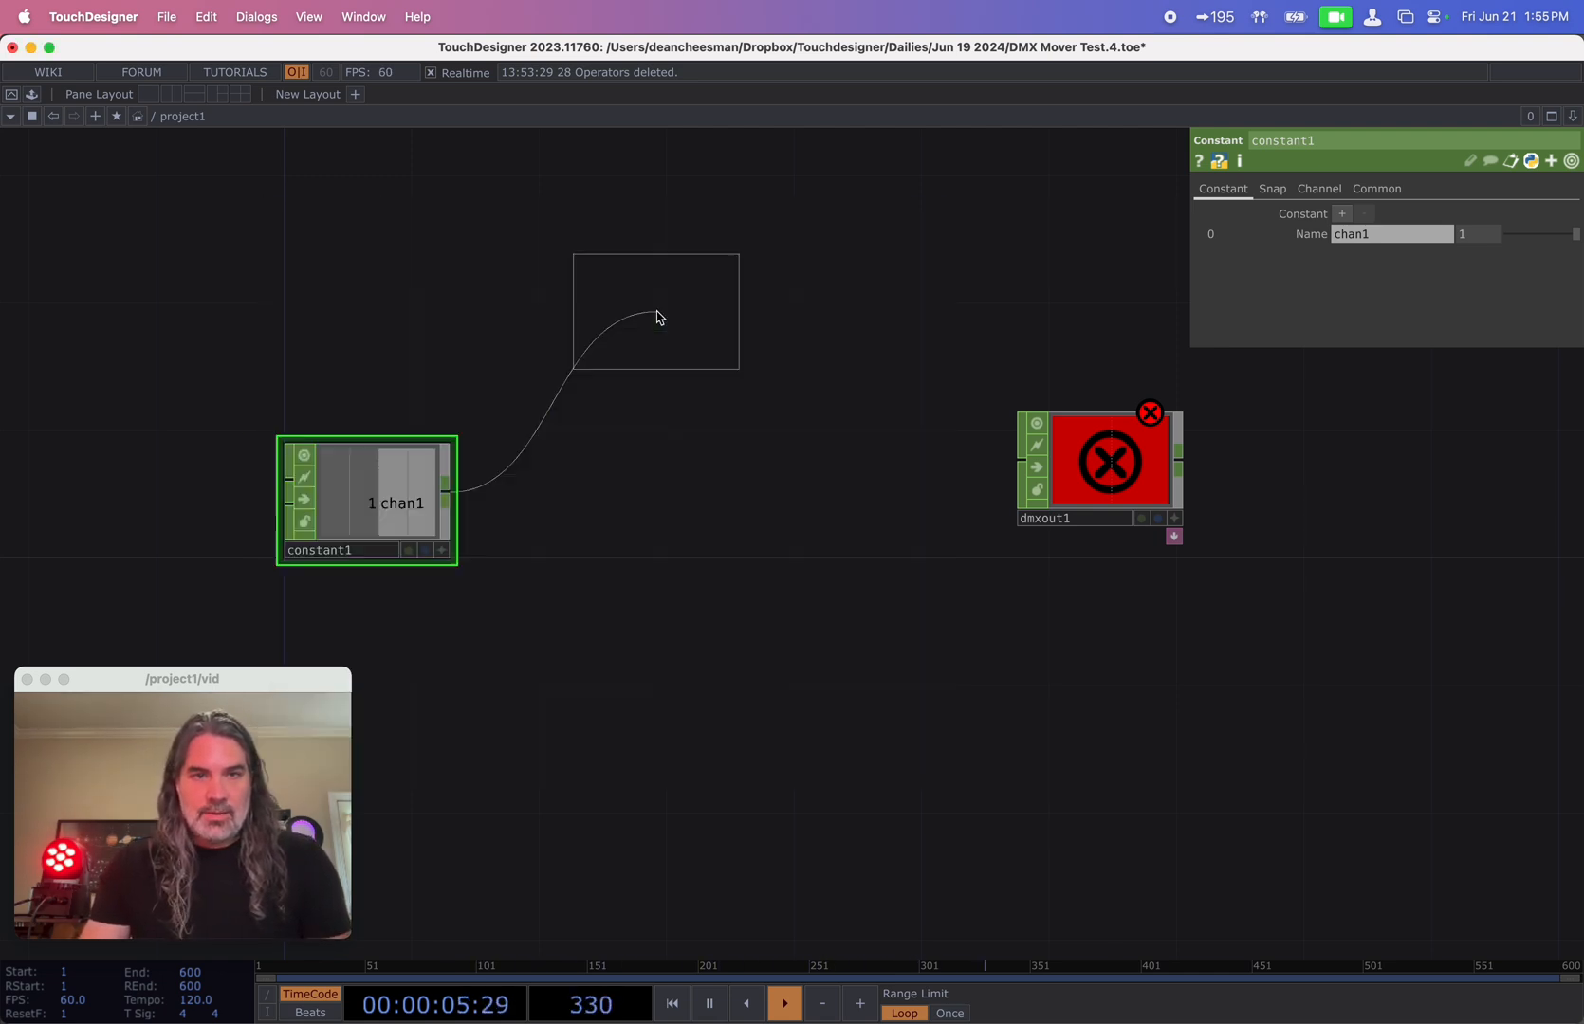
left_click(672, 495)
left_click(1317, 189)
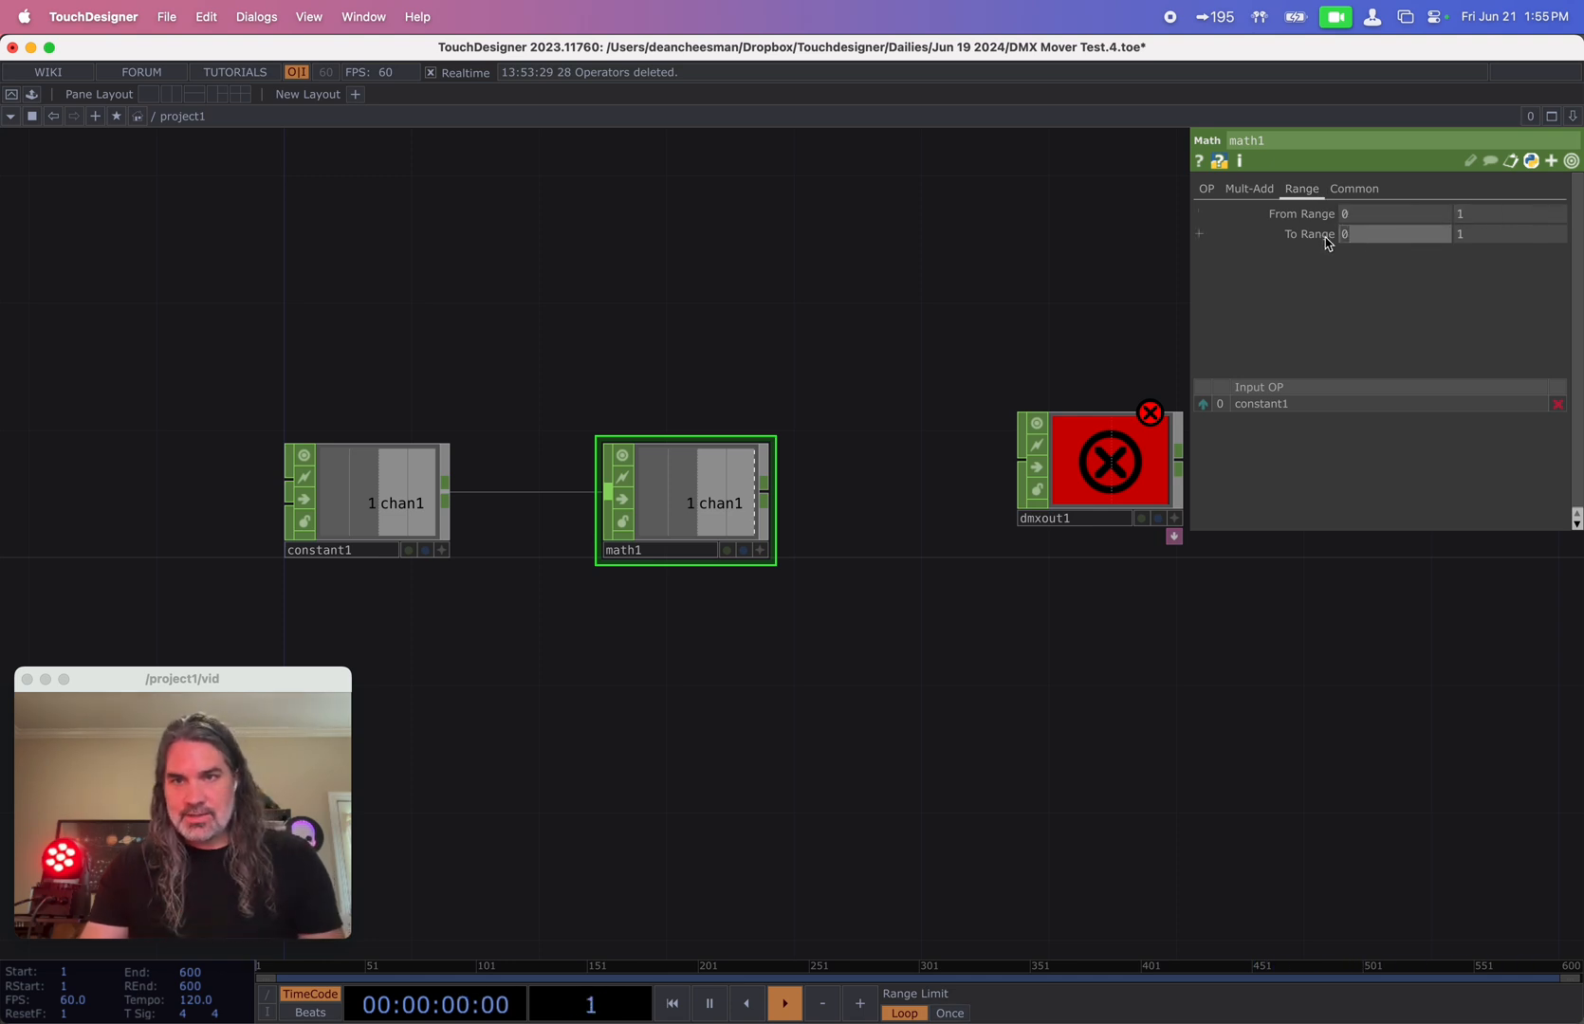
type("255")
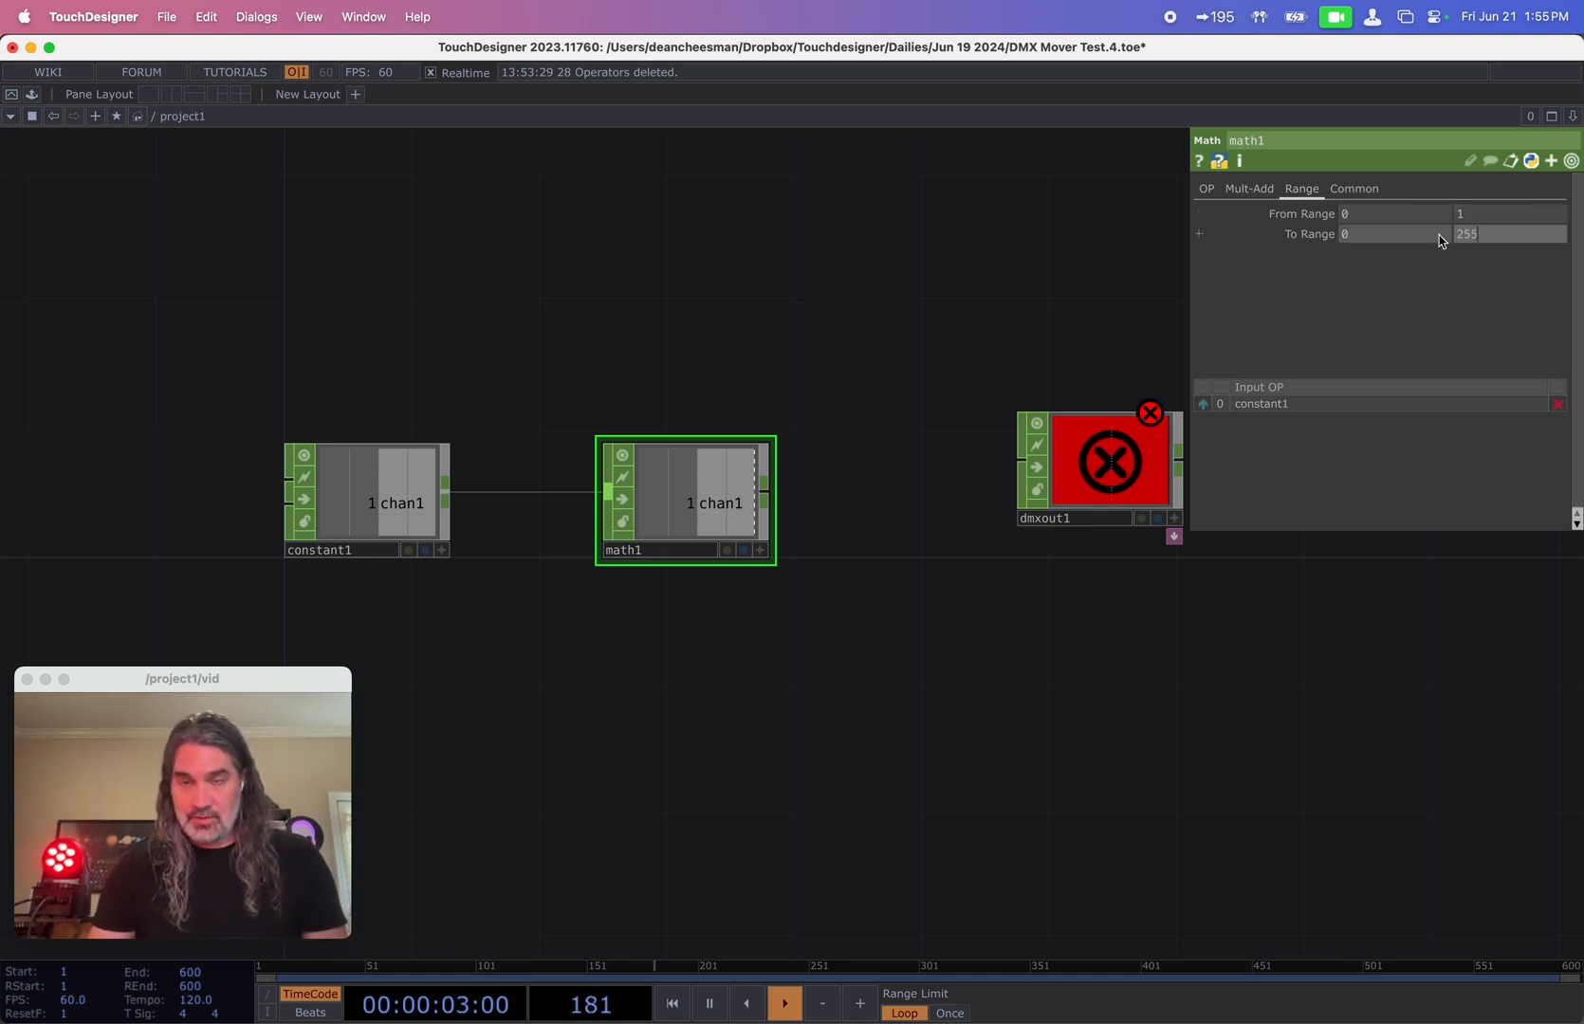
key("Return")
- Set the Constant's chan1 value to 0.92 and connect the Math output to the DMX Out input
left_click(431, 488)
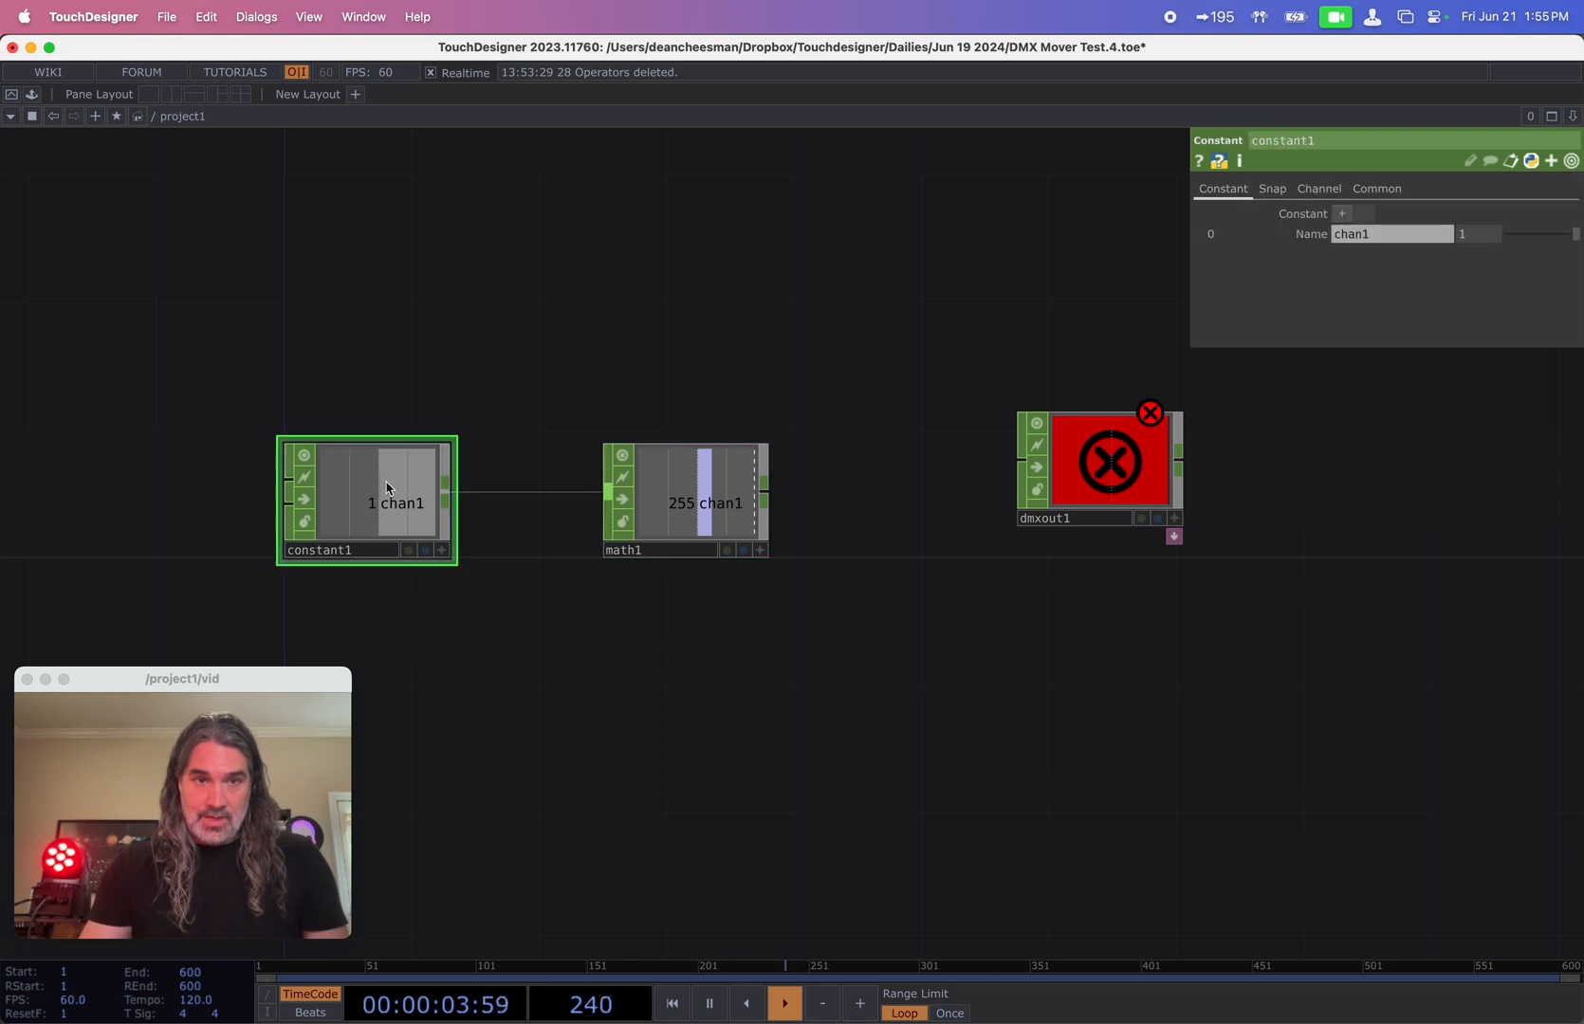
left_click(1558, 237)
mouse_move(1558, 239)
left_mouse_down()
mouse_move(1527, 243)
mouse_move(1571, 237)
left_mouse_up()
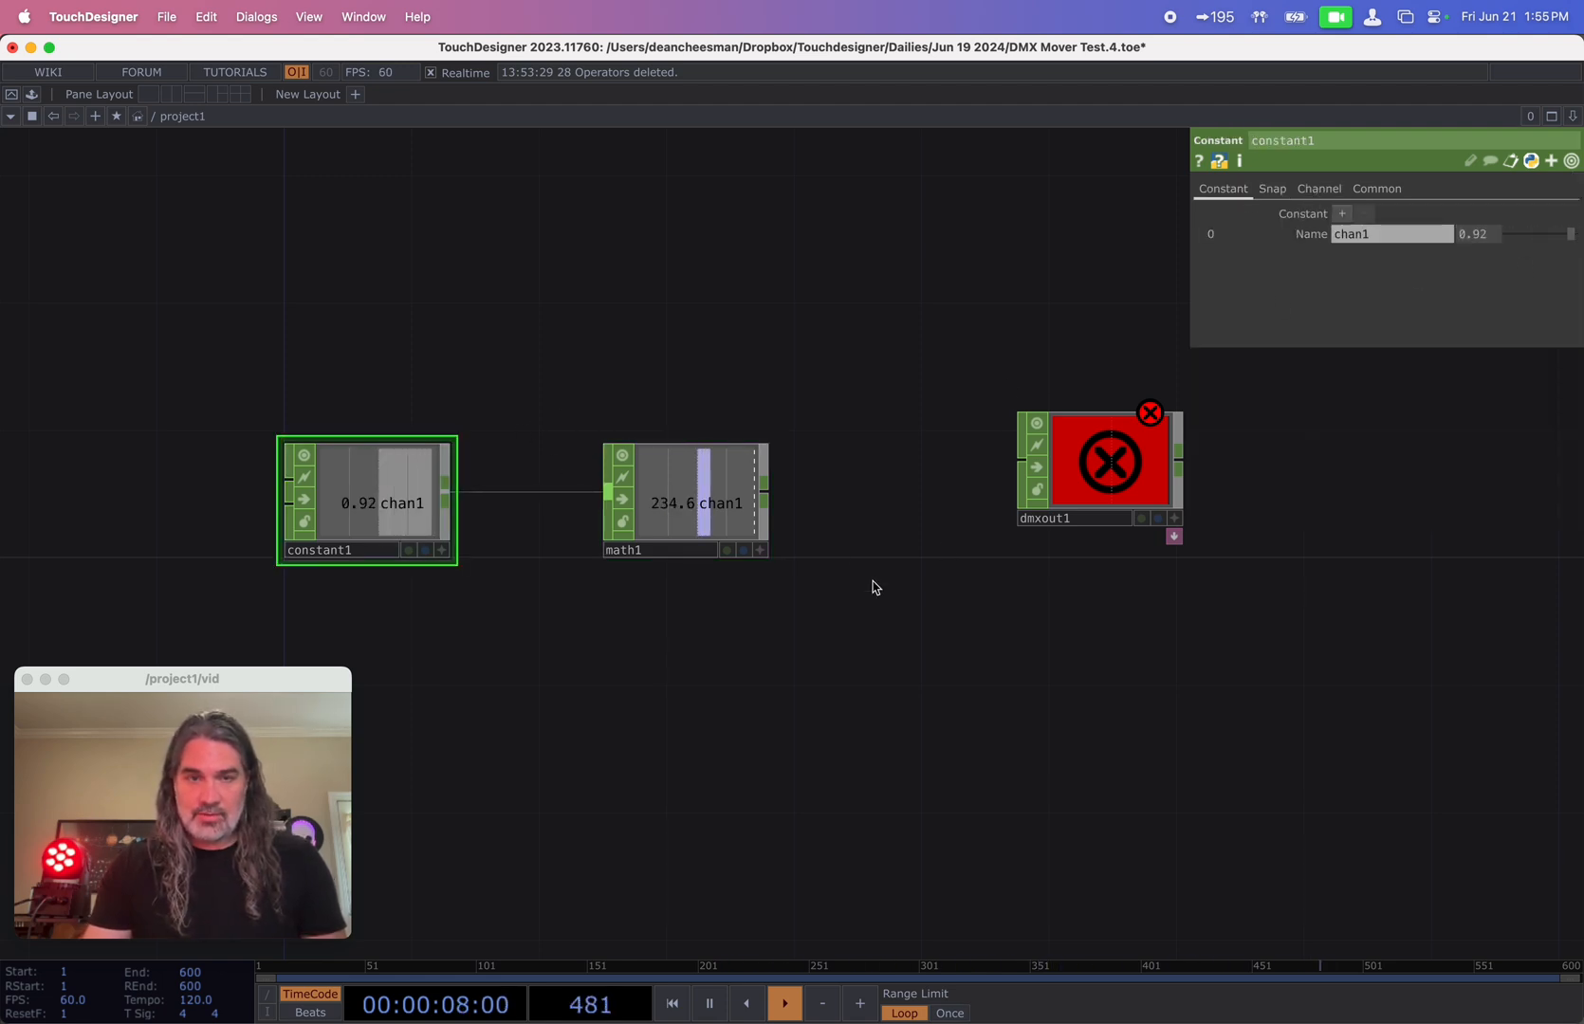
left_click_drag(765, 491, 1117, 514)
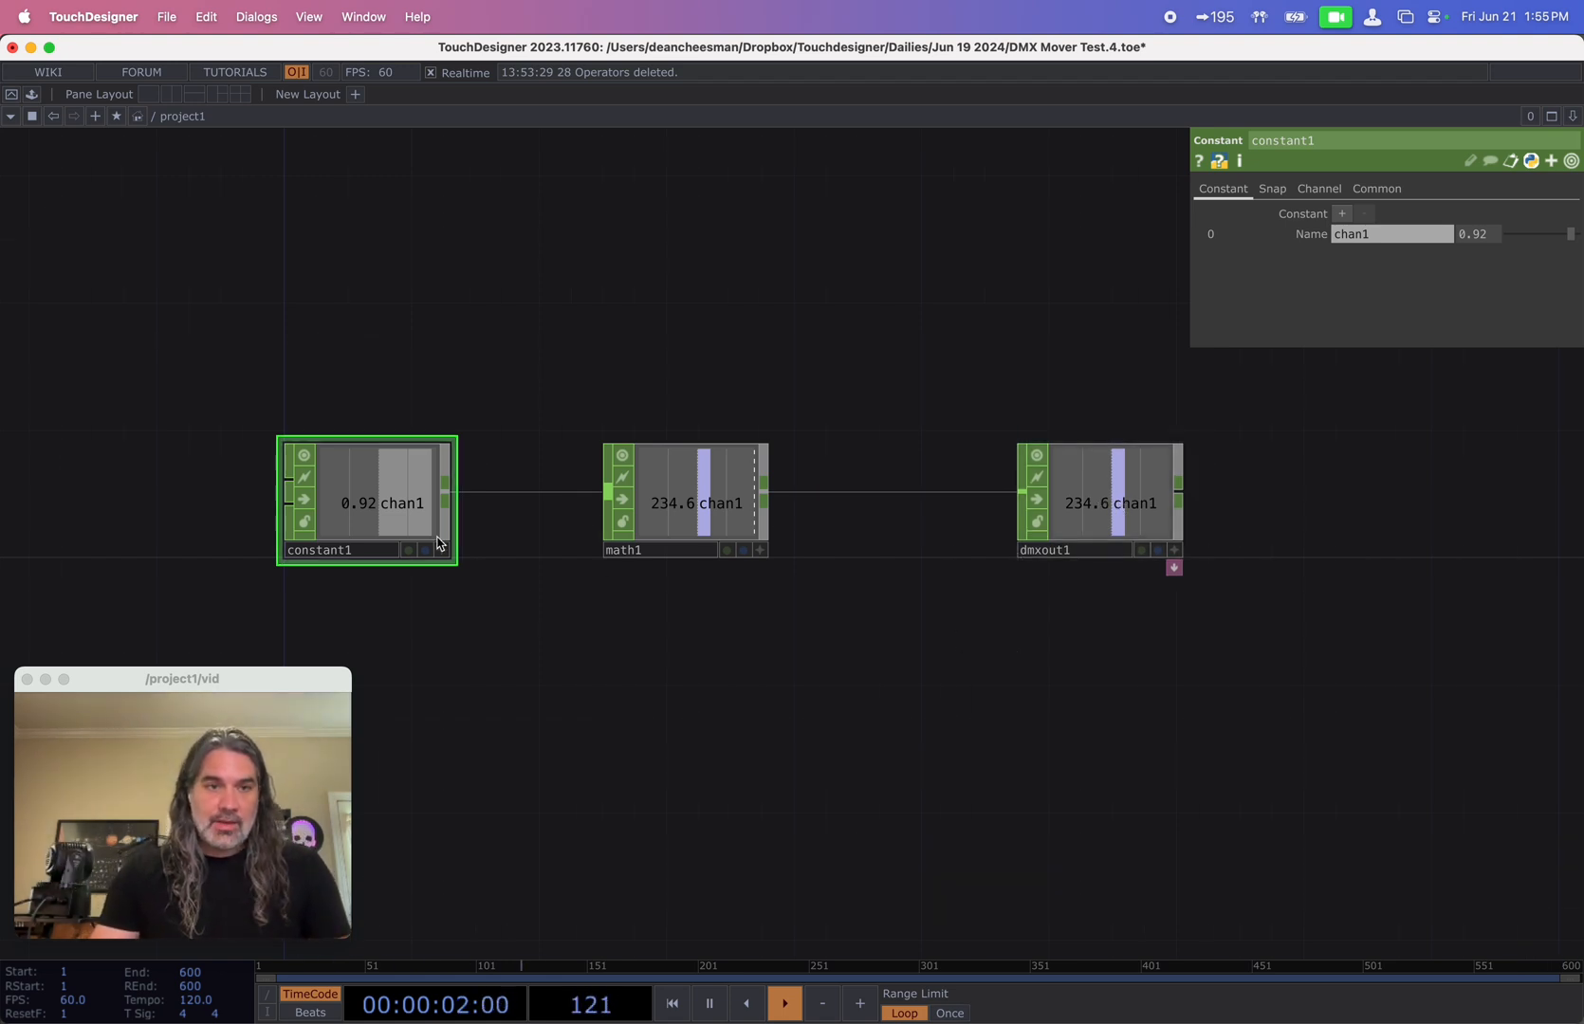
- Set the Constant's chan1 value to 0.77 and rename the channel YRotation
mouse_move(1576, 244)
left_mouse_down()
mouse_move(1542, 240)
mouse_move(1563, 241)
left_mouse_up()
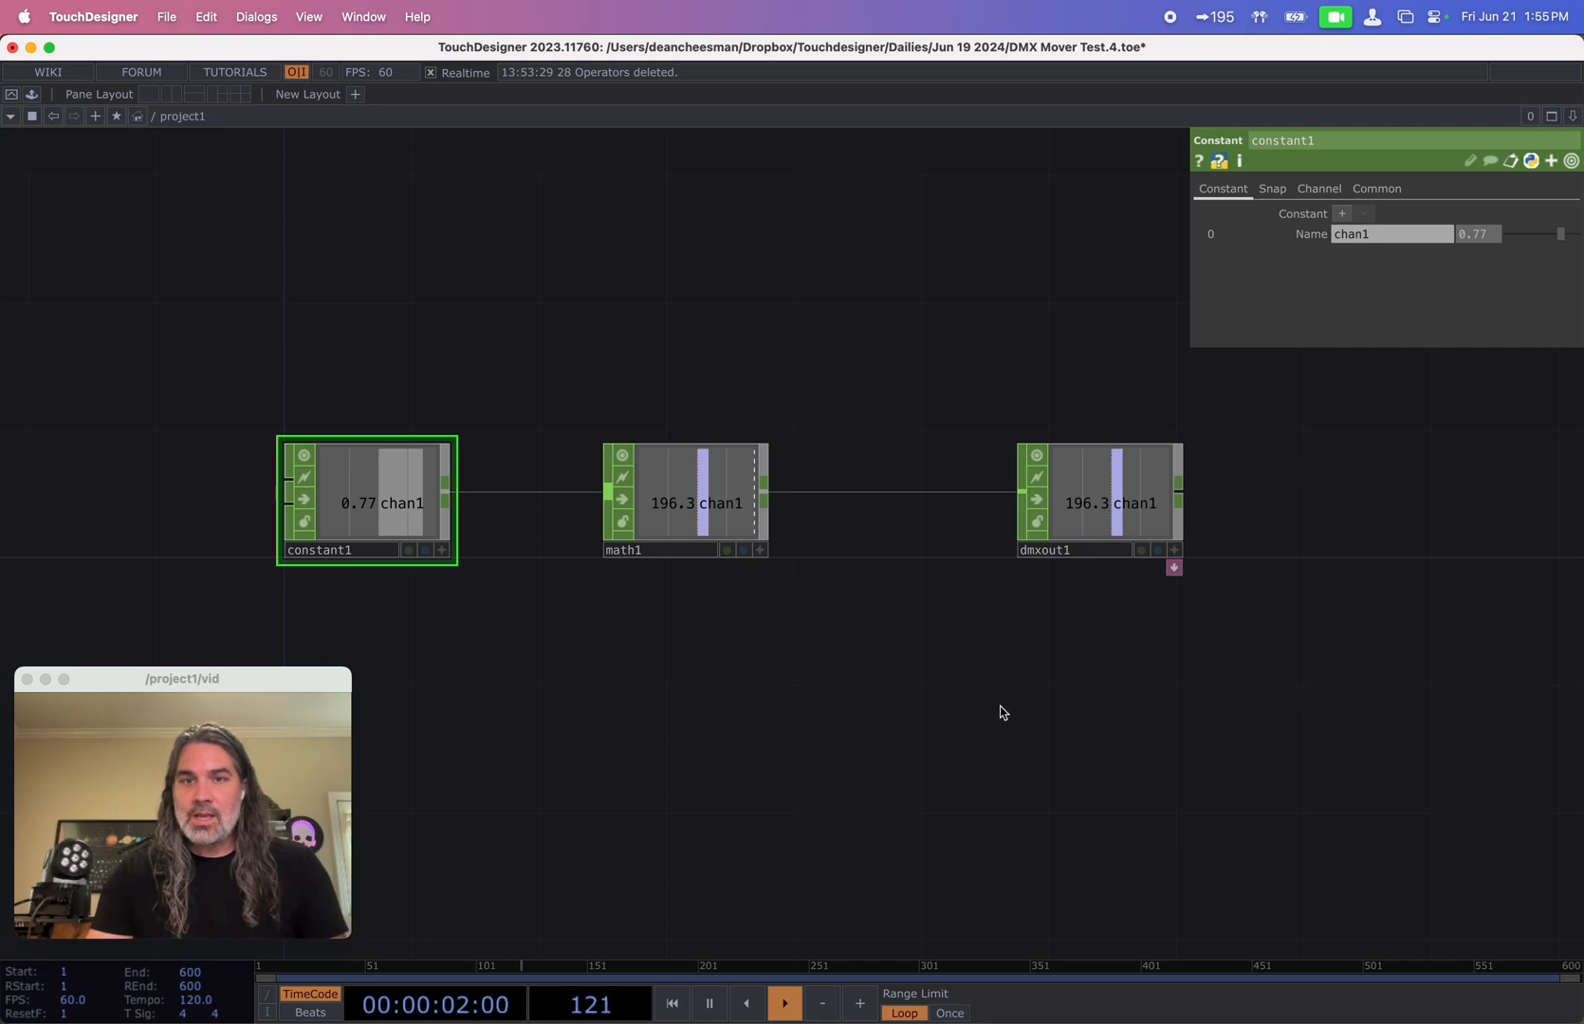
left_click_drag(476, 601, 611, 604)
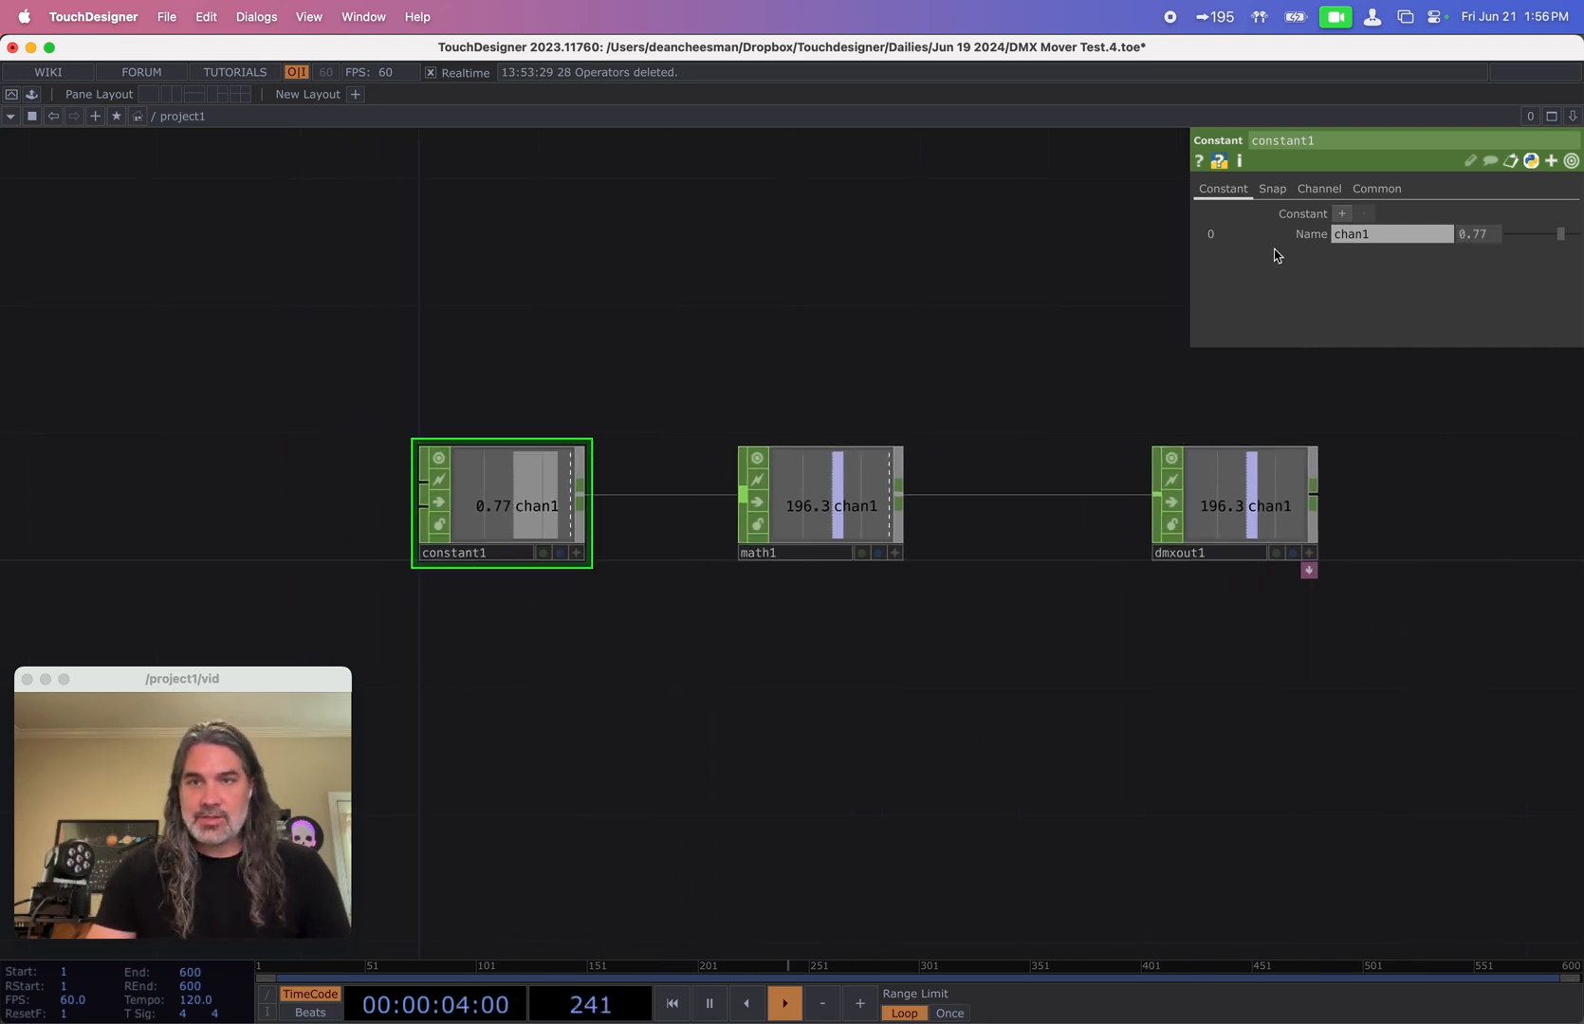
left_click_drag(1389, 245, 1298, 242)
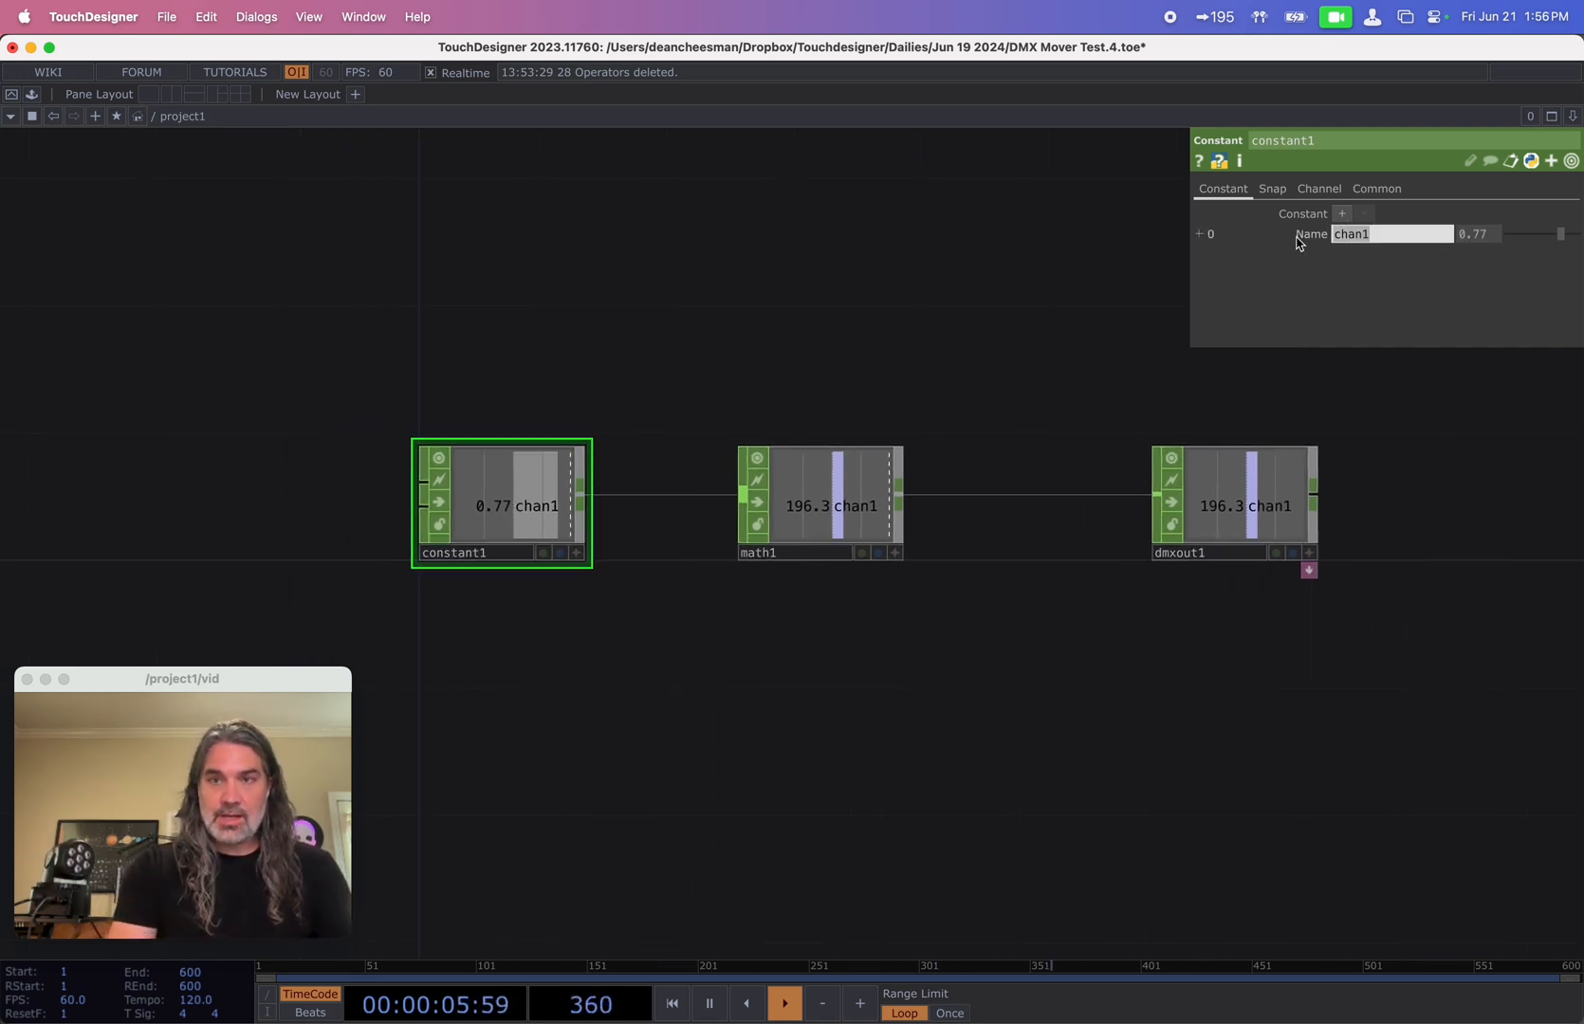
type("y")
type("UY")
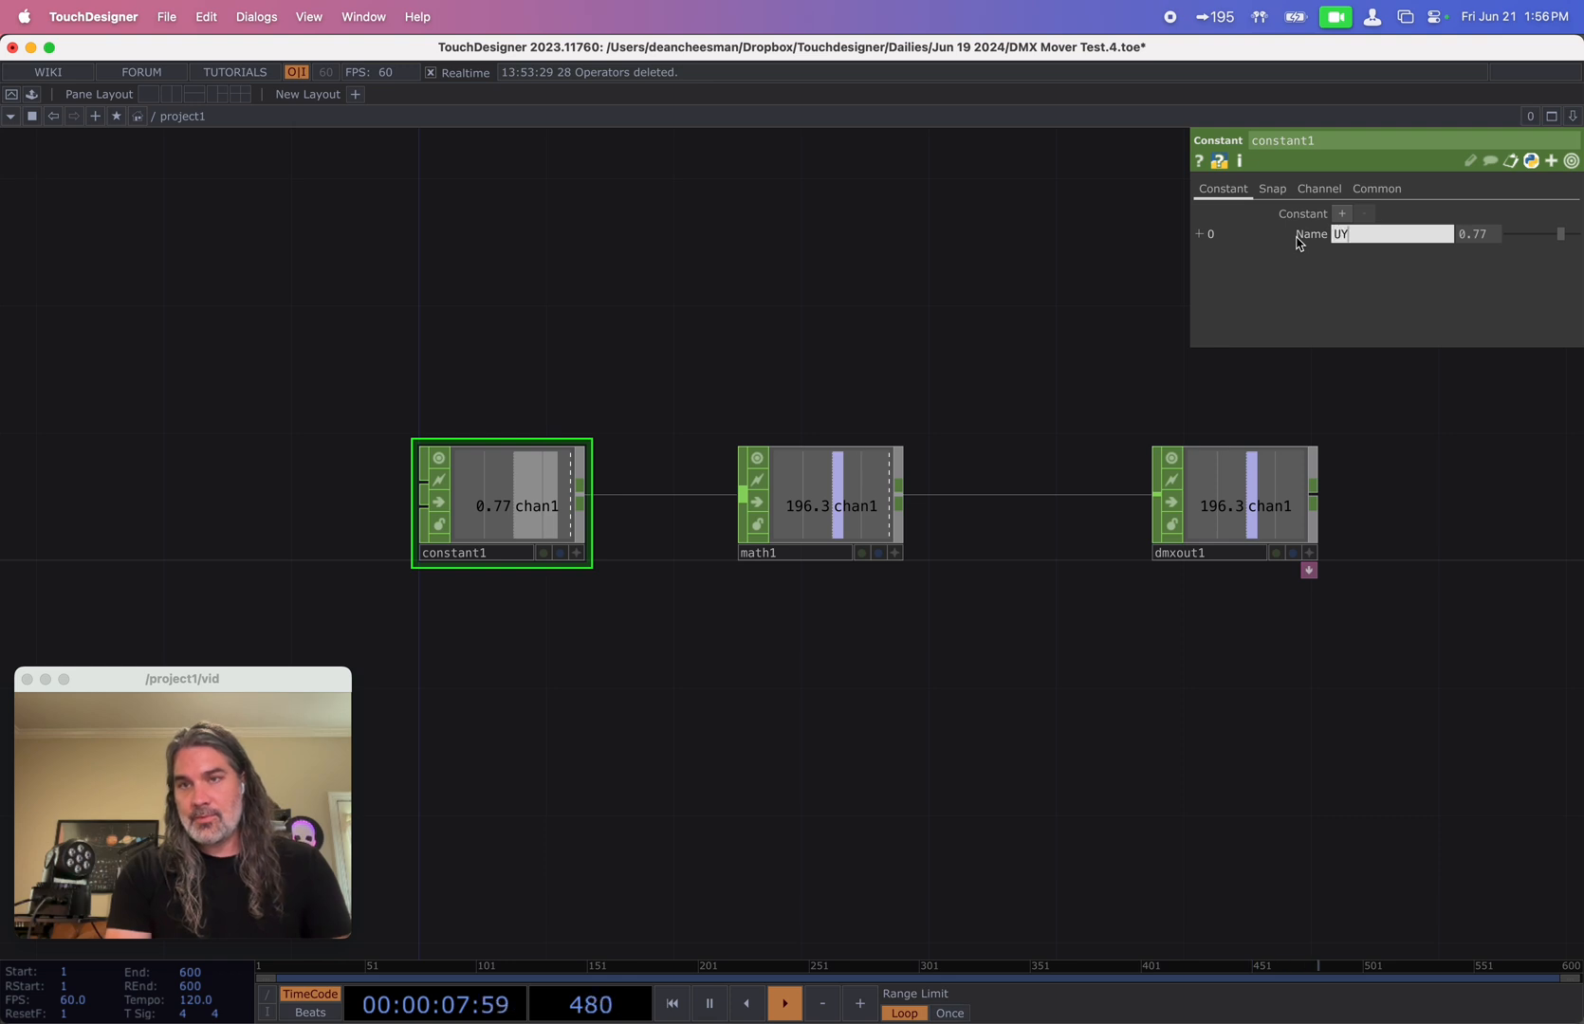
key("BackSpace")
type("Y")
key("BackSpace")
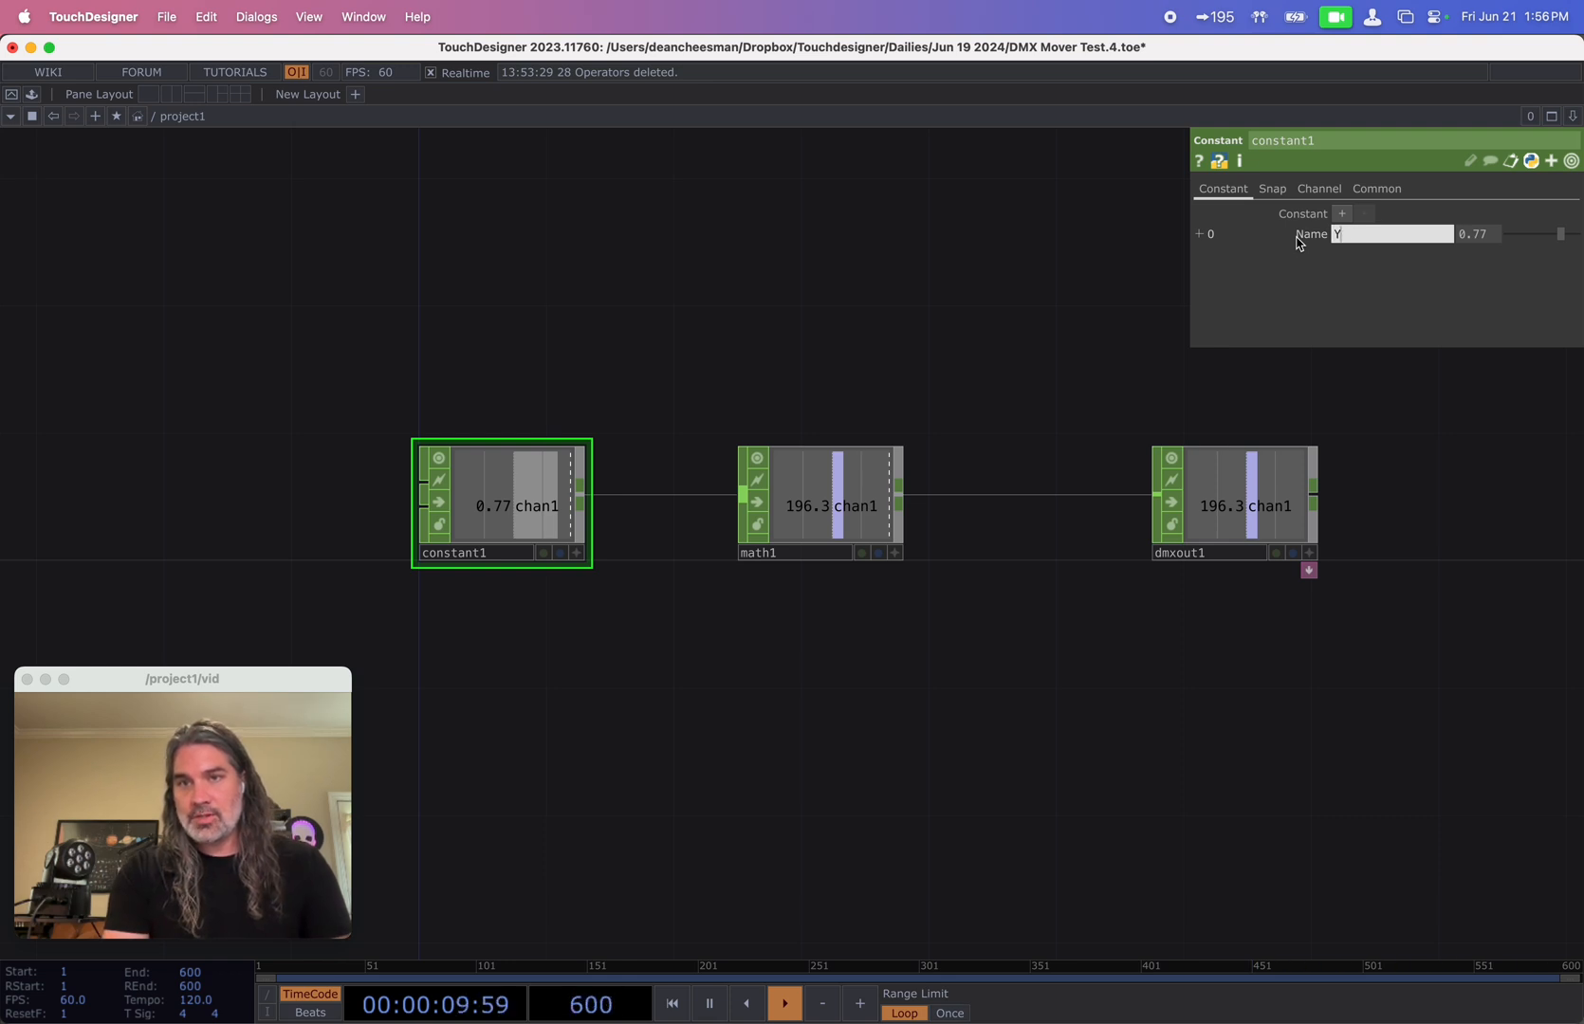
type("Rotation")
key("Return")
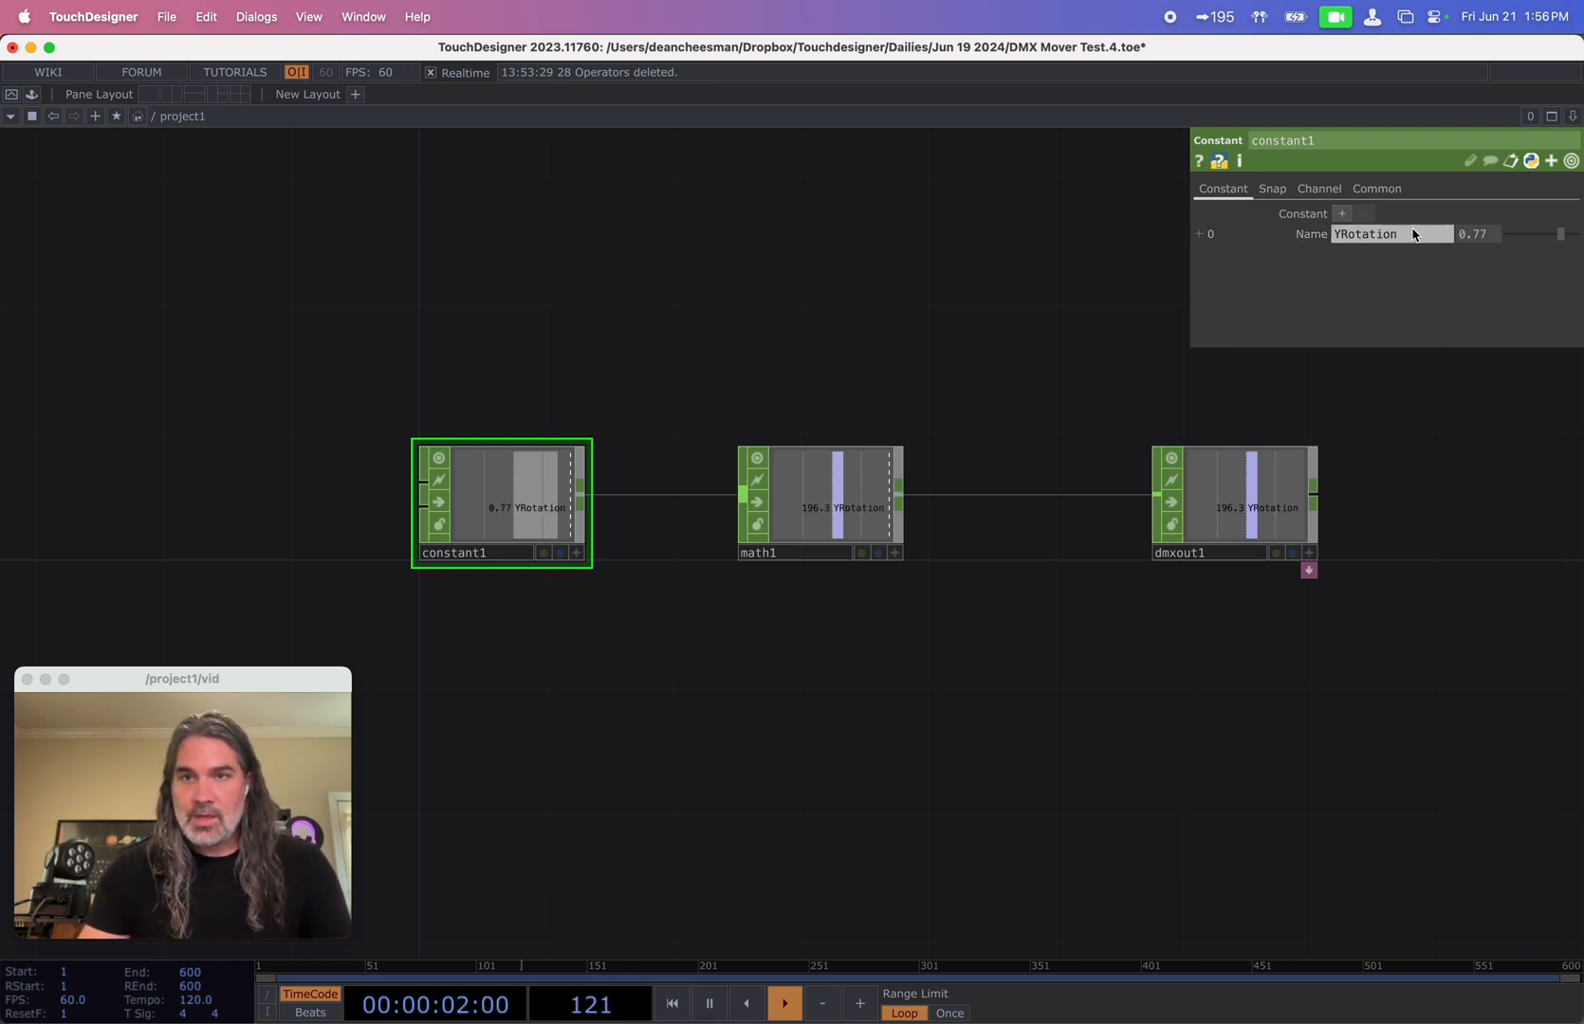
- Add a second channel to the Constant, setting YRotation to 0.23 and the new channel to 0.18
left_click(1342, 213)
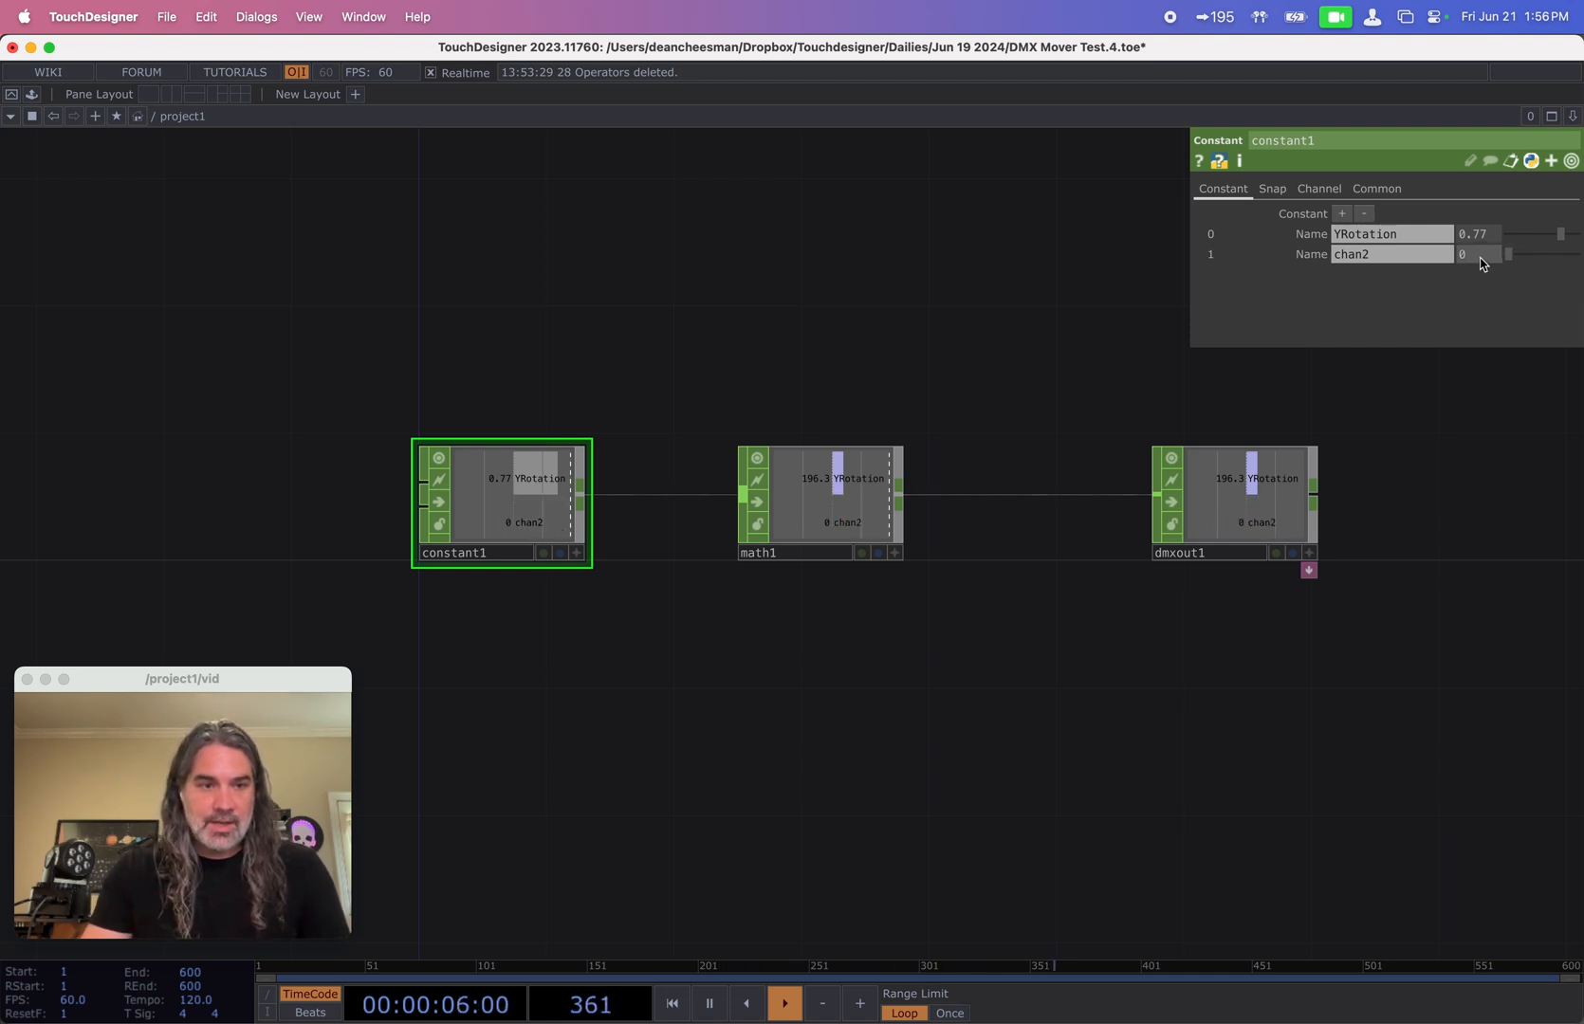
left_click_drag(1482, 263, 1520, 252)
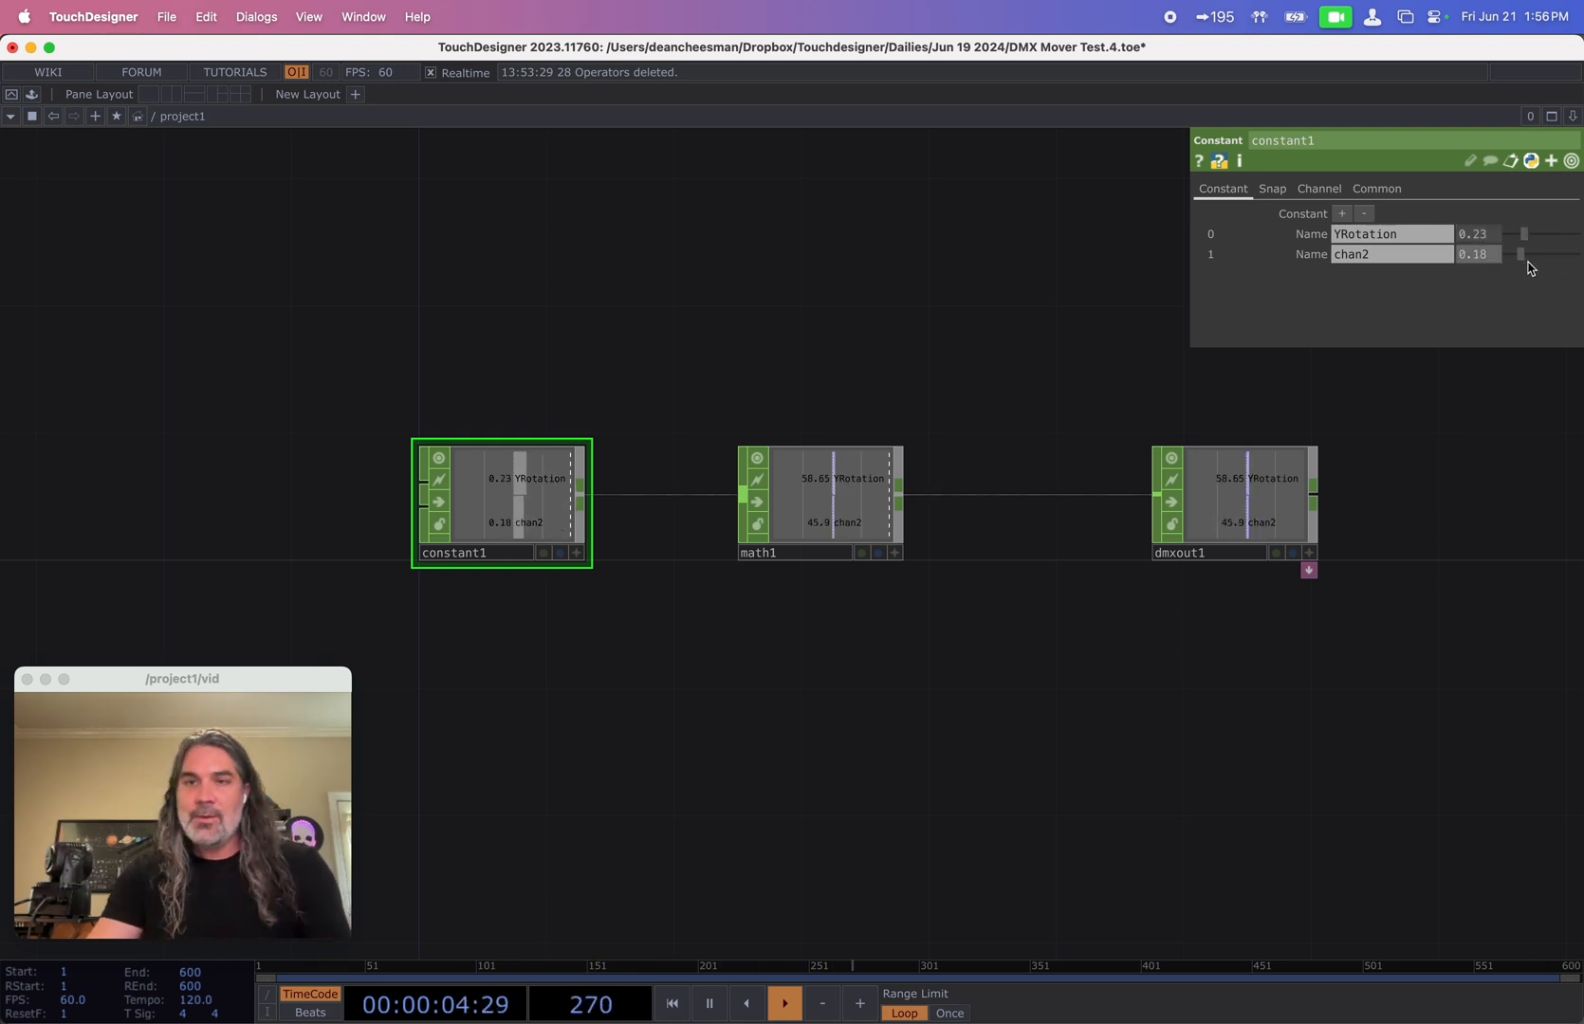
- Rename the Constant's two channels YRotationCoarse and YRotationFine, and set the fine channel's value to 0
left_click(1406, 238)
type("Coarse")
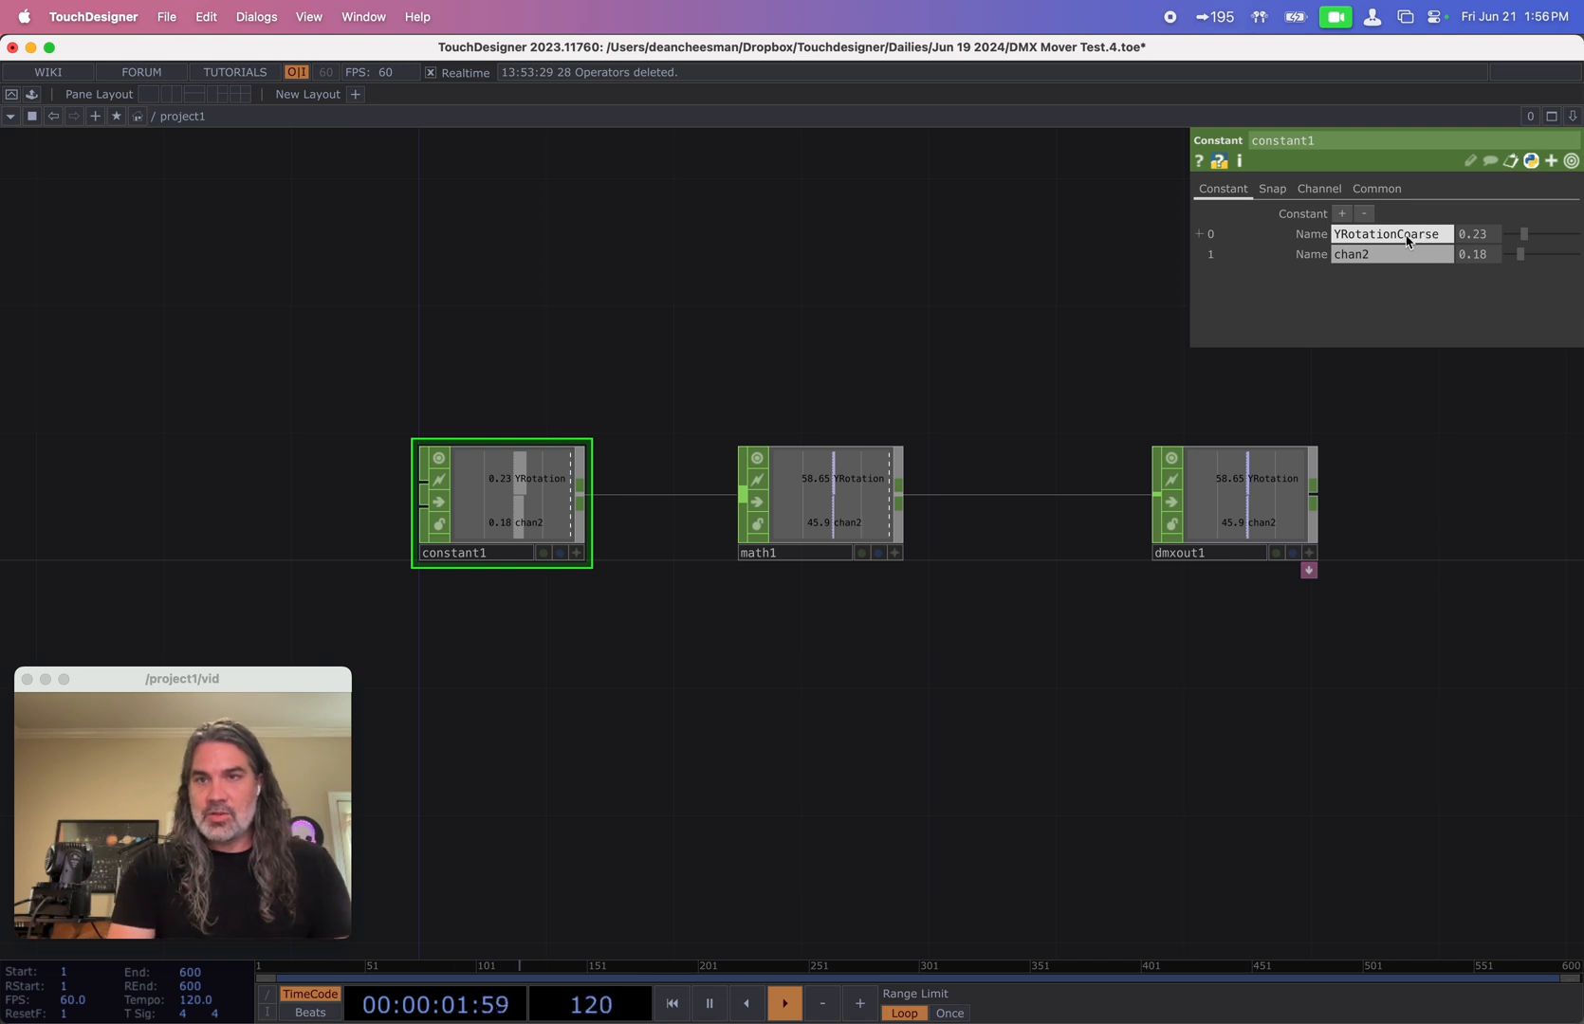
left_click(1405, 255)
type("YR")
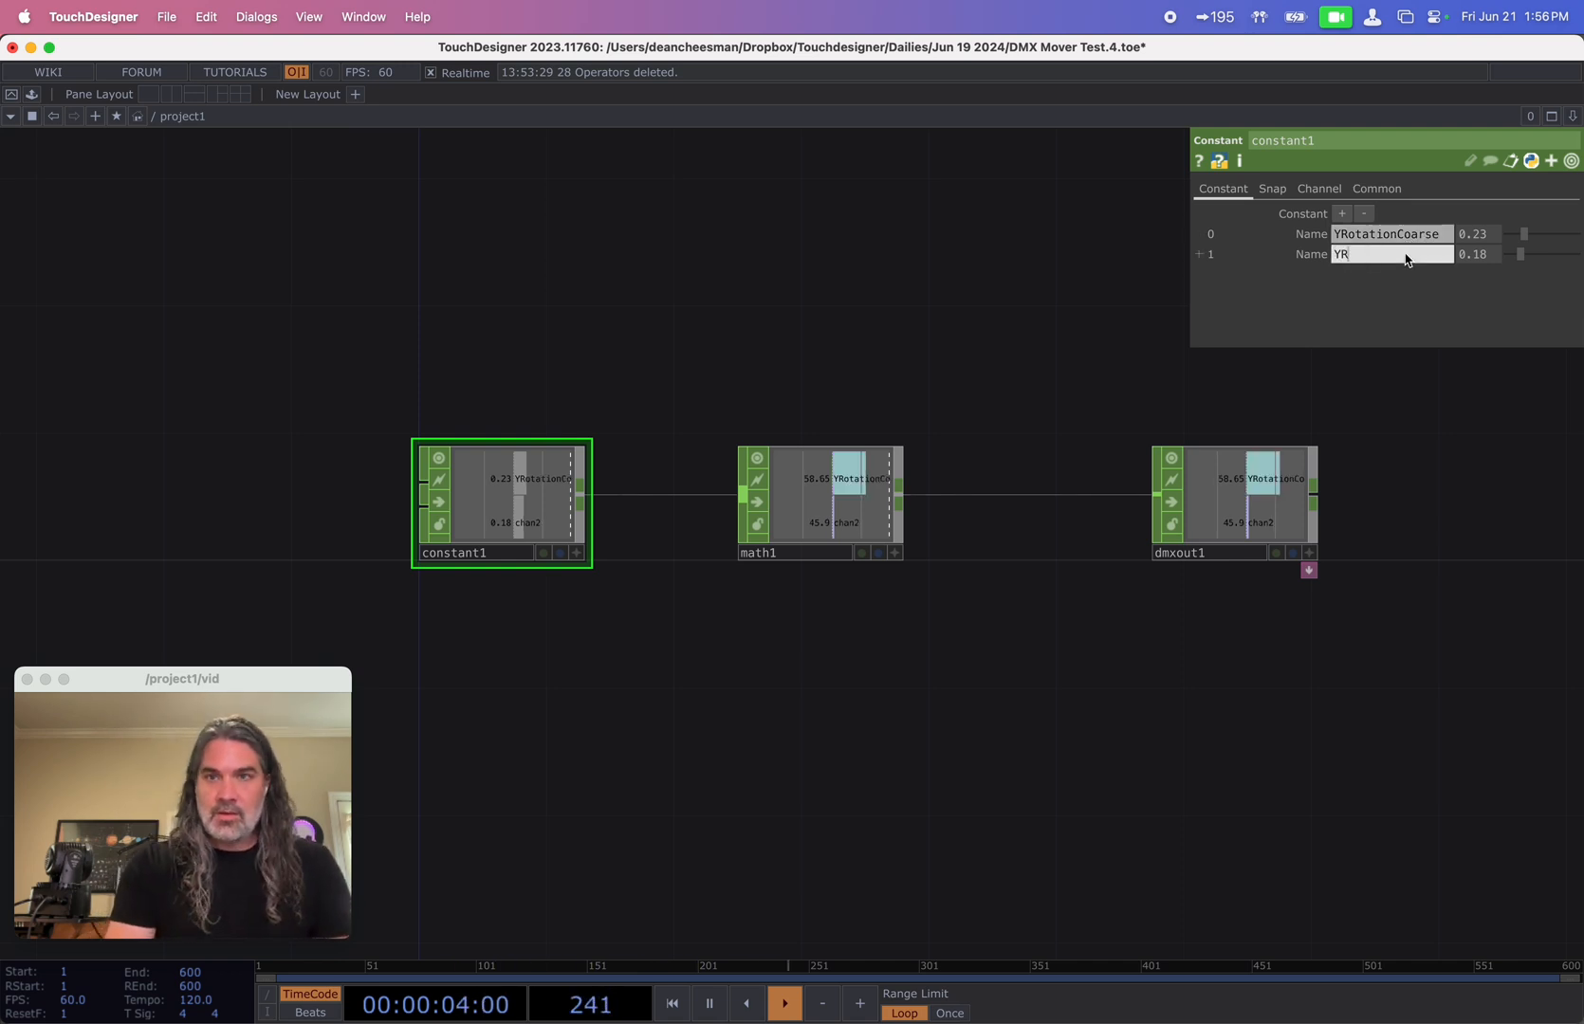
type("otationFine")
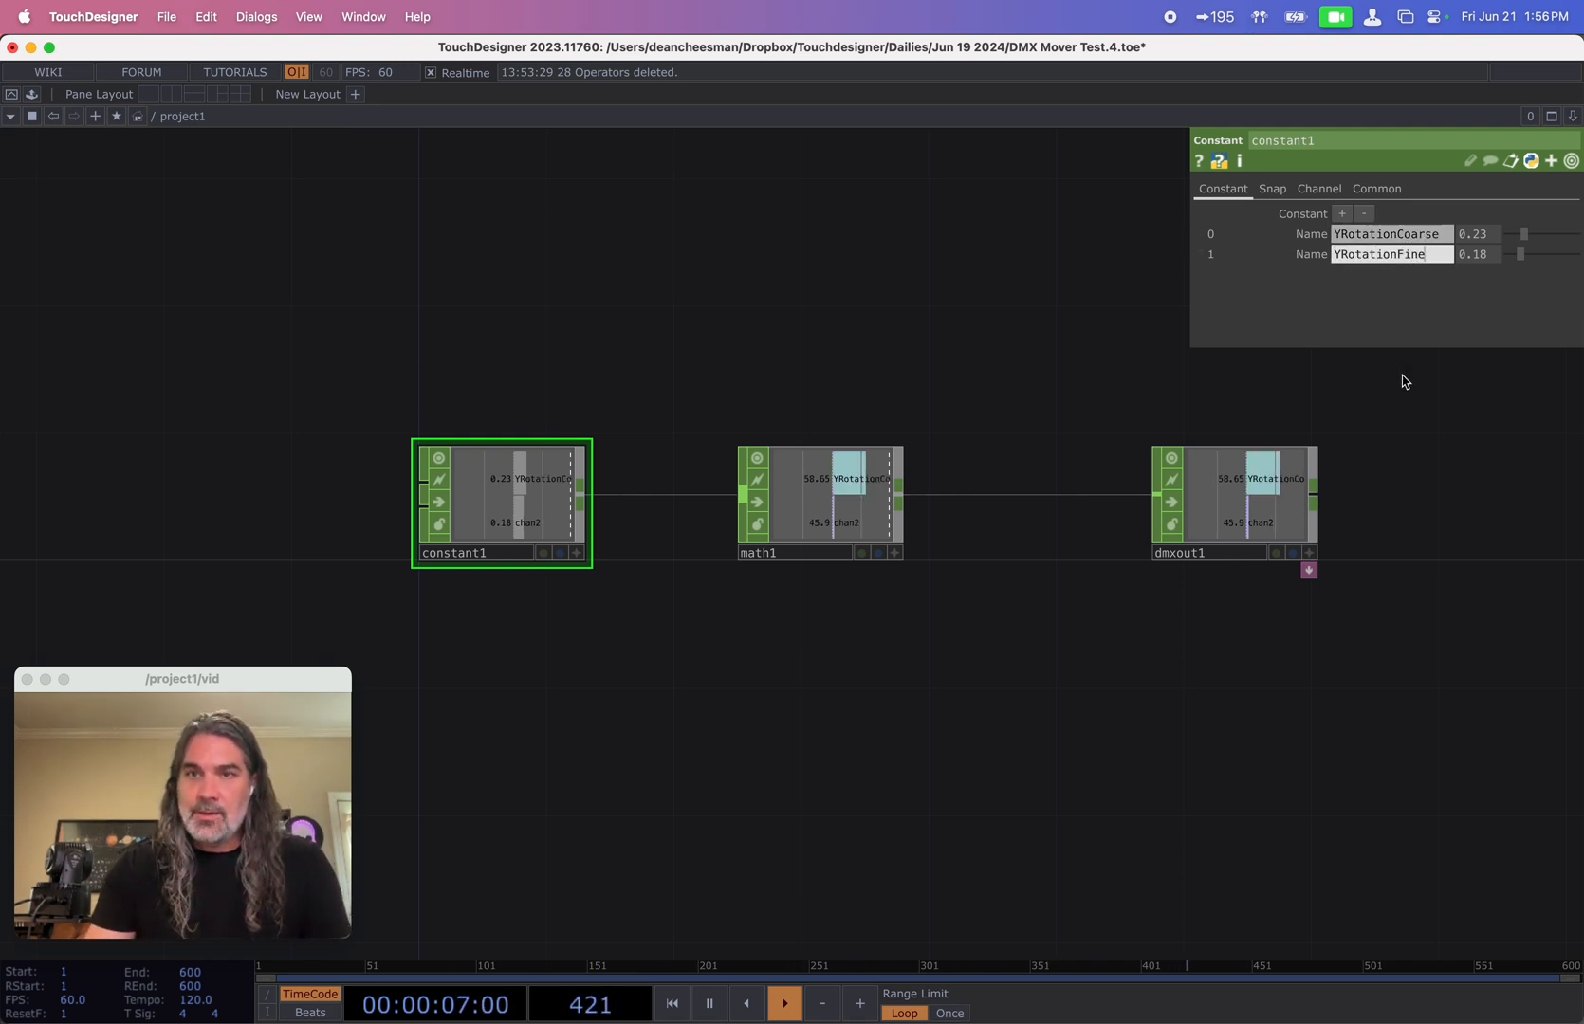
key("Return")
left_click_drag(1509, 261, 1503, 258)
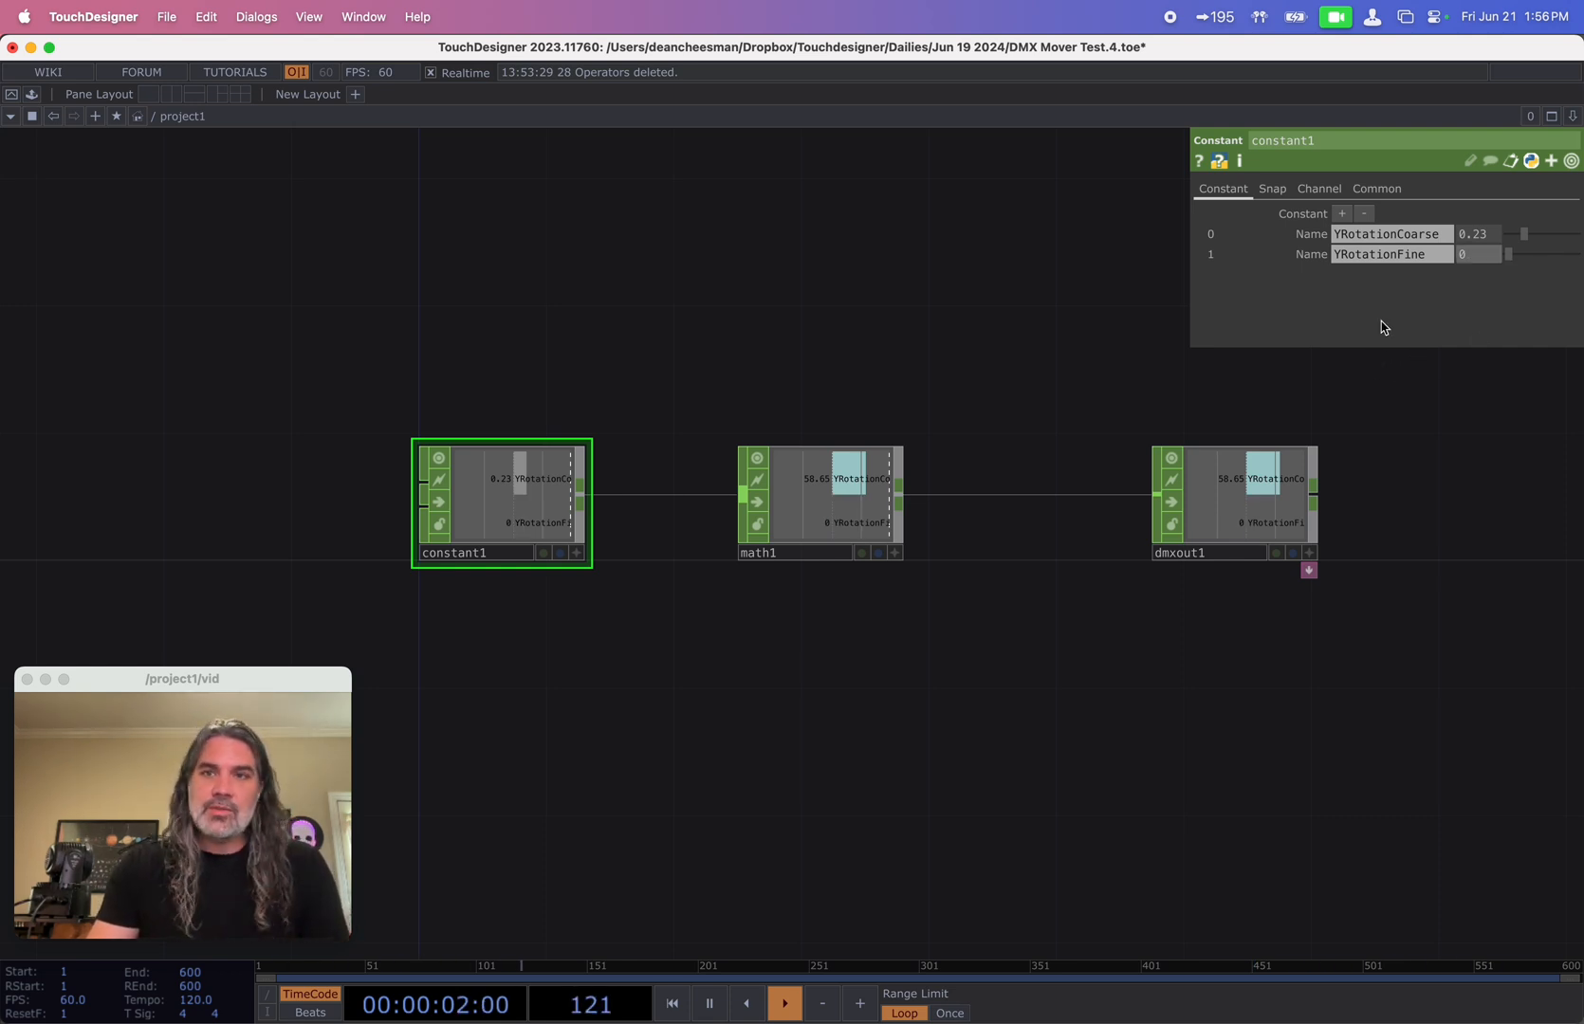
- Add four more channels to the Constant CHOP, chan3 through chan6
left_click(1341, 214)
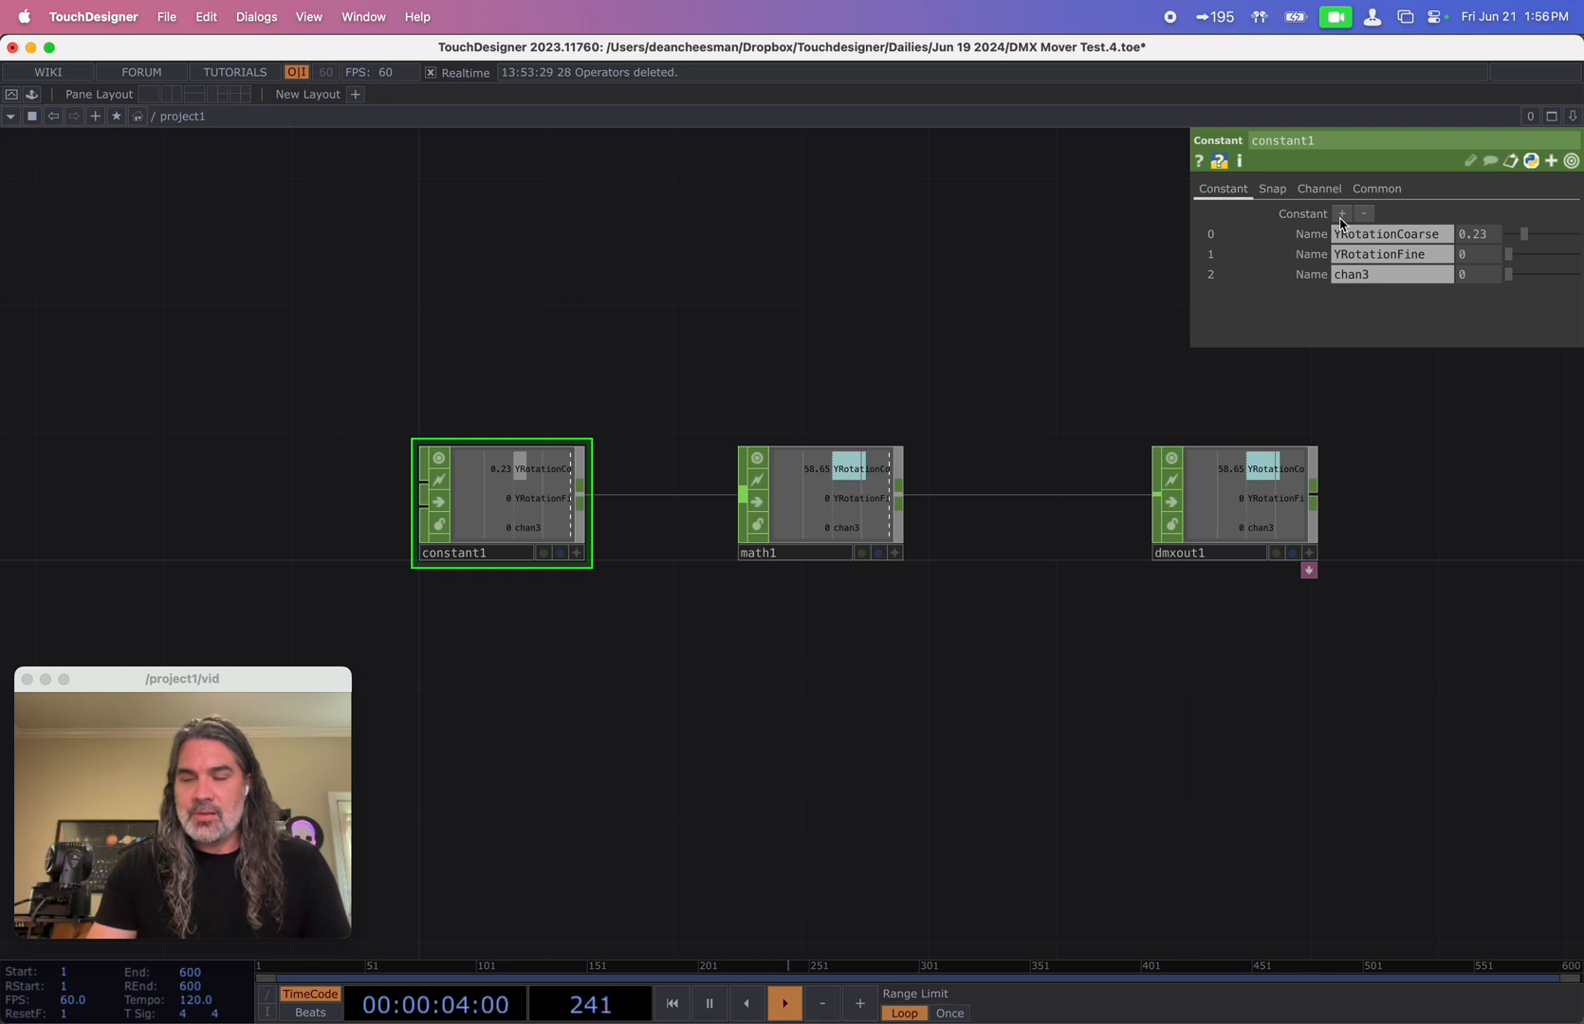
left_click(1341, 214)
left_click(1341, 214)
left_click(1341, 214)
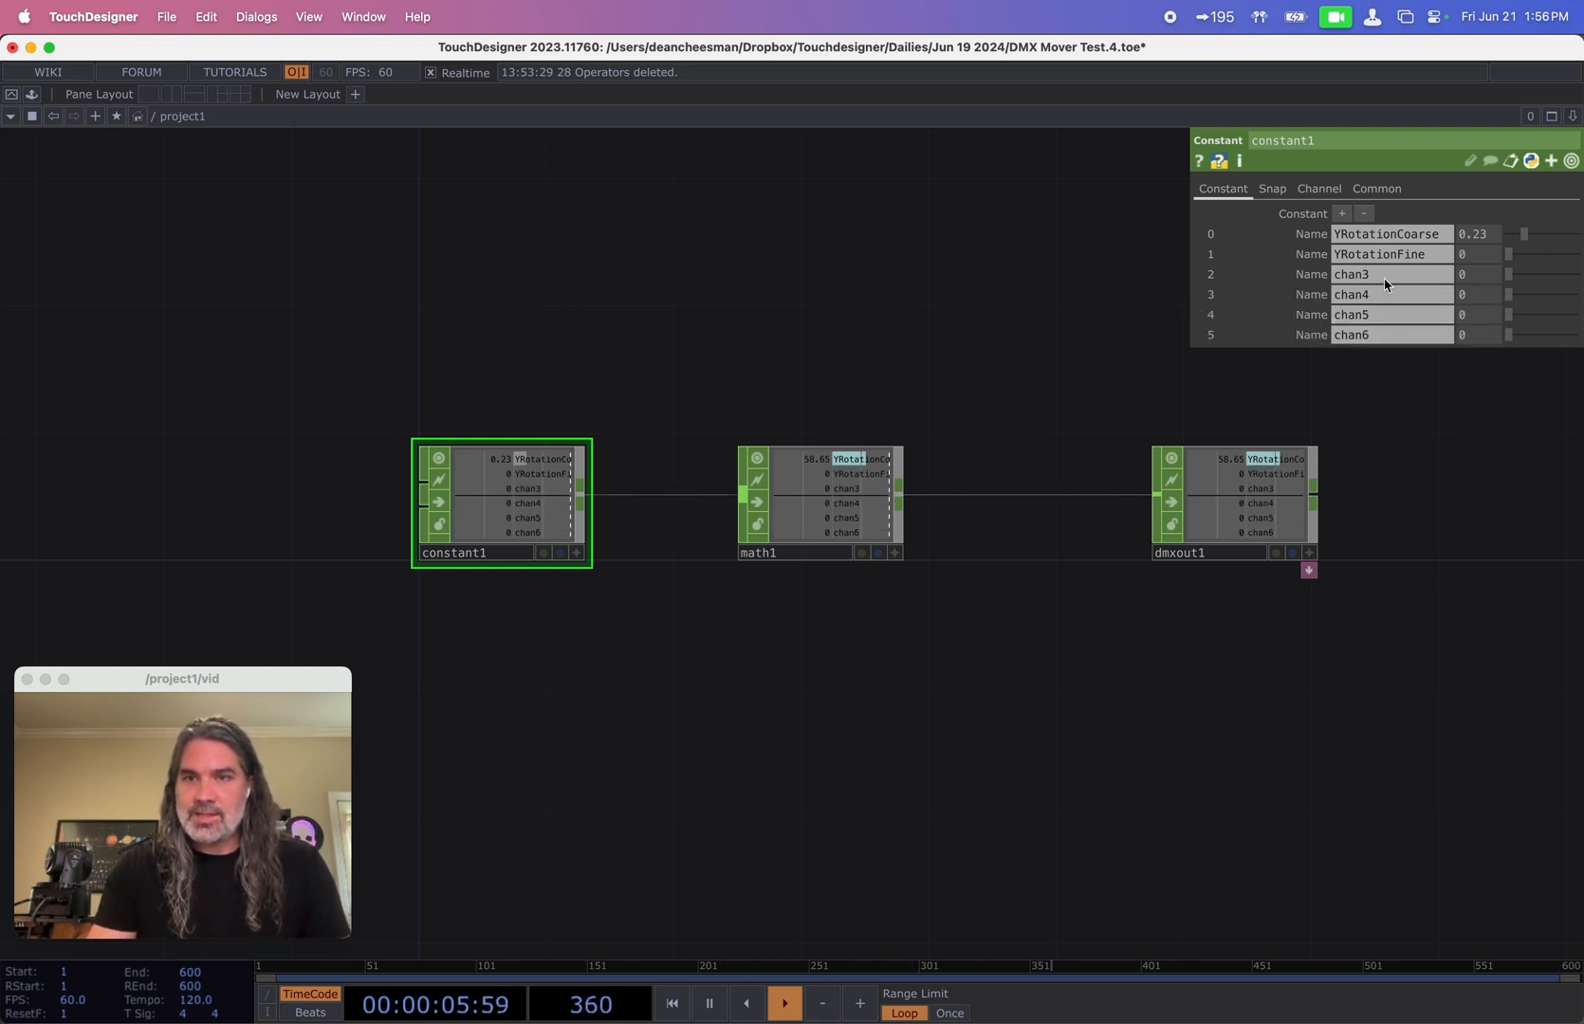
- Set the Constant's chan3 value to 0.07 and rename the channel XRotationCoarse
left_click_drag(1508, 274, 1554, 287)
mouse_move(1510, 284)
left_mouse_down()
mouse_move(1573, 272)
mouse_move(1510, 281)
left_mouse_up()
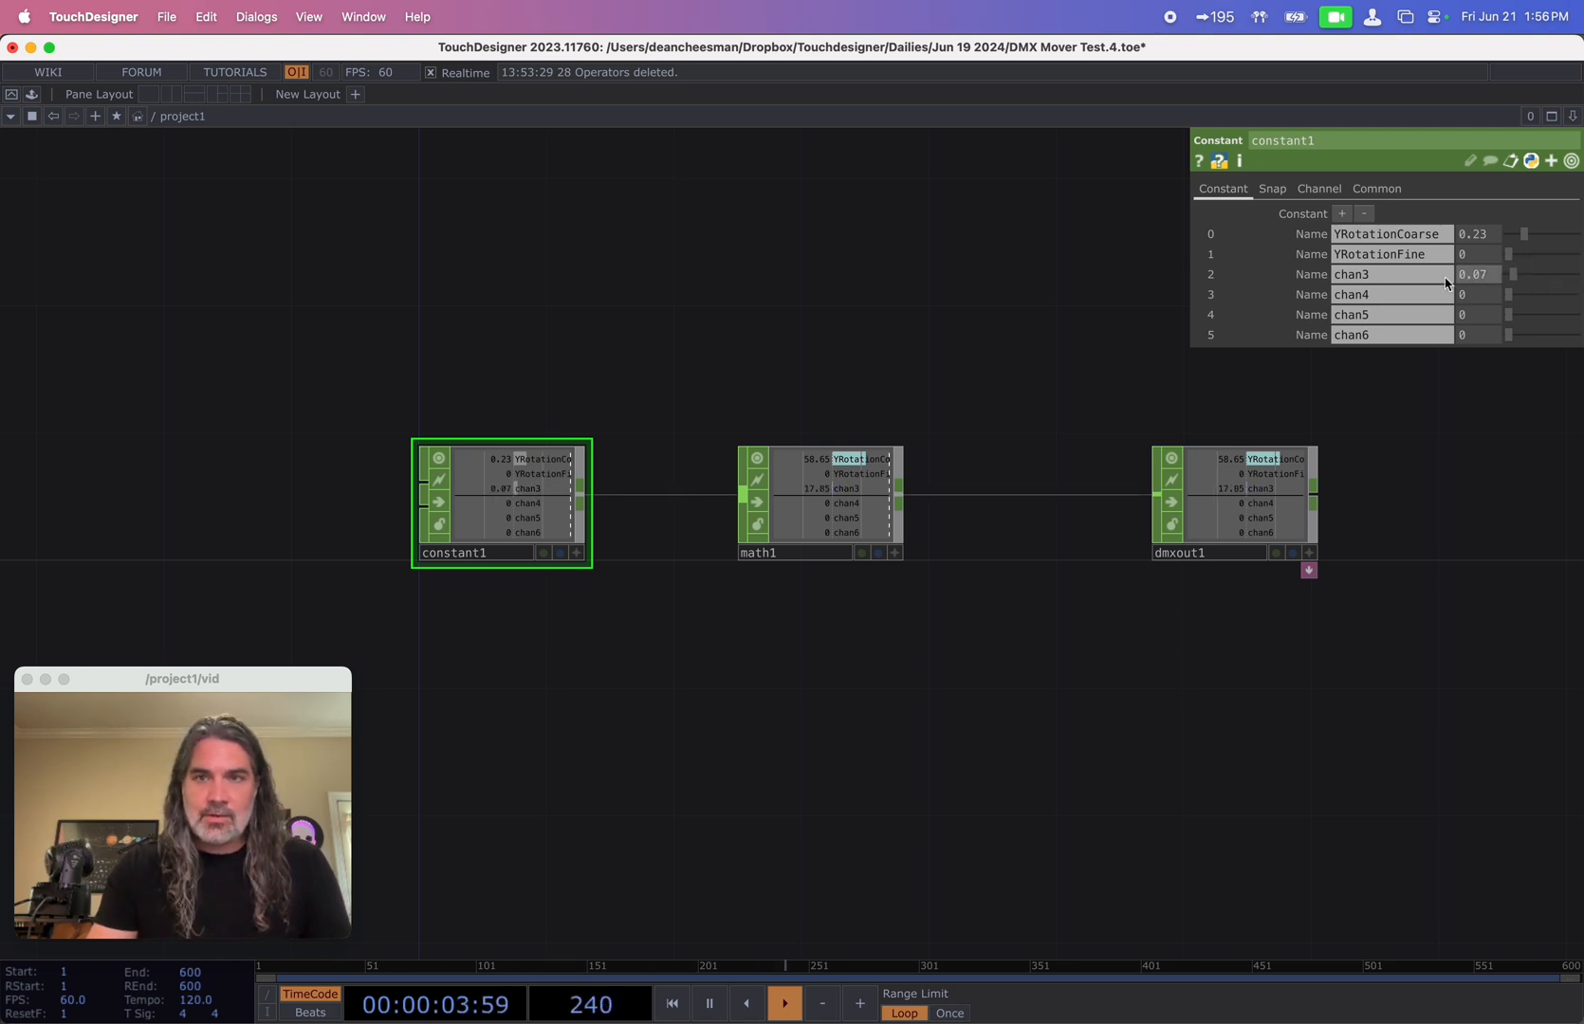
double_click(1379, 273)
type("X")
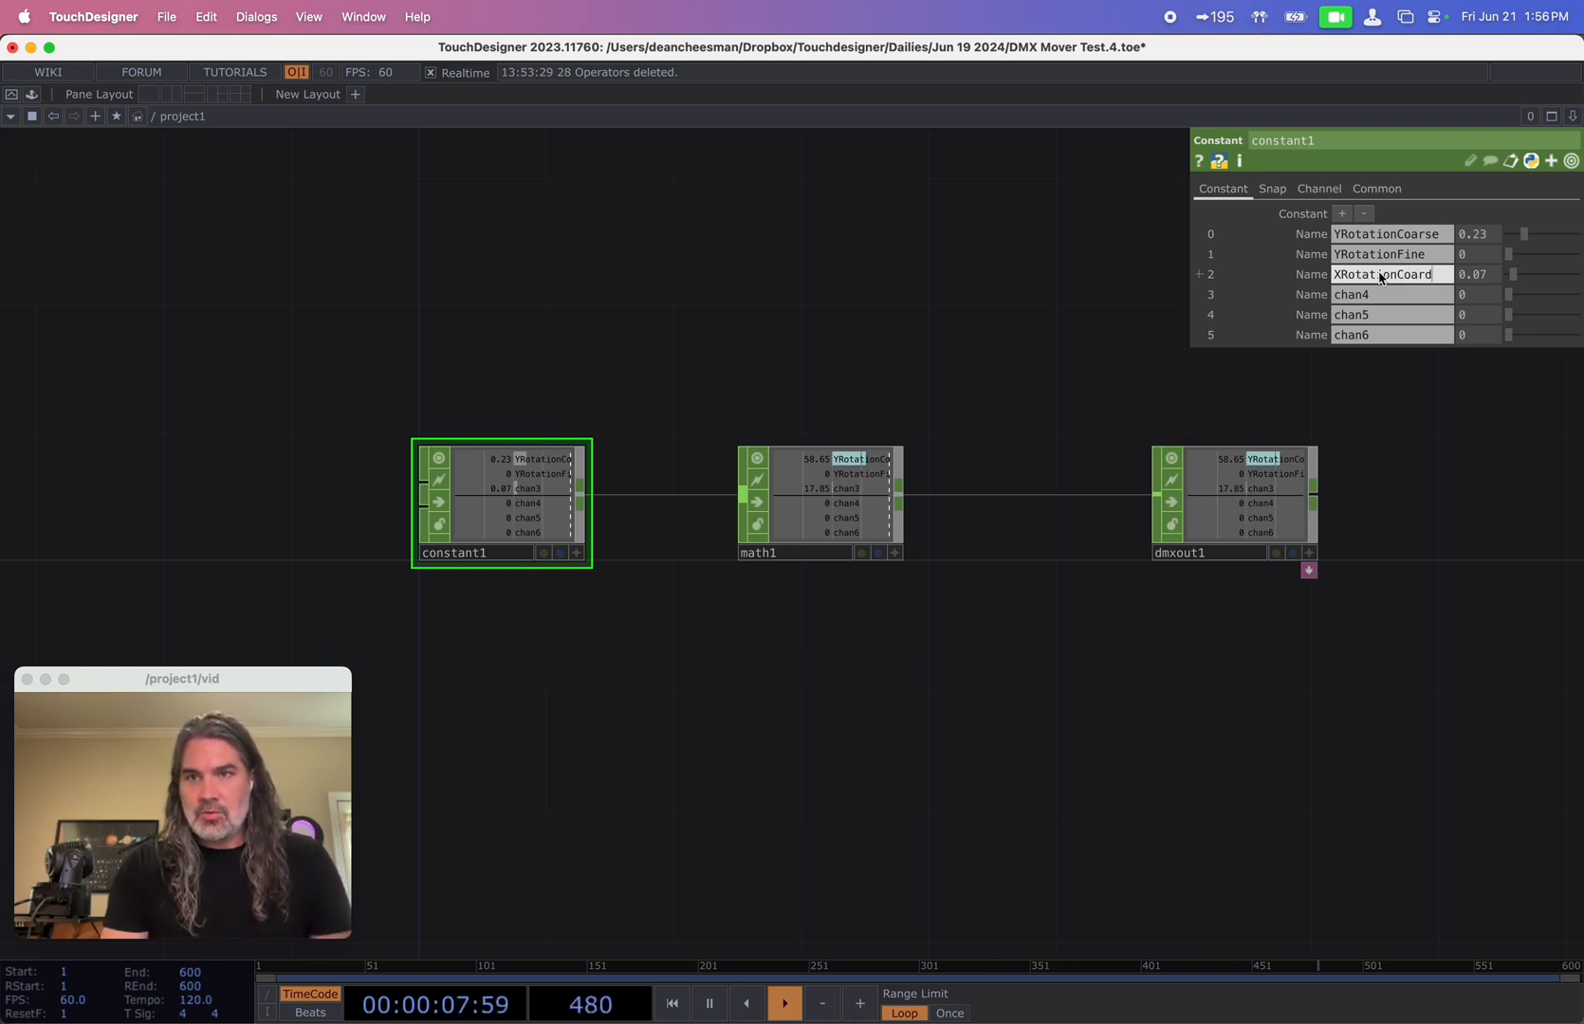
type("RotationCoarse")
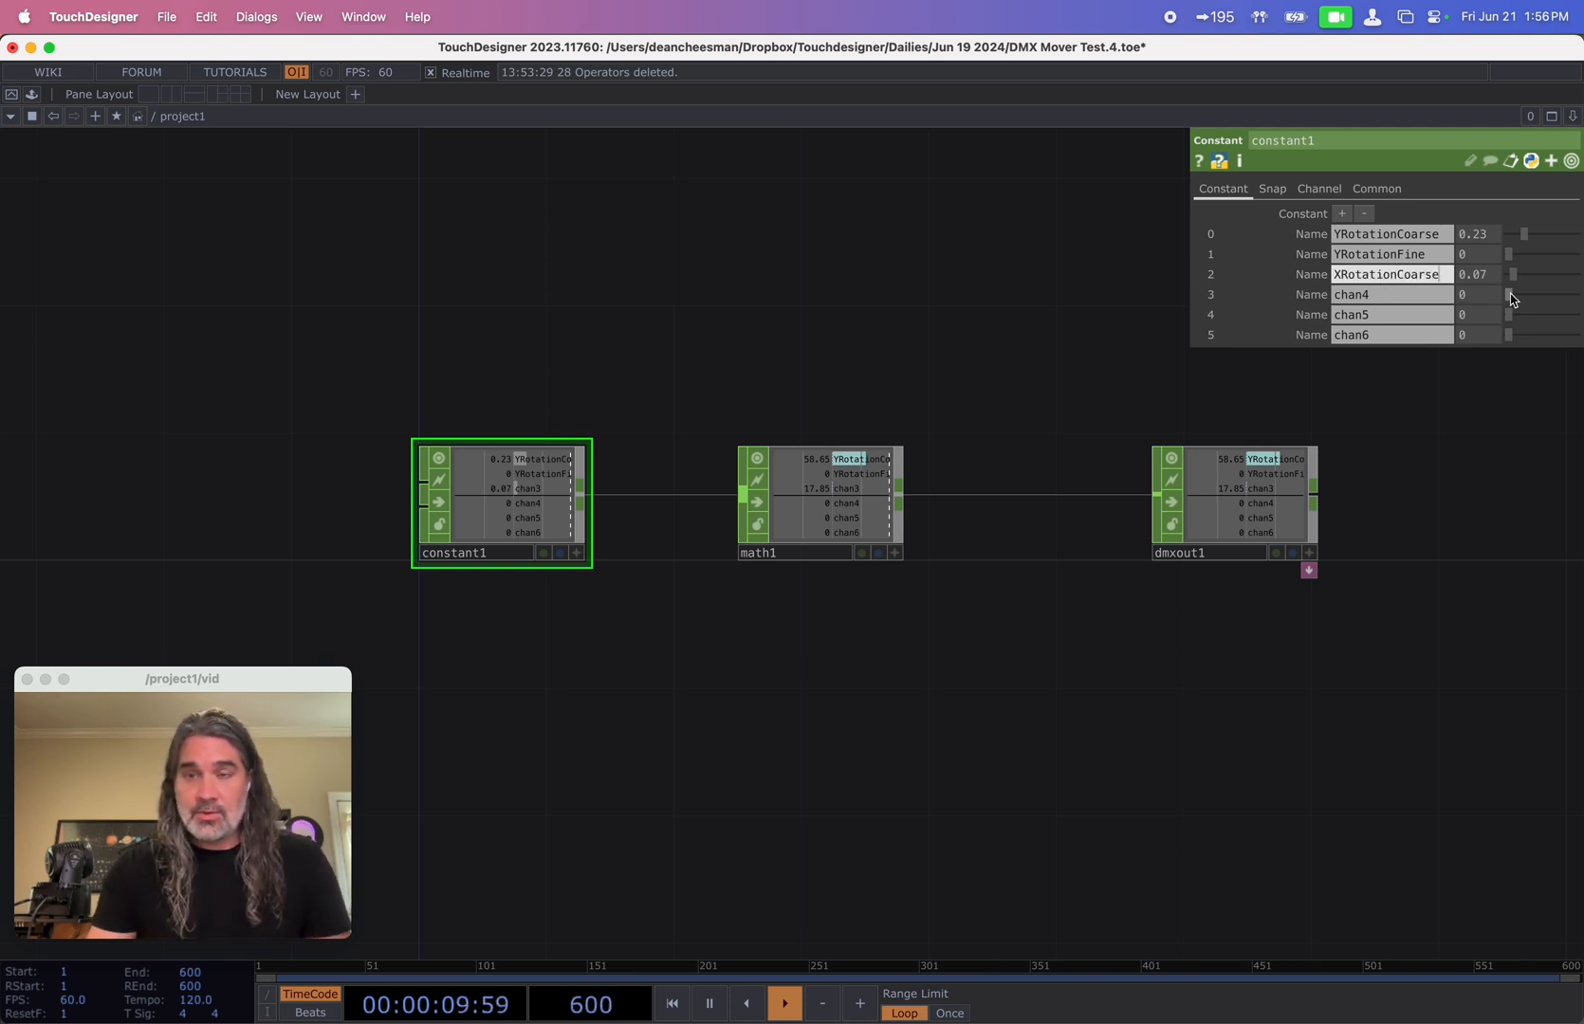
- Rename chan4 to XRotationFine, and set YRotationCoarse to 0.09 and XRotationCoarse to 0.19
left_click_drag(1508, 294, 1448, 306)
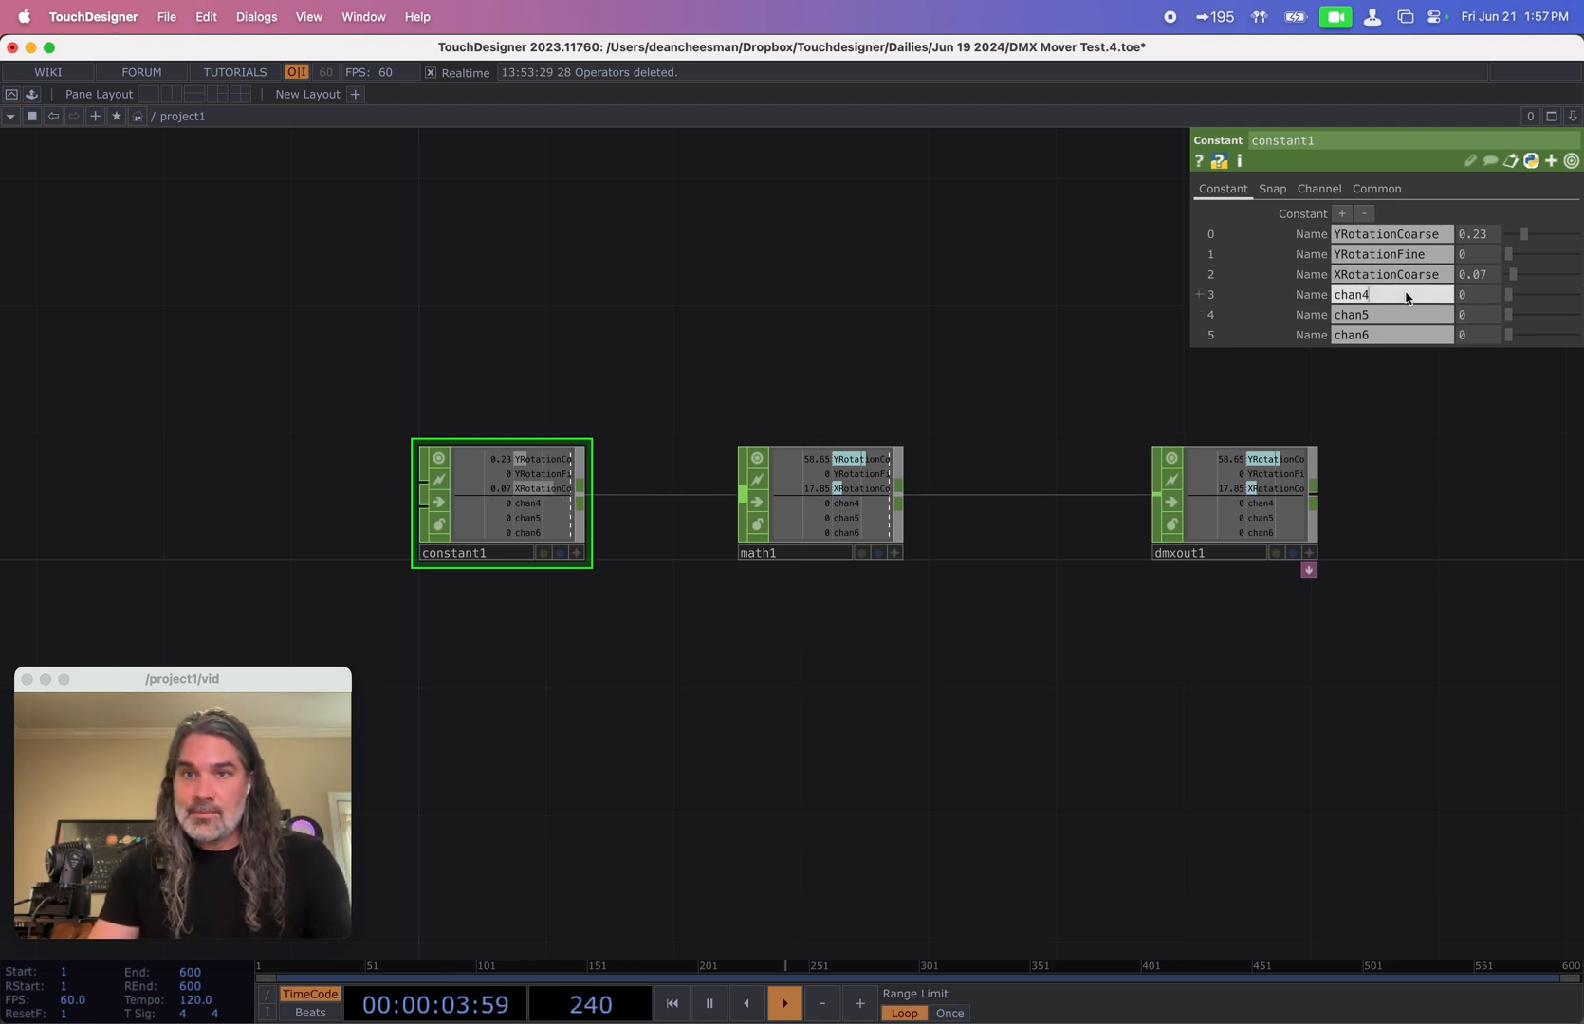
double_click(1406, 294)
type("XR")
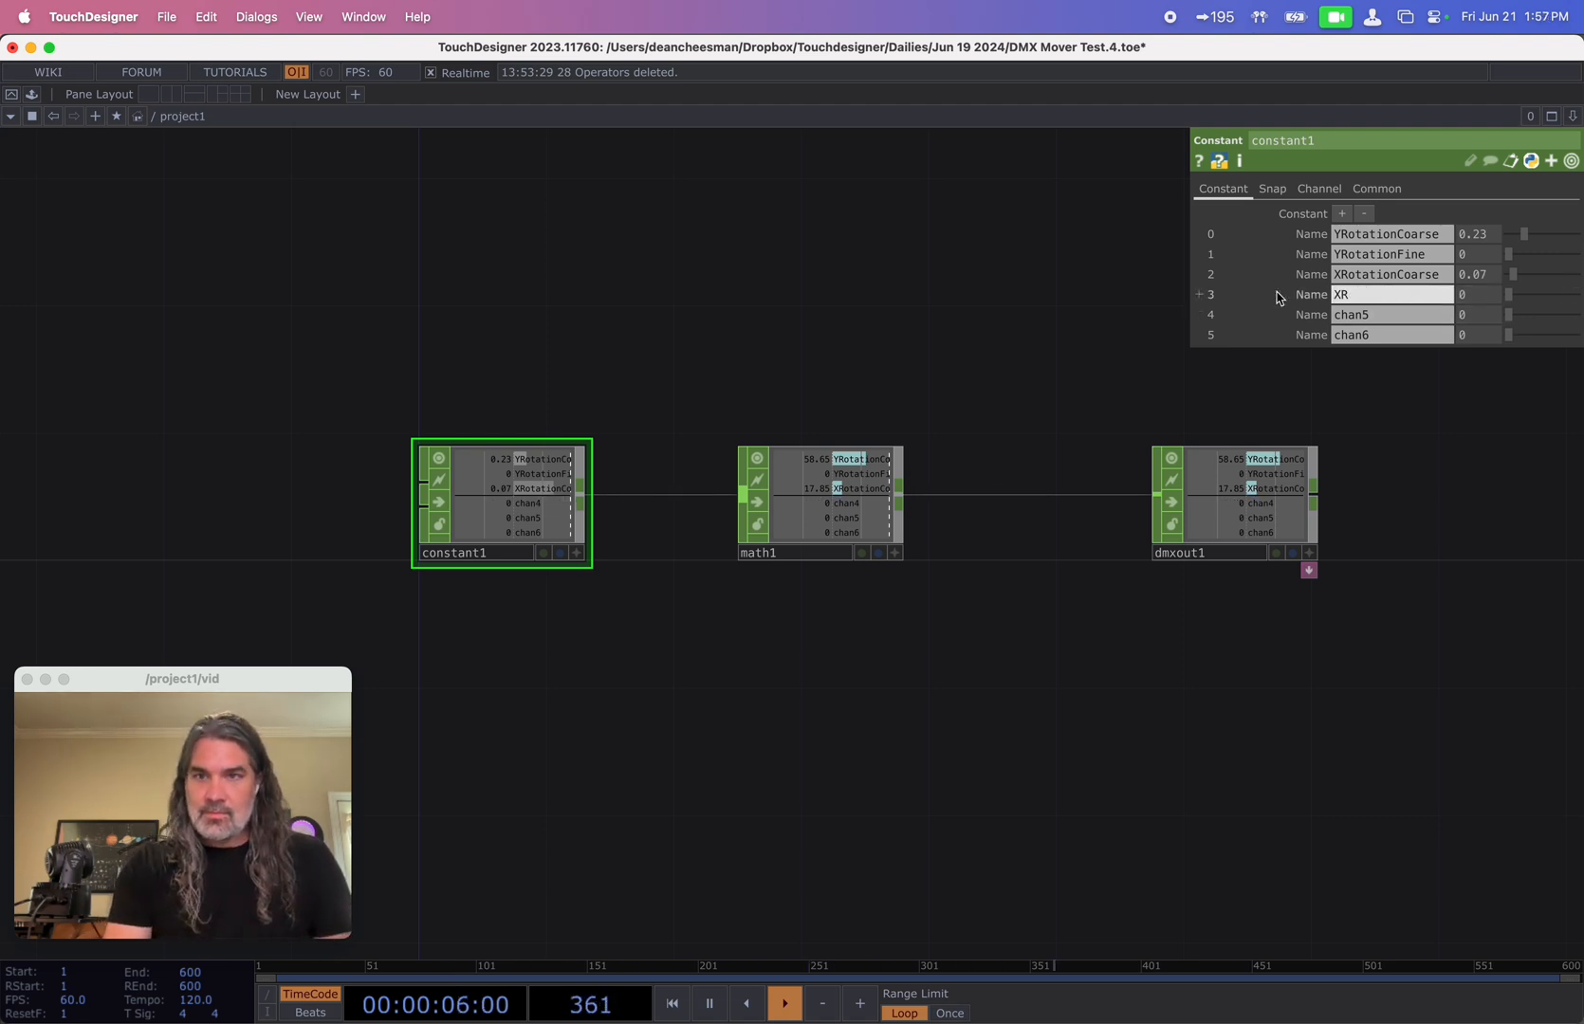
type("otationFine")
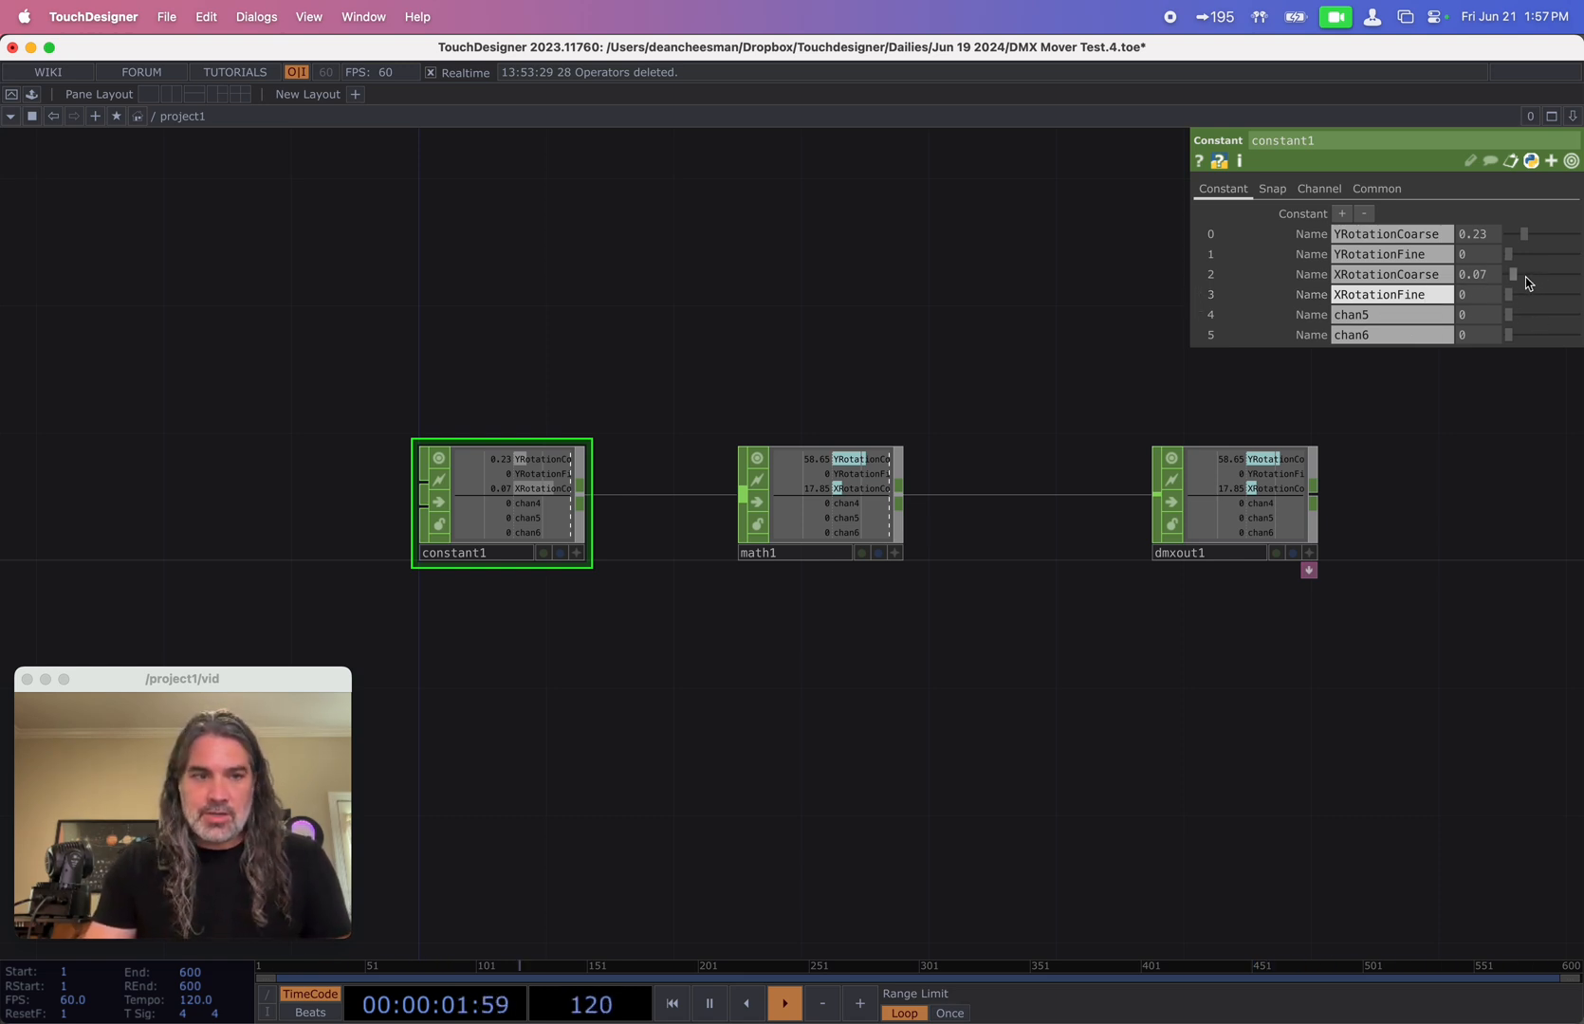
mouse_move(1520, 244)
left_mouse_down()
mouse_move(1507, 249)
mouse_move(1523, 278)
left_mouse_up()
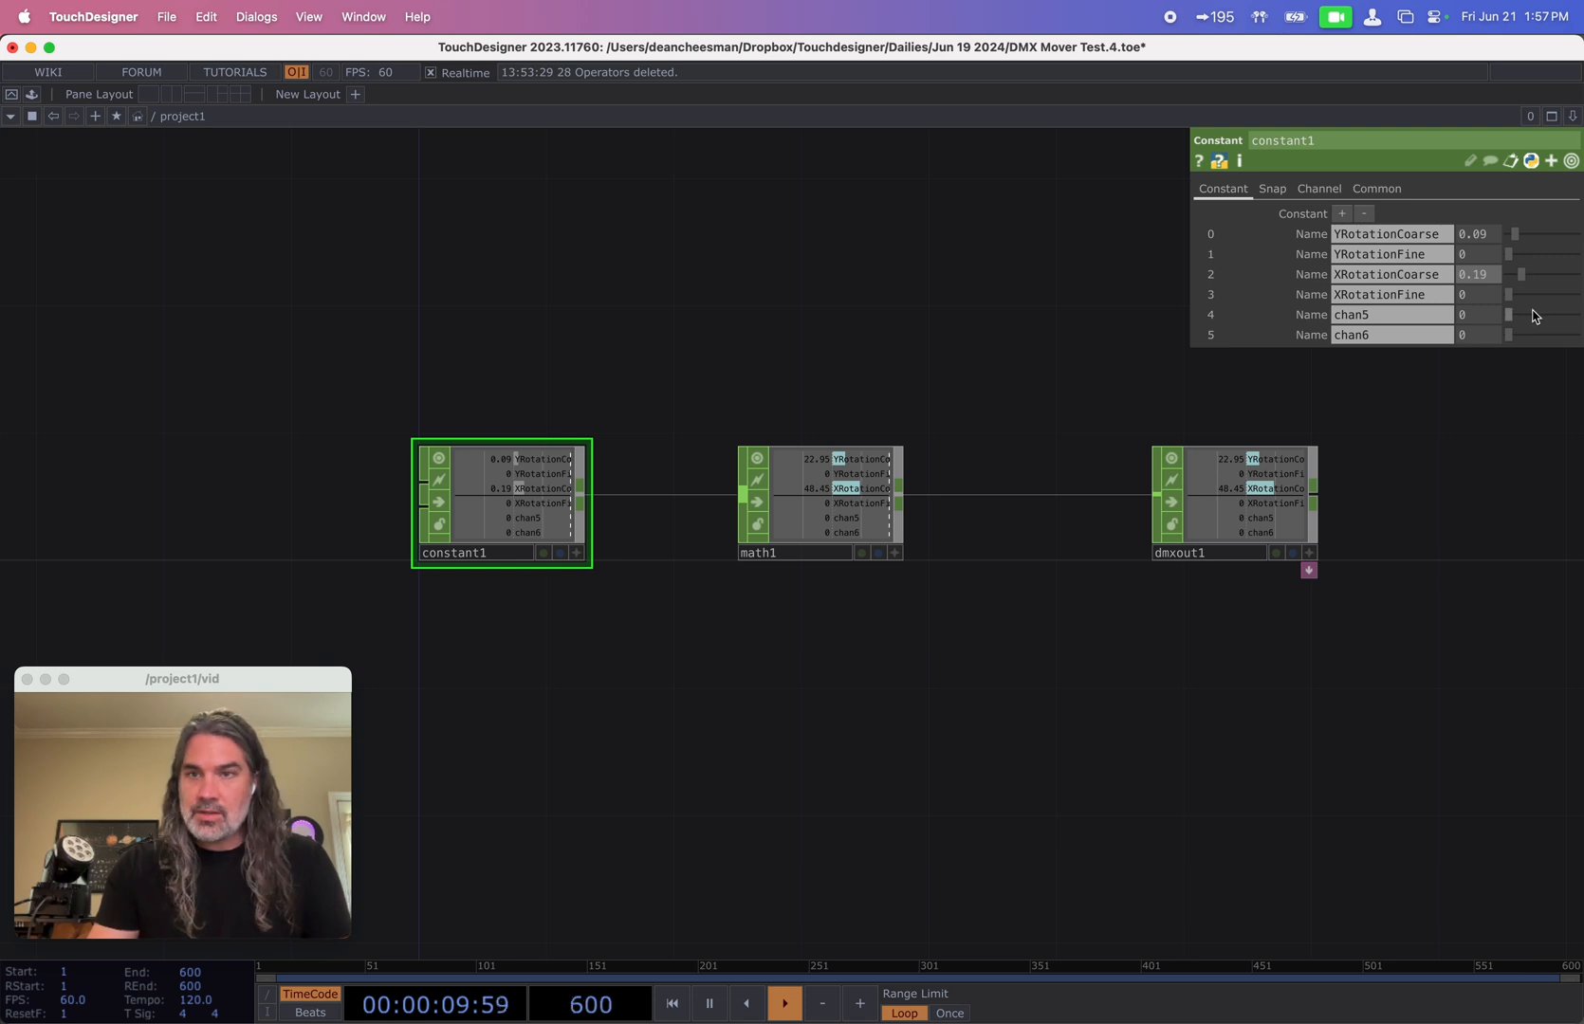
- Set chan5 and chan6 to 1, and add a seventh channel named r with a value of 1
left_click_drag(1513, 317, 1579, 342)
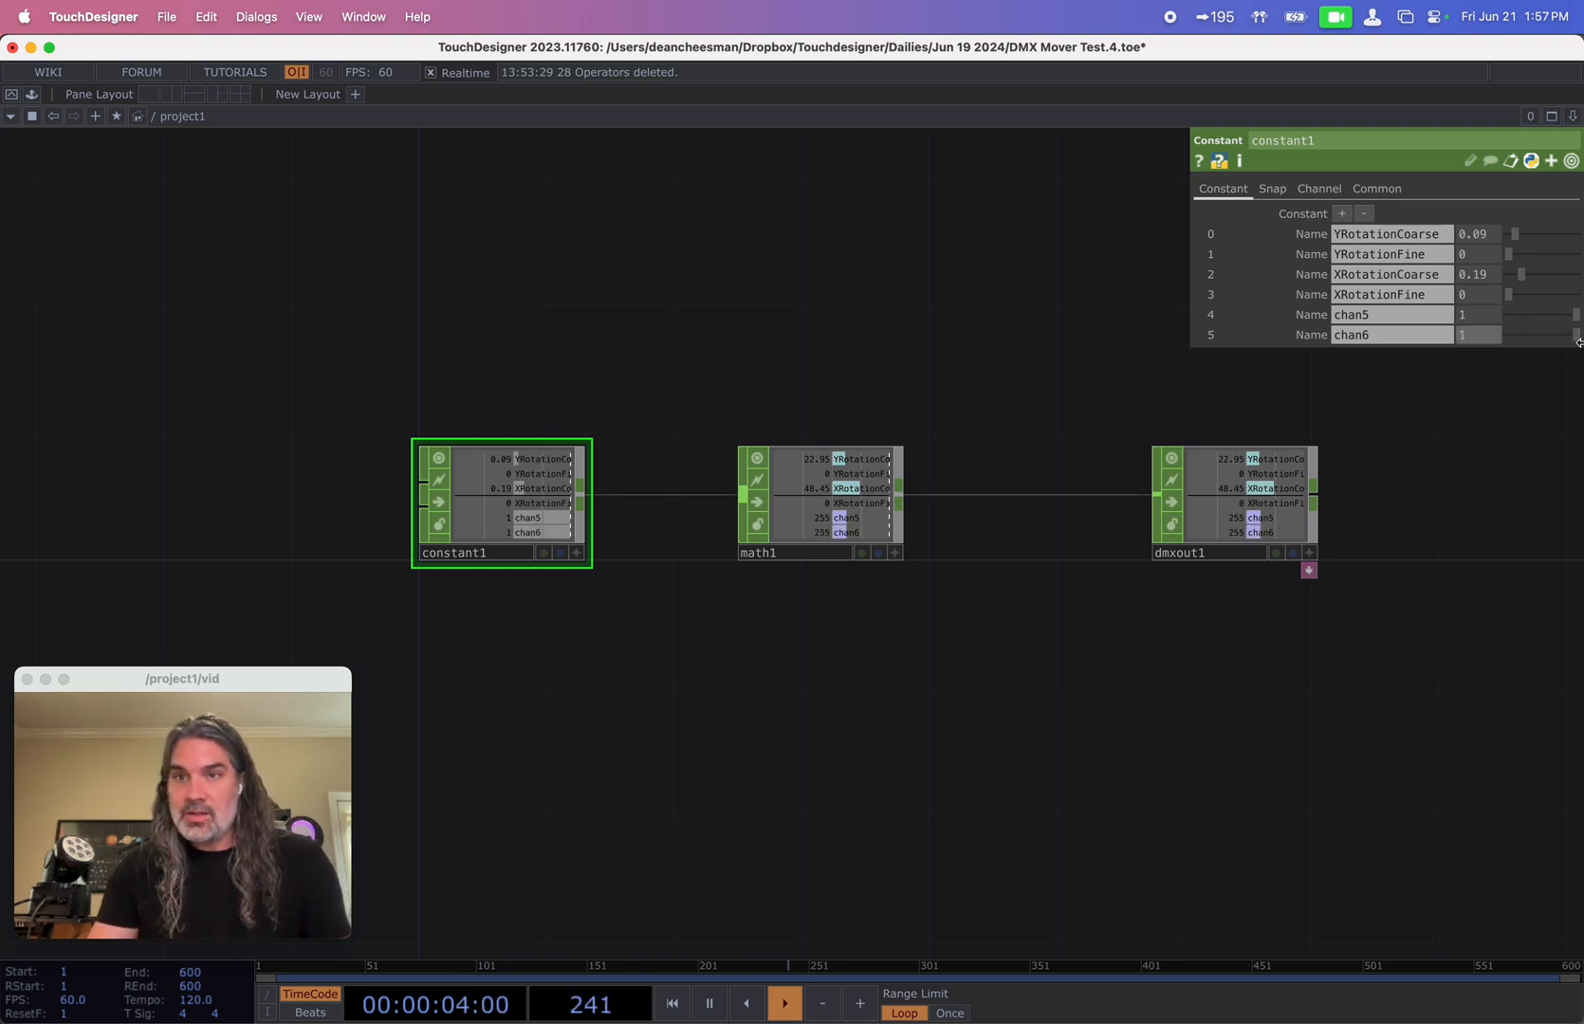
left_click(1341, 214)
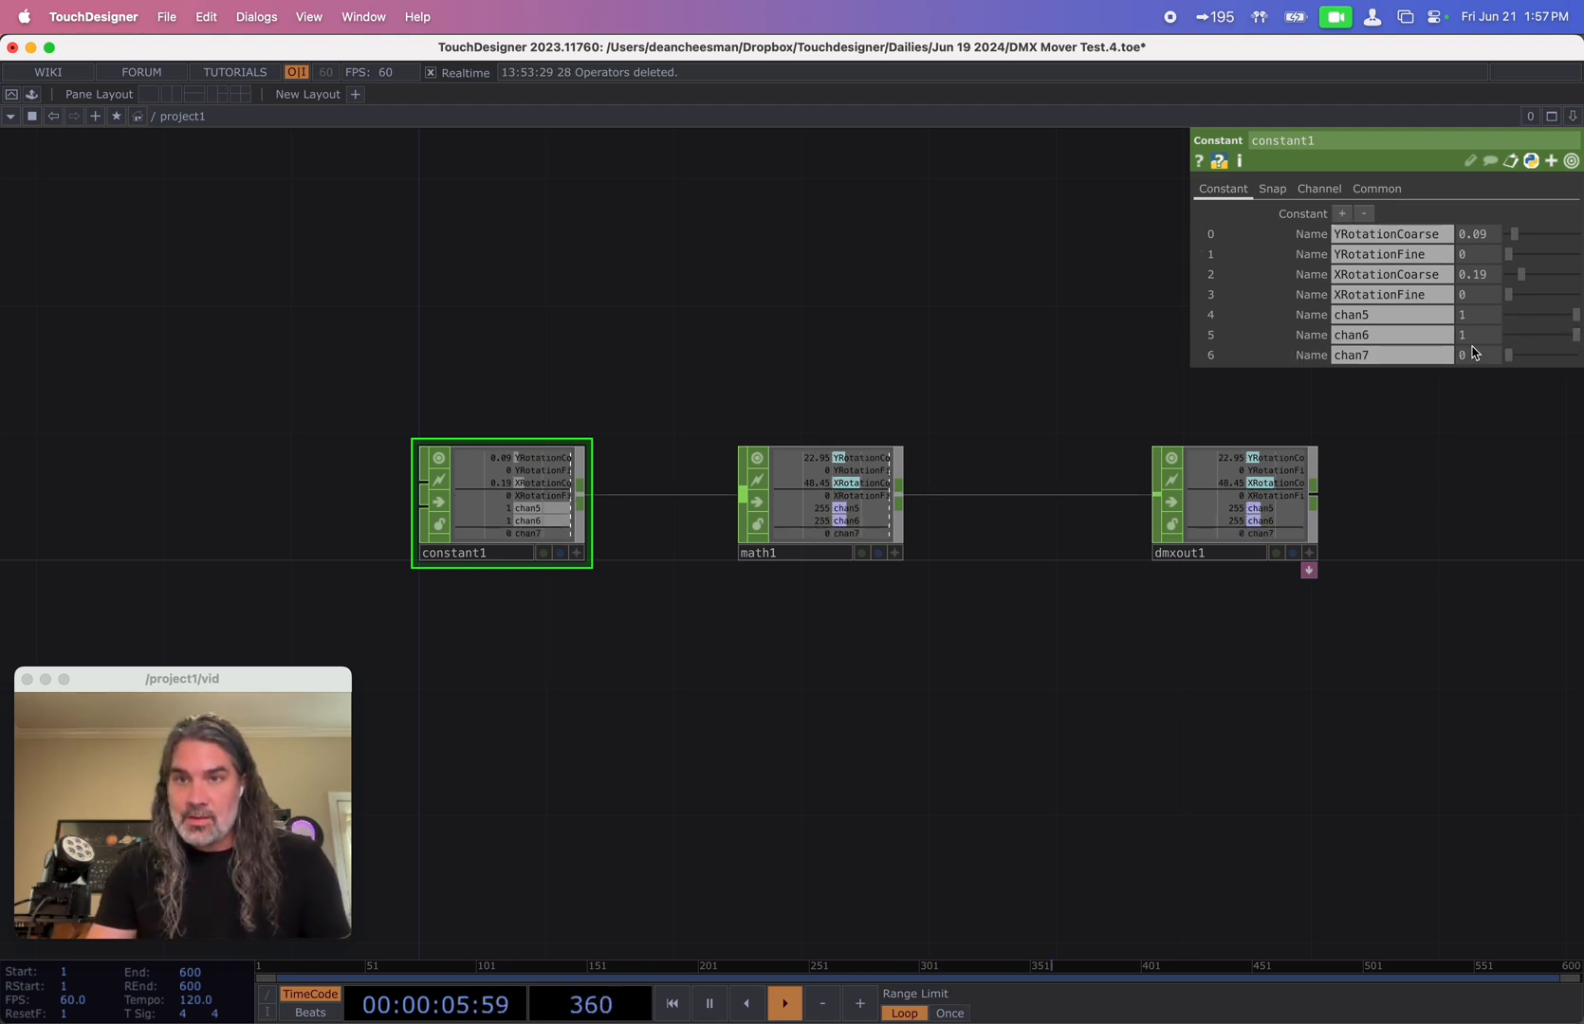
left_click_drag(1501, 361, 1574, 358)
left_click_drag(1374, 357, 1316, 352)
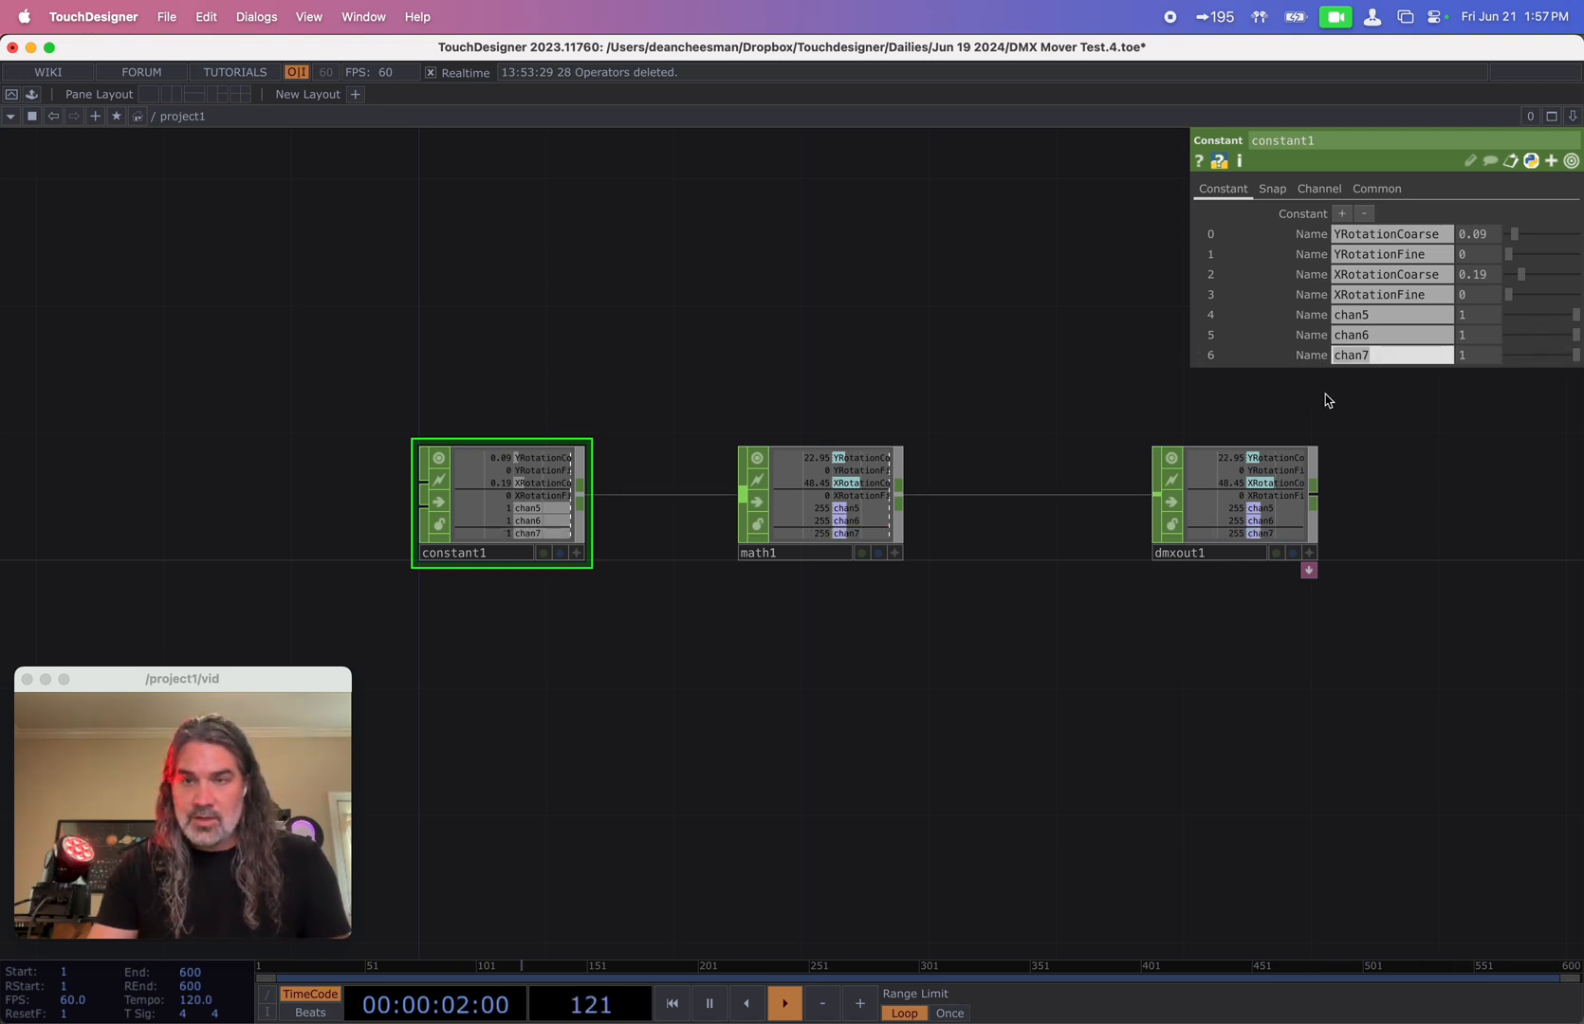
type("r")
key("Return")
- Set r to 0 and add an eighth channel named g with a constant value of 0.5
left_click(1341, 213)
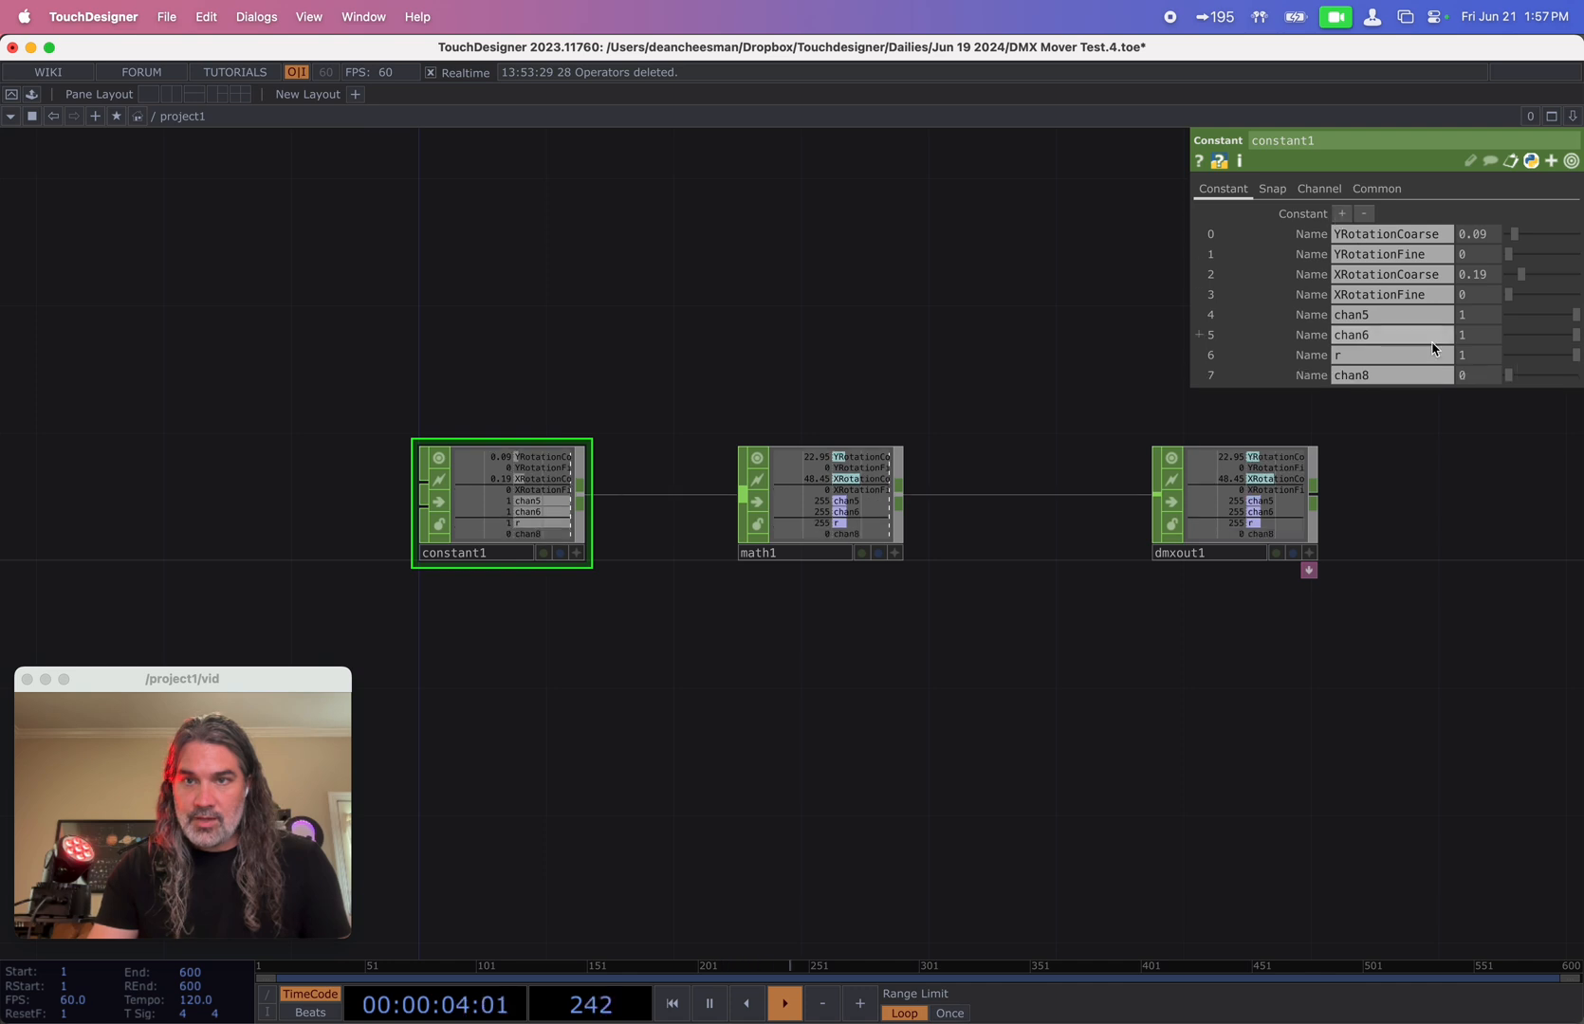
left_click_drag(1508, 376, 1542, 378)
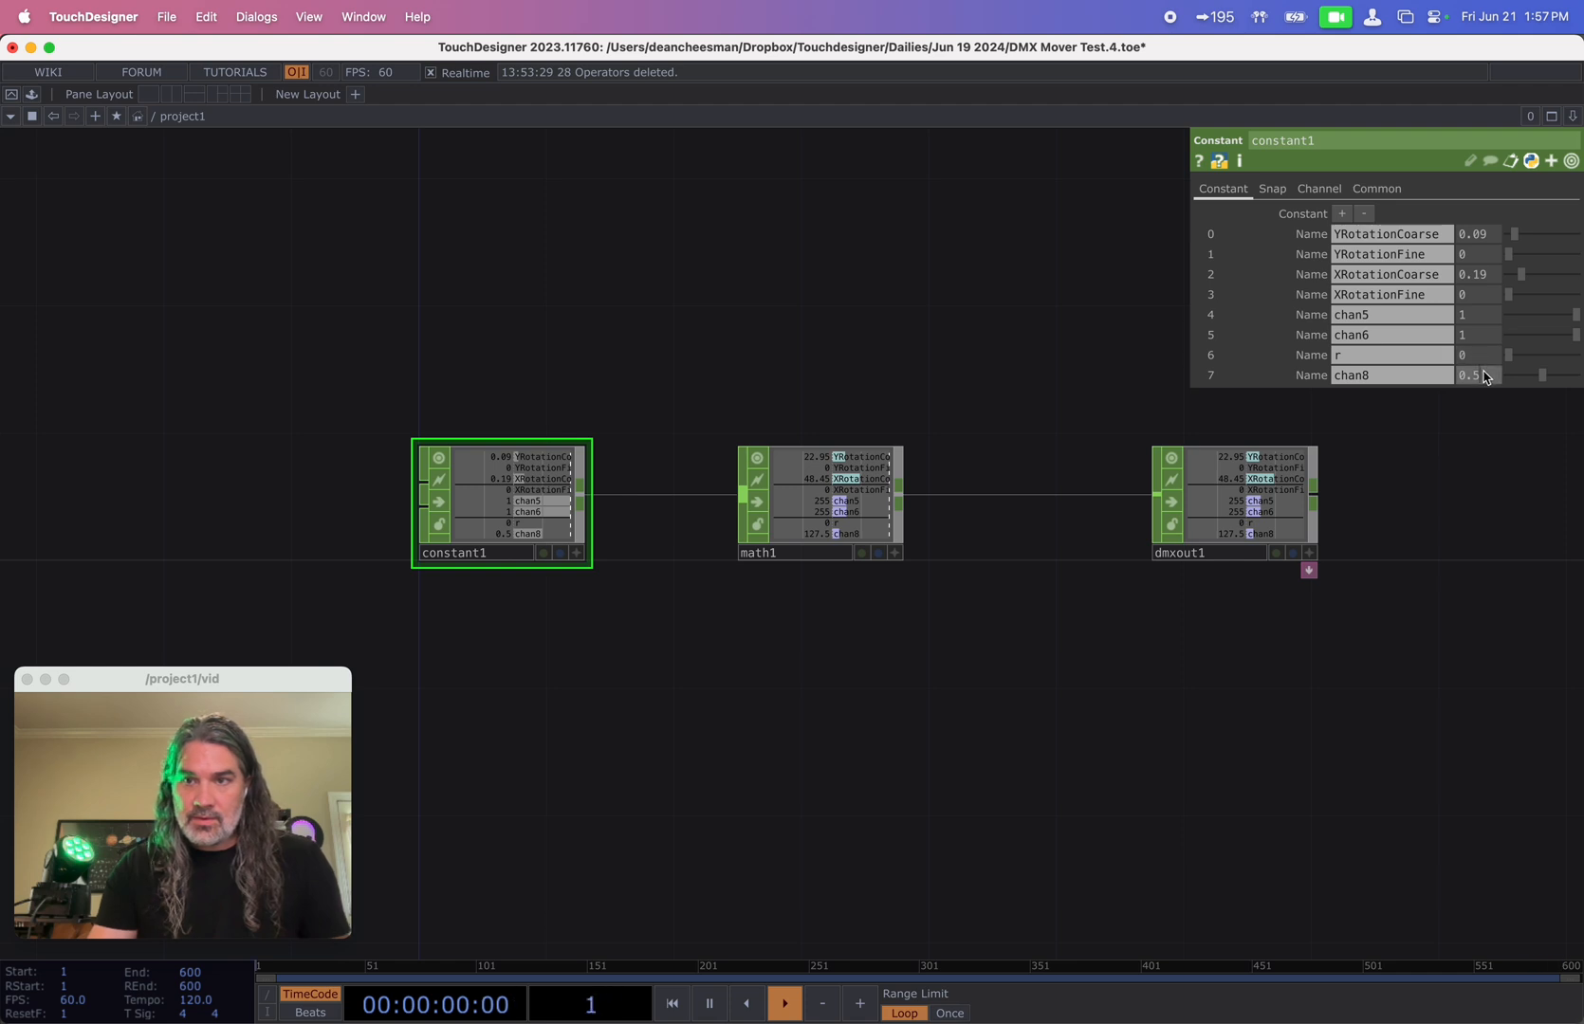
left_click(1426, 378)
key("Tab")
type("g")
key("Return")
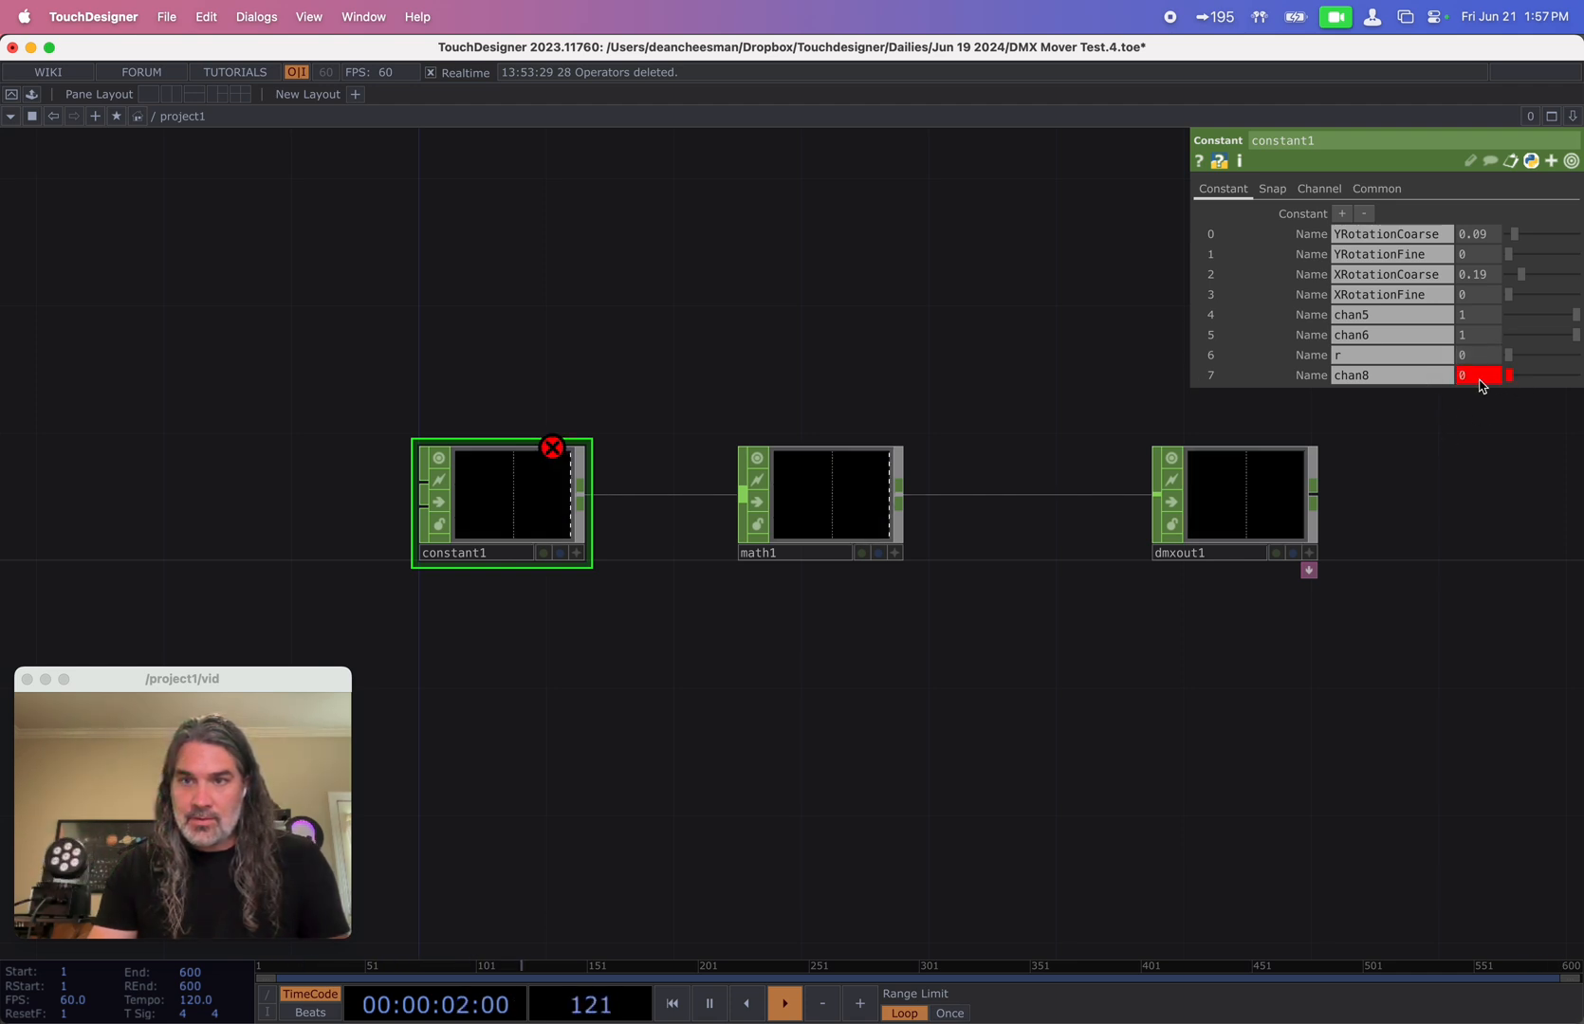
left_click(1474, 377)
left_click(1390, 377)
type("g")
key("Return")
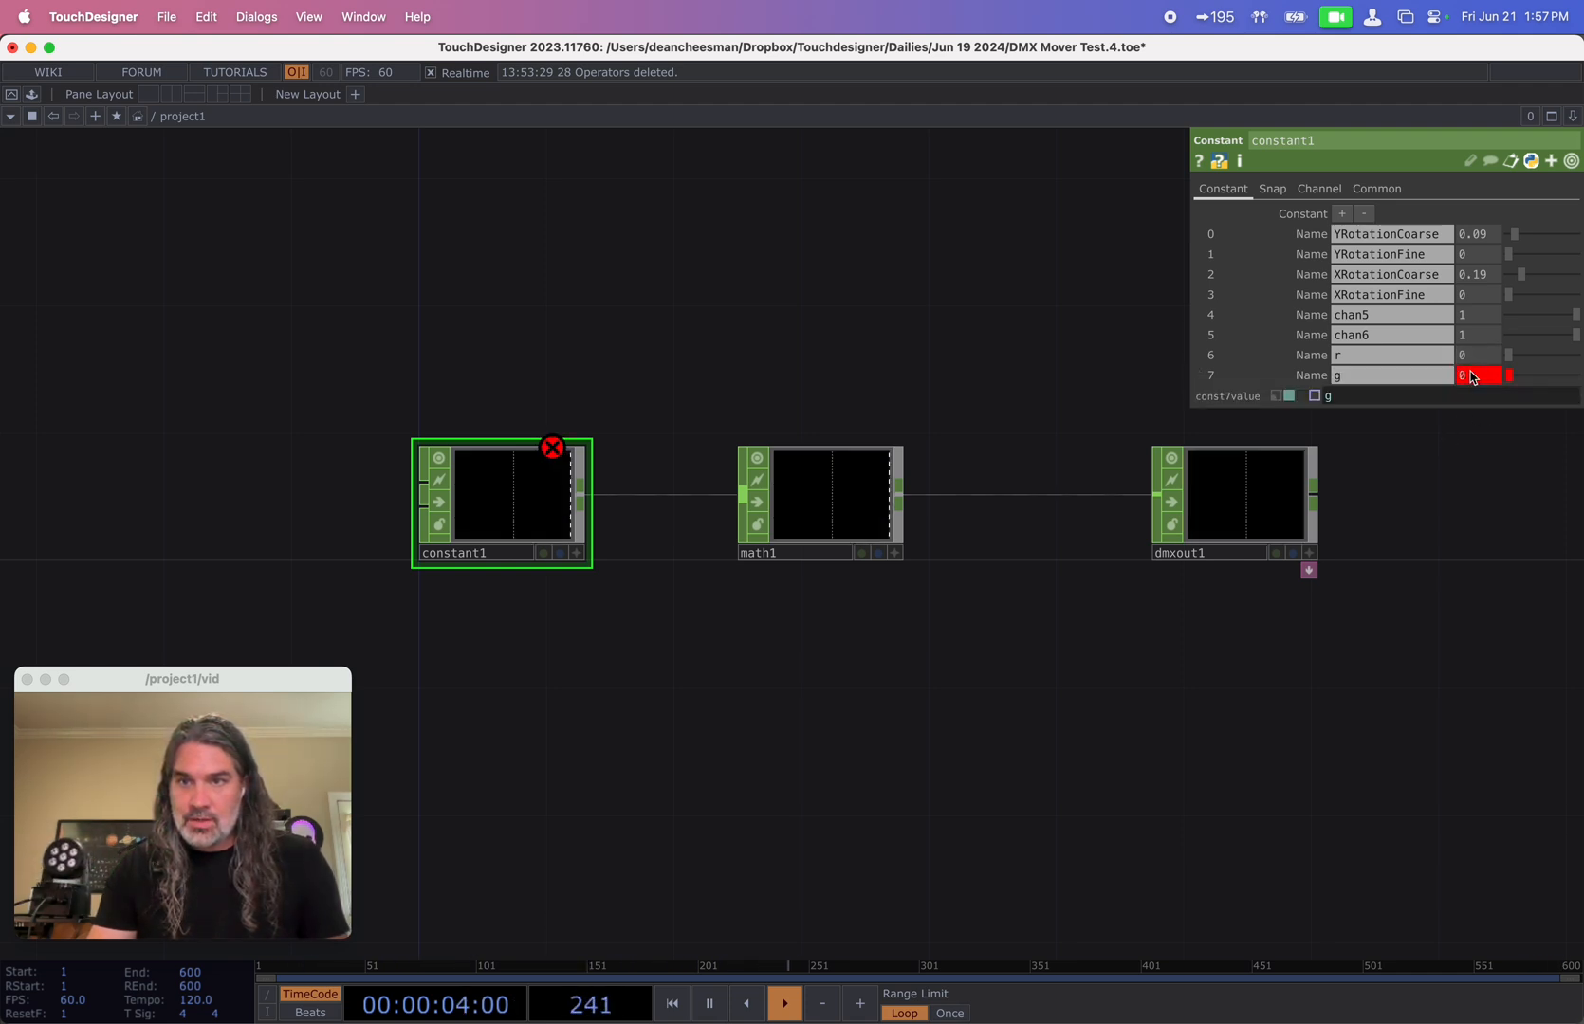
left_click(1280, 396)
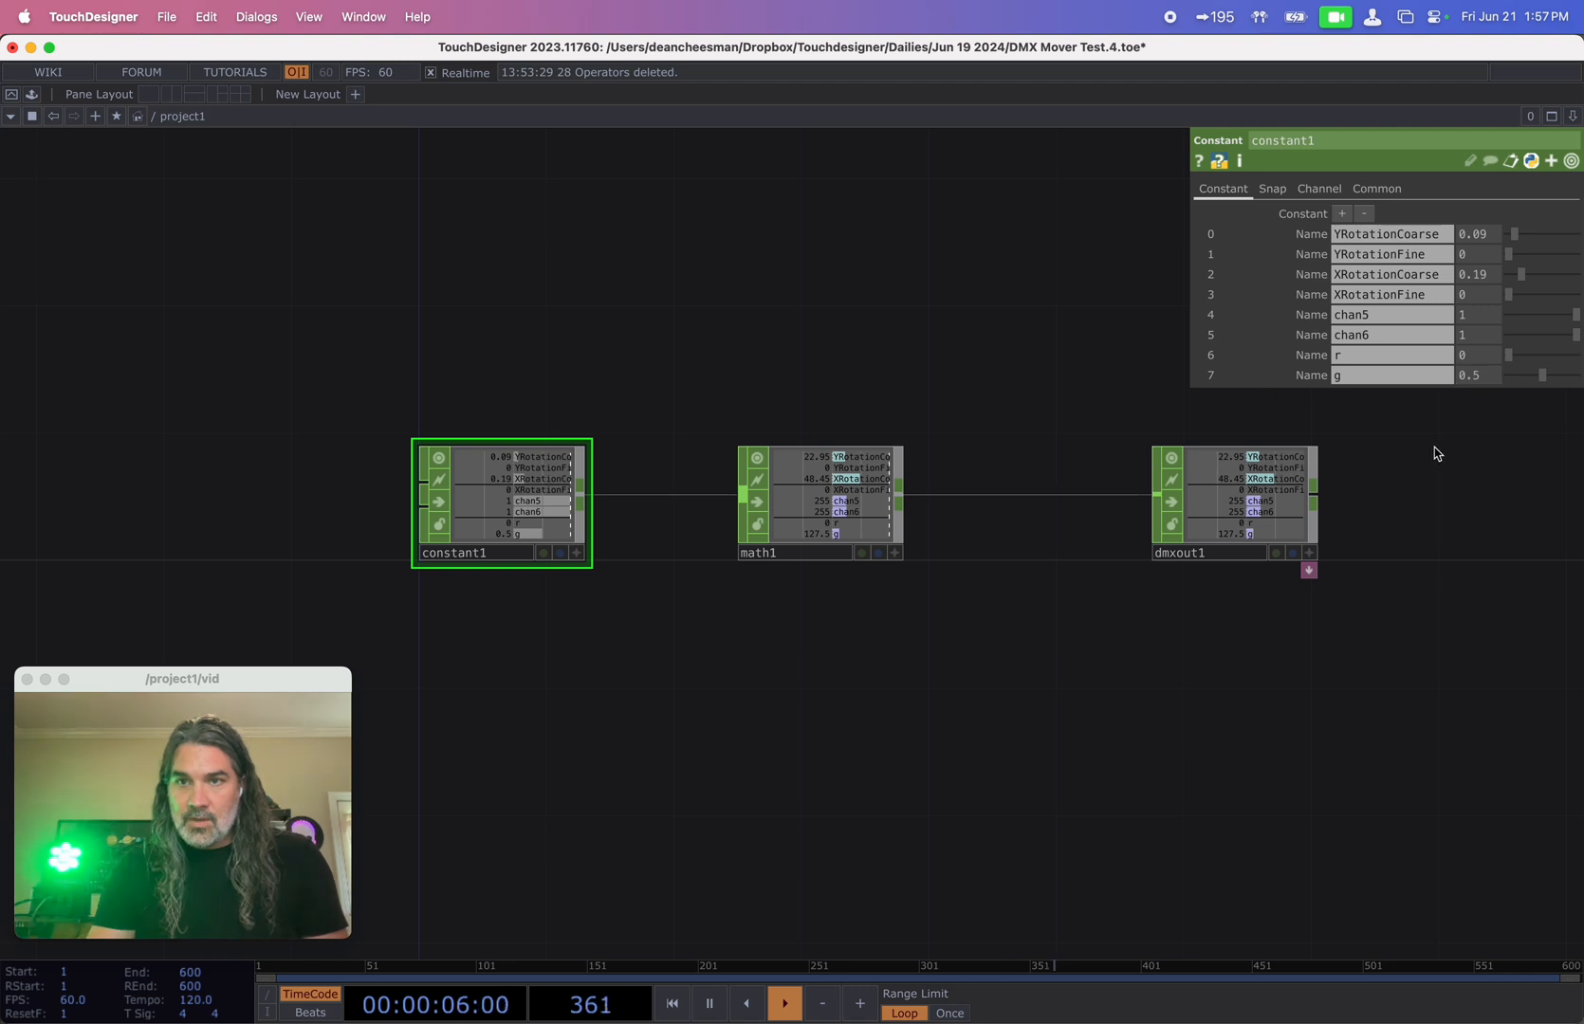
- Add a ninth channel to the Constant with a value of 1 and set g to 0
left_click(1341, 213)
left_click(1508, 375)
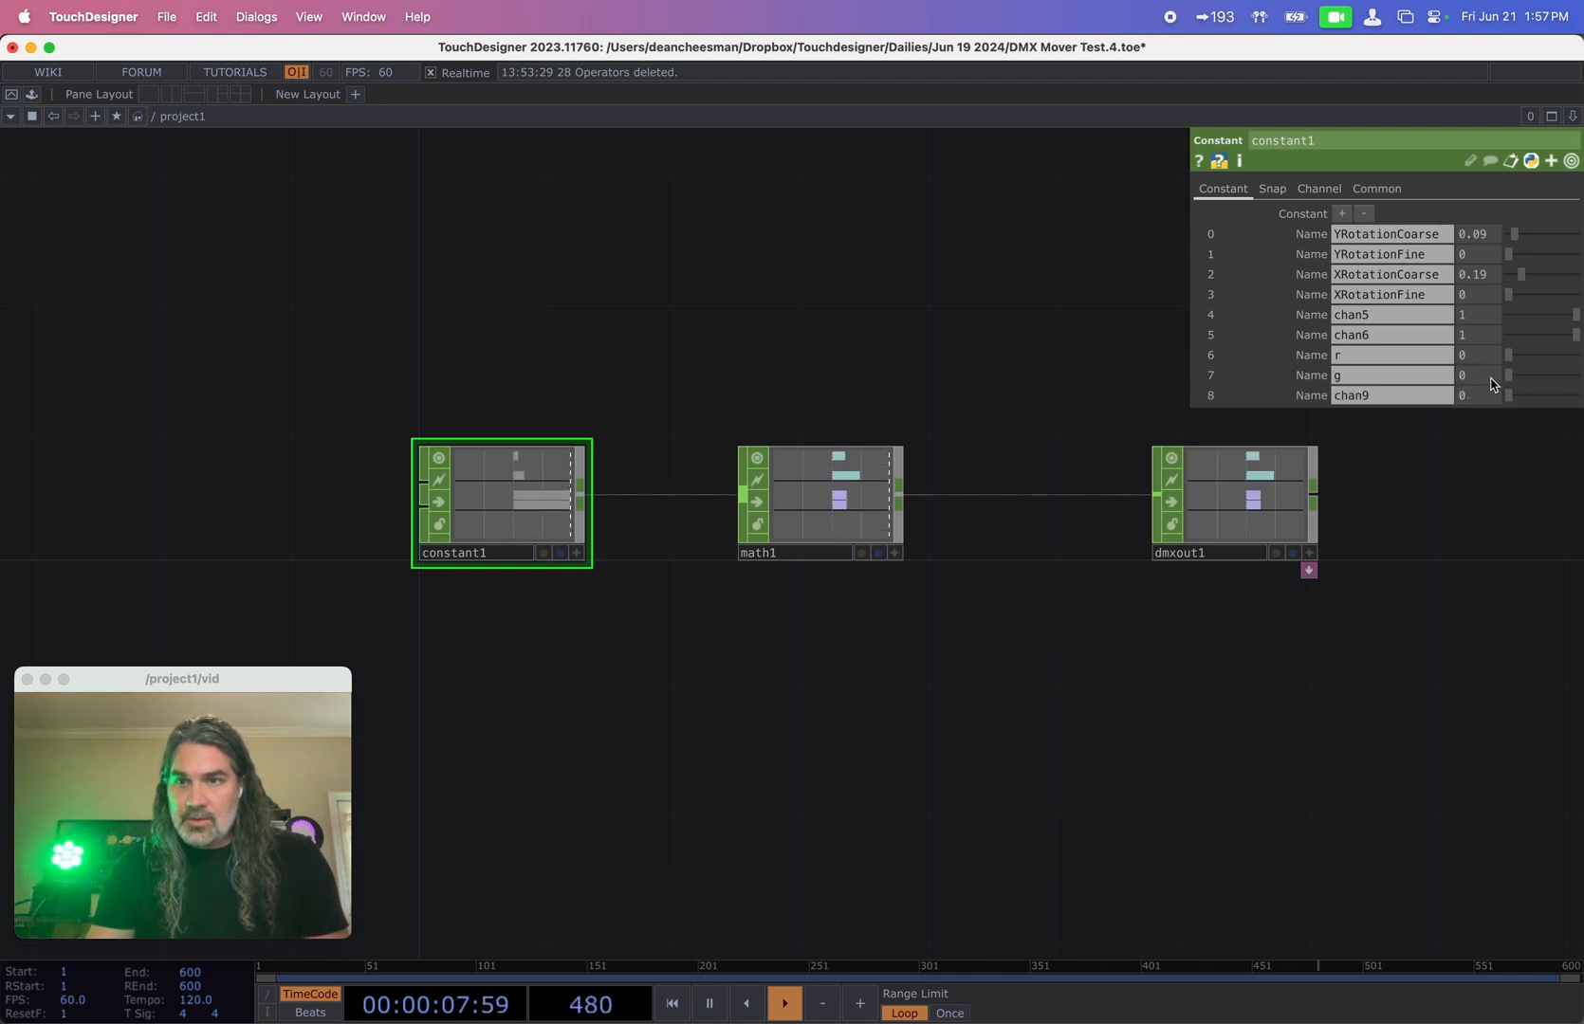
left_click_drag(1518, 398, 1578, 395)
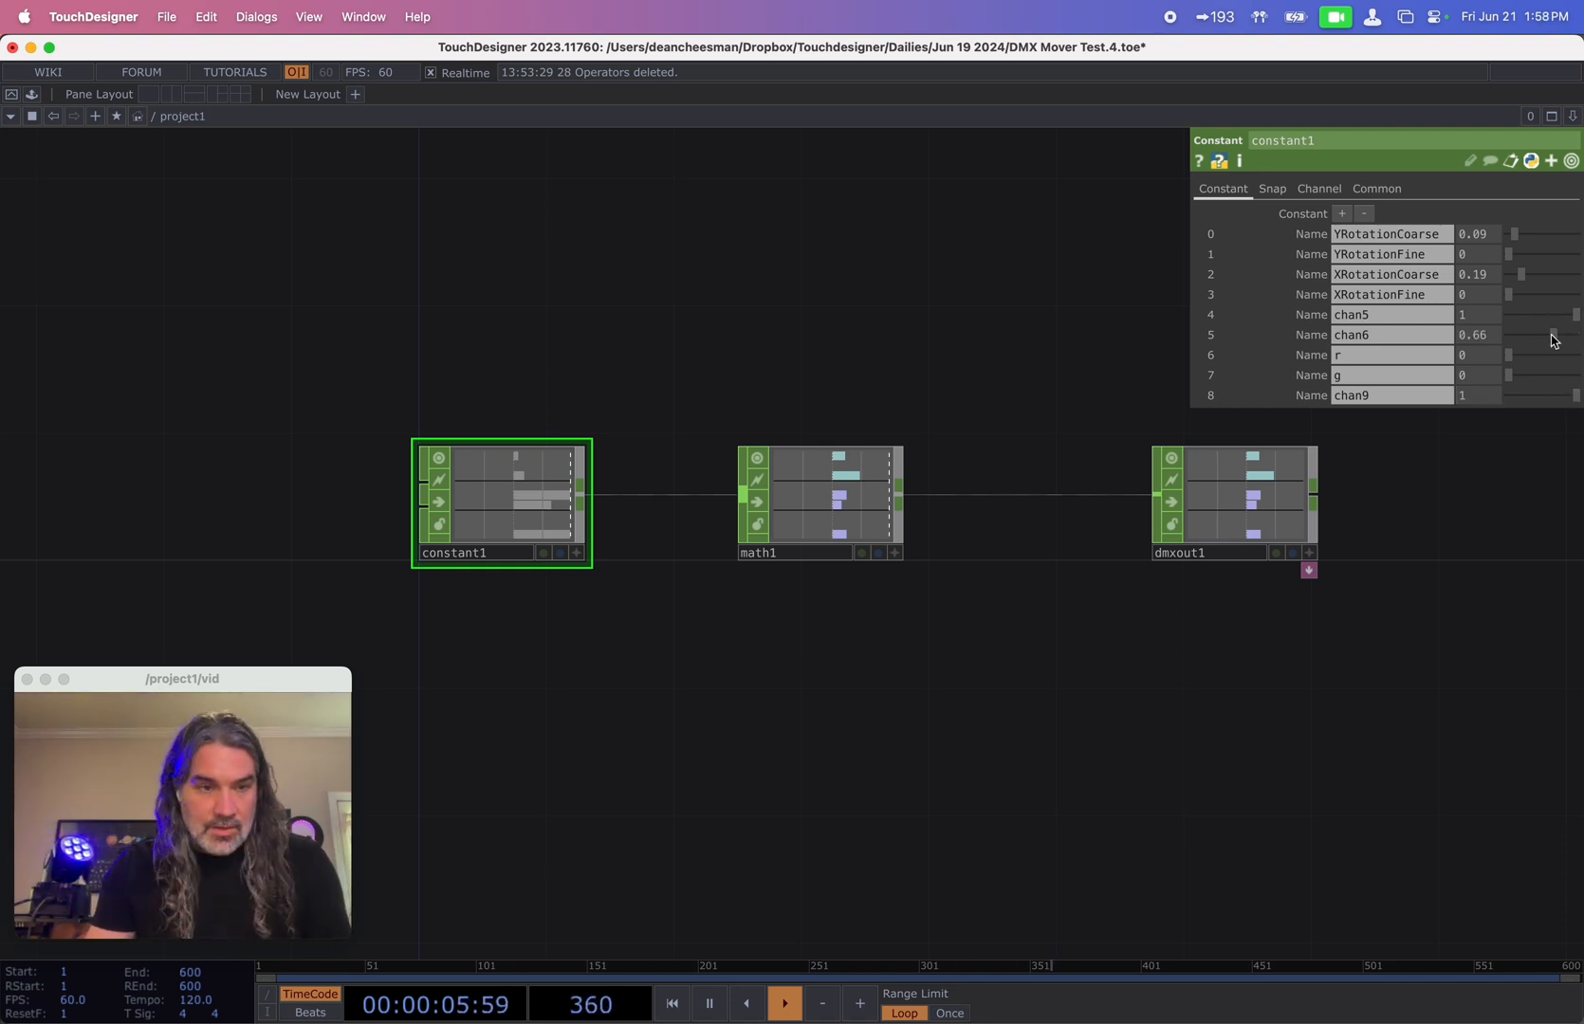
- Set chan6 to 1 and chan5 to 0, and rename chan5 automove
left_click_drag(1556, 336, 1507, 323)
left_click(1420, 322)
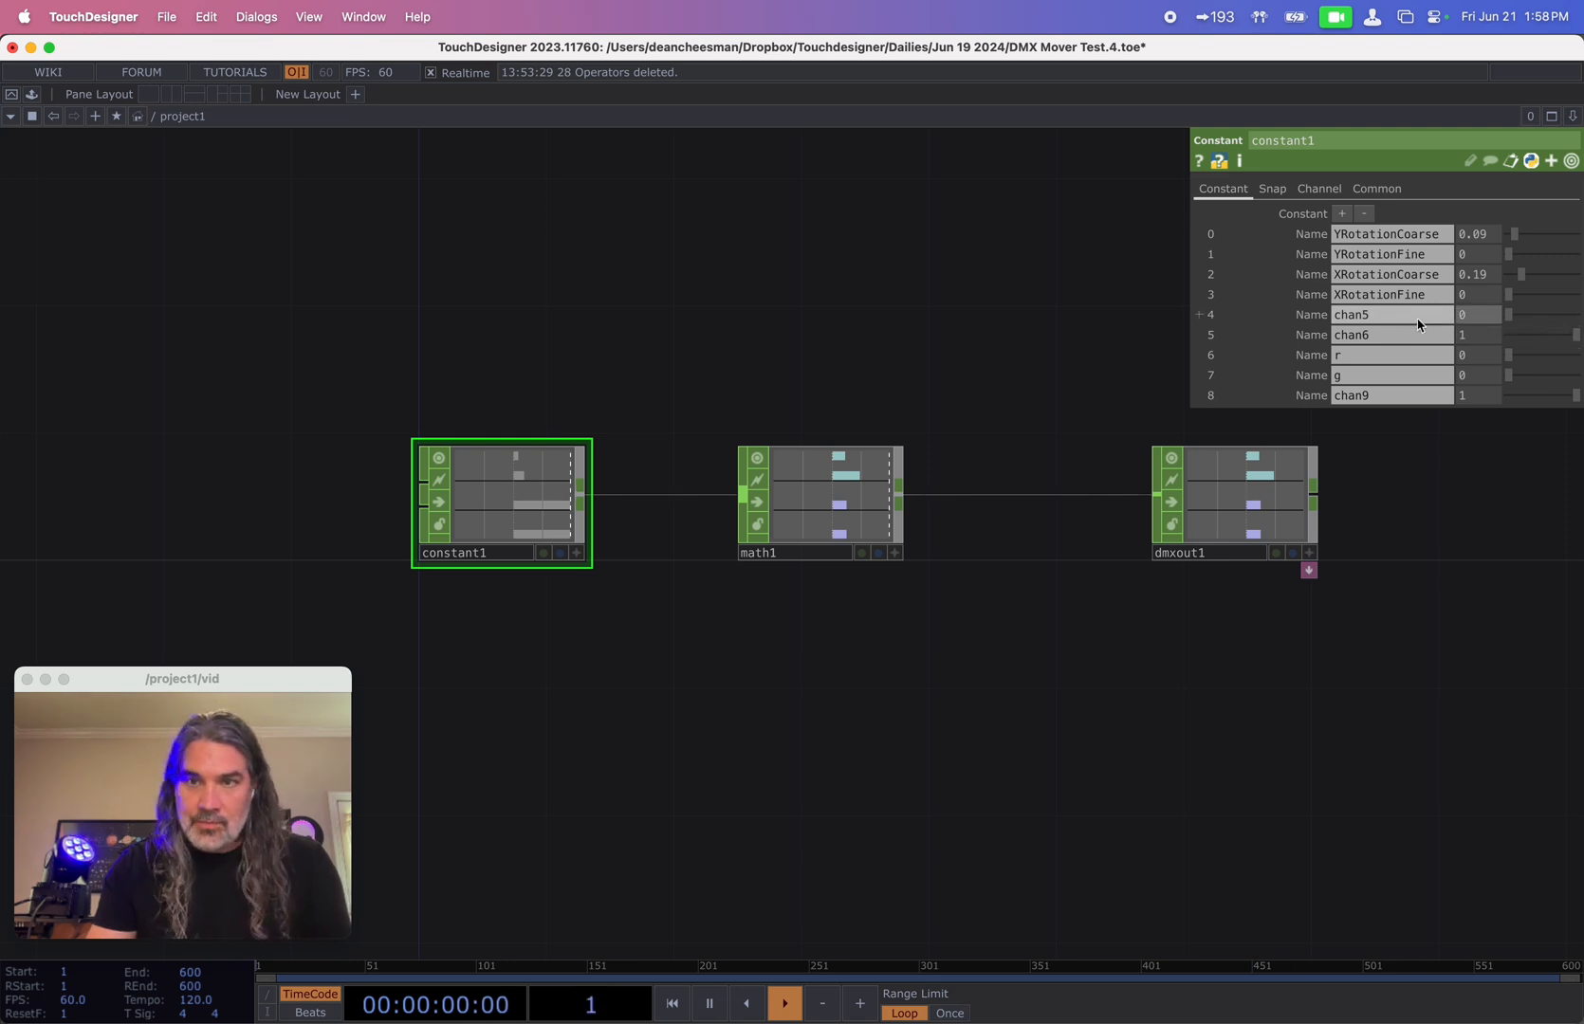
type("automove")
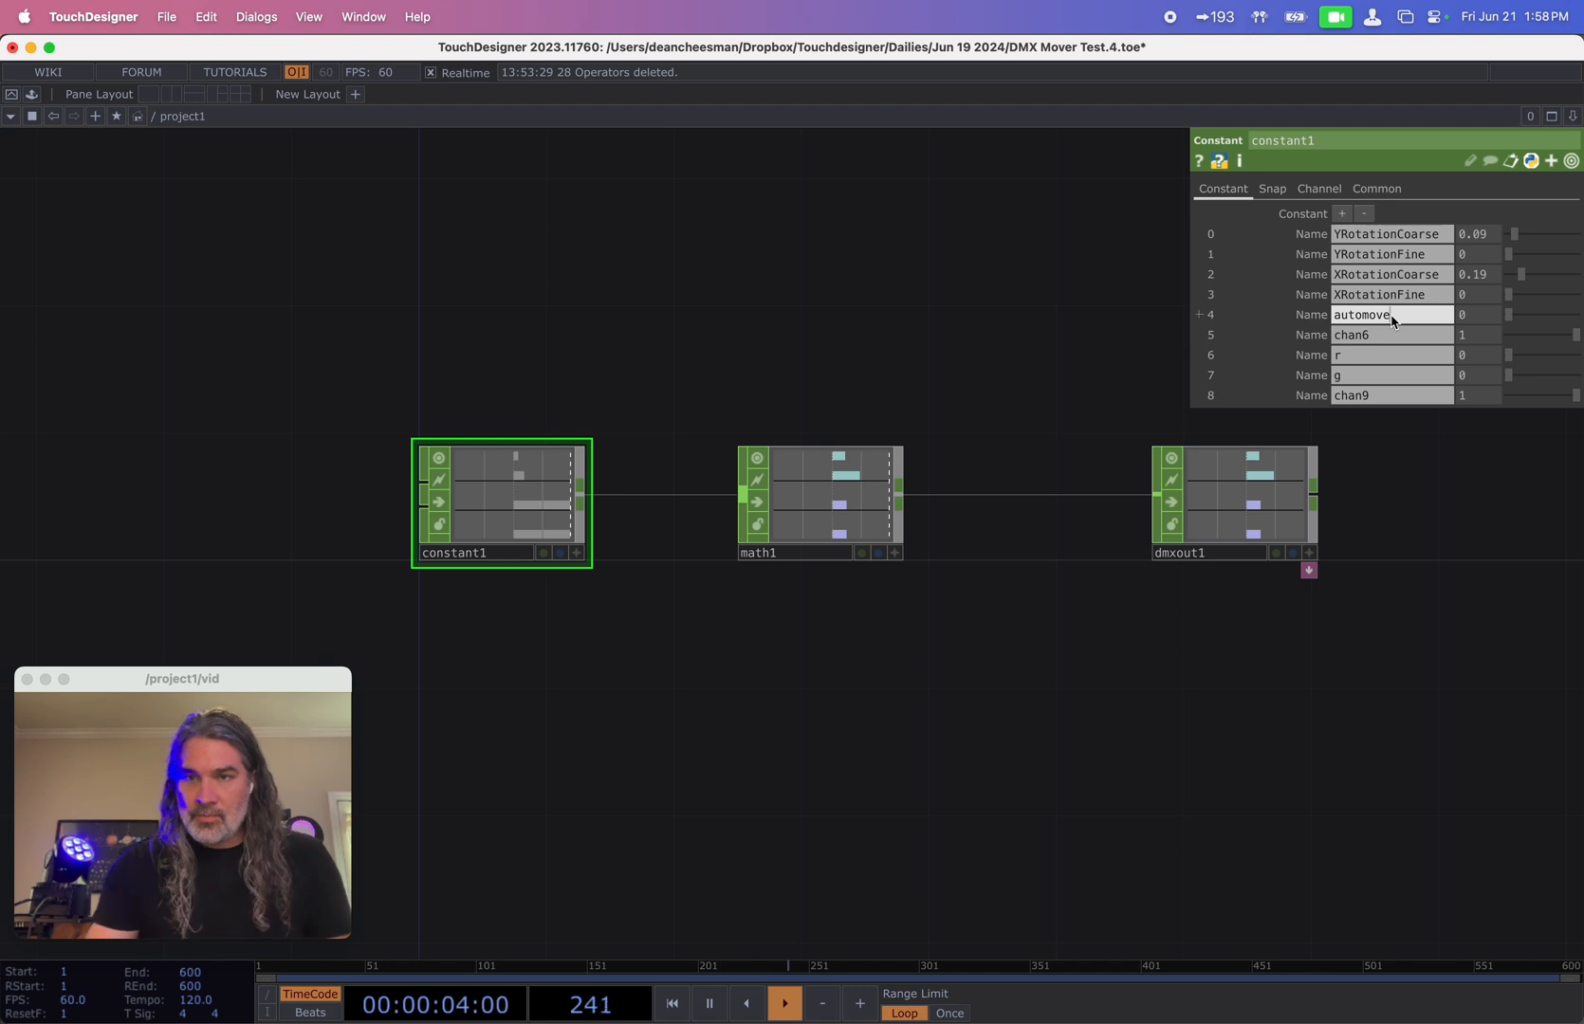
- Test chan6 at lower values, return it to 1, and rename the channel dimmer
left_click_drag(1557, 337, 1518, 345)
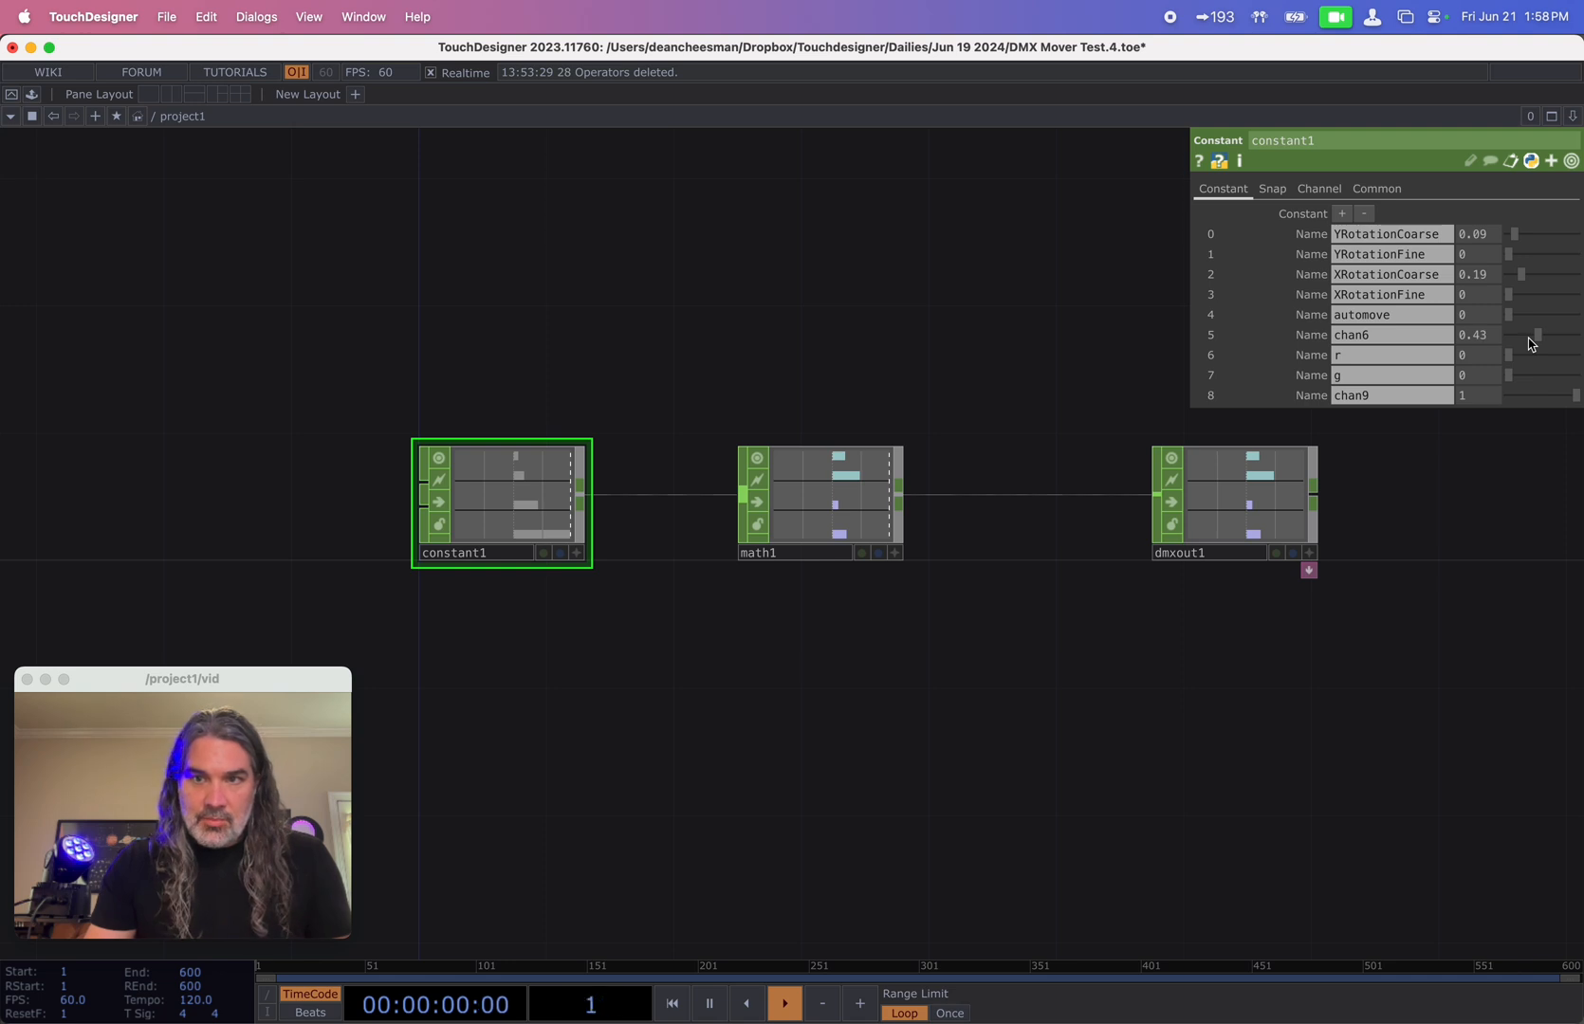
left_click_drag(1536, 343, 1580, 339)
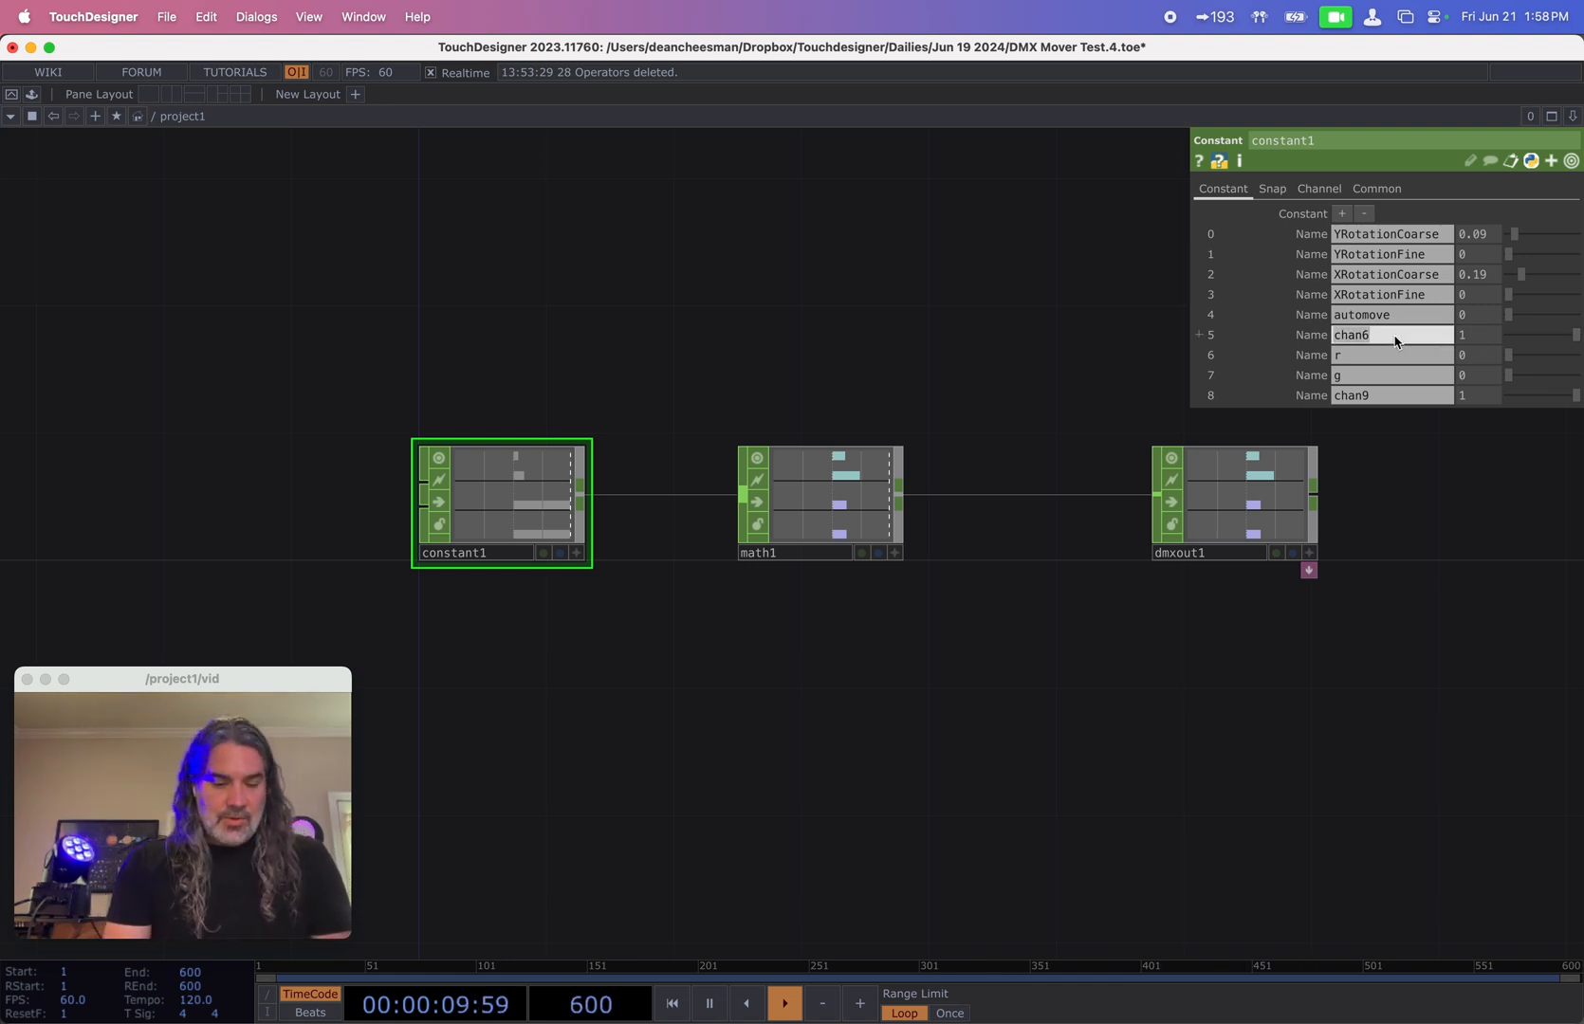
type("dimme")
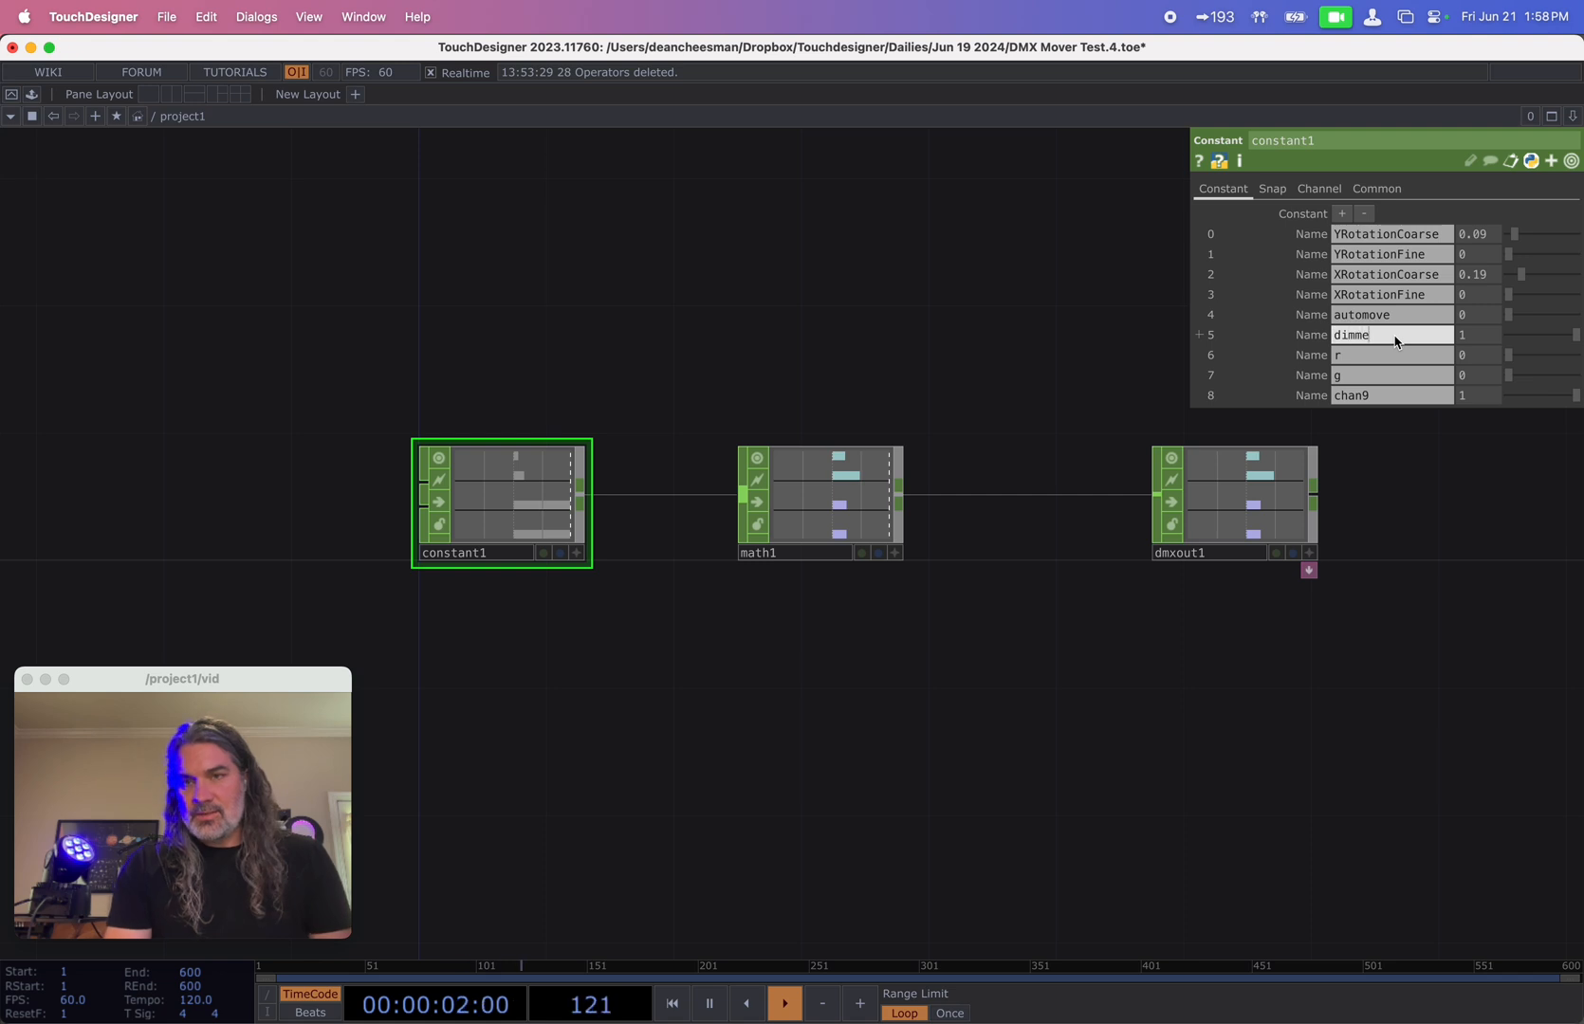
type("r")
key("Return")
- Rename the Constant's chan9 channel to b
left_click(1385, 396)
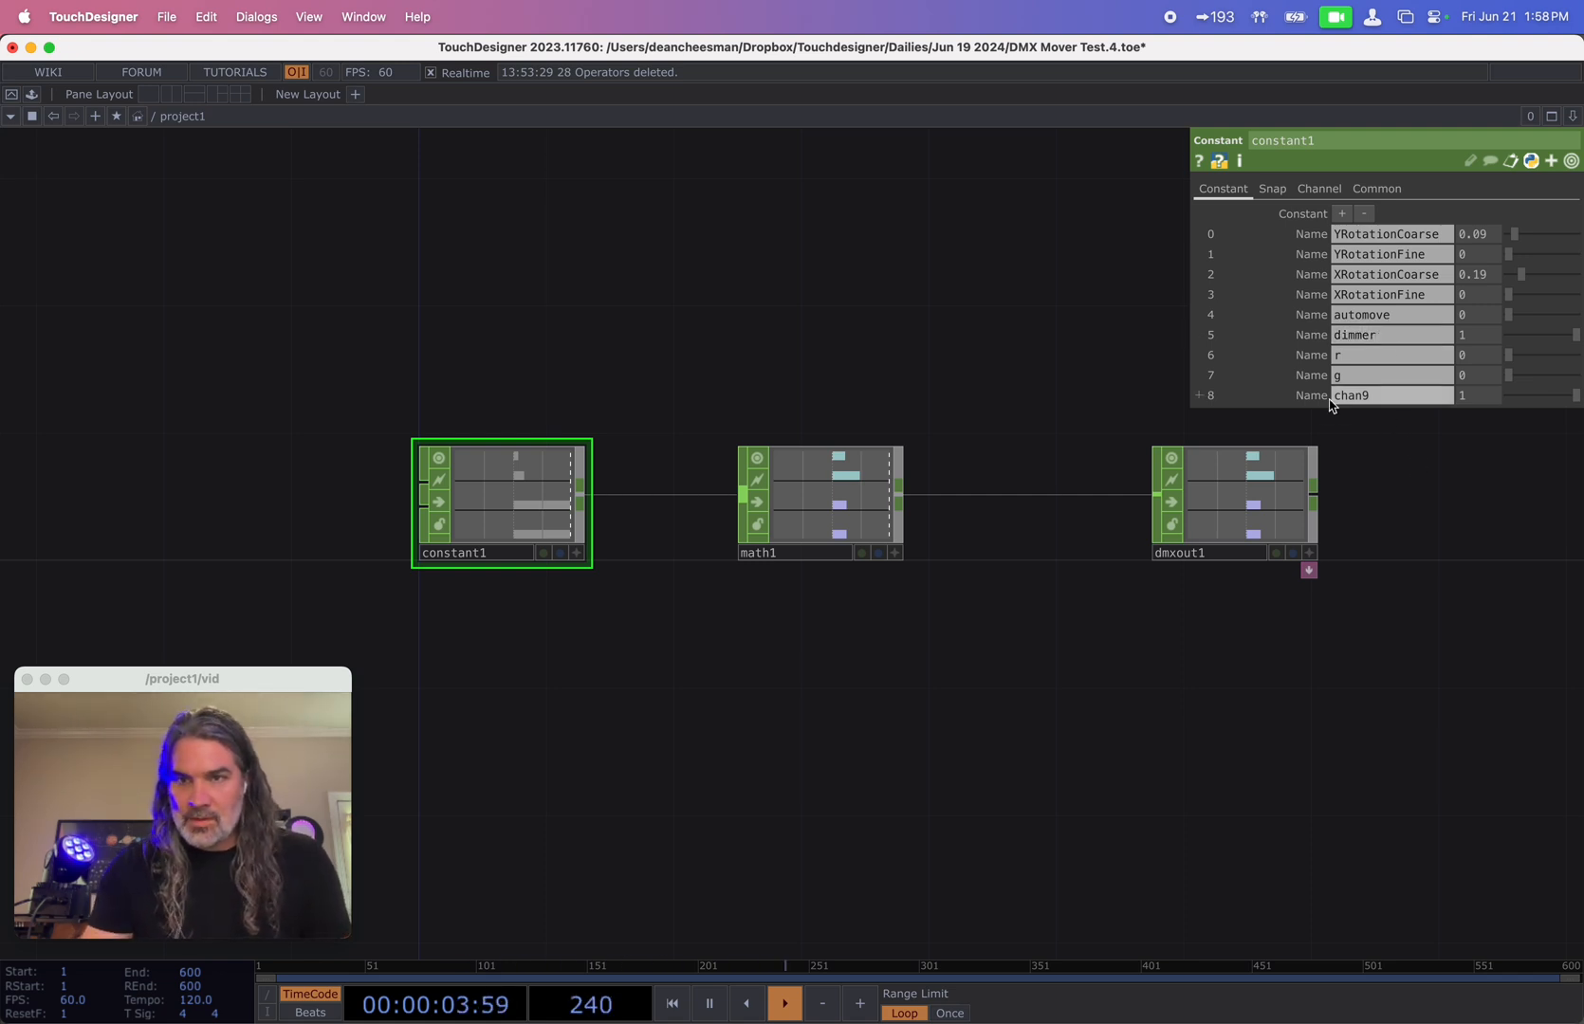
type("b")
key("Return")
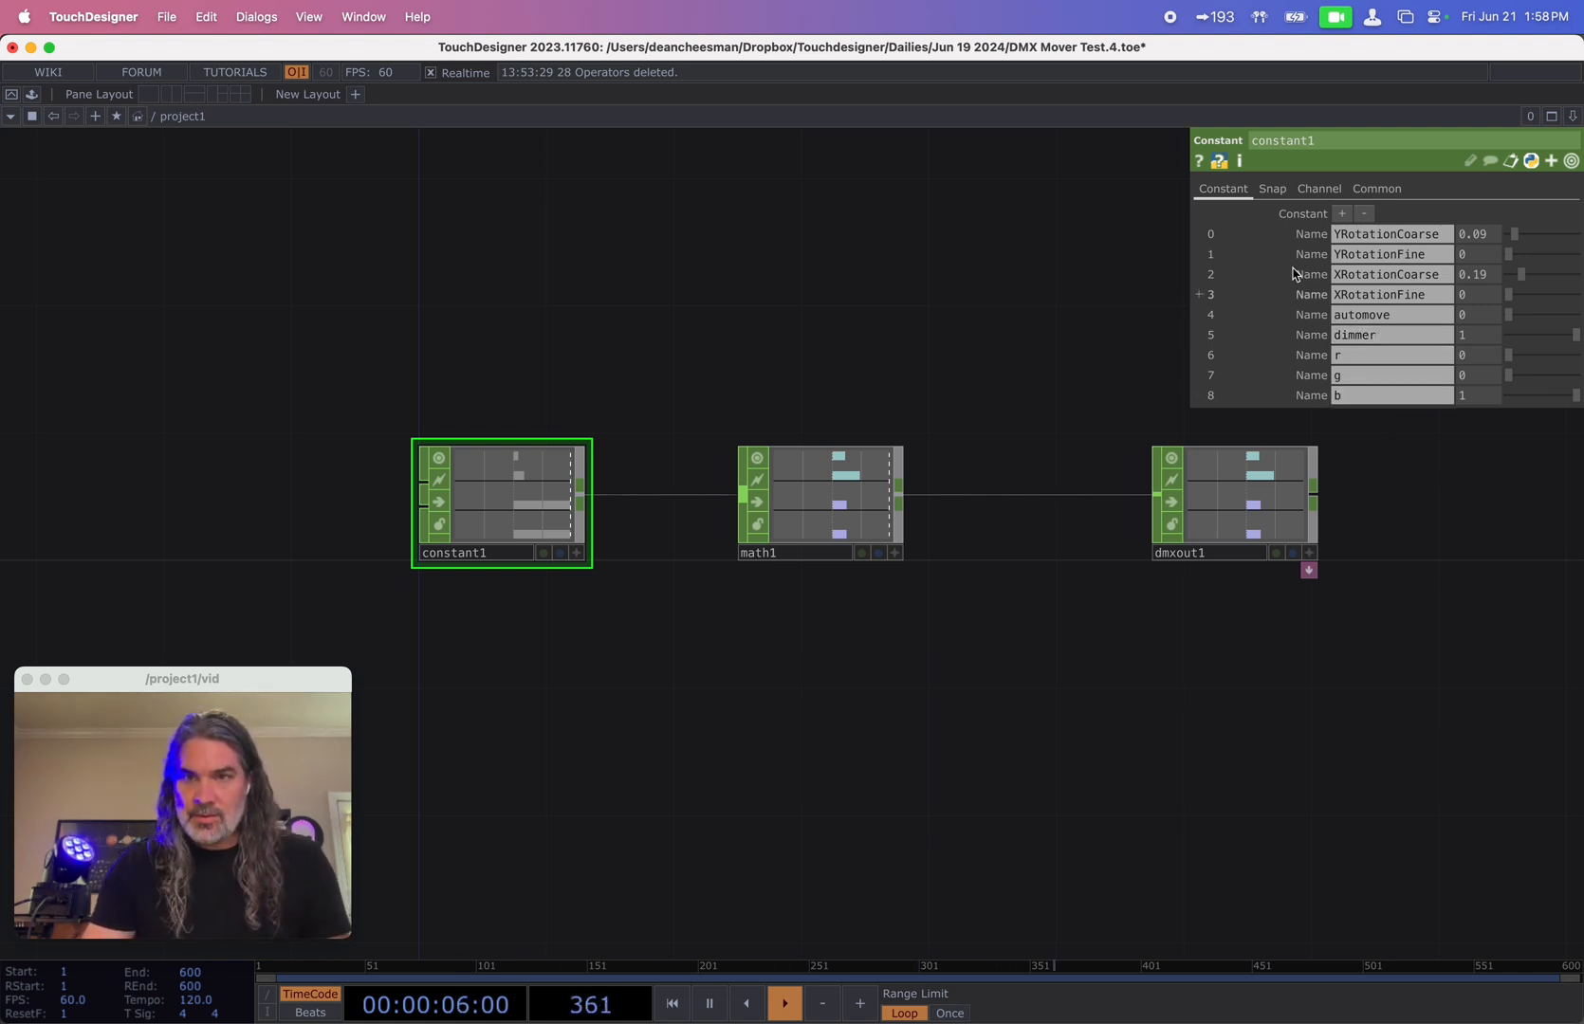
- Add a tenth channel named w with a value of 1 and set b to 0
left_click(1340, 216)
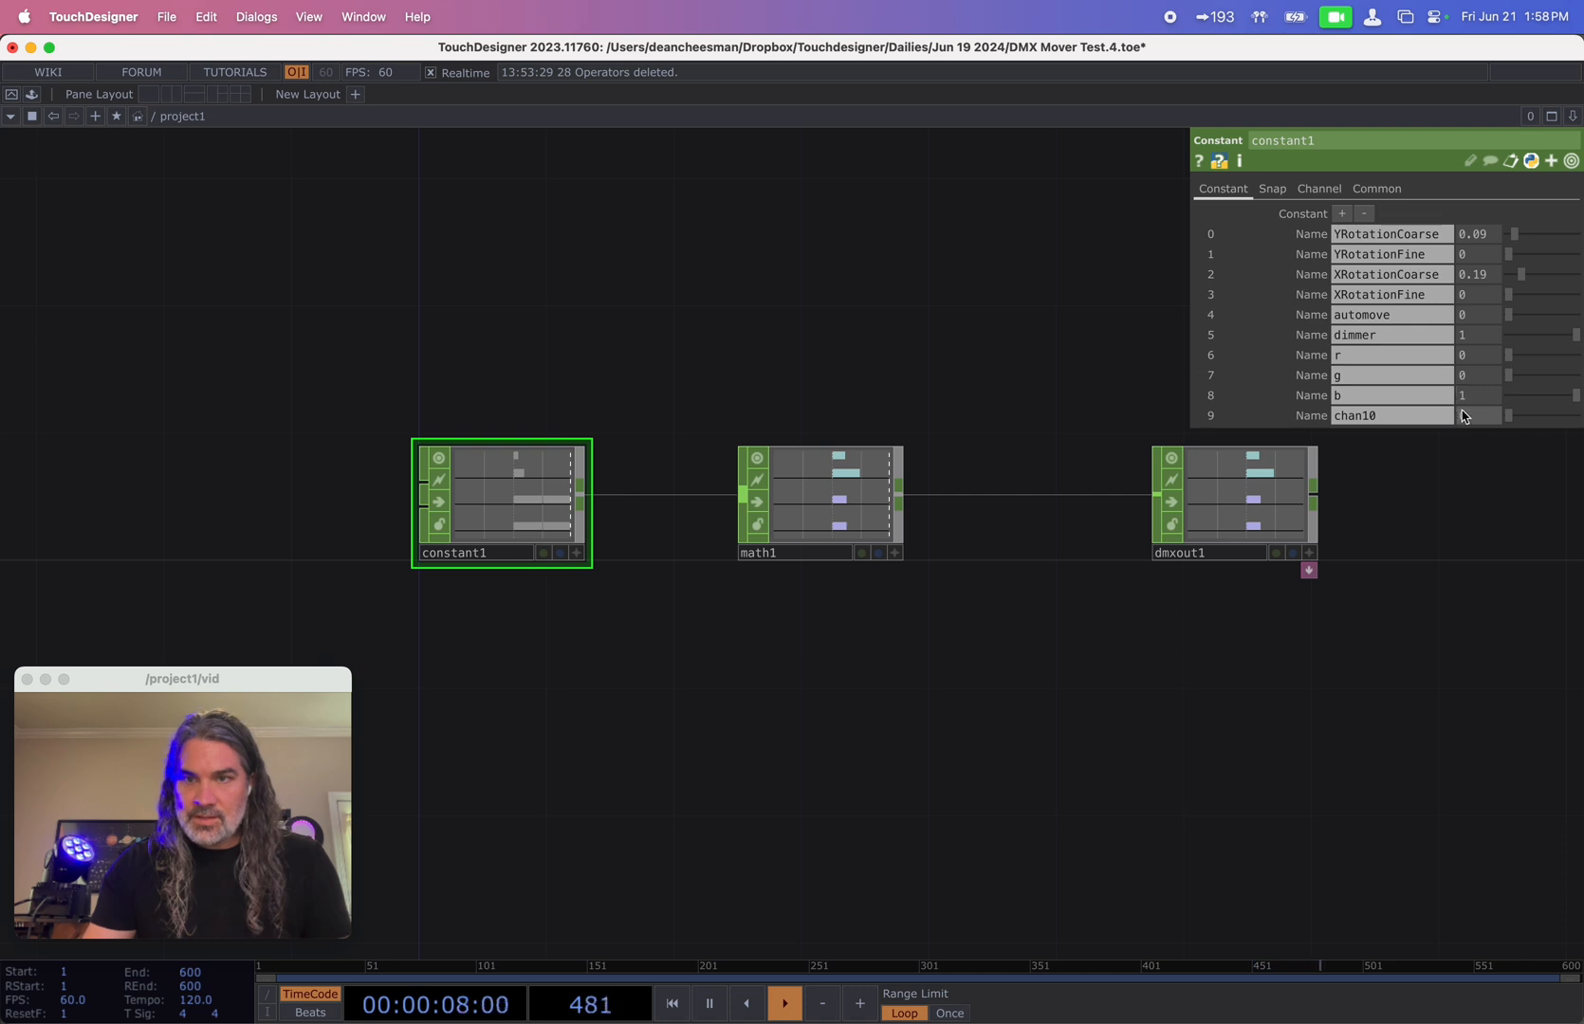
left_click_drag(1574, 397, 1519, 428)
left_click(1574, 418)
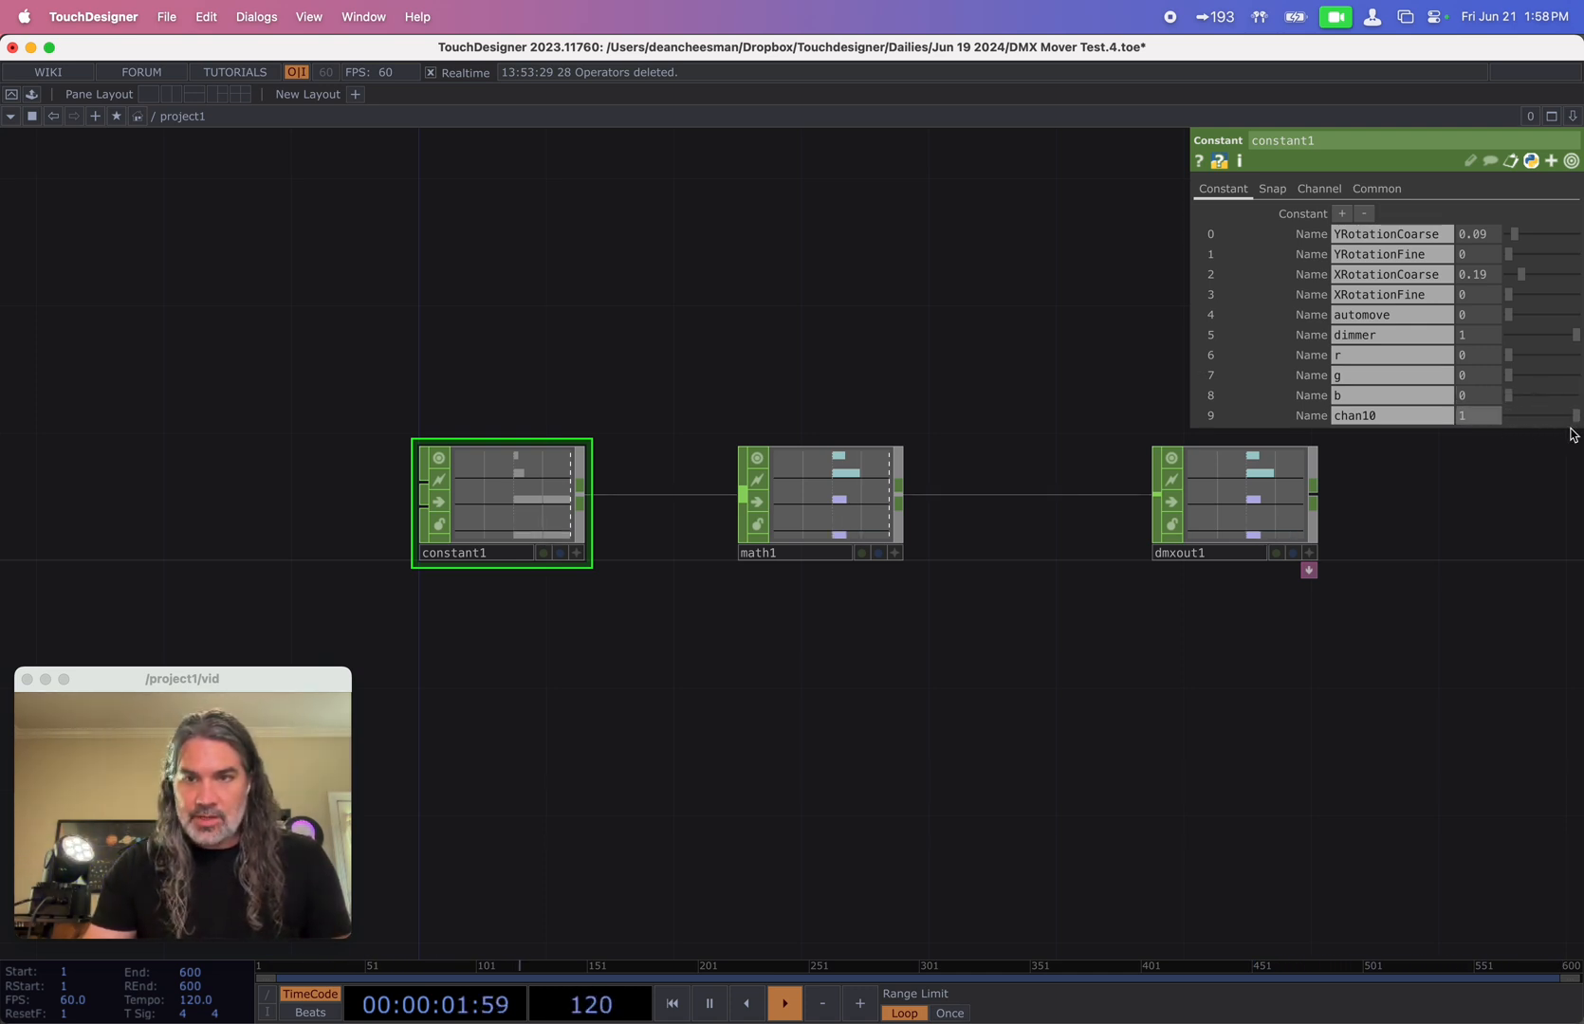
left_click(1372, 417)
type("w")
key("Return")
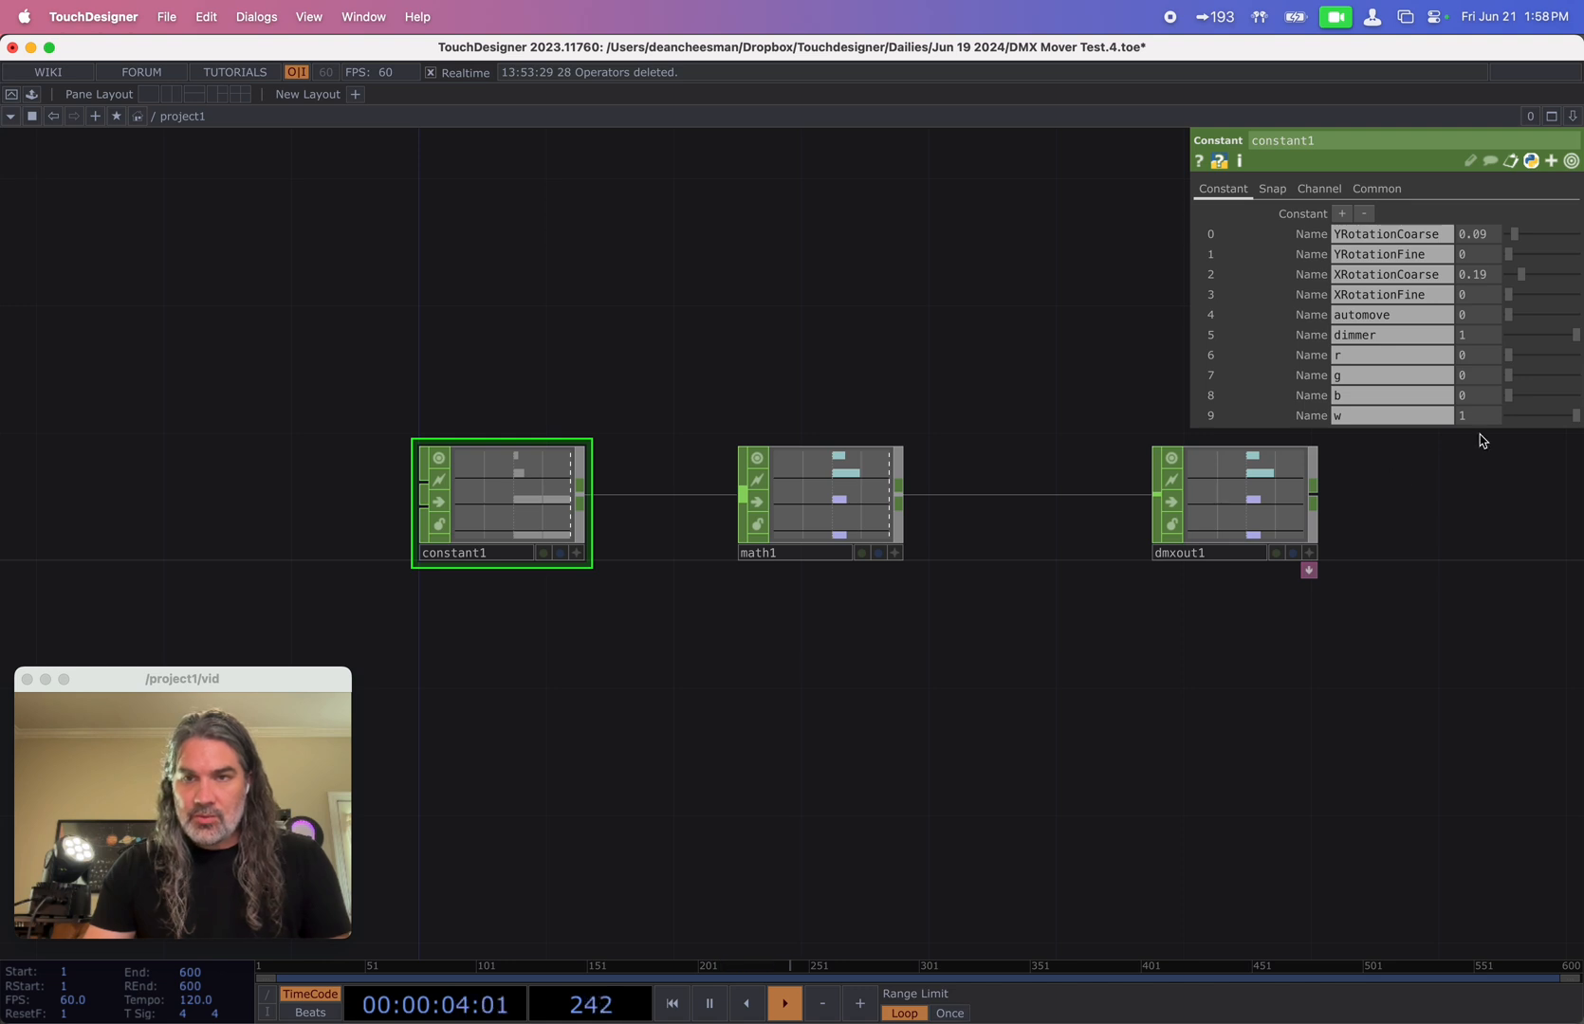
- Add an eleventh channel to the Constant, set its value to 0.57 and name it hue_change
left_click(1340, 213)
left_click(1576, 436)
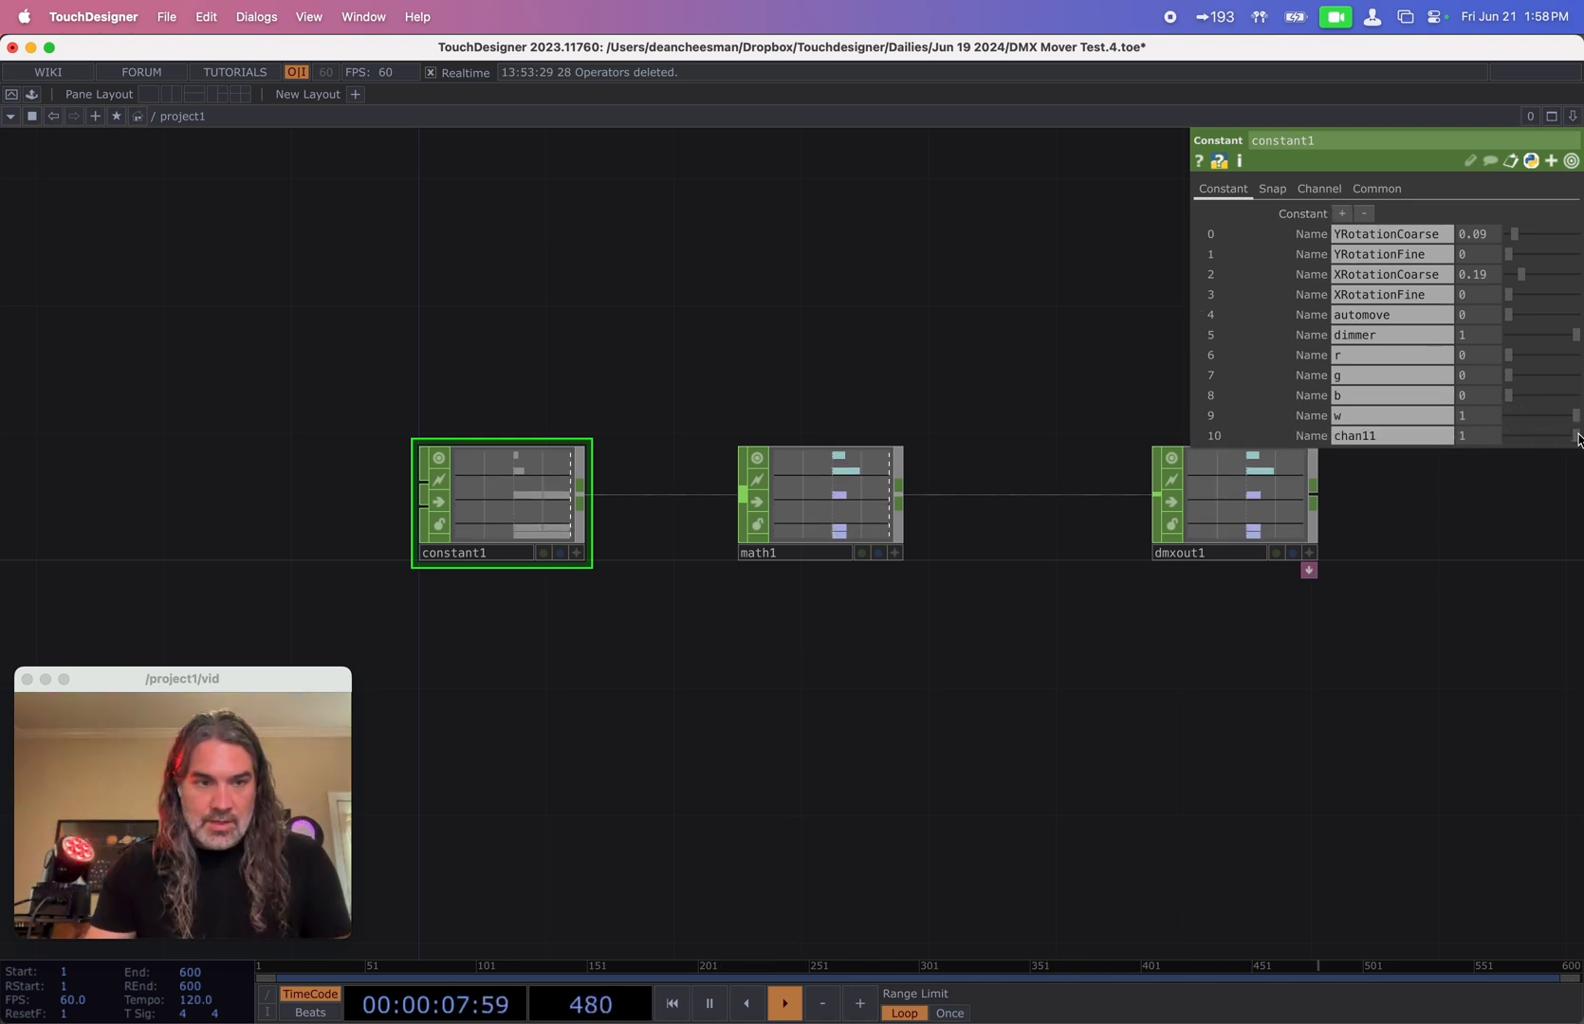
left_click_drag(1578, 438, 1546, 442)
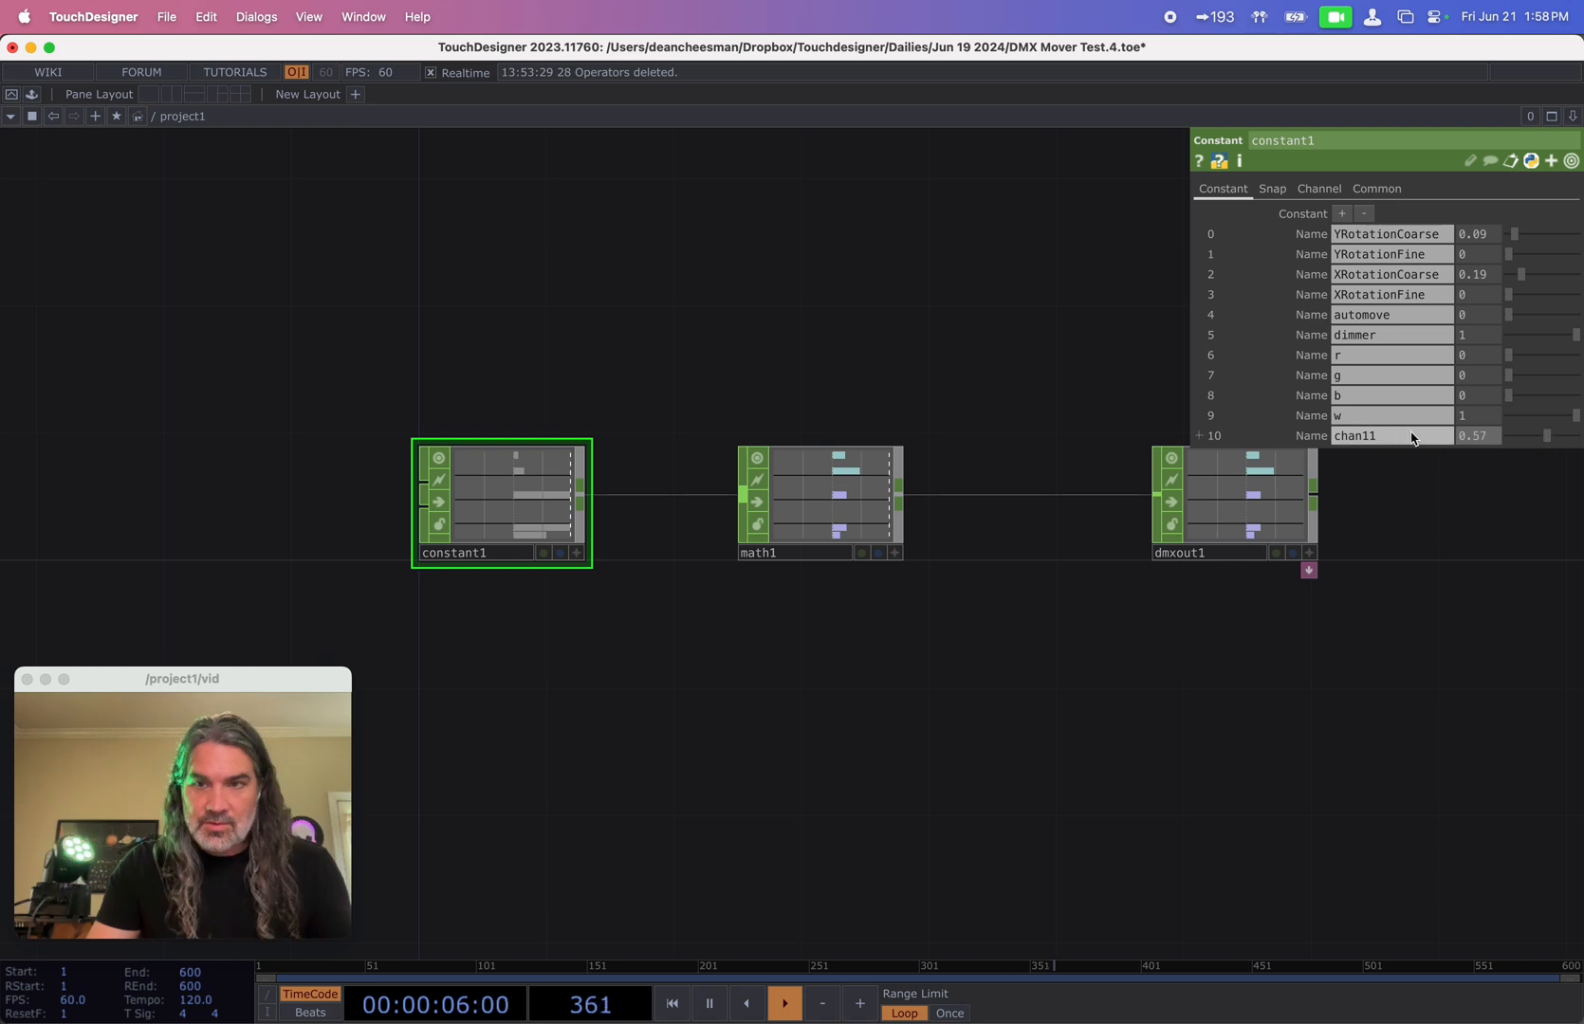
left_click(1387, 438)
type("hue_")
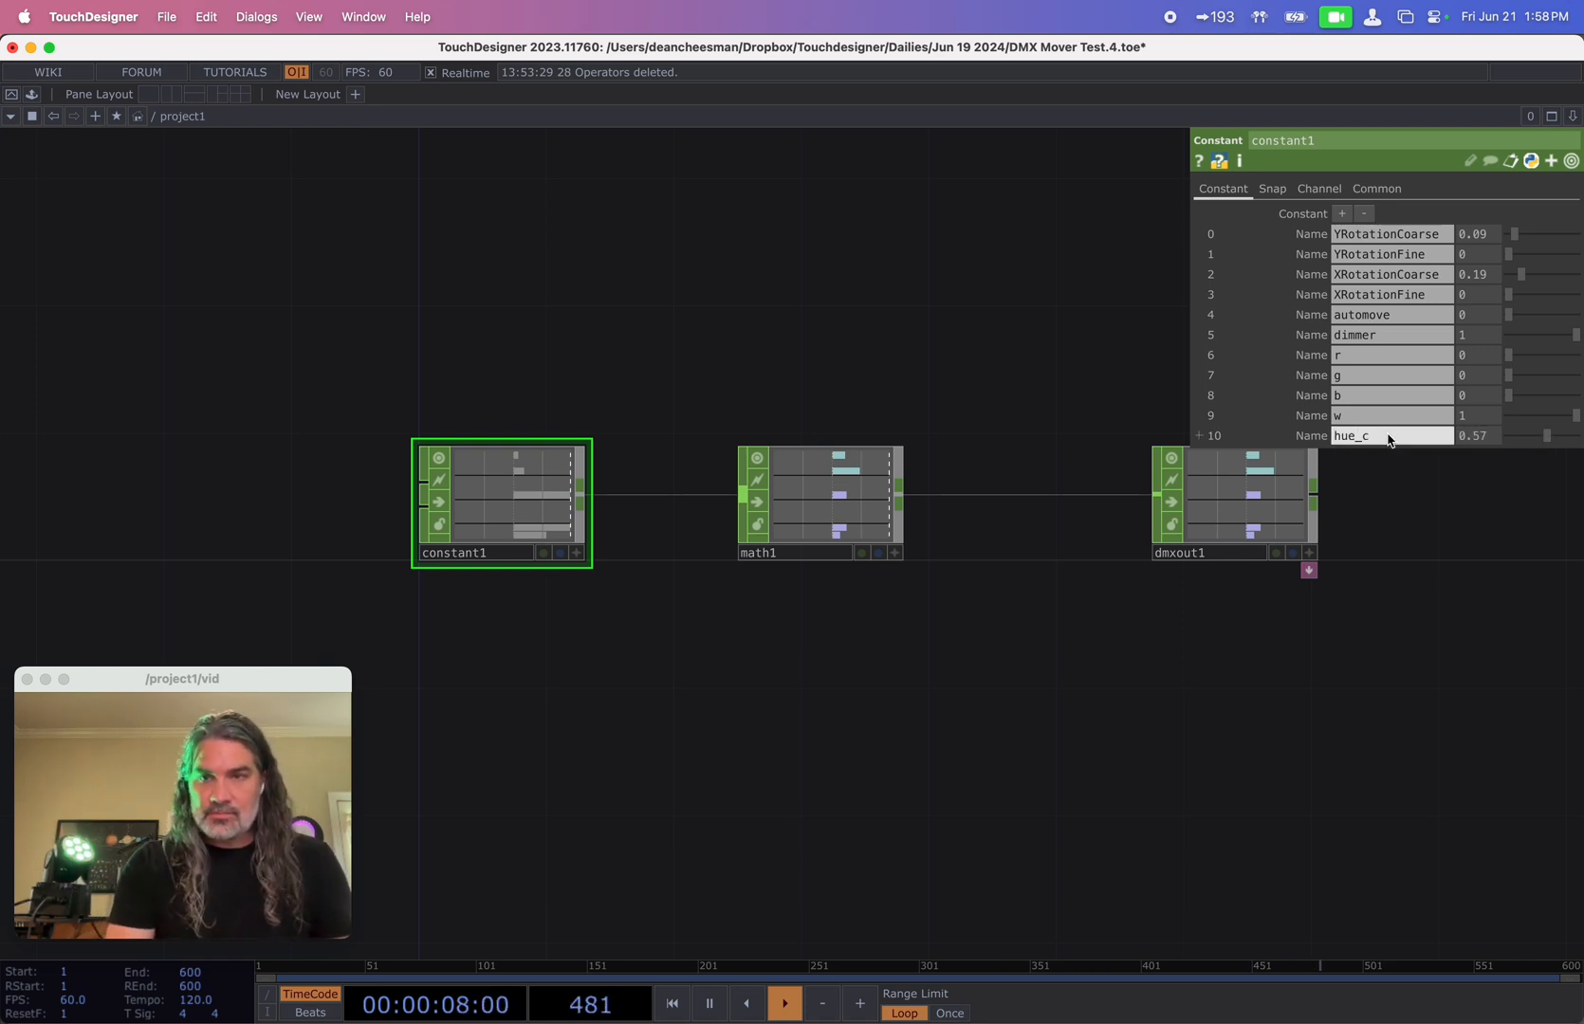
key("Return")
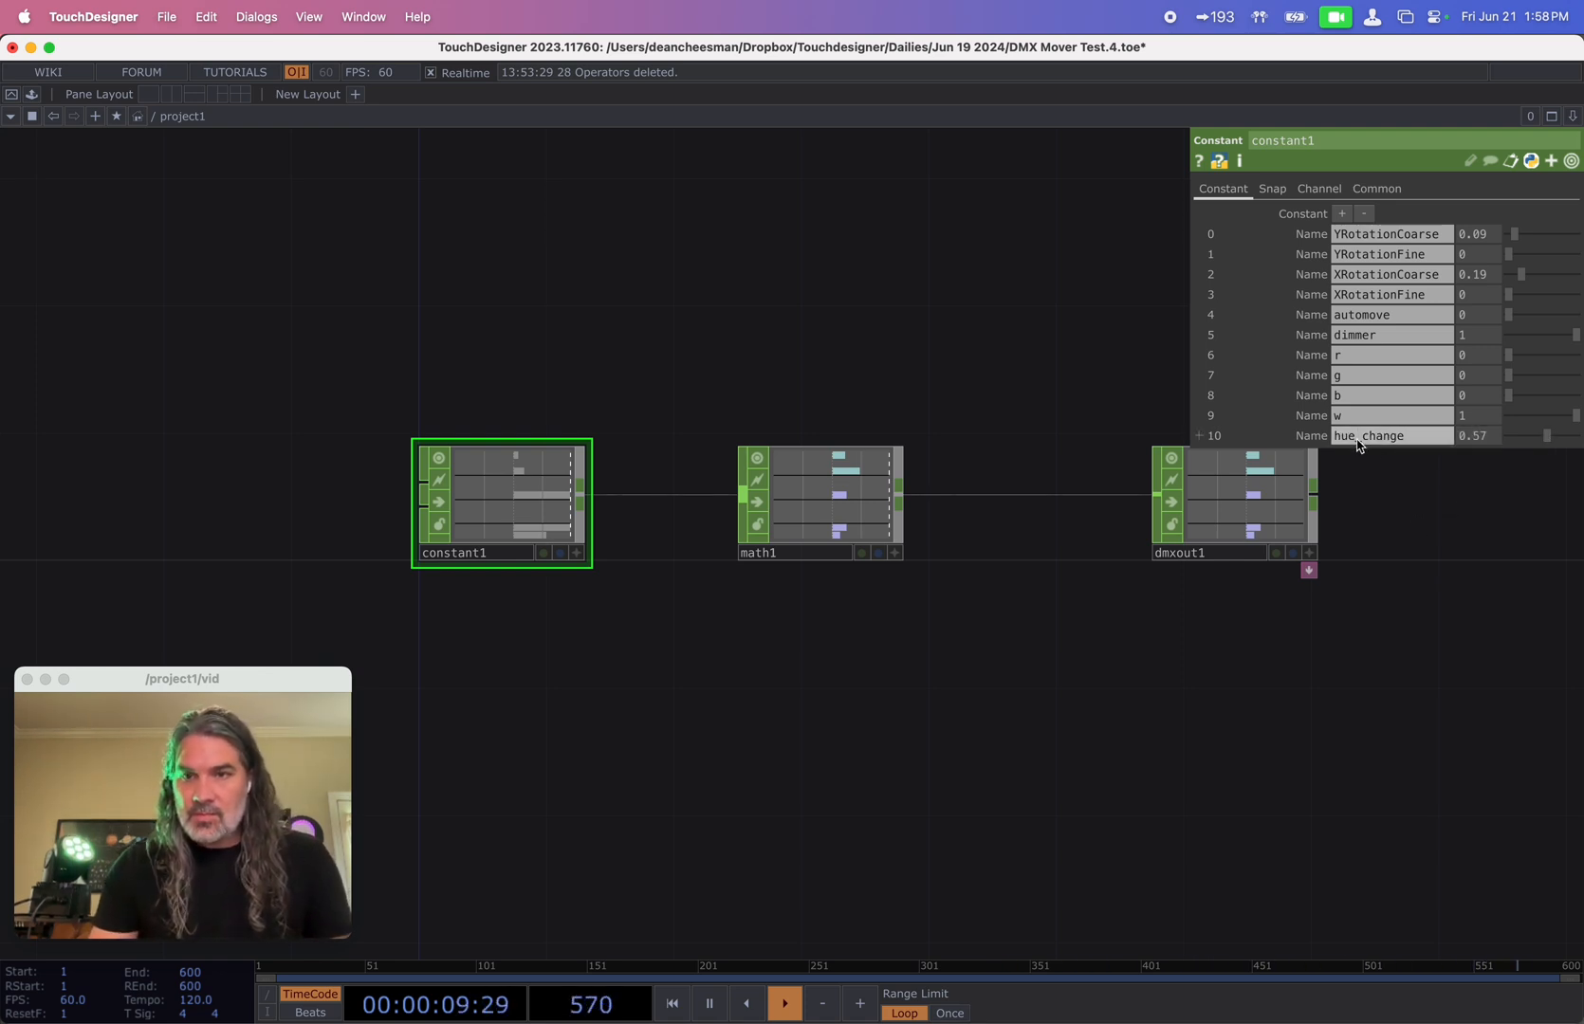
- Add a twelfth channel with a value of 1, and set r to 0.78, g to 0.85, b to 0.22, w and hue_change to 0
left_click(1342, 213)
mouse_move(1520, 452)
left_mouse_down()
mouse_move(1579, 456)
mouse_move(1503, 463)
mouse_move(1578, 460)
mouse_move(1579, 442)
mouse_move(1482, 441)
mouse_move(1506, 462)
mouse_move(1578, 459)
mouse_move(1518, 421)
left_mouse_up()
left_click(1523, 396)
left_click(1566, 376)
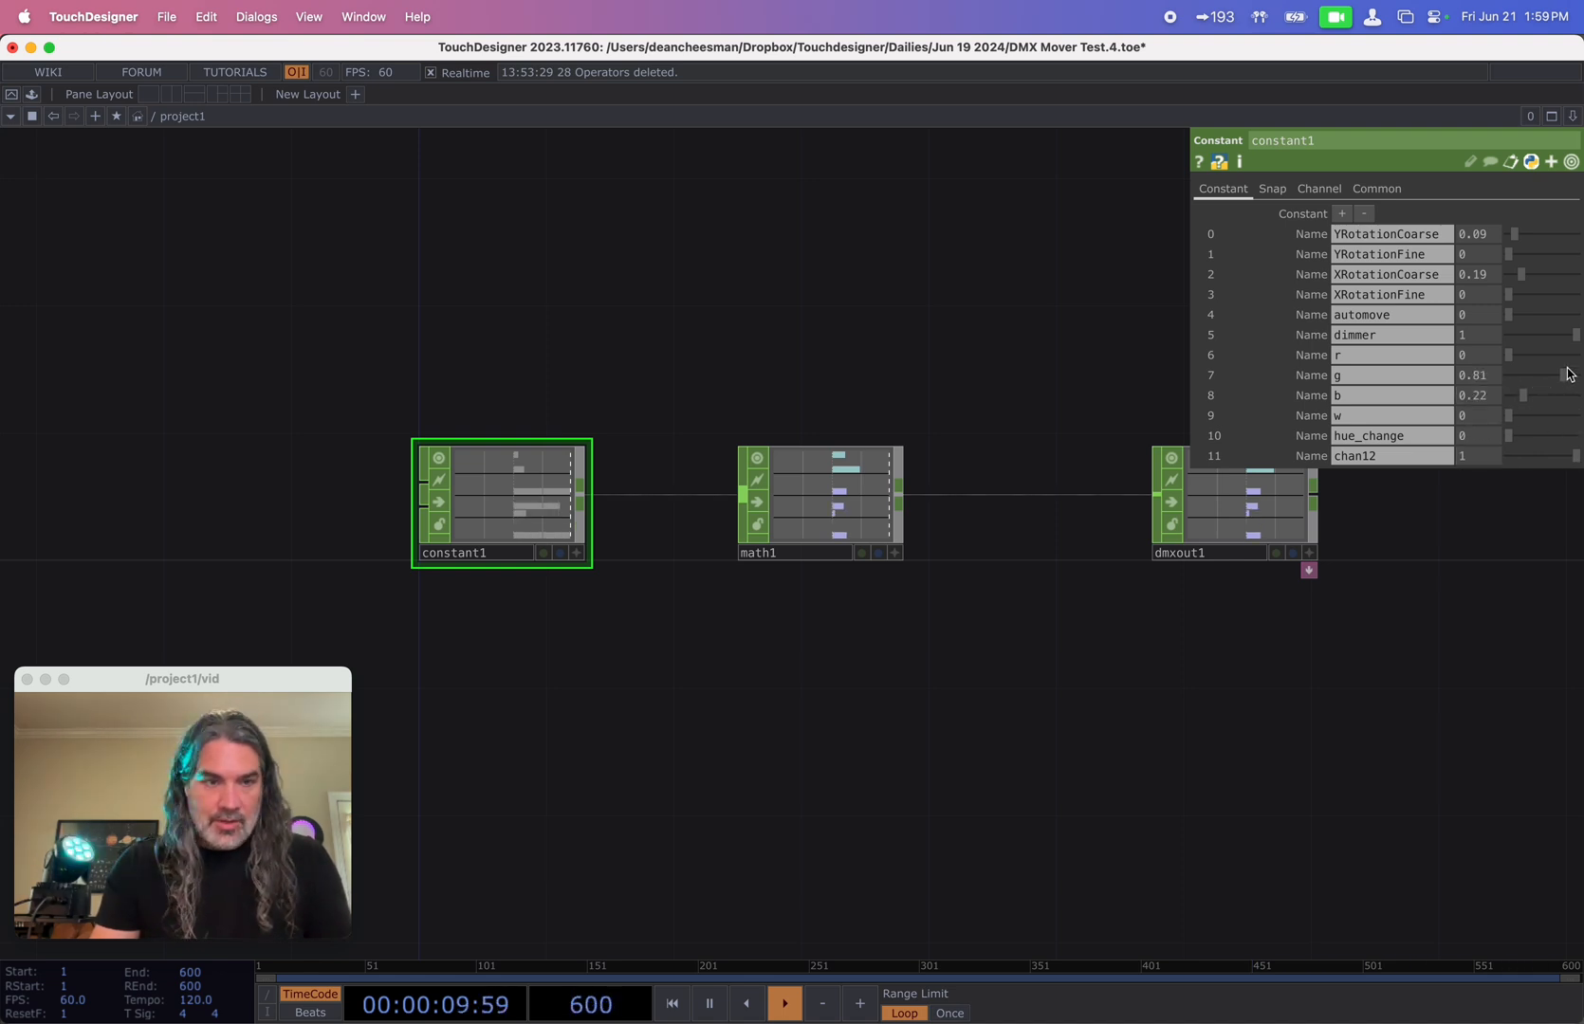
left_click(1562, 357)
left_click(1569, 460)
left_click(1576, 457)
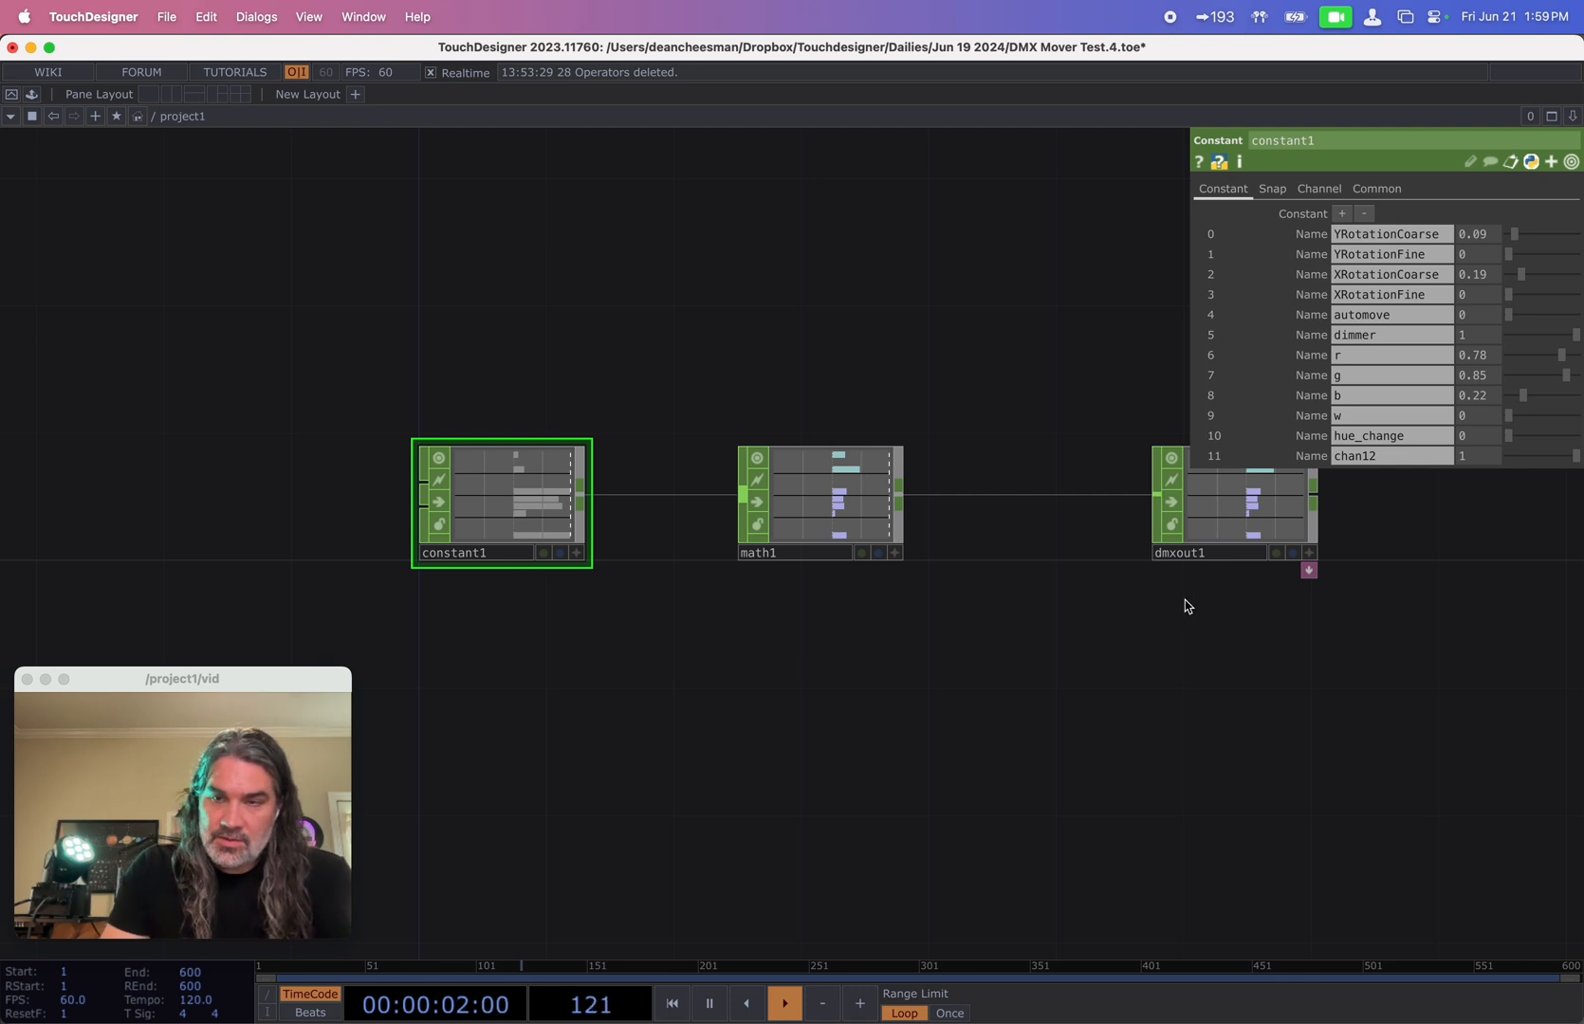
left_click_drag(1197, 646, 1177, 655)
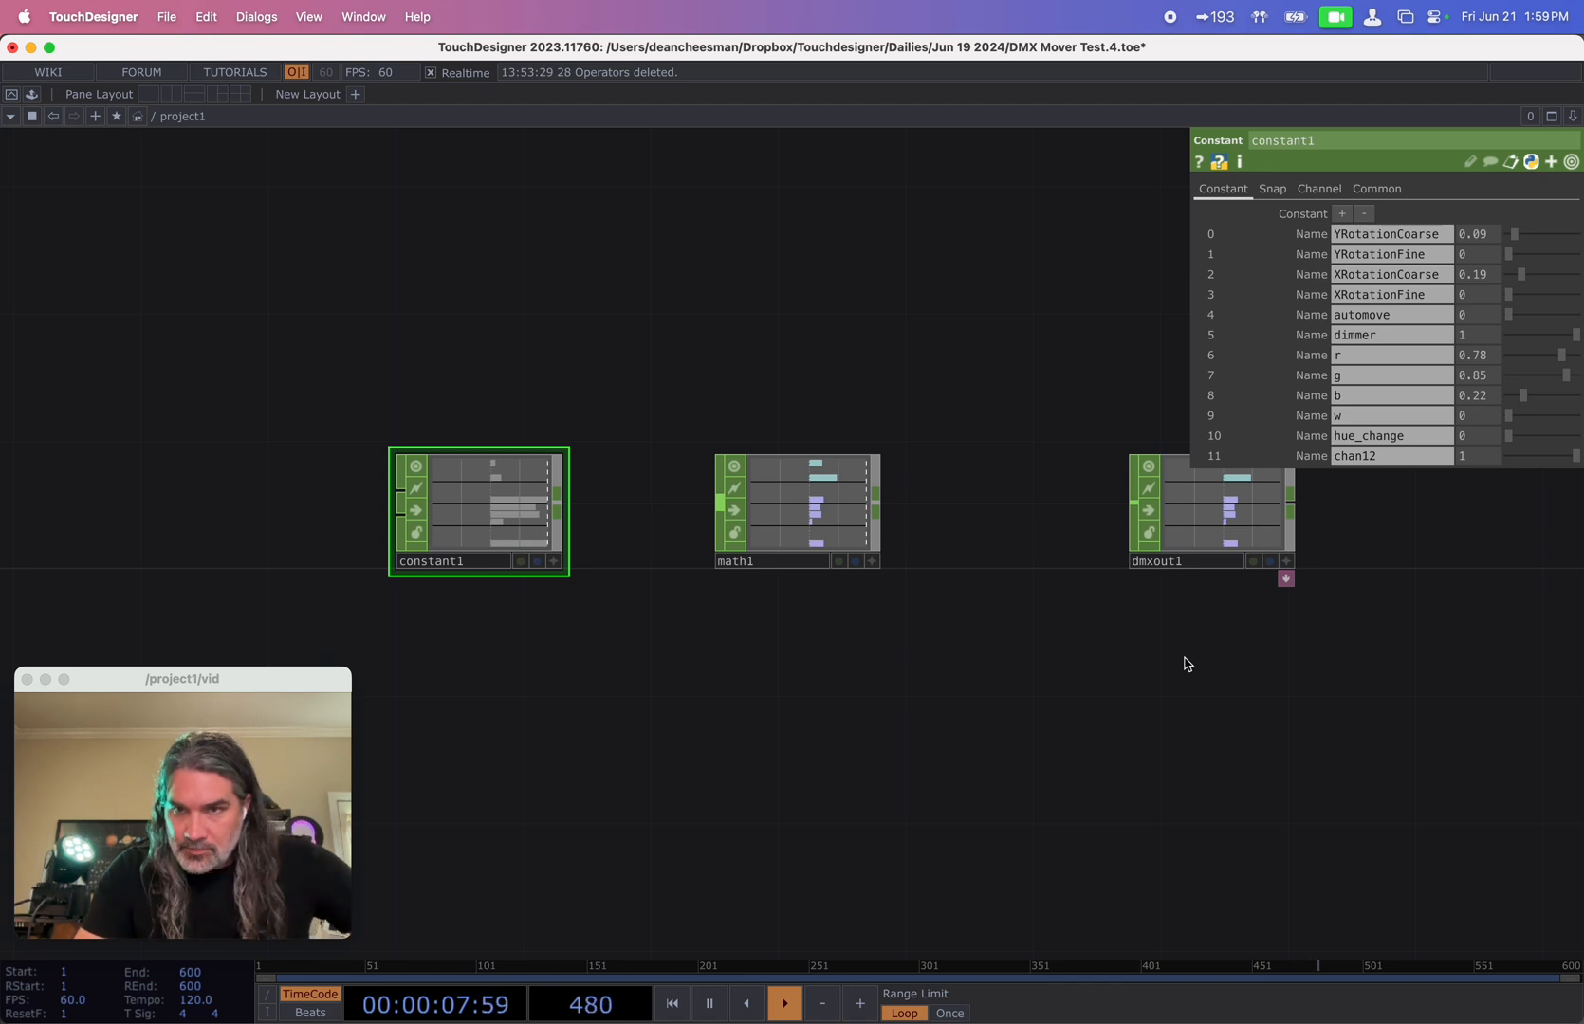
left_click_drag(1184, 663, 1170, 686)
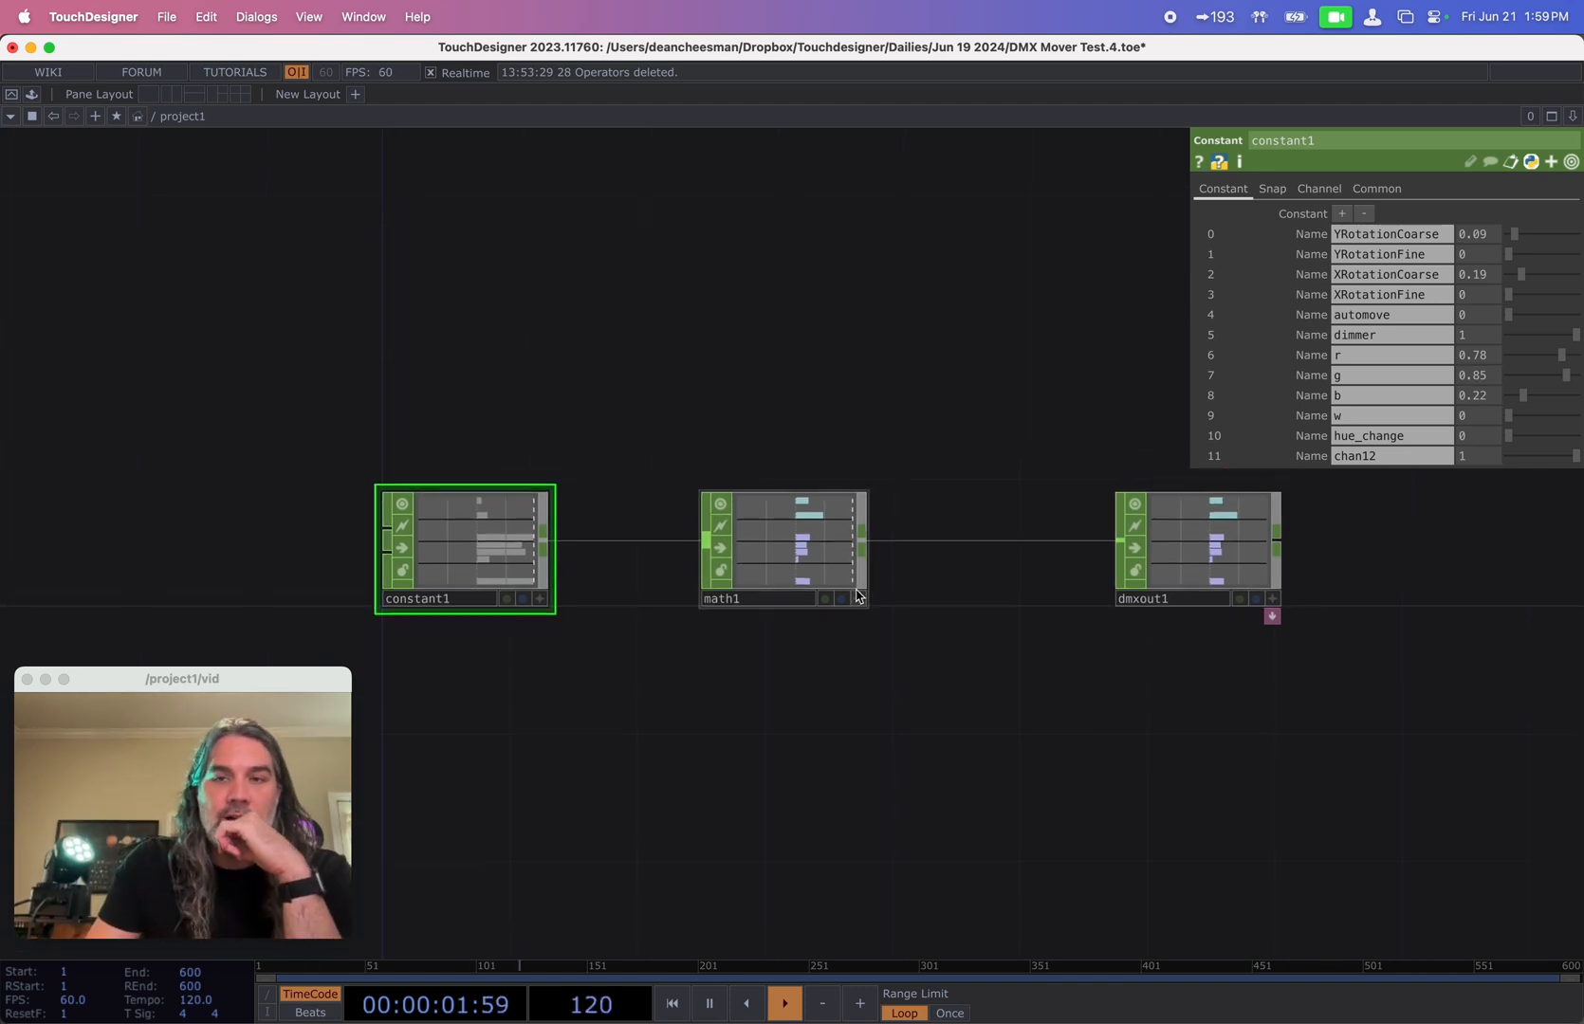
- Move the Math operator closer to the DMX Out and place the Constant higher up, away from the Math
left_click_drag(800, 548, 960, 548)
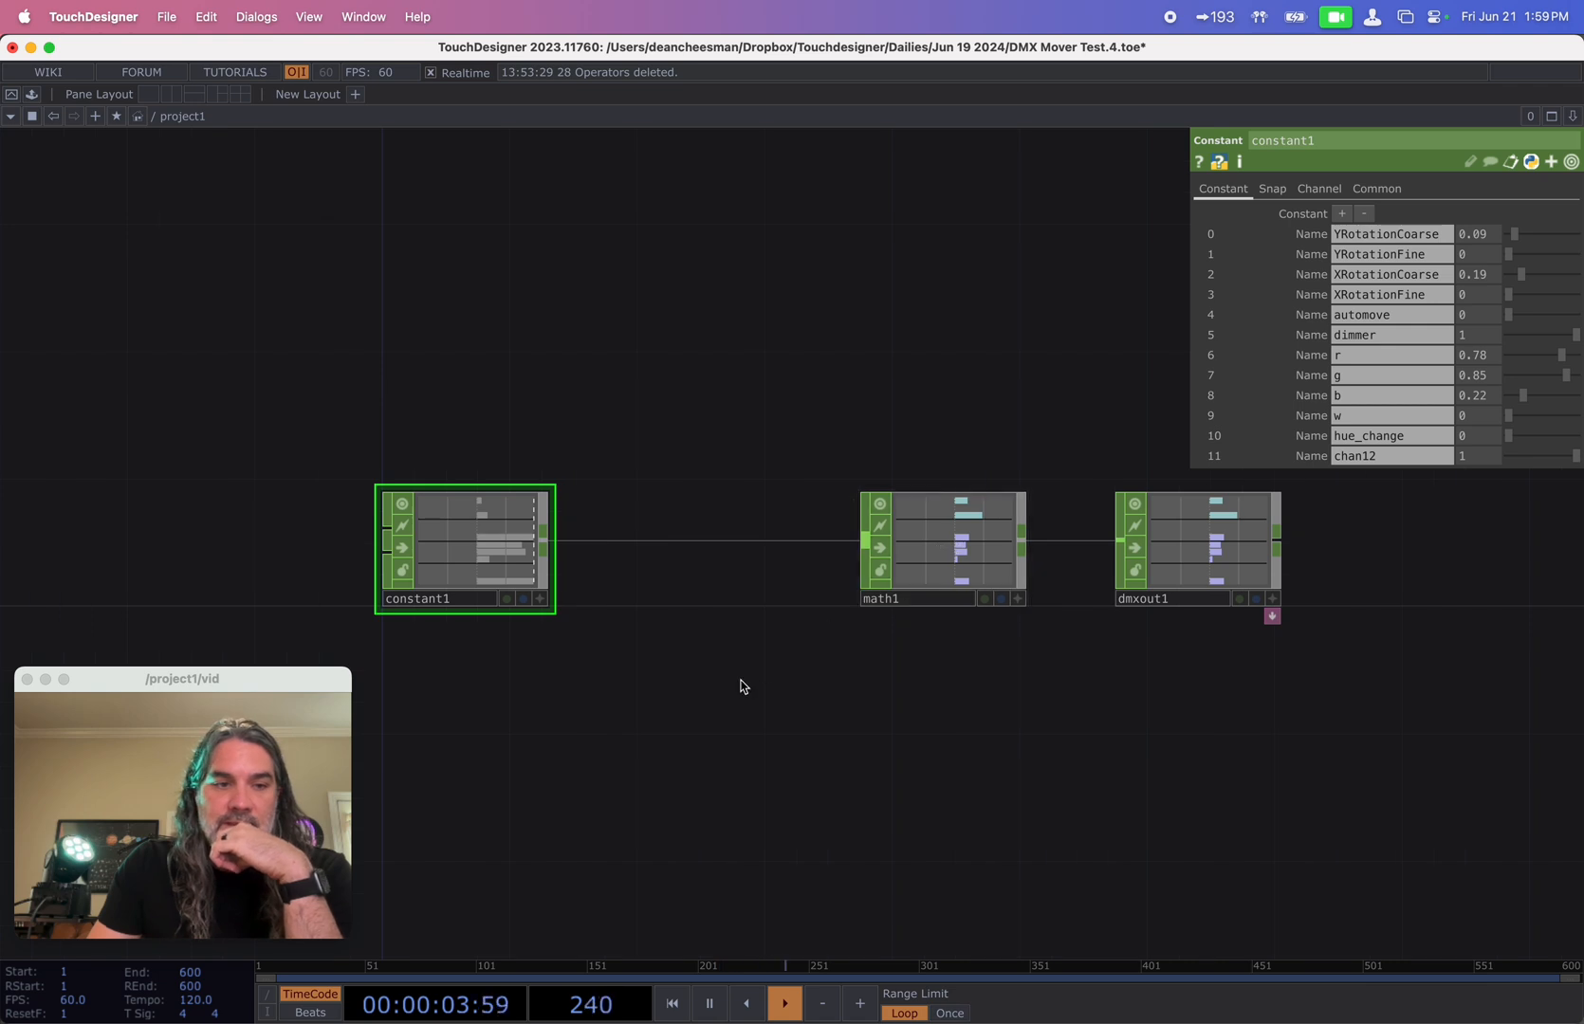
left_click_drag(741, 700, 1064, 655)
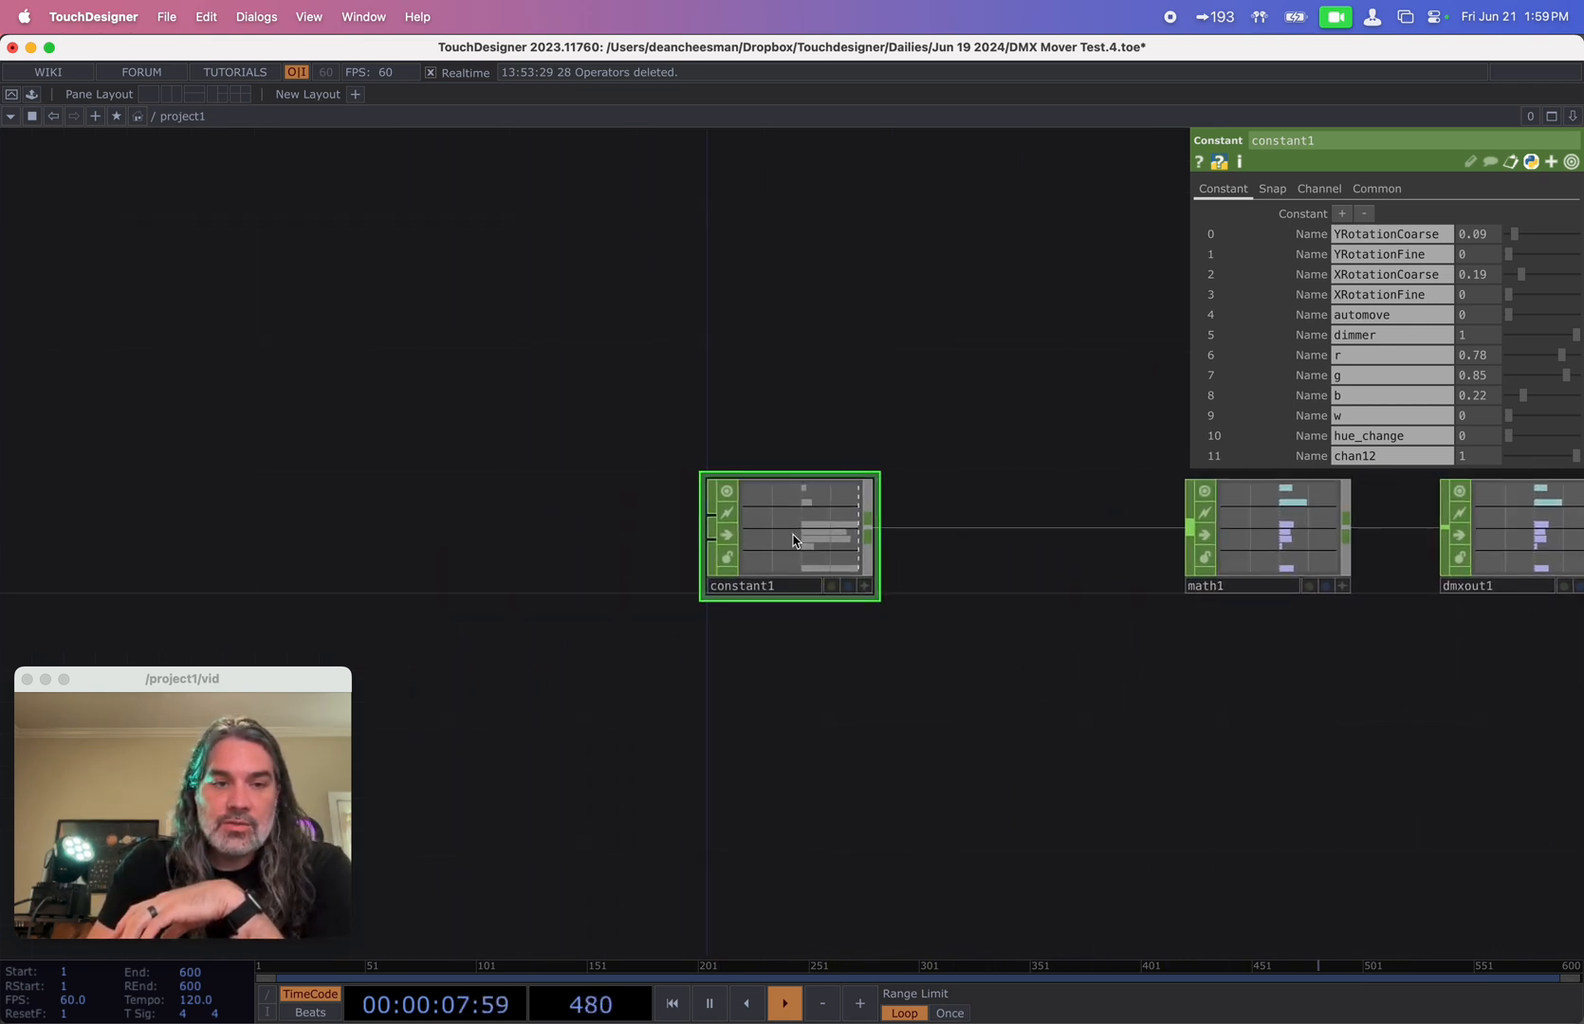
left_click_drag(794, 541, 794, 351)
scroll(841, 601, "left", 8)
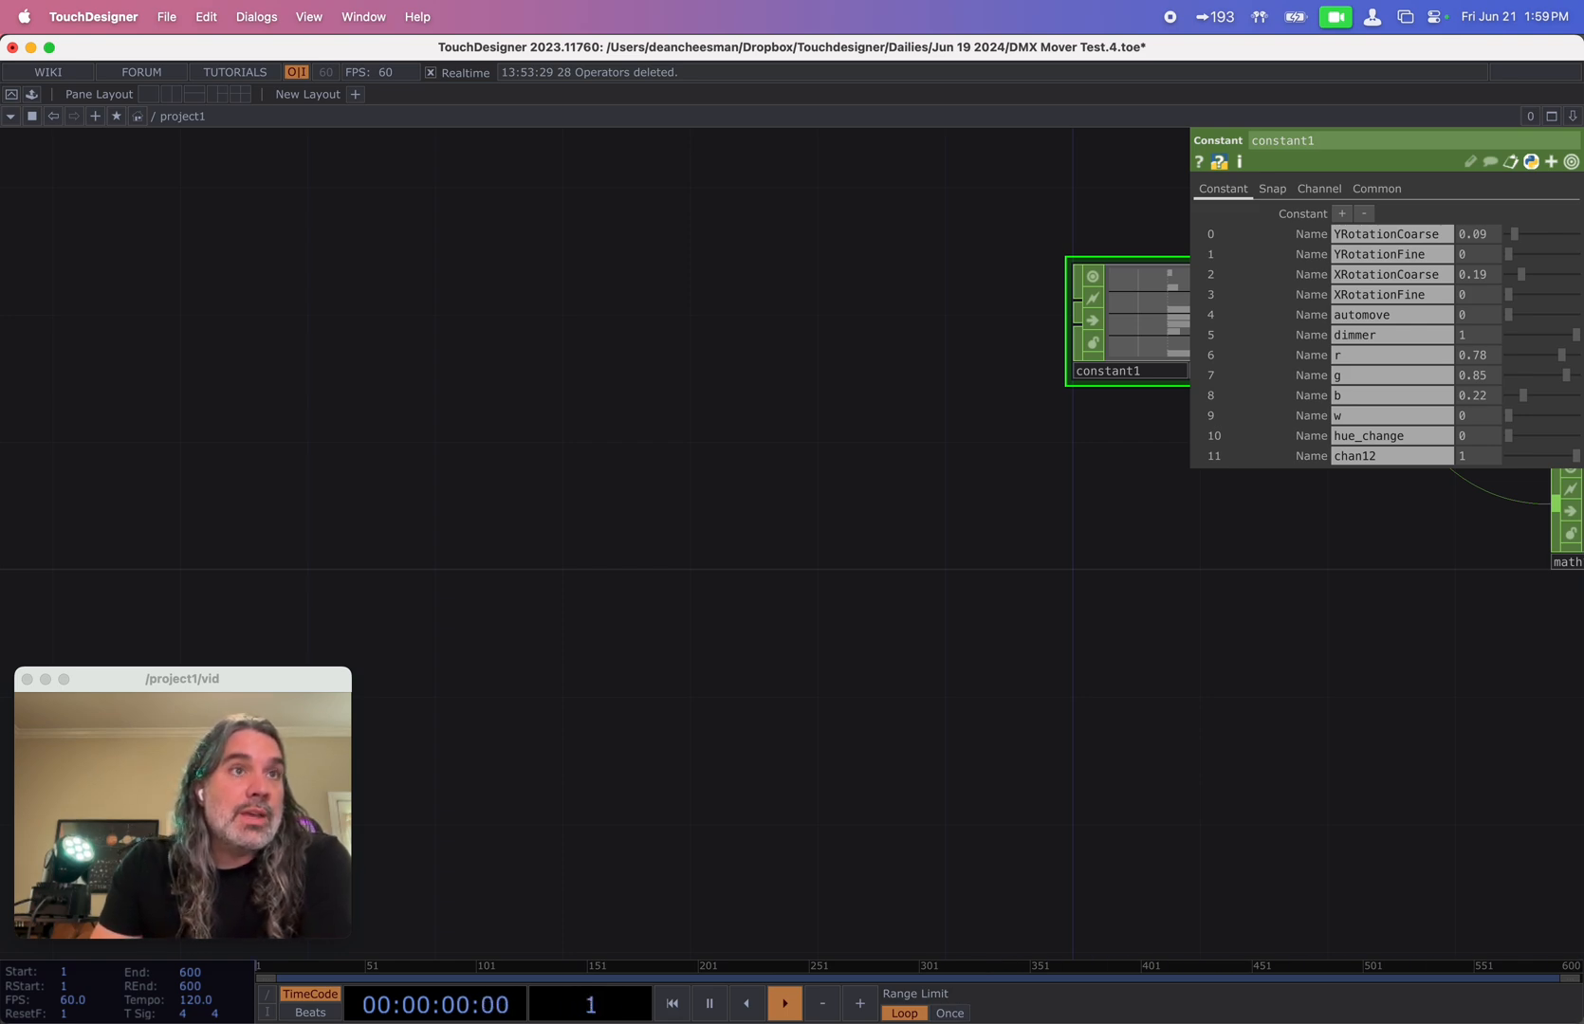
- Switch to the browser and review the mediapipe-touchdesigner GitHub repository's files, README and plugin example network
left_click_drag(379, 1, 411, 95)
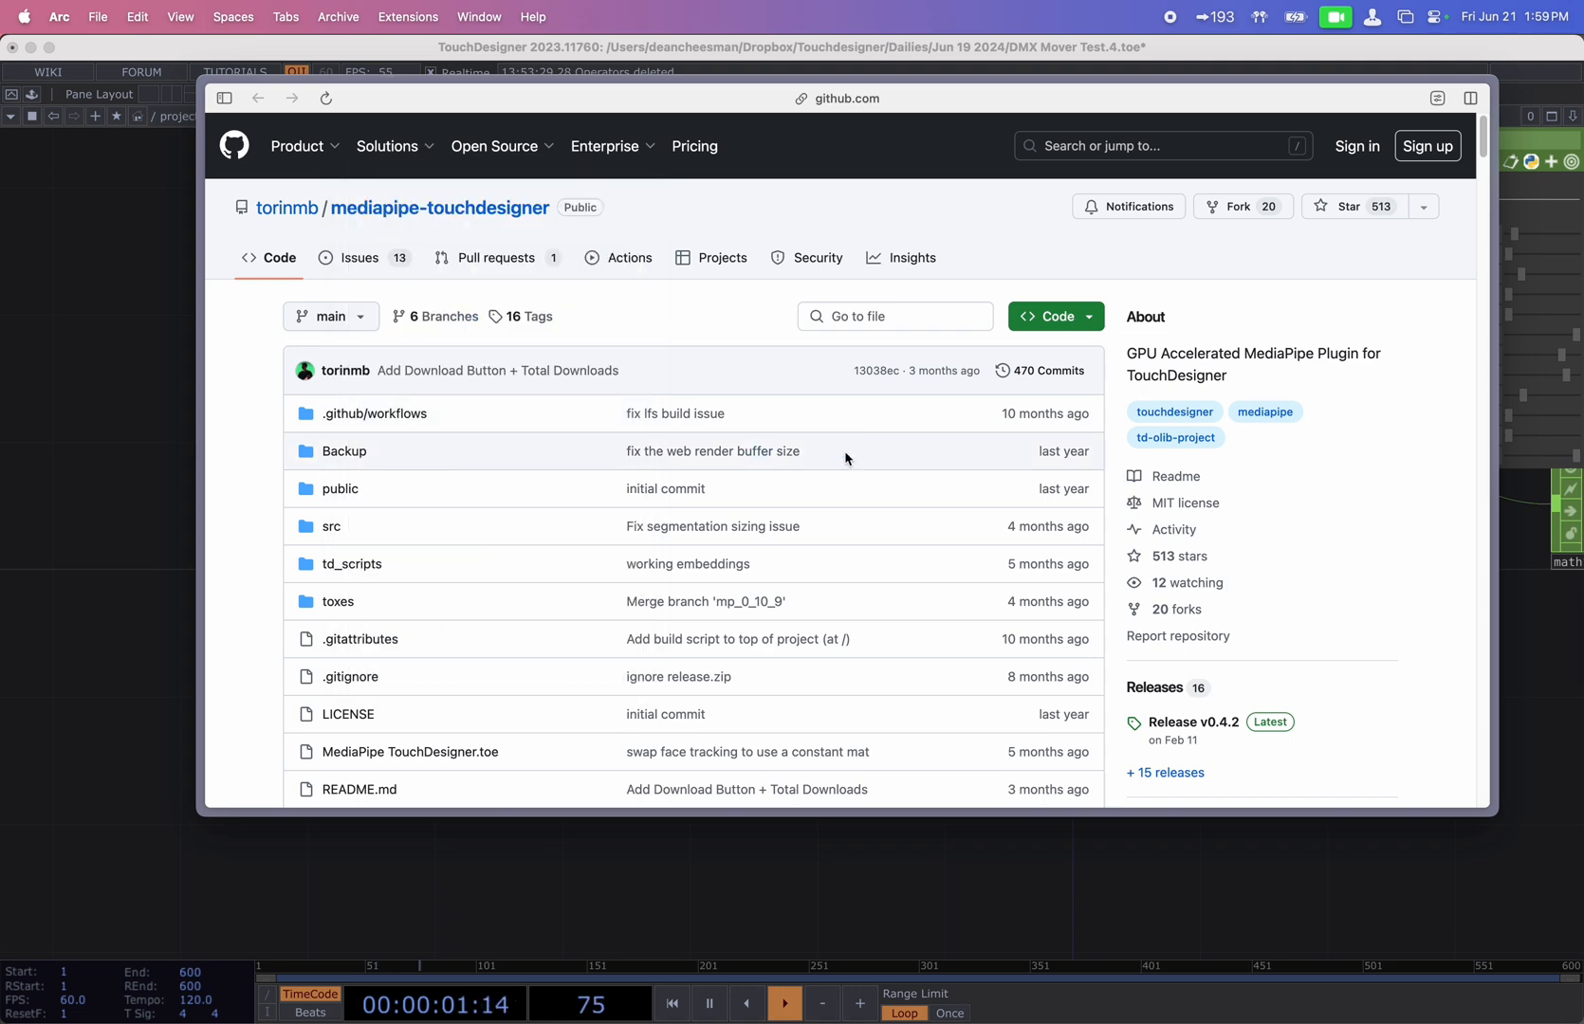
scroll(668, 321, "down", 10)
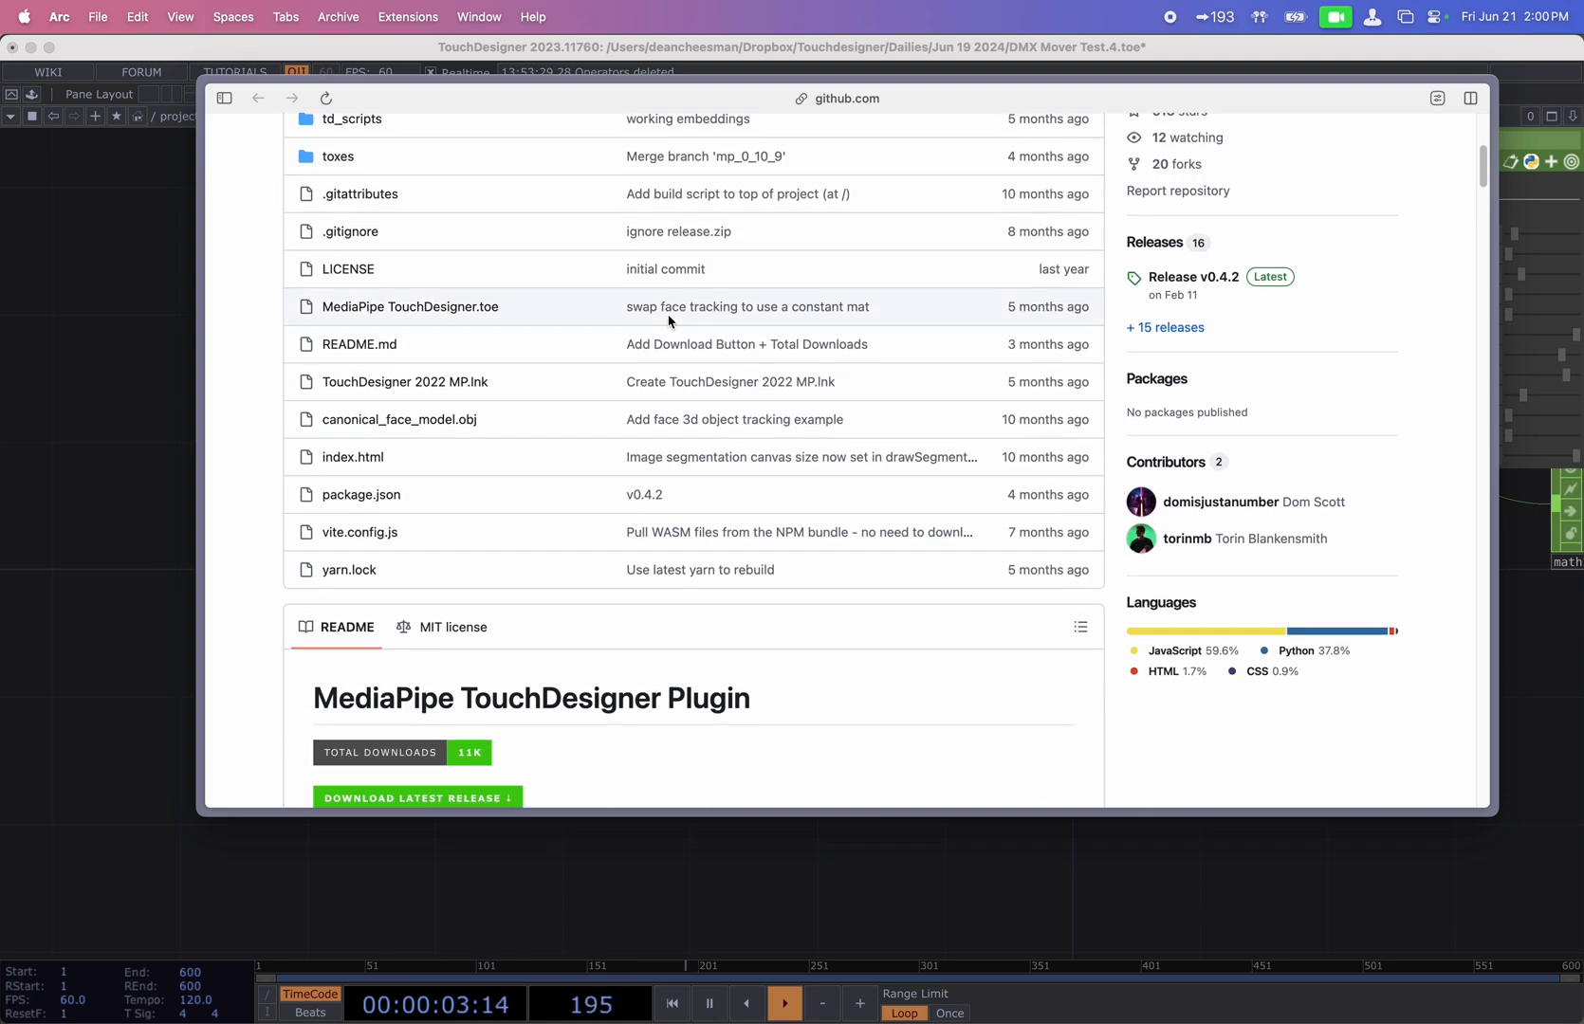
scroll(658, 326, "down", 11)
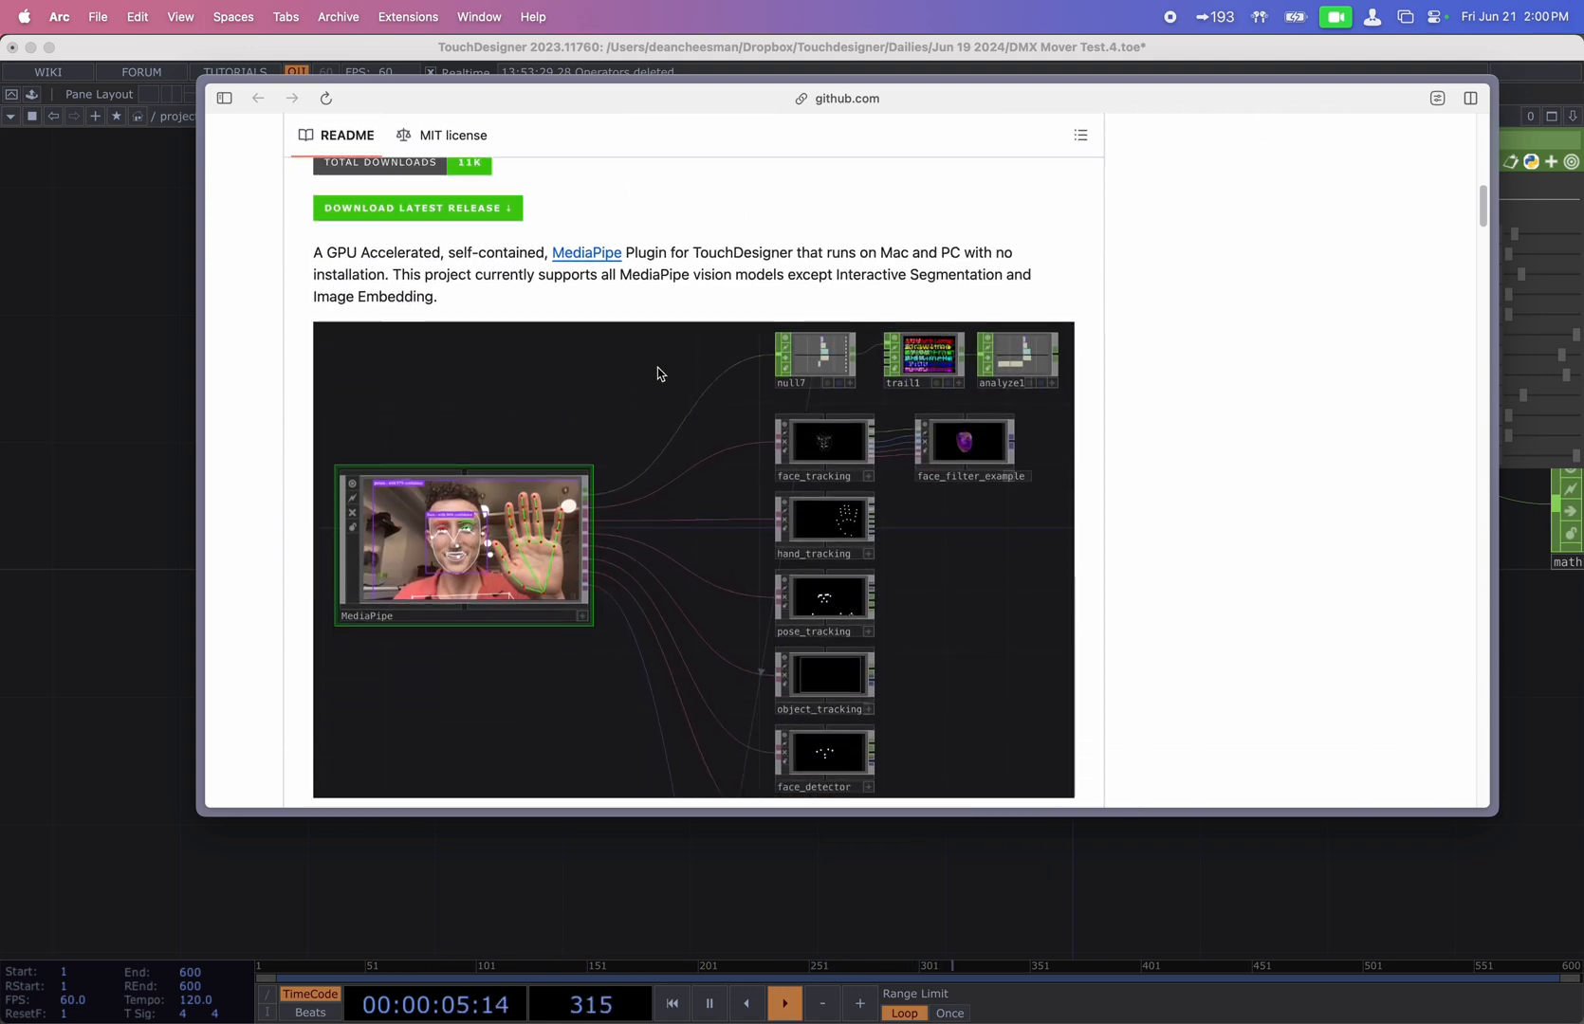
scroll(740, 422, "up", 20)
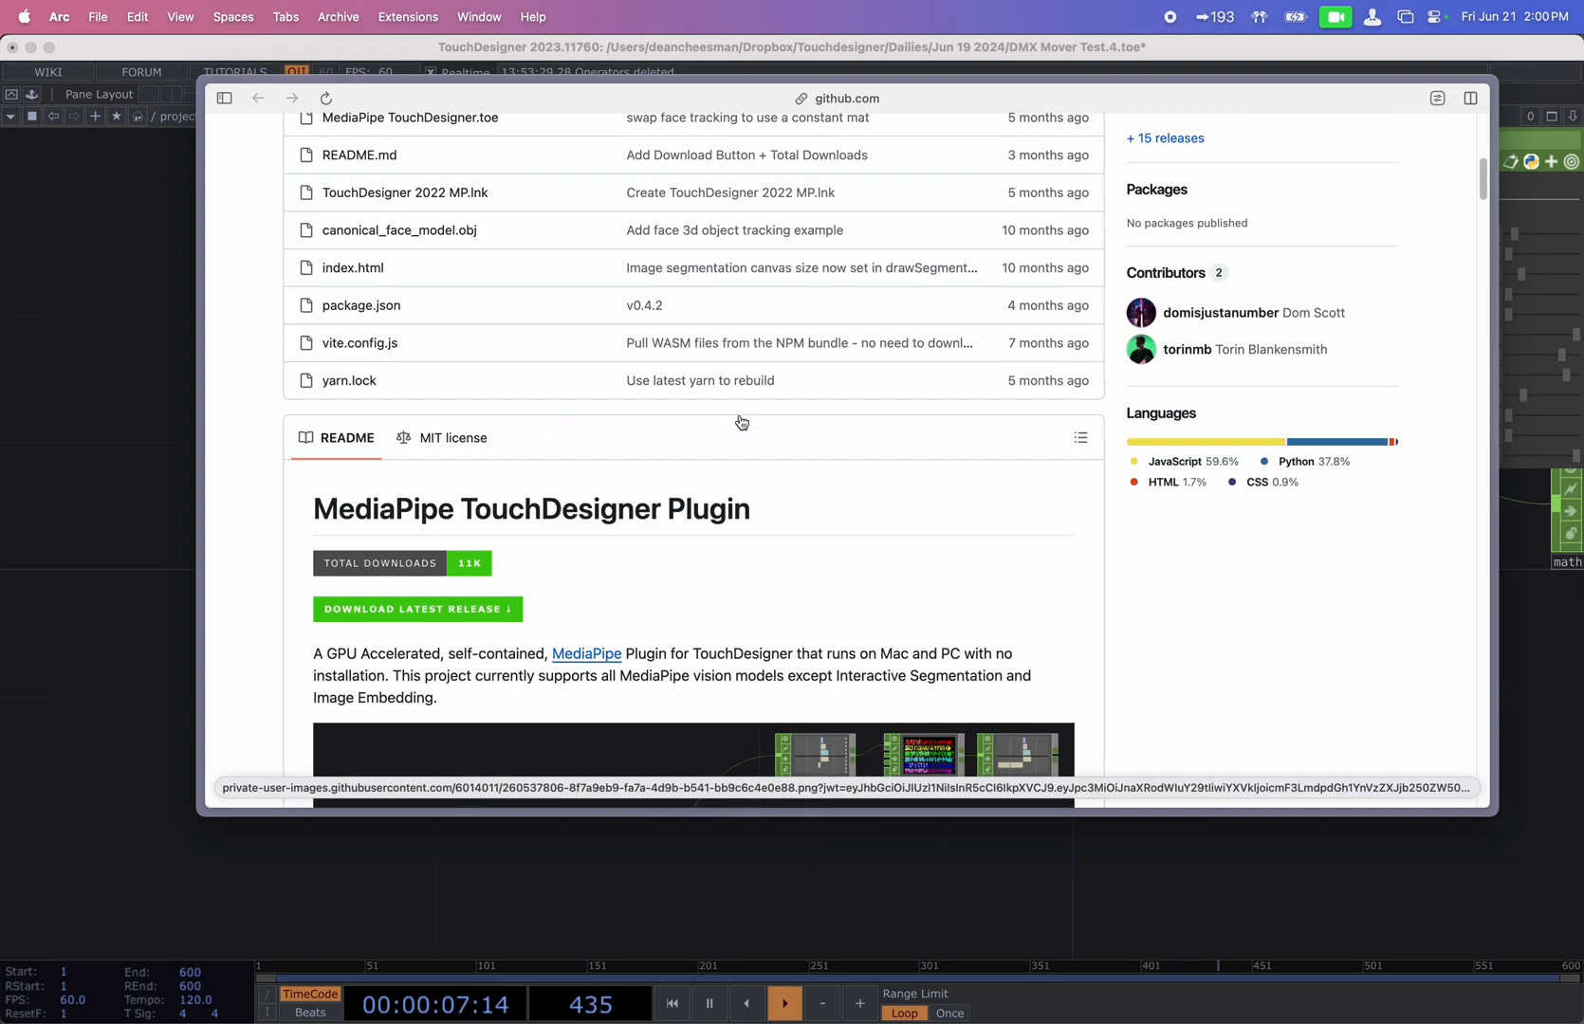
scroll(741, 422, "down", 20)
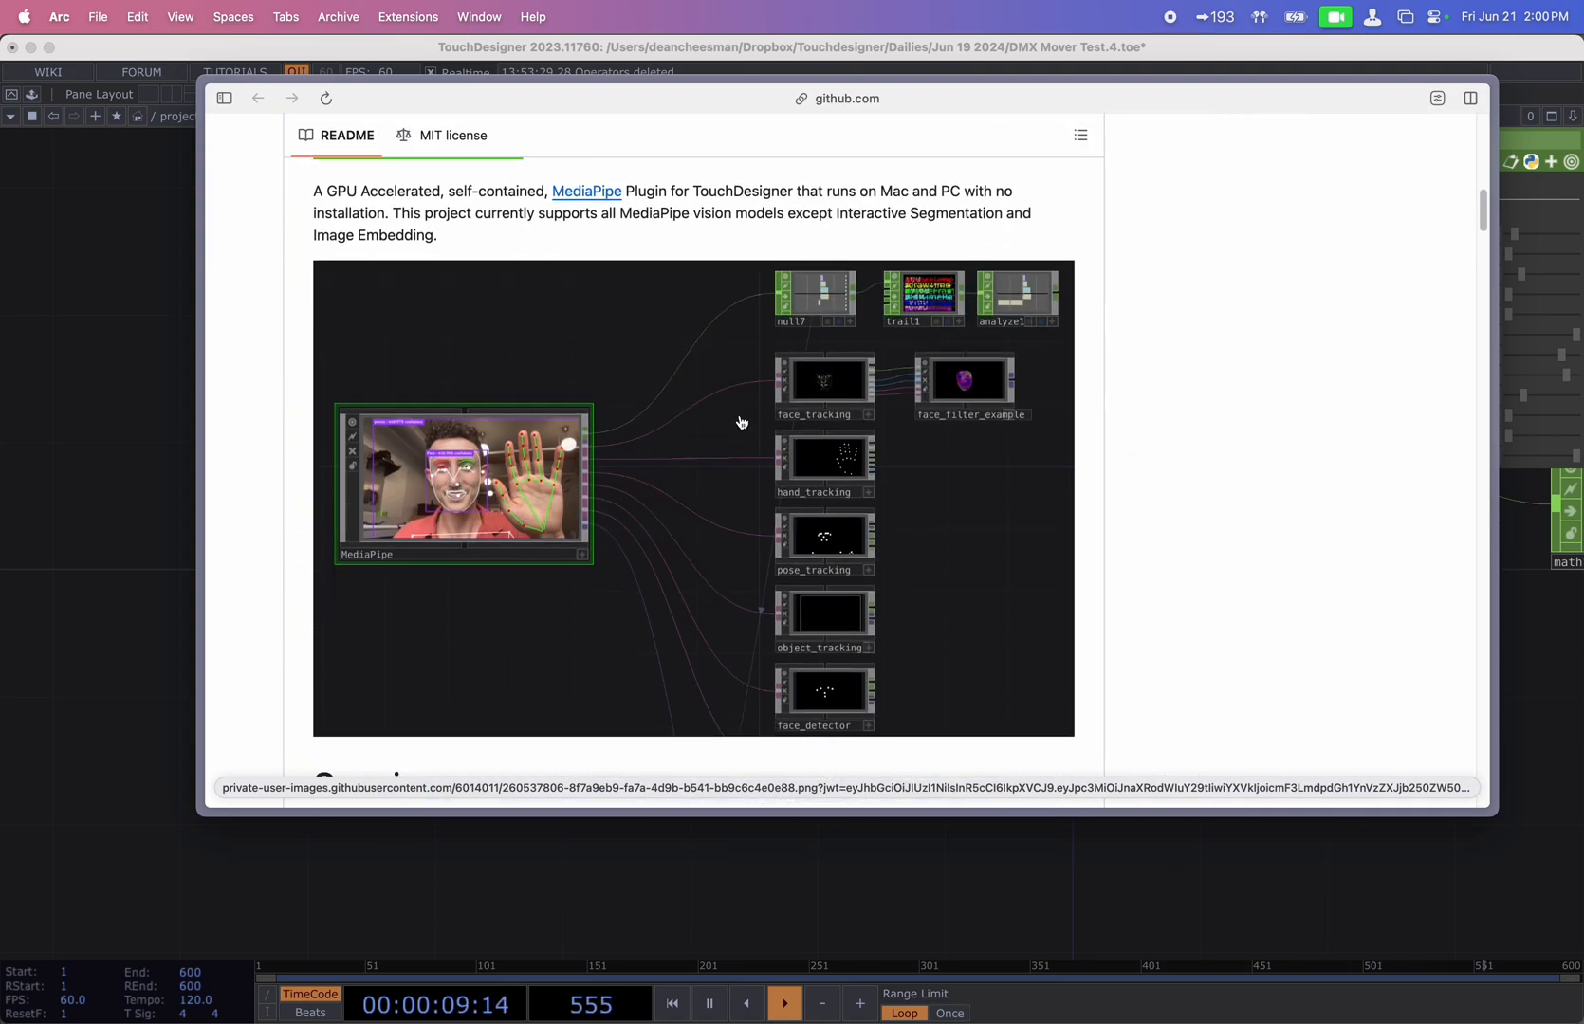
scroll(746, 425, "down", 1)
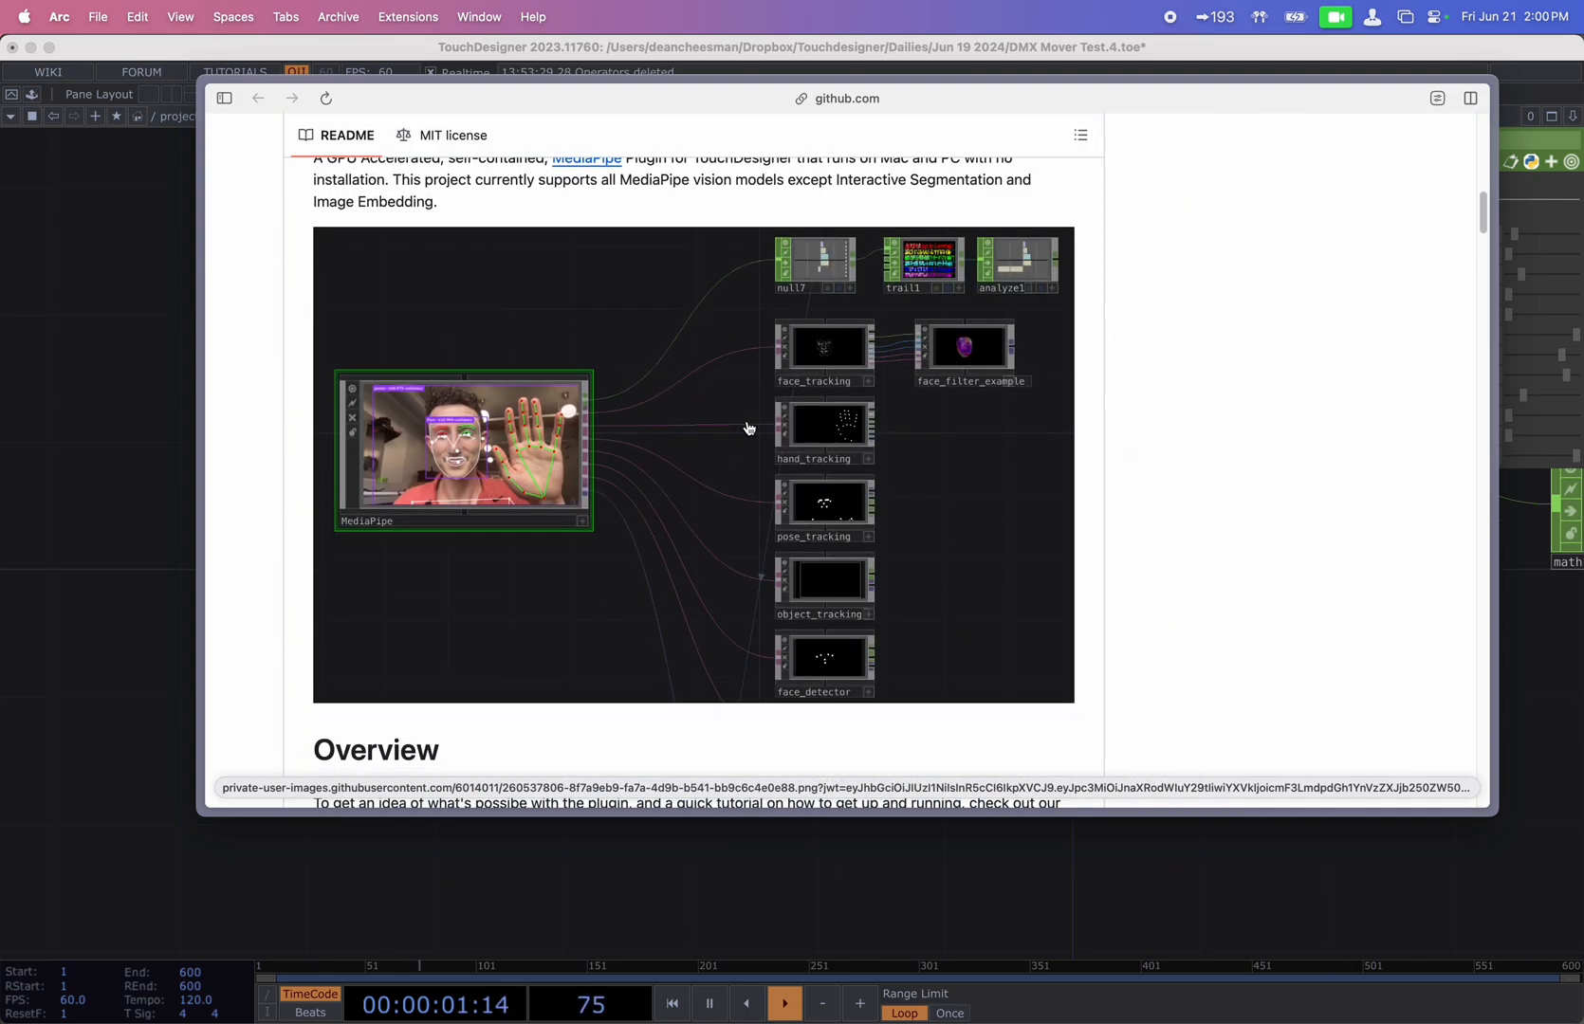
scroll(749, 433, "up", 1)
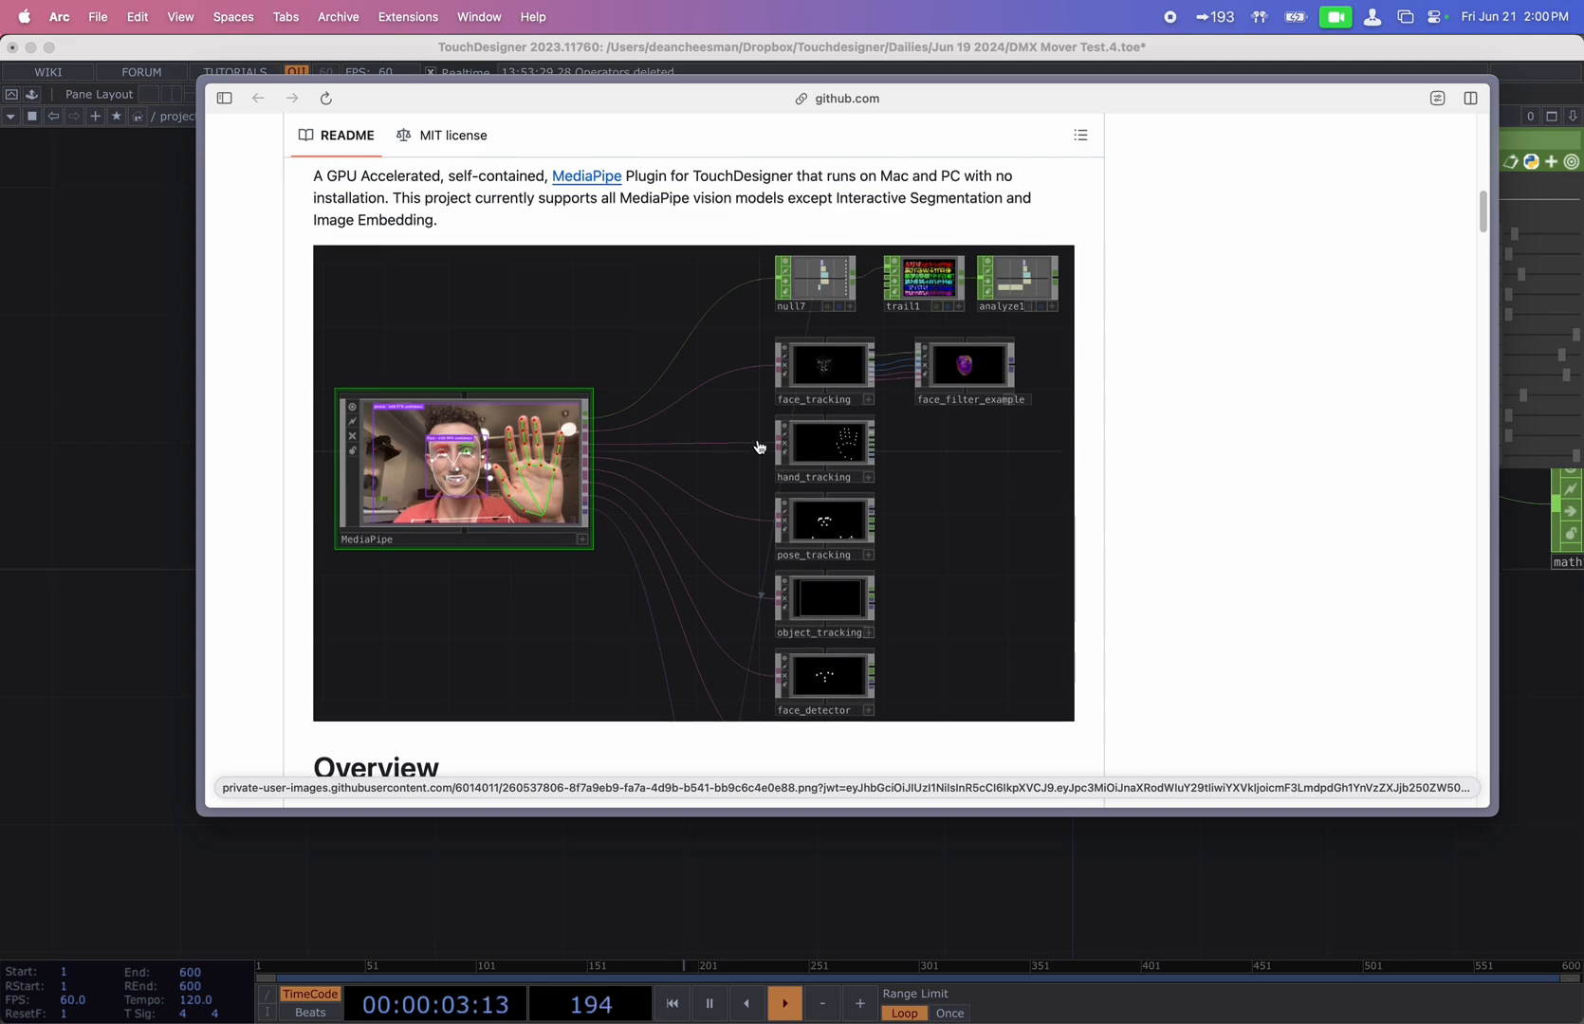
scroll(753, 445, "up", 10)
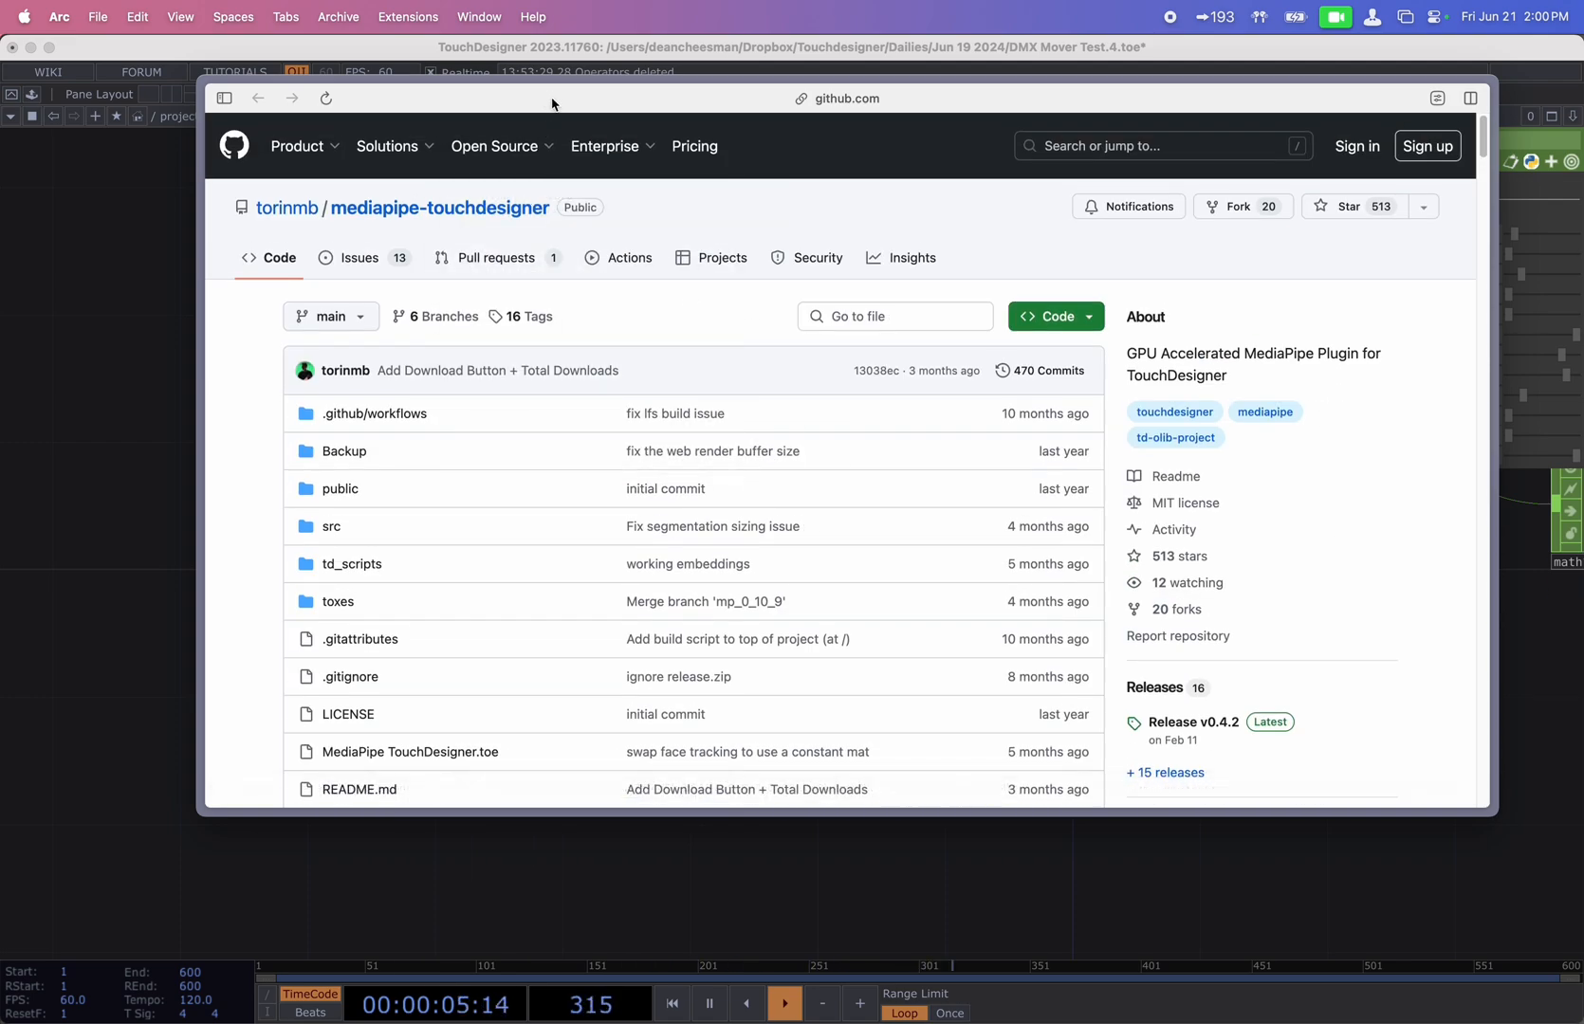
key("super+w")
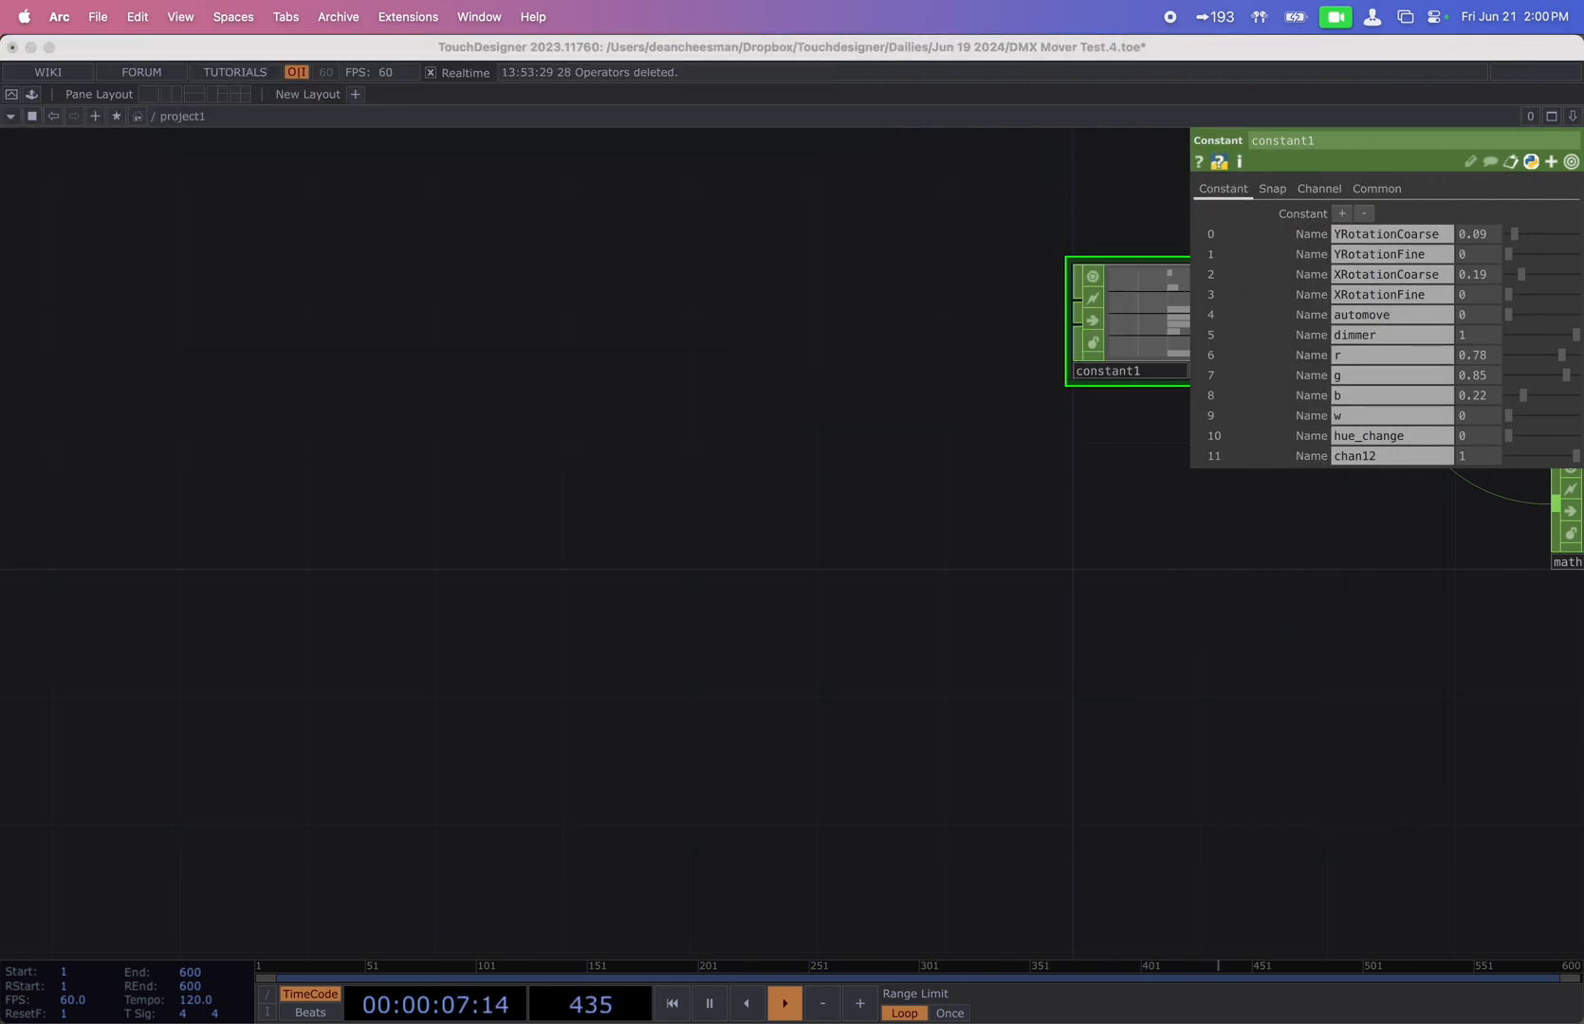
- Bring up the YouTube tutorial on the MediaPipe GPU plugin, mute it and skip ahead to the background removal chapter
left_click_drag(697, 0, 509, 87)
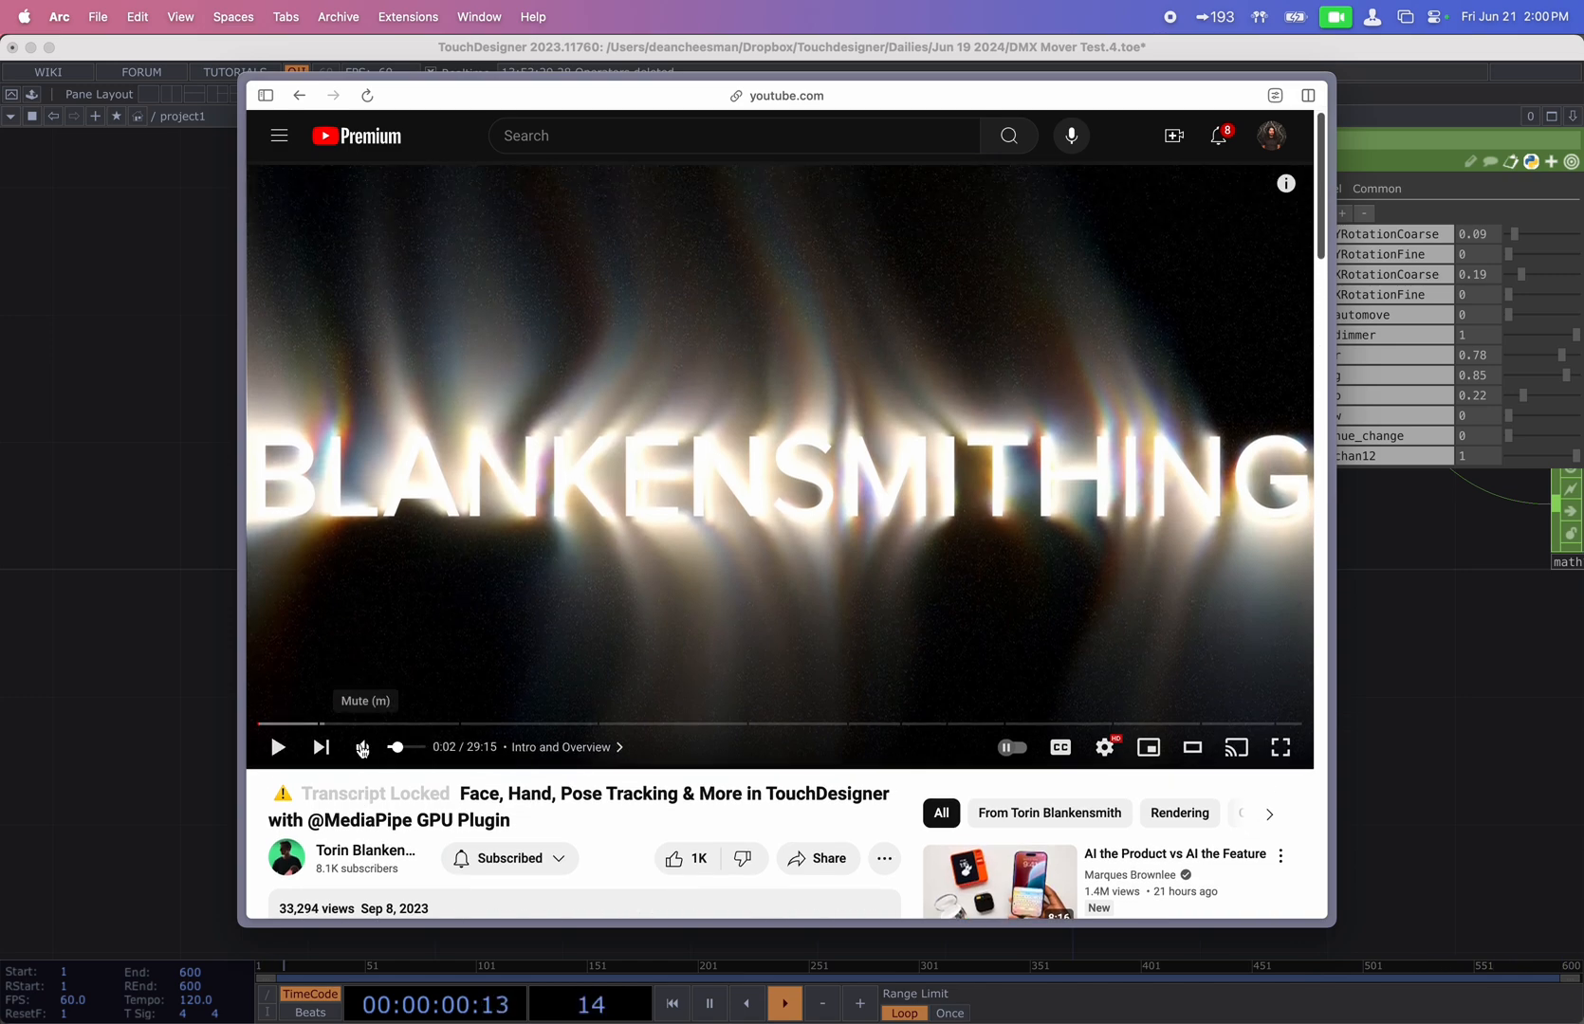
left_click(362, 749)
left_click_drag(285, 724, 1069, 727)
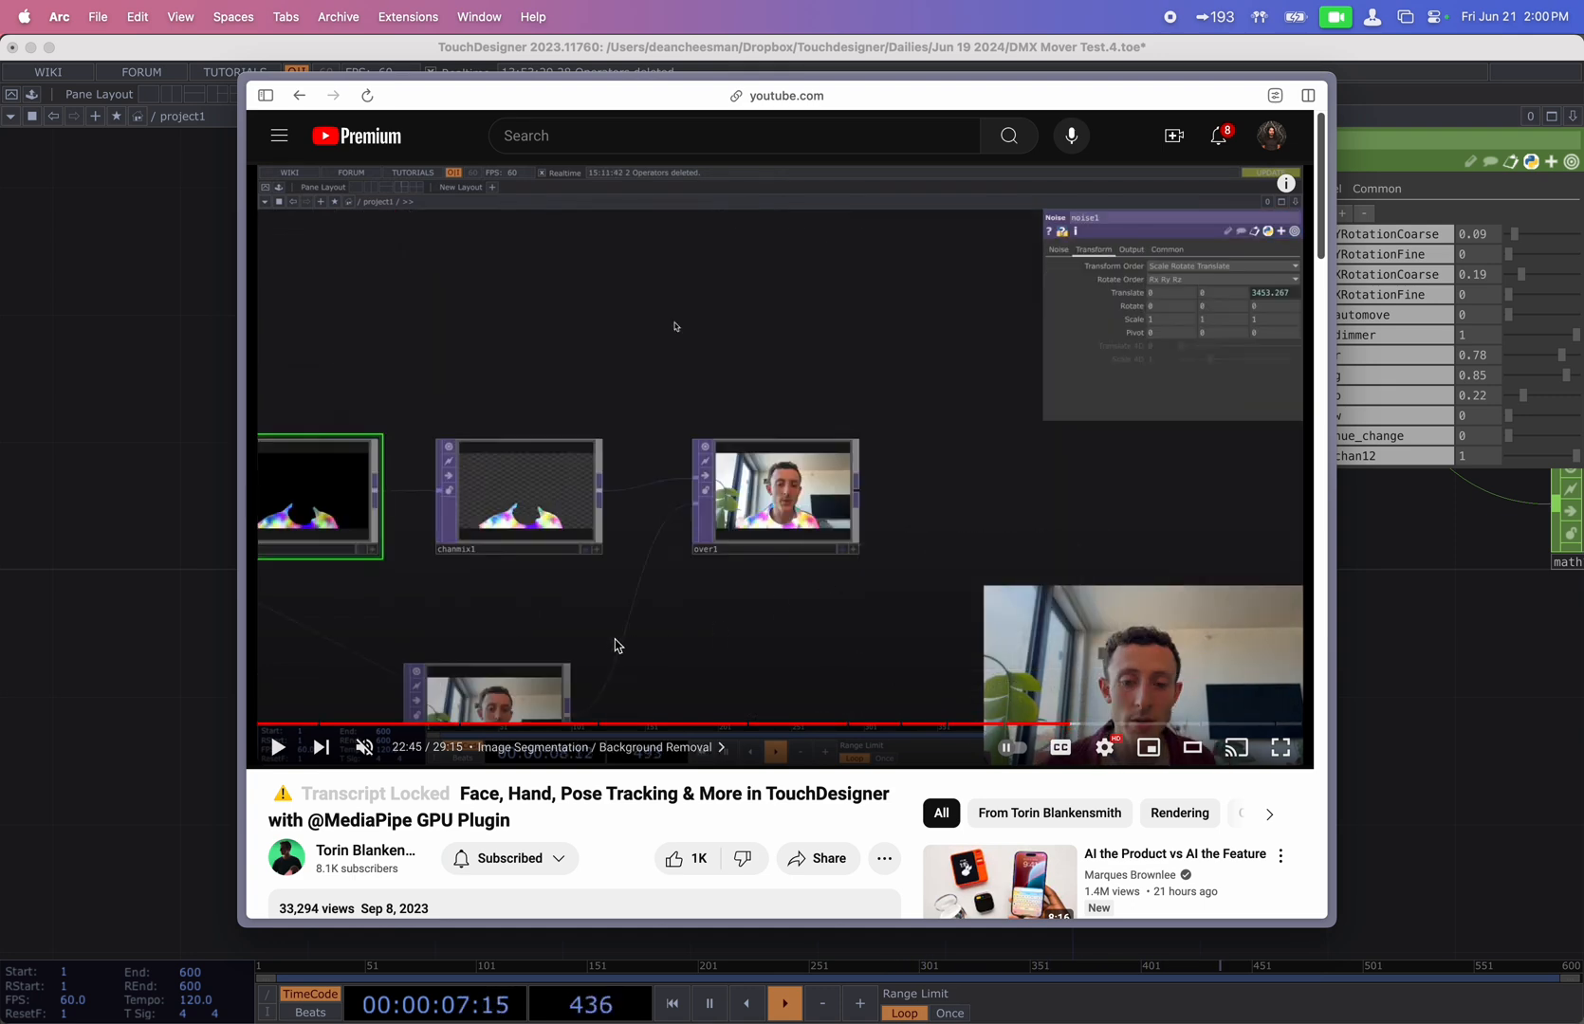
left_click_drag(611, 95, 407, 0)
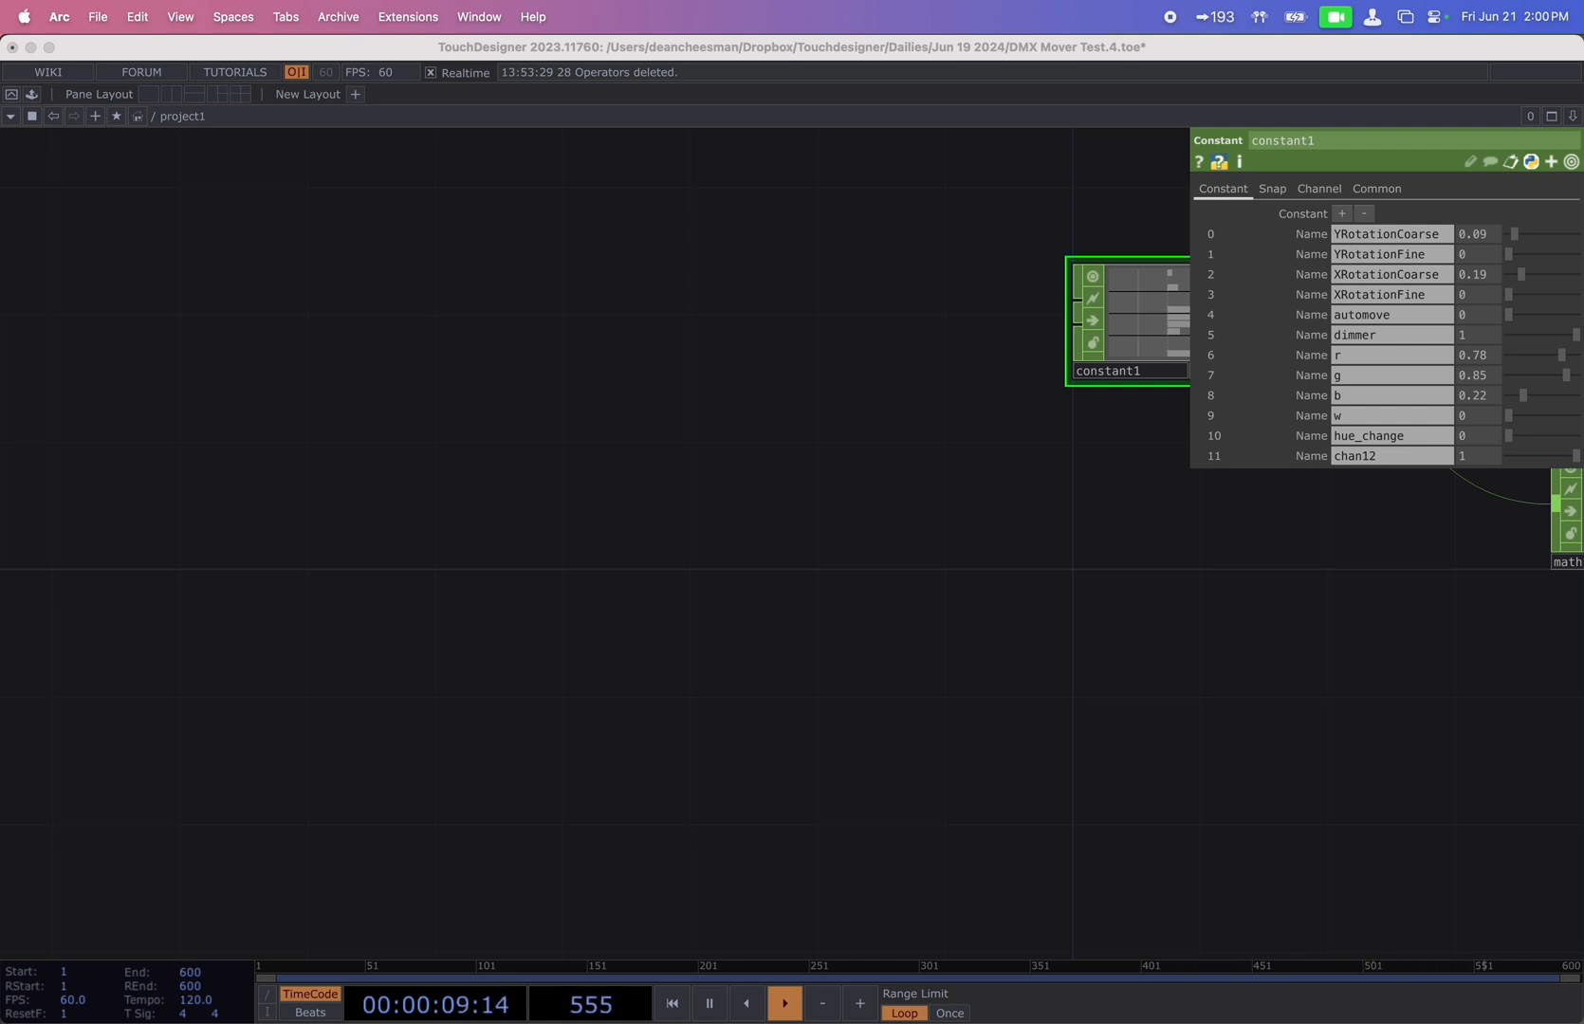
- Switch to Finder and load MediaPipe.tox from the release's toxes folder into the project network beside the Constant
left_click_drag(754, 325, 609, 370)
scroll(639, 393, "down", 3)
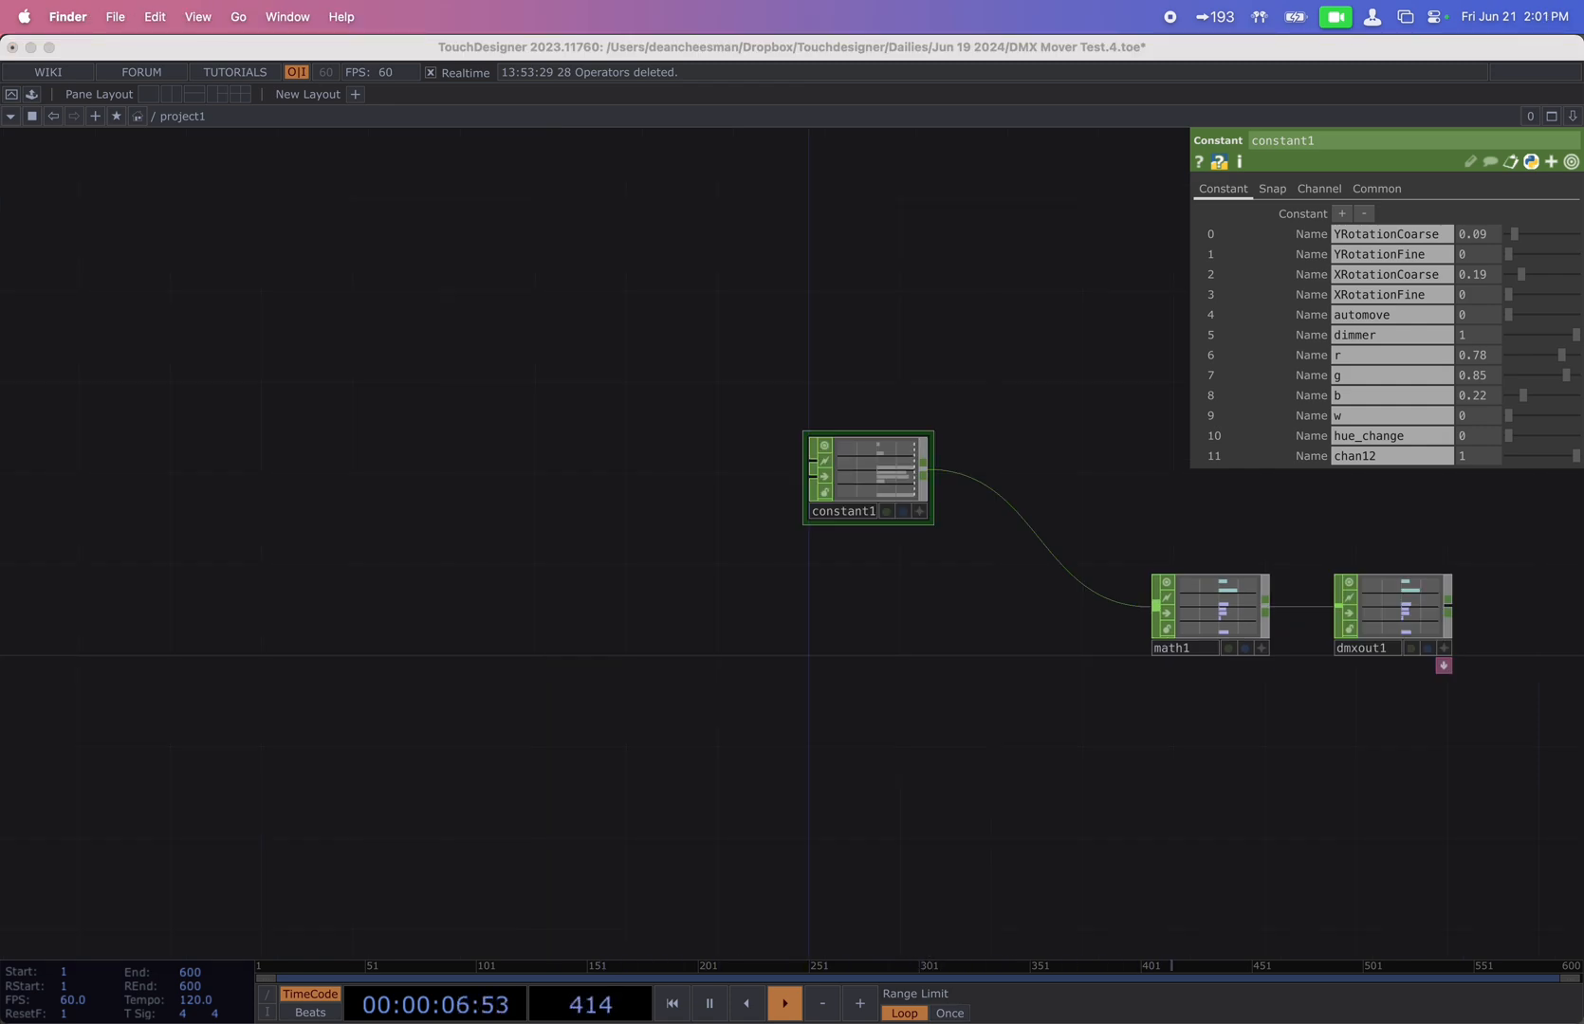
left_click_drag(973, 2, 916, 249)
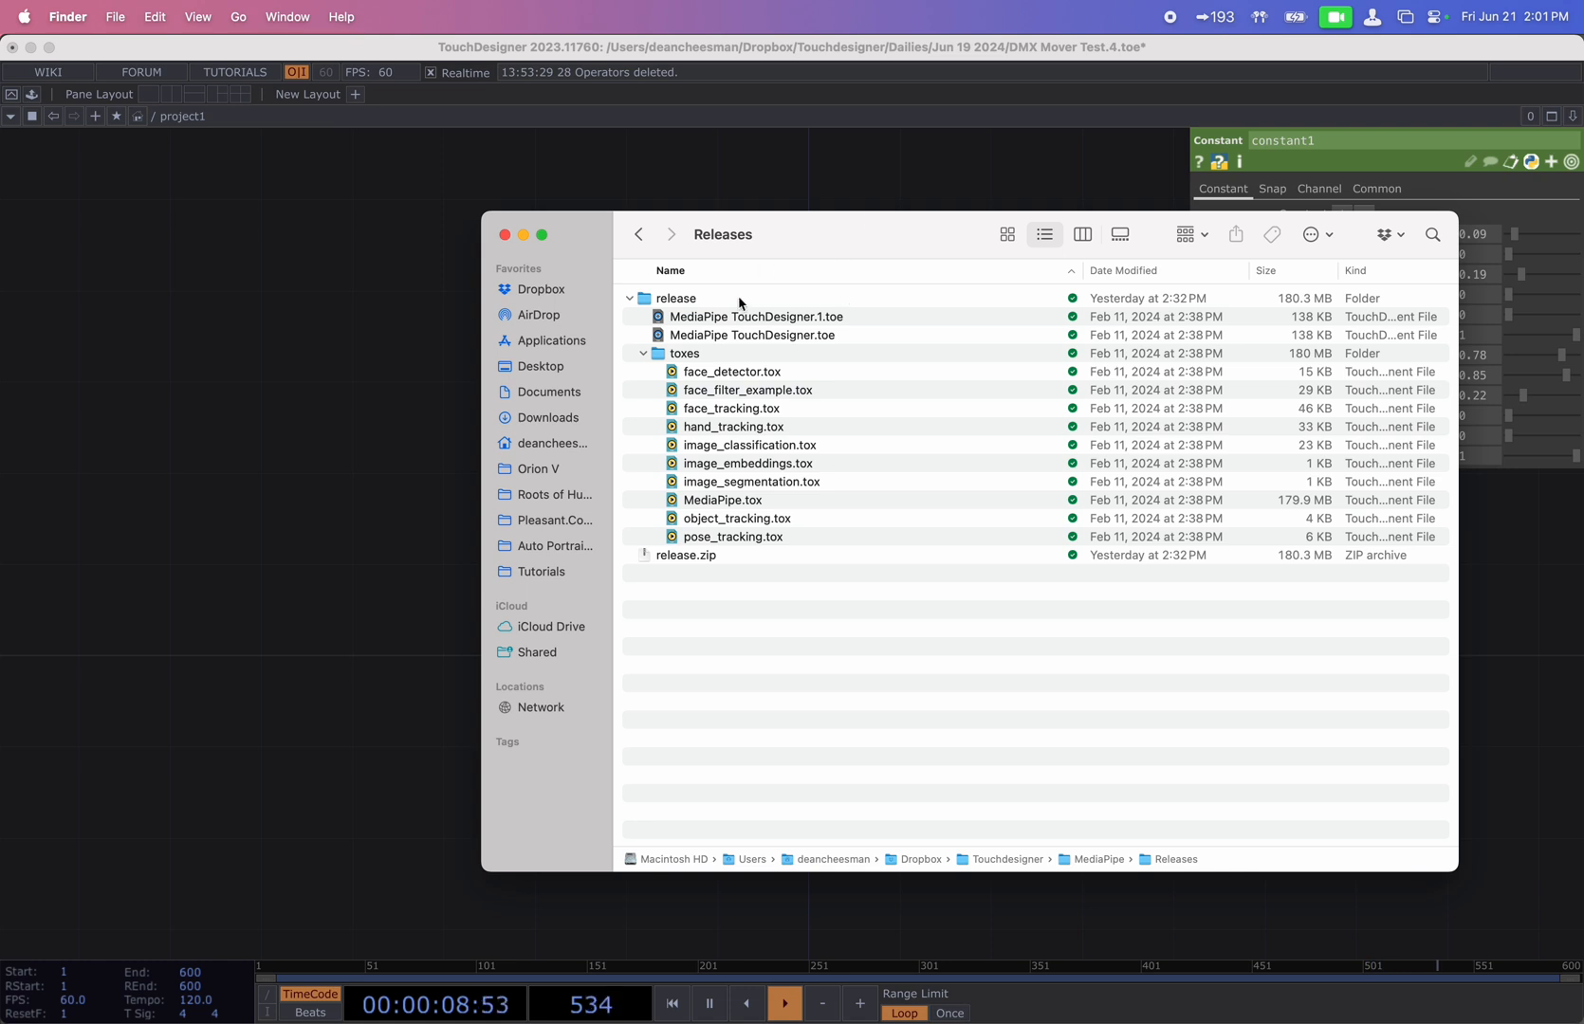
left_click(662, 558)
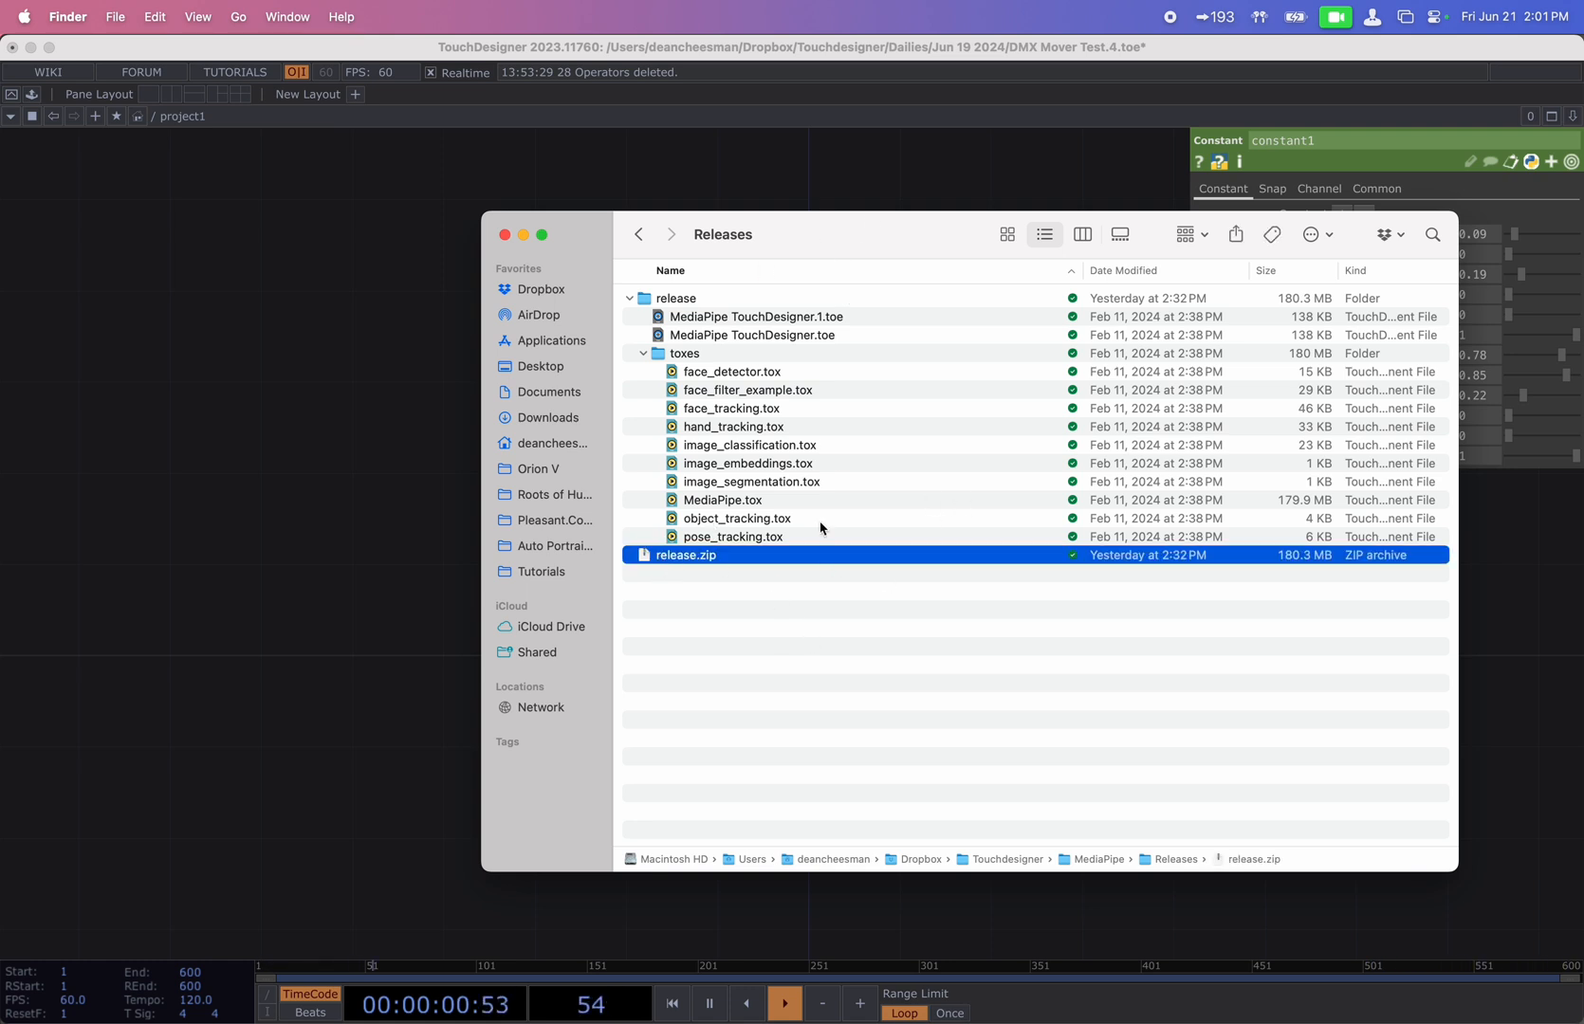
left_click(793, 658)
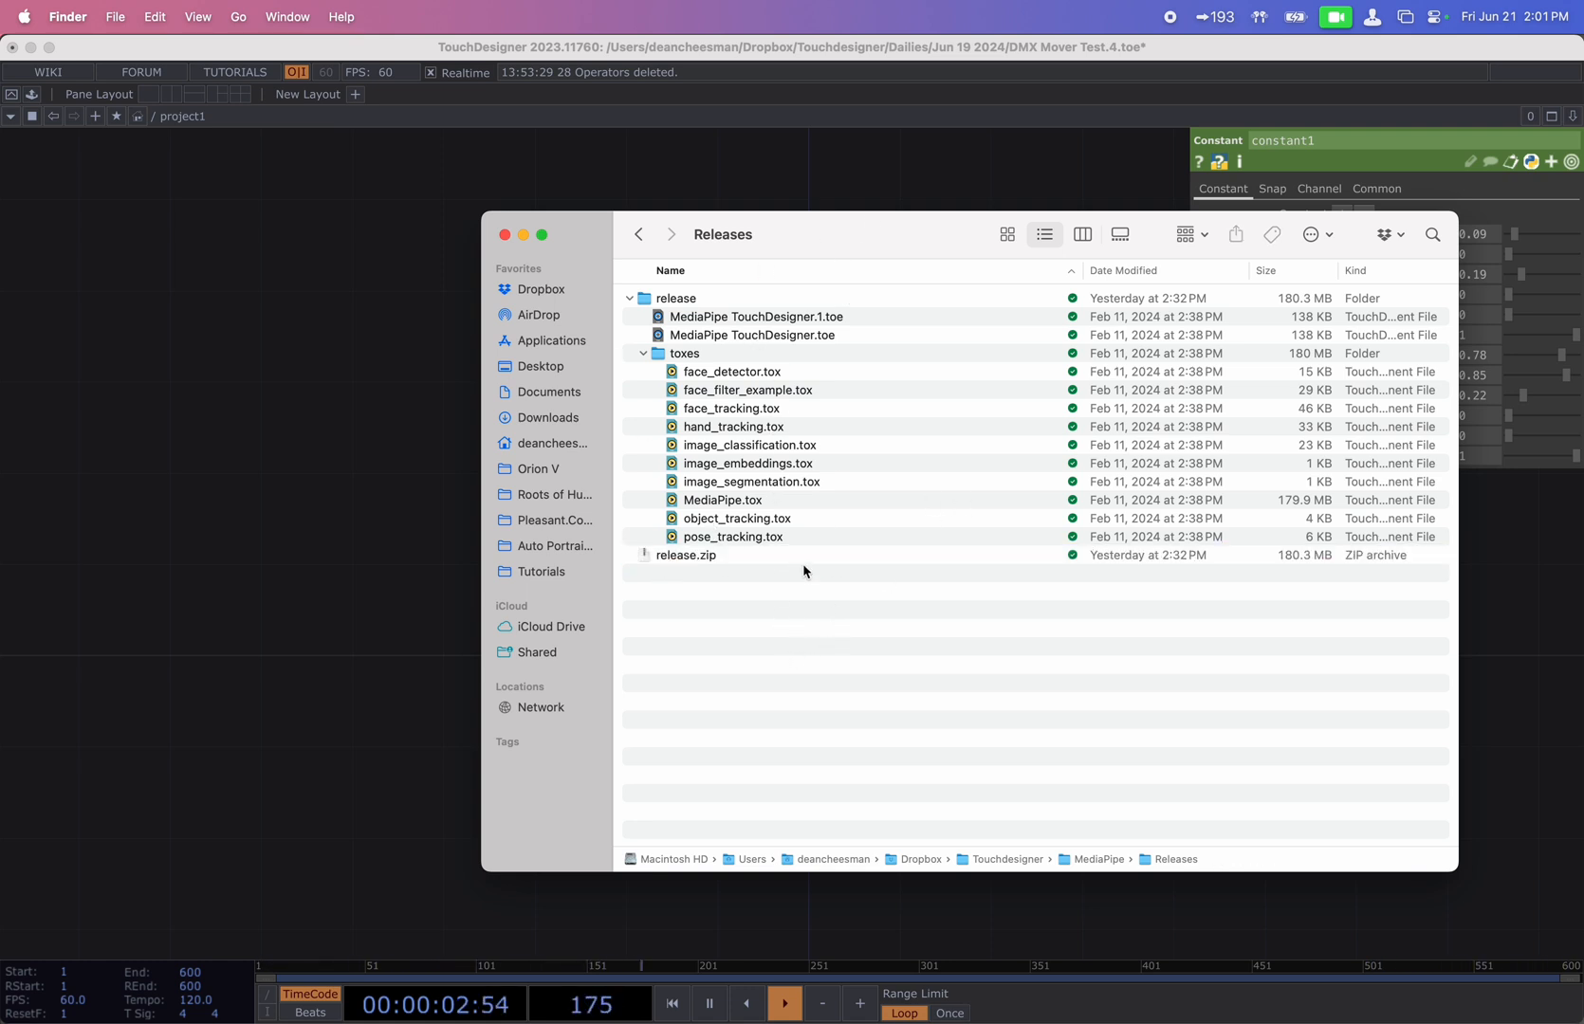
left_click_drag(781, 248, 747, 210)
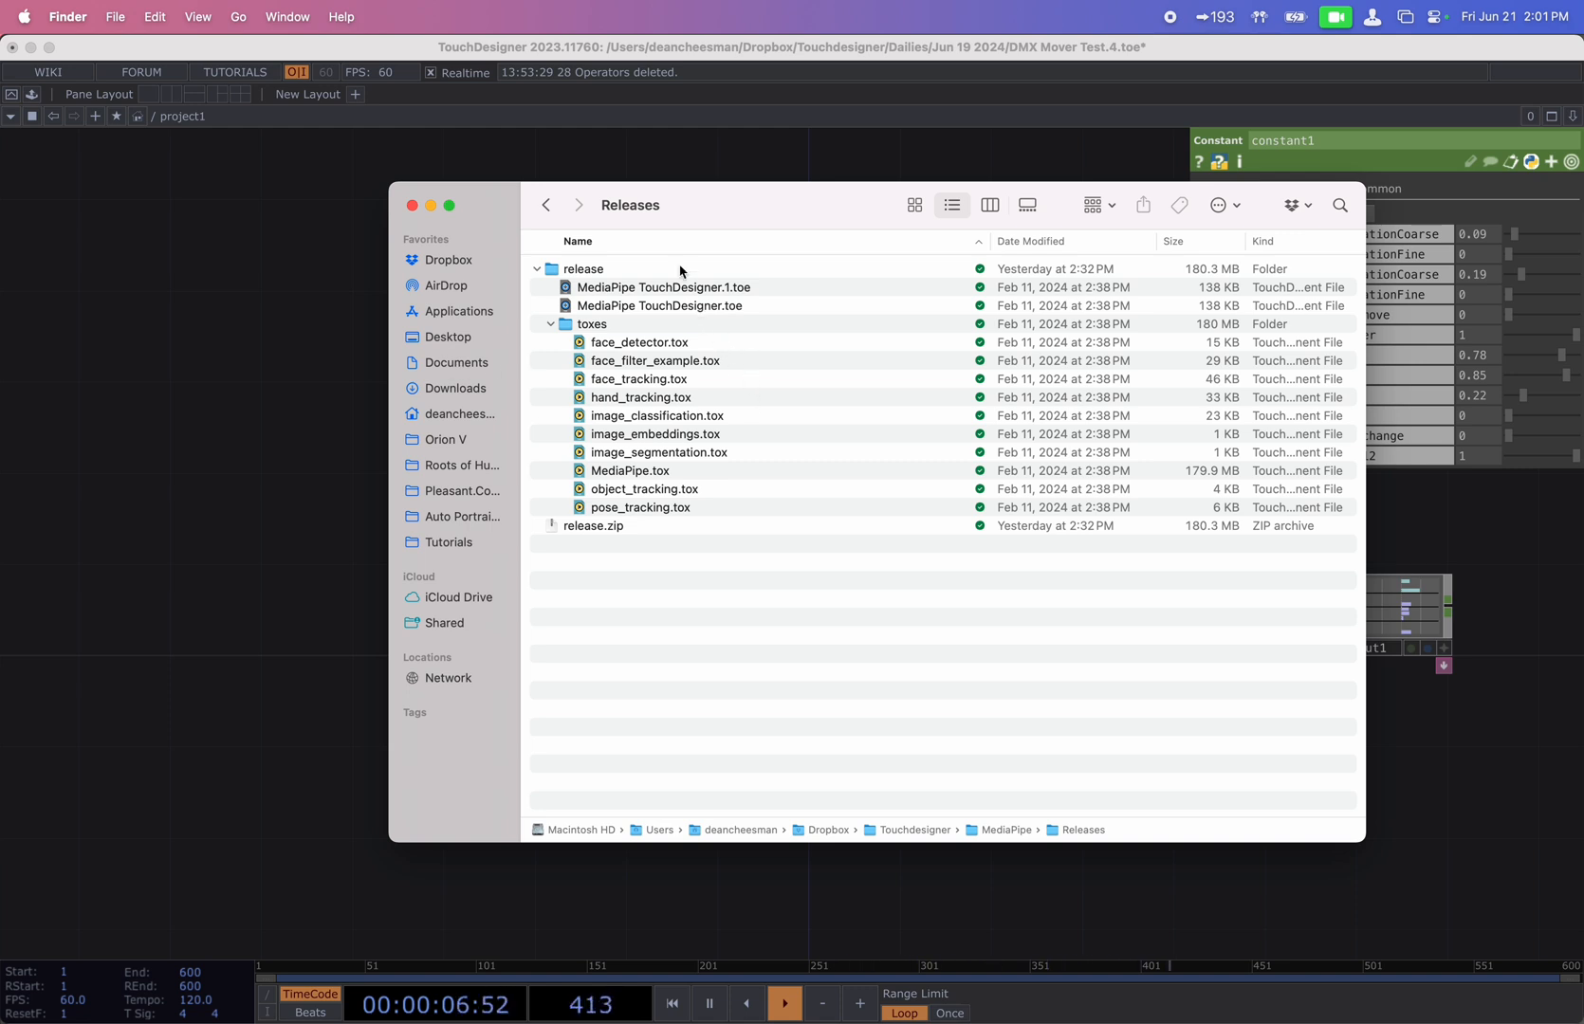
left_click_drag(678, 202, 808, 189)
left_click(773, 465)
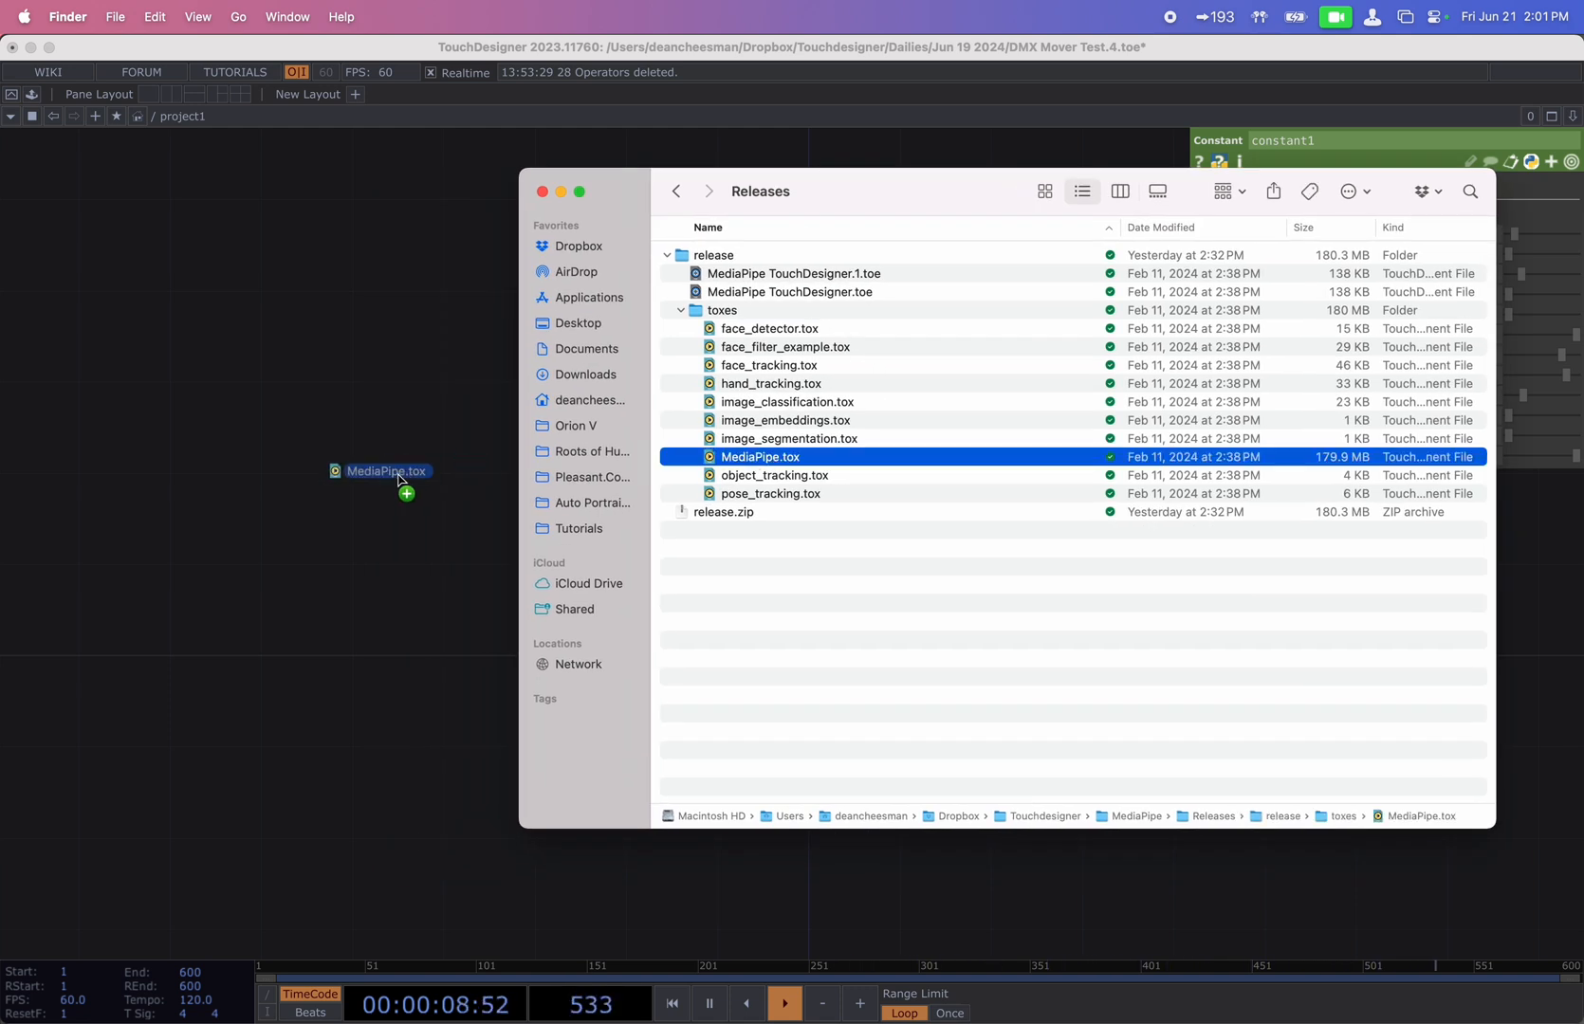
left_click(382, 604)
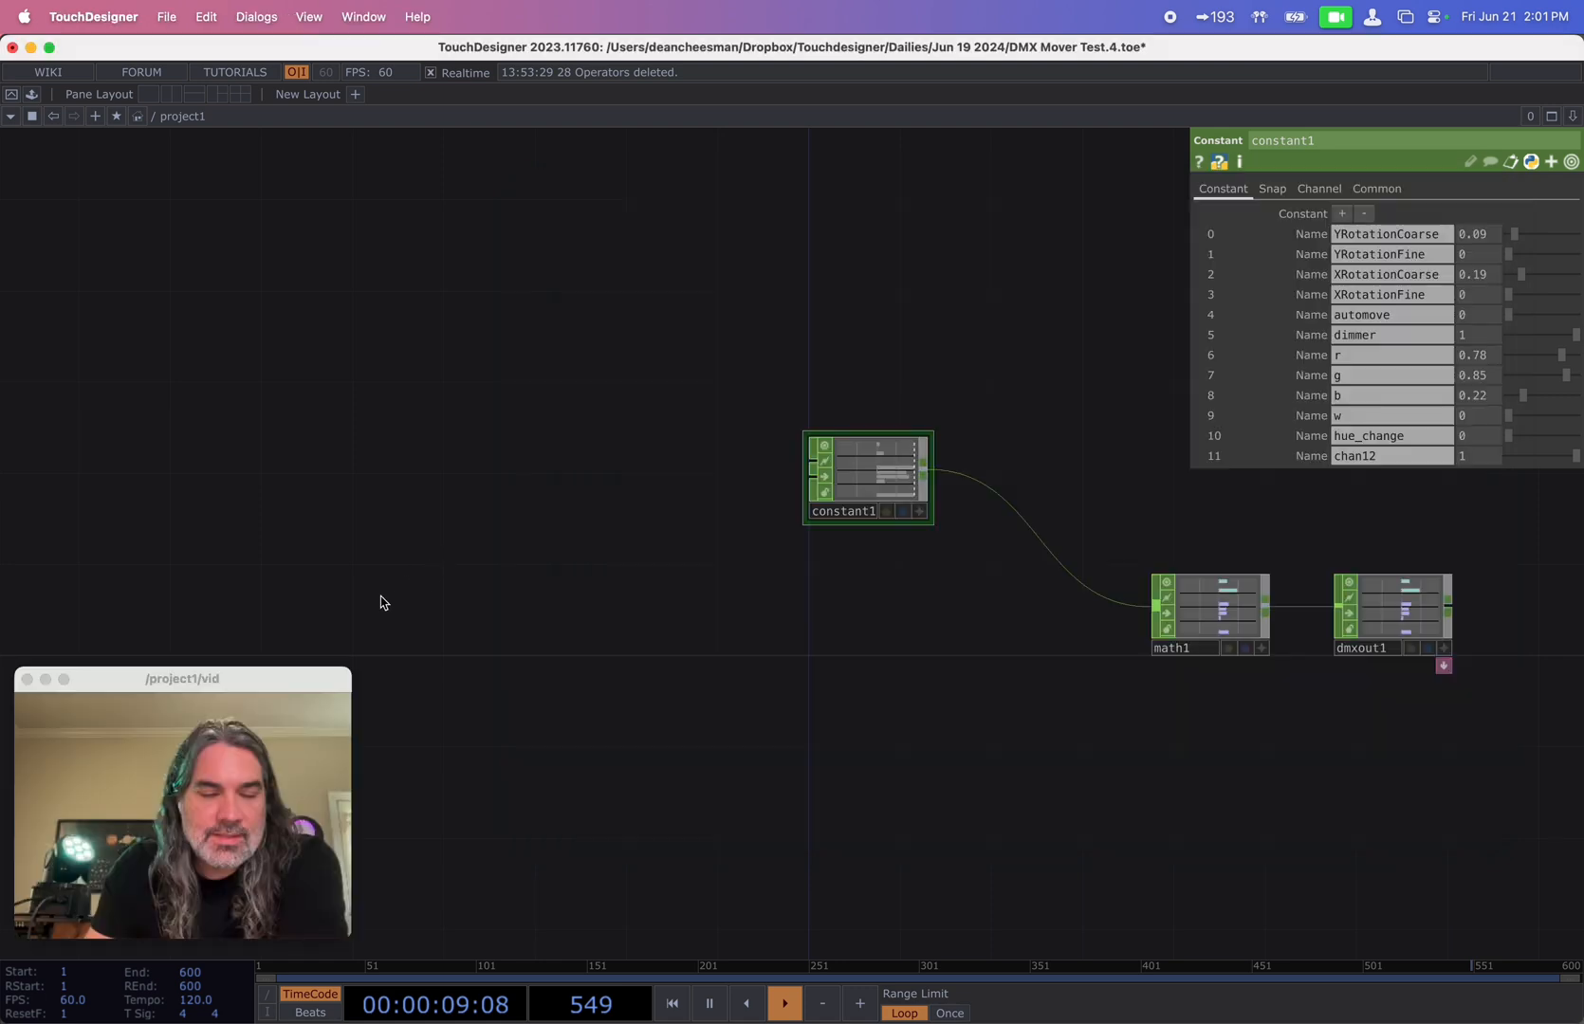
left_click_drag(514, 564, 514, 563)
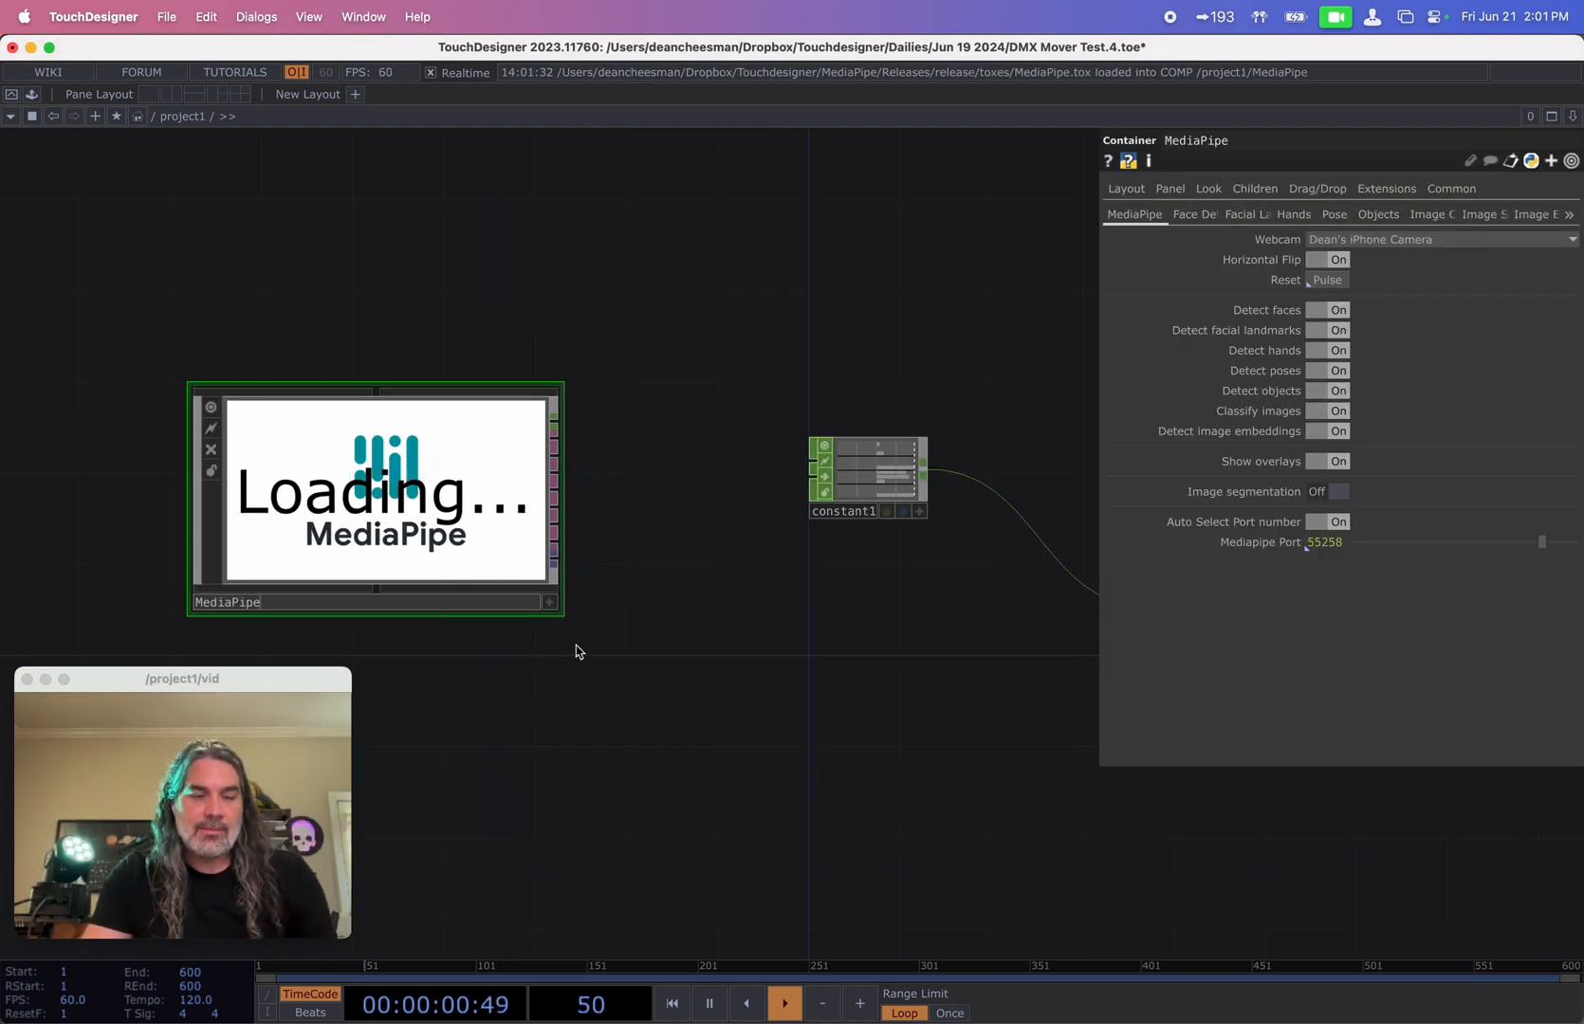
- Load face_tracking.tox from the same toxes folder into the network above the MediaPipe component
key("super+Tab")
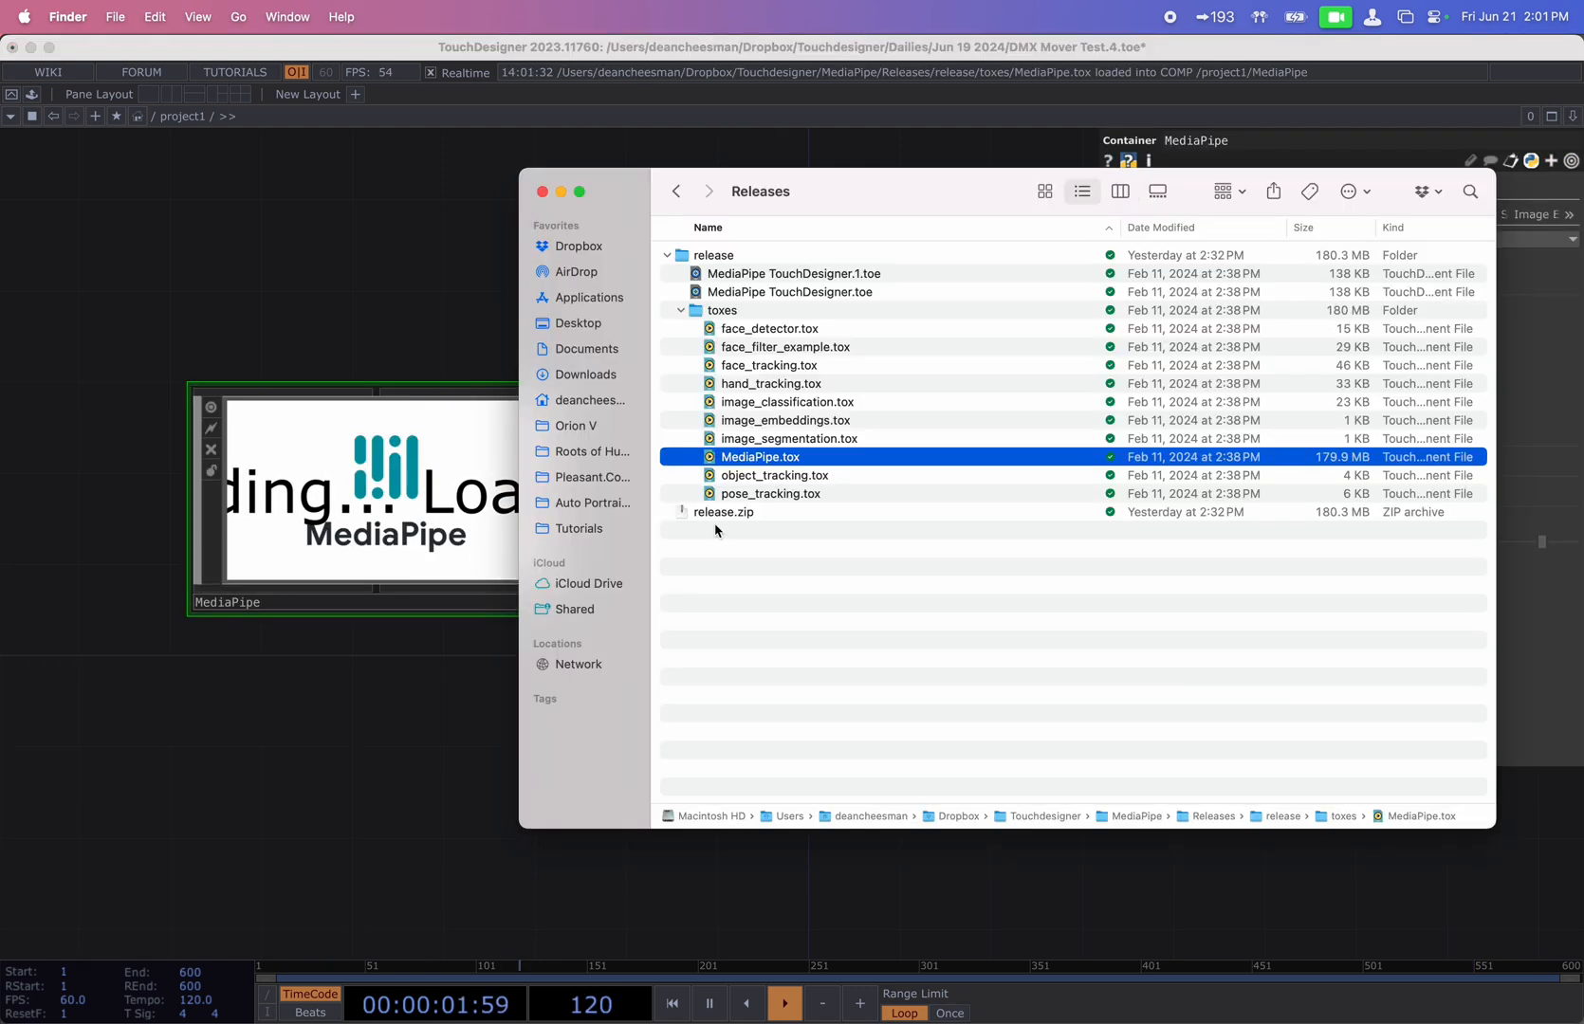
left_click(781, 367)
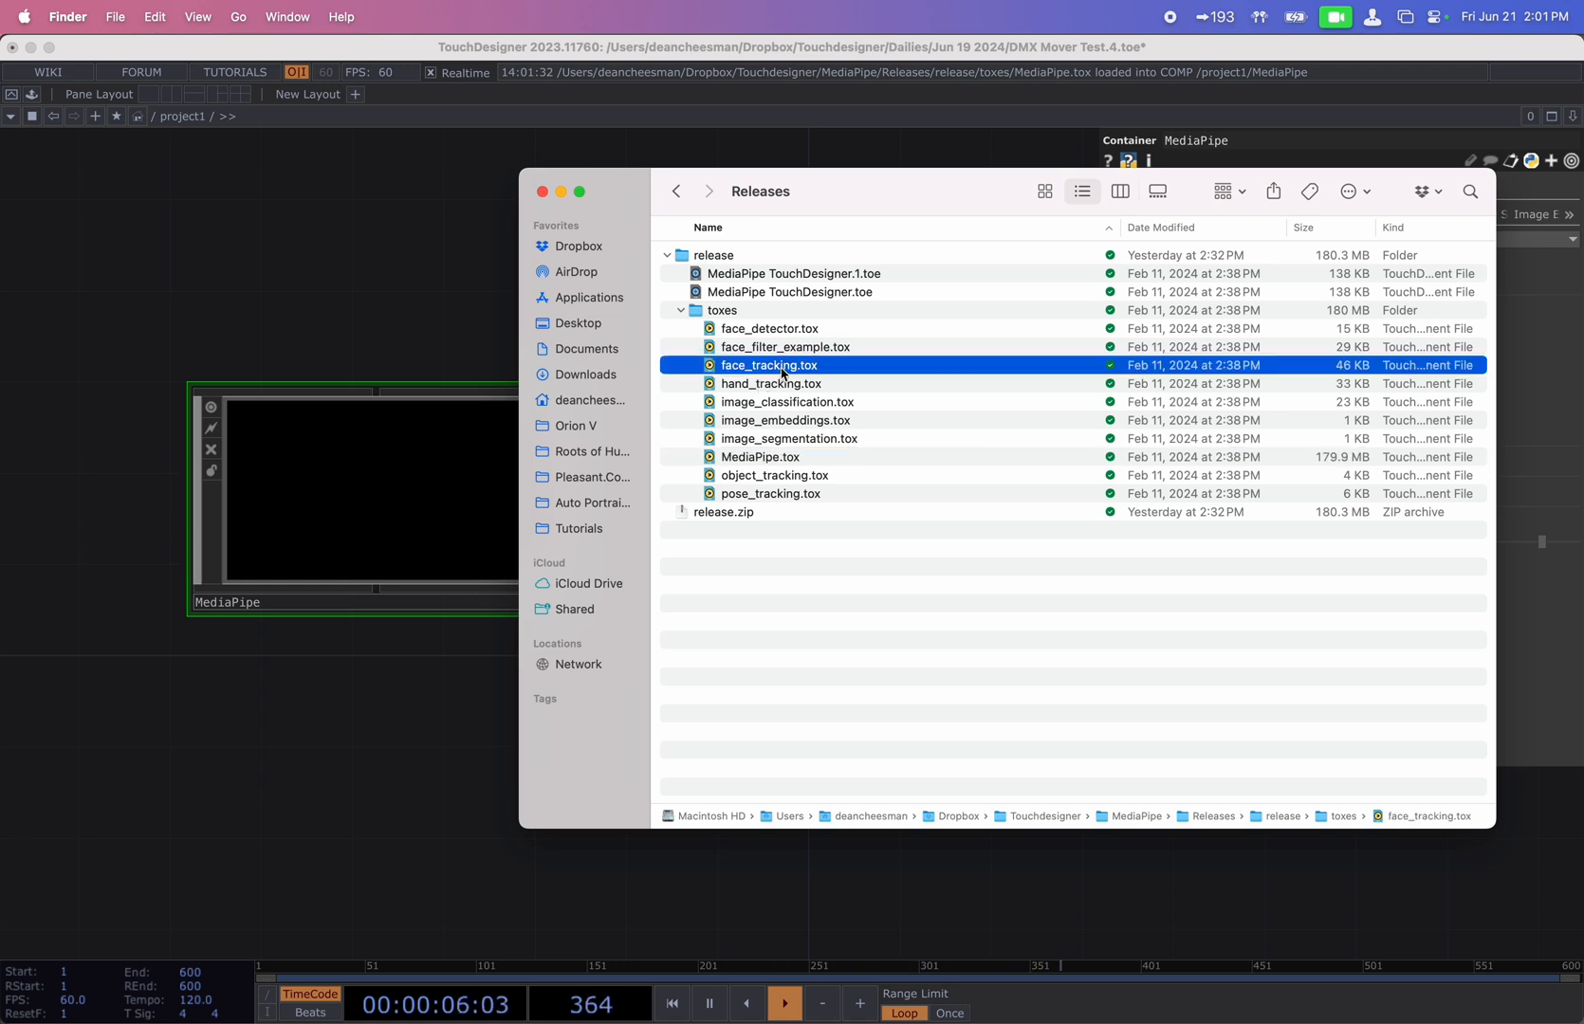
left_click_drag(410, 277, 410, 280)
left_click(327, 355)
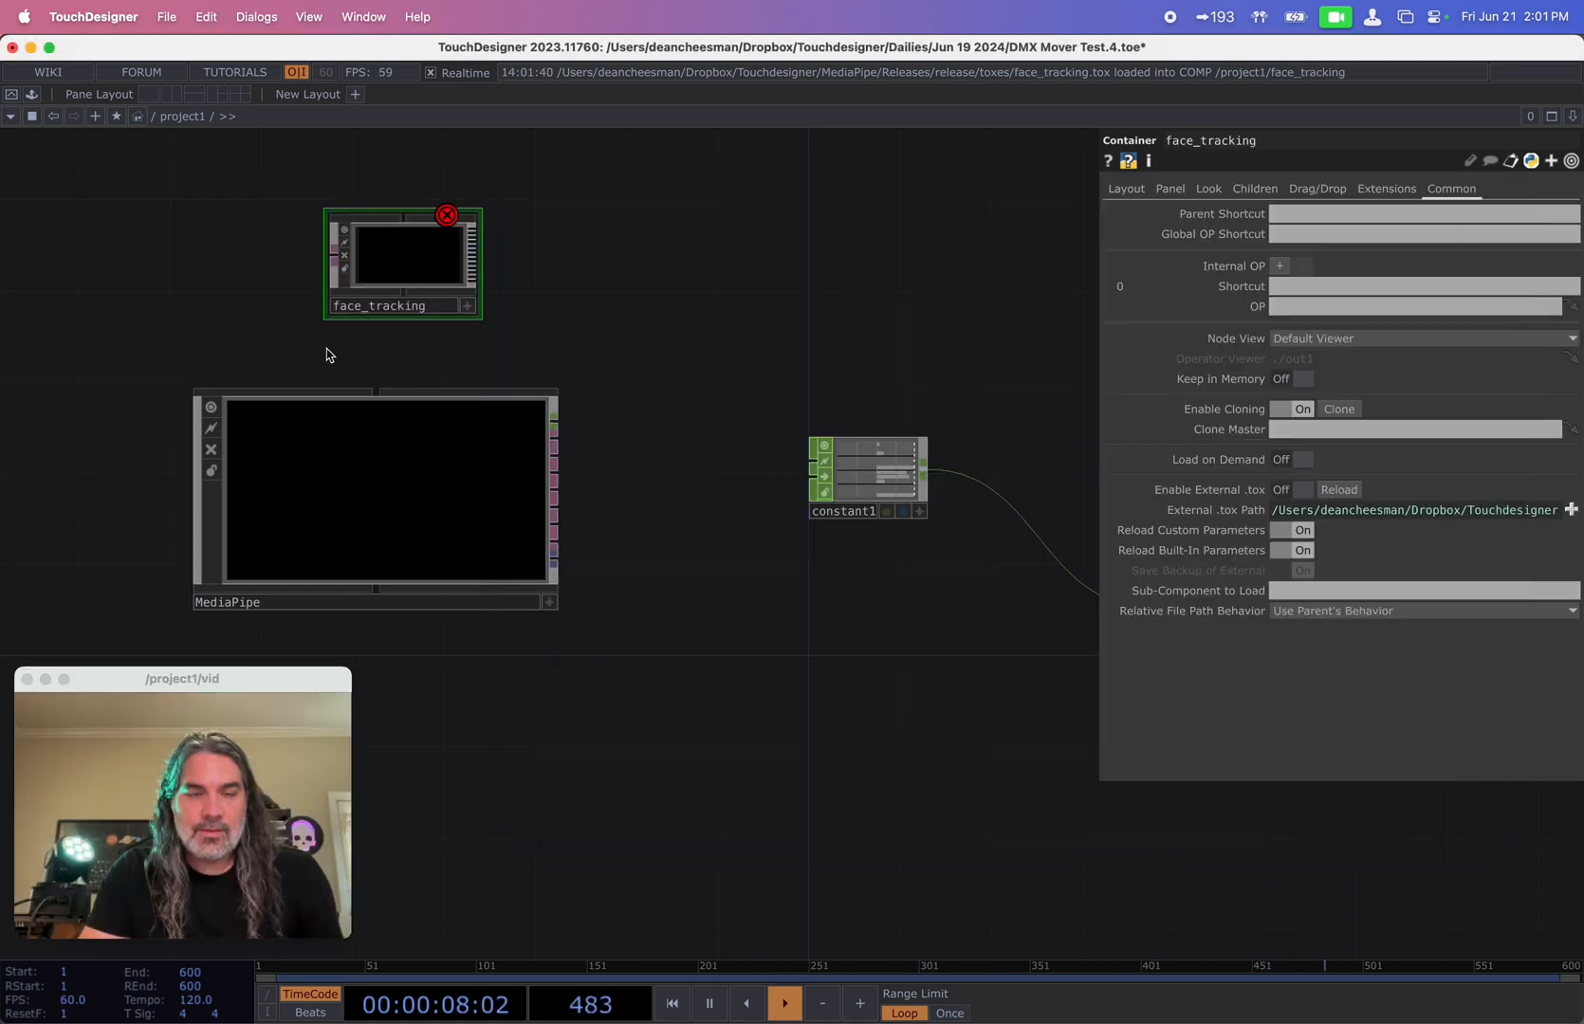
- Arrange the MediaPipe and face_tracking components side by side, with face_tracking on MediaPipe's output side
left_click_drag(437, 475, 277, 477)
left_click_drag(513, 477, 757, 454)
scroll(749, 457, "down", 3)
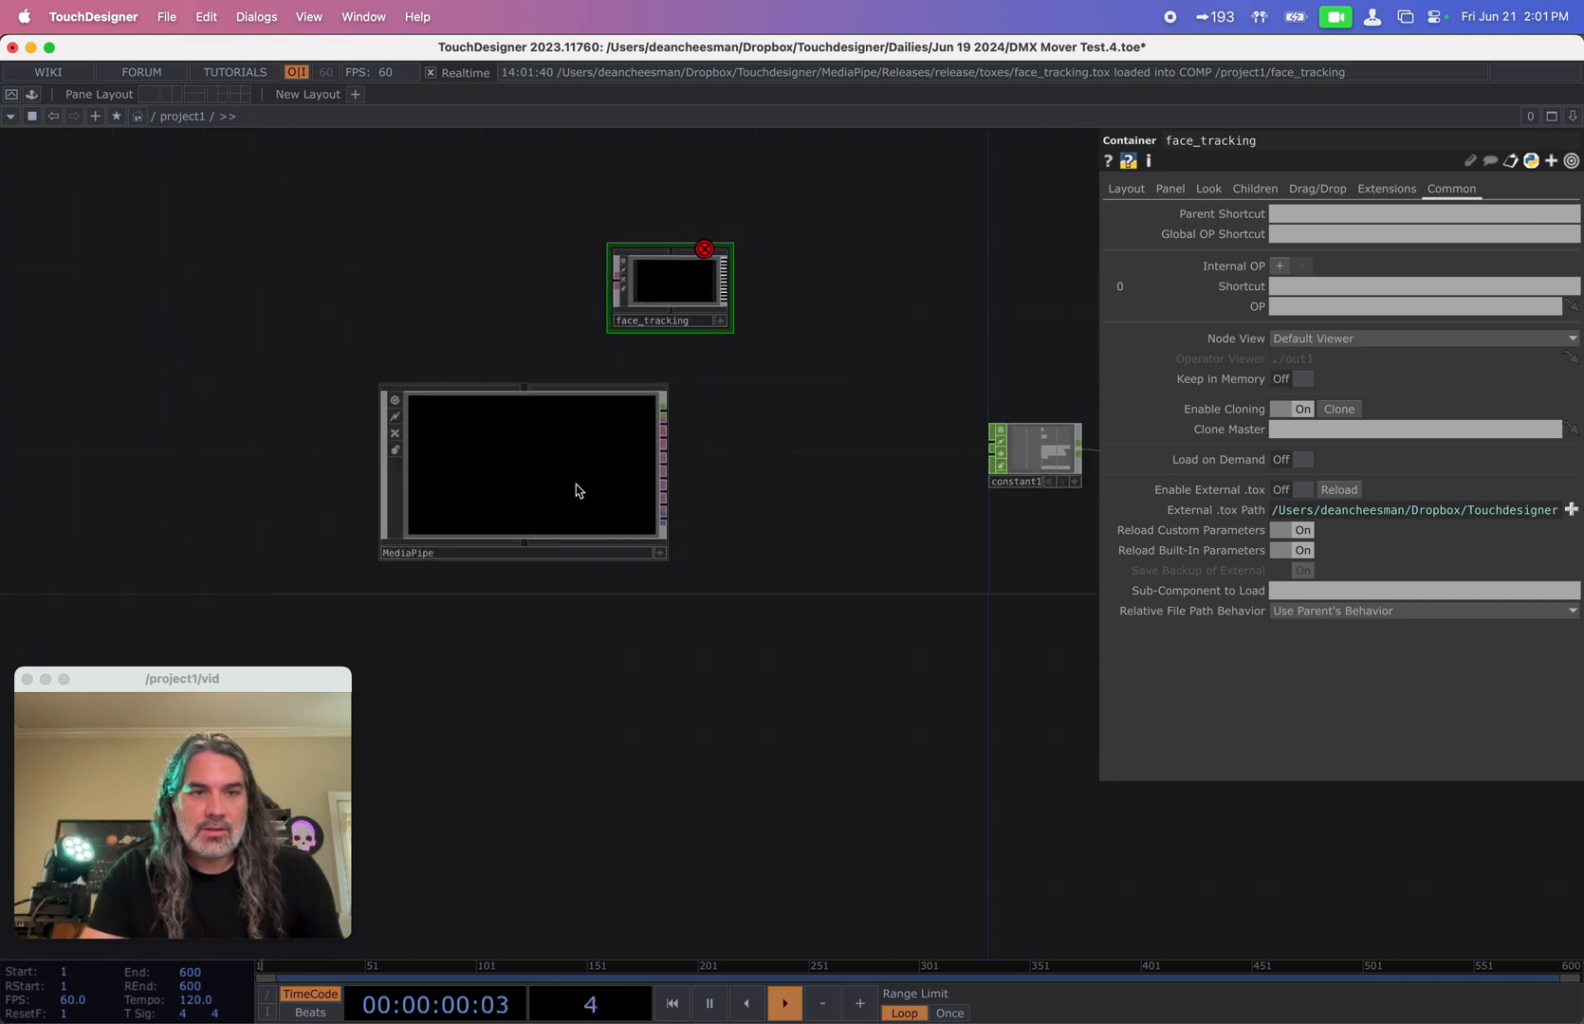
left_click_drag(576, 485, 272, 468)
left_click_drag(677, 279, 516, 460)
scroll(516, 460, "up", 3)
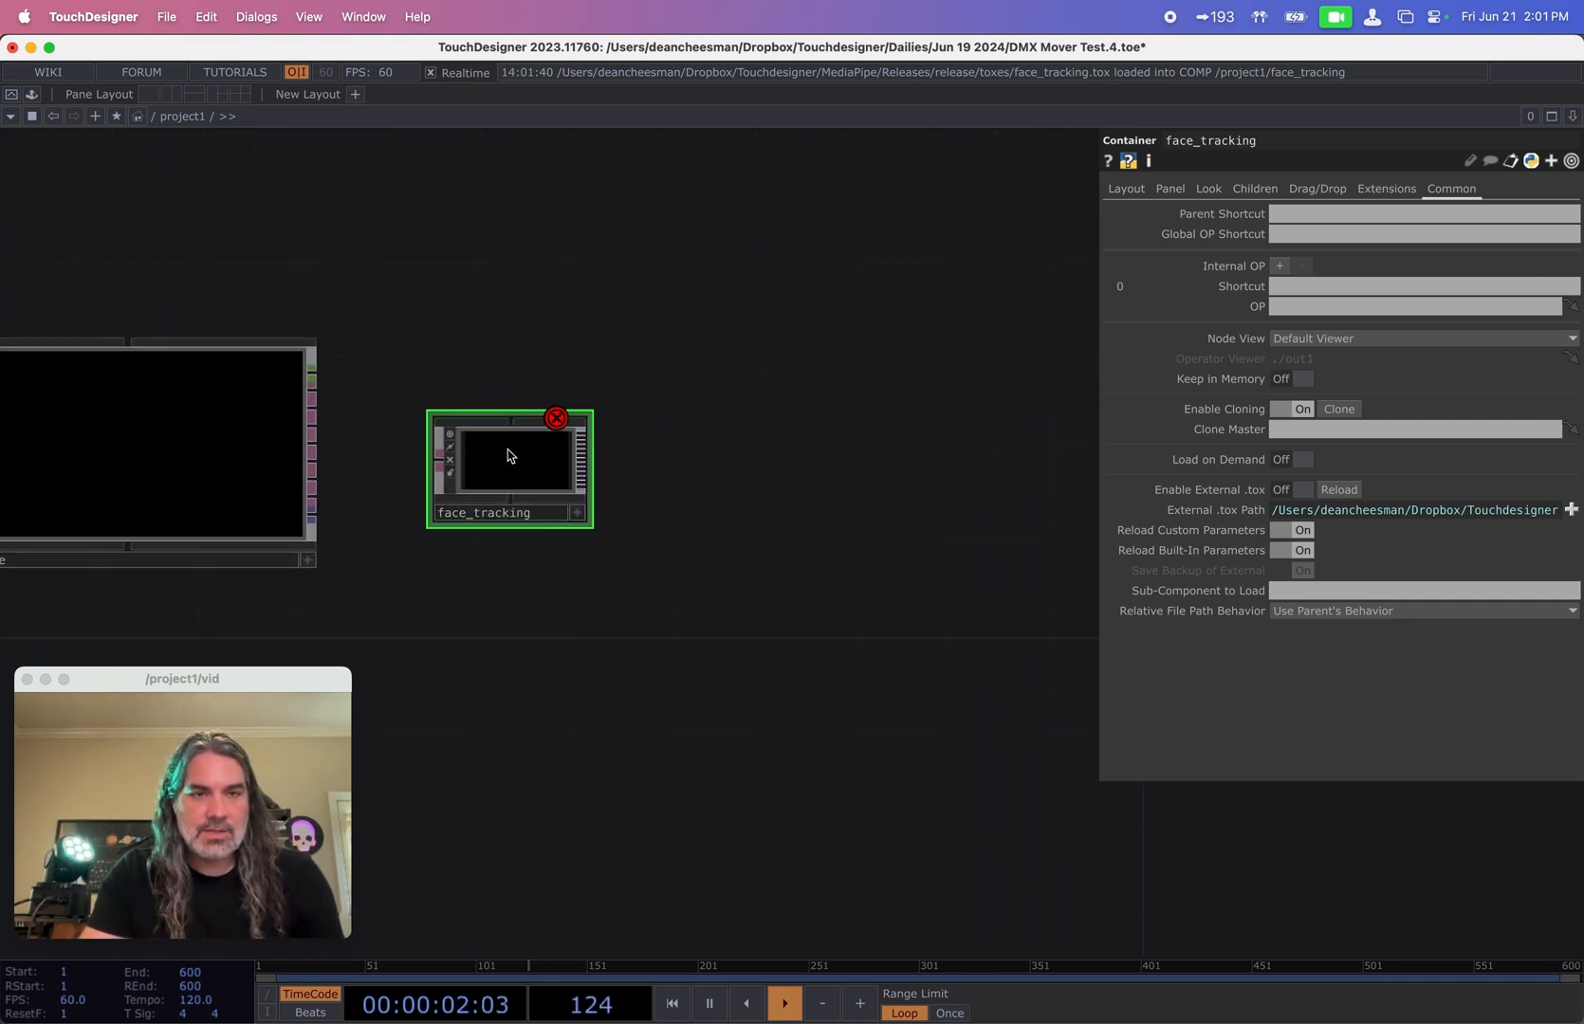
left_click_drag(510, 336, 679, 312)
scroll(548, 398, "up", 3)
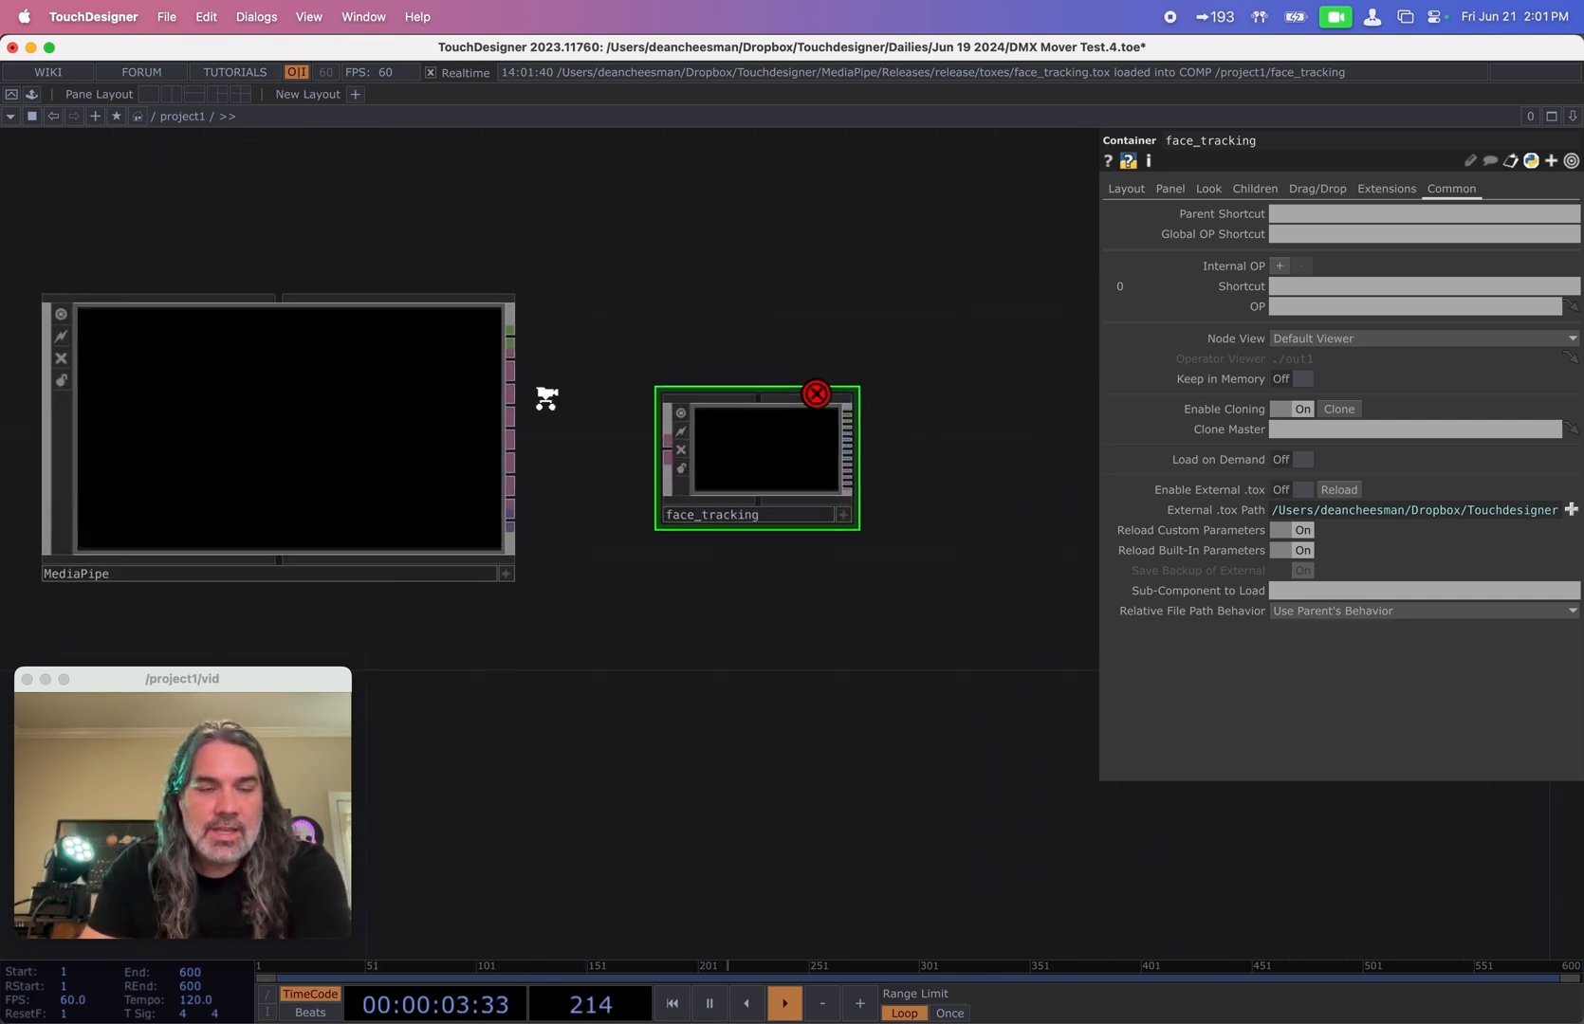
- Set MediaPipe's webcam to FaceTime HD Camera and turn off every detection option except Detect facial landmarks
left_click(347, 398)
left_click_drag(679, 348, 838, 347)
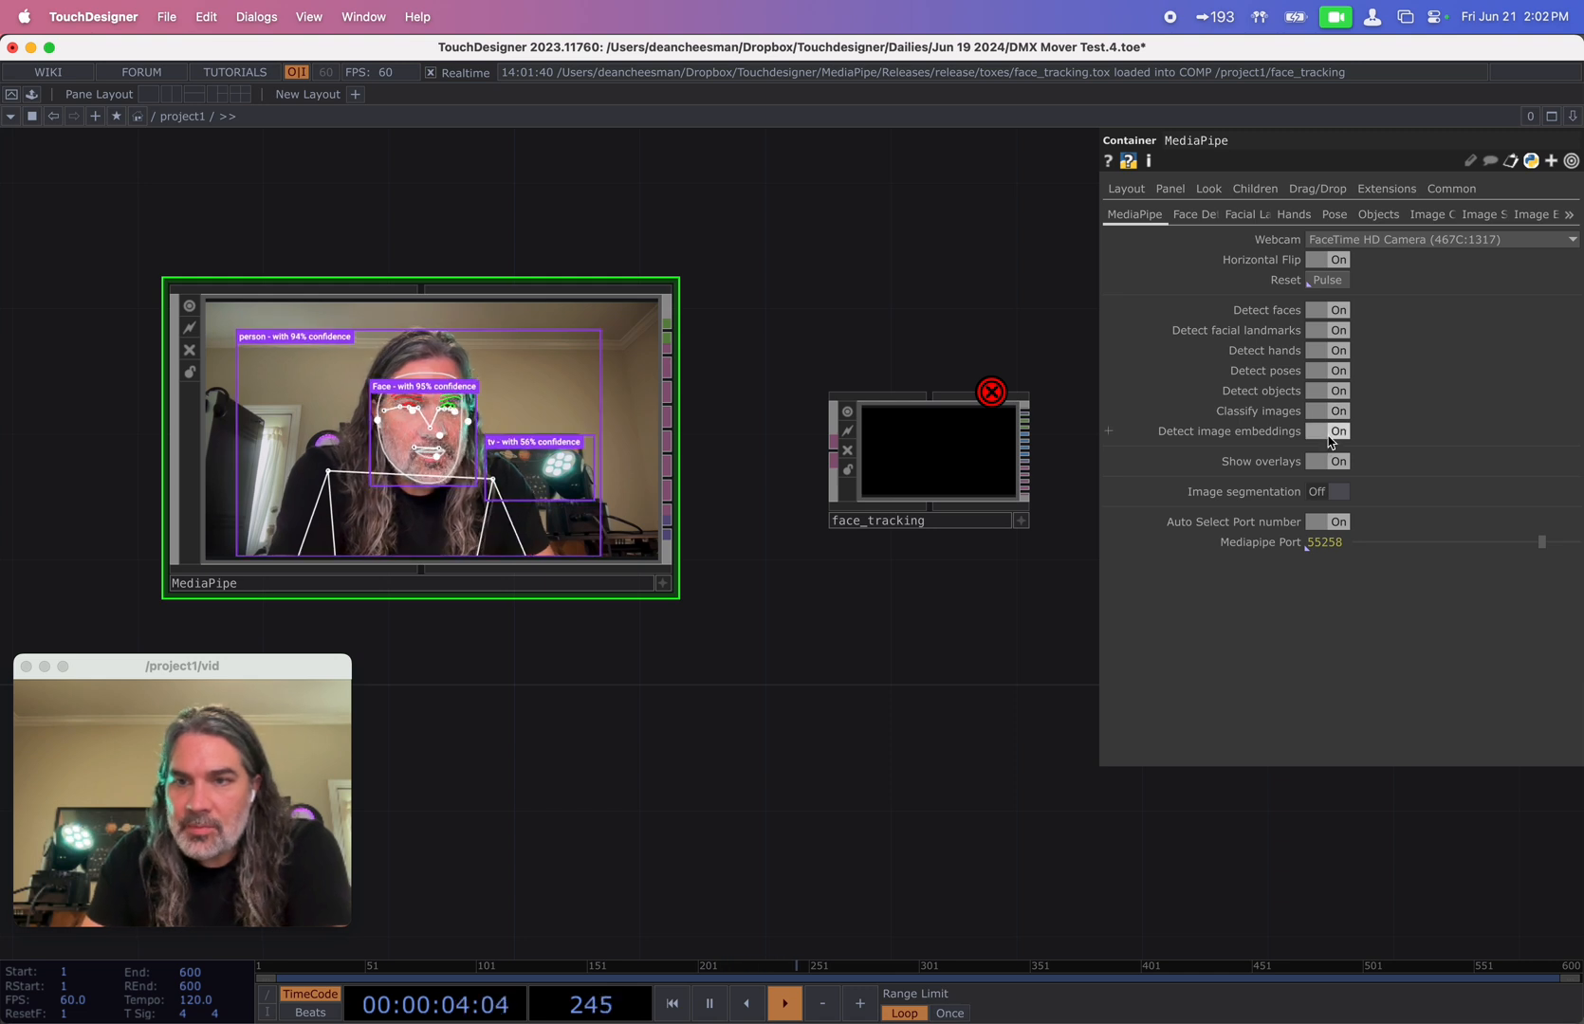
left_click_drag(1331, 435, 1335, 390)
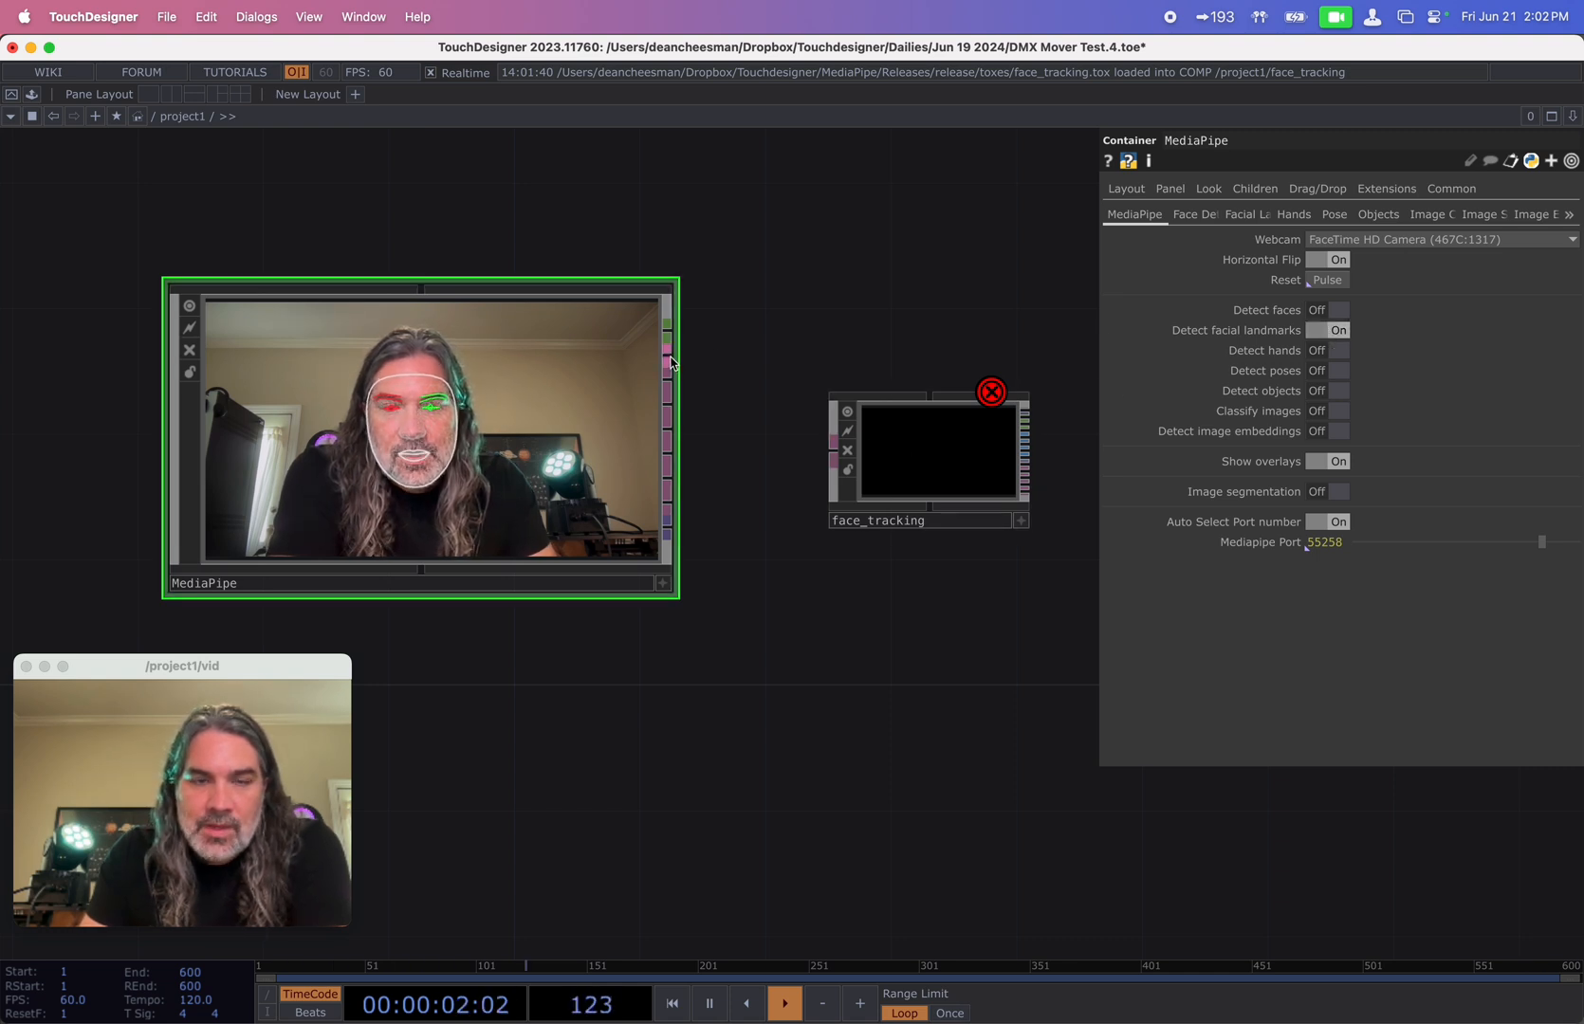
- Connect MediaPipe's third output to the input of the face_tracking component
scroll(671, 362, "up", 1)
left_click_drag(786, 462, 839, 457)
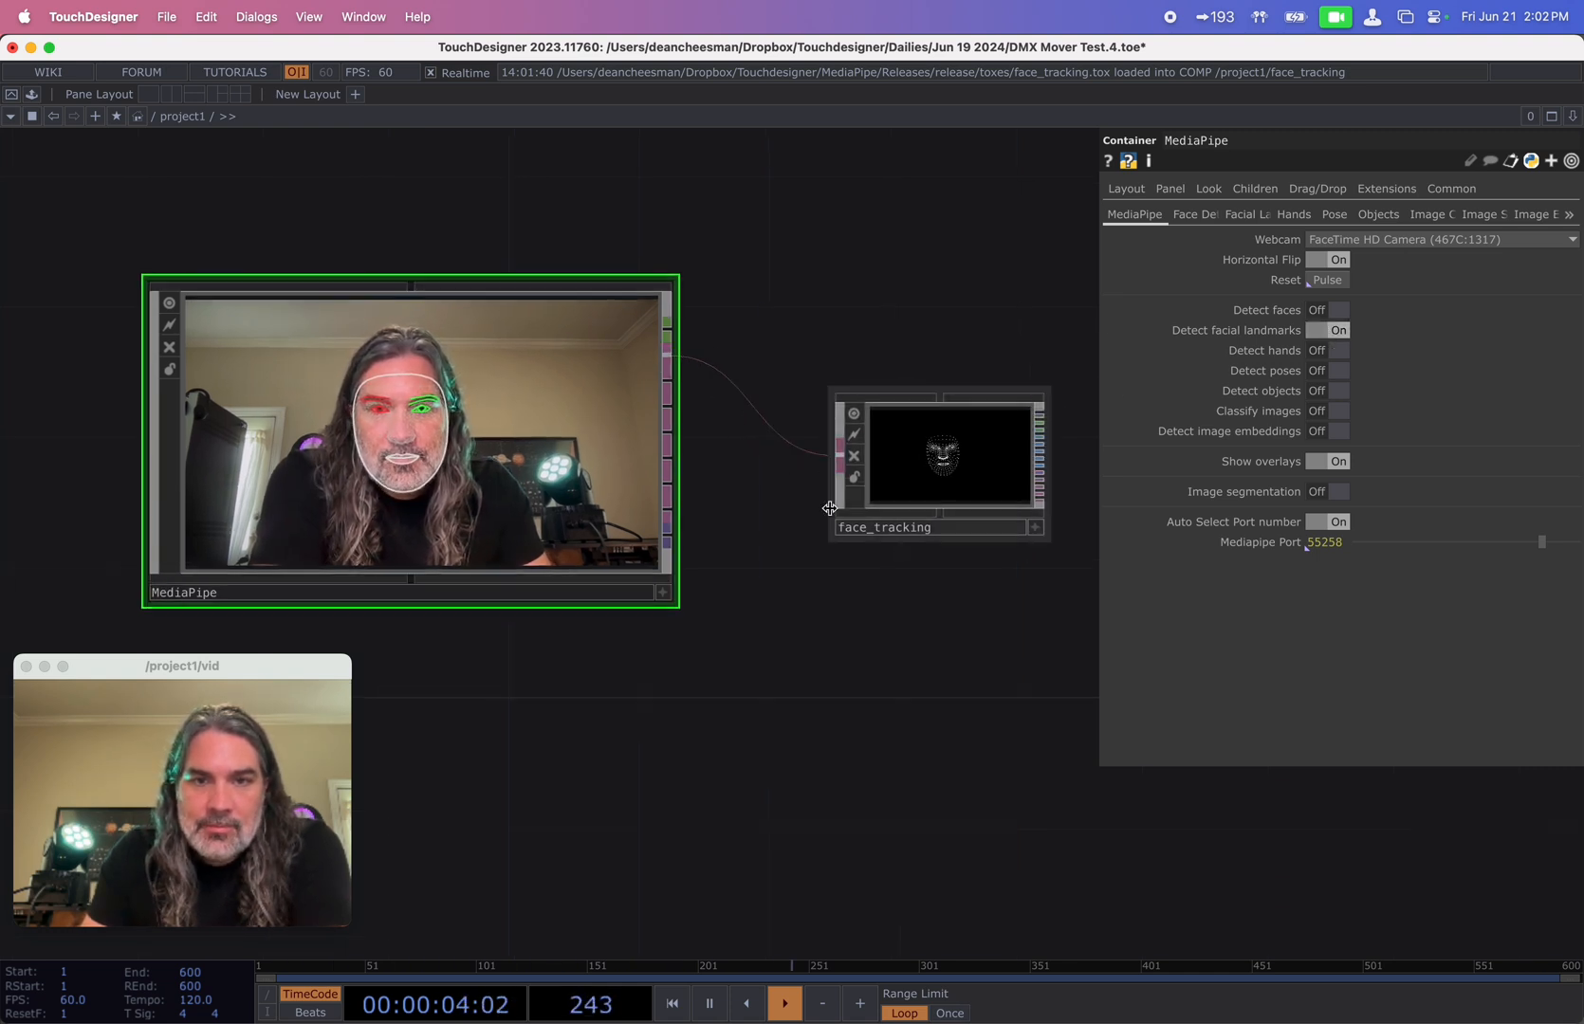
- Examine the wire between MediaPipe and face_tracking and the tracked face points in the face_tracking viewer
left_click_drag(927, 515, 933, 355)
scroll(756, 487, "up", 1)
scroll(706, 358, "up", 1)
scroll(707, 358, "up", 2)
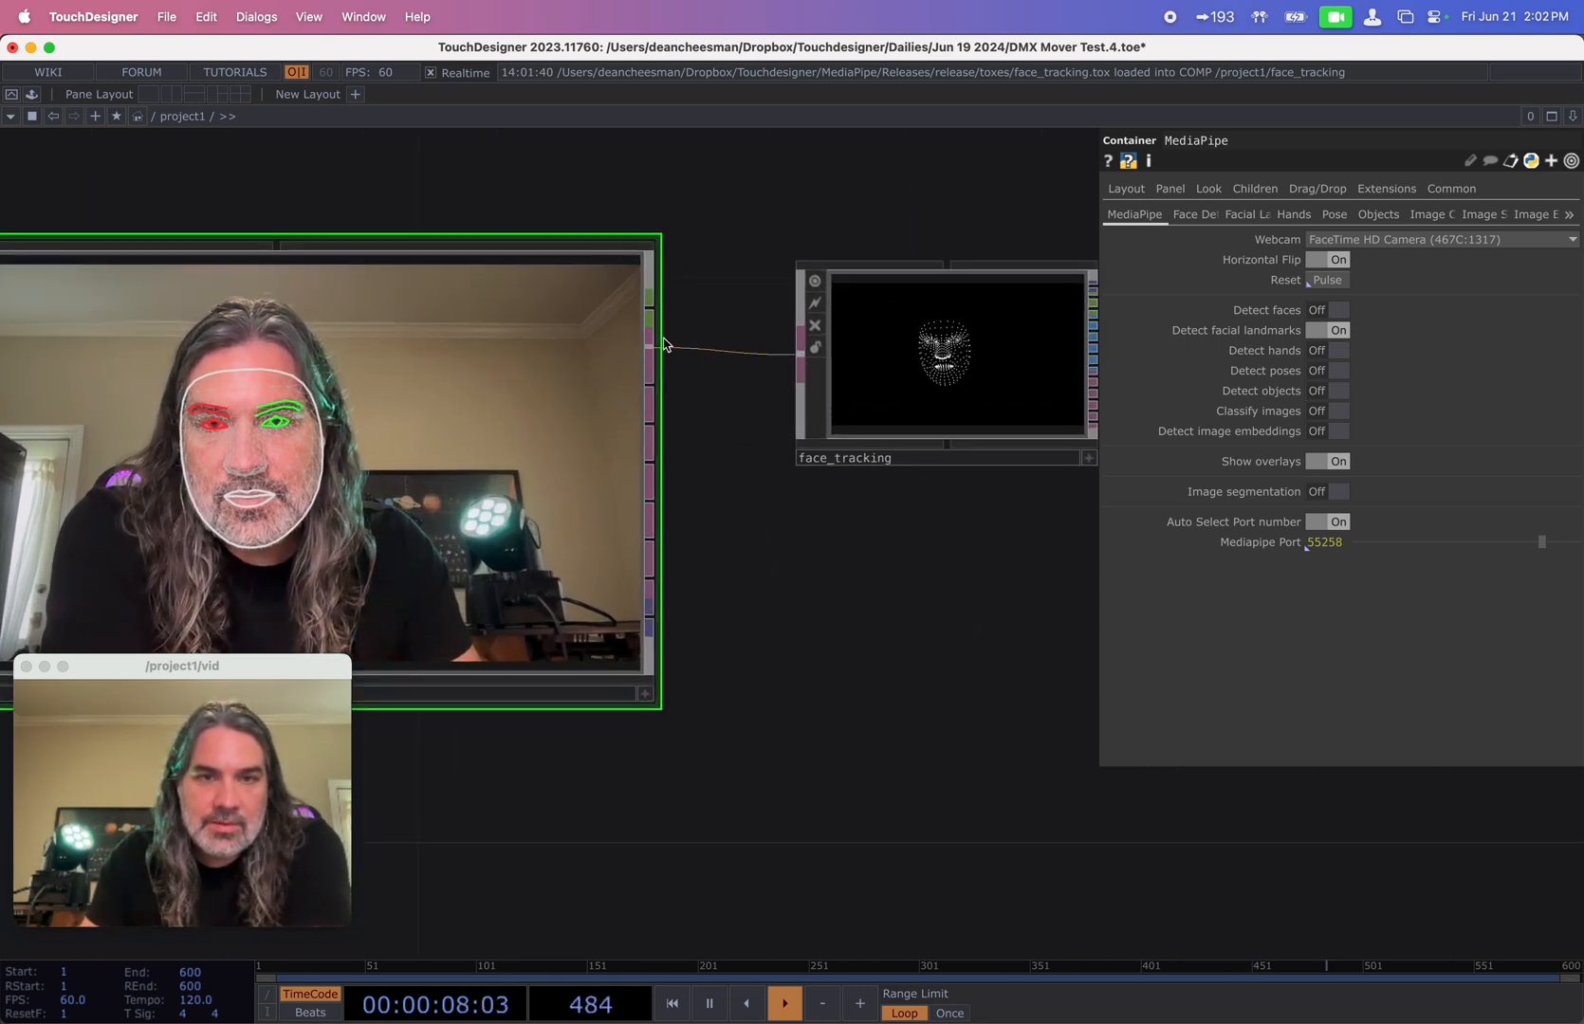
scroll(709, 358, "up", 2)
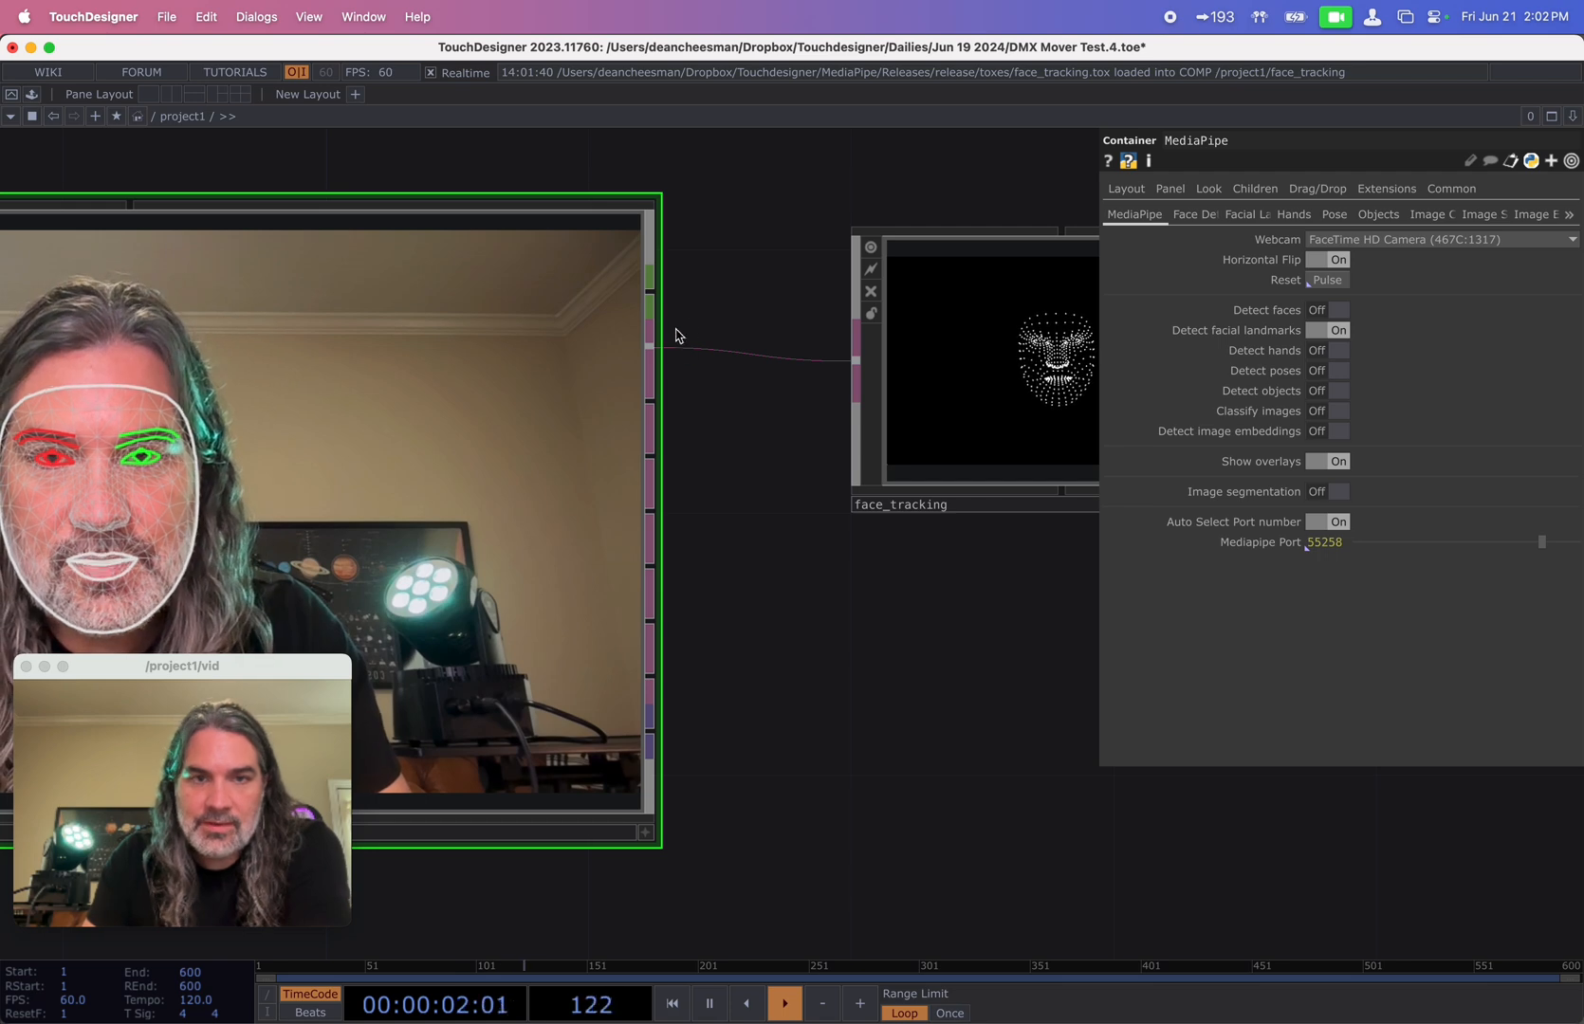
left_click_drag(768, 560, 727, 535)
scroll(726, 535, "down", 2)
left_click_drag(883, 411, 828, 416)
left_click_drag(894, 594, 787, 660)
scroll(825, 485, "up", 5)
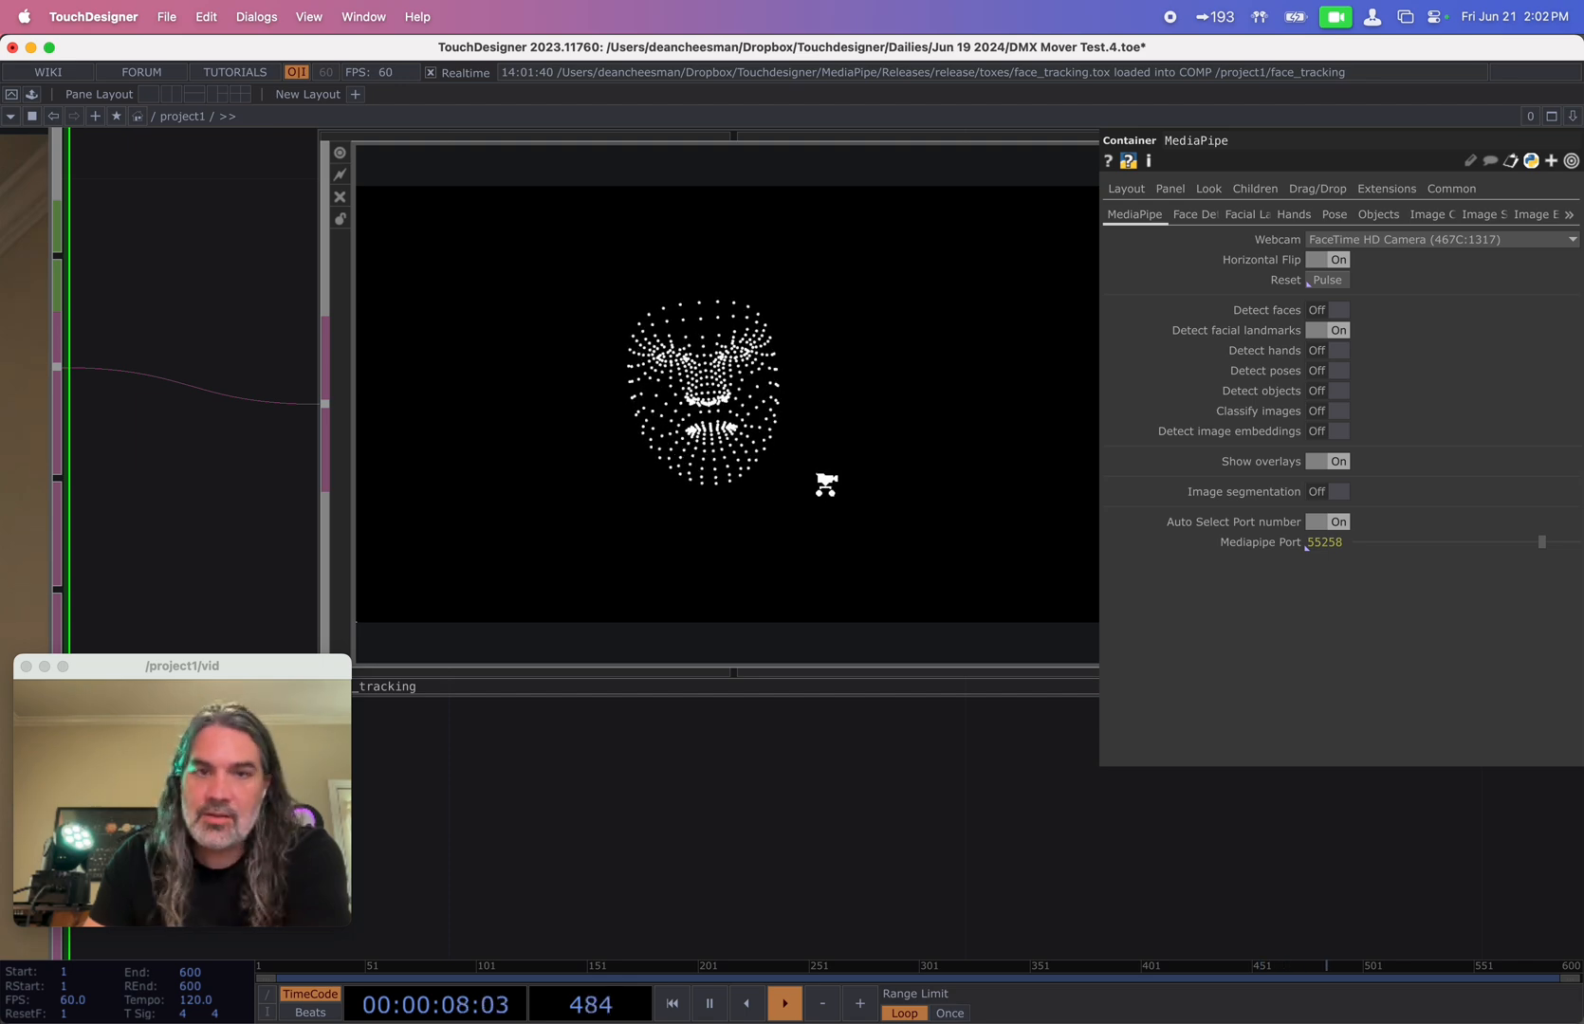
- Add a Null CHOP wired from the first CHOP output of face_tracking and place it beside the component
scroll(825, 485, "down", 5)
left_click_drag(786, 559, 913, 587)
scroll(606, 585, "up", 2)
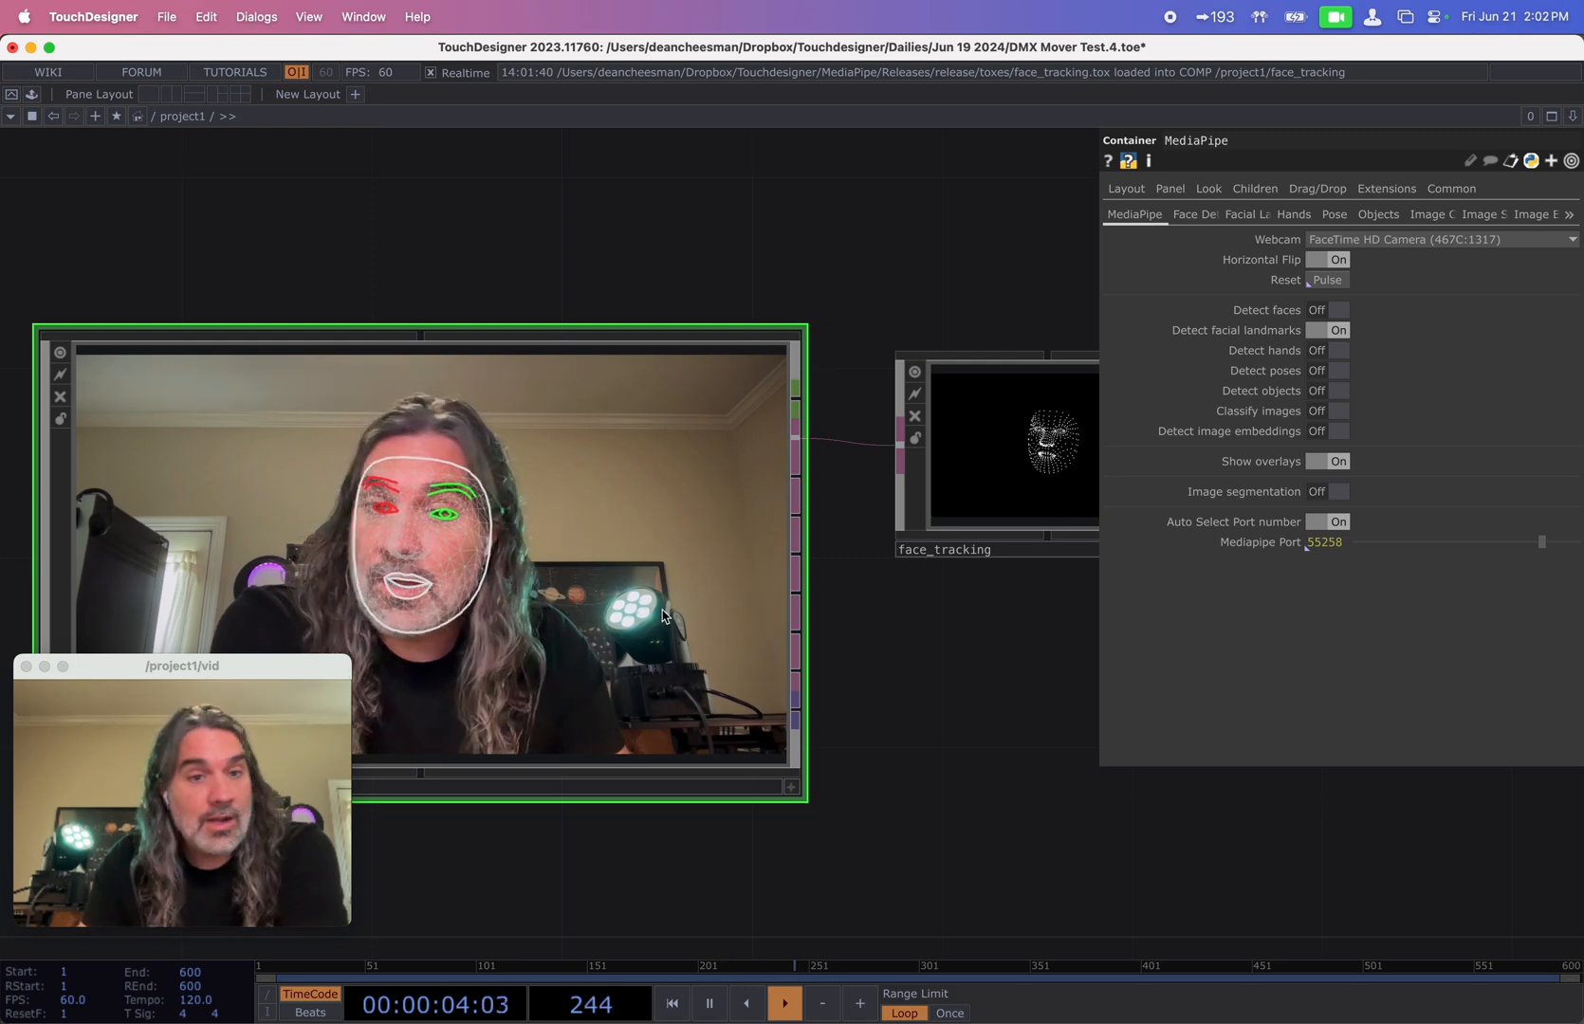
left_click_drag(816, 715, 475, 714)
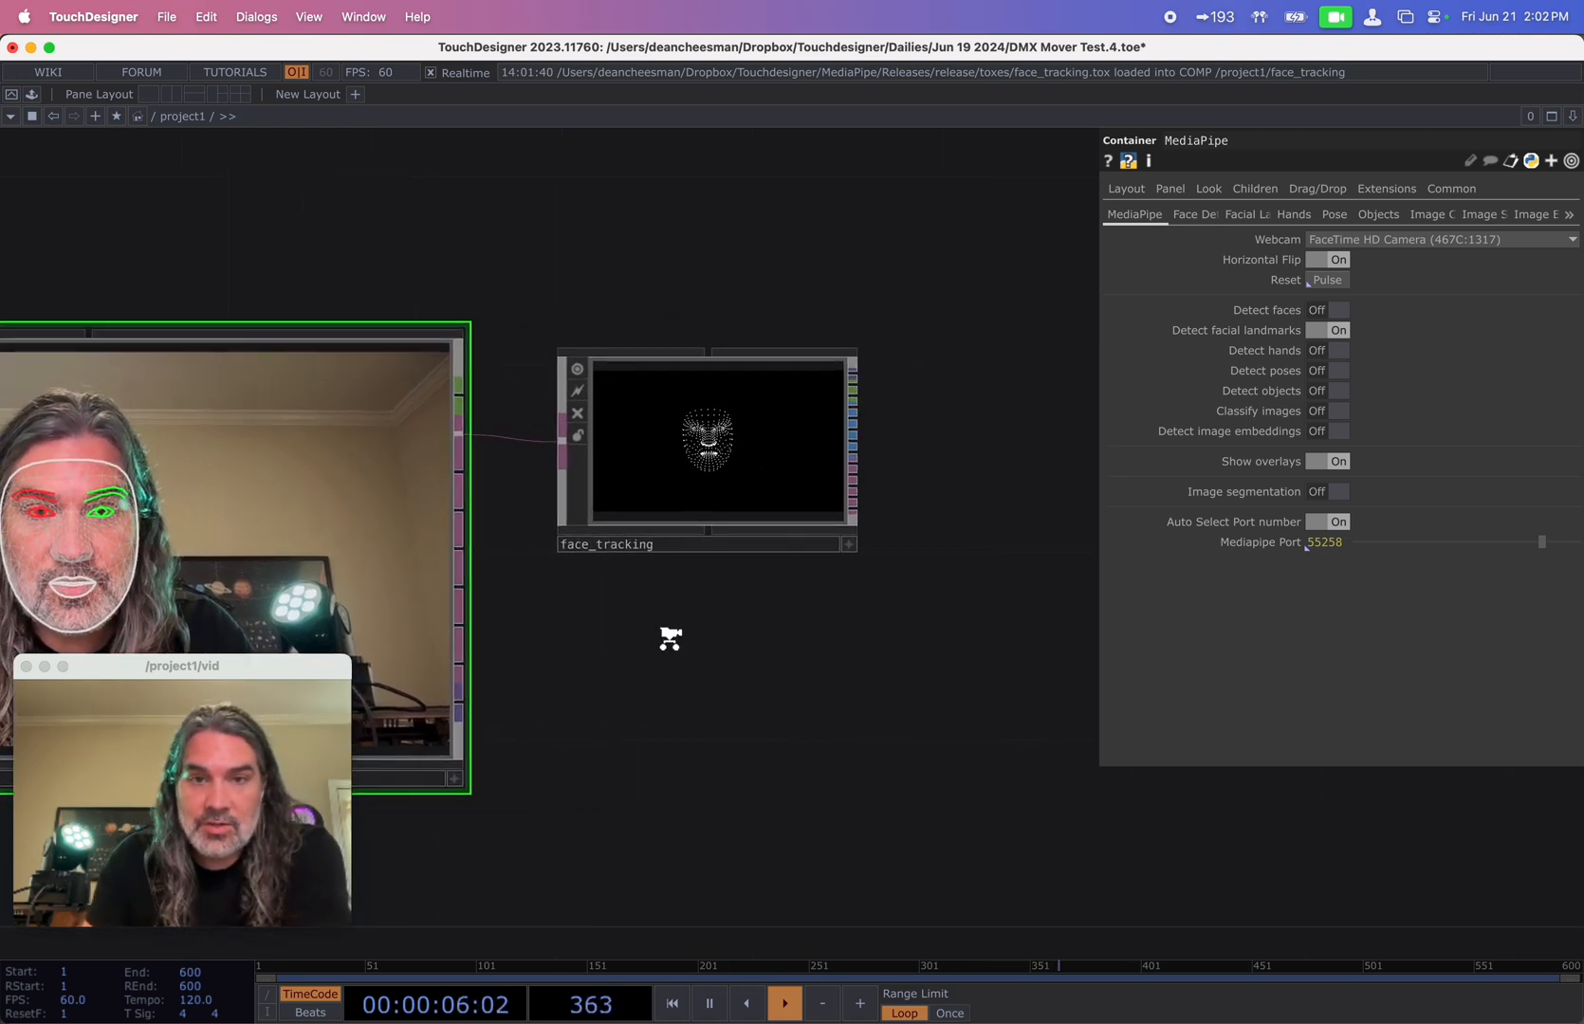
scroll(668, 641, "down", 2)
left_click_drag(753, 693, 729, 590)
scroll(728, 590, "down", 2)
scroll(728, 590, "up", 2)
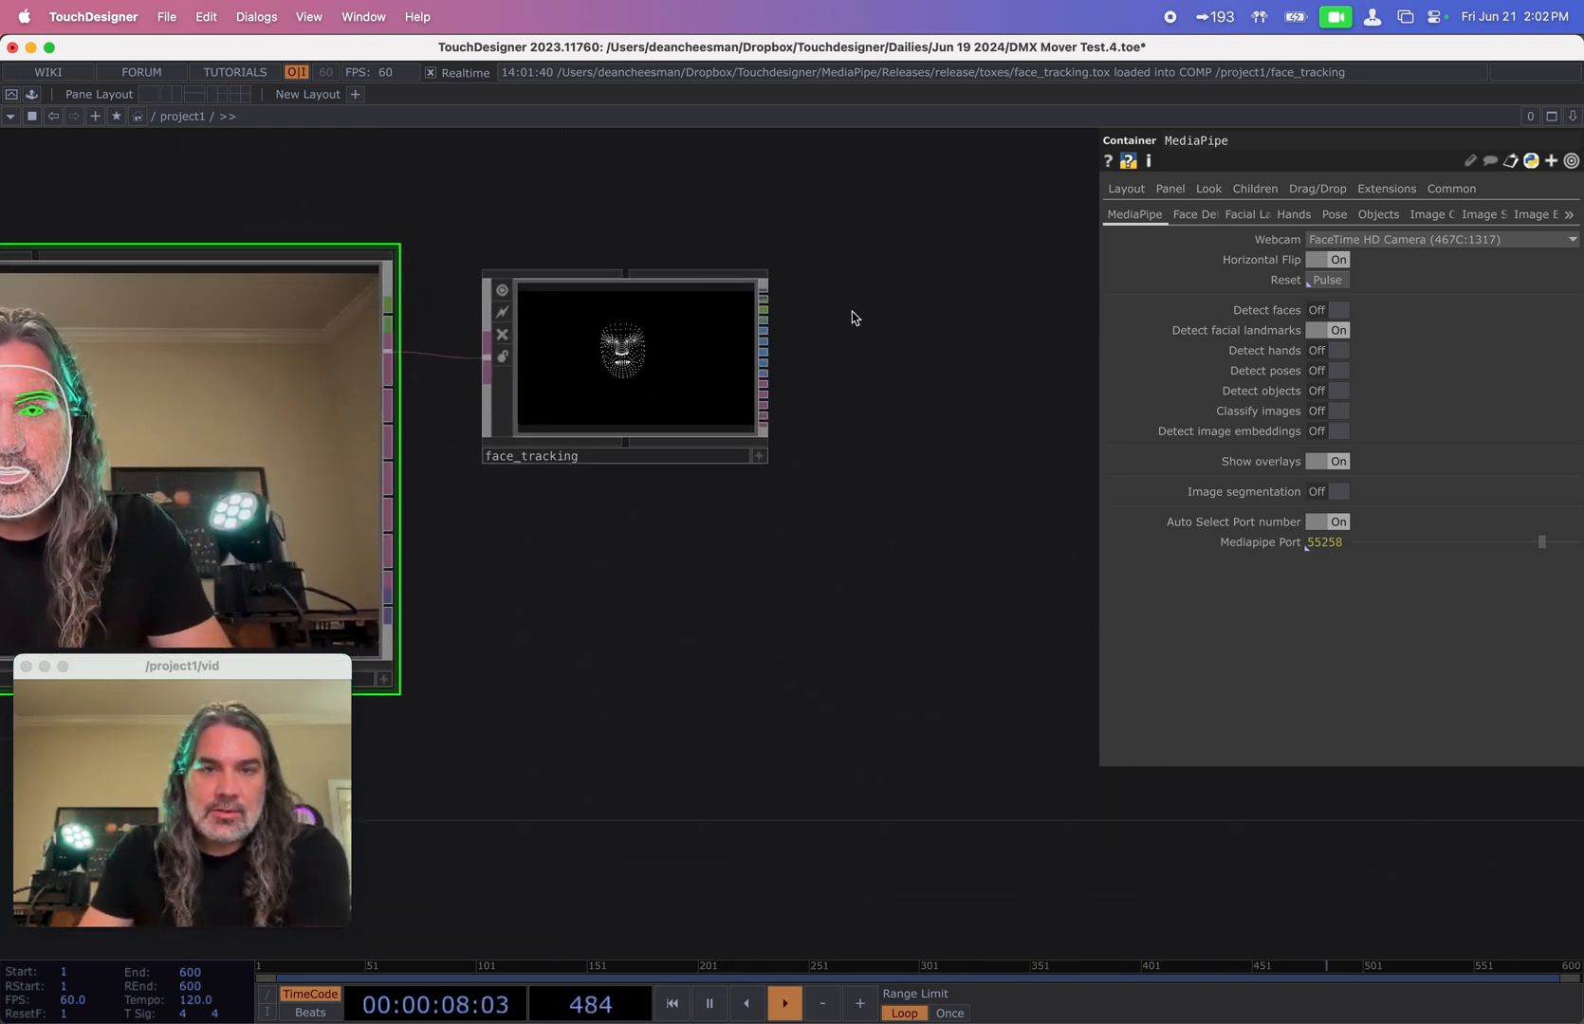
left_click_drag(852, 318, 795, 462)
scroll(796, 465, "up", 3)
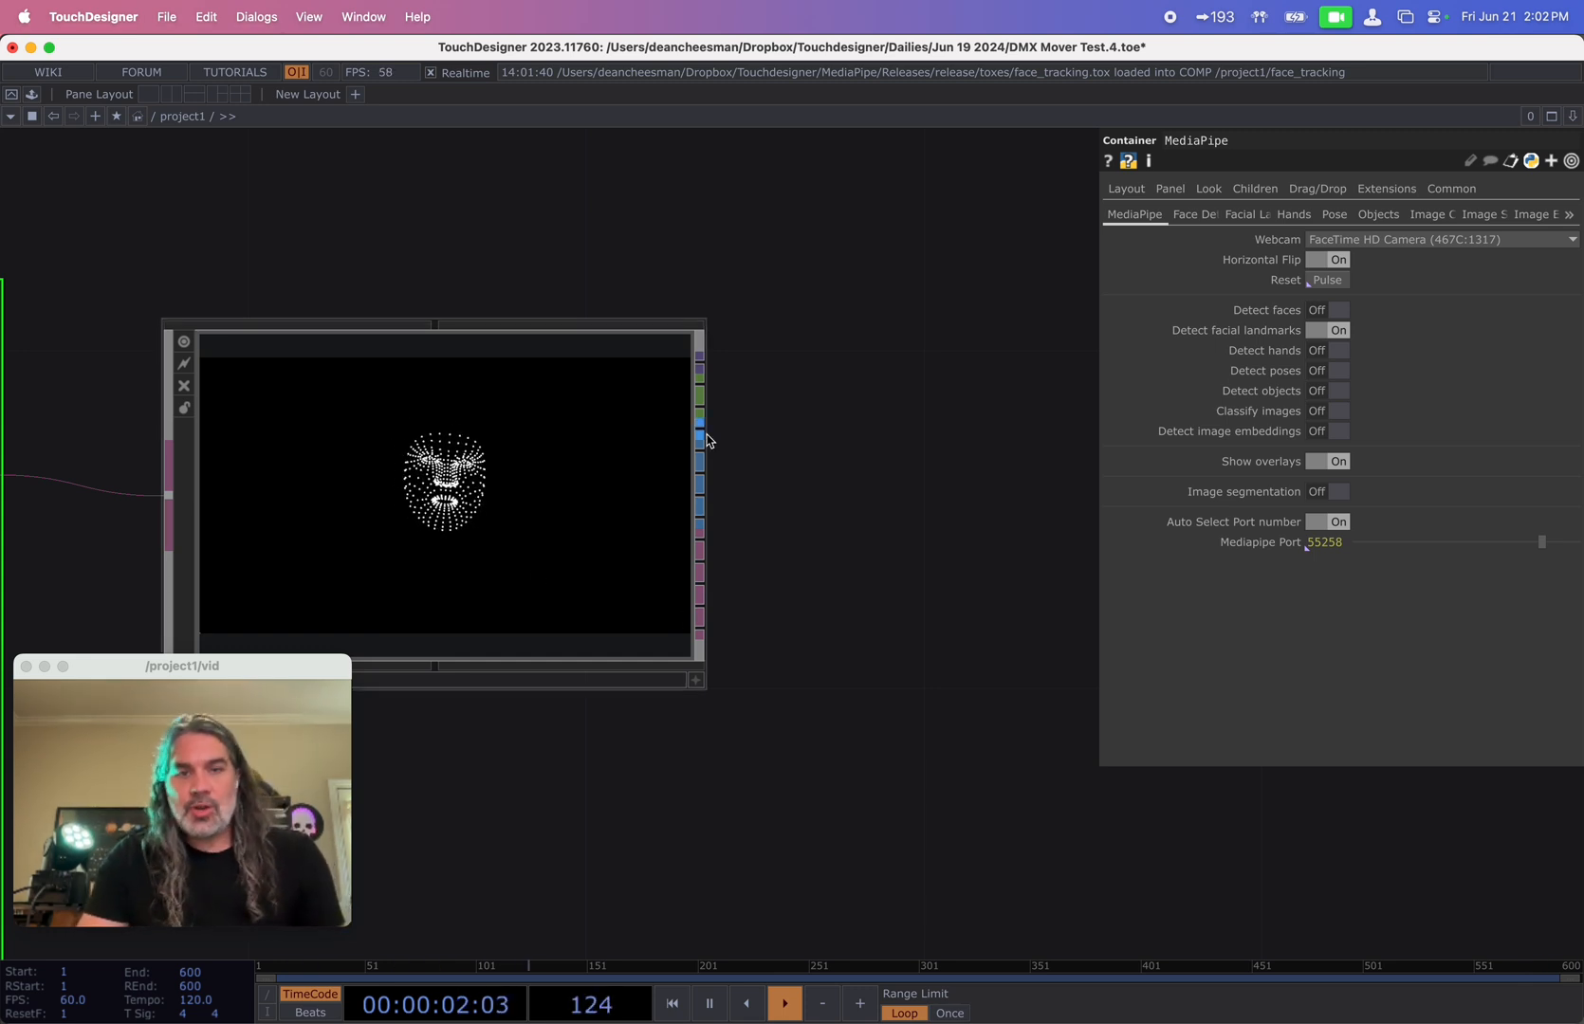
left_click(801, 372)
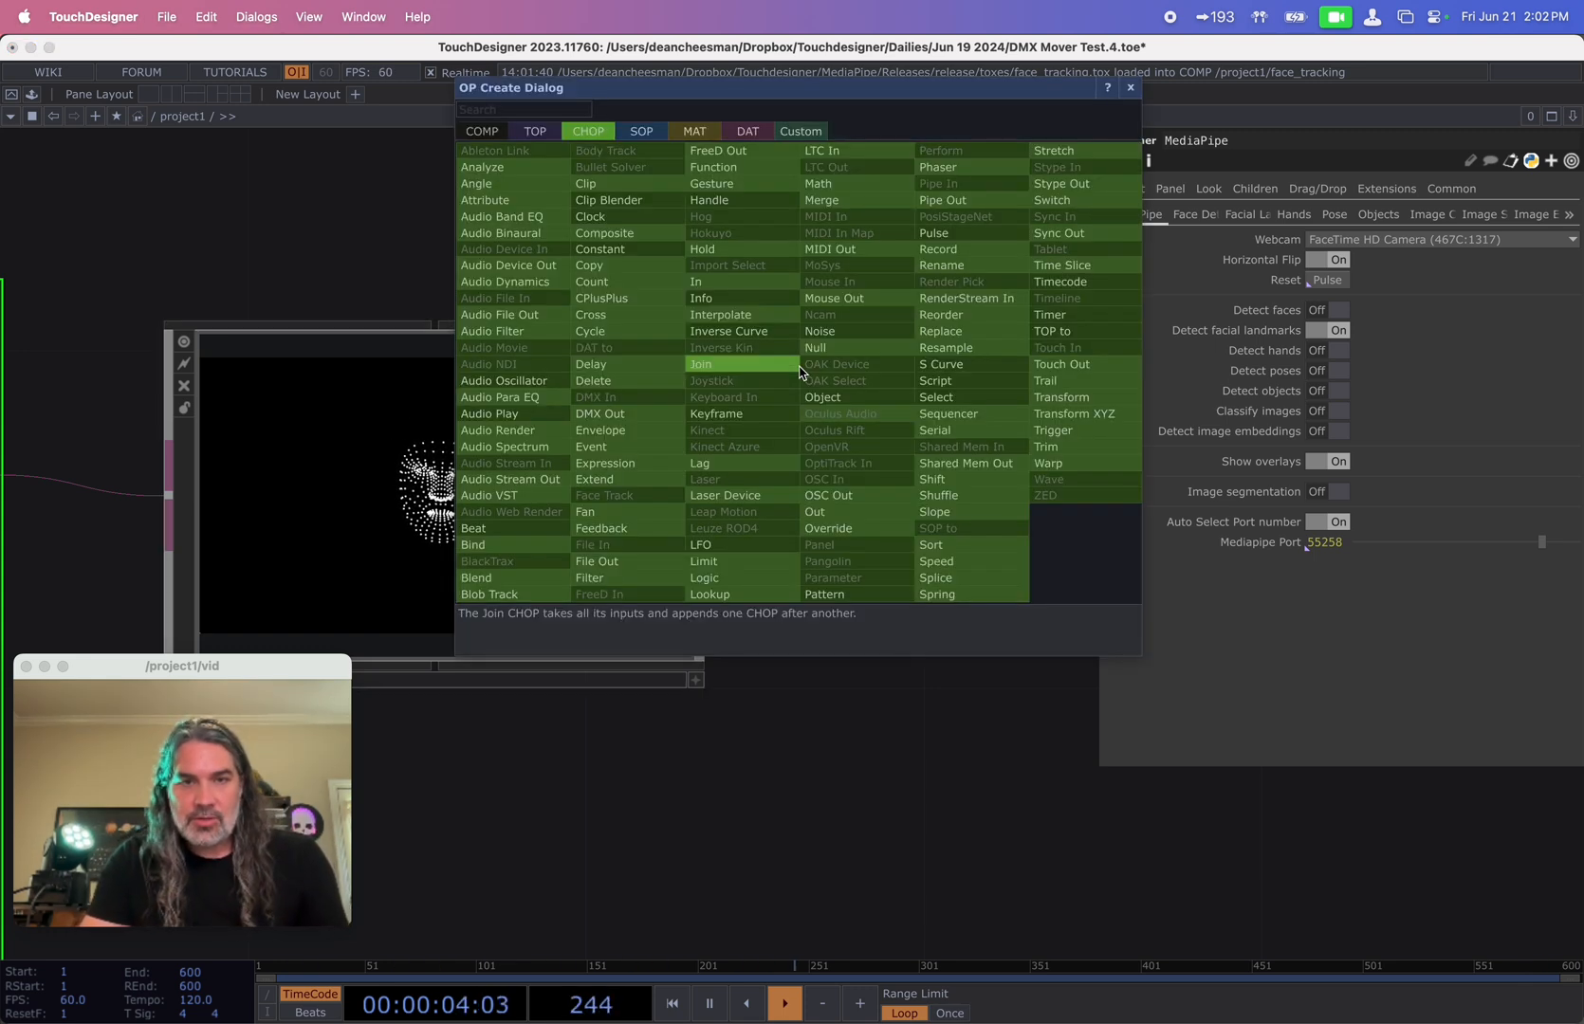
left_click(833, 348)
left_click(1007, 343)
scroll(908, 689, "right", 5)
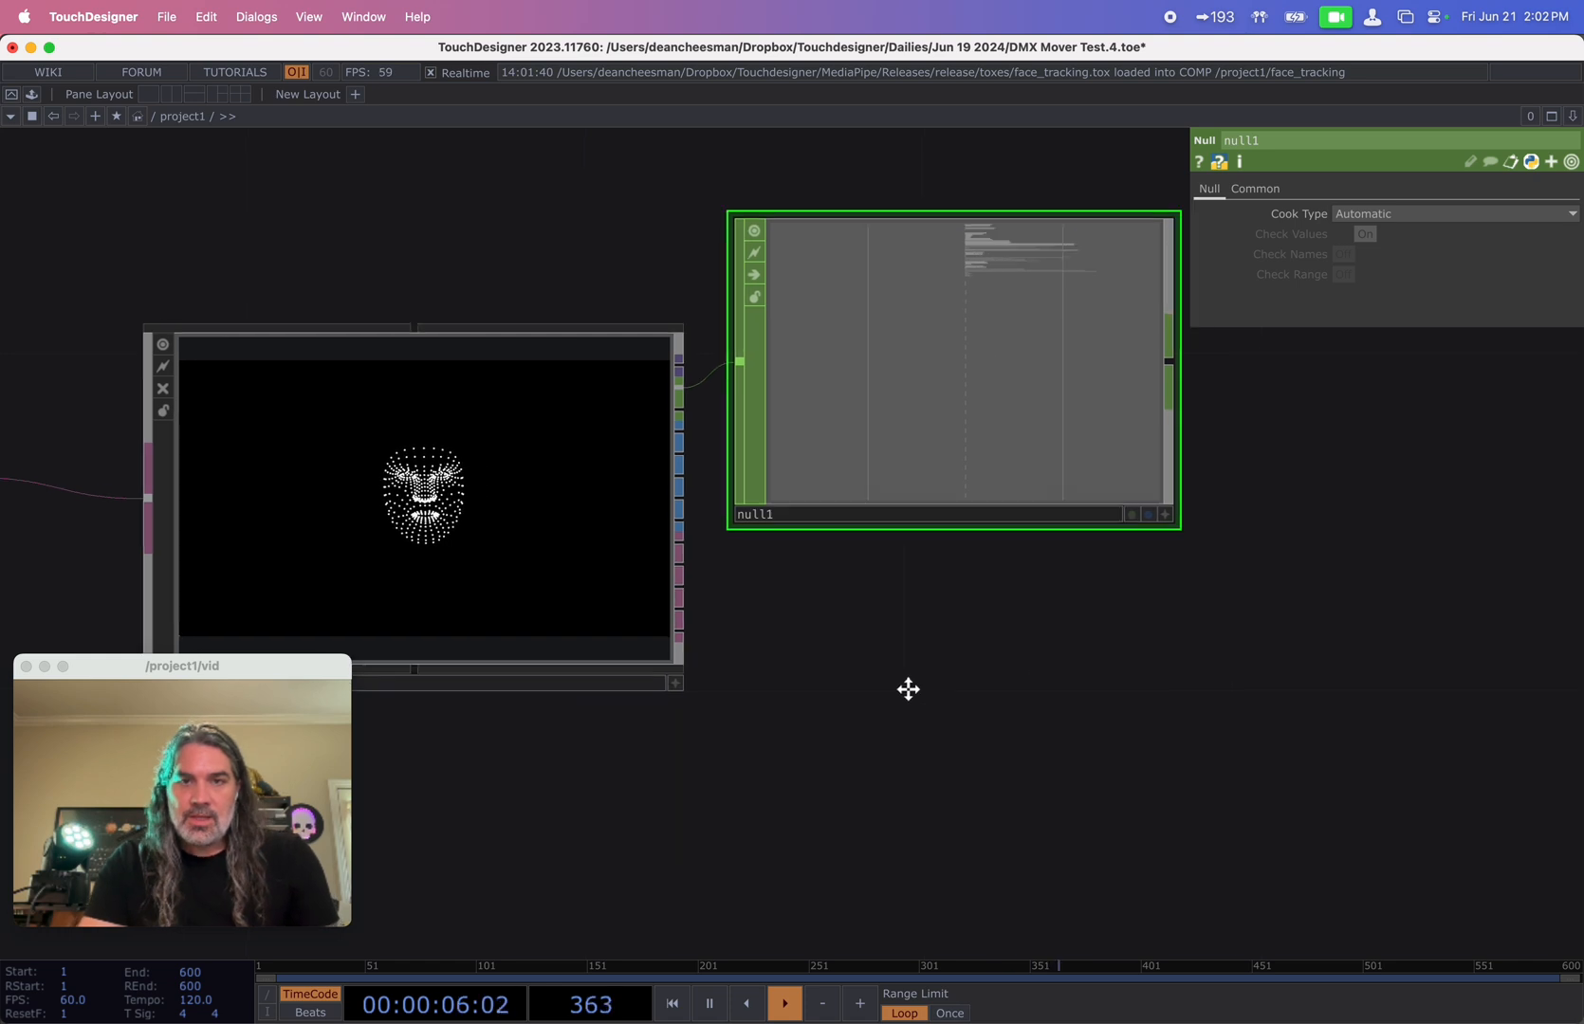
- Examine the wire from face_tracking's CHOP output and the channel bars in the Null CHOP viewer
scroll(558, 417, "up", 5)
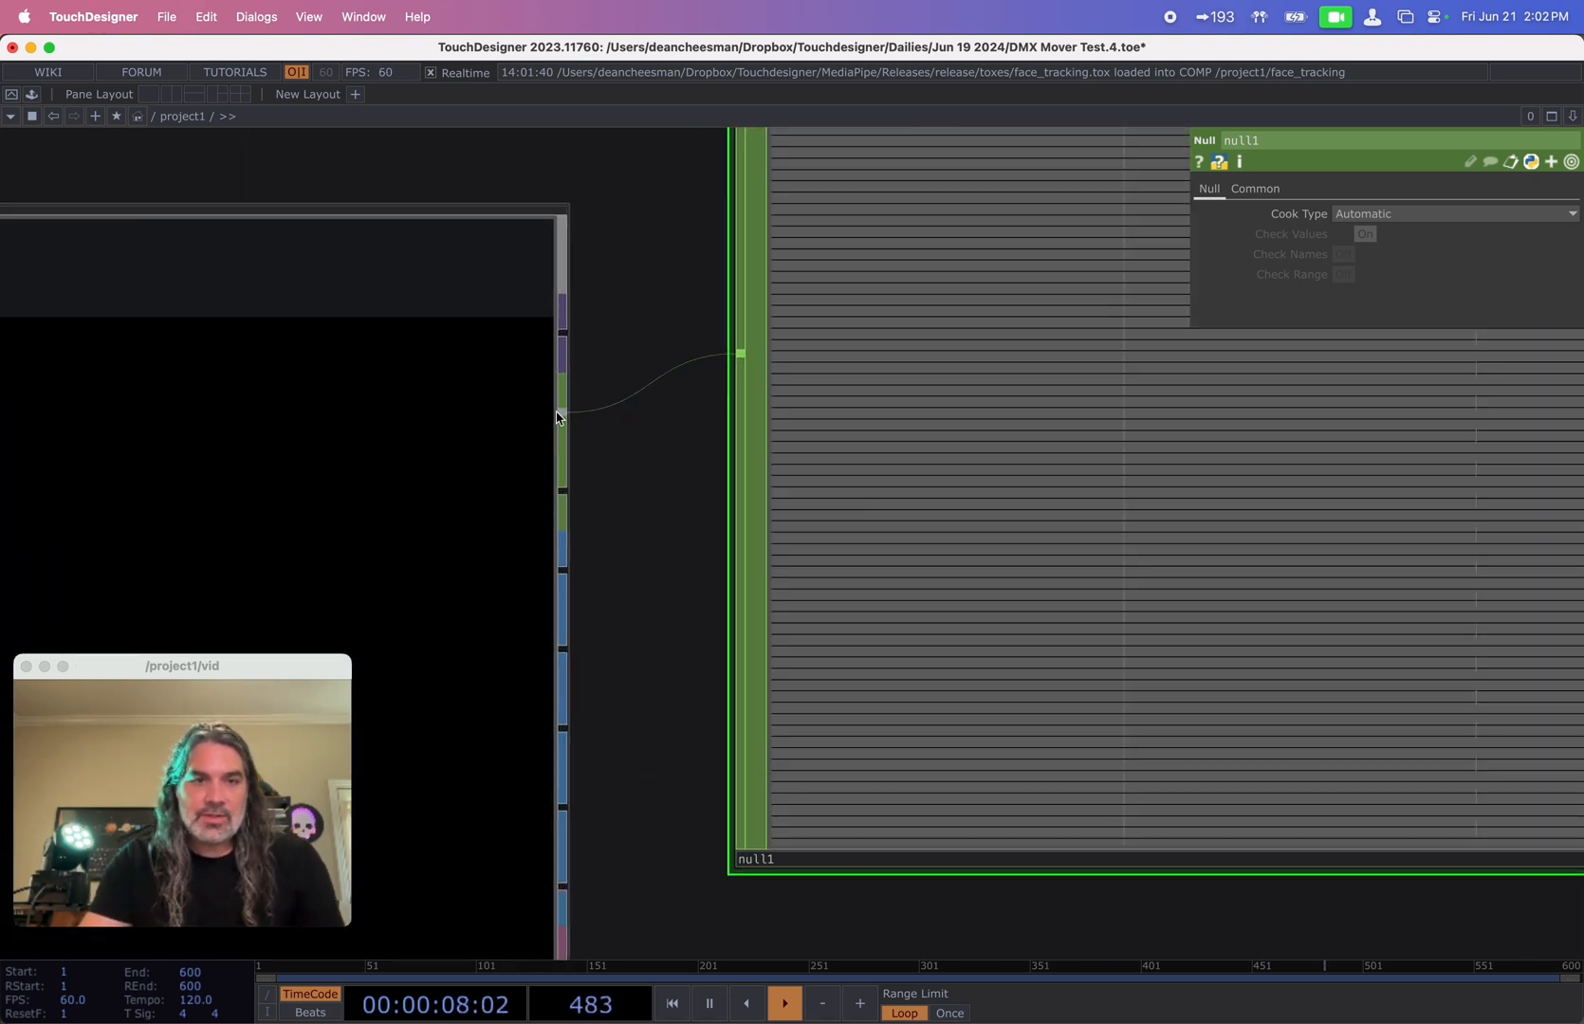
scroll(784, 500, "down", 10)
scroll(934, 477, "up", 5)
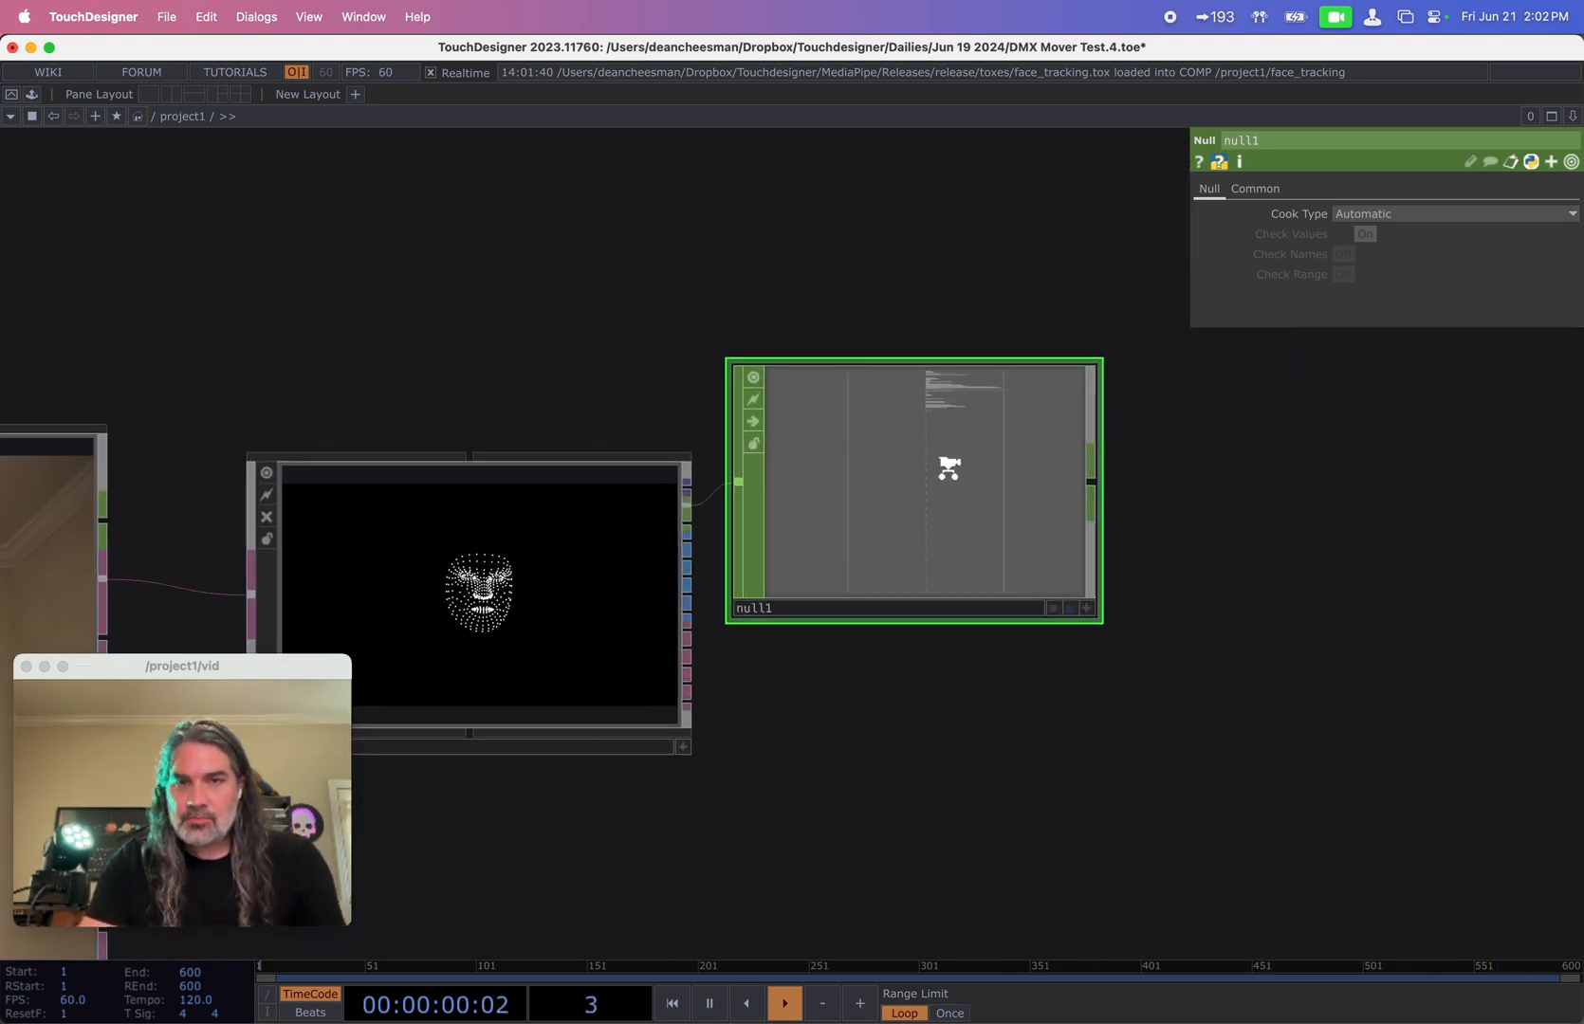
scroll(948, 467, "up", 2)
scroll(878, 479, "down", 6)
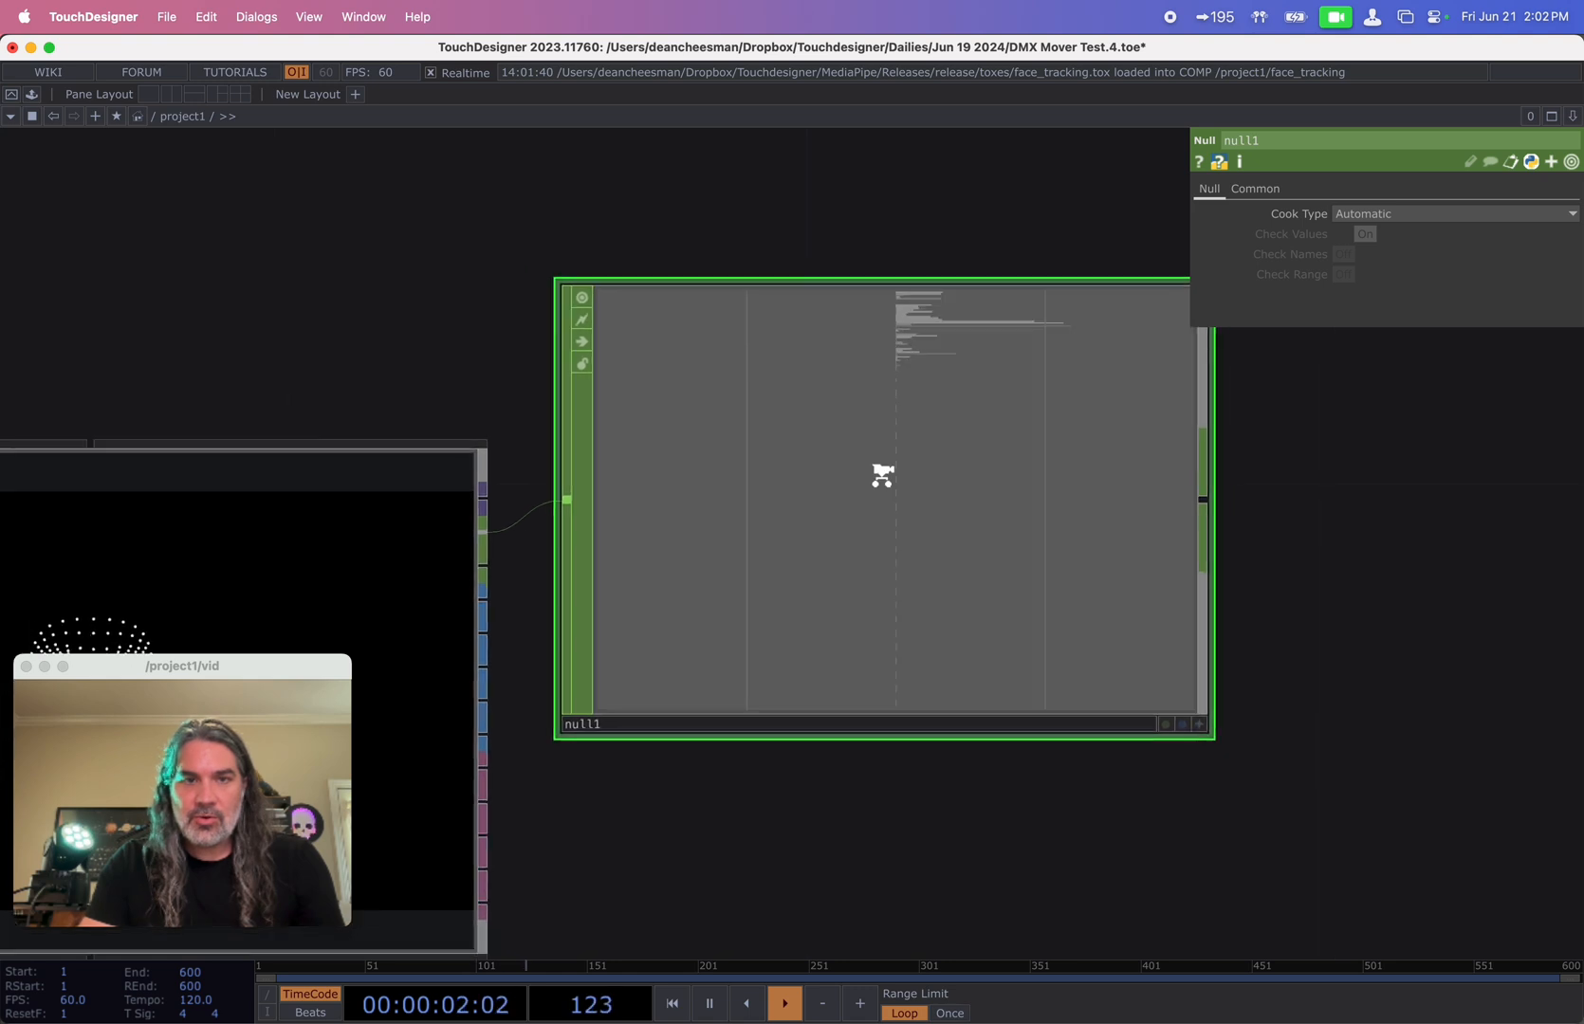
scroll(882, 470, "up", 4)
scroll(877, 456, "up", 4)
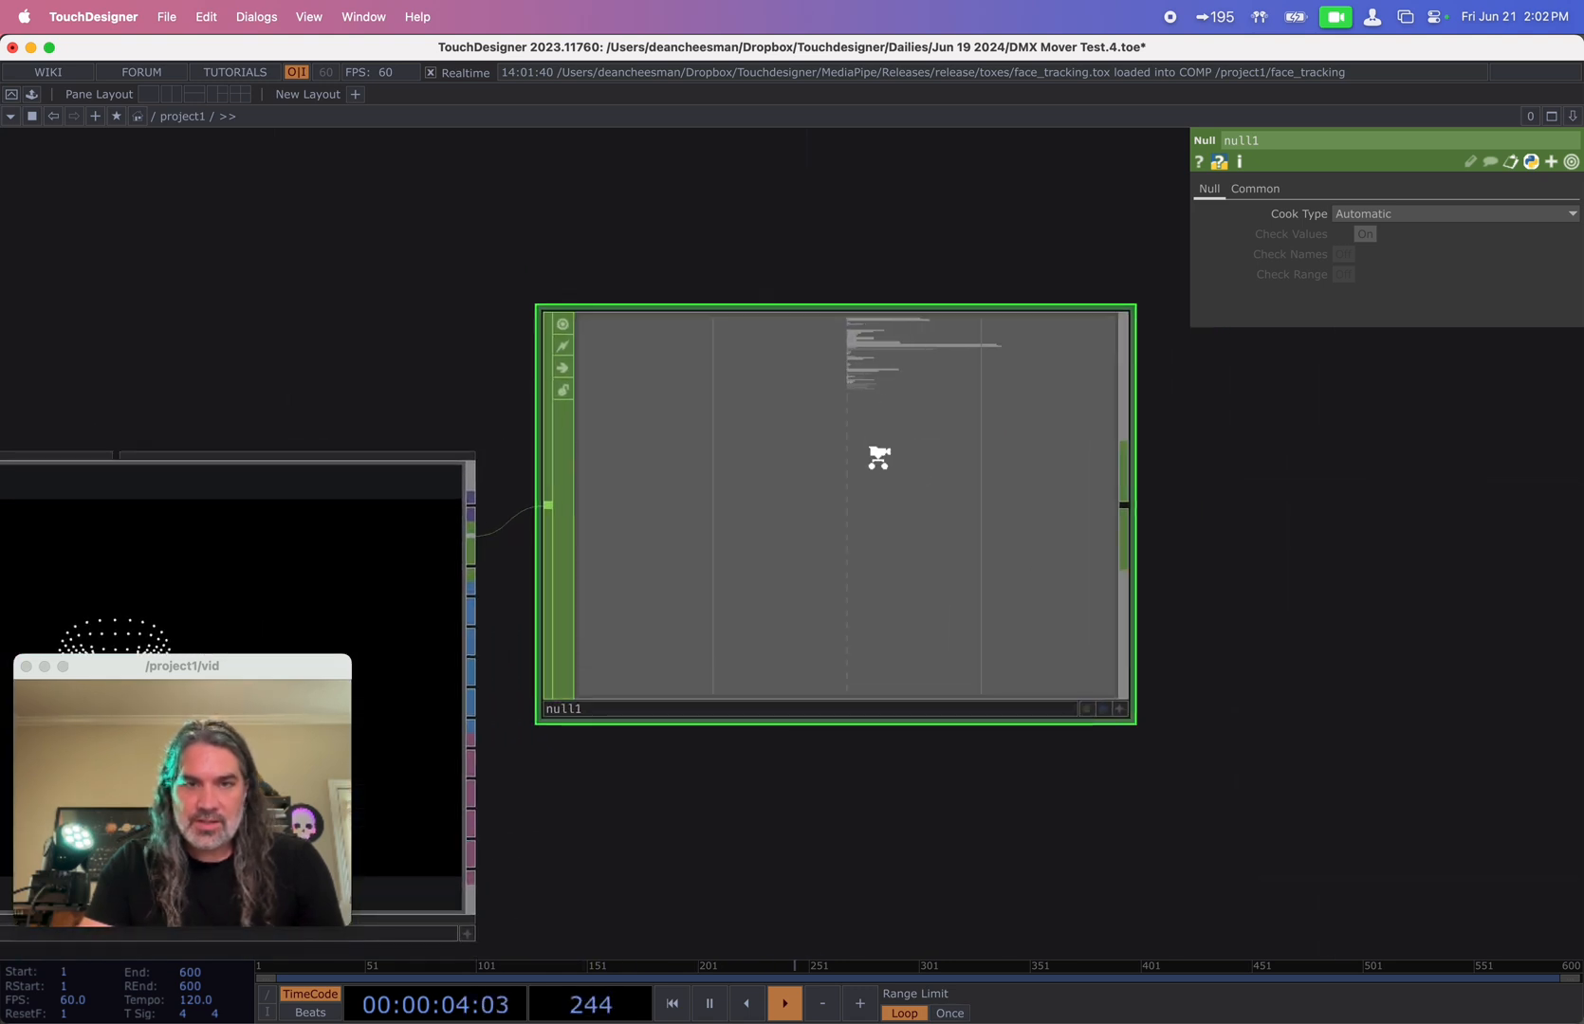
scroll(881, 464, "down", 1)
left_click_drag(916, 775, 1106, 704)
scroll(1106, 703, "down", 4)
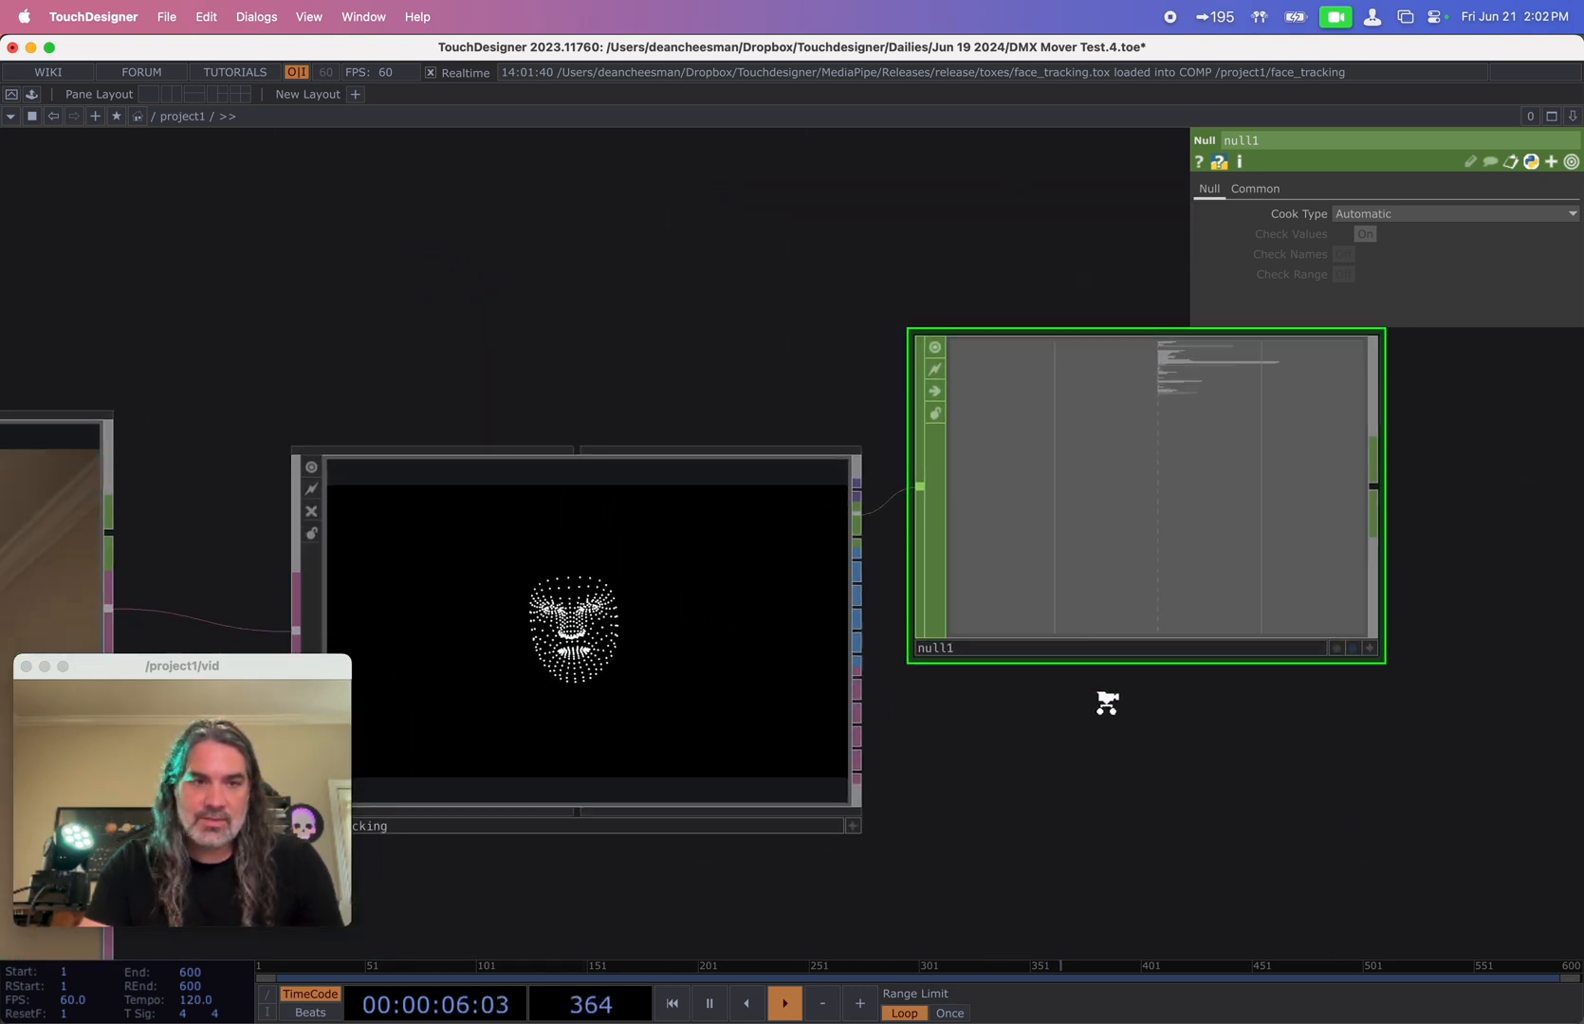
- Set MediaPipe's Max Number of Faces for facial landmarks to 1
left_click_drag(689, 325, 870, 336)
left_click(823, 576)
left_click_drag(698, 389, 1084, 340)
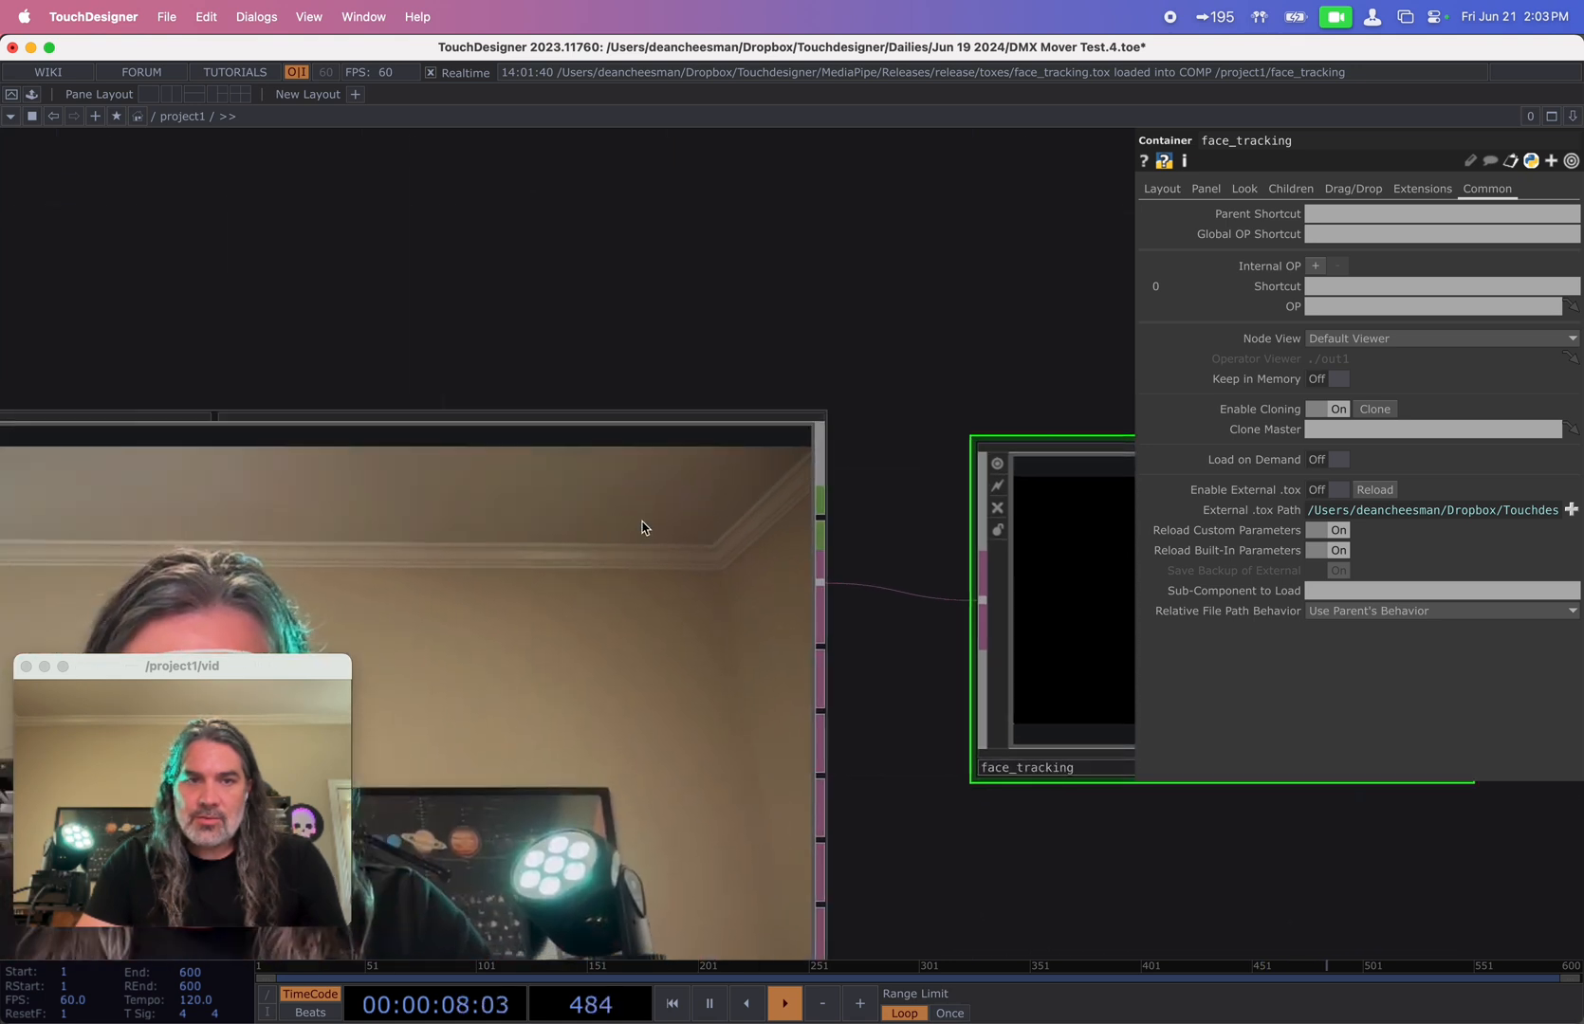
left_click(645, 527)
left_click(1202, 218)
left_click(1252, 216)
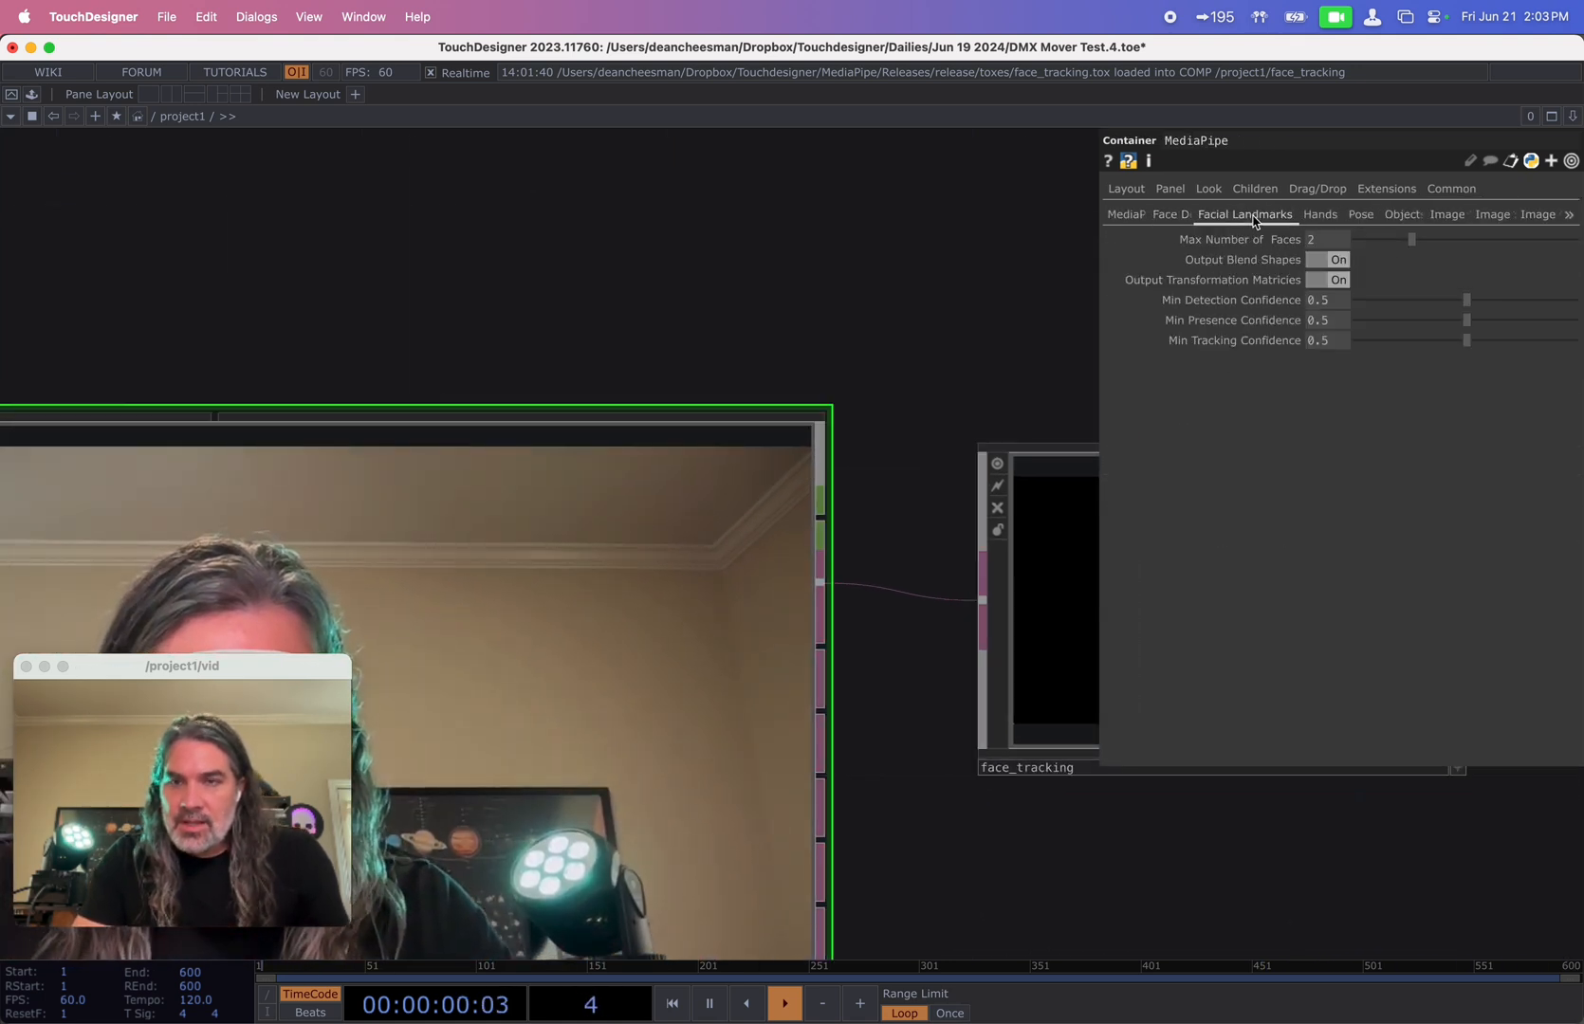
scroll(813, 265, "down", 5)
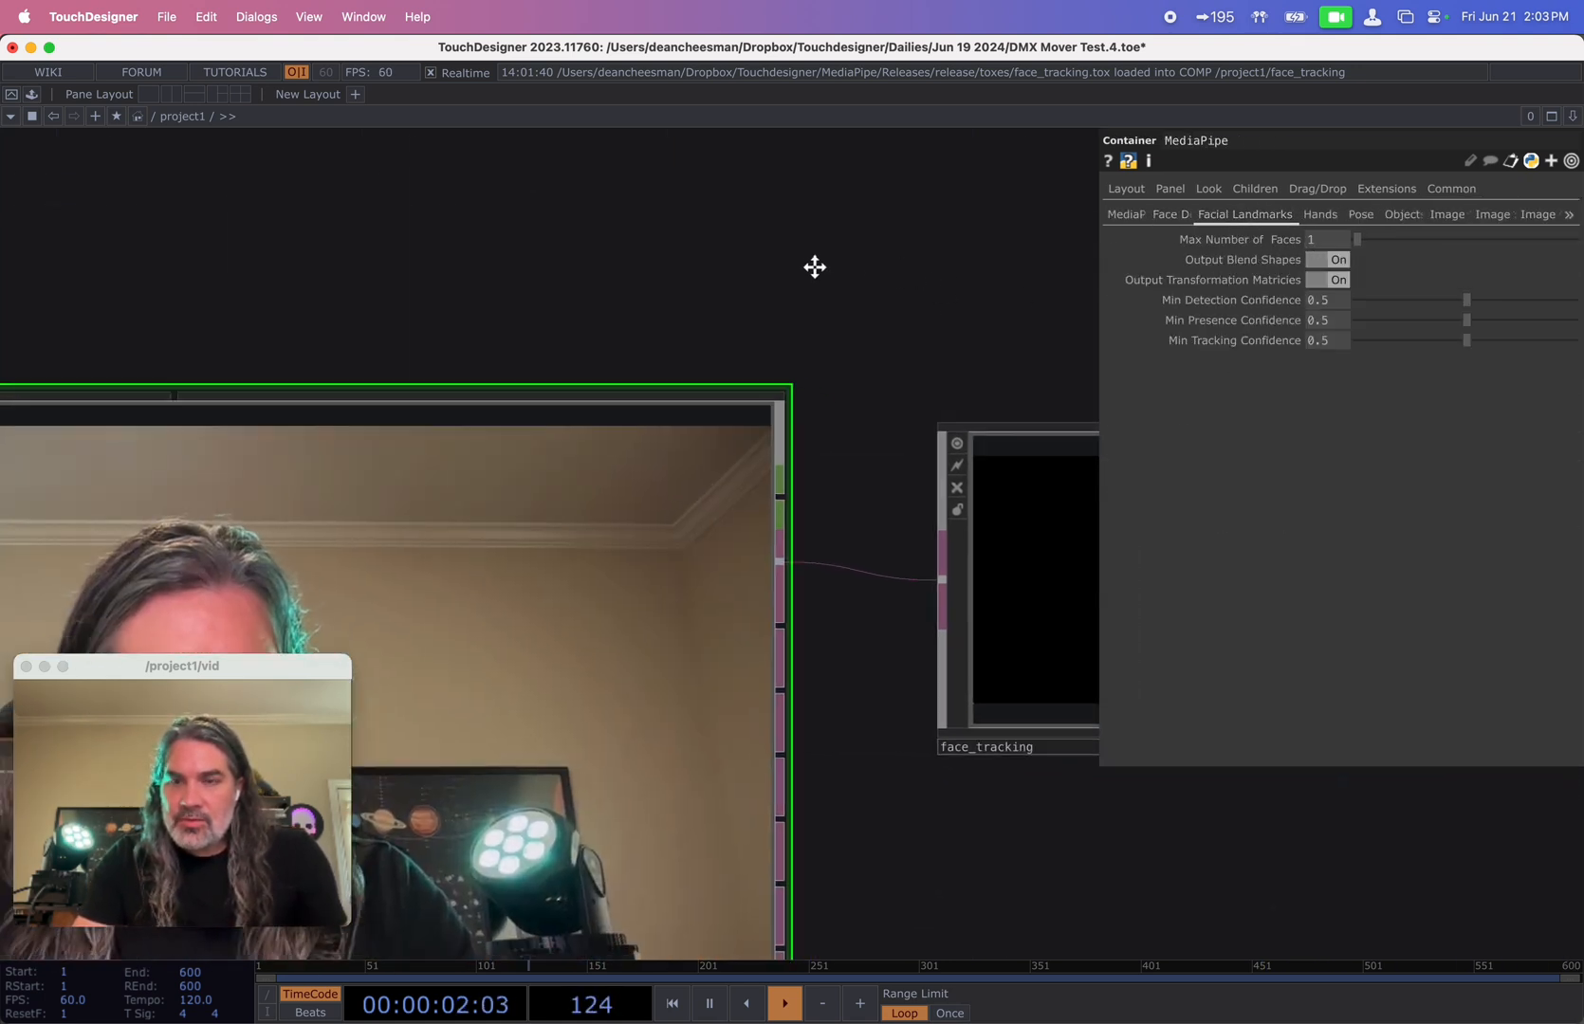
- Add a Select CHOP after null1, wired from null1's output
left_click_drag(897, 242, 577, 282)
scroll(684, 315, "up", 3)
scroll(728, 430, "up", 2)
left_click_drag(873, 616, 756, 615)
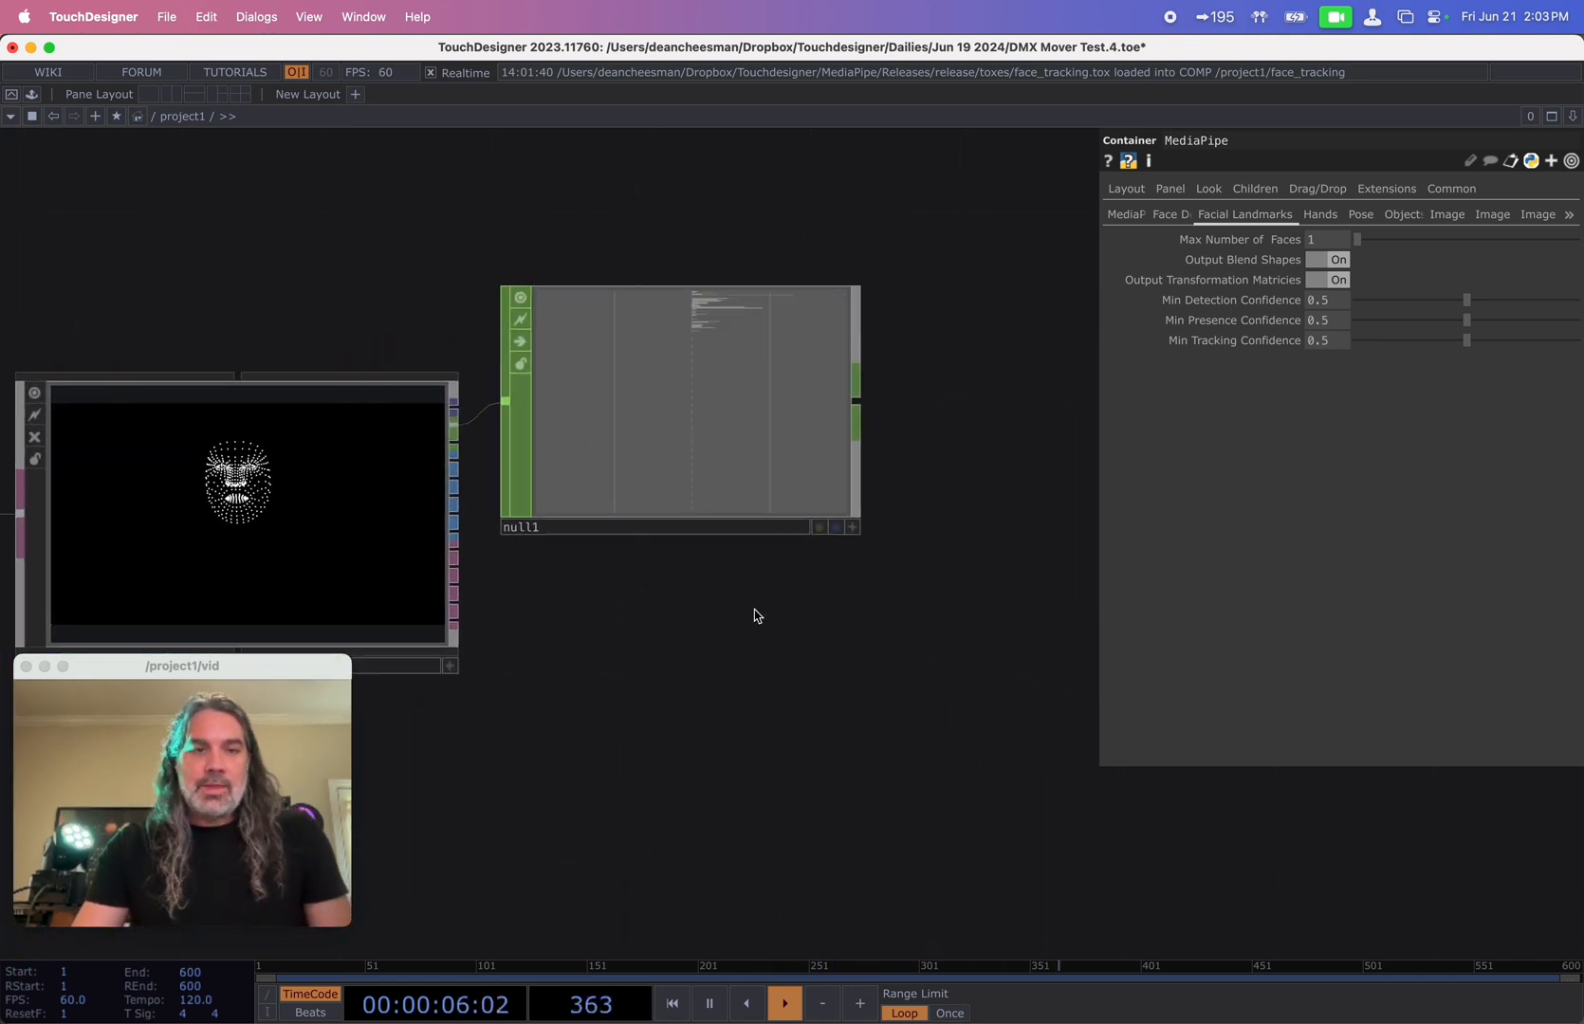
left_click_drag(856, 596, 748, 625)
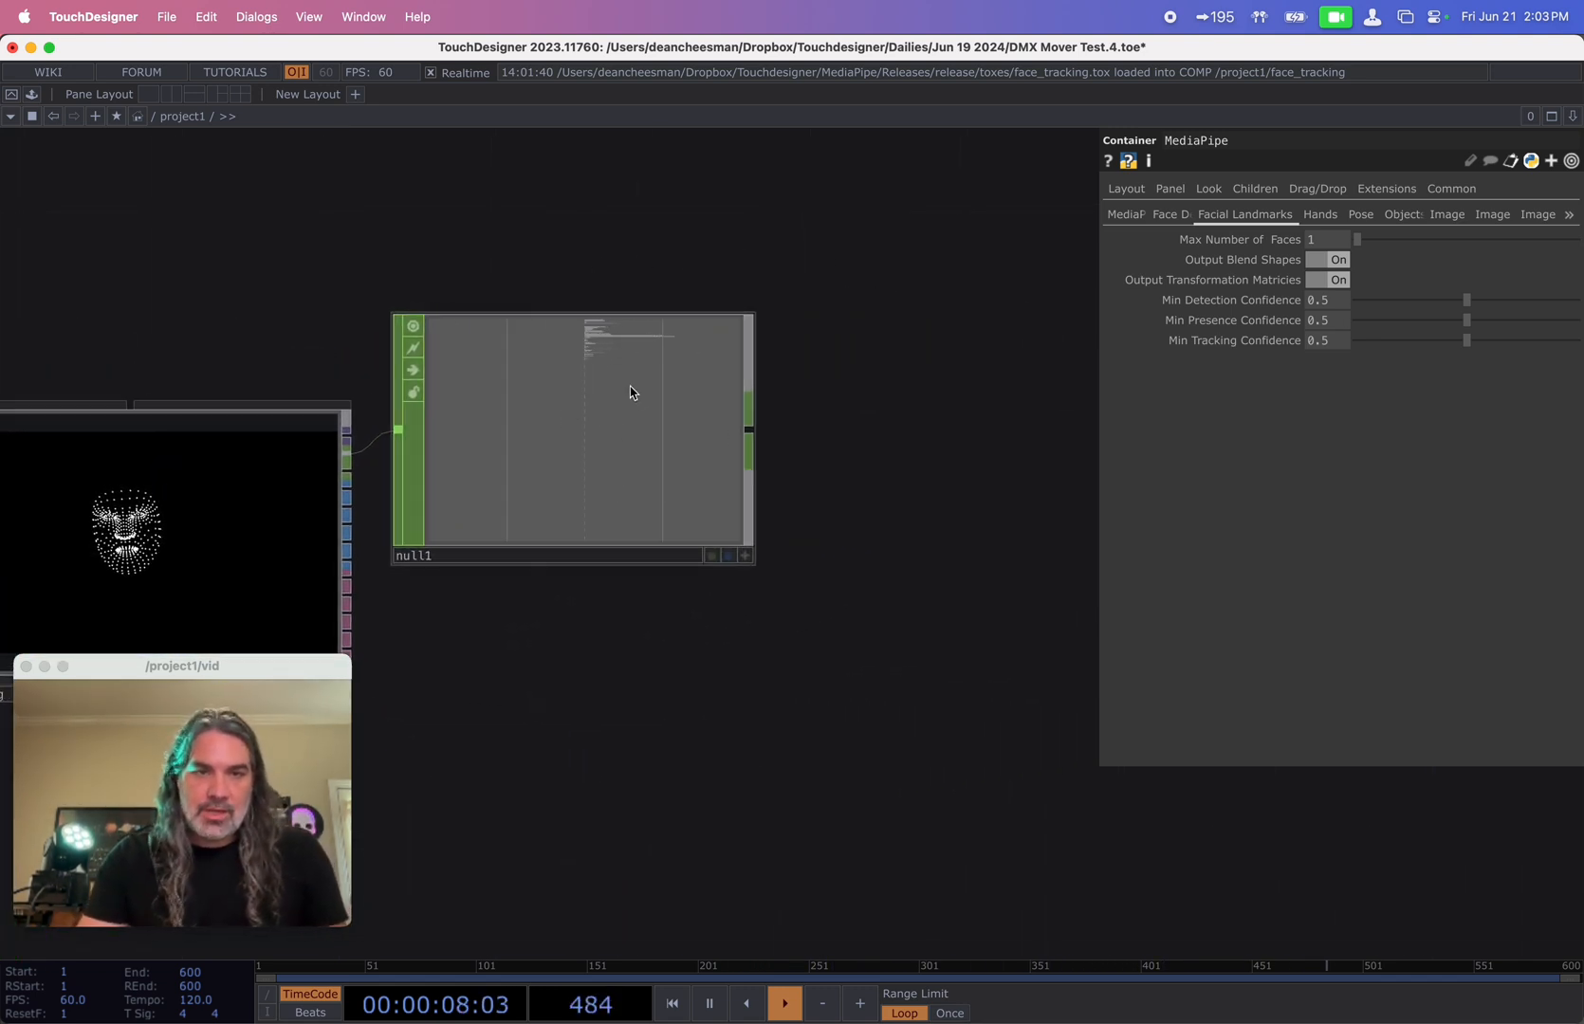
scroll(614, 465, "up", 5)
scroll(615, 469, "down", 2)
left_click_drag(918, 517, 657, 585)
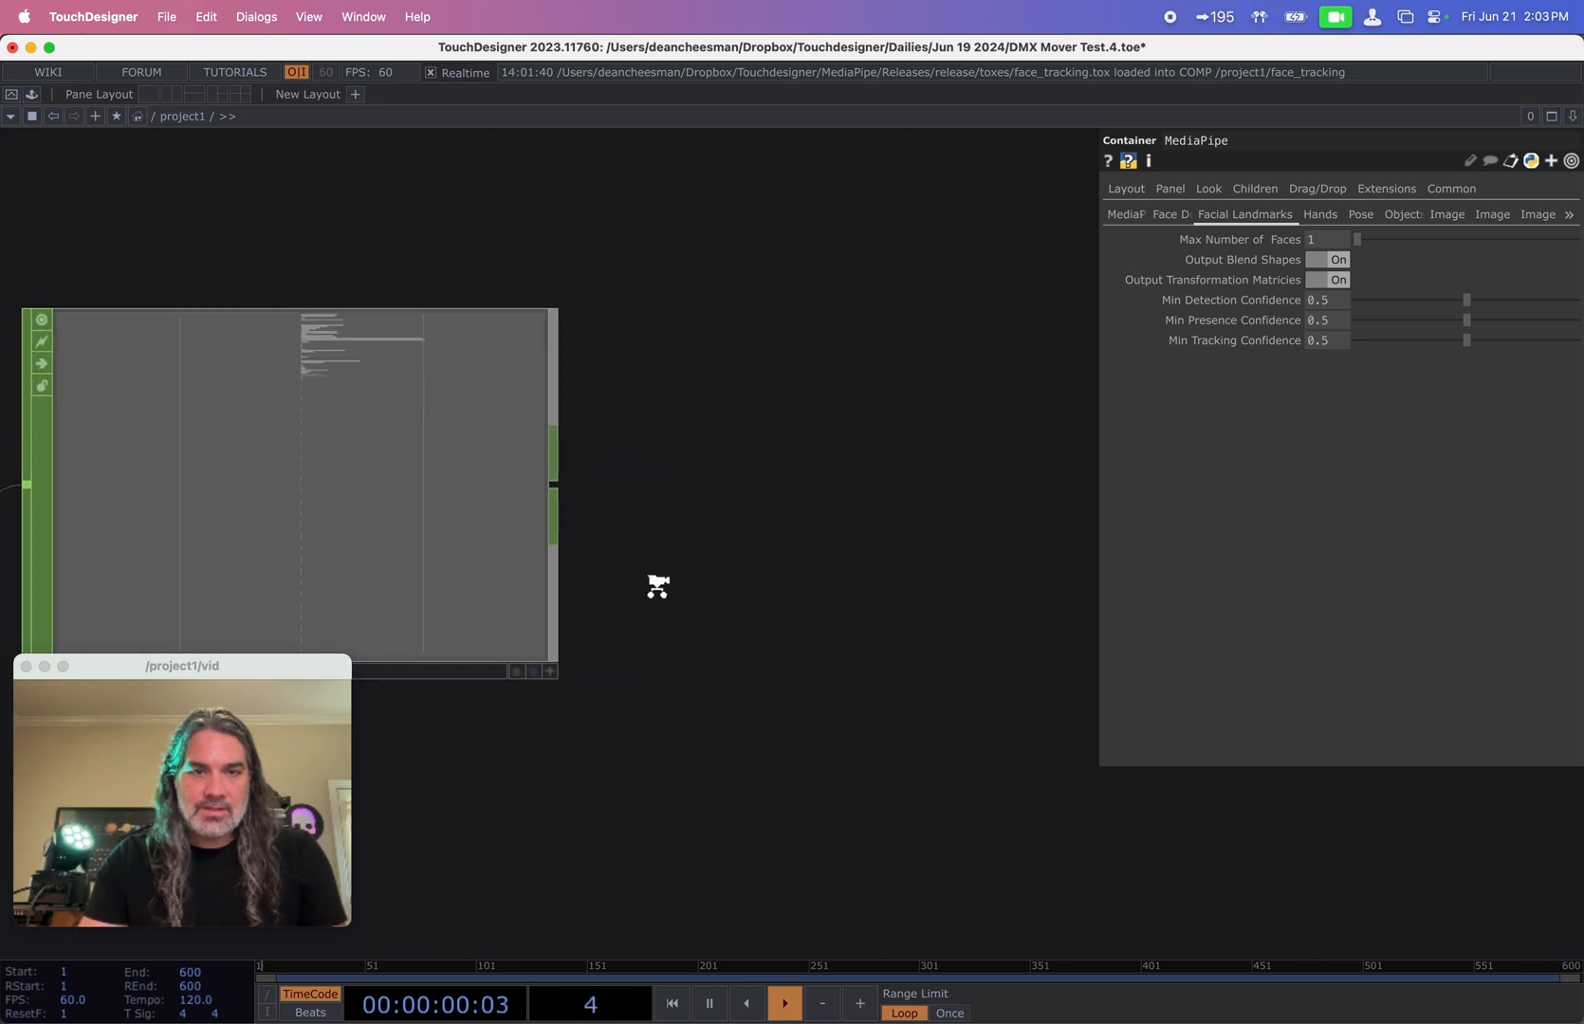
scroll(657, 585, "down", 3)
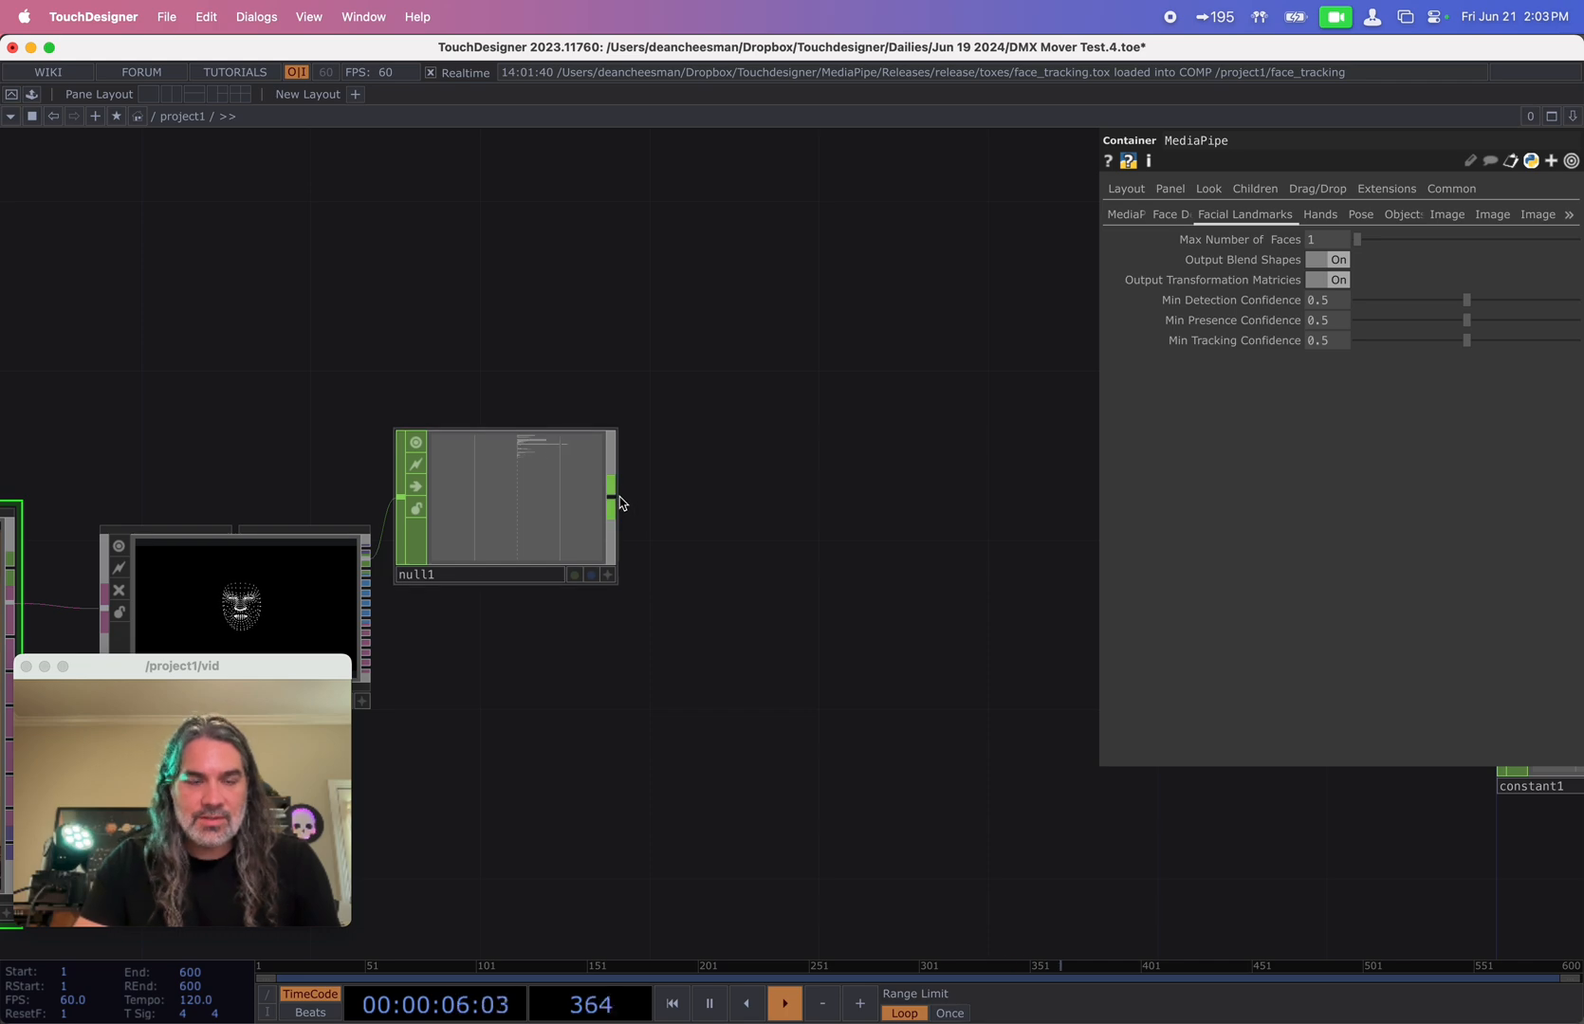
left_click(728, 504)
left_click(872, 532)
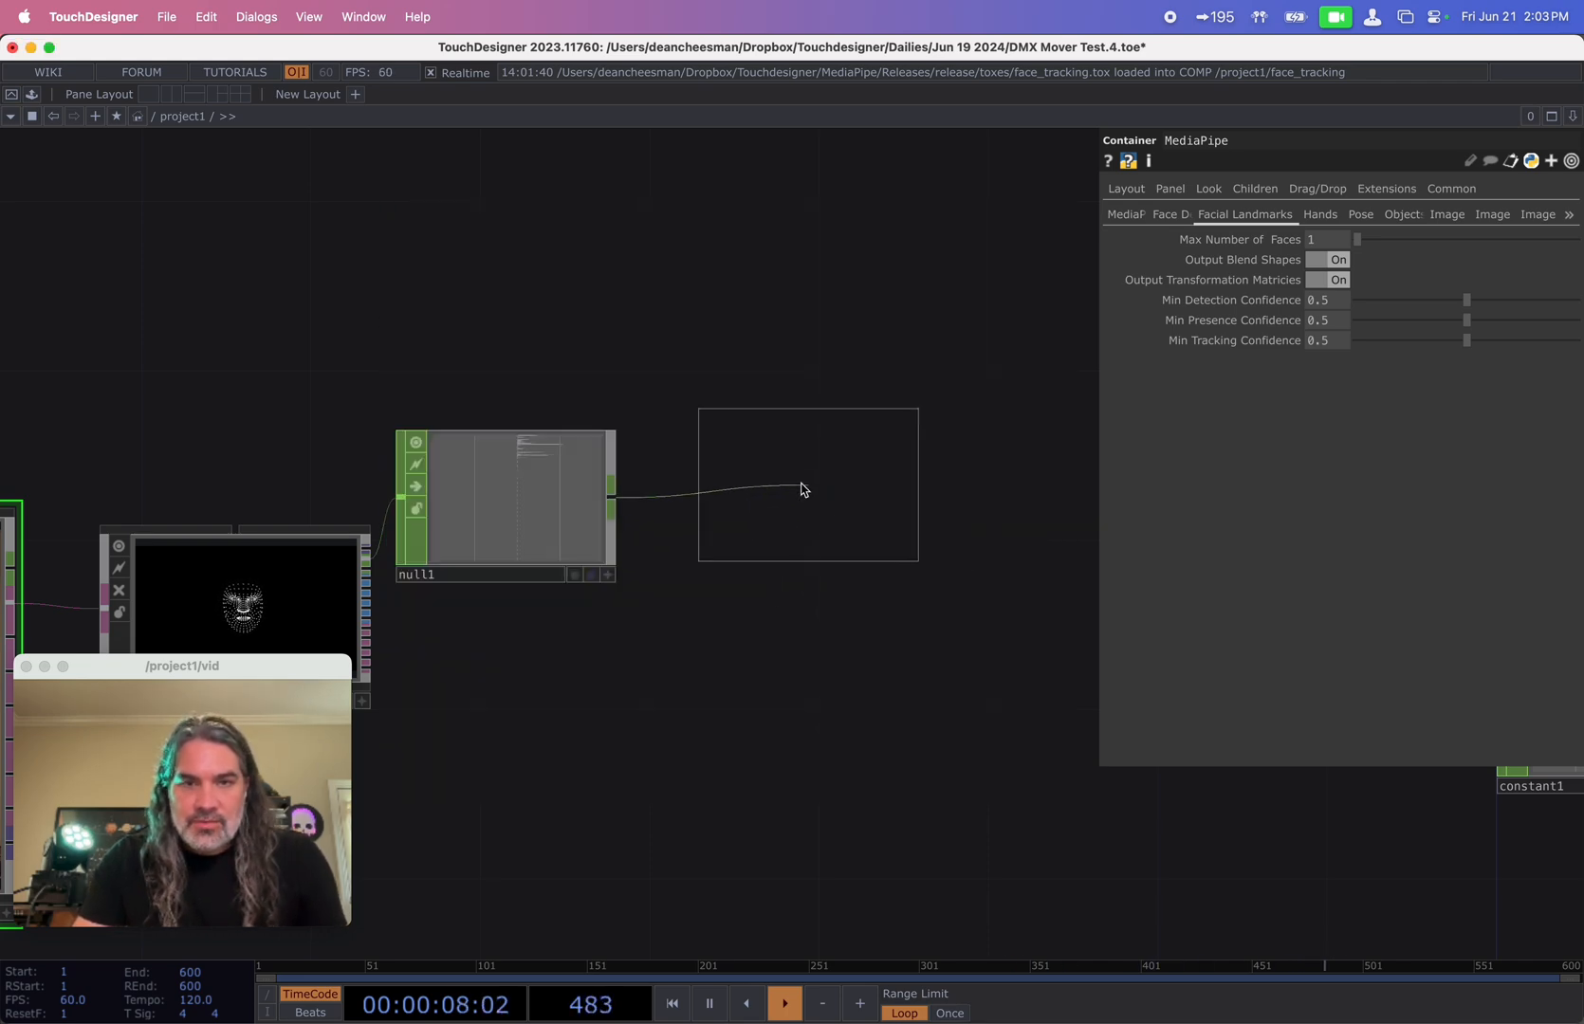
left_click(769, 508)
- Set select1's Channel Names to f1* so that only the first face's channels pass through
scroll(769, 508, "up", 4)
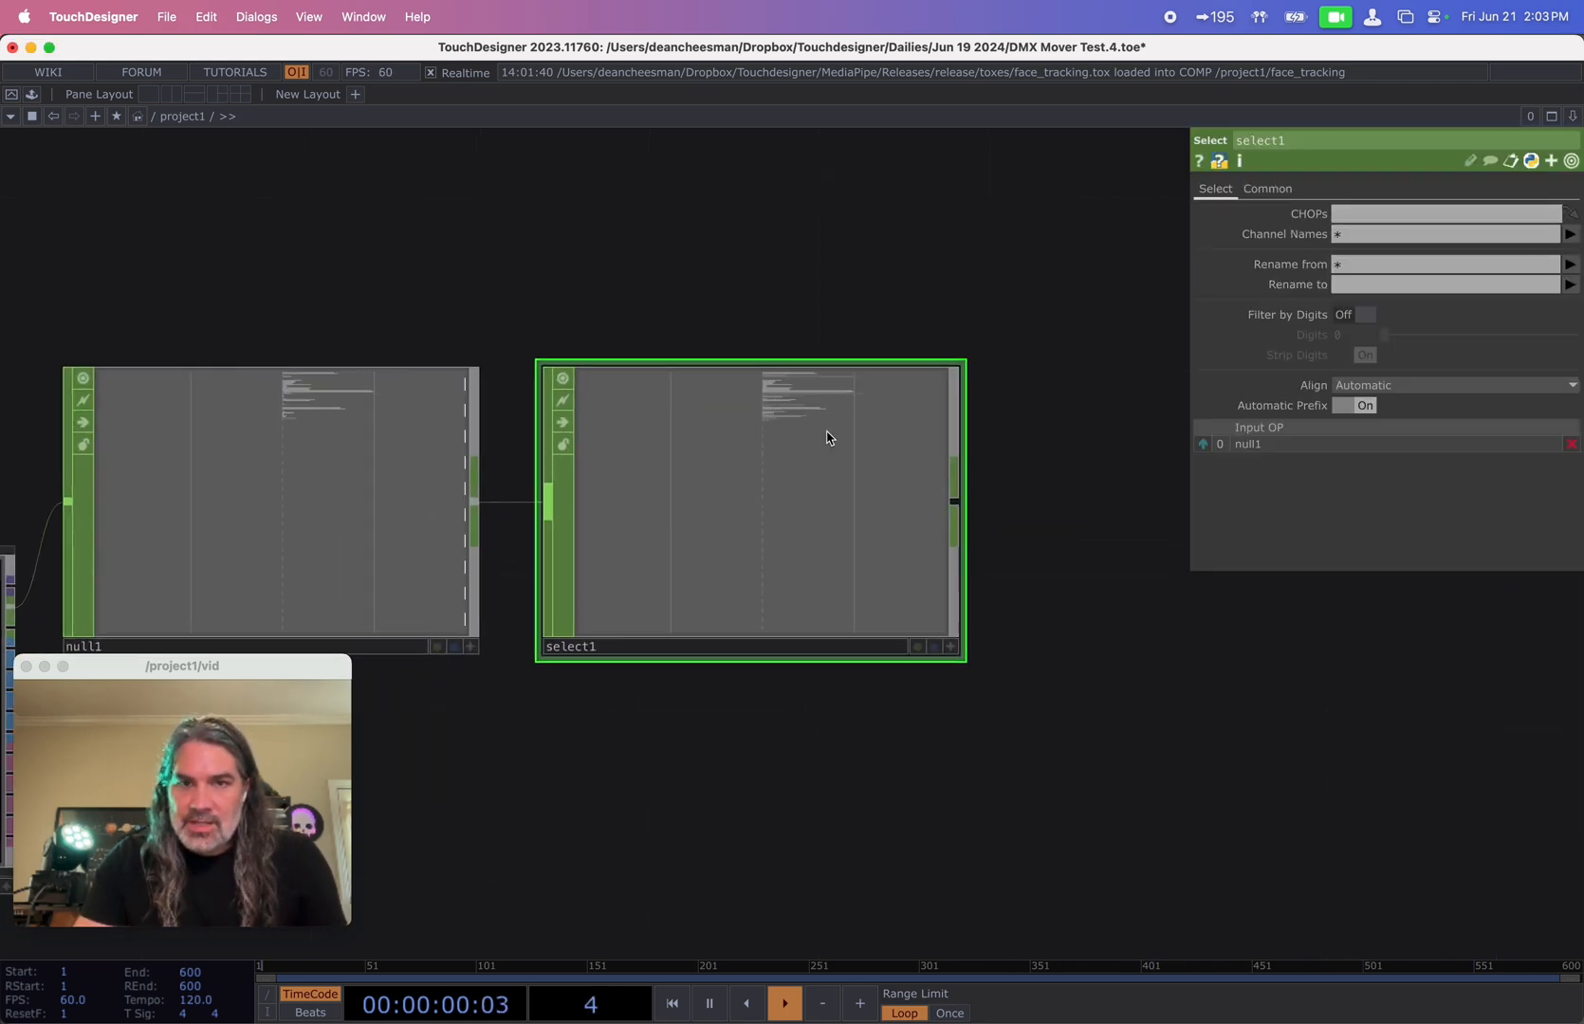
scroll(686, 411, "up", 6)
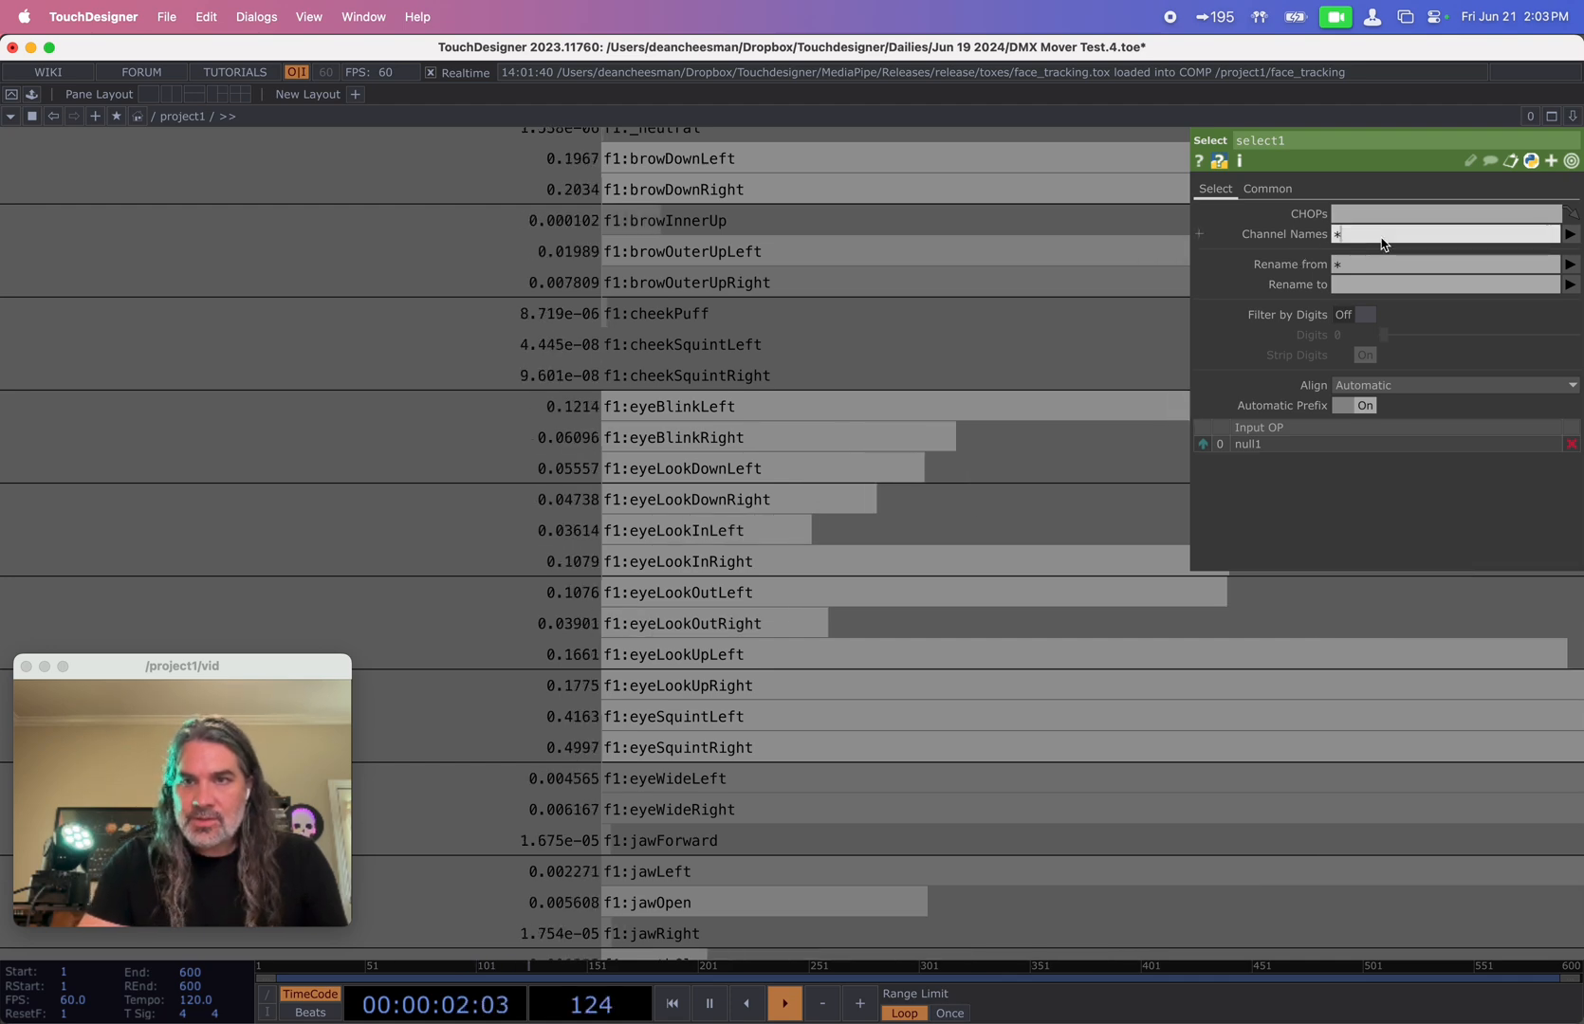
type("f")
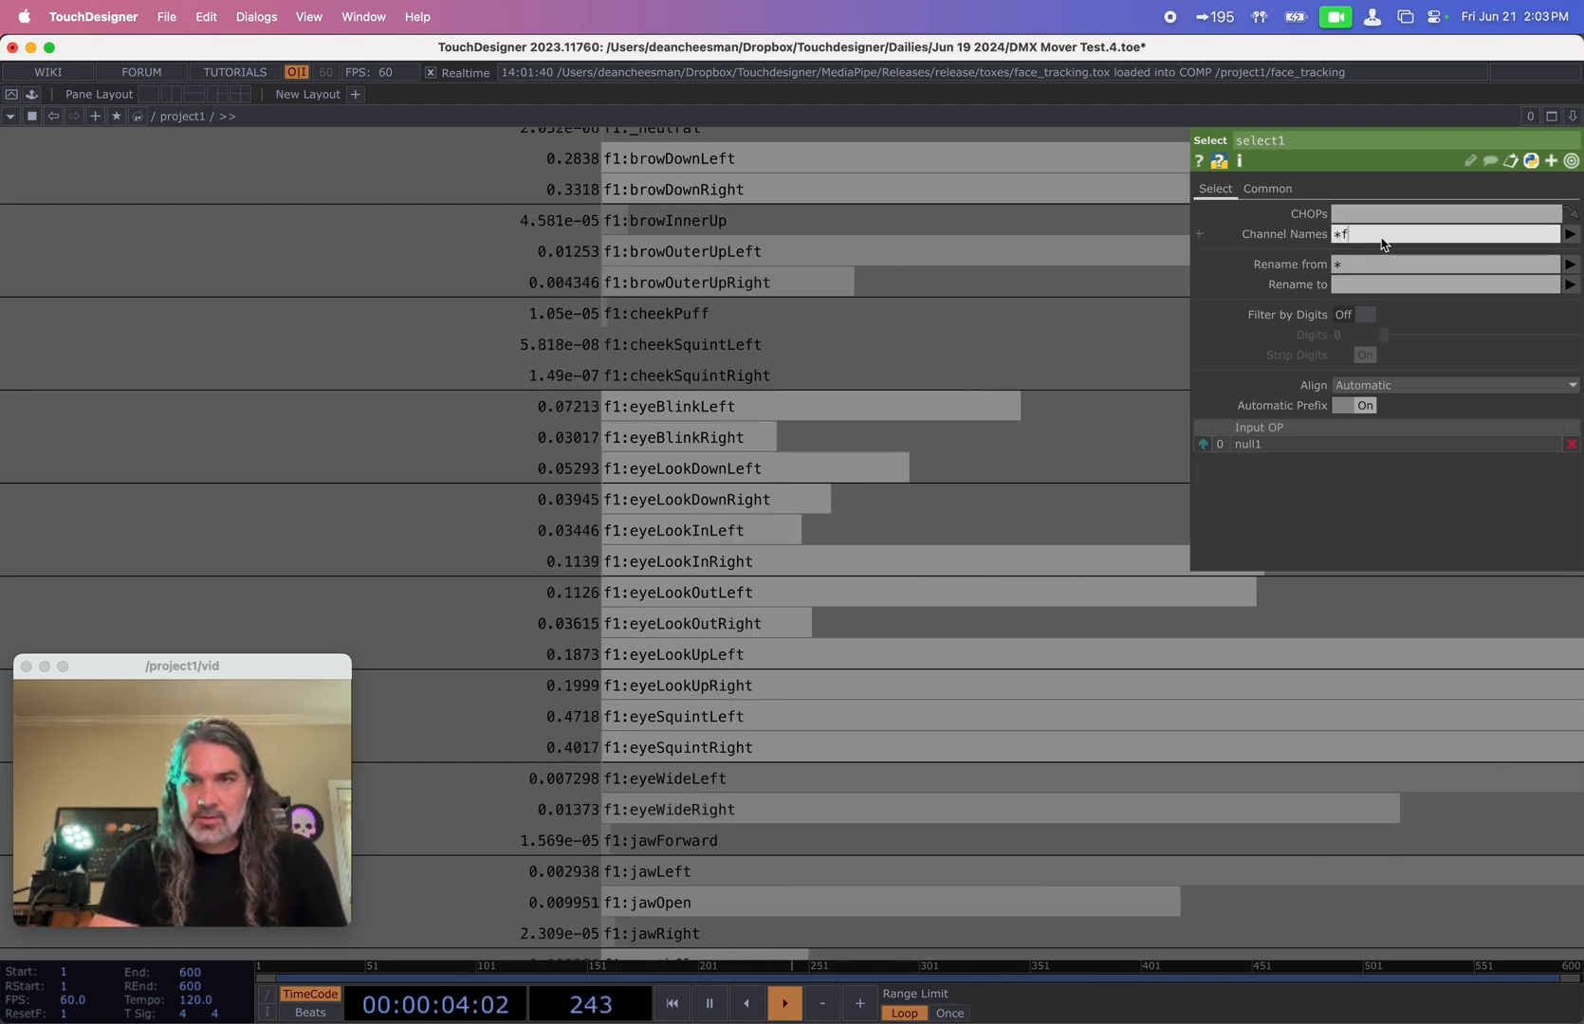
key("BackSpace")
key("BackSpace")
type("f1*")
key("Return")
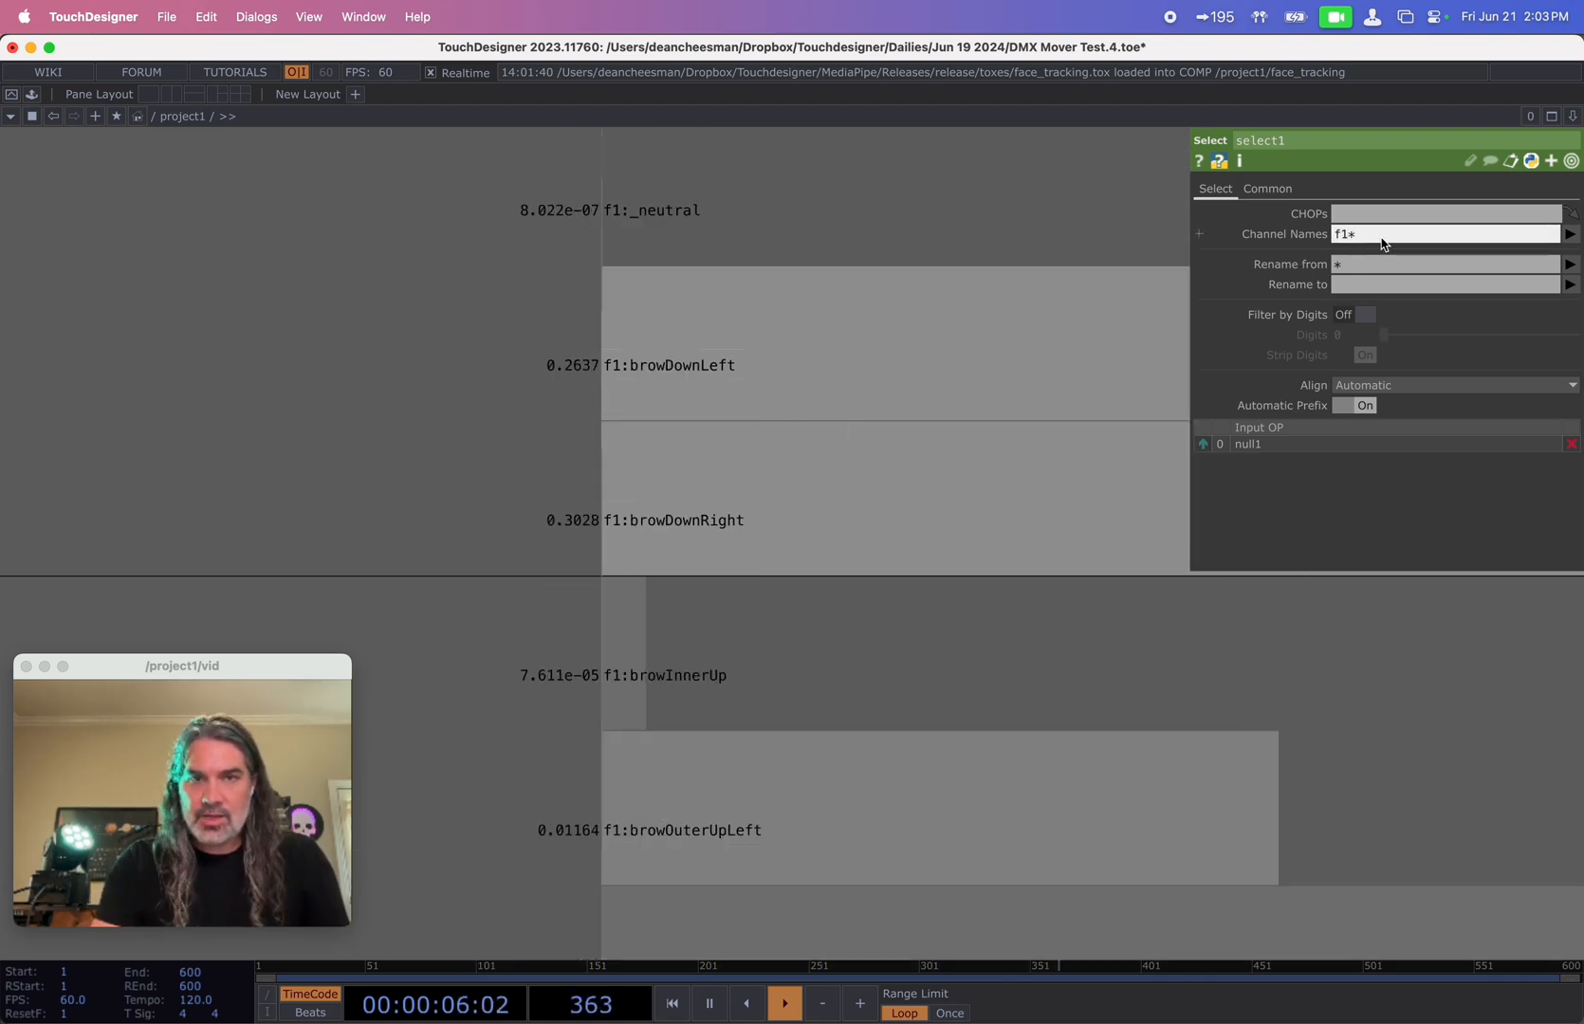
- Examine the f1 facial expression channels and their live values in the select1 viewer
scroll(1131, 438, "down", 8)
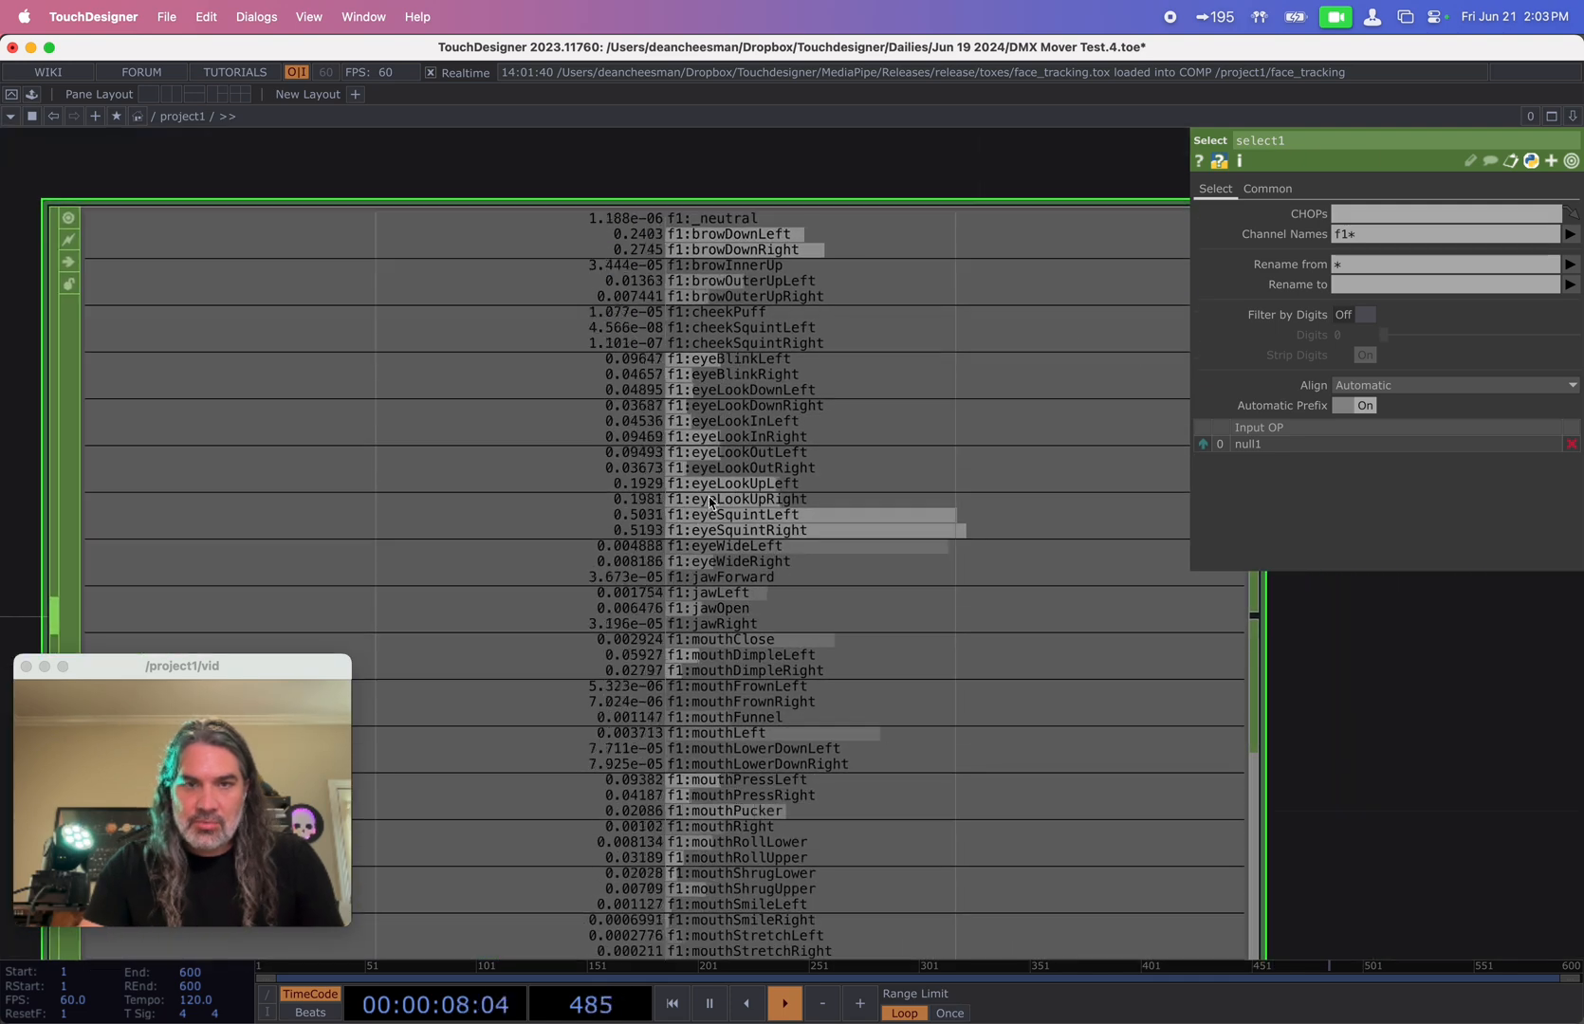
left_click_drag(1325, 732, 1212, 618)
scroll(1281, 663, "down", 1)
left_click_drag(1280, 670, 1308, 718)
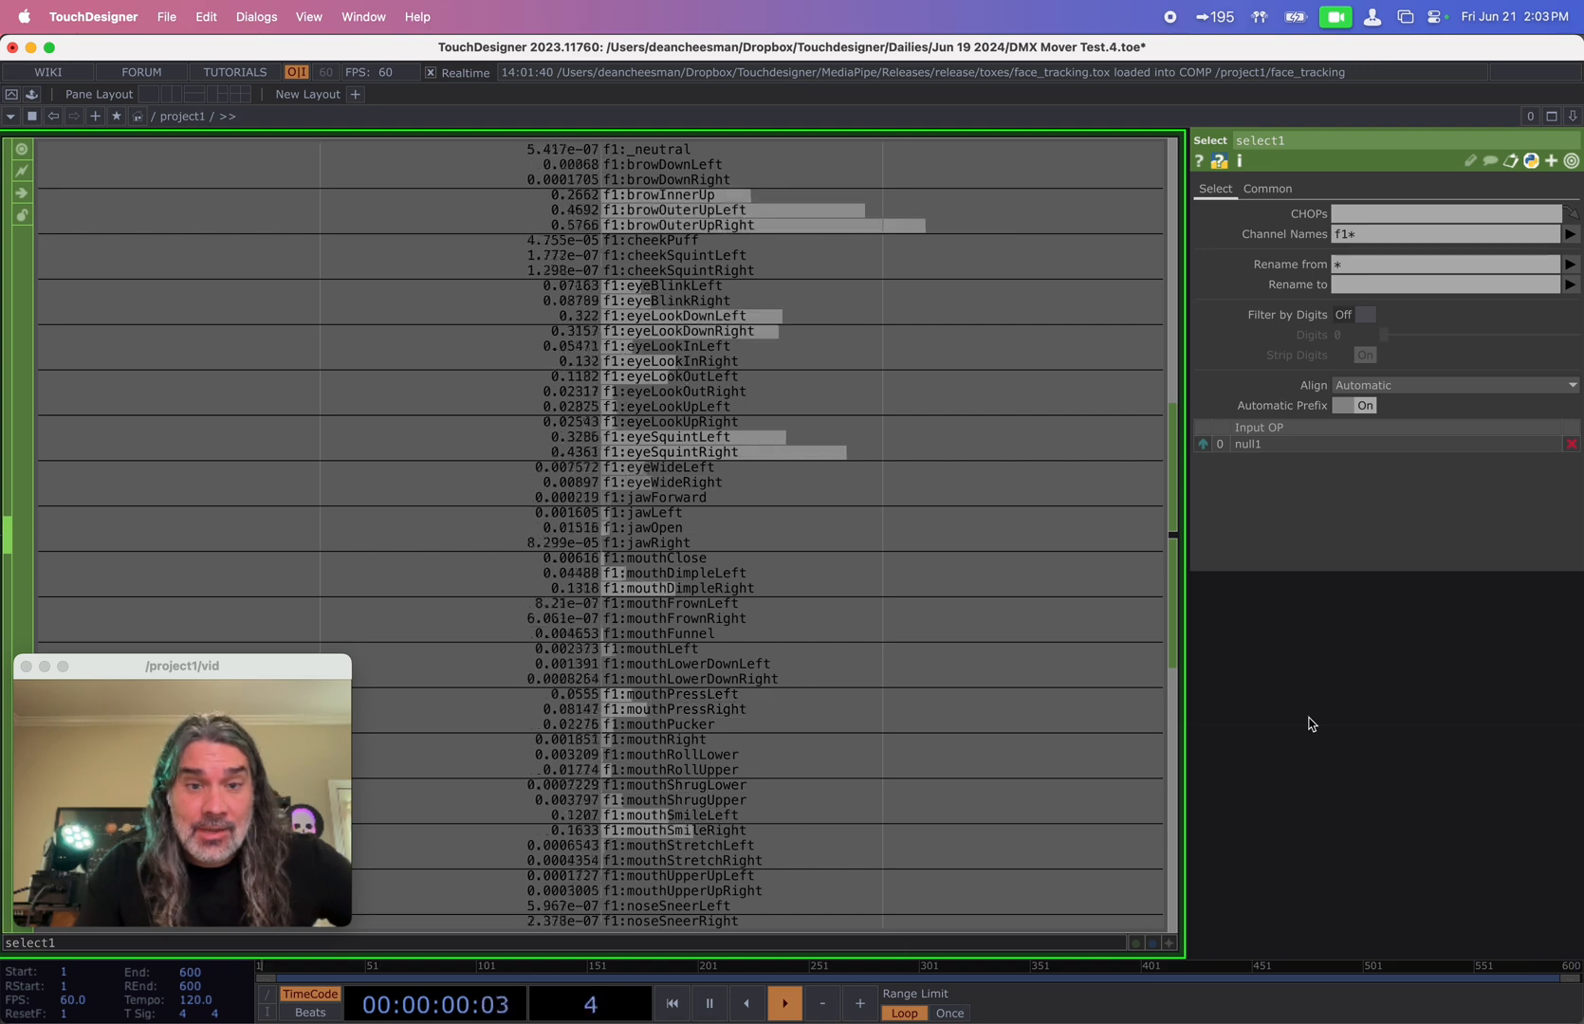
scroll(1308, 718, "down", 2)
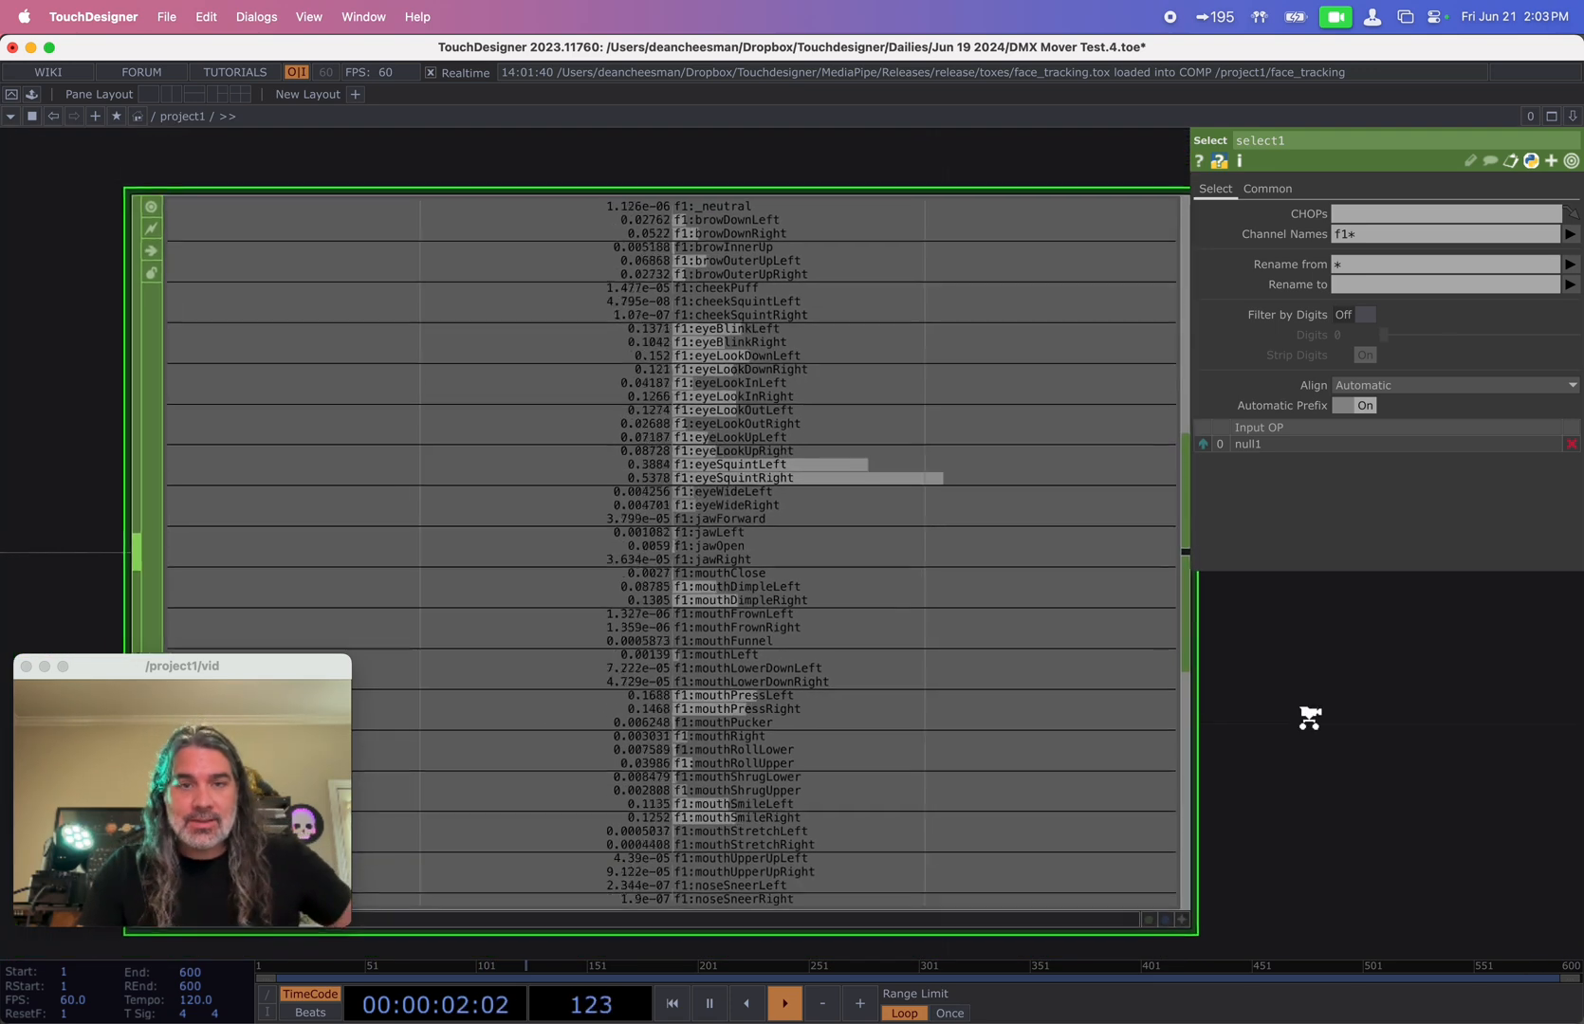
left_click_drag(1280, 717, 1266, 714)
- Select null1 and select1 together and move them down below the level of face_tracking
scroll(1276, 711, "down", 5)
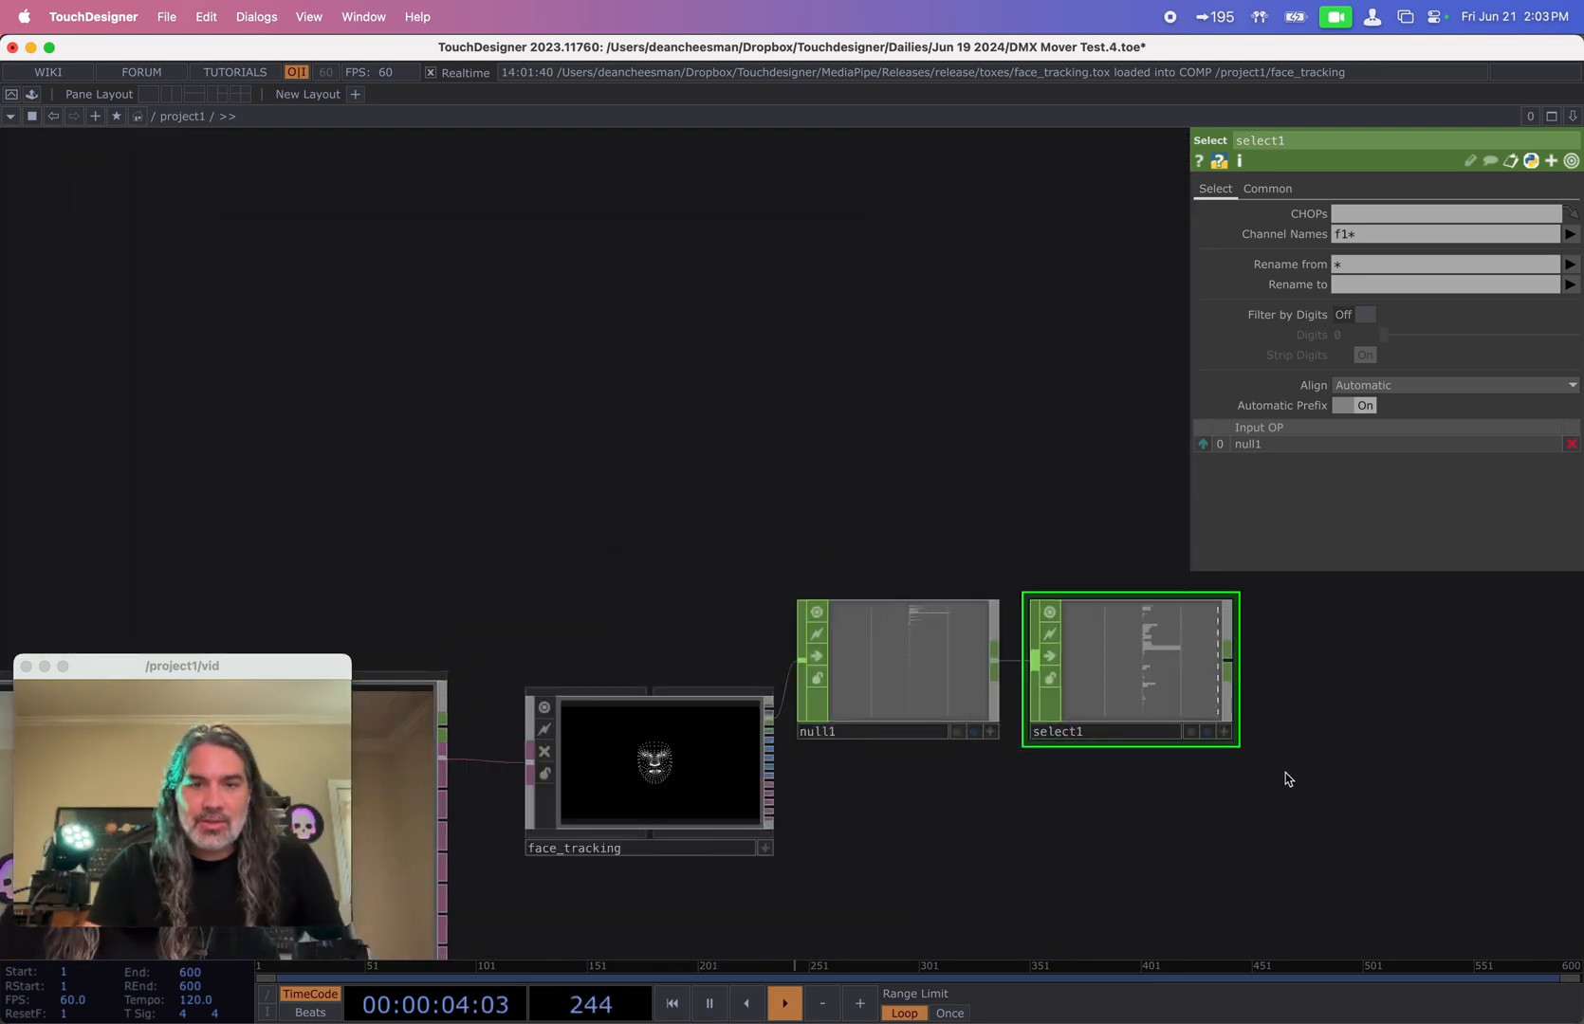
left_click_drag(1272, 876, 1045, 746)
right_click_drag(1048, 721, 745, 472)
left_click_drag(746, 483, 746, 834)
left_click_drag(816, 465, 815, 437)
- Add a Null DAT wired from the first DAT output of face_tracking and place it above null1
scroll(671, 542, "up", 5)
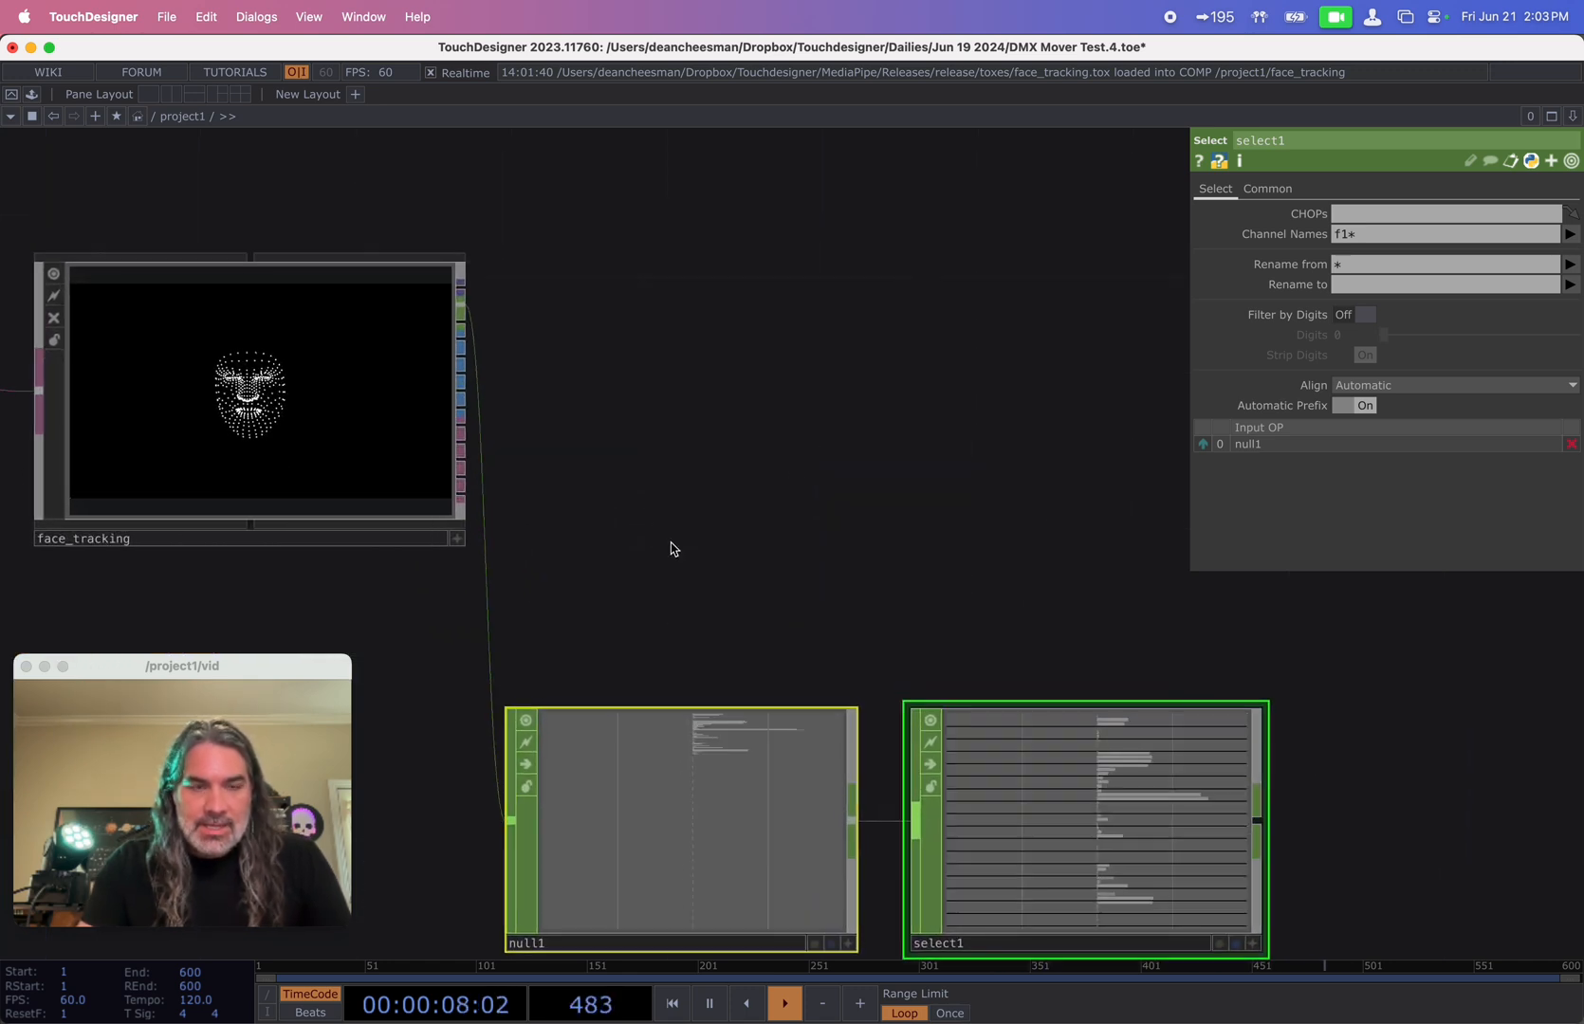
left_click(516, 416)
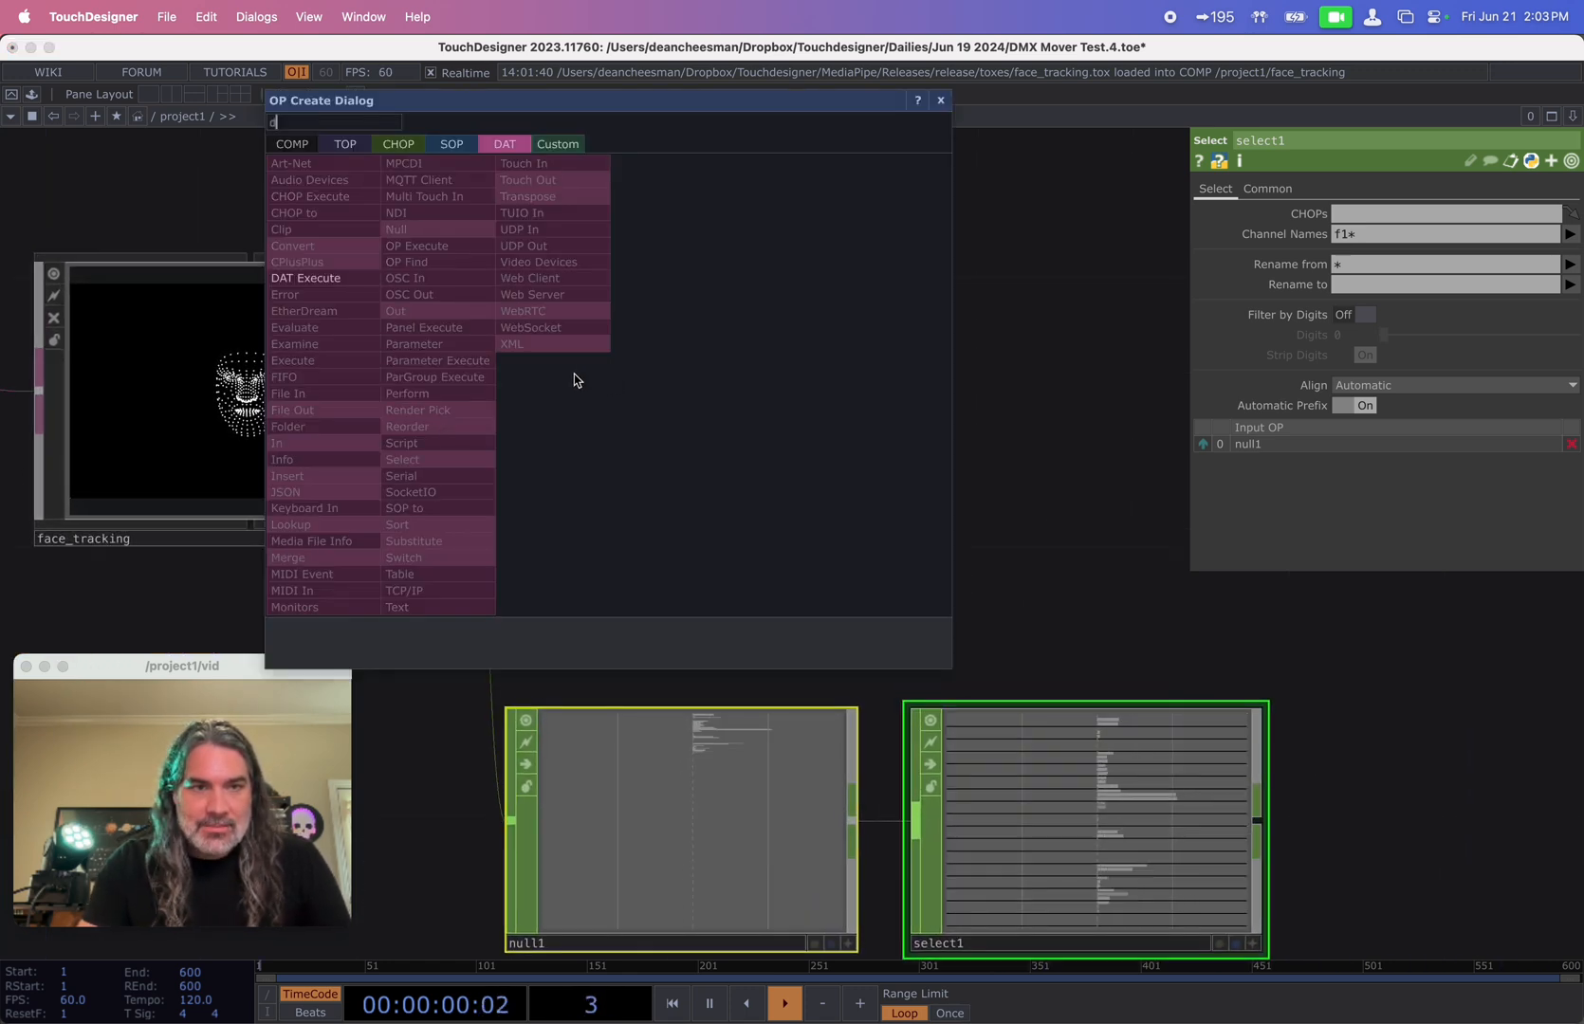
key("BackSpace")
type("na")
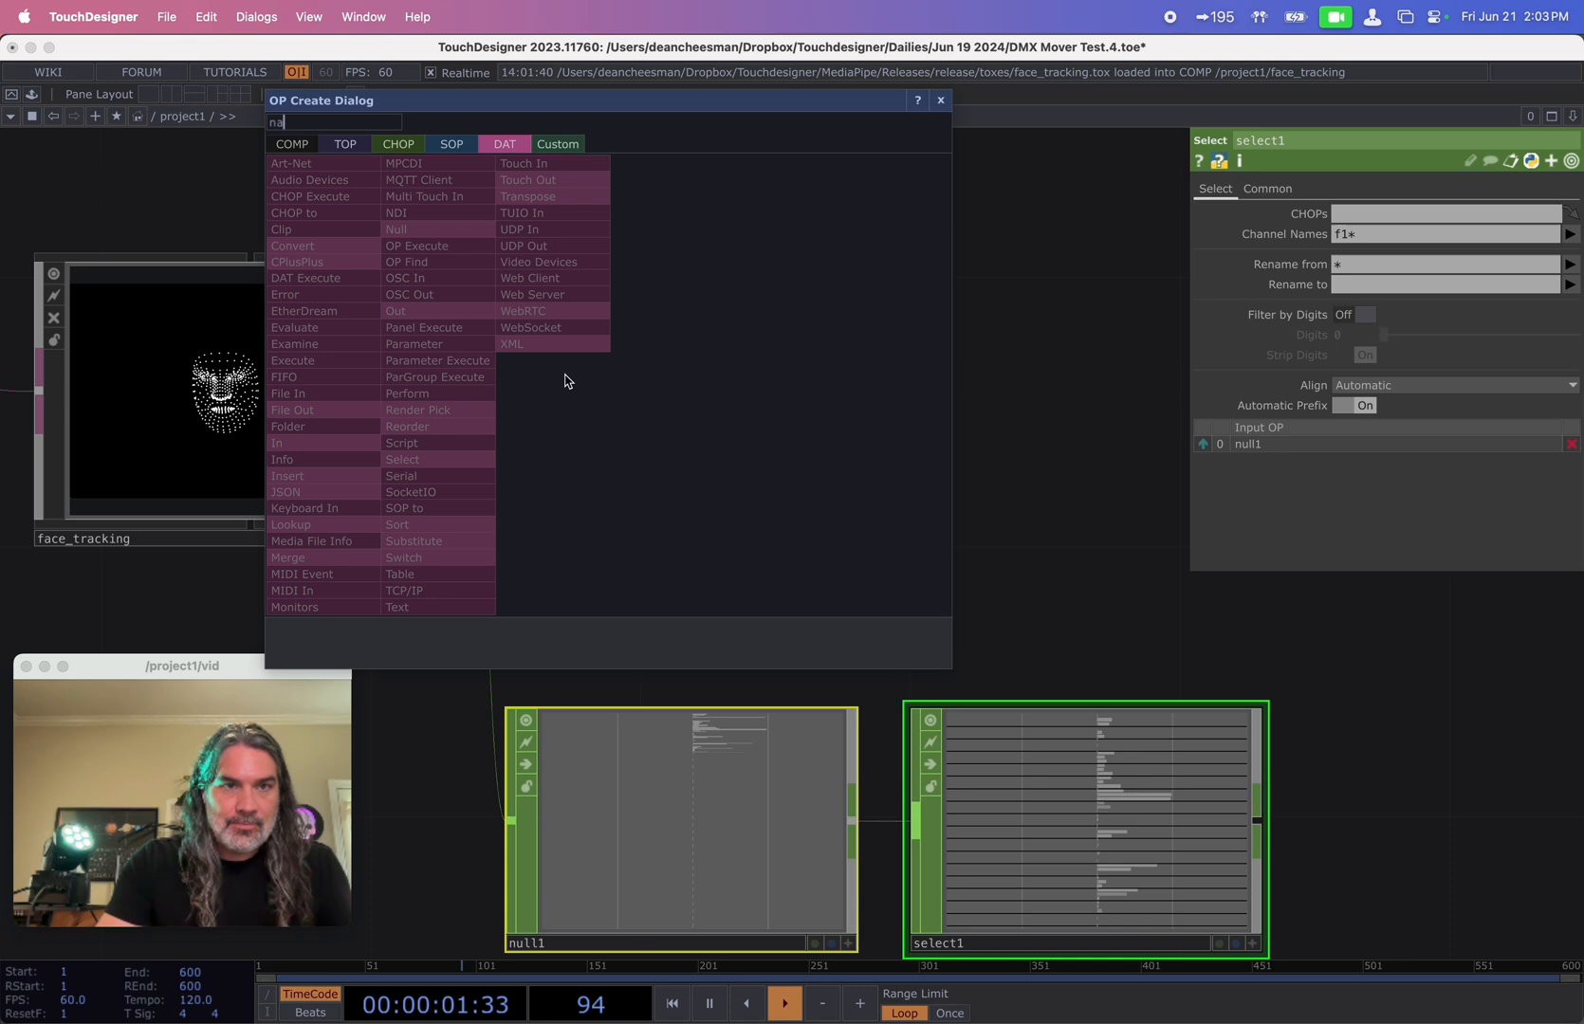
left_click(436, 228)
left_click(759, 368)
- Examine the rows and columns of live face transformation values in the null2 table
scroll(779, 360, "up", 3)
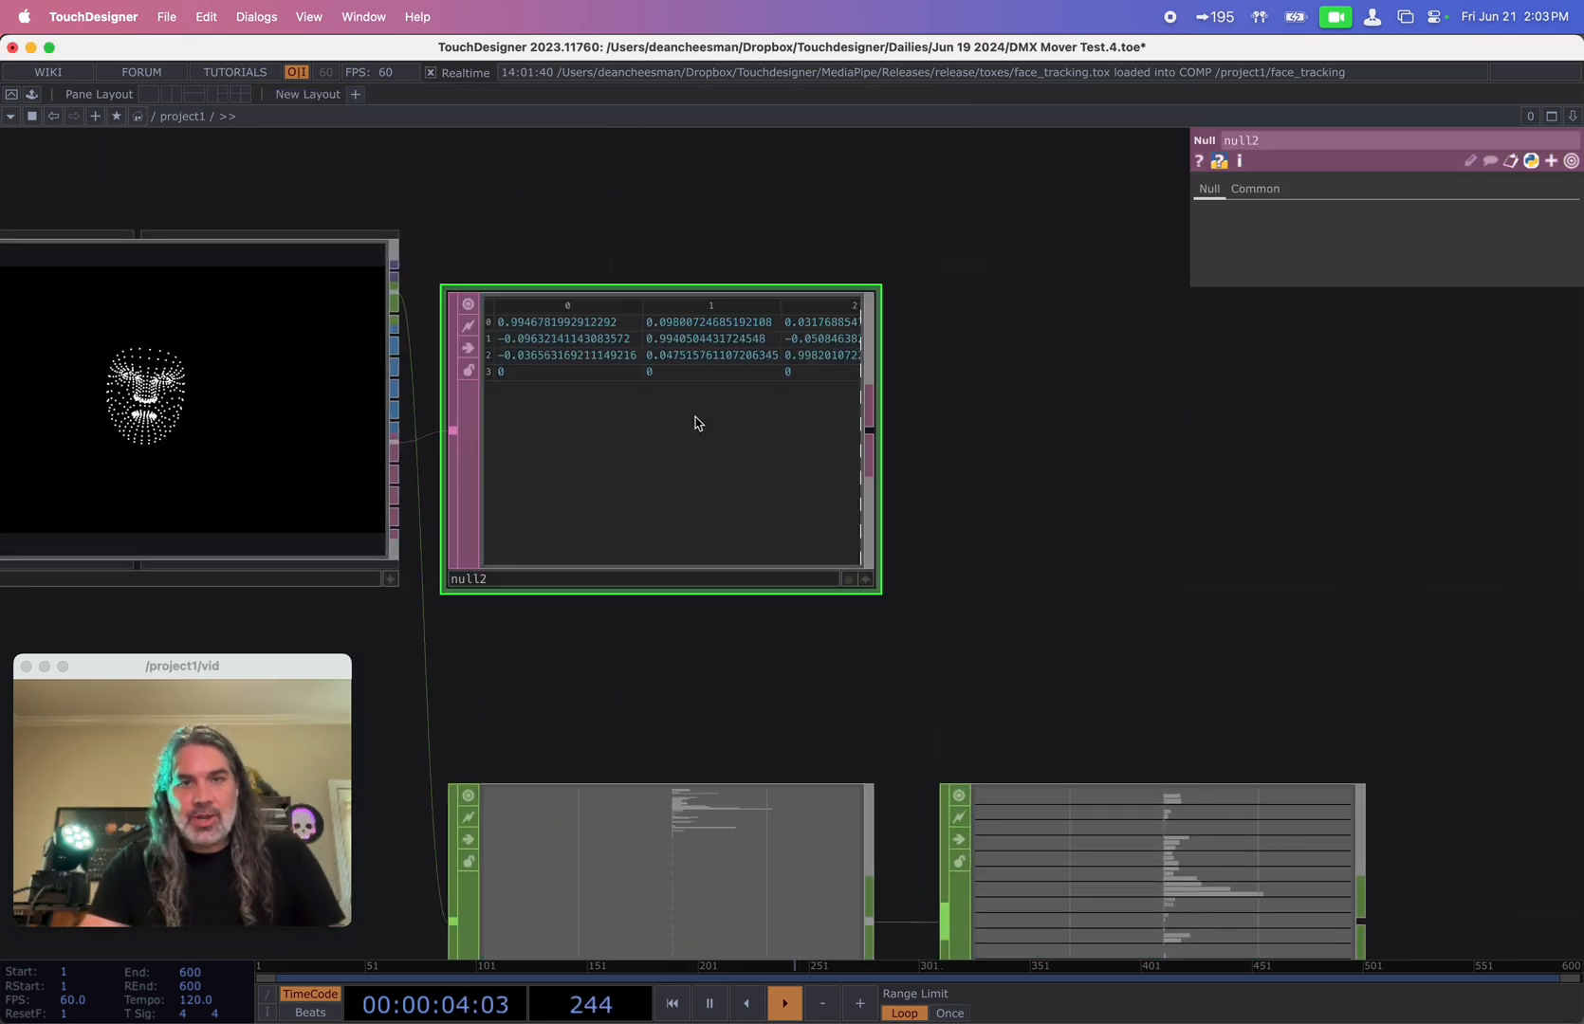
scroll(695, 422, "up", 3)
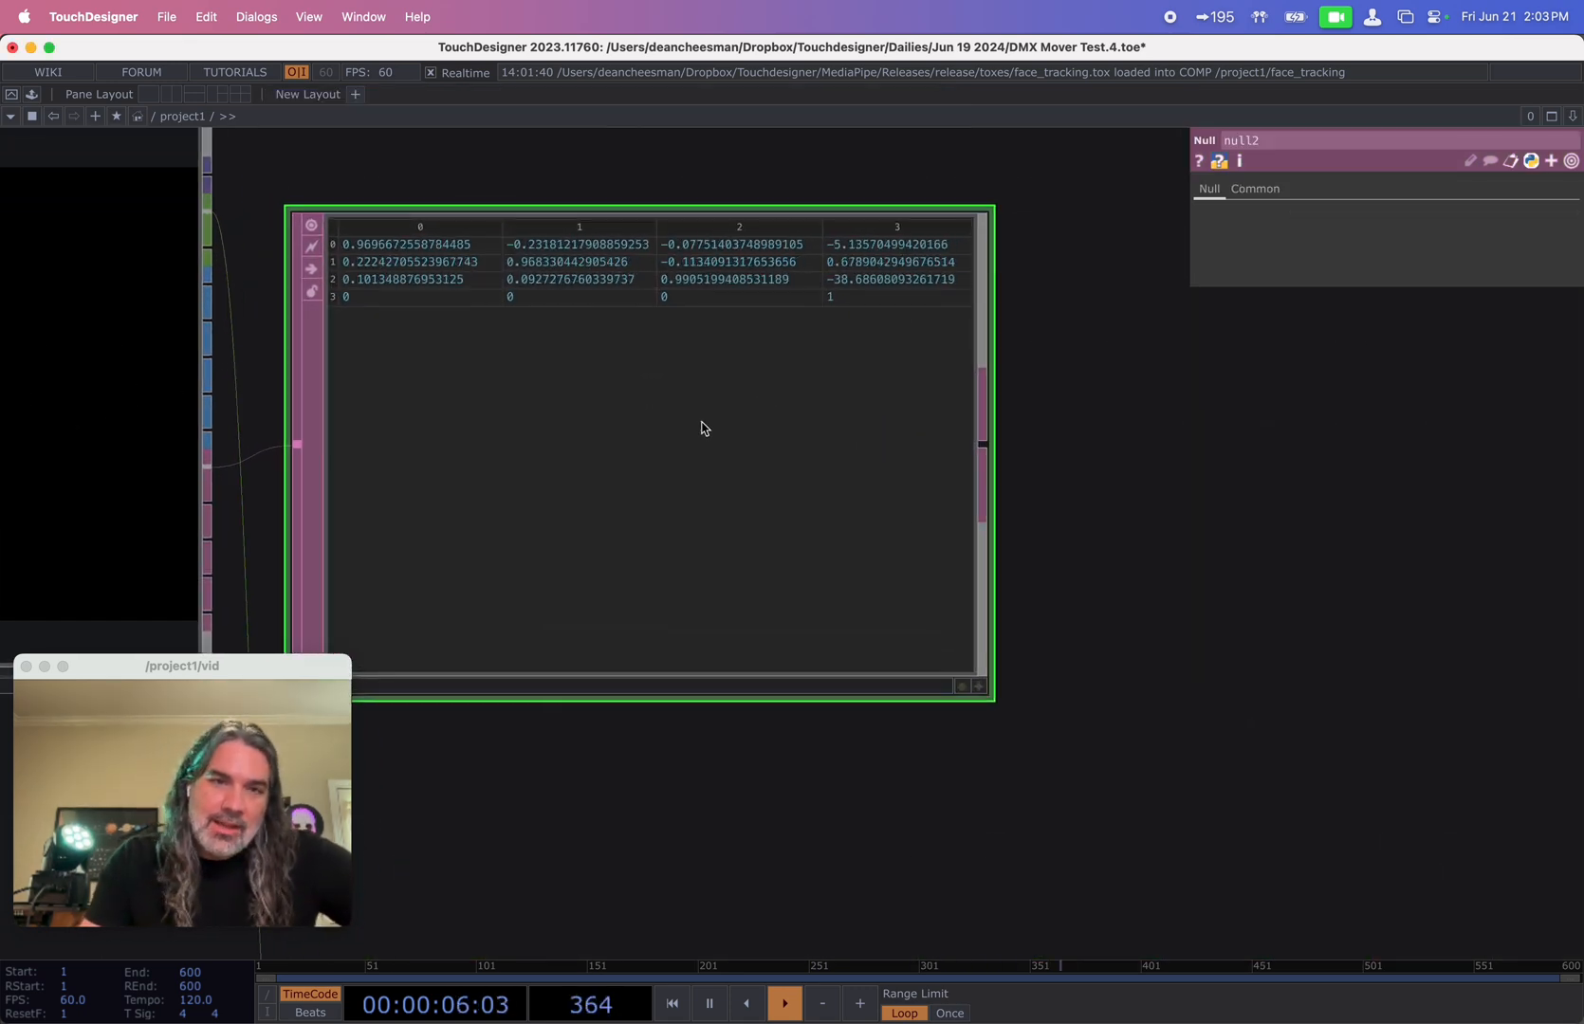
middle_click_drag(701, 422, 711, 400)
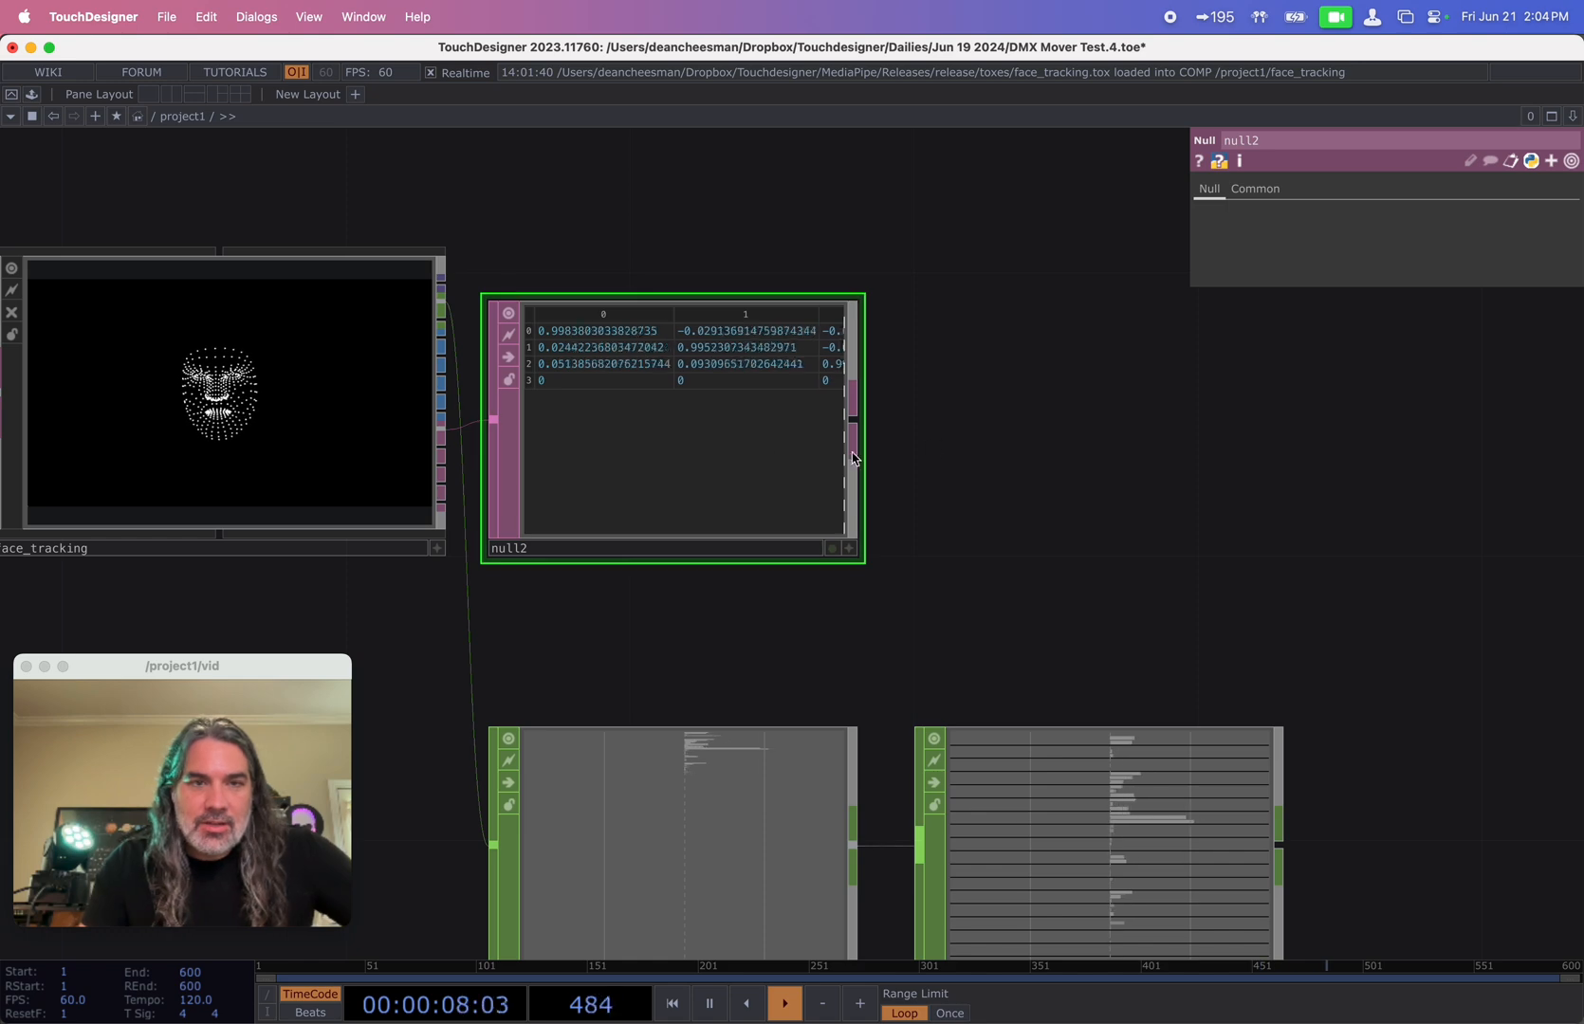
scroll(667, 296, "up", 3)
scroll(719, 246, "left", 3)
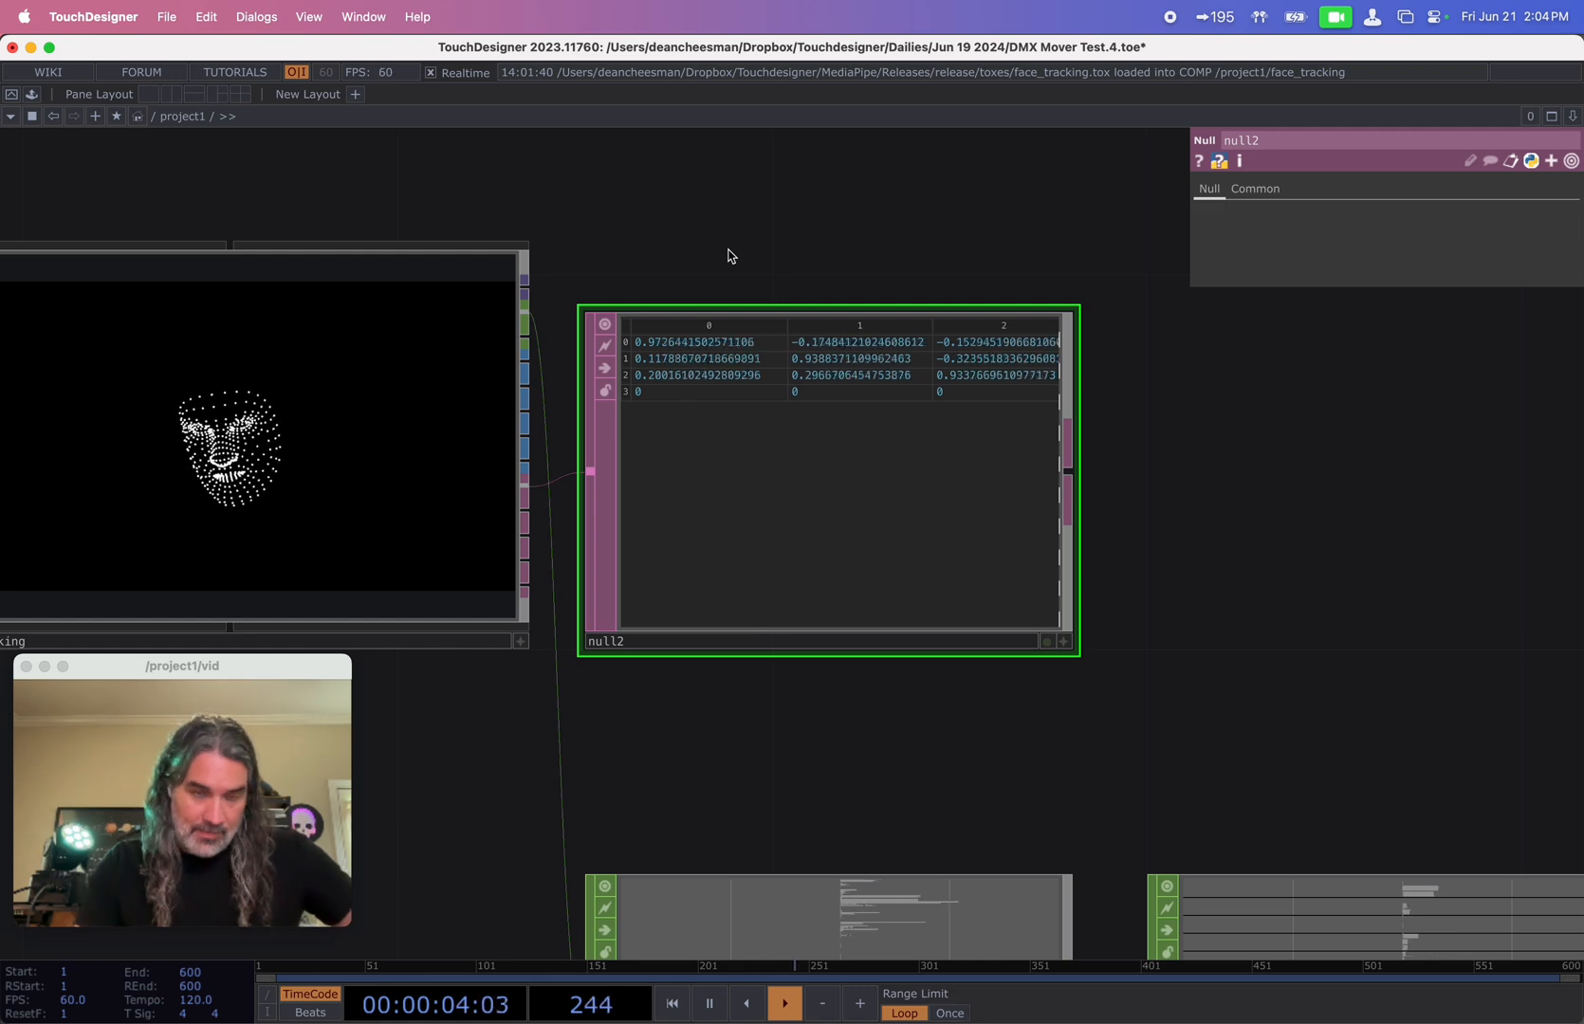
scroll(900, 355, "up", 4)
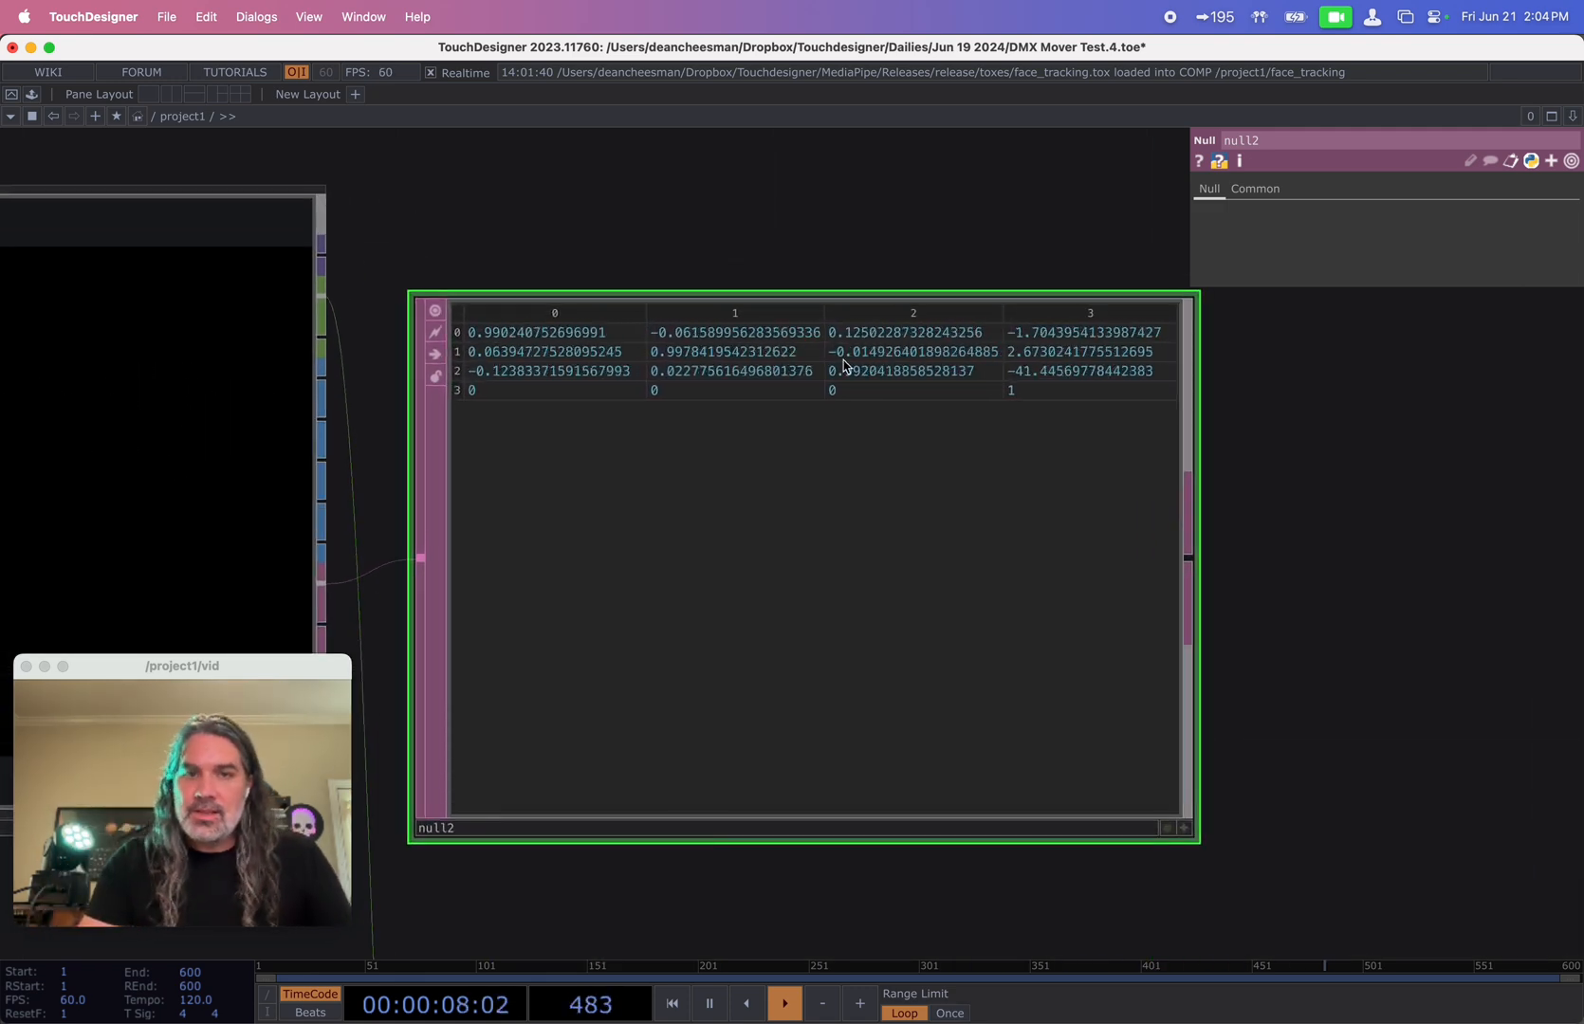
- Add a DAT to CHOP that reads the null2 table and place it to the right of null2
scroll(1107, 539, "down", 1)
scroll(1107, 539, "down", 5)
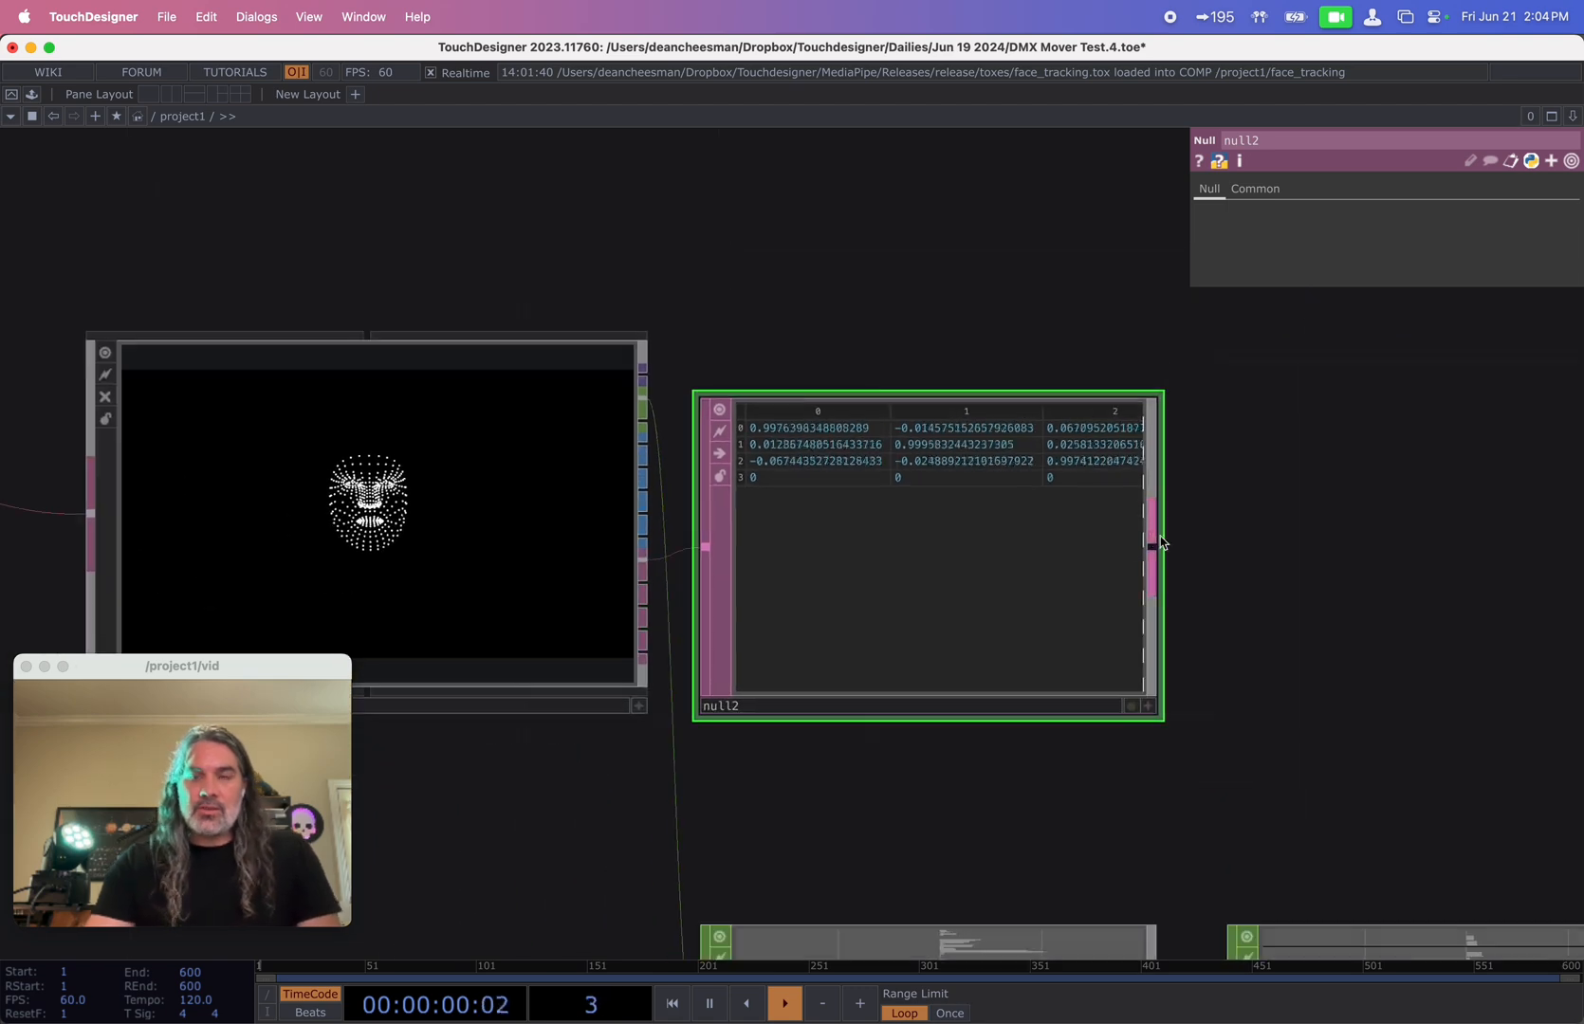
scroll(1152, 544, "up", 3)
left_click_drag(1291, 550, 968, 466)
scroll(1046, 523, "down", 2)
scroll(969, 467, "down", 2)
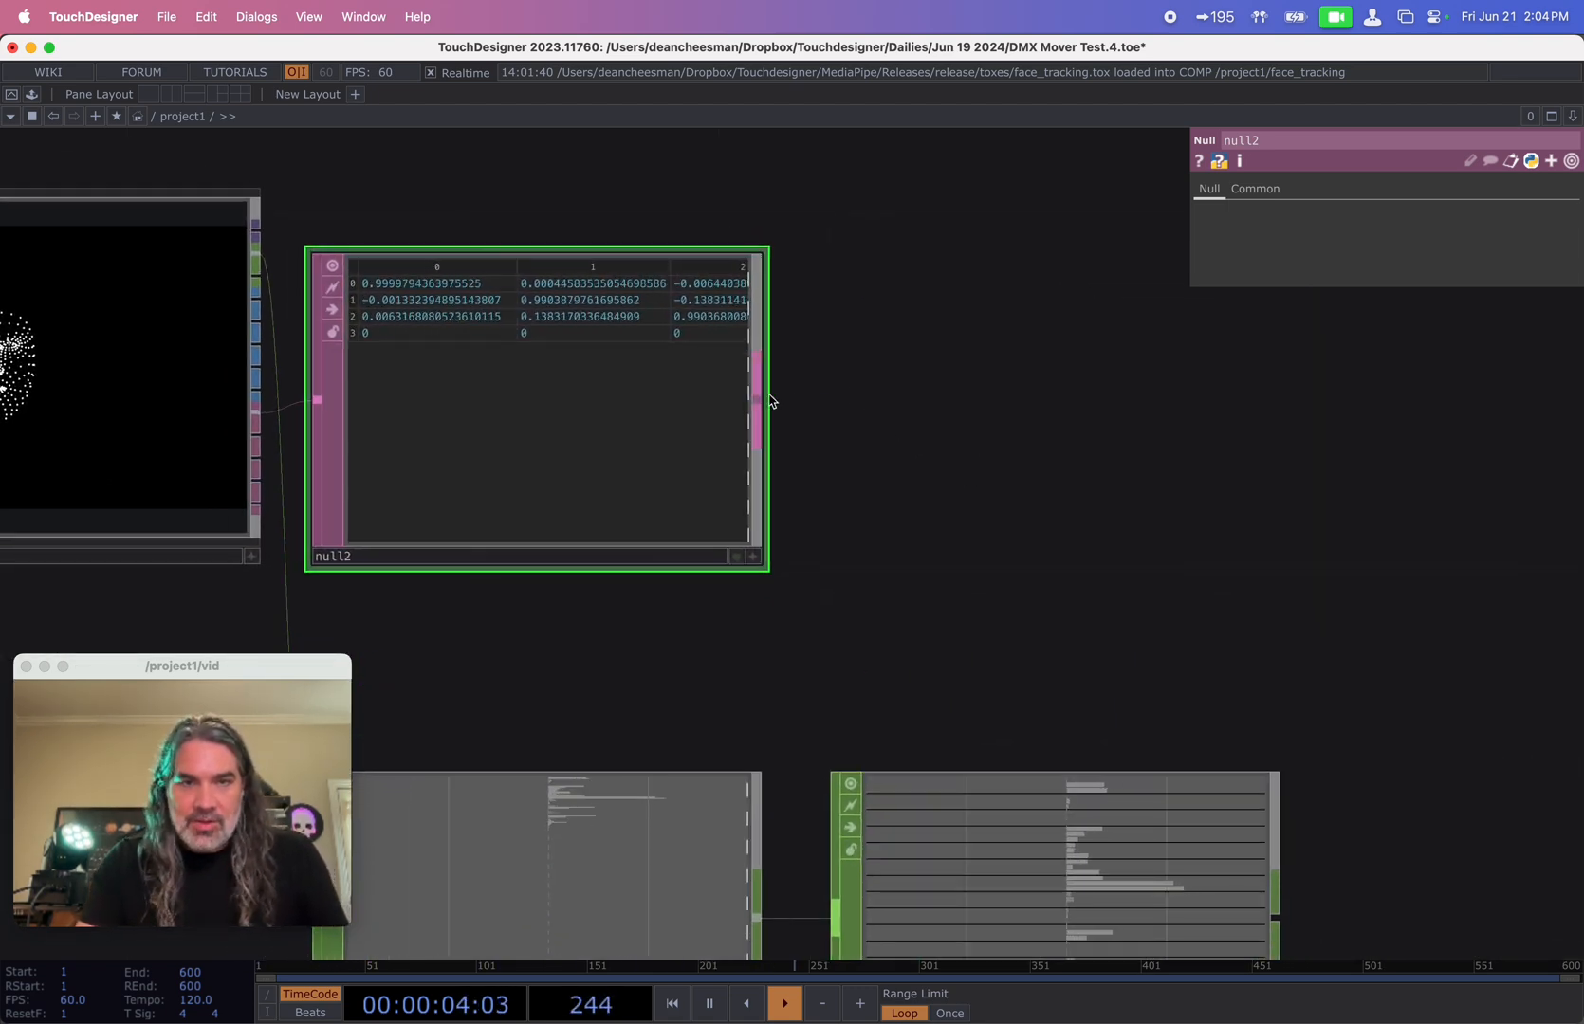
left_click_drag(758, 407, 898, 392)
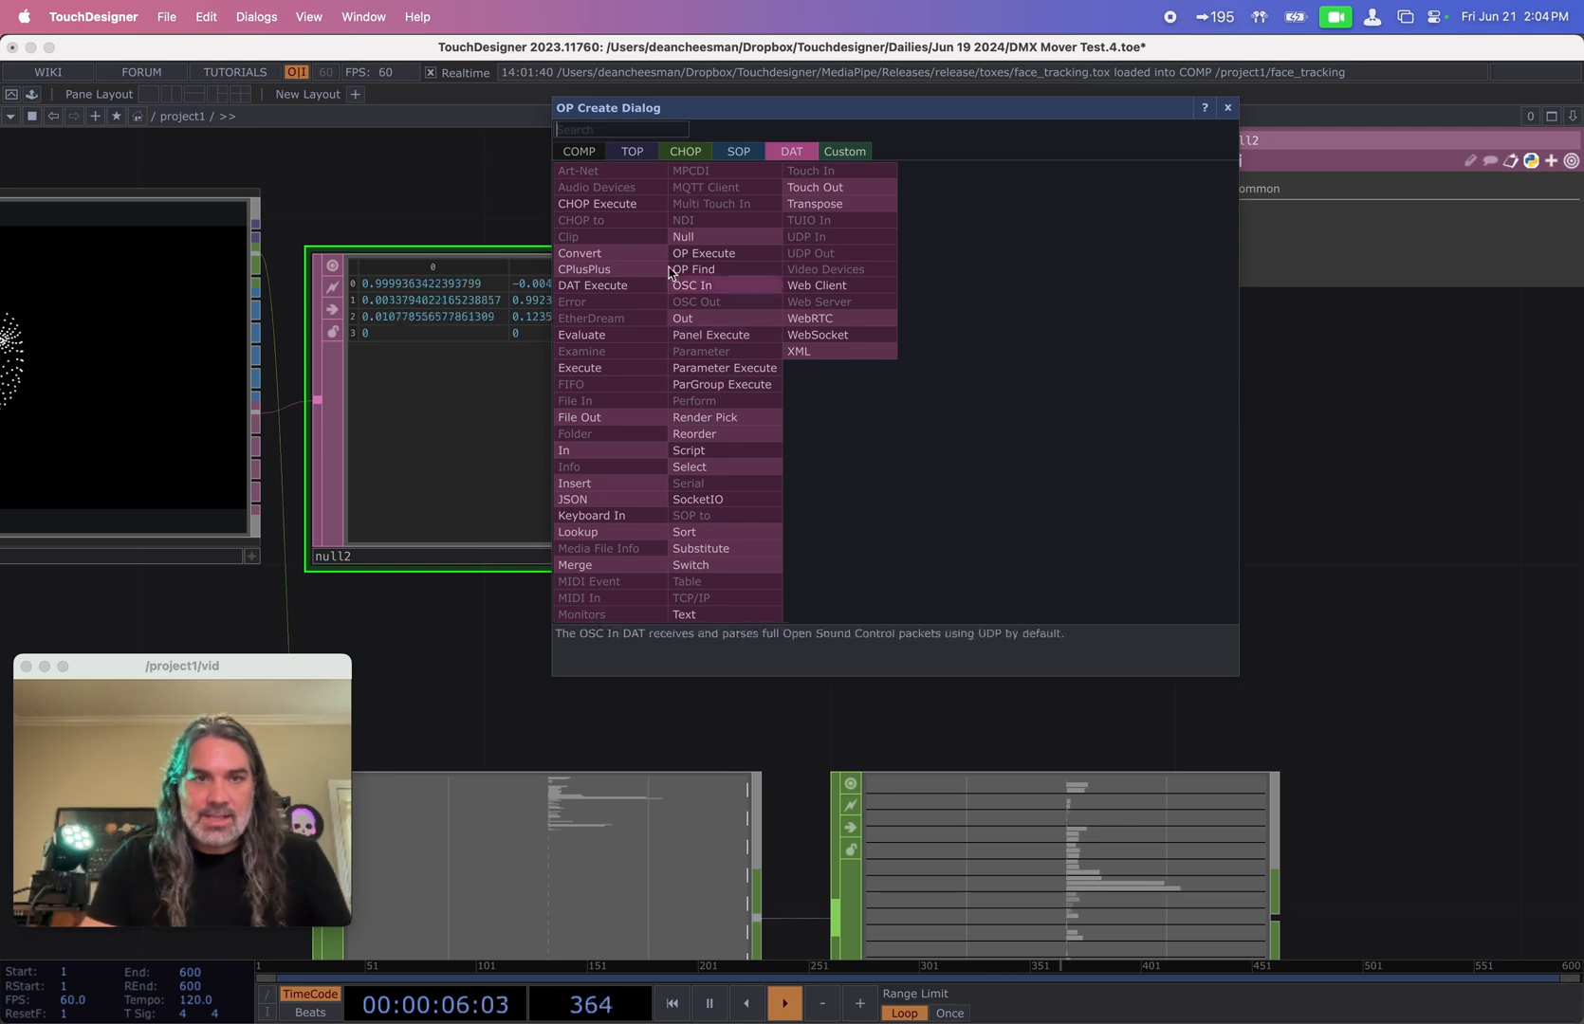
type("datto")
left_click(668, 176)
left_click(1041, 420)
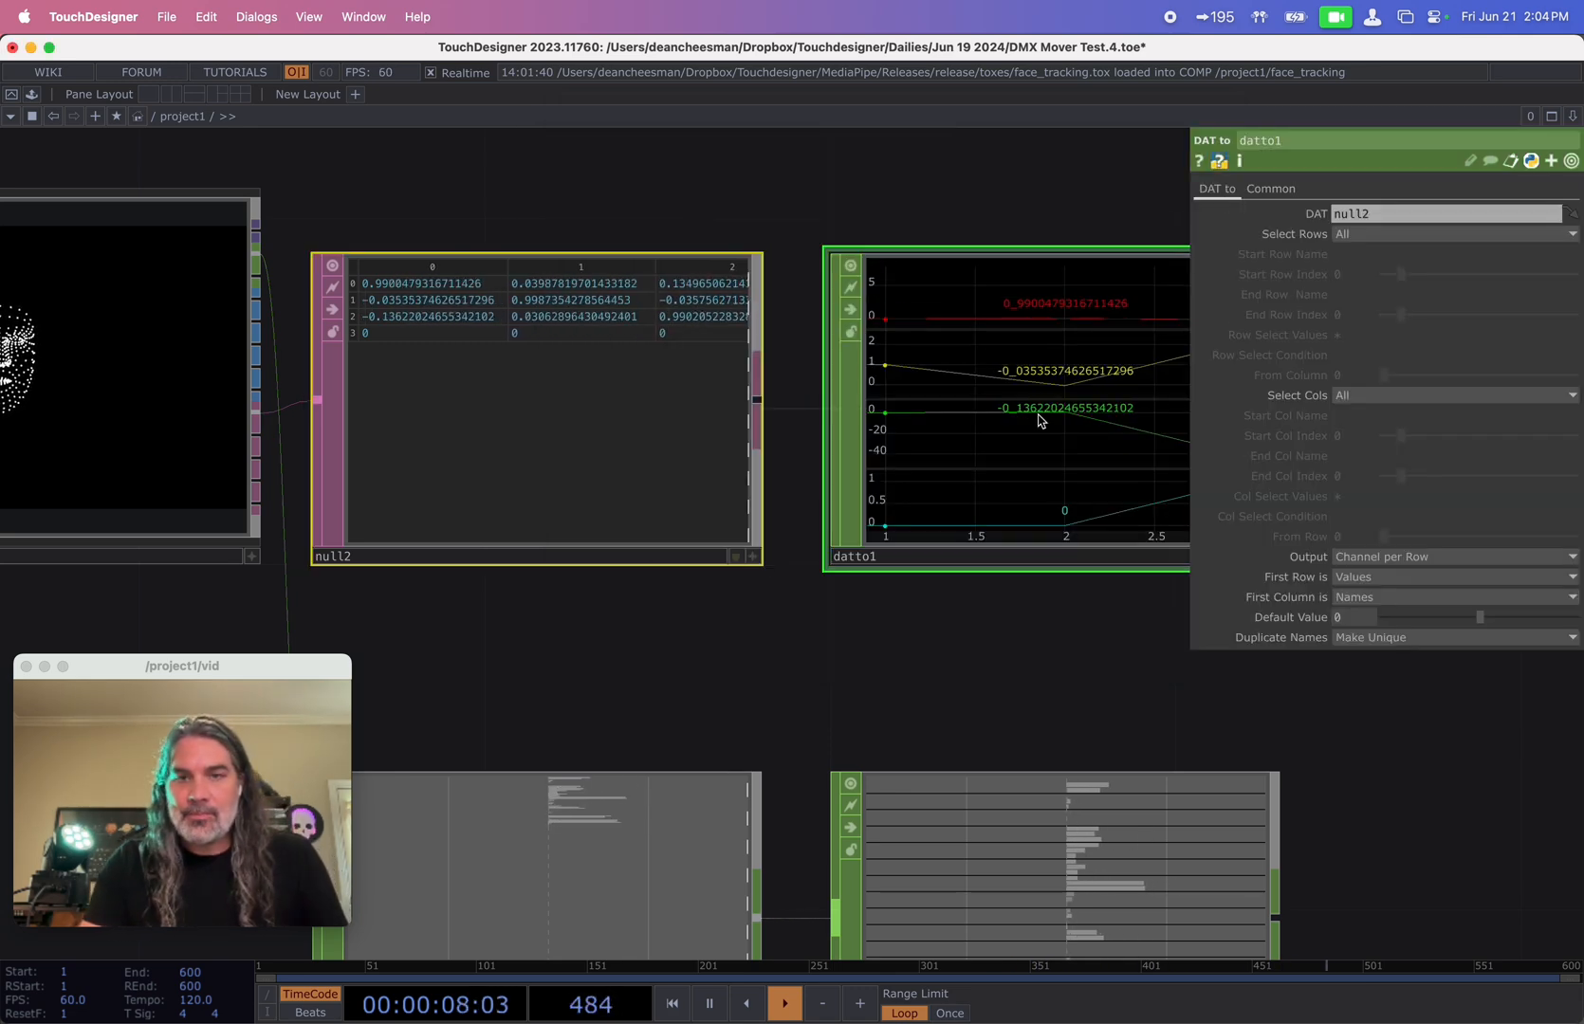
- Set datto1 to treat the first column of the table as Values
left_click(1365, 598)
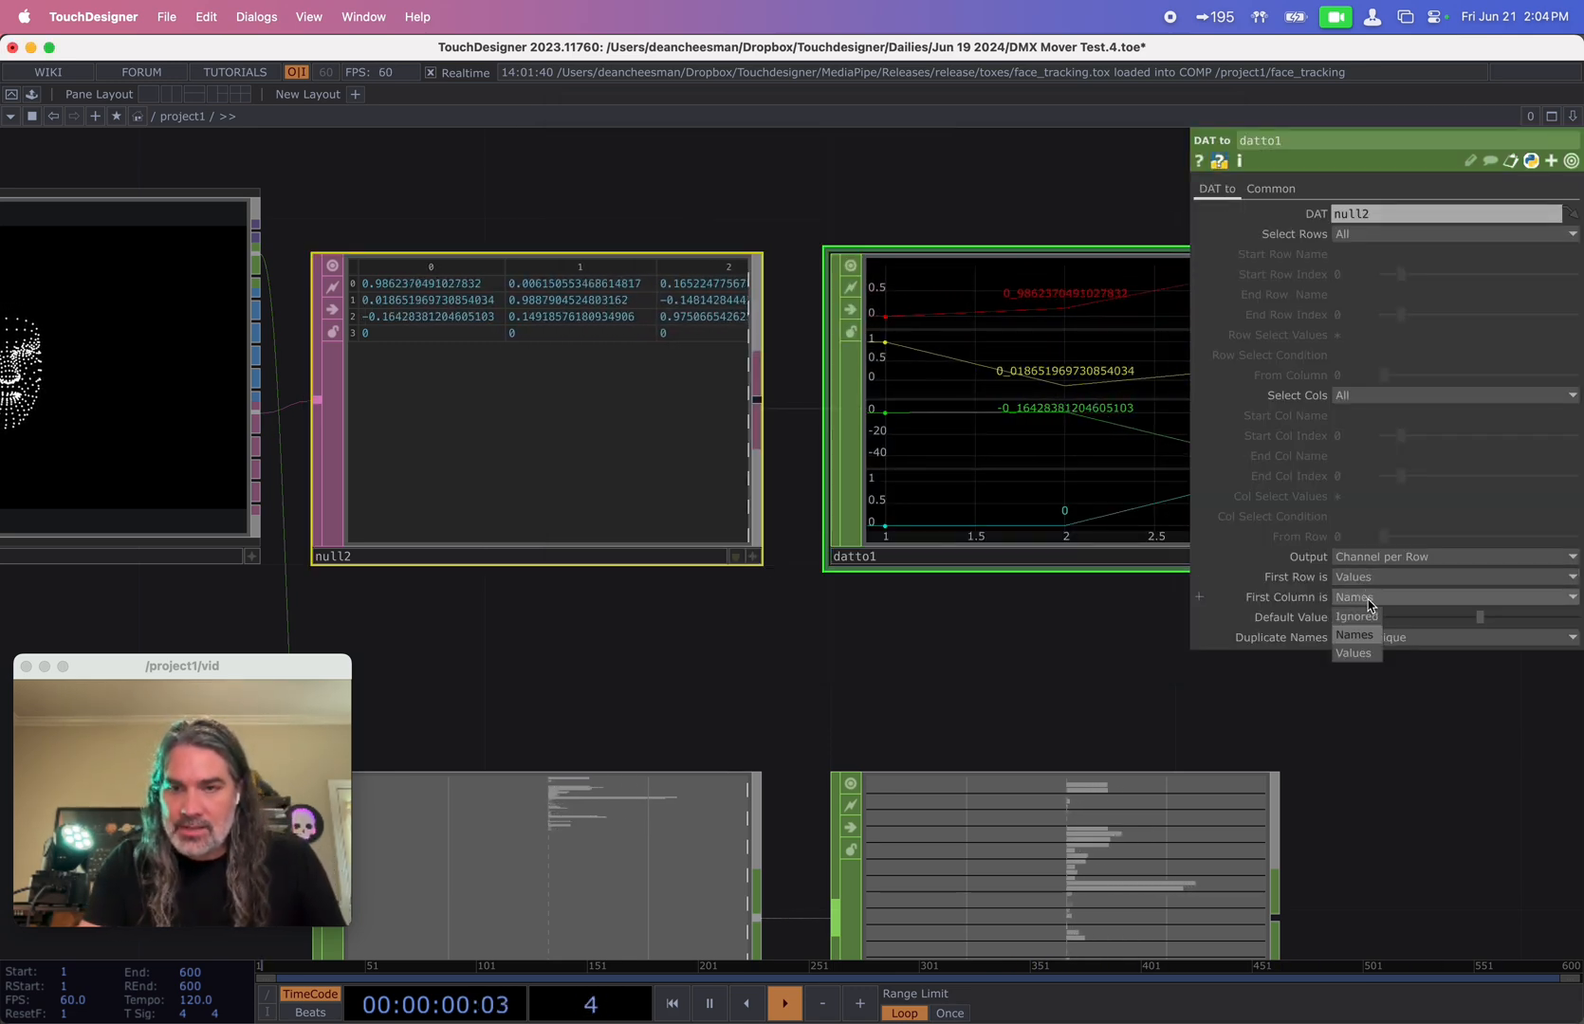
left_click(1353, 653)
left_click_drag(1071, 655, 783, 698)
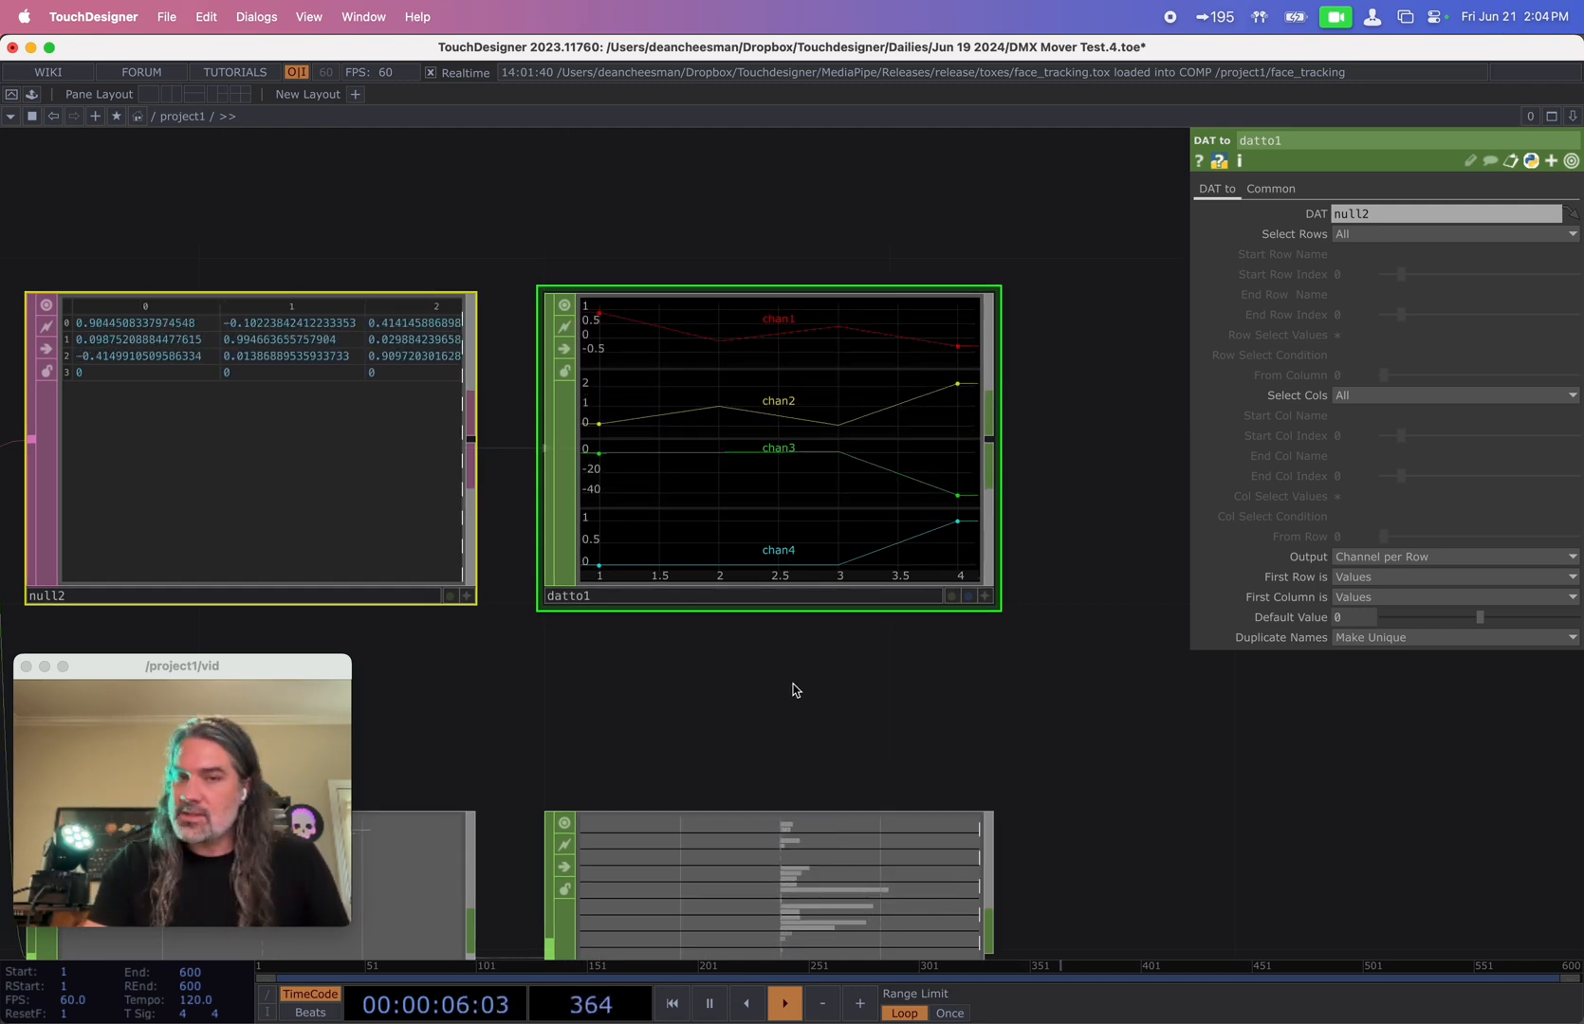
- Add a Shuffle CHOP wired from datto1's output and place it to the right of datto1
scroll(687, 510, "right", 5)
right_click(693, 445)
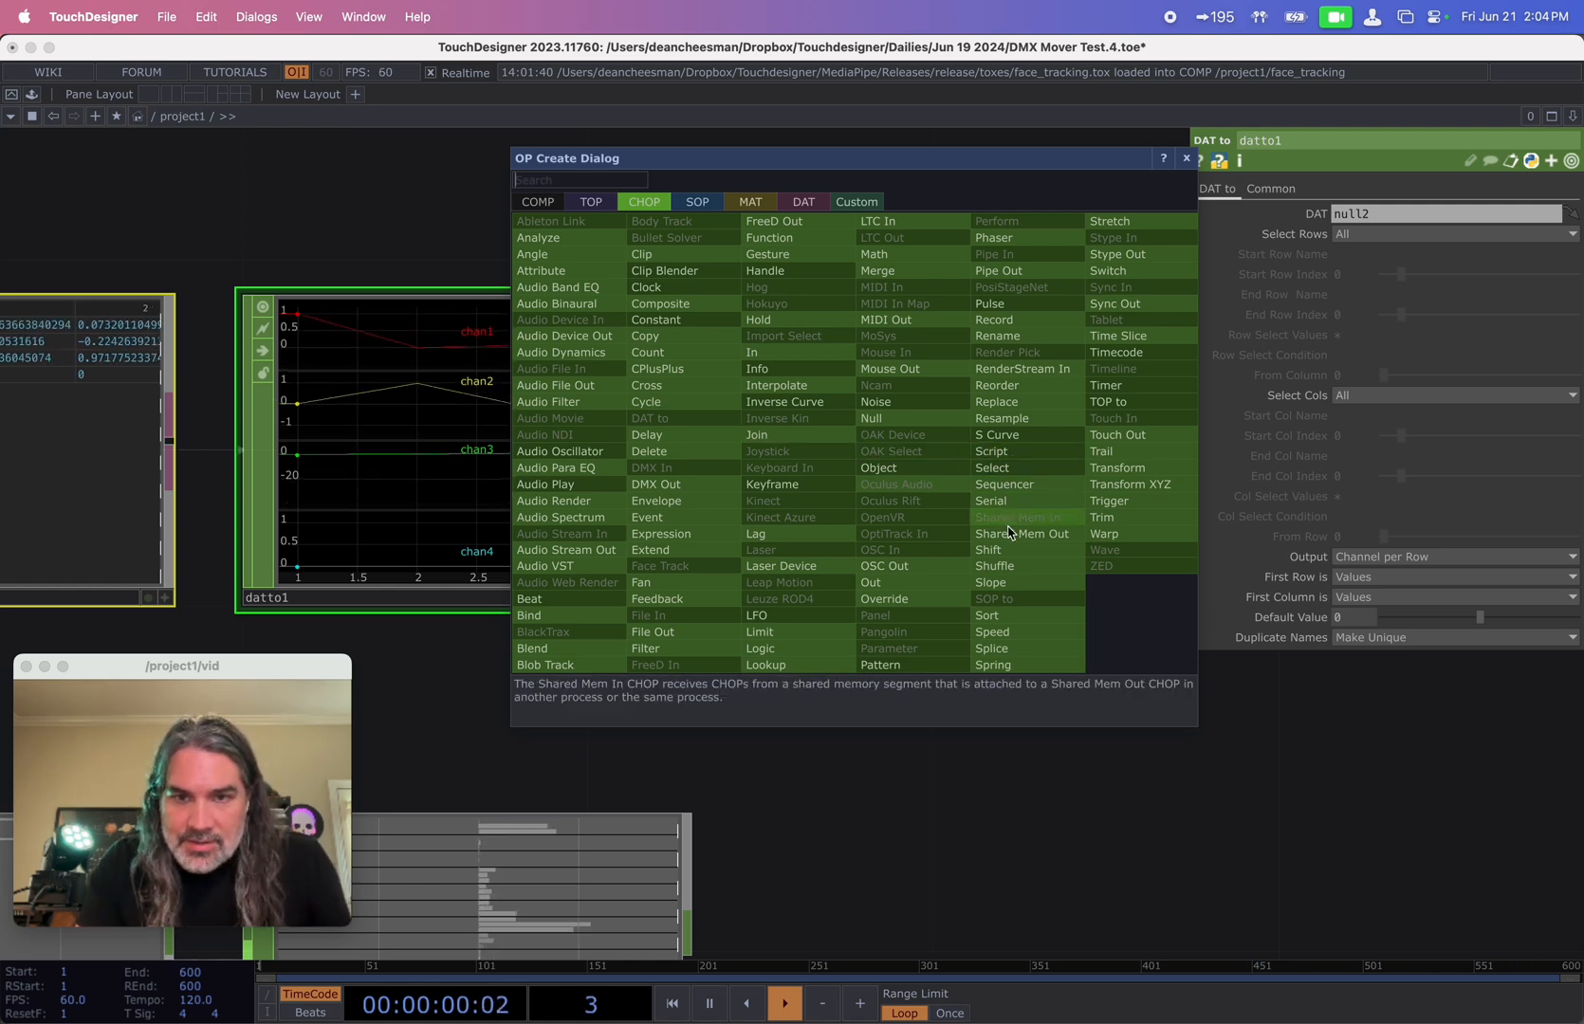
left_click(1001, 566)
left_click(981, 440)
scroll(1037, 683, "right", 3)
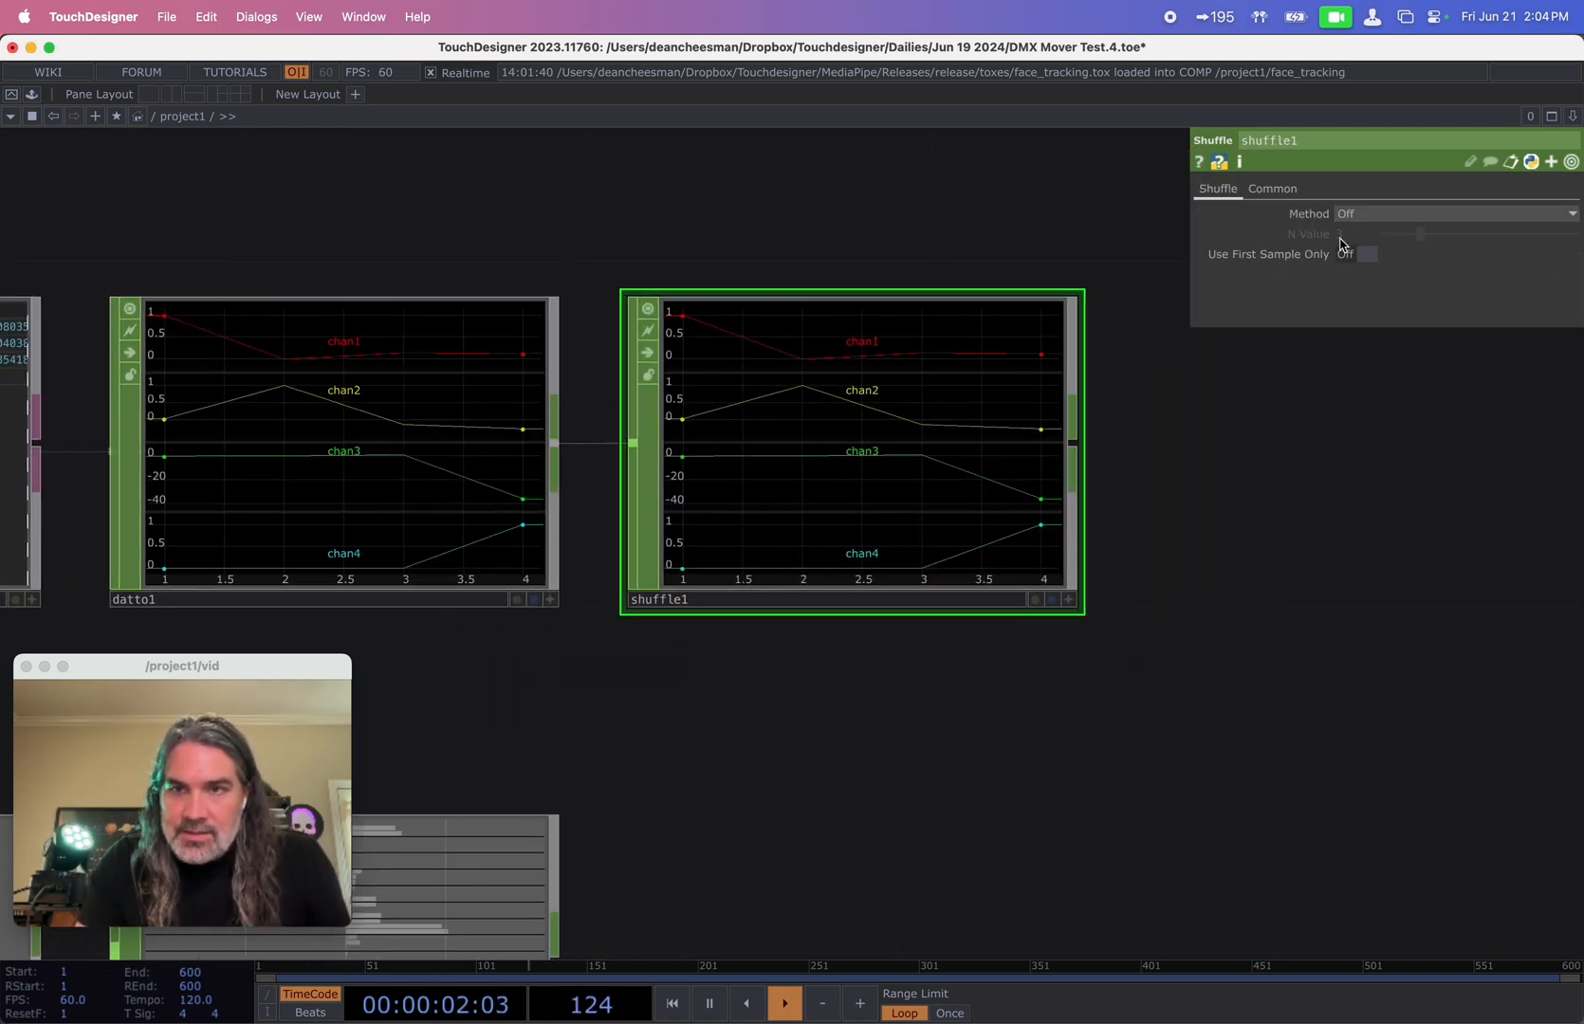
- Try the Sequence All Samples method on shuffle1 and review the other available shuffle methods
left_click(1389, 213)
left_click(1386, 343)
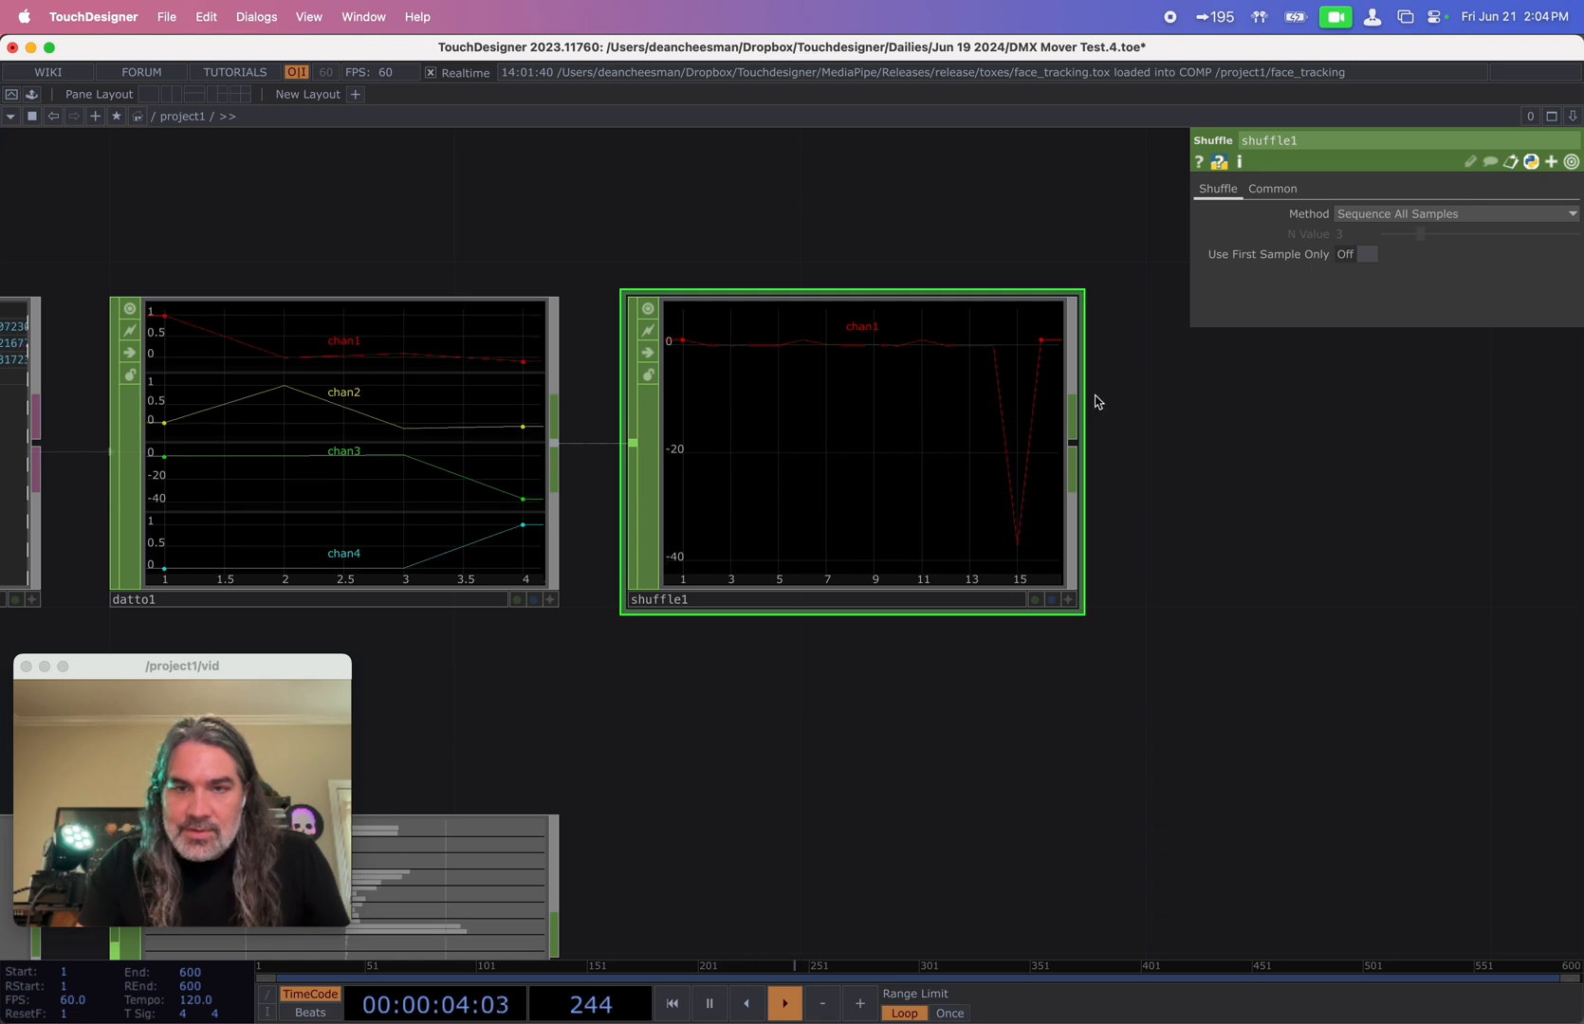
left_click(1403, 213)
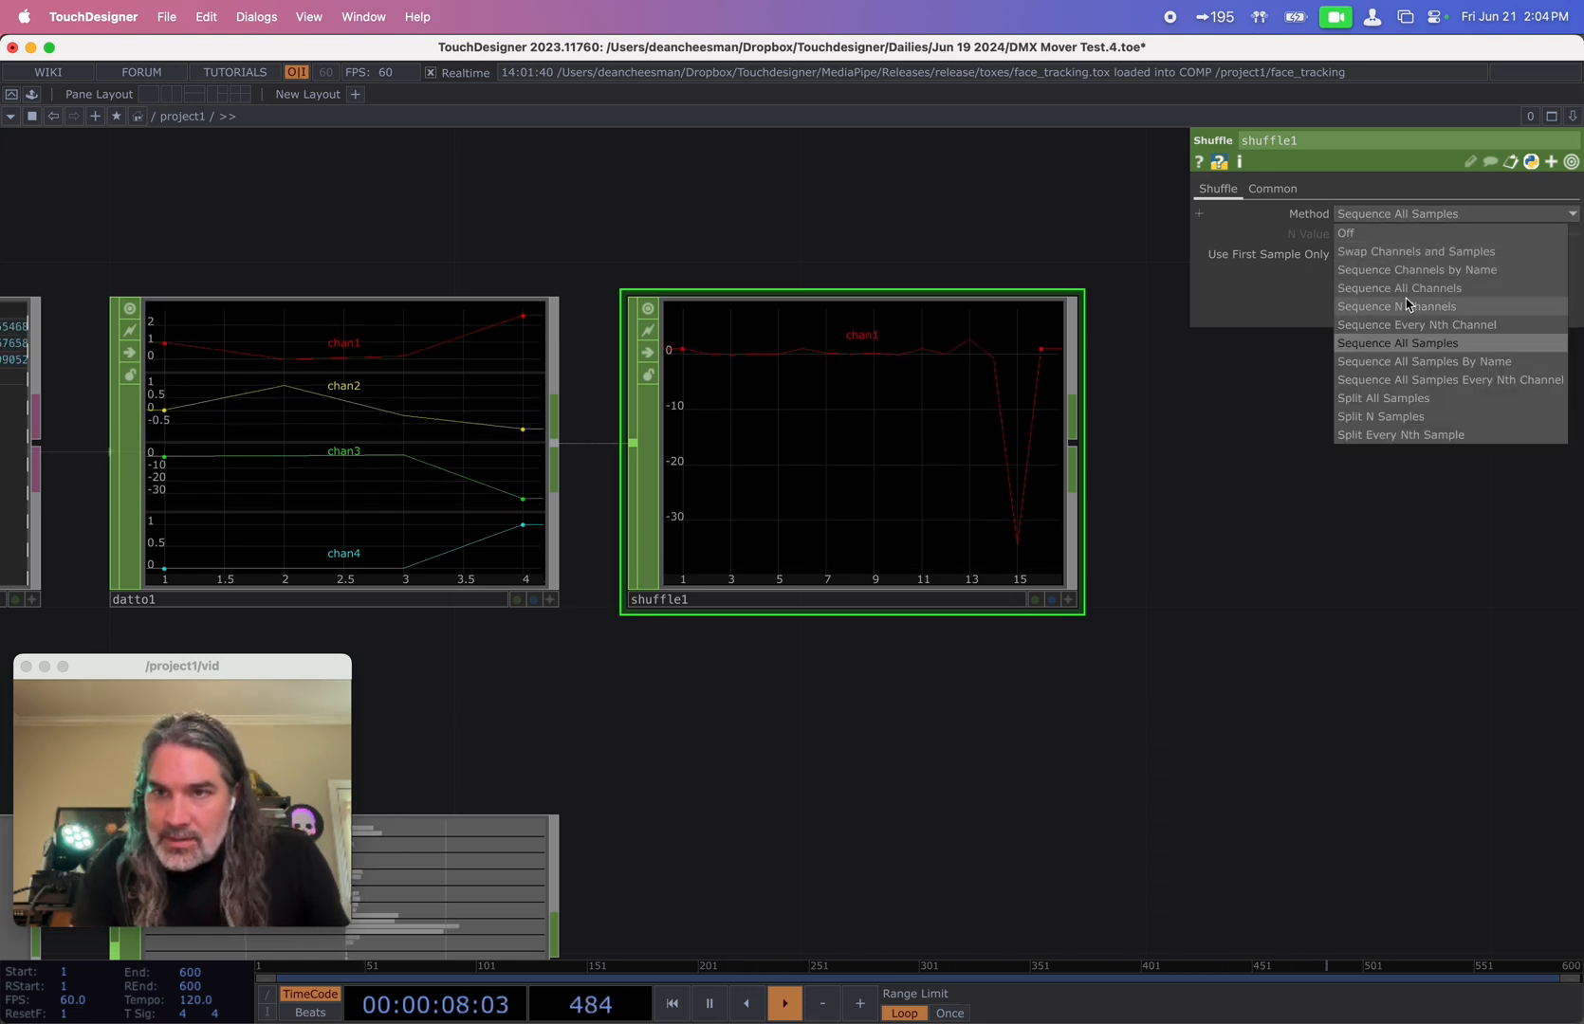
left_click(1220, 538)
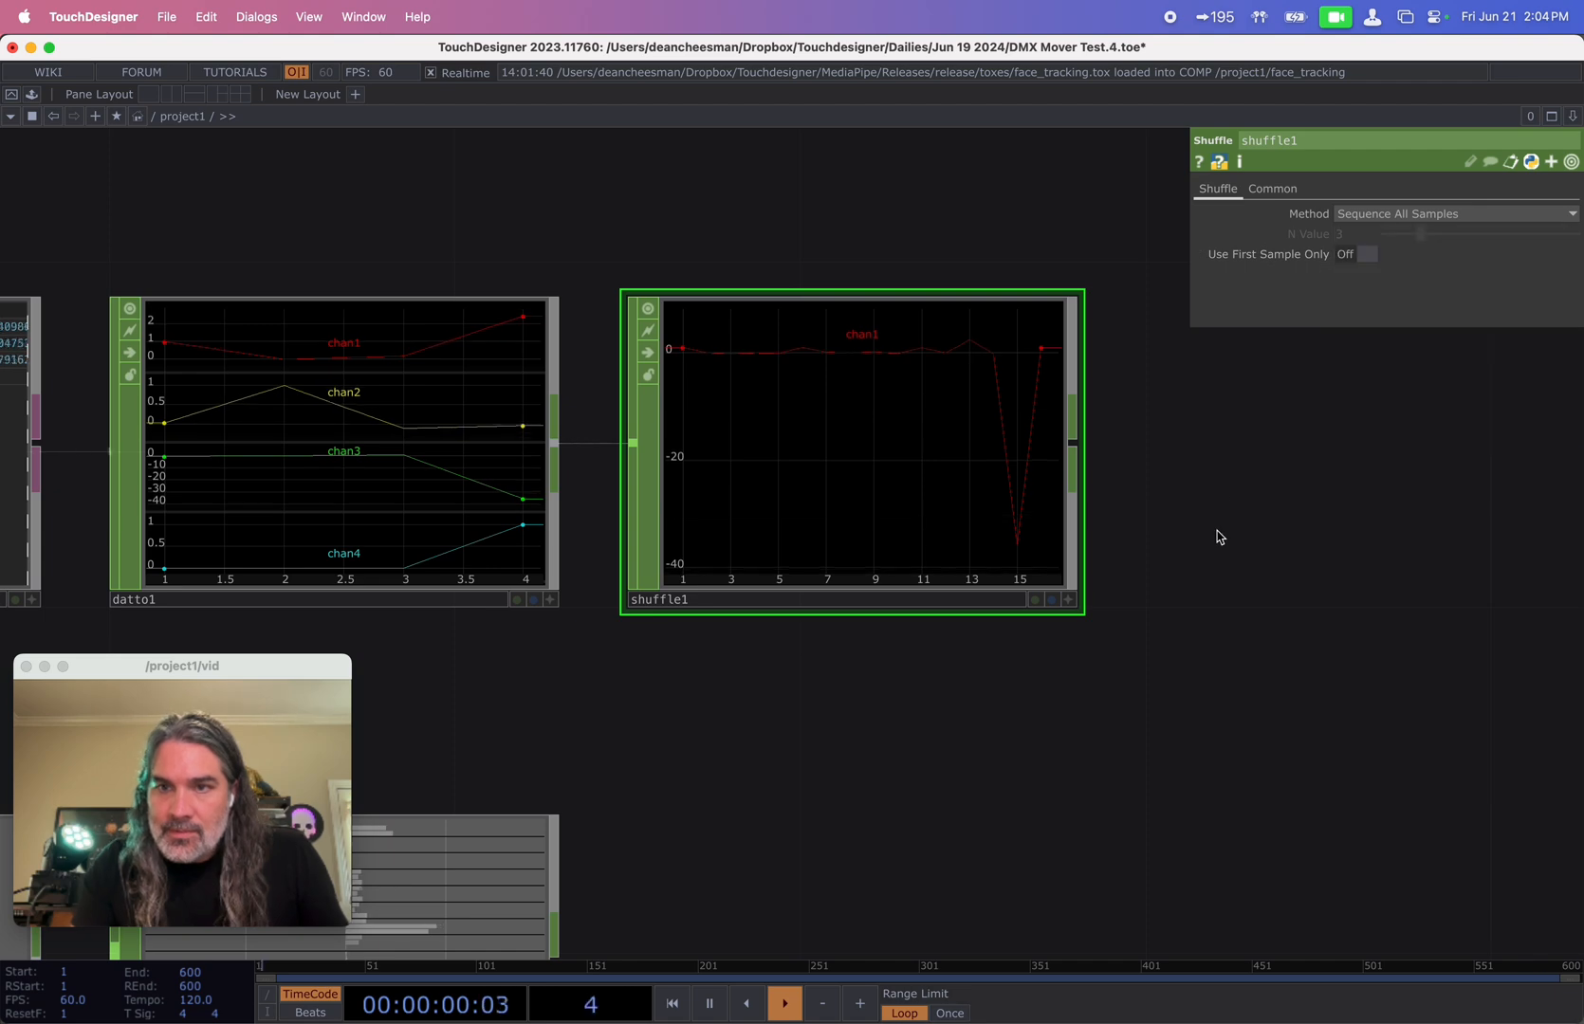
- Set shuffle1's method to Split All Samples and inspect the resulting individual channels
left_click(1390, 214)
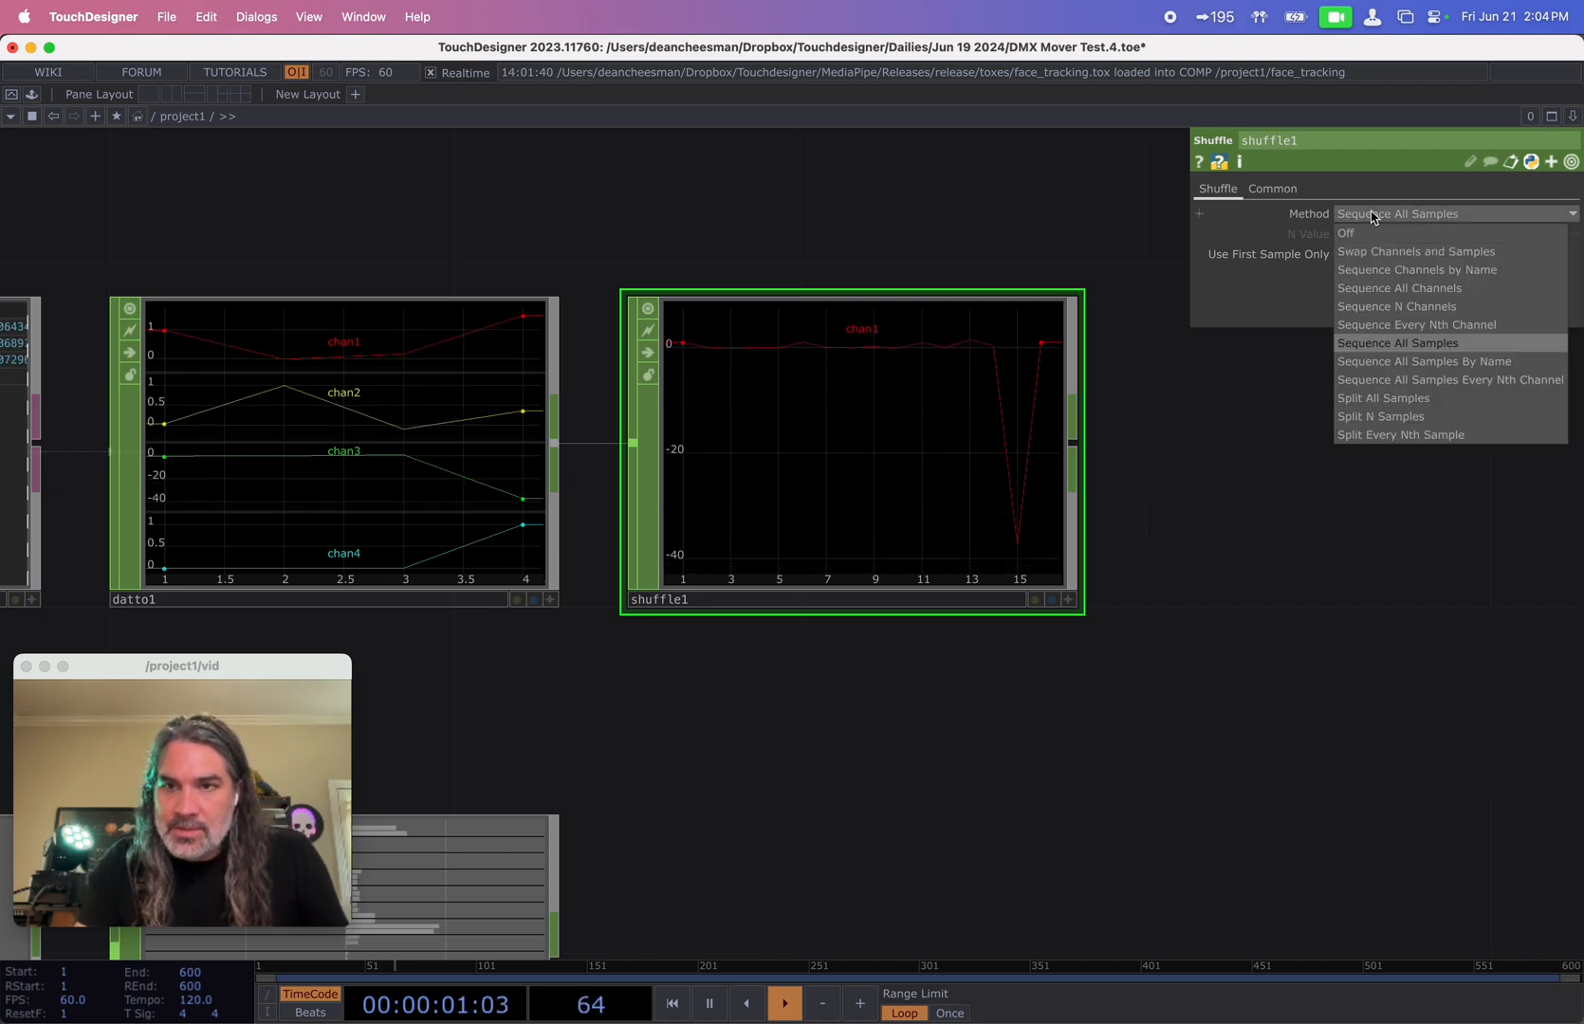
left_click(1396, 399)
scroll(1008, 446, "up", 3)
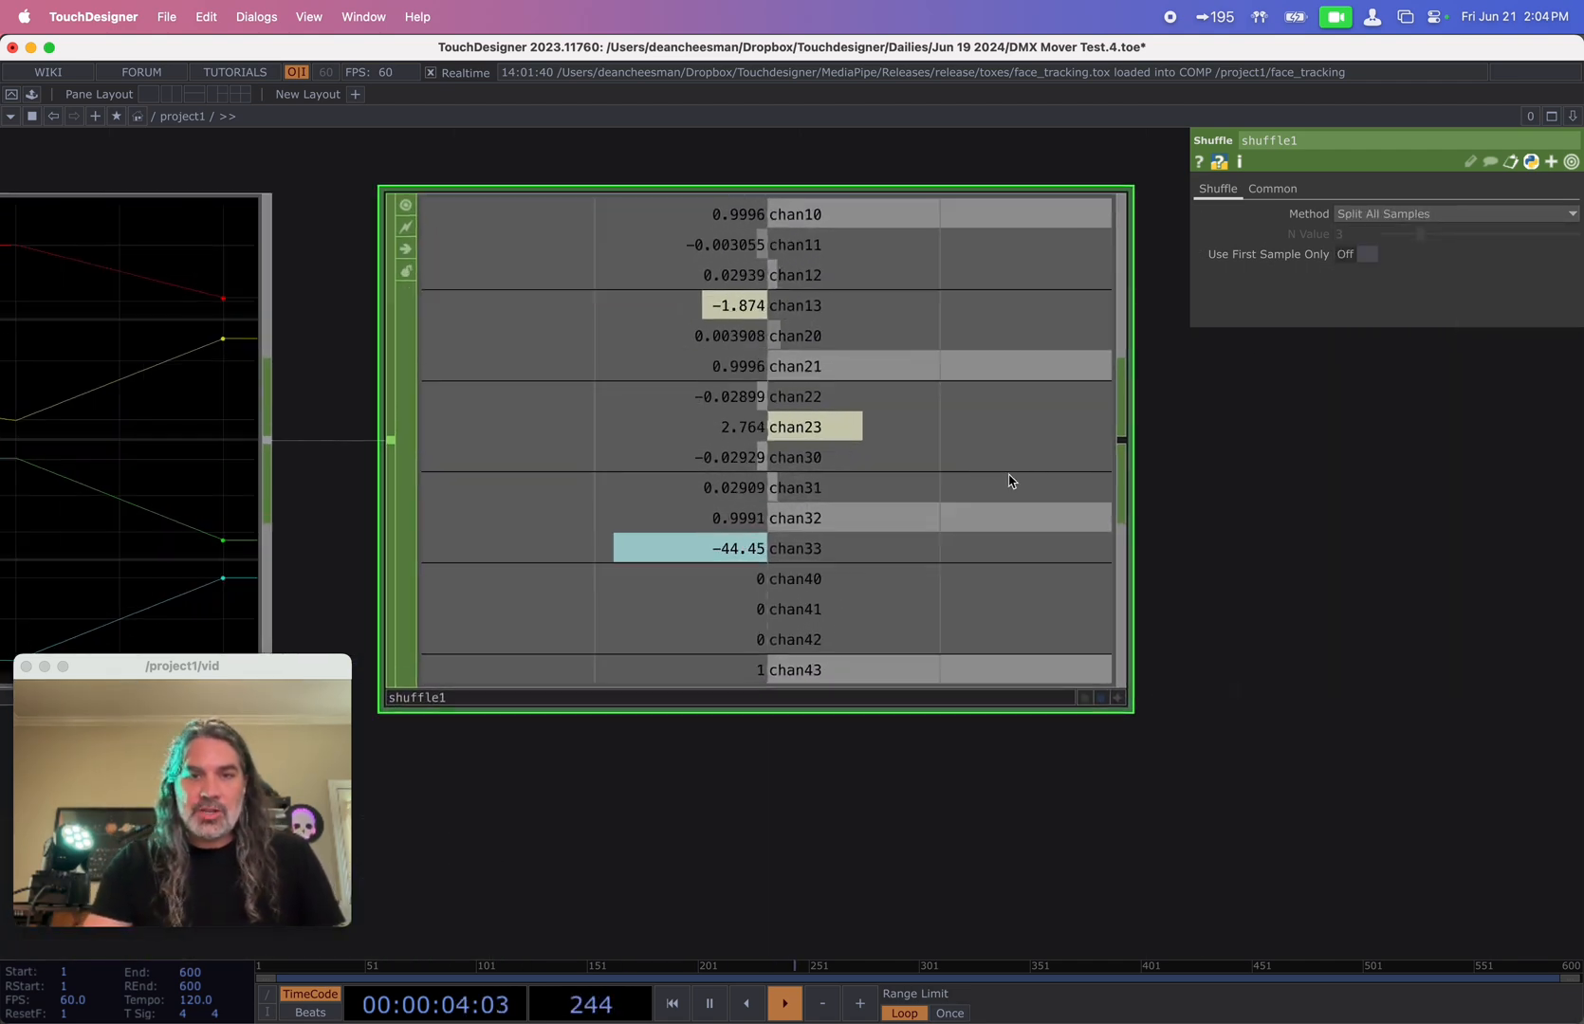
scroll(1270, 603, "up", 2)
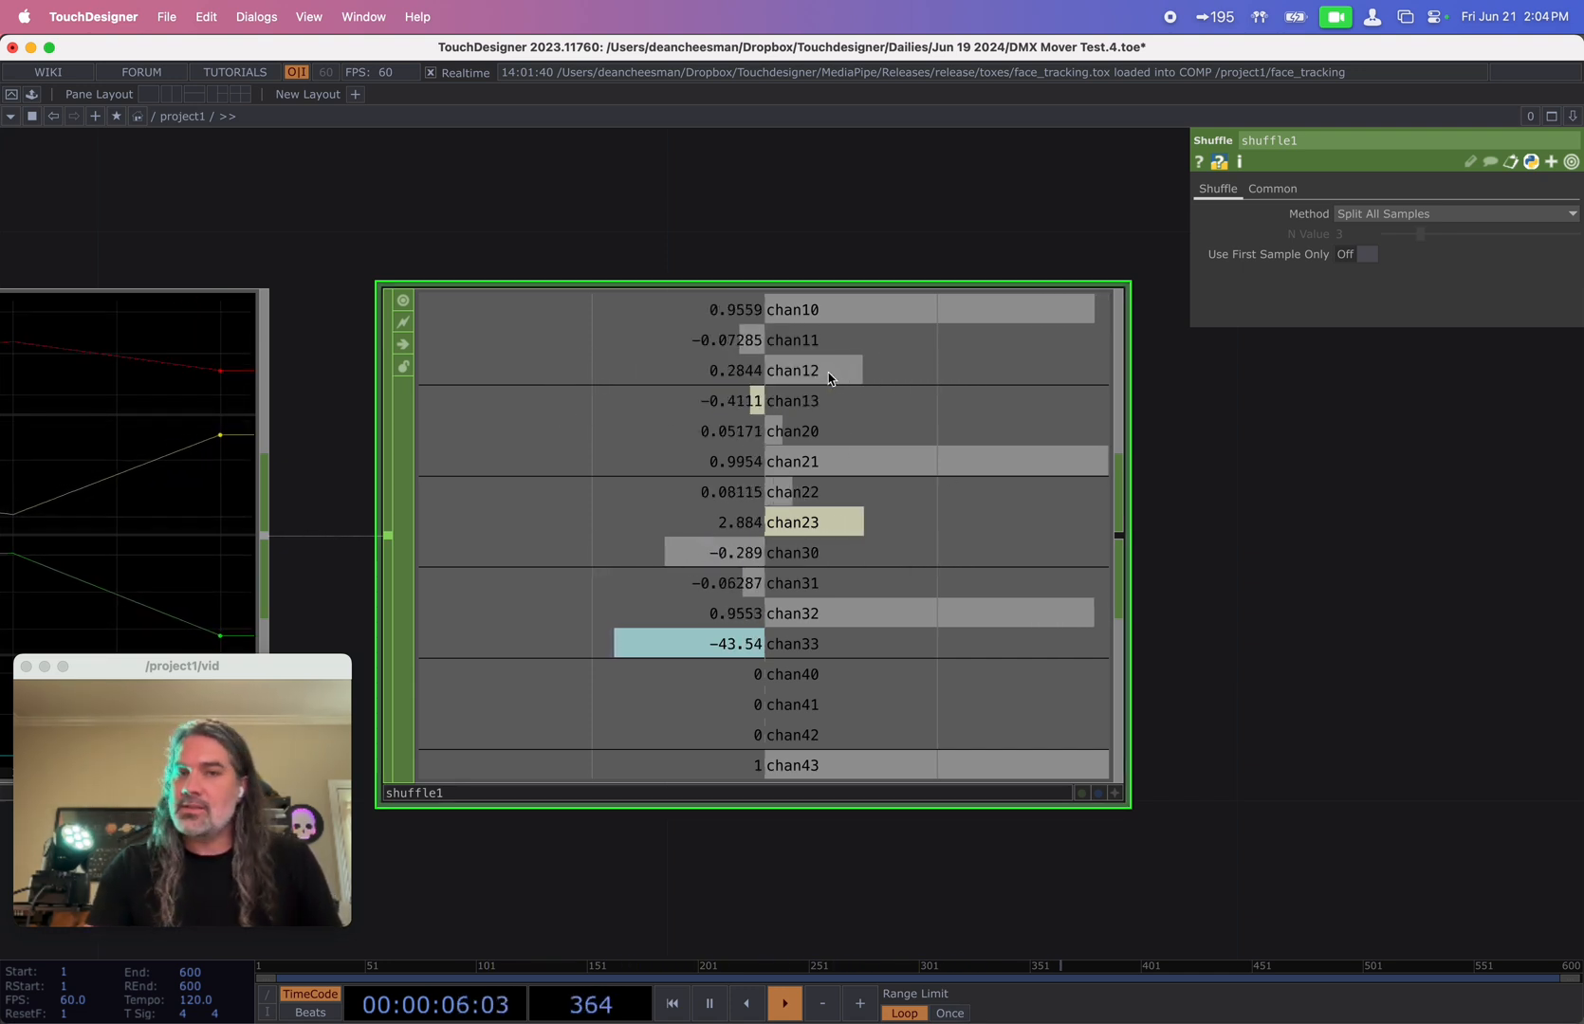
- Add a Select CHOP wired from shuffle1's output and place it above and to the right of shuffle1
left_click_drag(1271, 614, 837, 624)
scroll(988, 562, "down", 5)
scroll(978, 565, "down", 1)
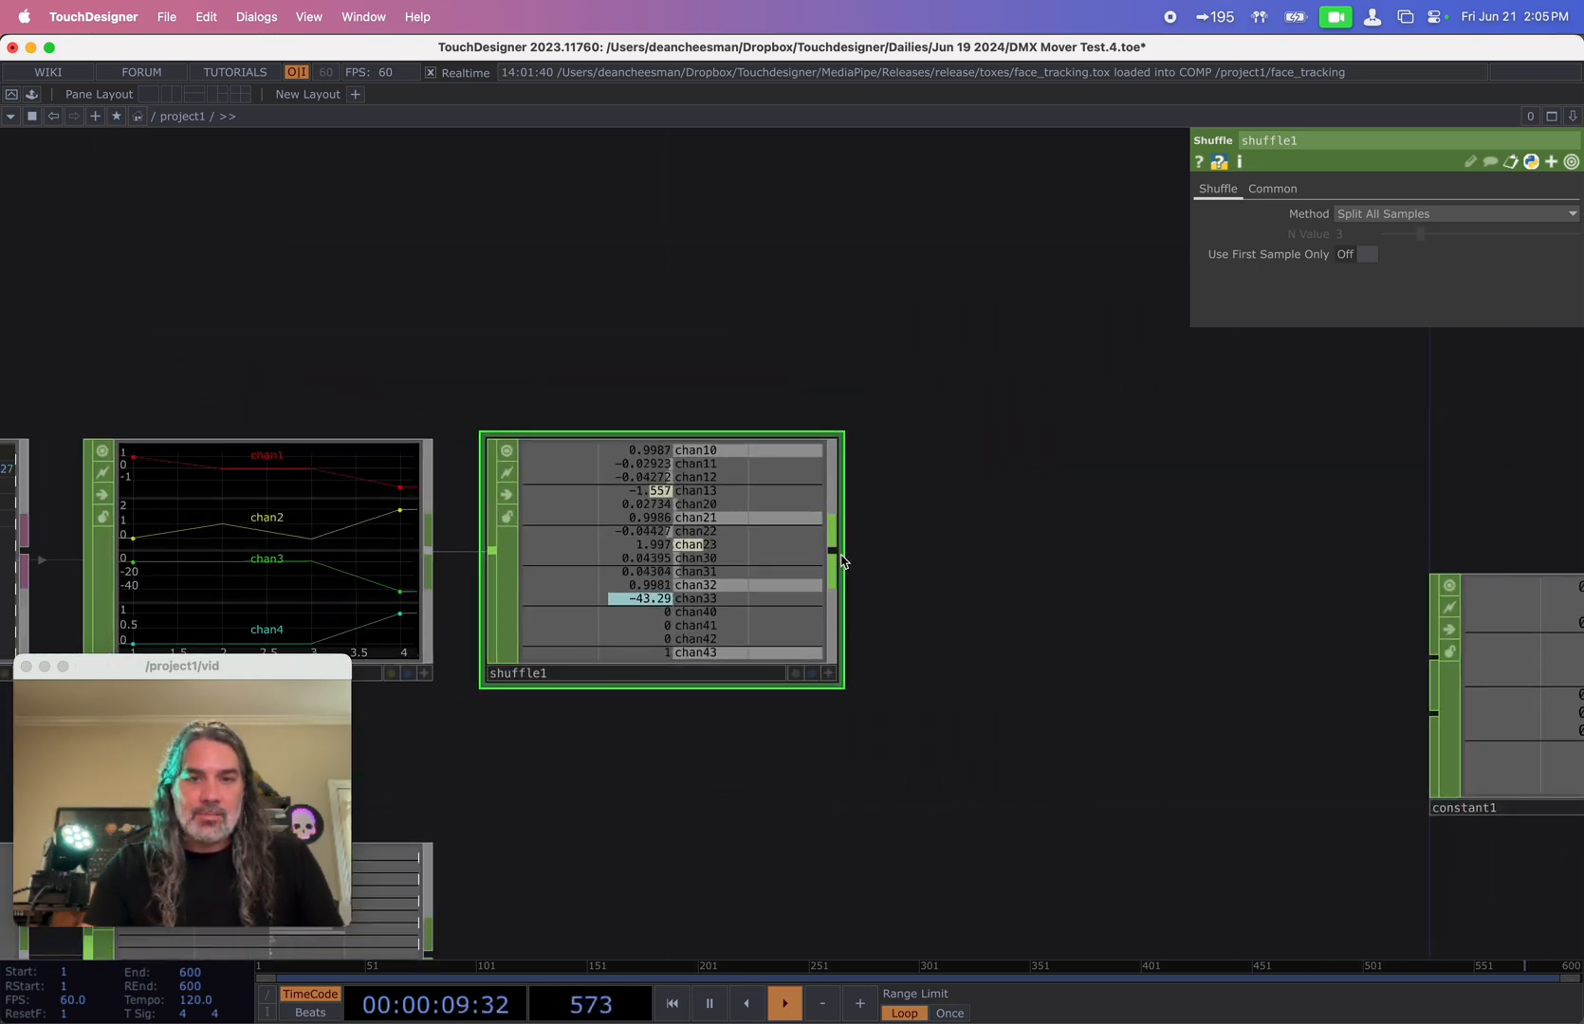
left_click(998, 326)
left_click(1121, 370)
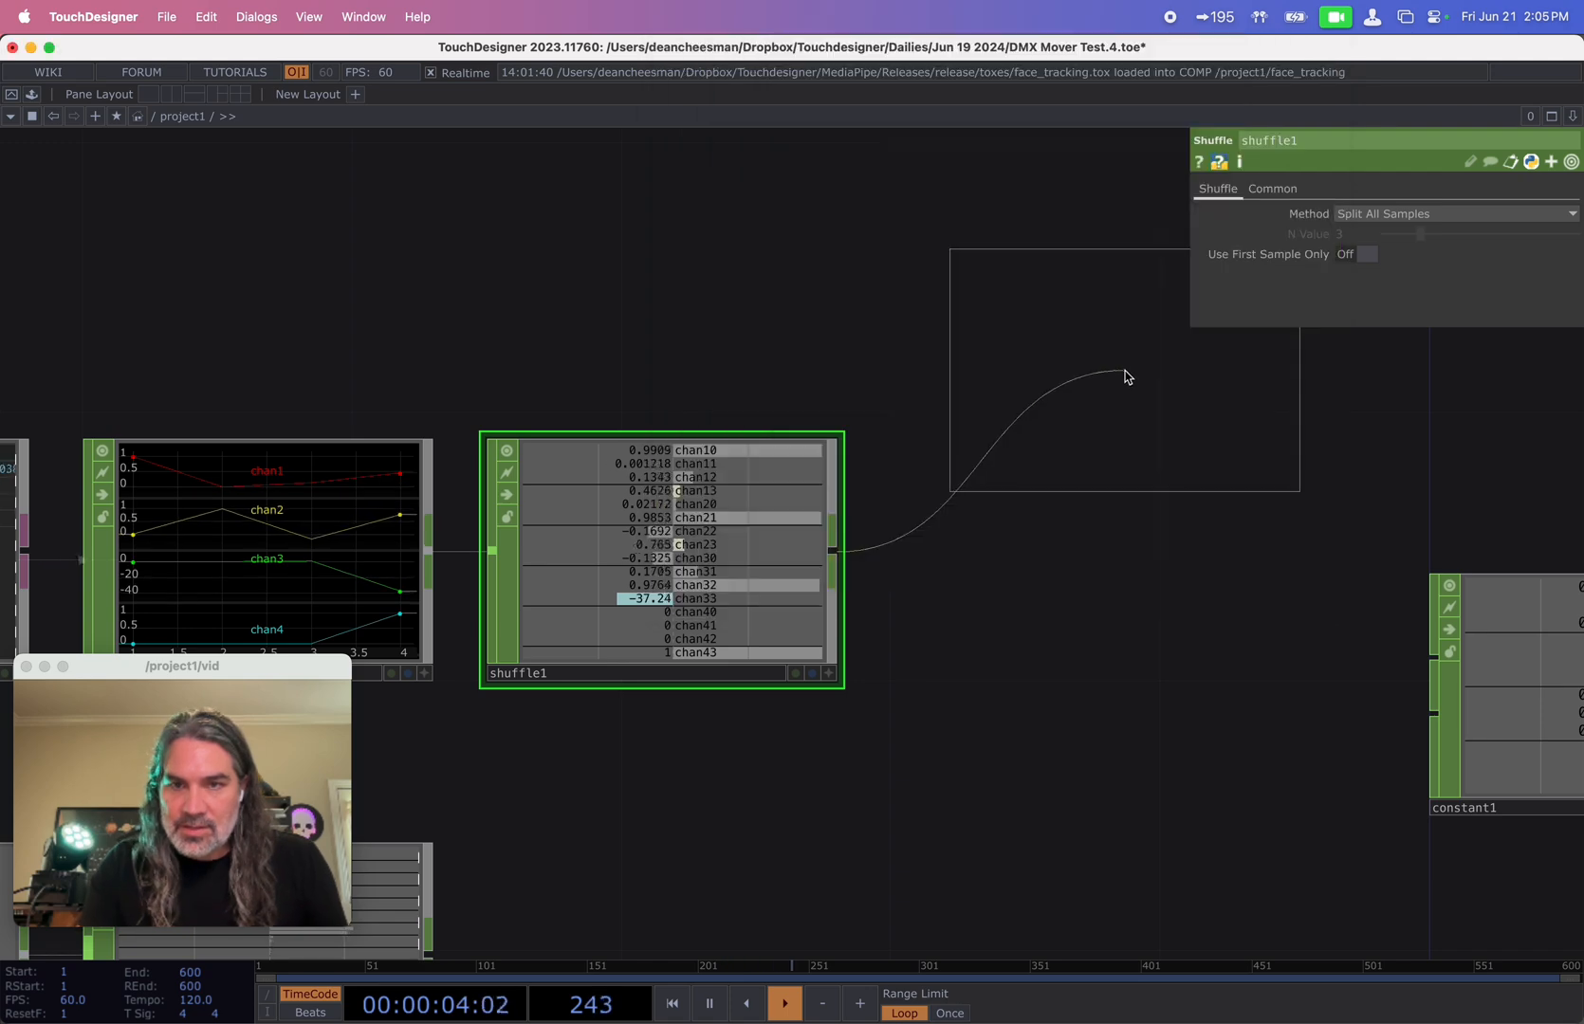
left_click(1124, 376)
- Set select2's channel names to chan12
left_click(1569, 234)
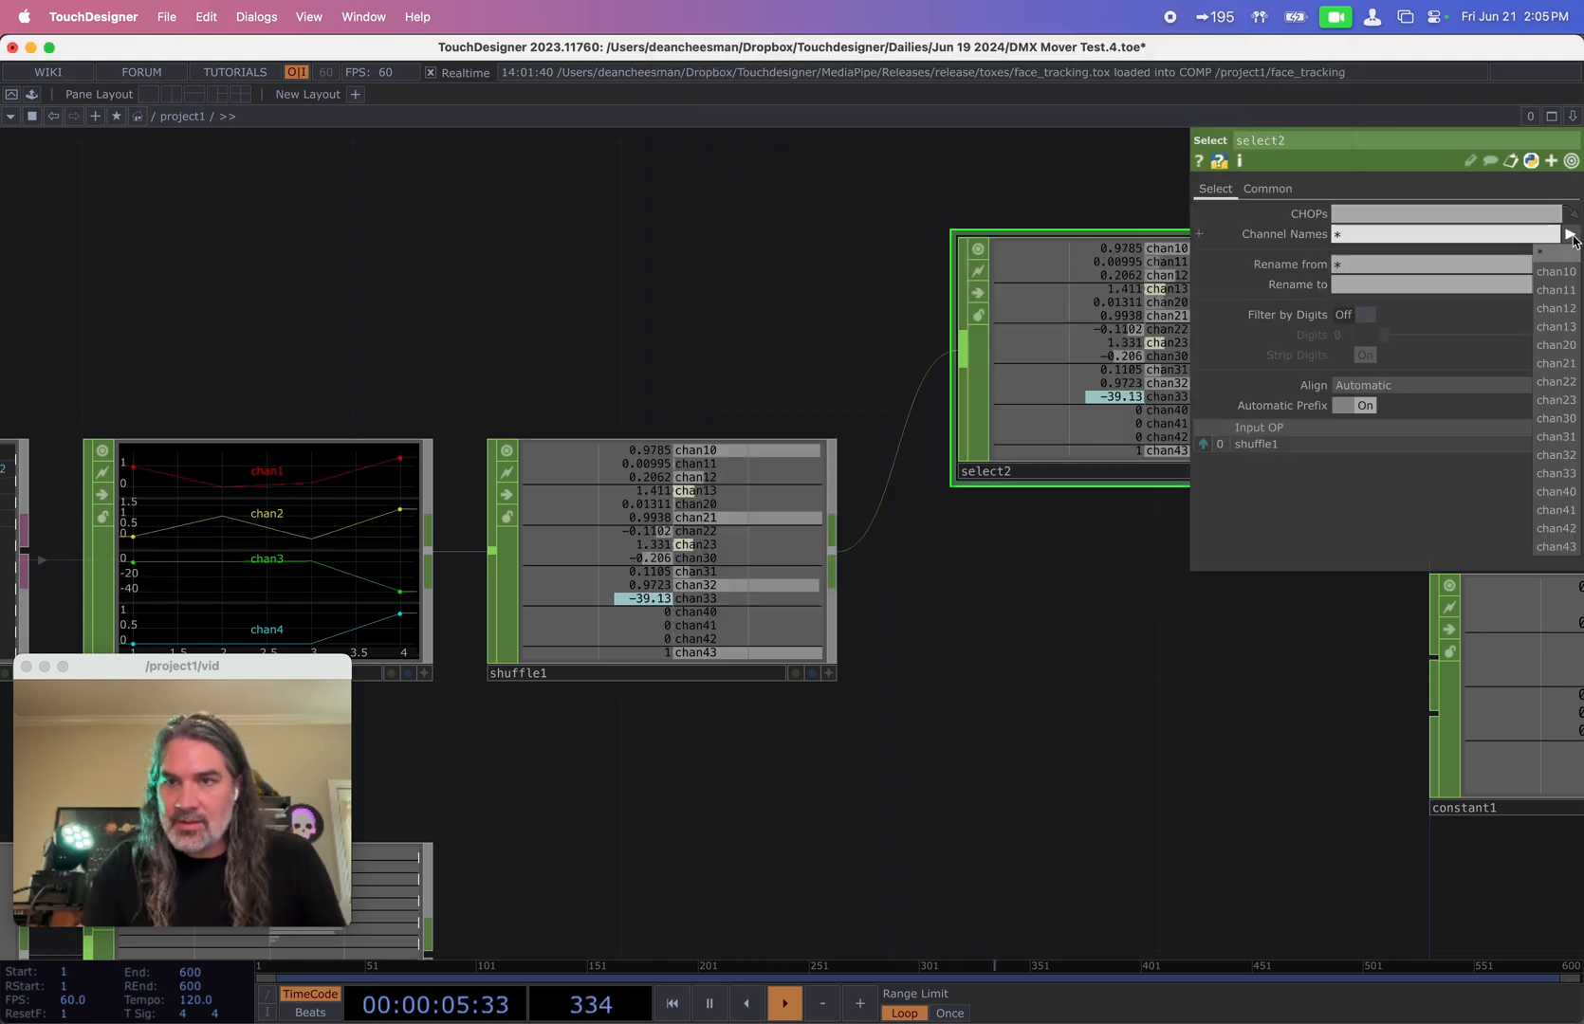
left_click(1563, 308)
scroll(1043, 654, "right", 5)
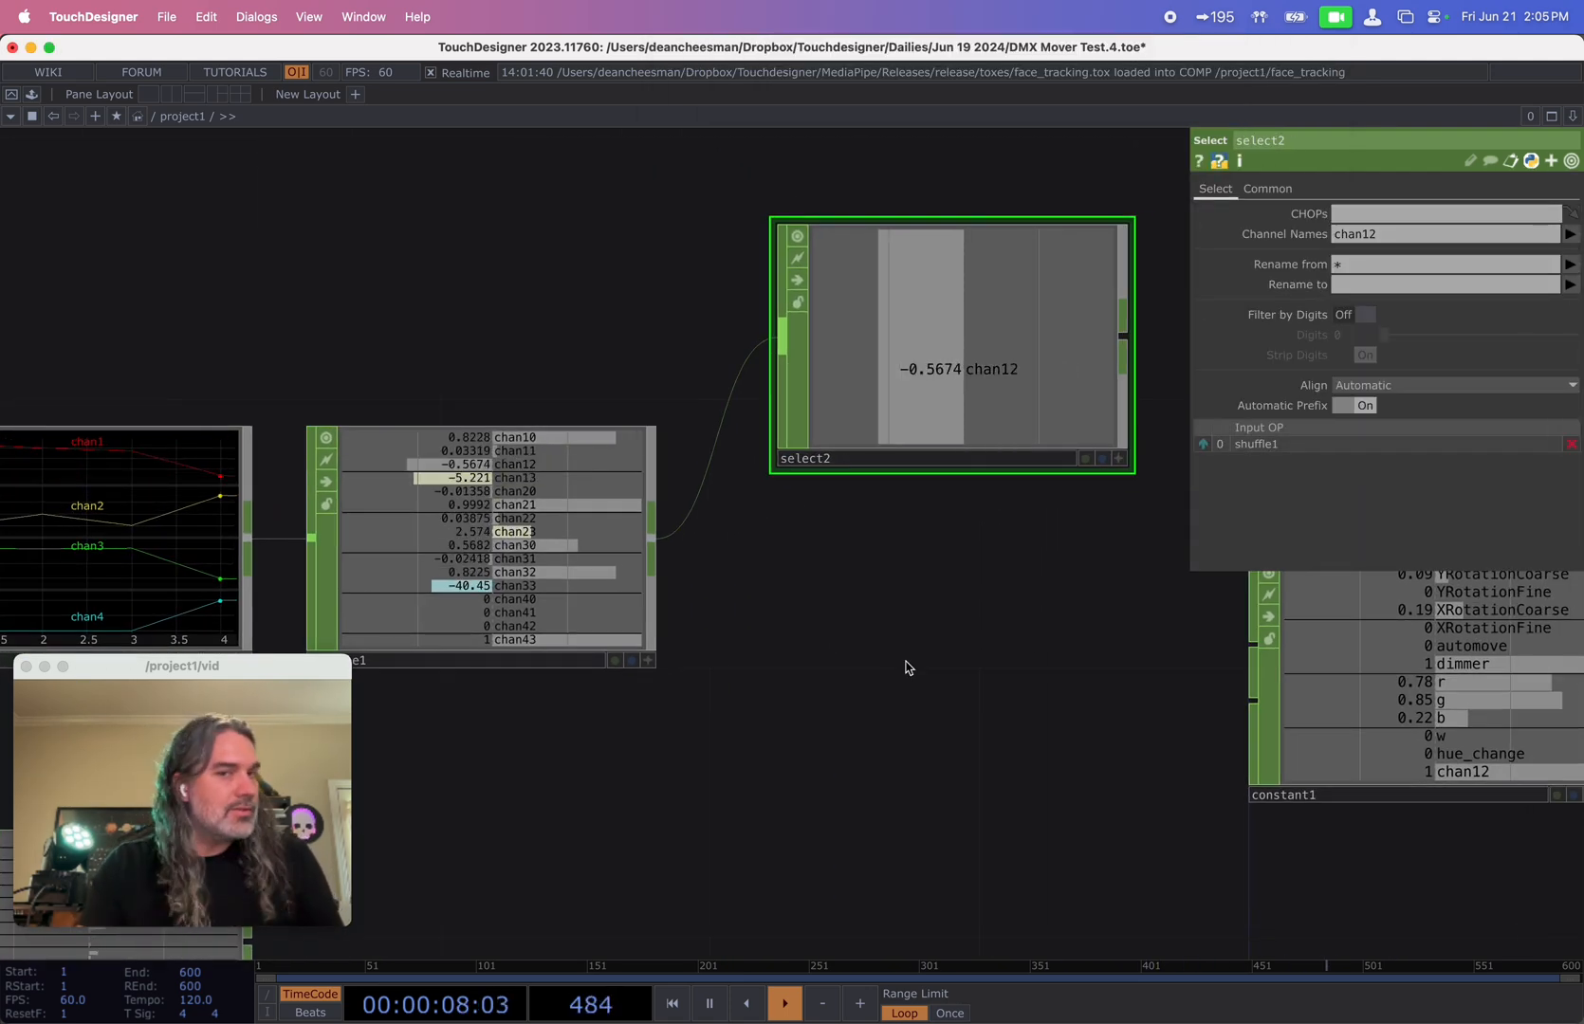
- Select all the face-tracking operators together and move them left, farther away from constant1
scroll(906, 666, "down", 6)
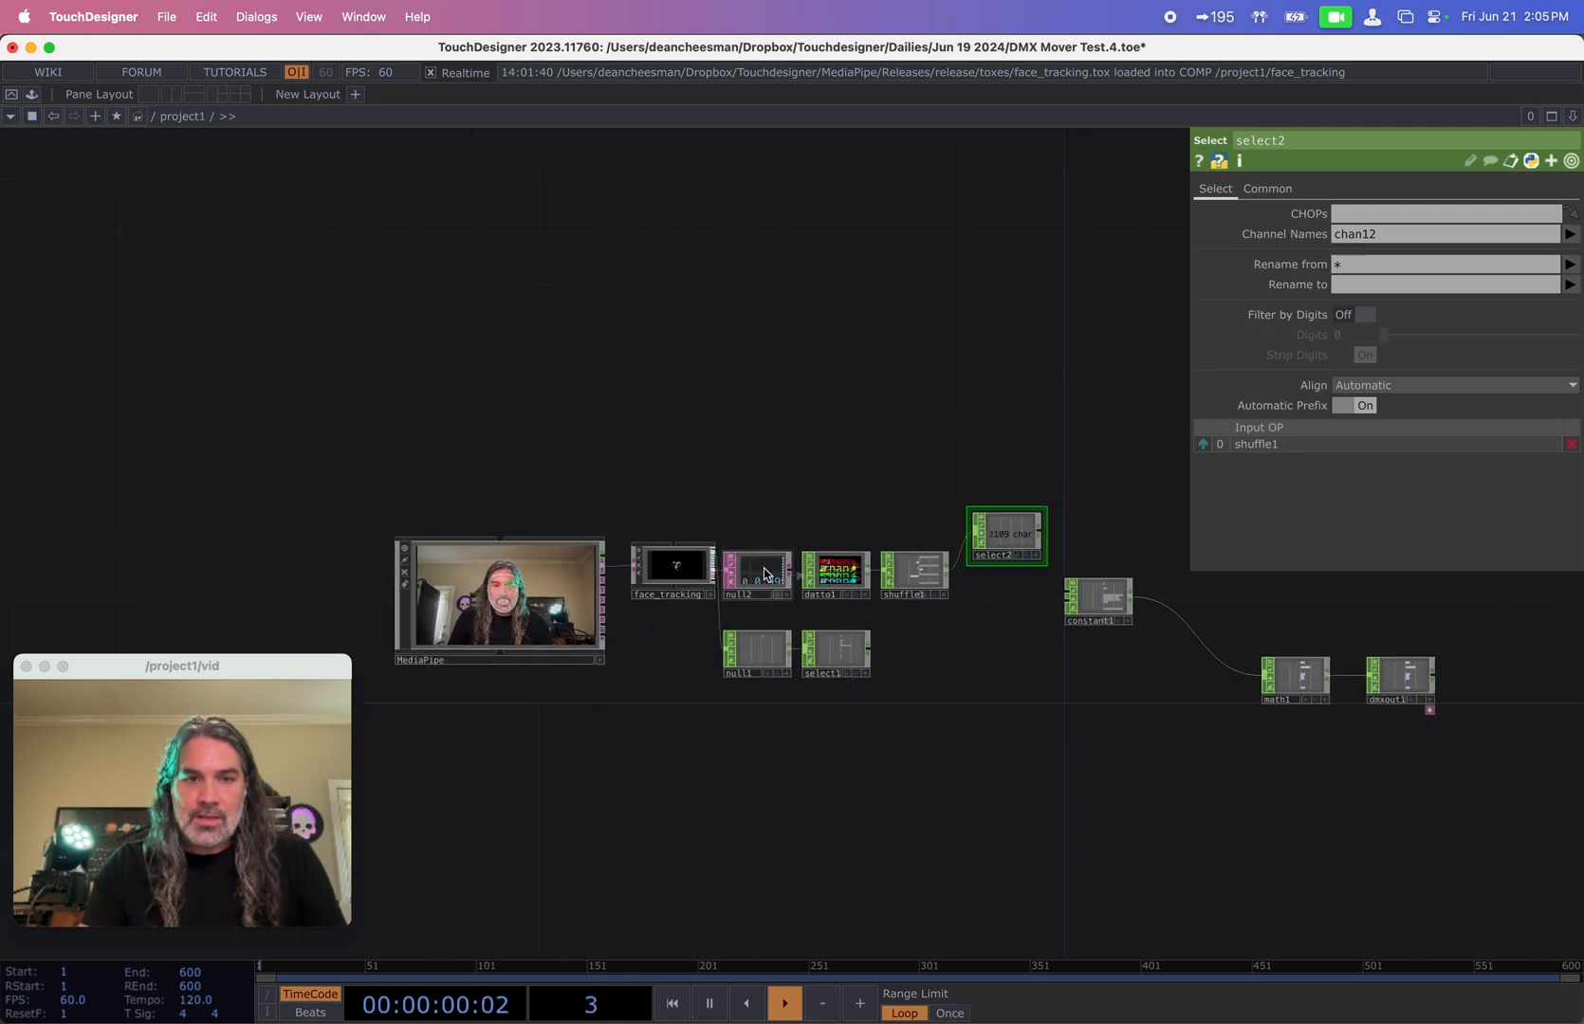
right_click_drag(985, 808, 984, 809)
left_click_drag(1005, 559, 763, 586)
scroll(762, 586, "up", 5)
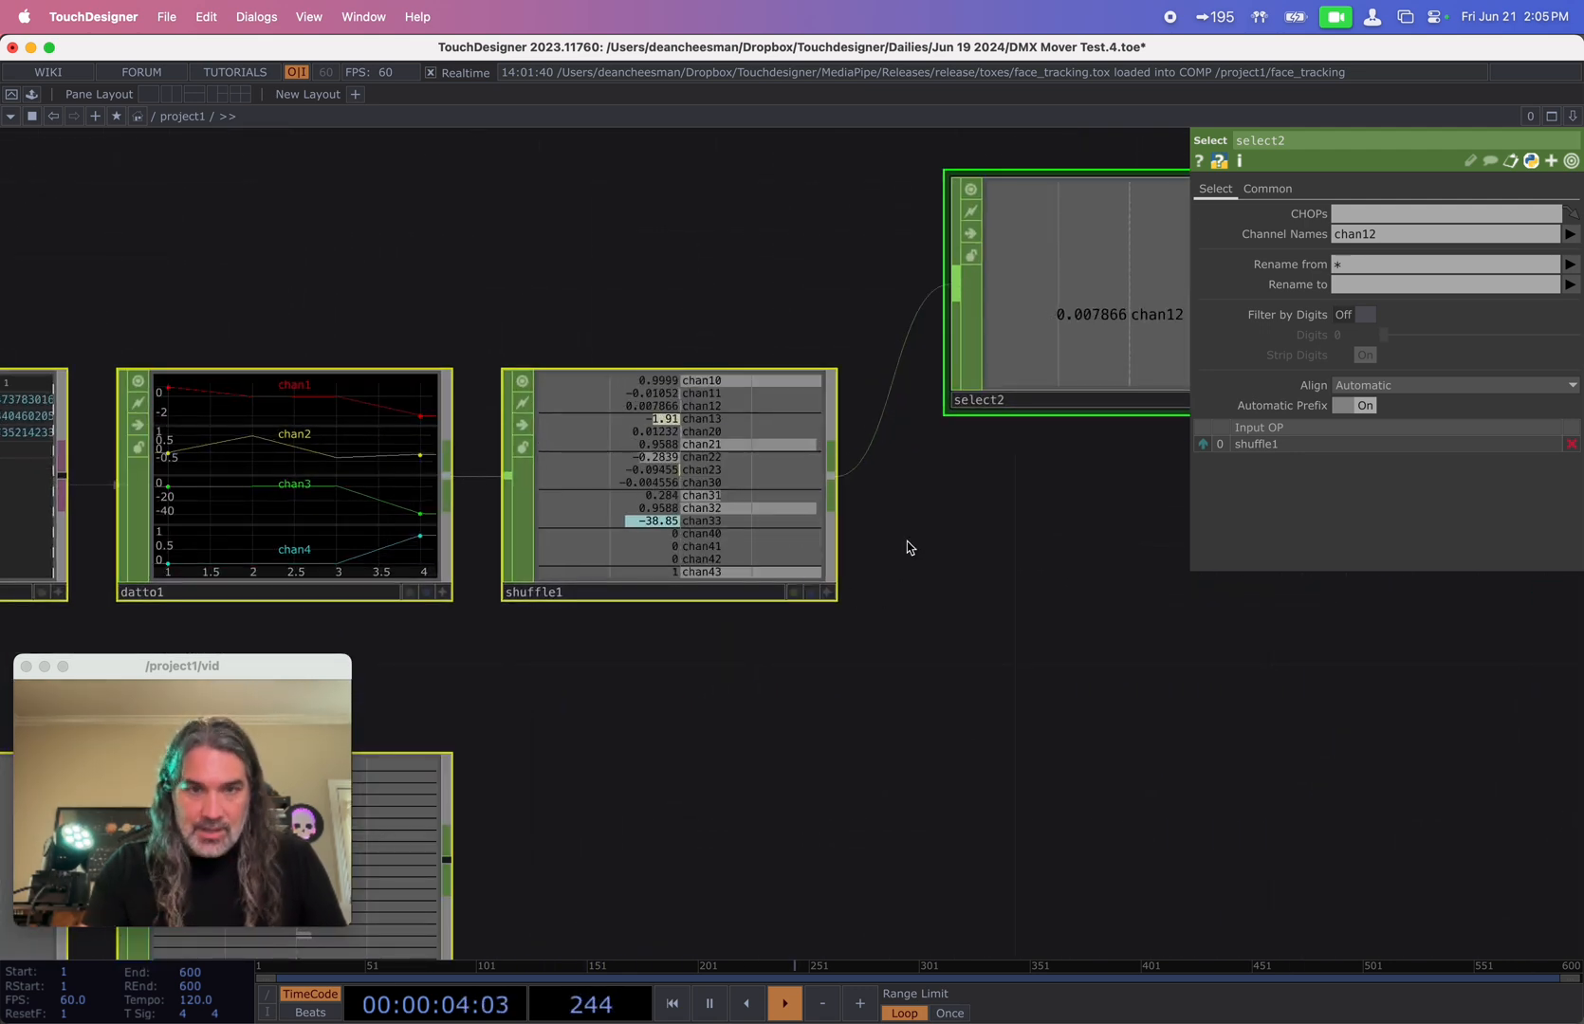
scroll(908, 546, "up", 3)
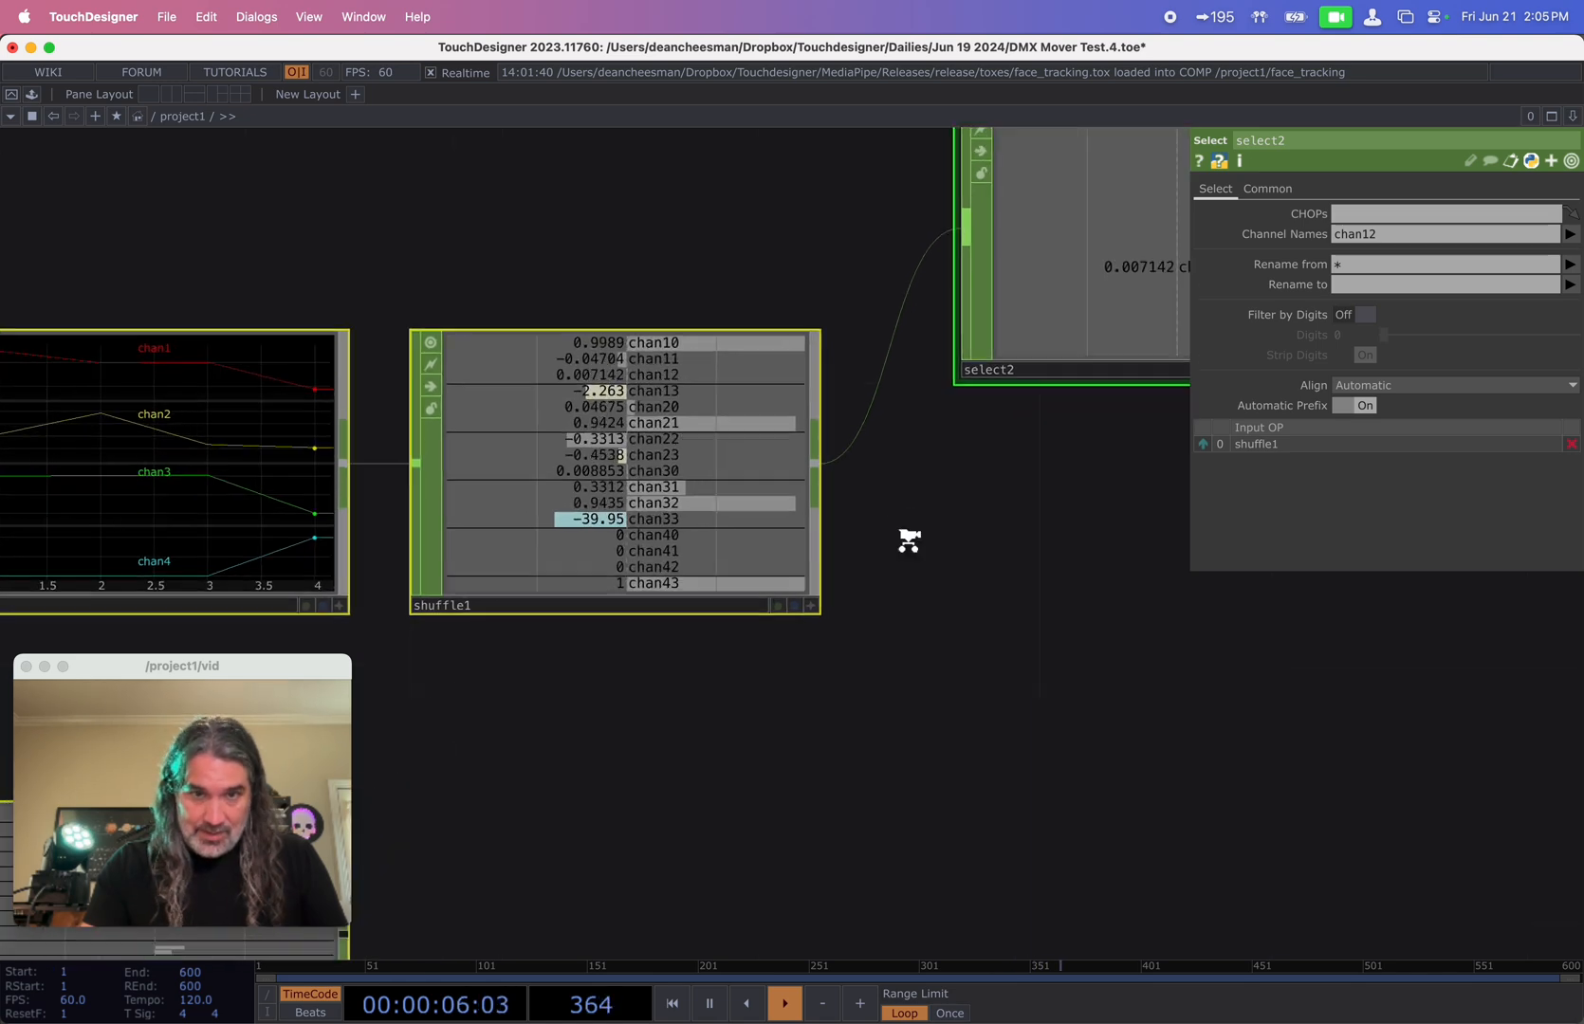
- Add a second Select CHOP below select2 and wire shuffle1's output into its input
left_click_drag(912, 548, 929, 651)
scroll(930, 654, "up", 1)
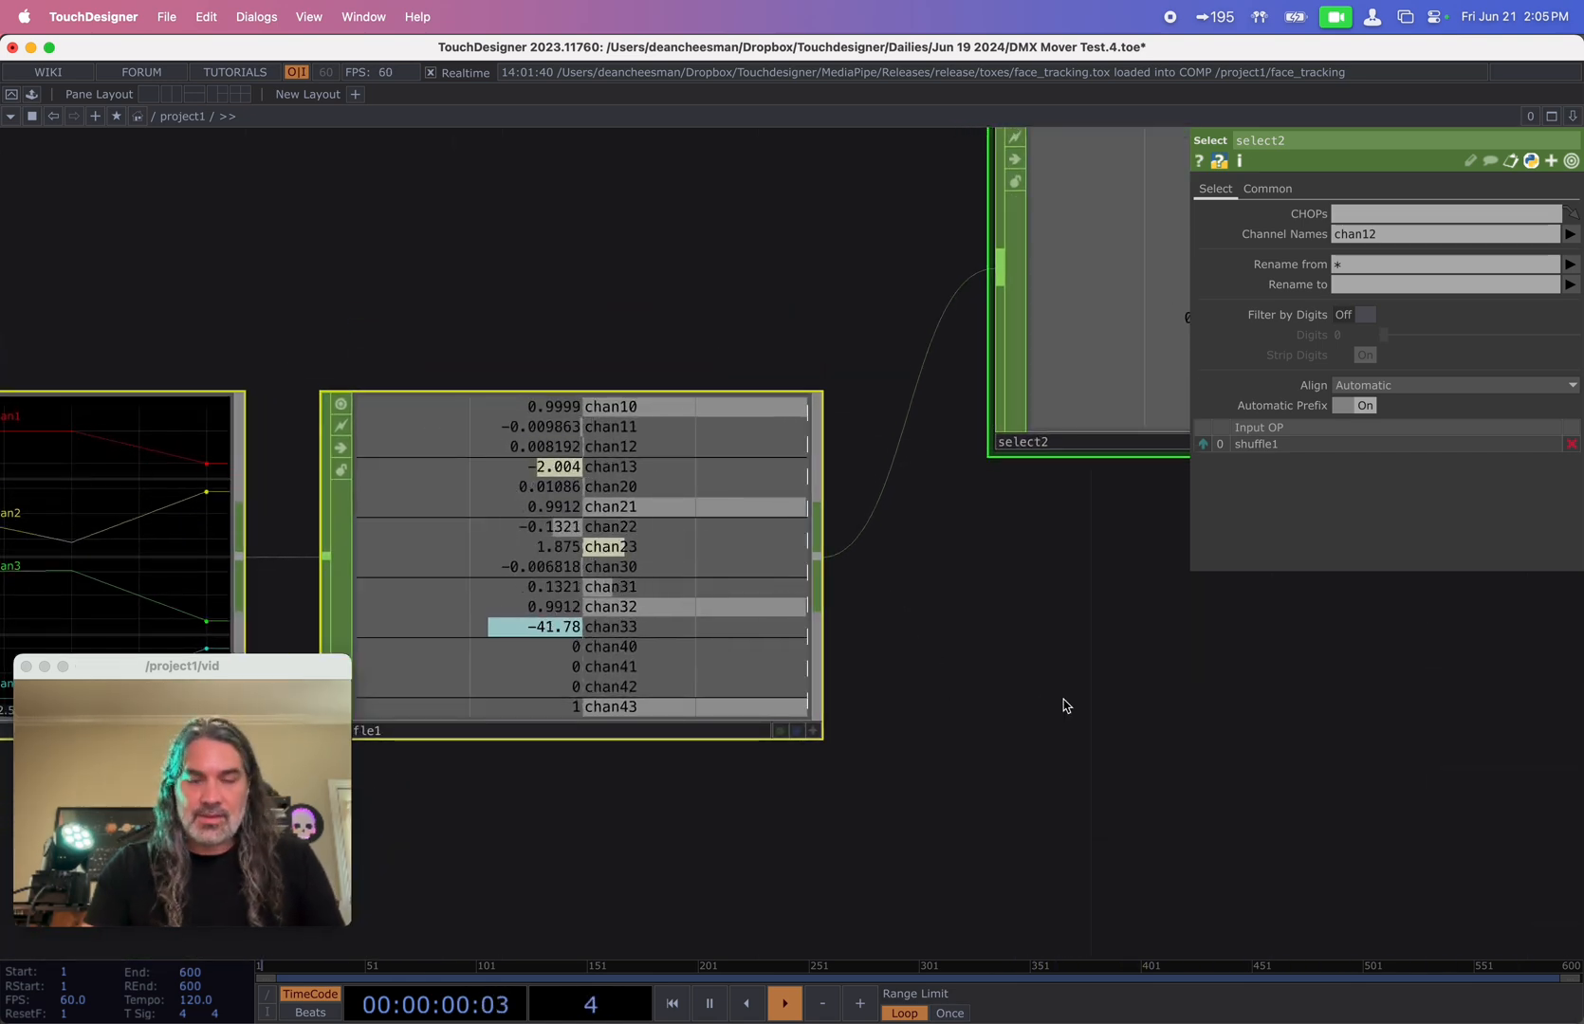
left_click_drag(1064, 707, 767, 651)
scroll(767, 650, "down", 2)
key("Tab")
type("se")
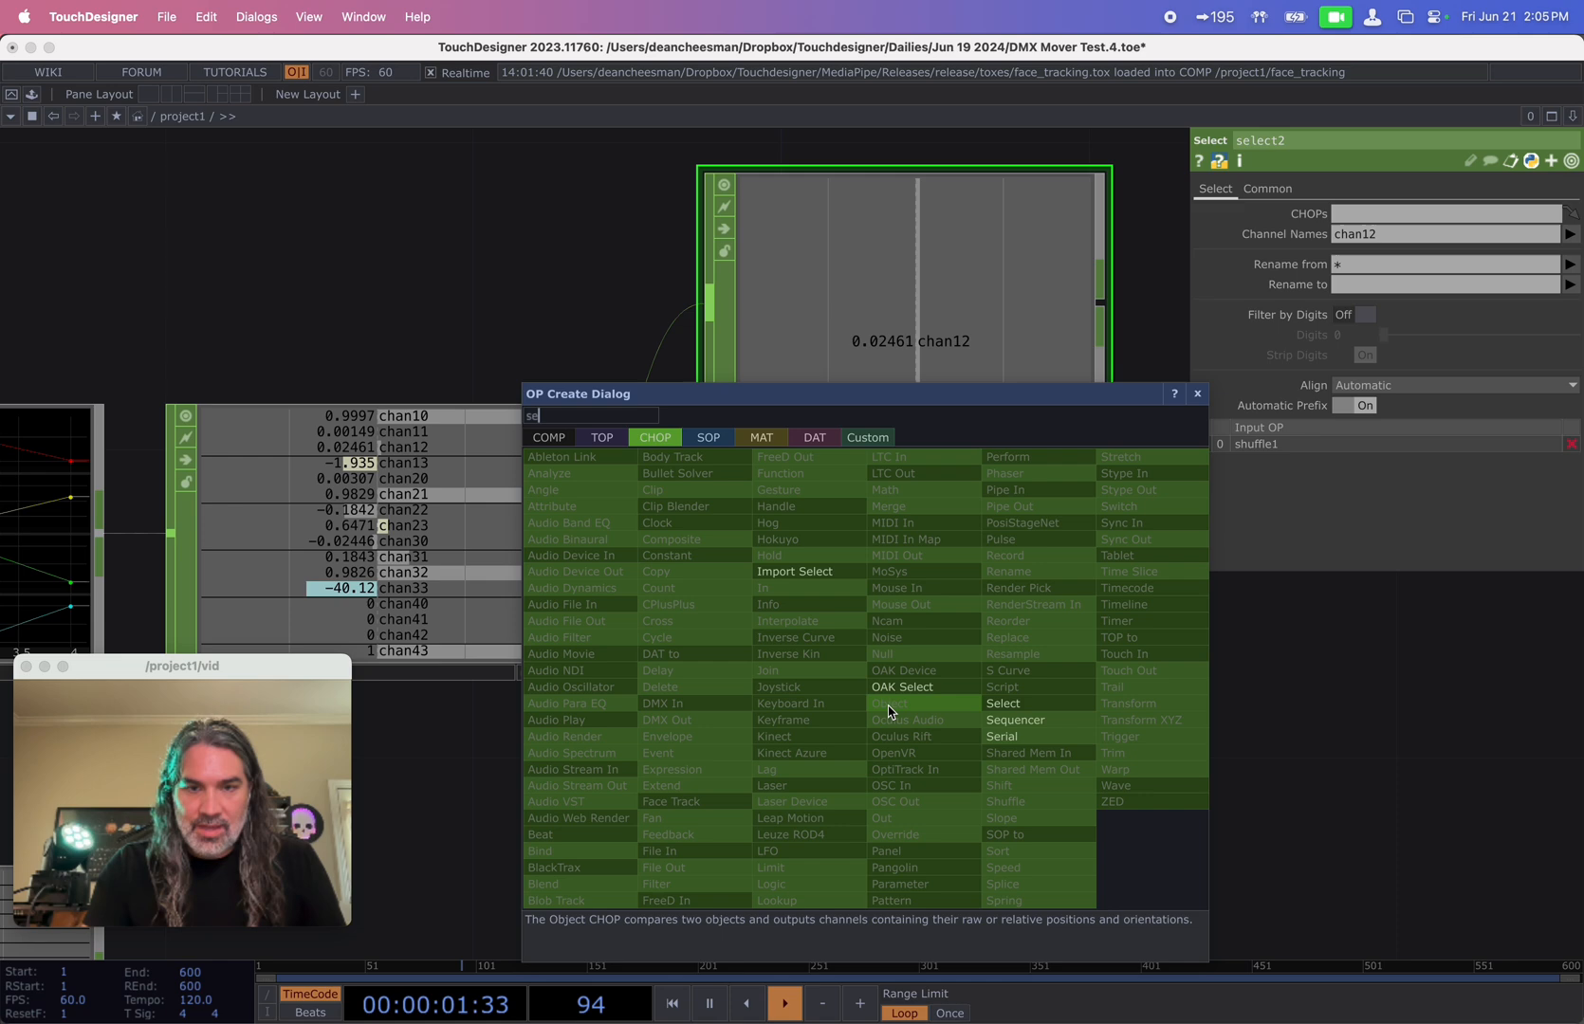
left_click(1002, 702)
left_click(896, 699)
left_click_drag(533, 537, 565, 571)
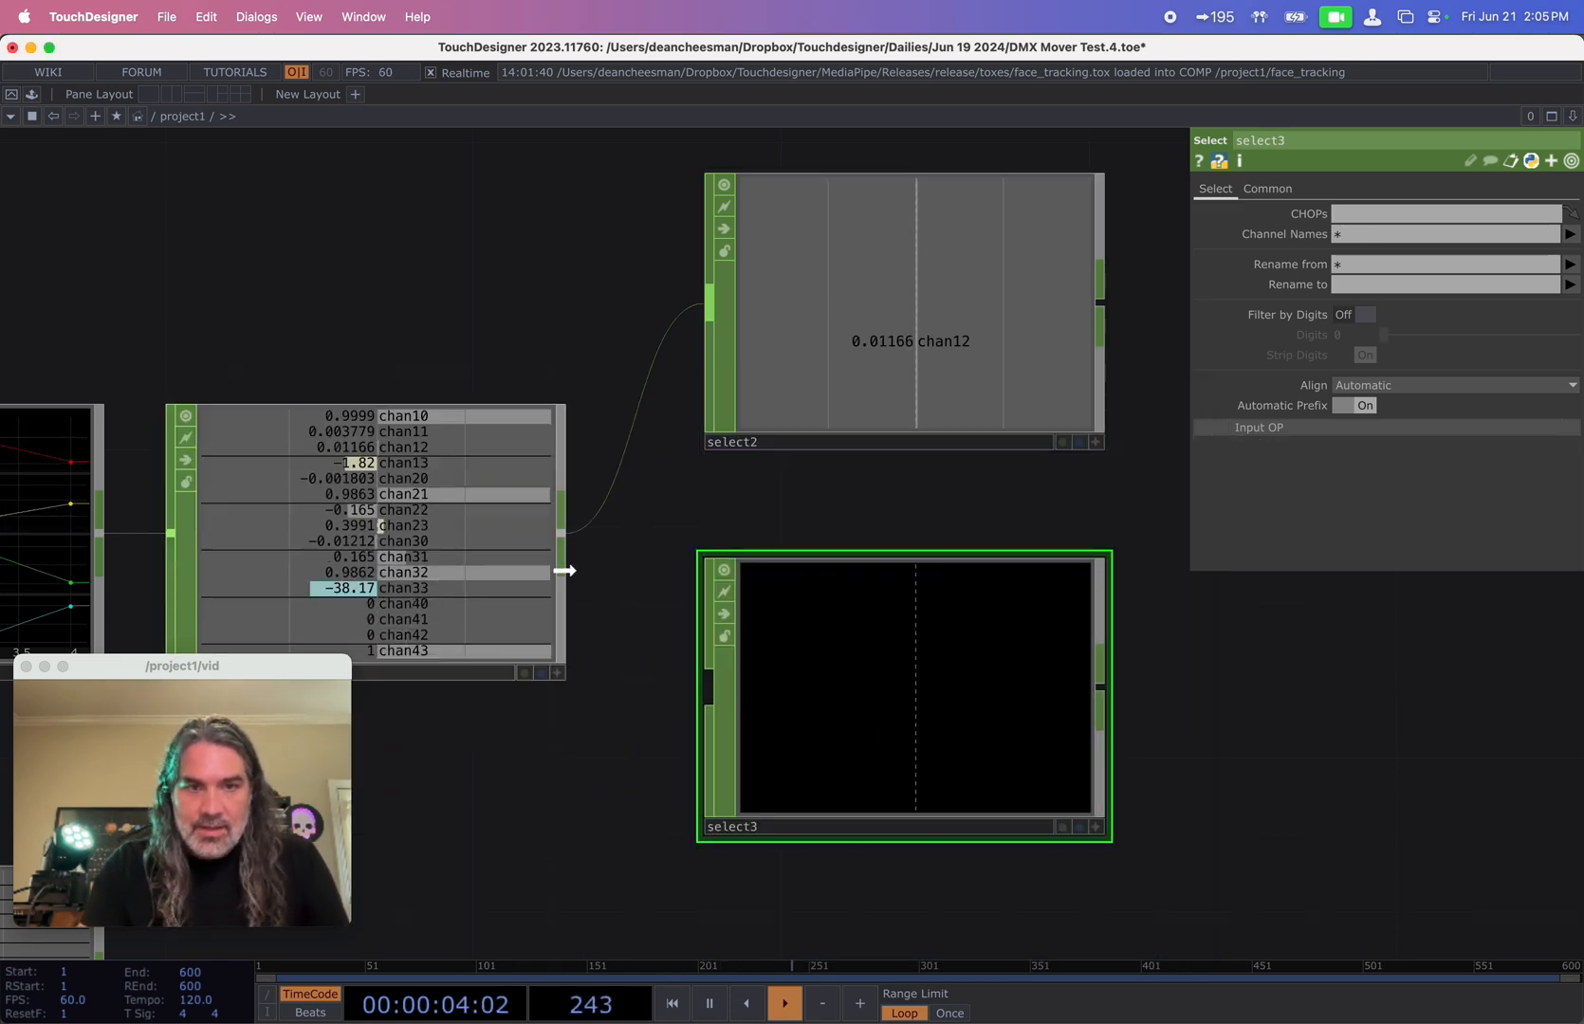
left_click_drag(708, 686, 561, 540)
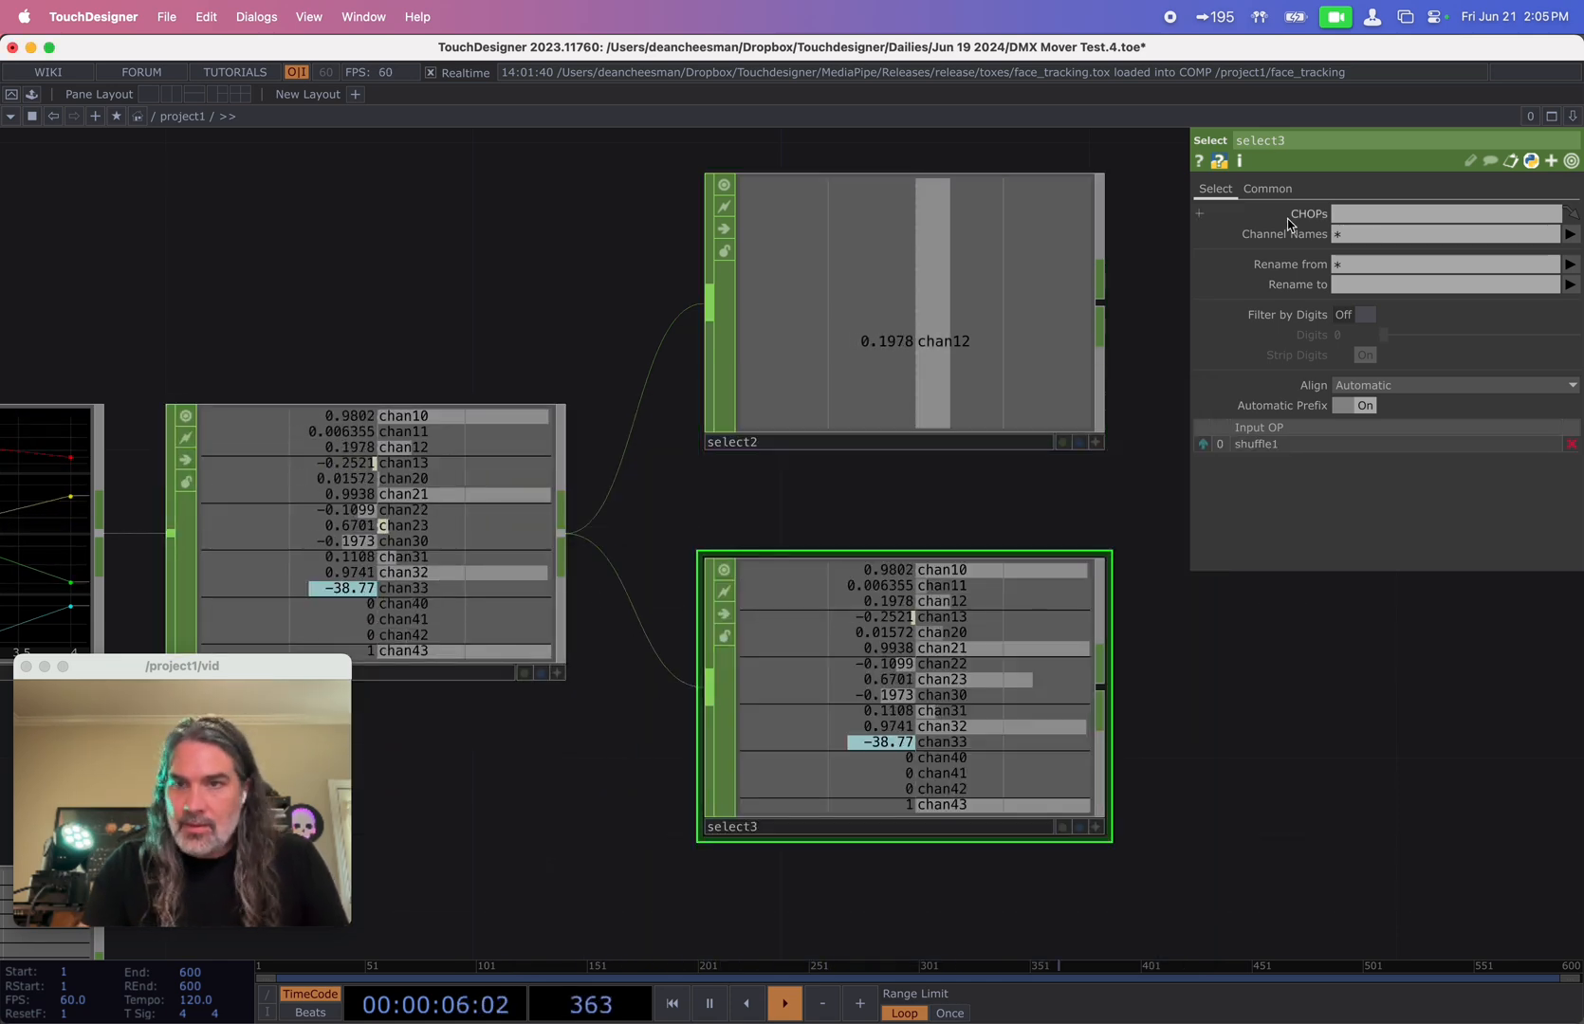
- Set select3's channel names to chan31
left_click(1570, 234)
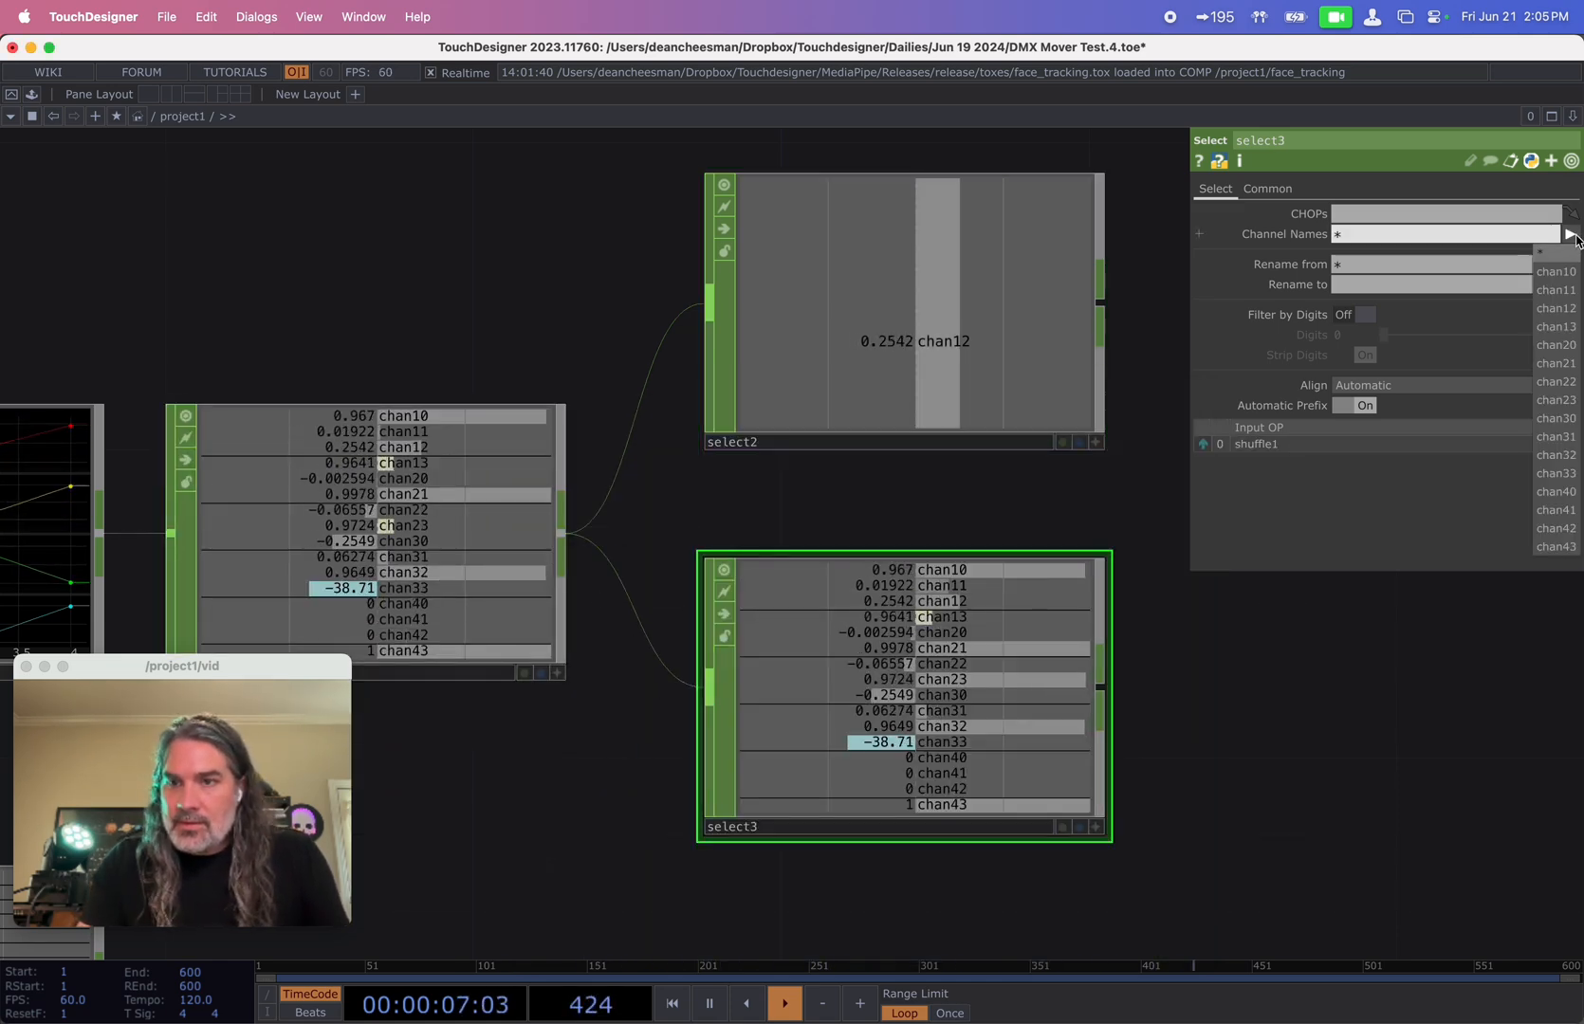
left_click(1555, 432)
left_click_drag(1227, 768, 1086, 769)
middle_click_drag(1086, 770, 1138, 769)
- Select the whole face-tracking operator chain and move it down and right, closer to constant1
scroll(1138, 769, "down", 5)
left_click_drag(1056, 742, 586, 529)
scroll(806, 597, "down", 2)
left_click_drag(895, 621, 1089, 683)
left_click_drag(993, 384, 1060, 273)
left_click_drag(989, 429, 635, 436)
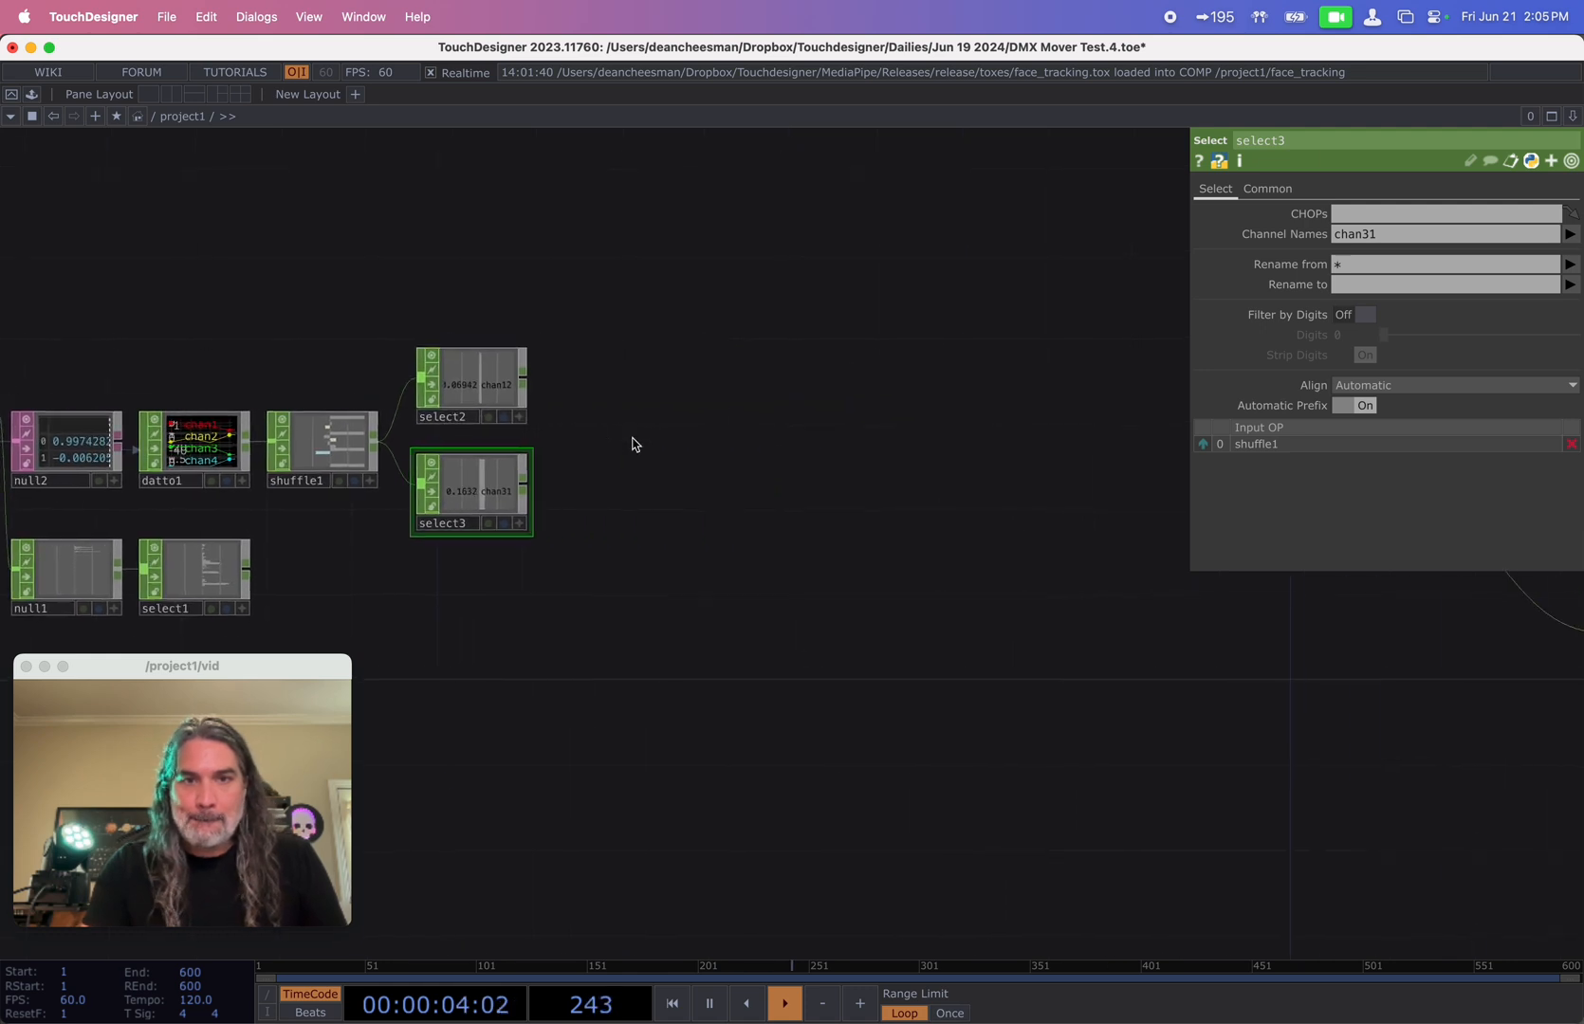
left_click_drag(795, 435, 485, 546)
left_click_drag(651, 519, 898, 481)
left_click_drag(743, 555, 387, 505)
scroll(799, 455, "left", 10)
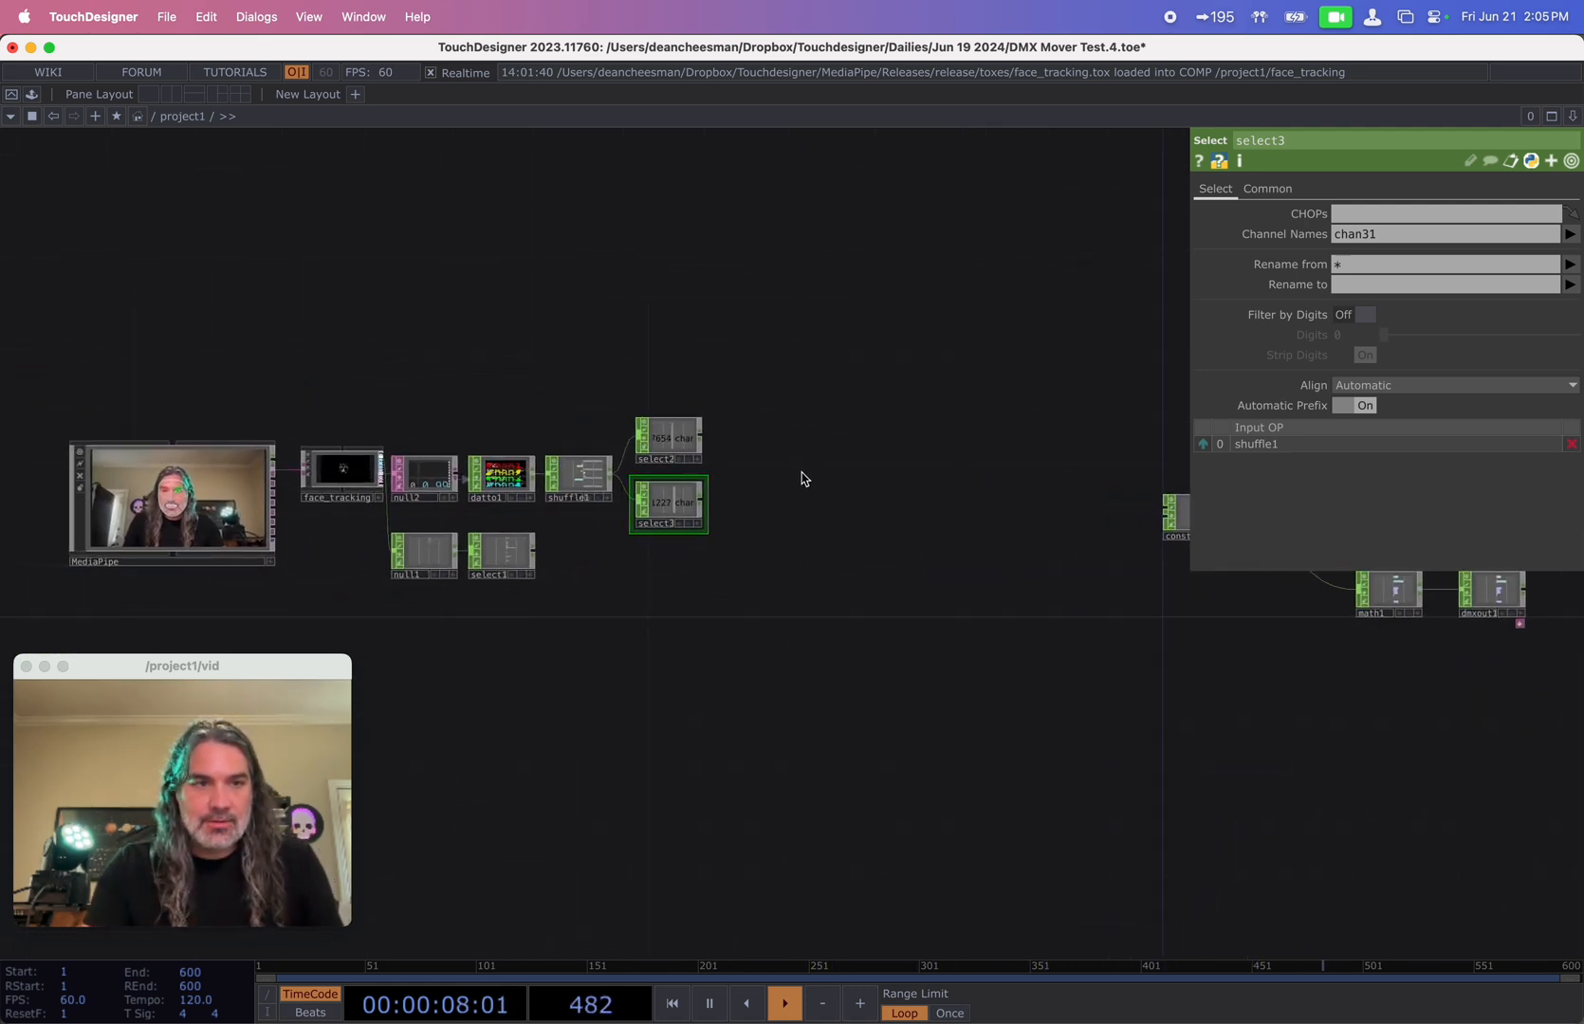
left_click_drag(732, 445, 709, 561)
scroll(824, 605, "up", 3)
scroll(594, 544, "up", 3)
scroll(625, 545, "up", 3)
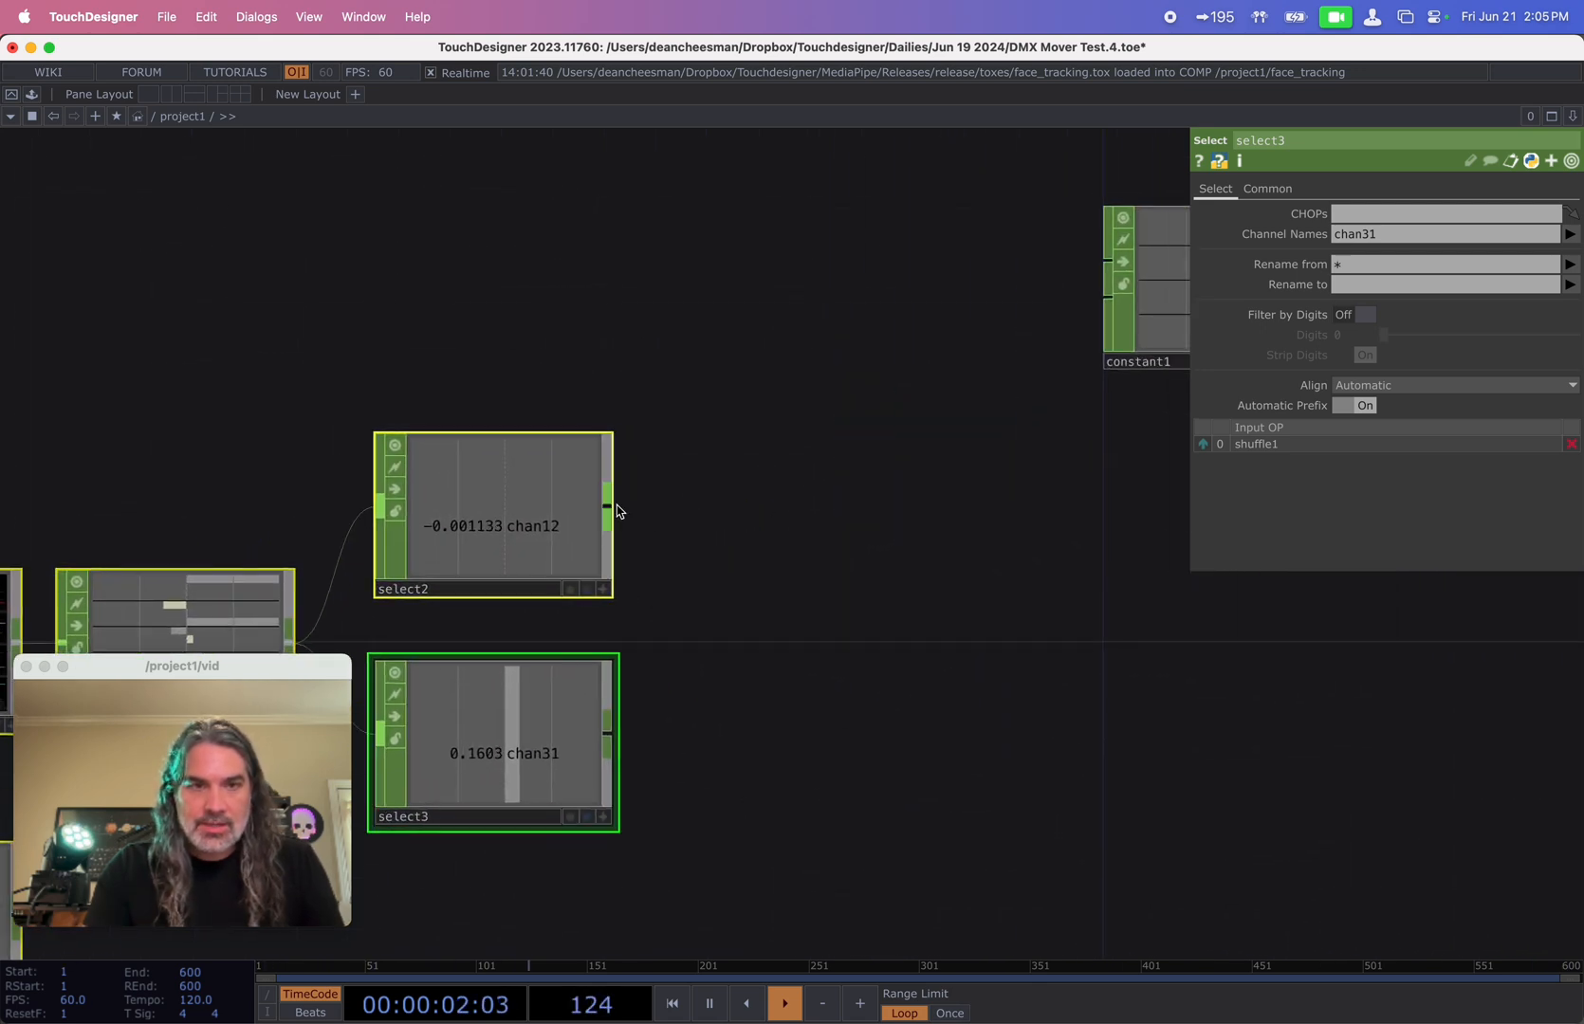
- Examine the live range of chan12 in select2 and compare it with the rotation channels in constant1
left_click(531, 515)
scroll(503, 523, "up", 1)
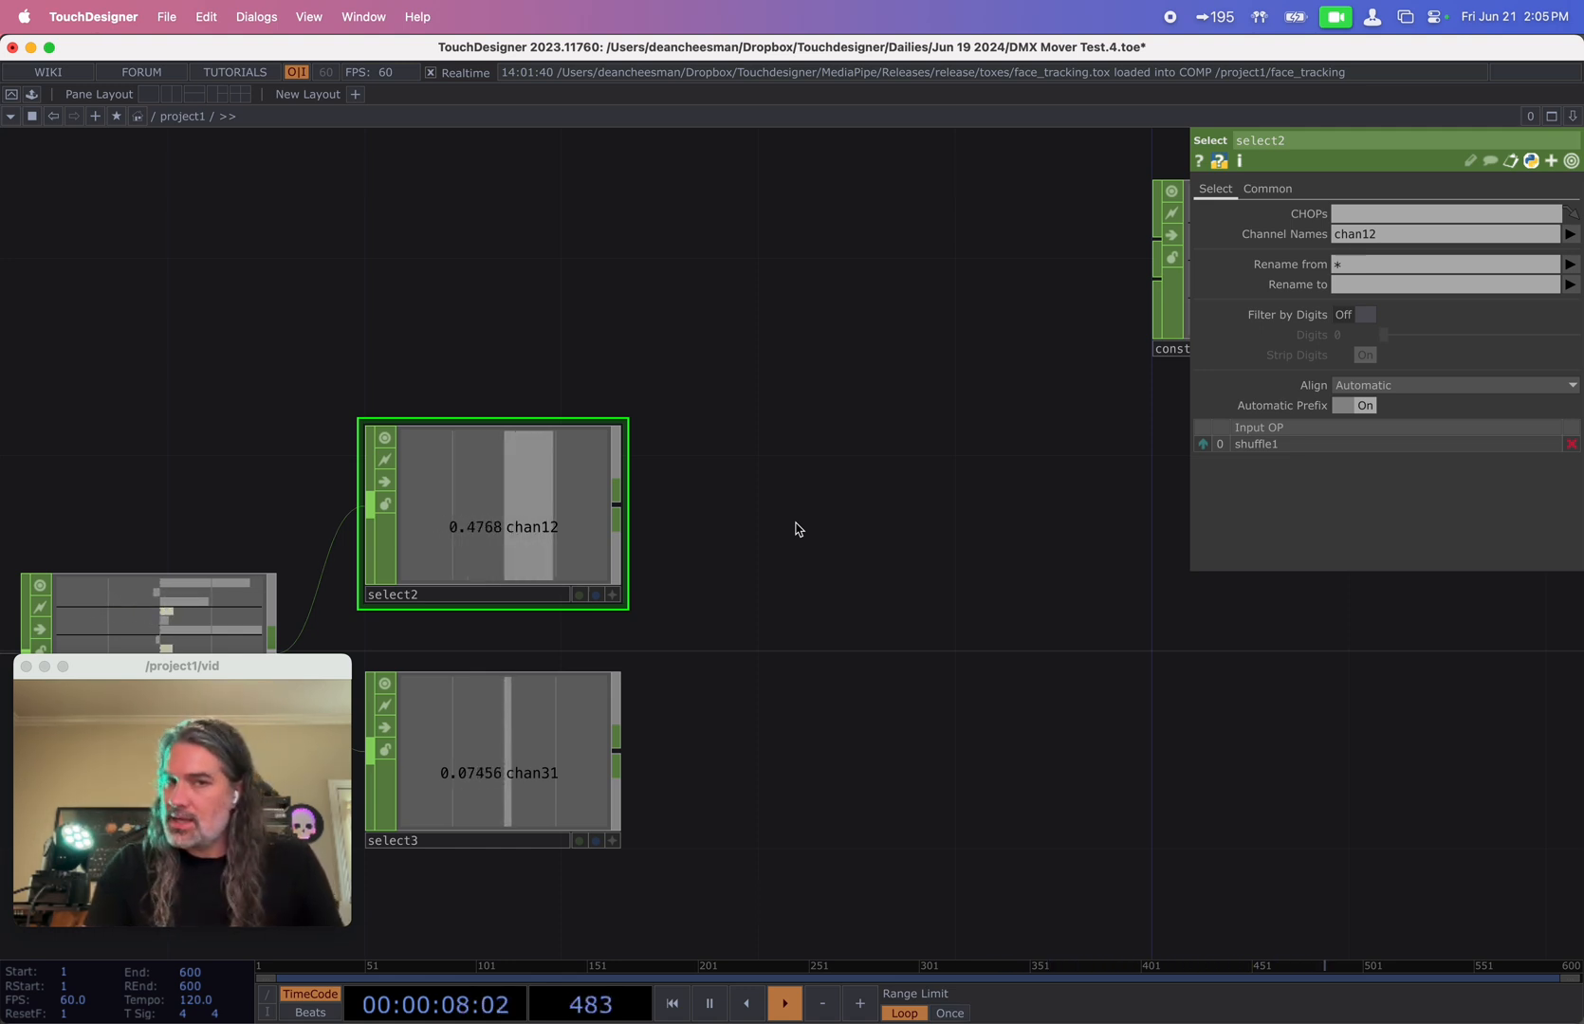
left_click_drag(715, 538, 188, 549)
scroll(888, 590, "down", 1)
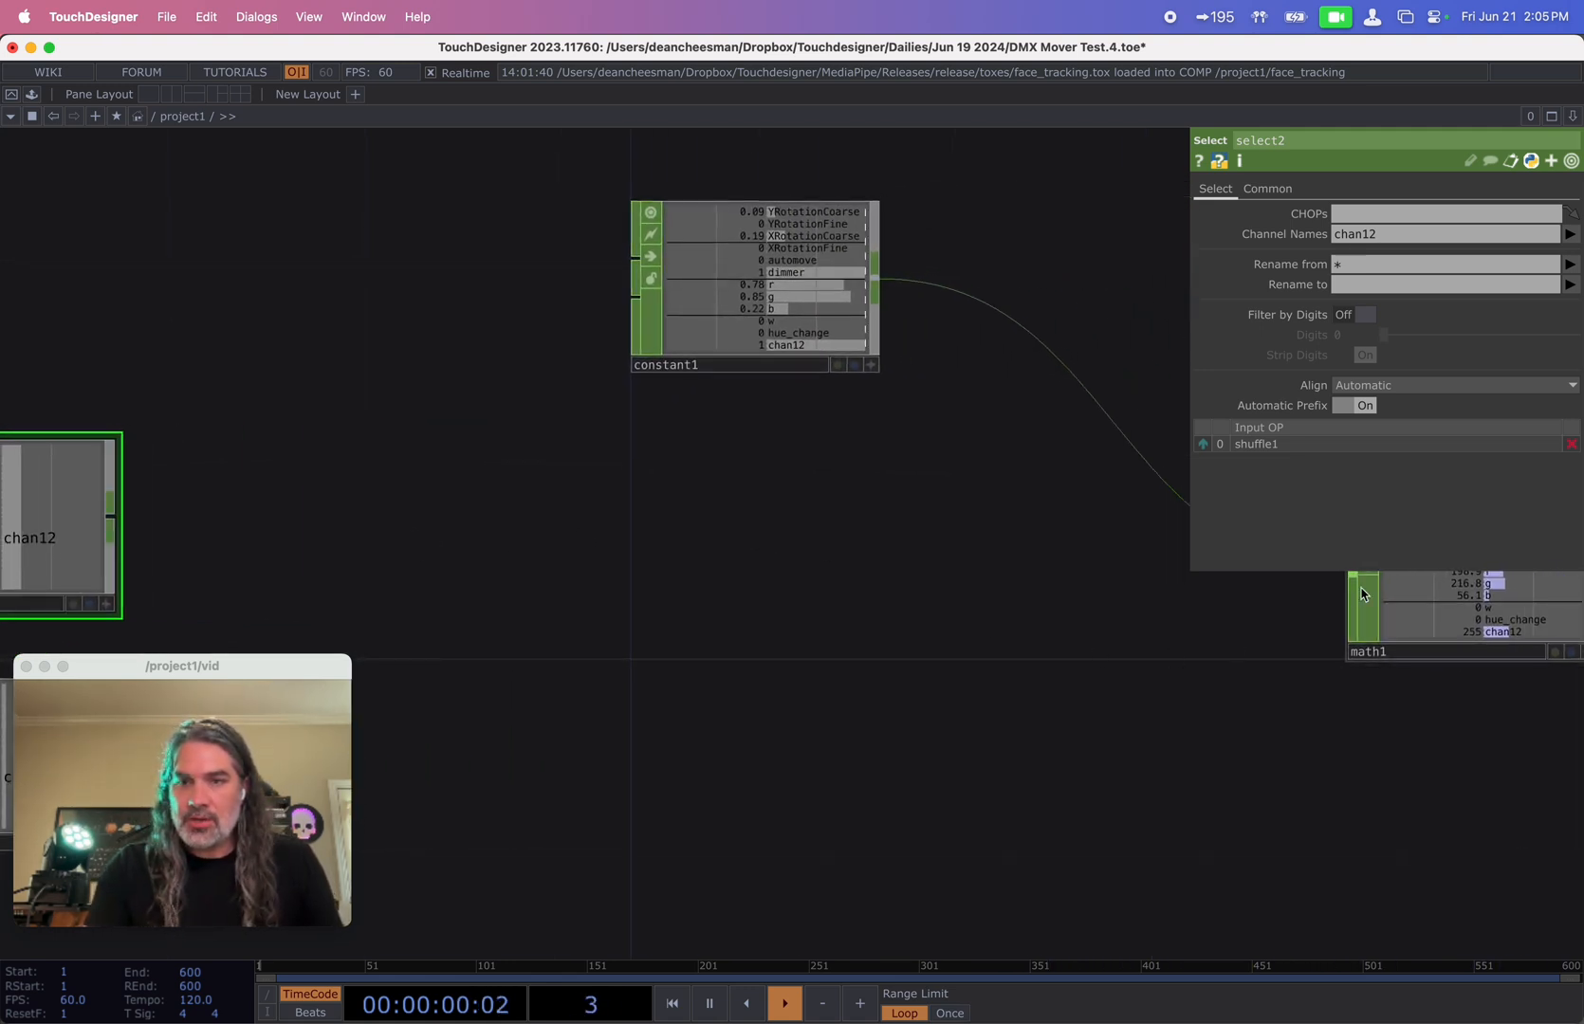
left_click_drag(521, 596, 1002, 620)
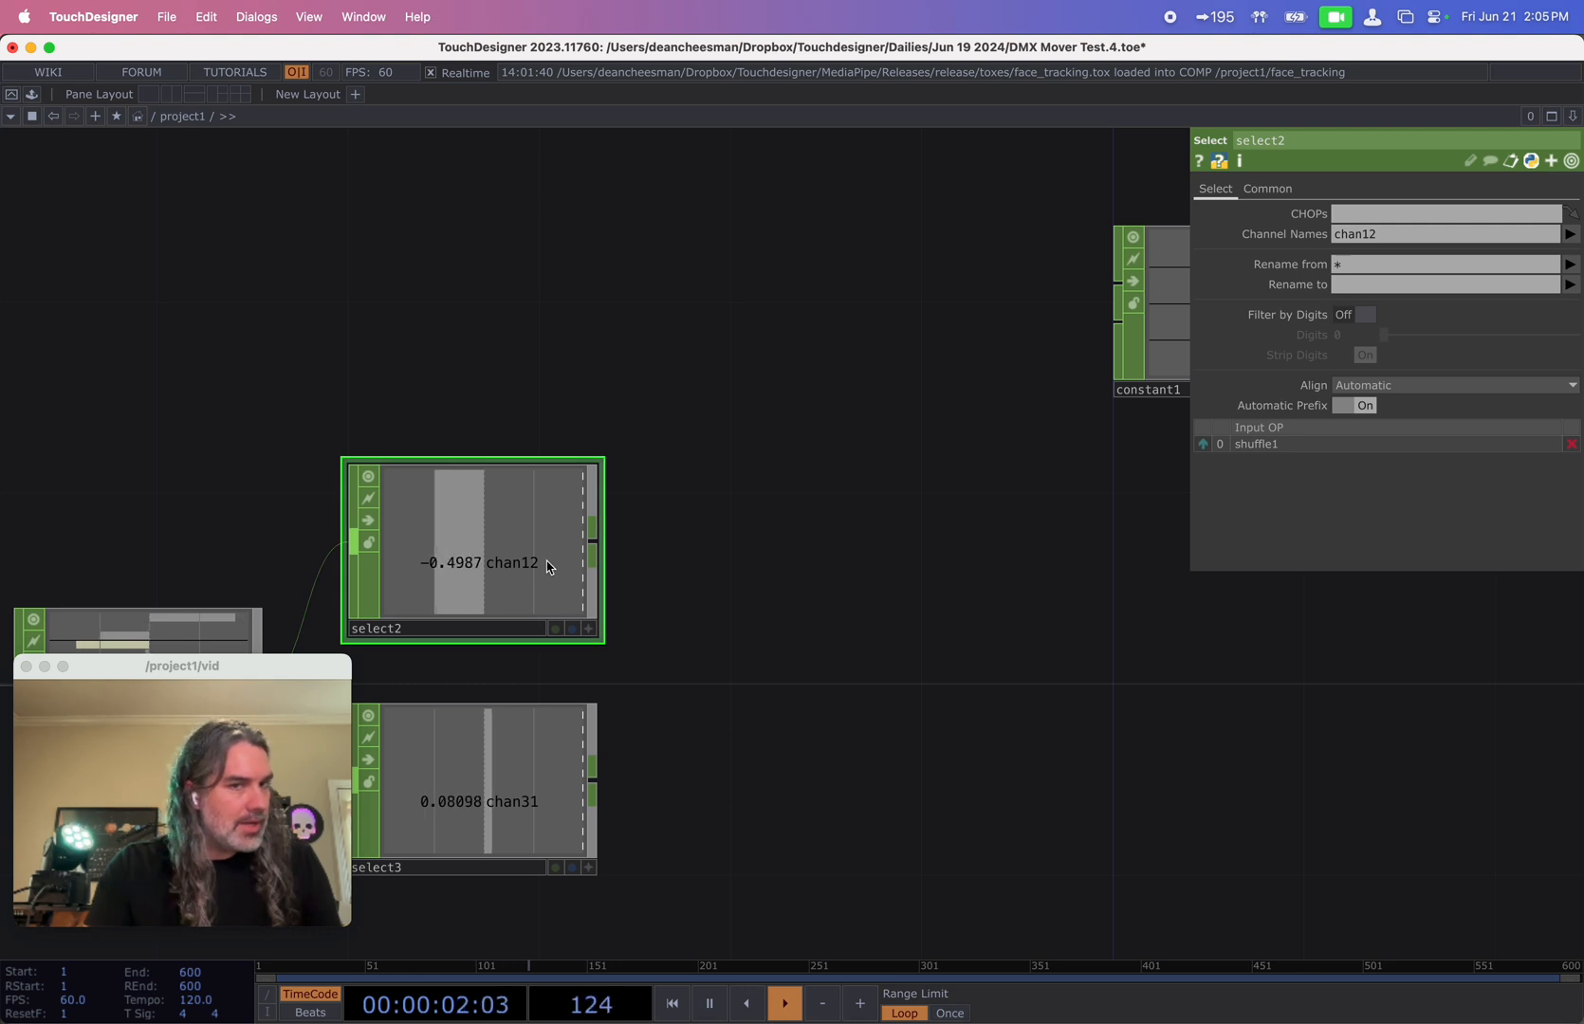
scroll(506, 565, "up", 5)
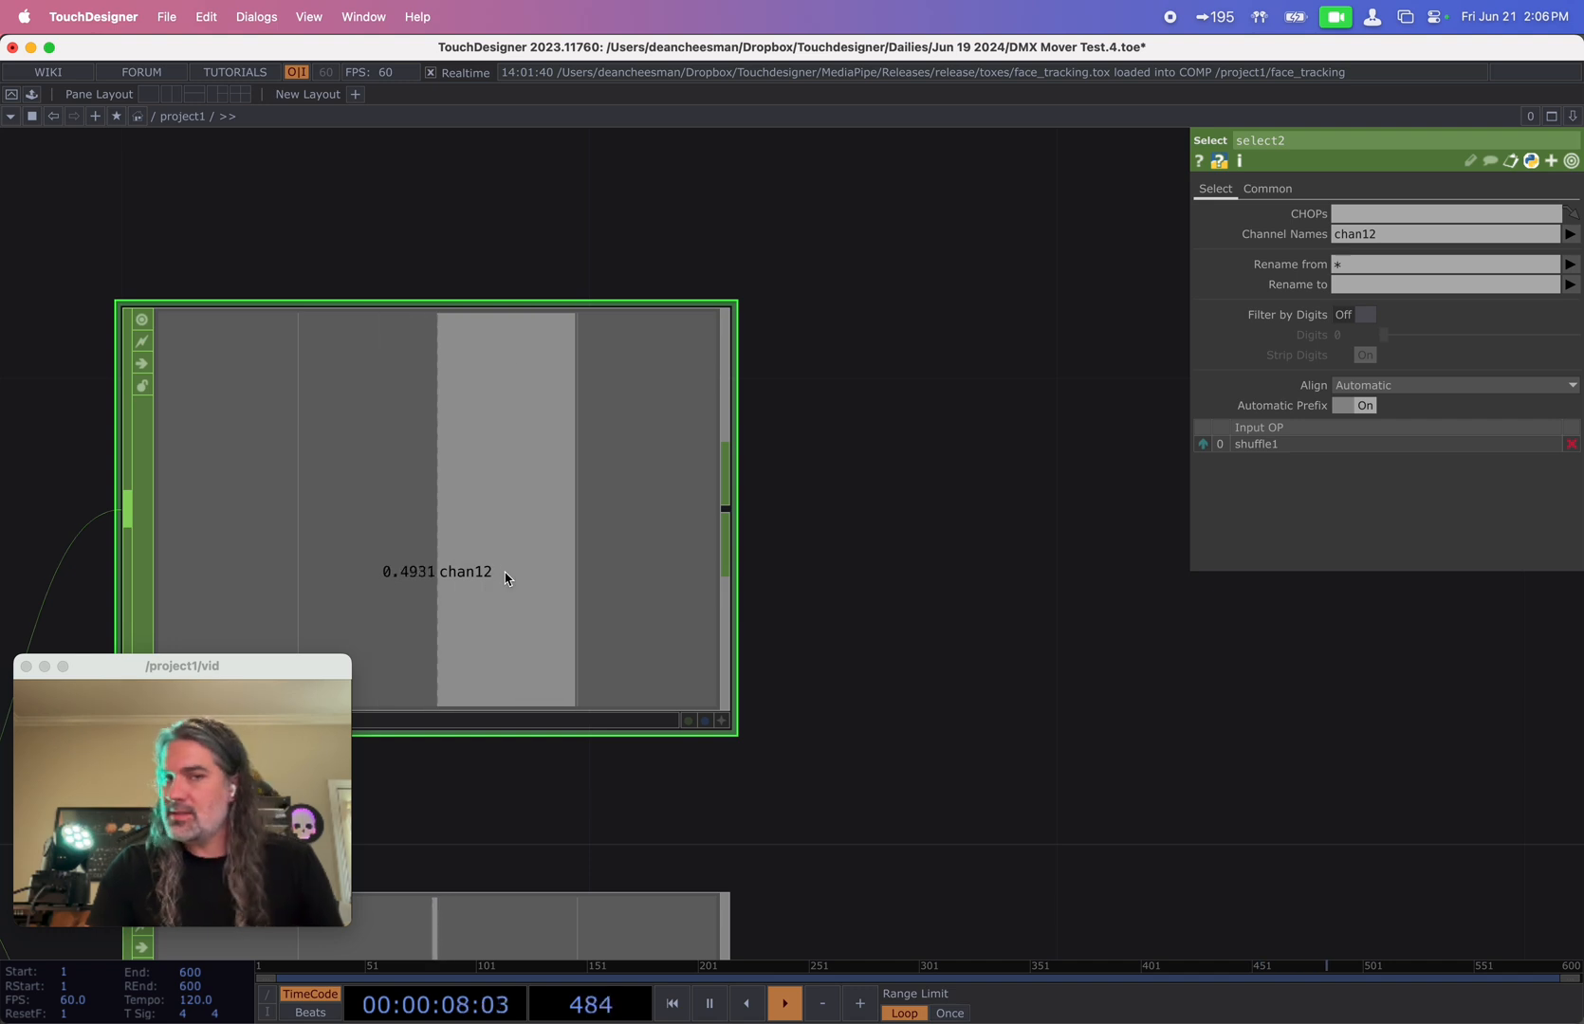
scroll(732, 565, "down", 4)
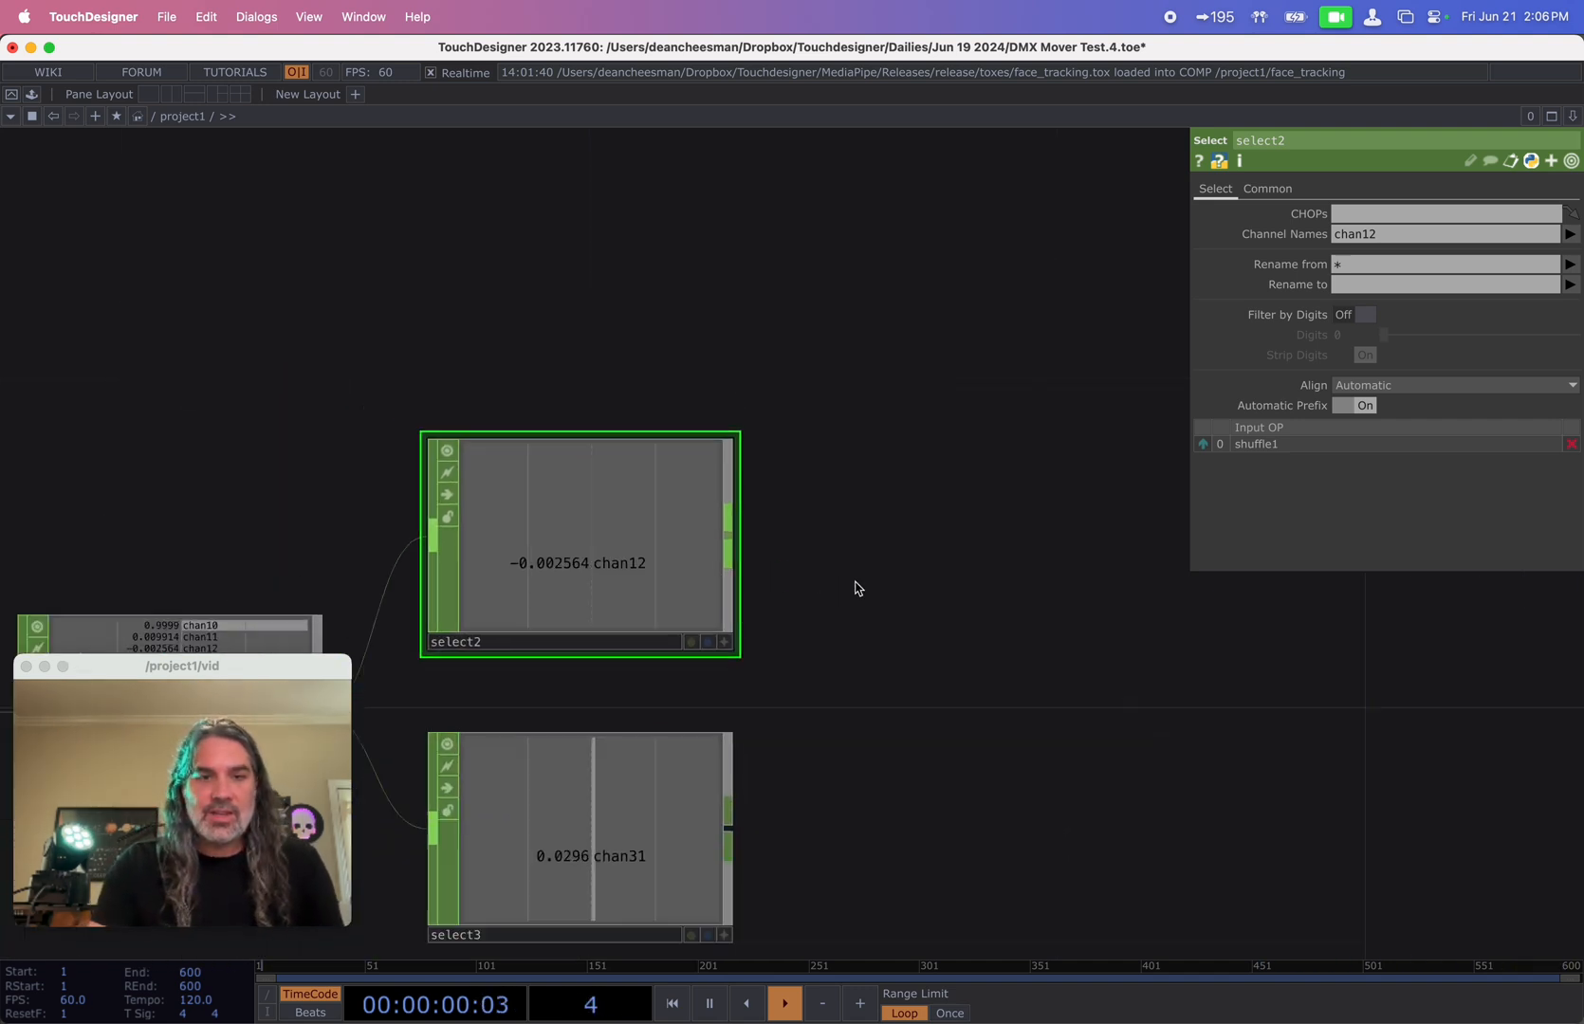
- Add a Math CHOP beside select2, fed by select2's output
left_click(595, 508)
left_click(821, 516)
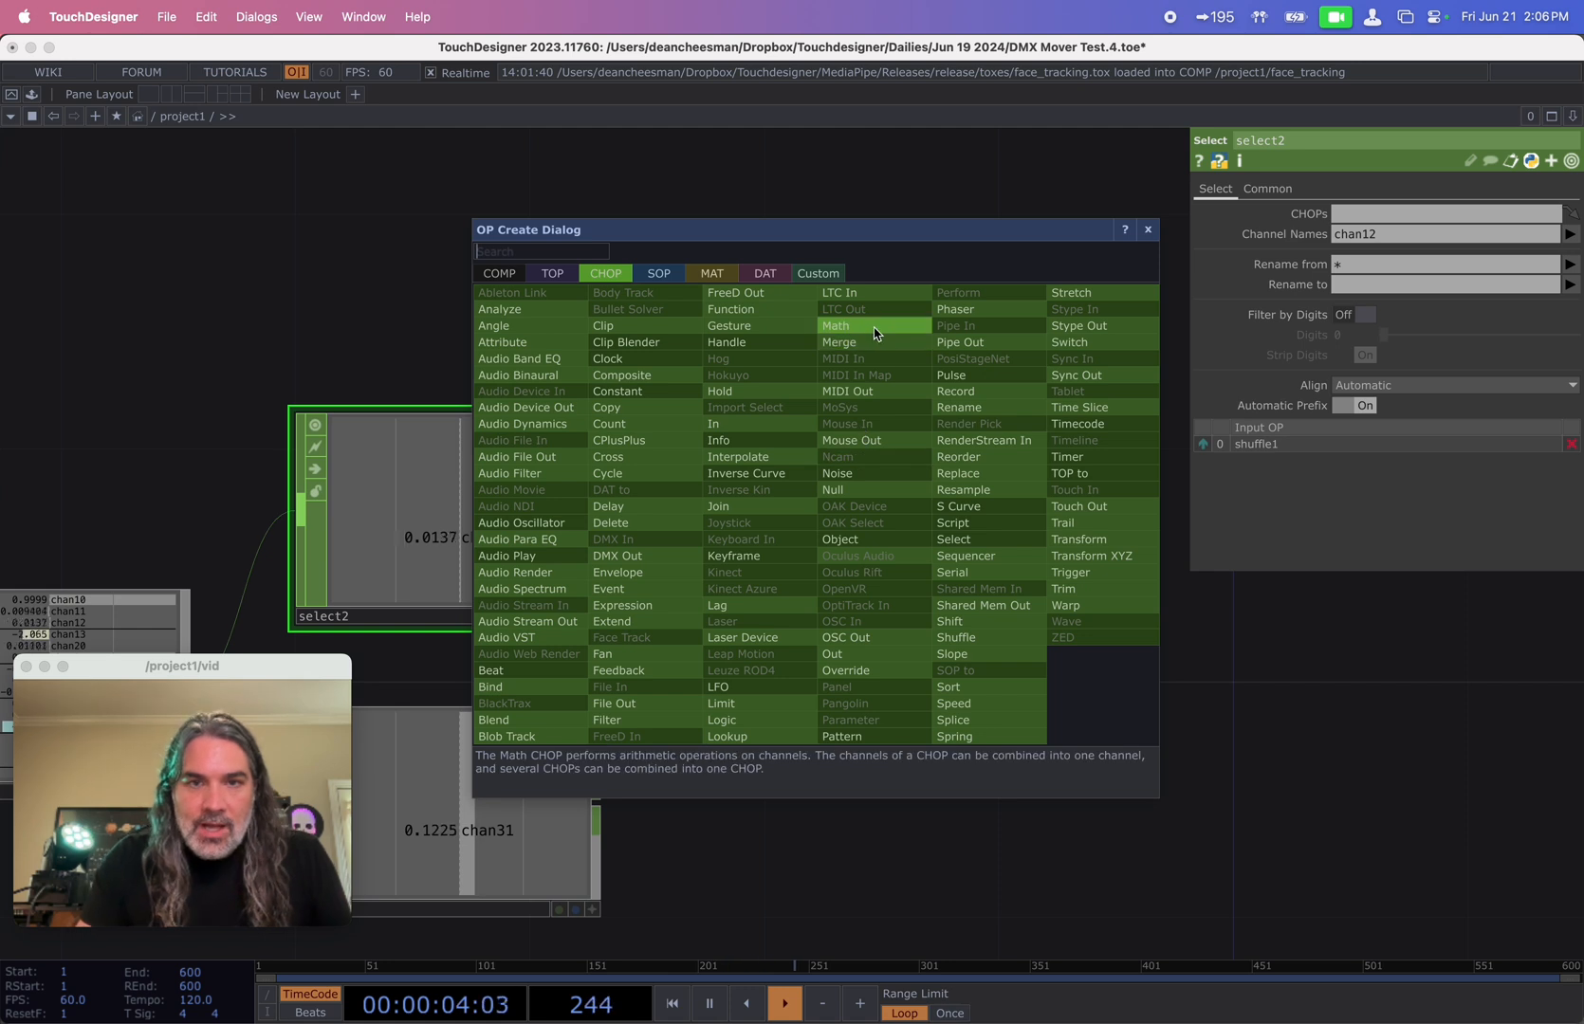
left_click(835, 325)
left_click(858, 512)
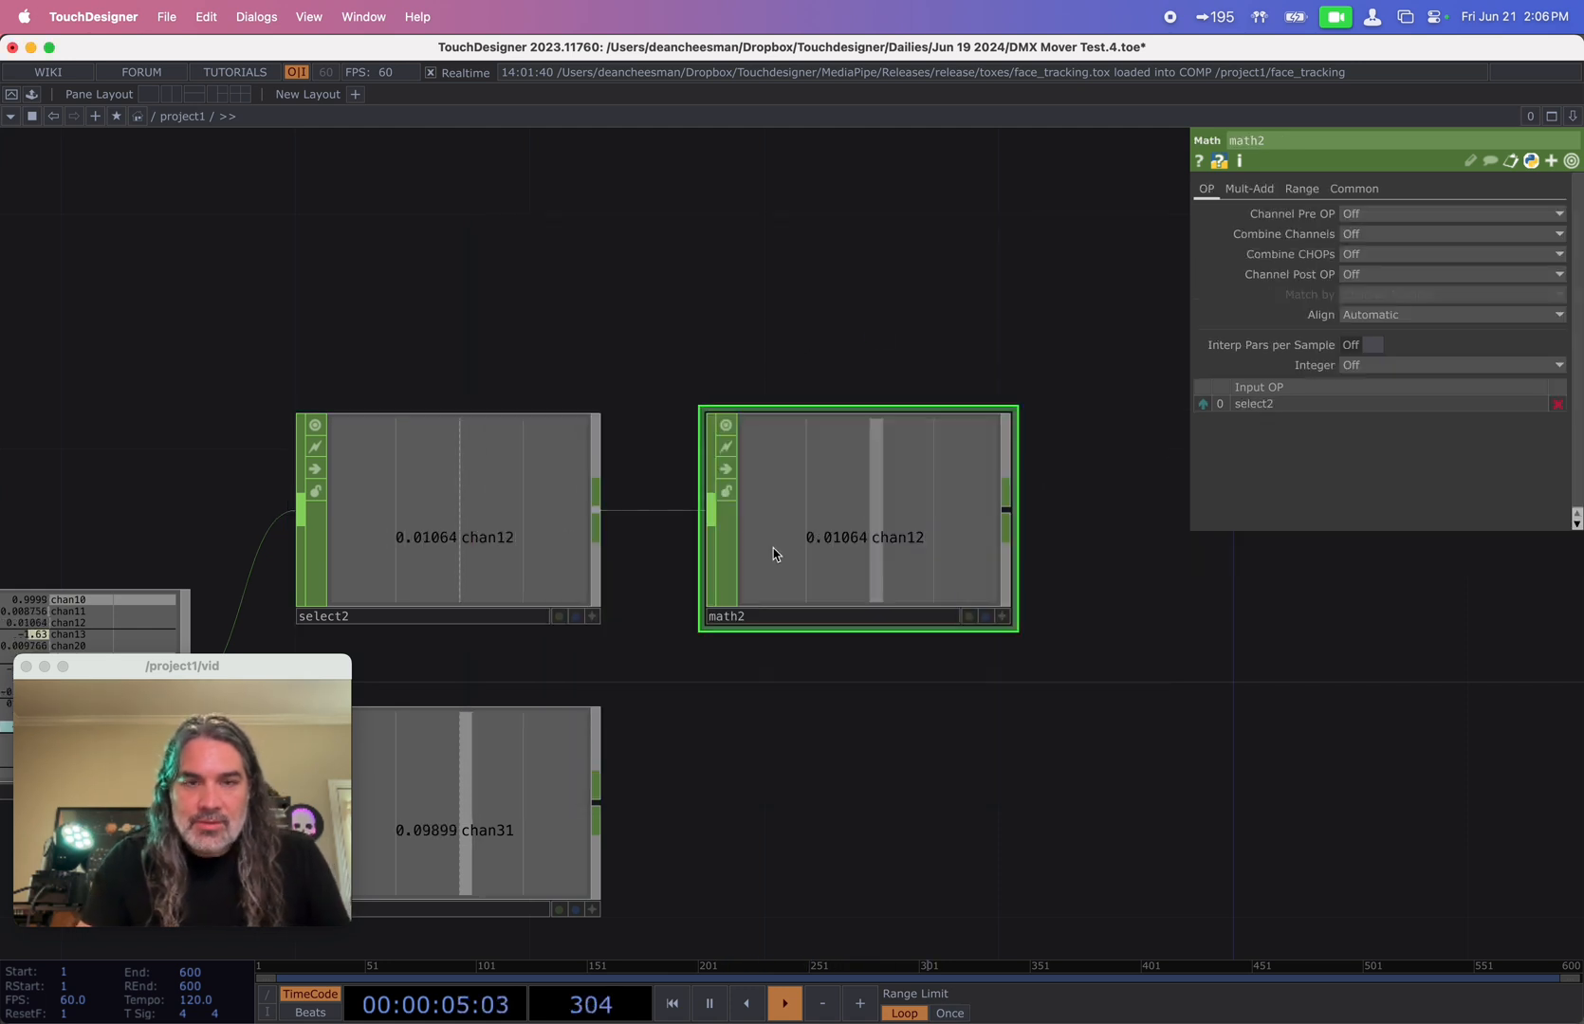
- Set math2's From Range to -.65 and .65
left_click(1301, 189)
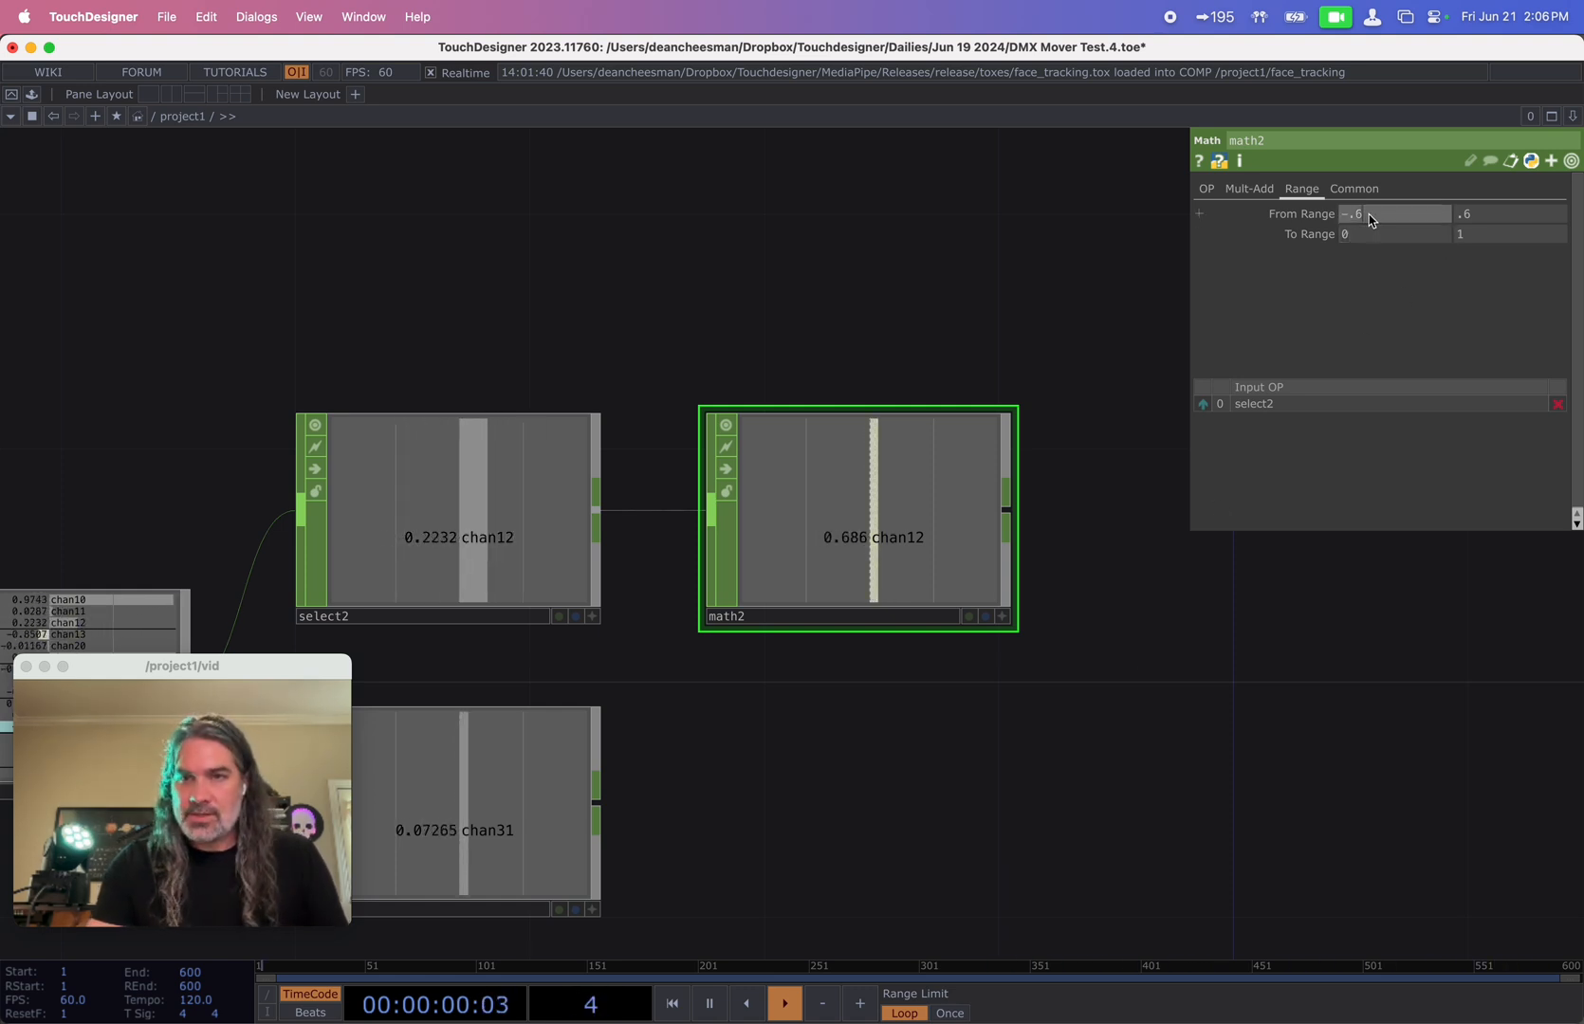
type("5")
left_click(1520, 219)
type("5")
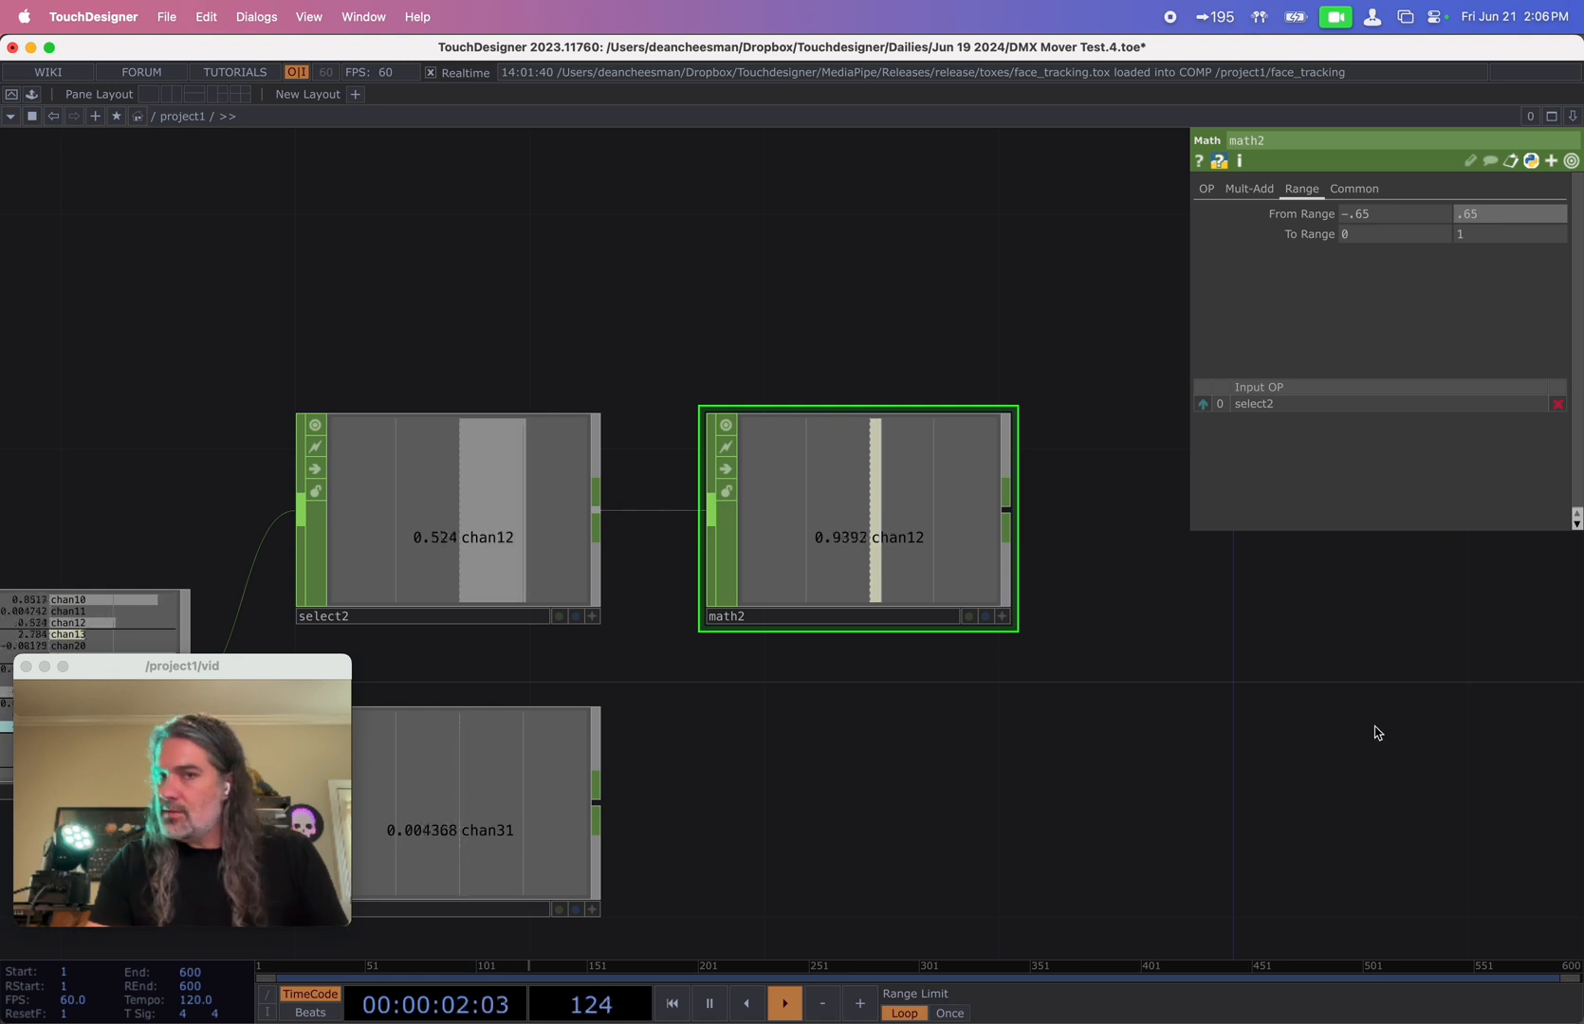
key("Return")
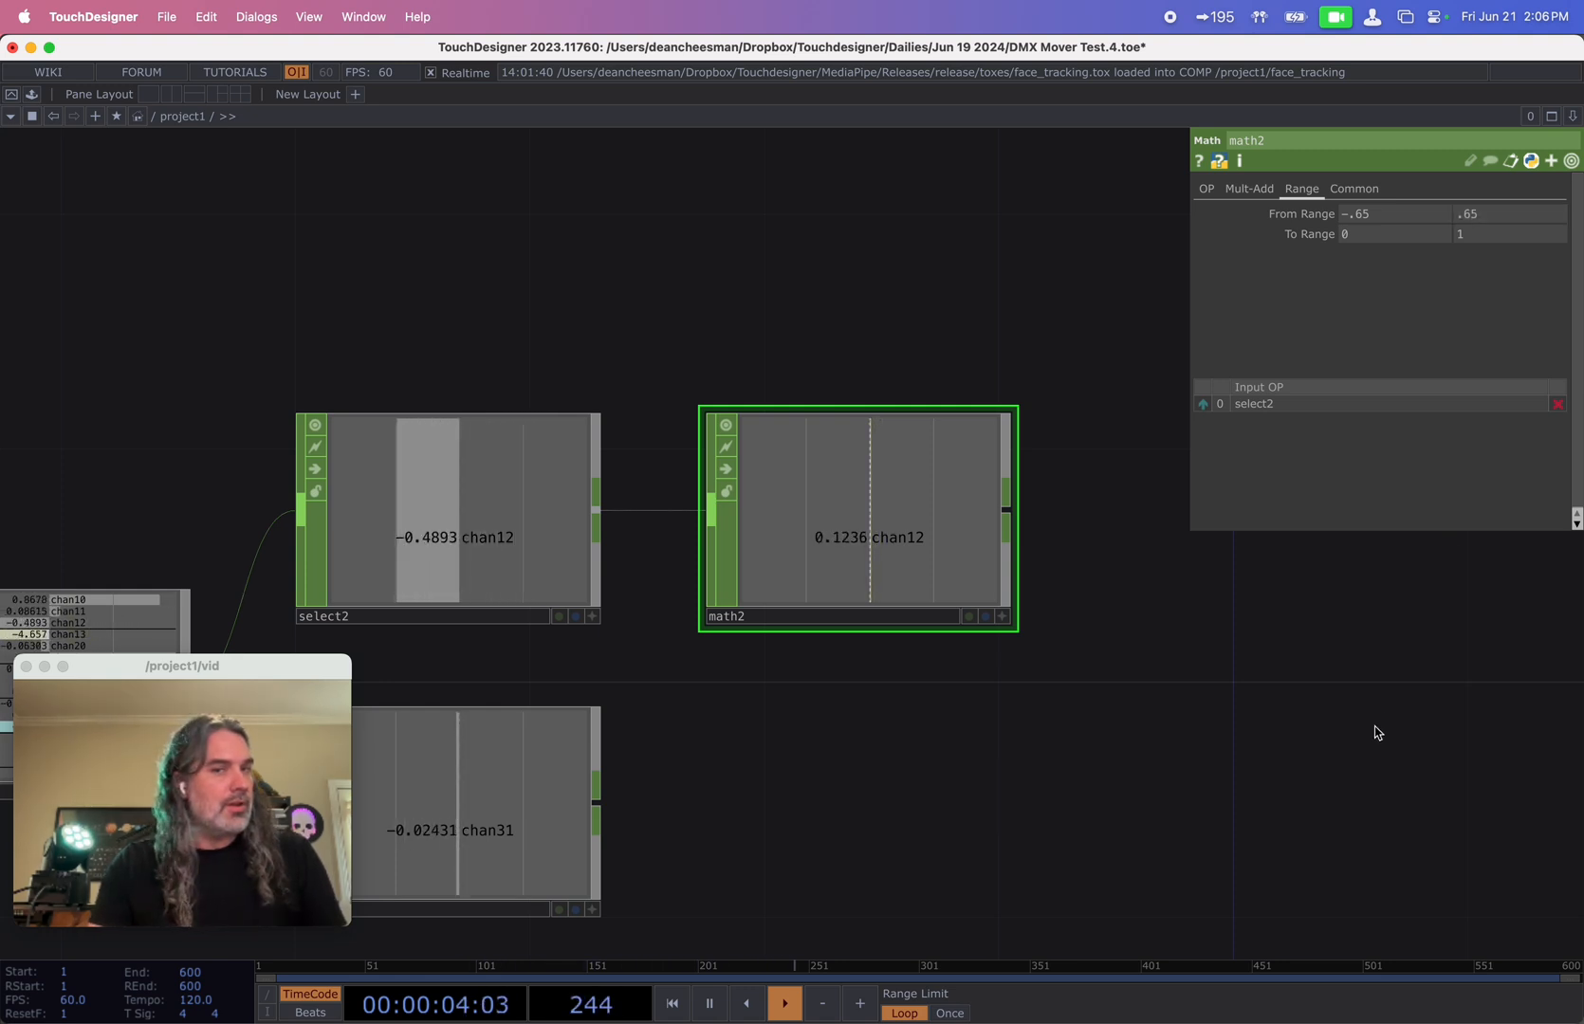
- Add a Math CHOP below math2 and feed it from select3's output
left_click_drag(1183, 672, 1164, 576)
scroll(1178, 640, "down", 3)
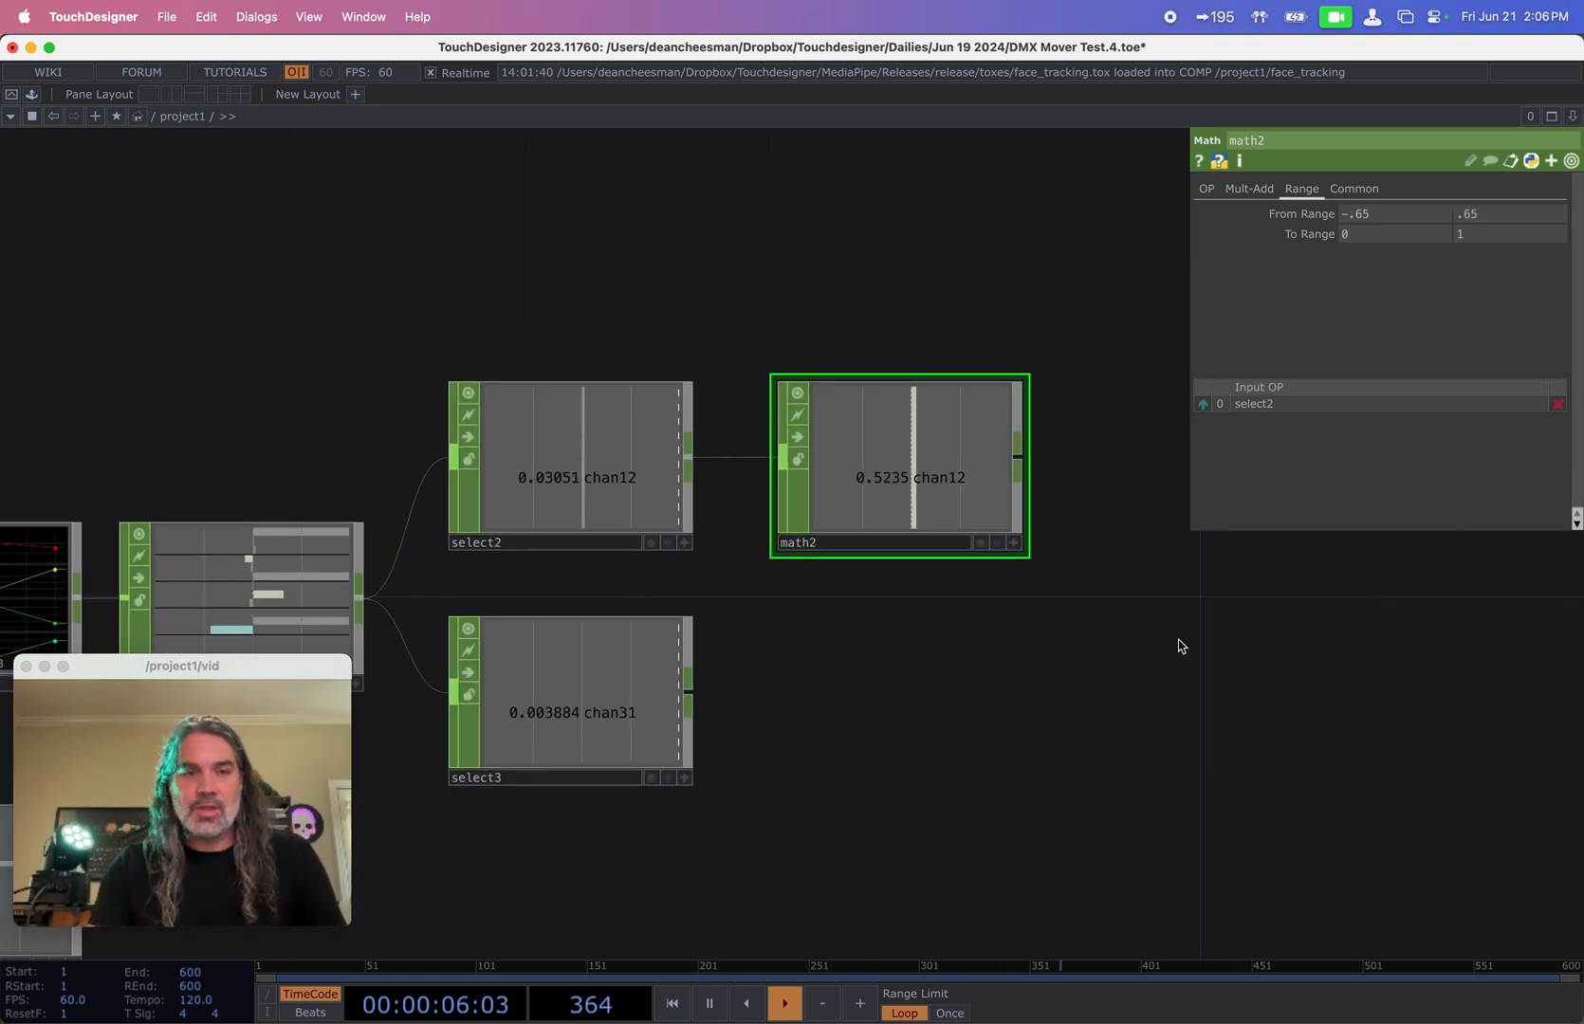
left_click_drag(975, 693, 980, 646)
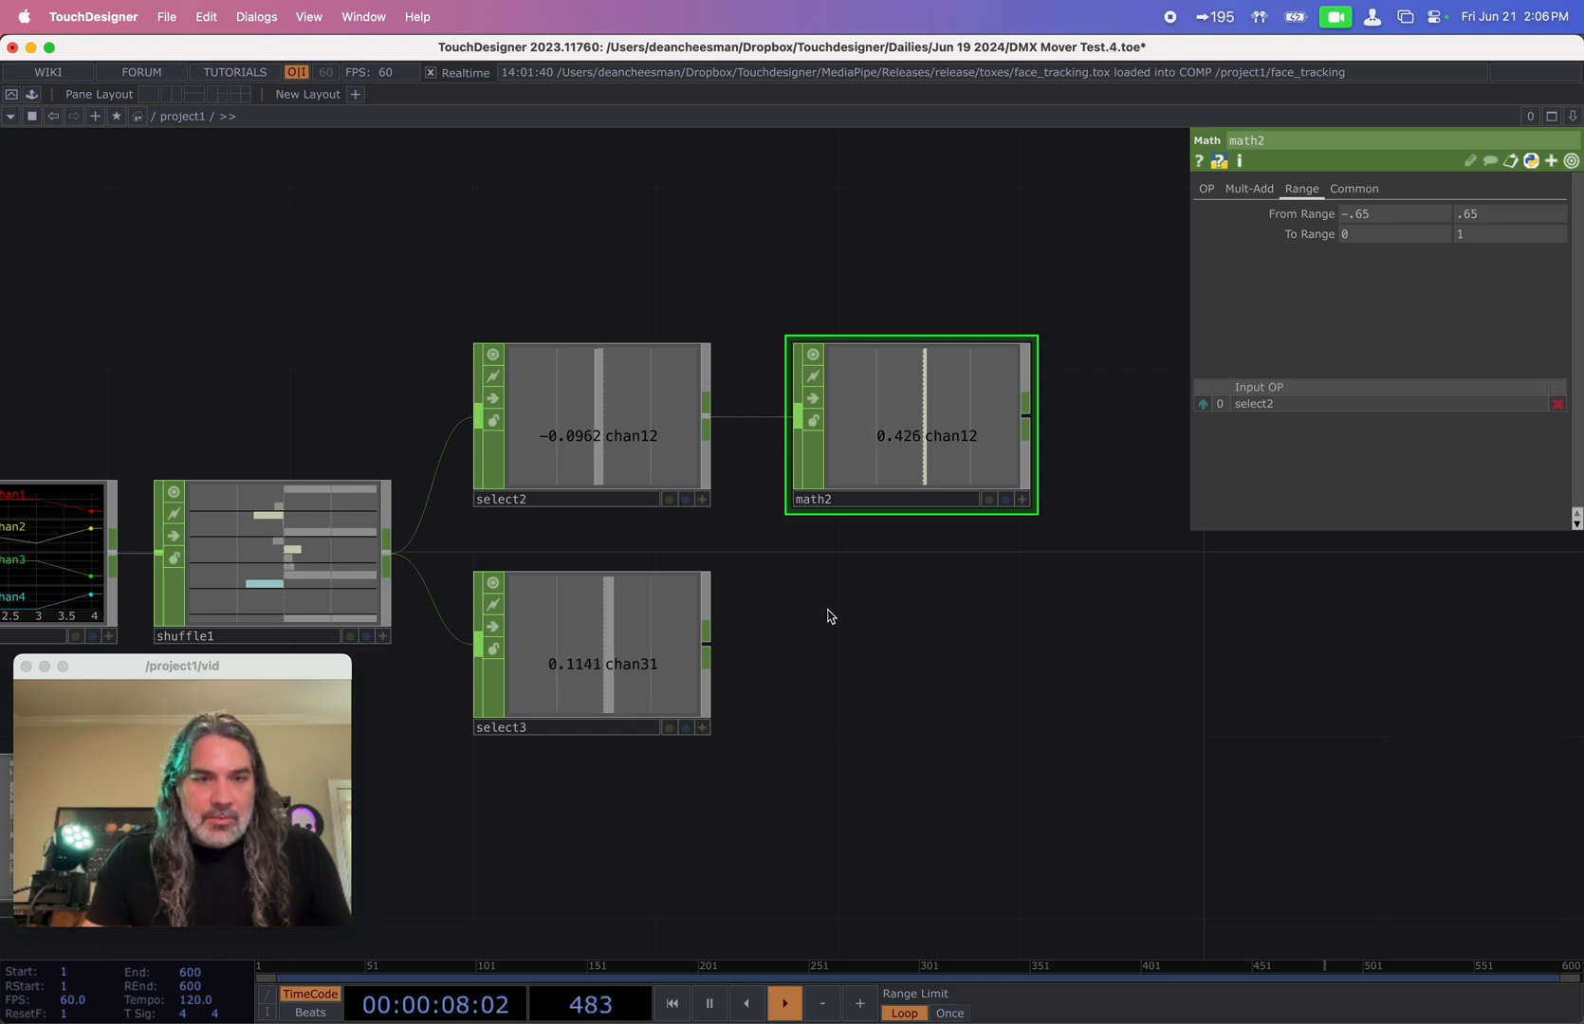
scroll(555, 683, "up", 2)
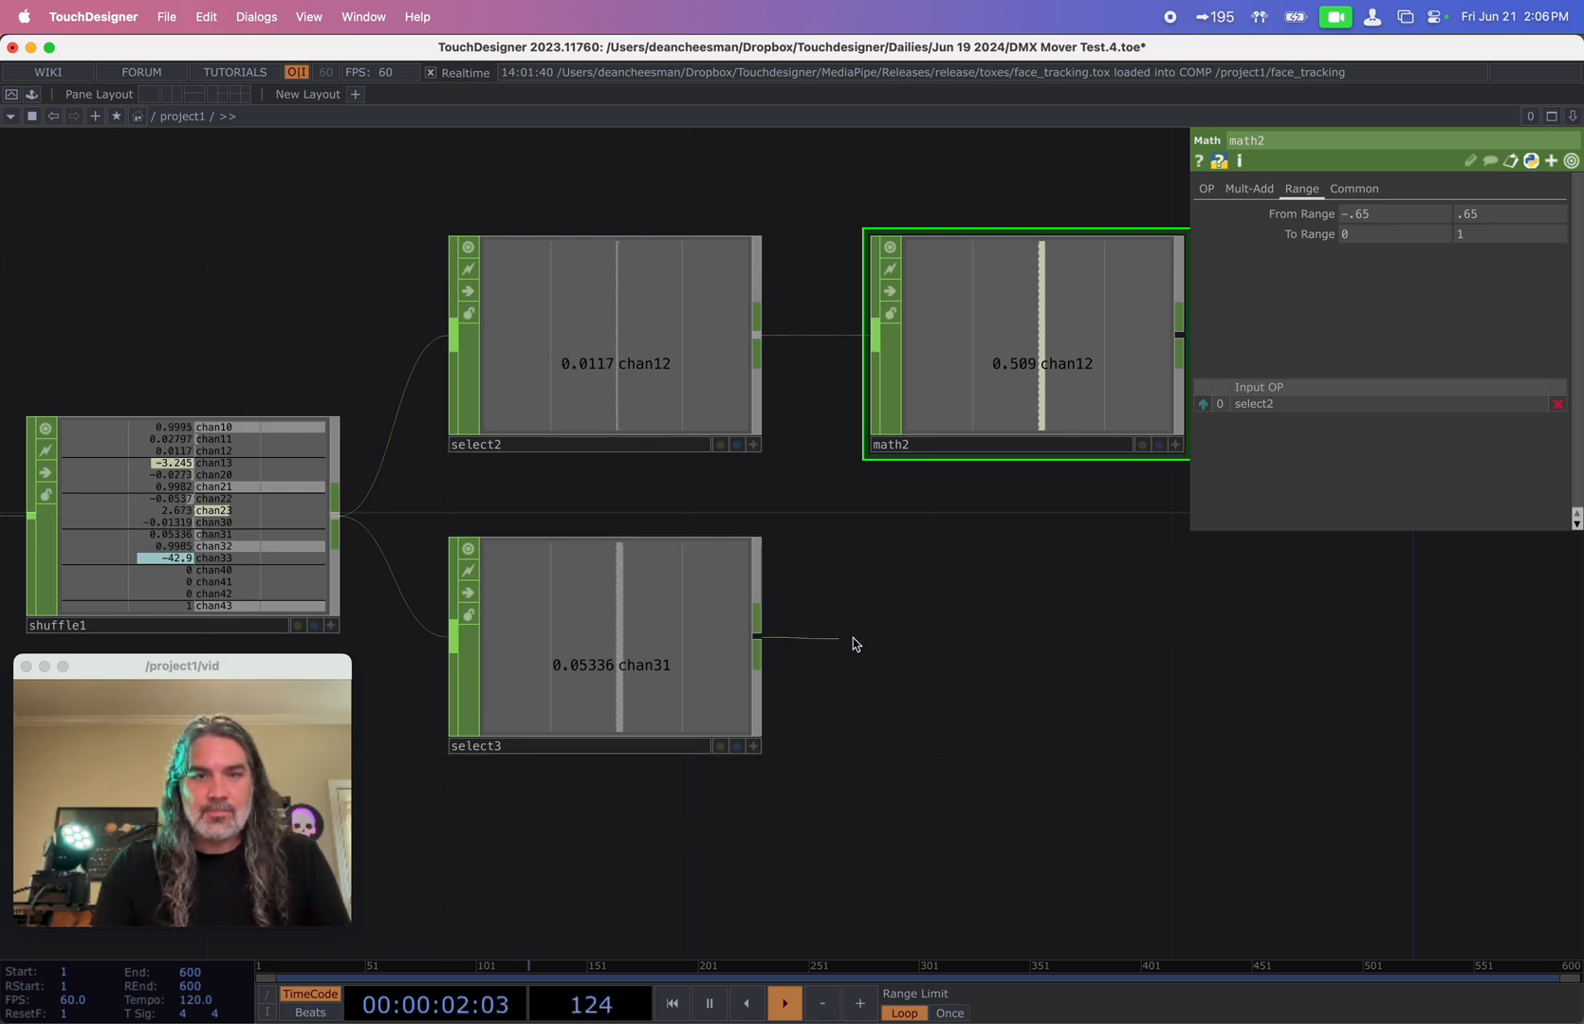
left_click(913, 646)
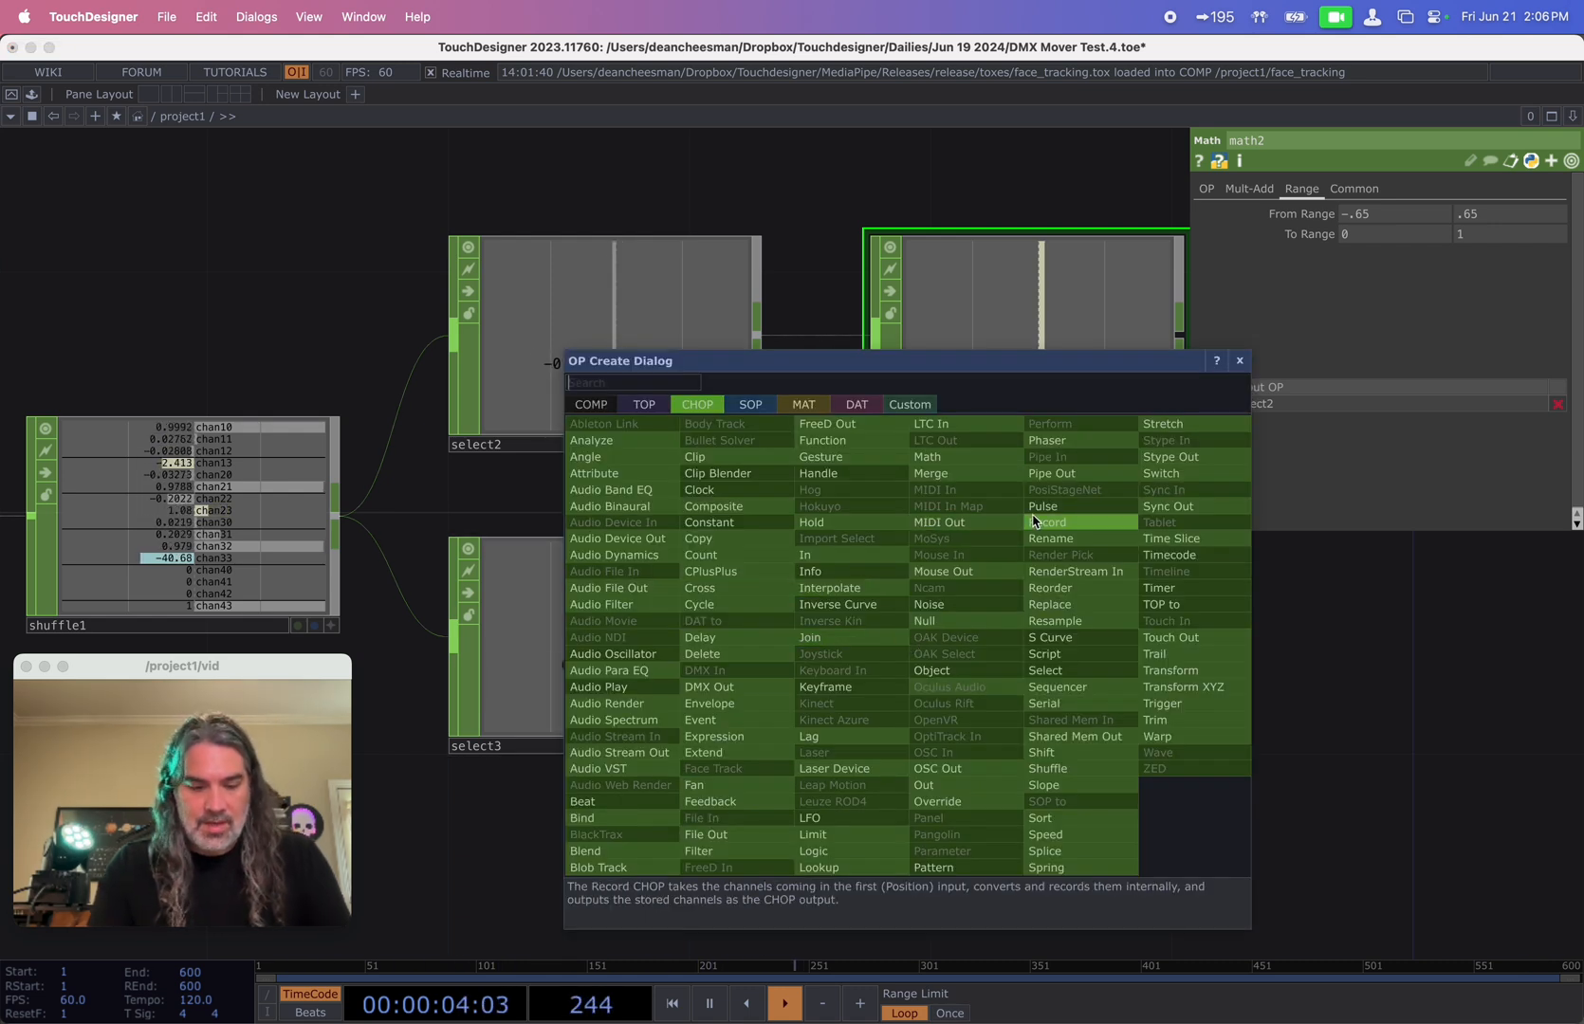
type("math")
key("Return")
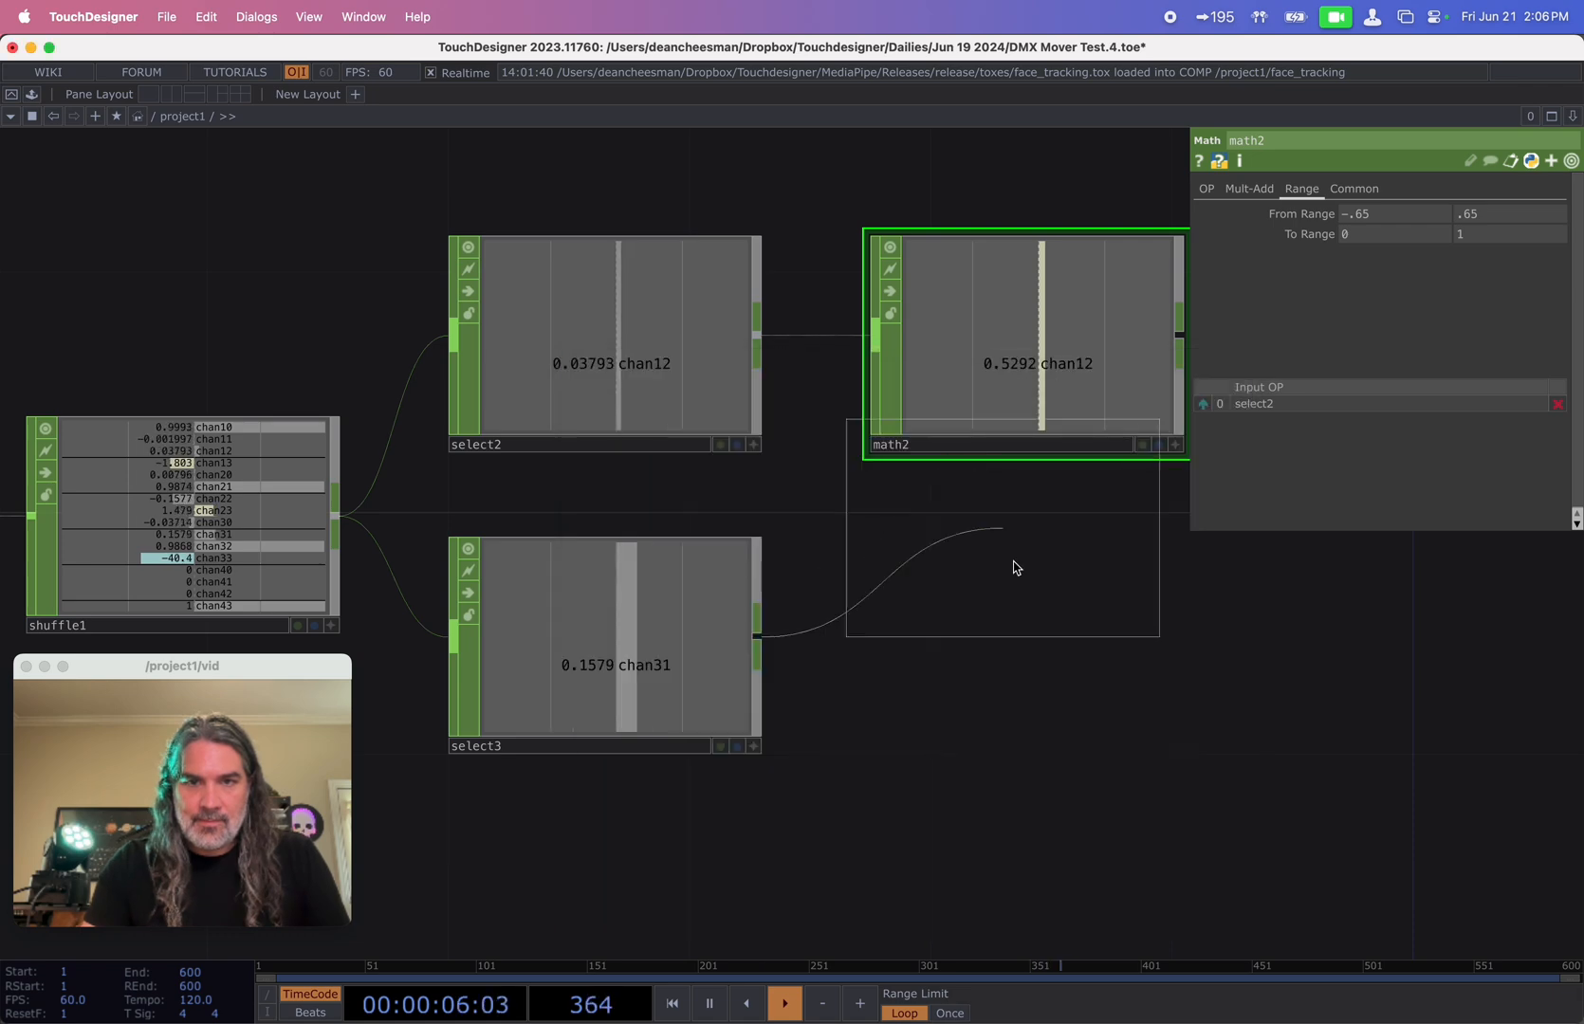
left_click(1016, 633)
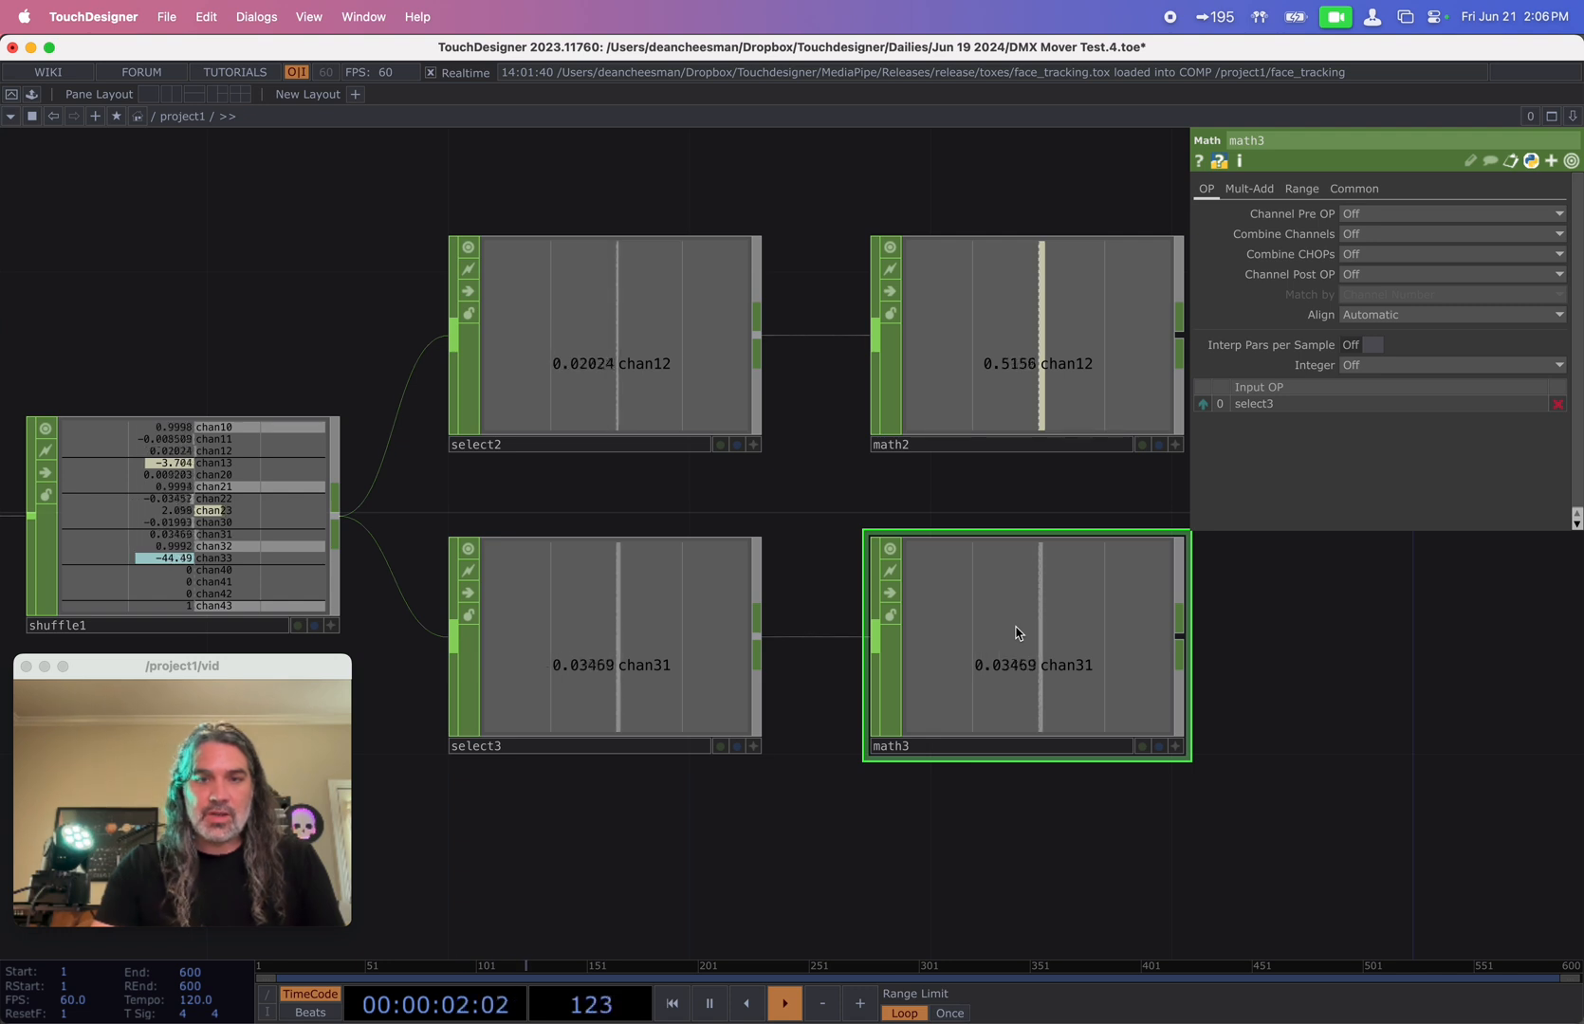
- Set math3's From Range to 0 and -0.6
left_click_drag(1293, 657, 1244, 665)
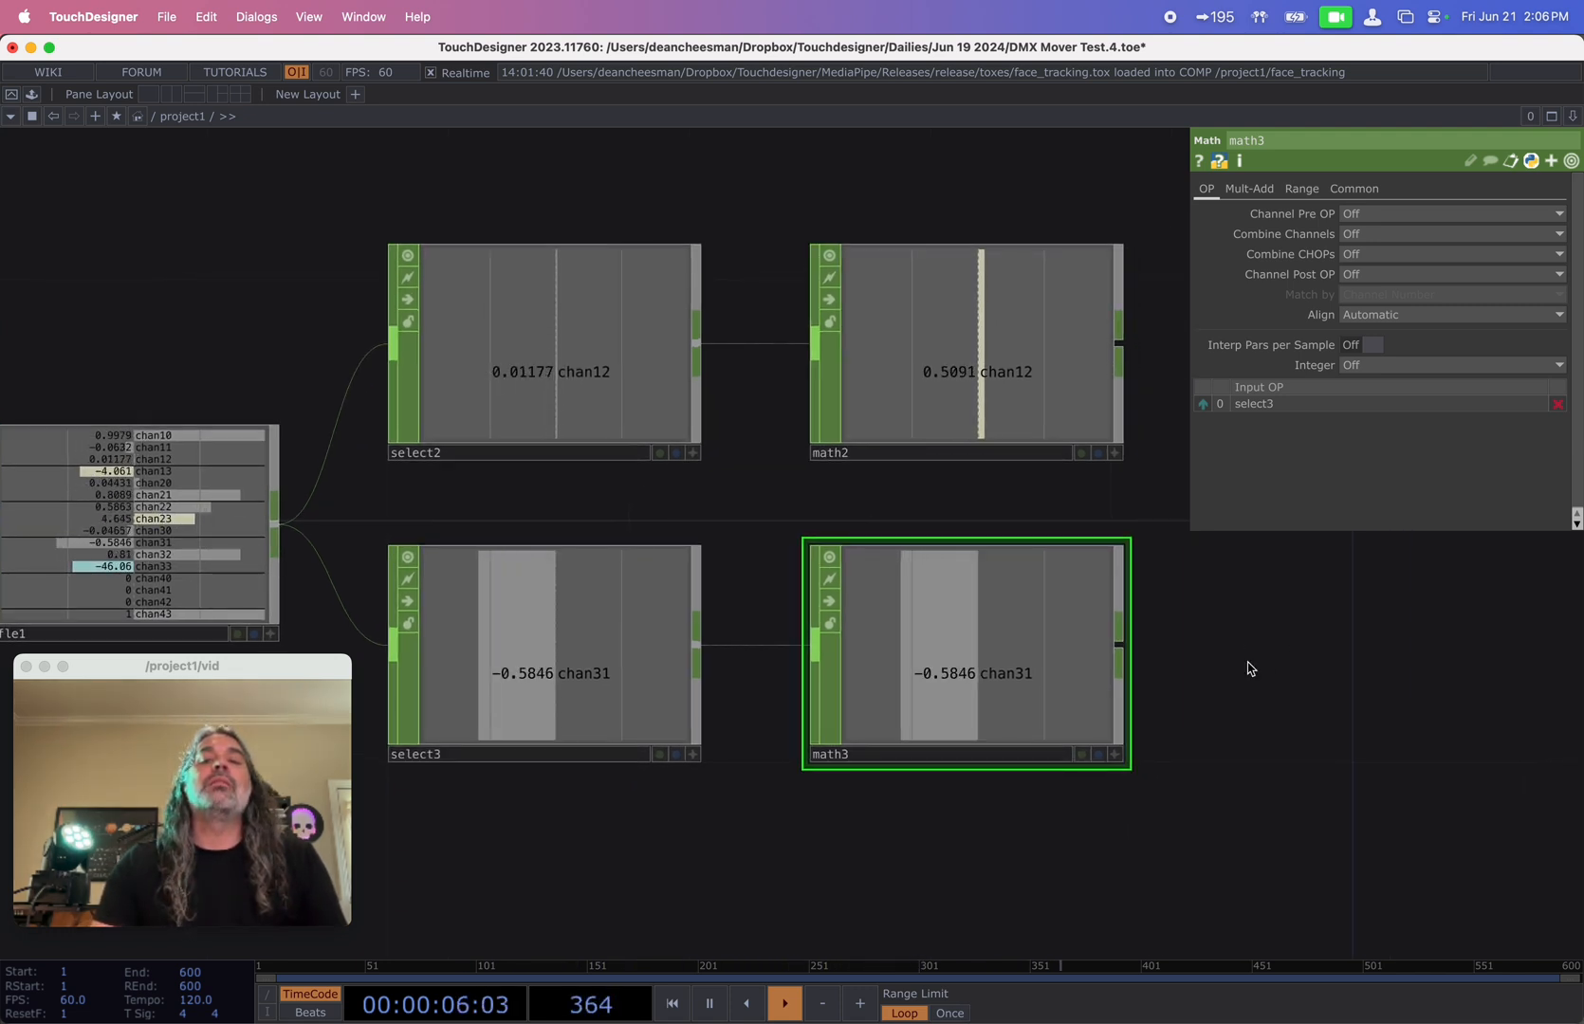
left_click_drag(1247, 662, 1109, 685)
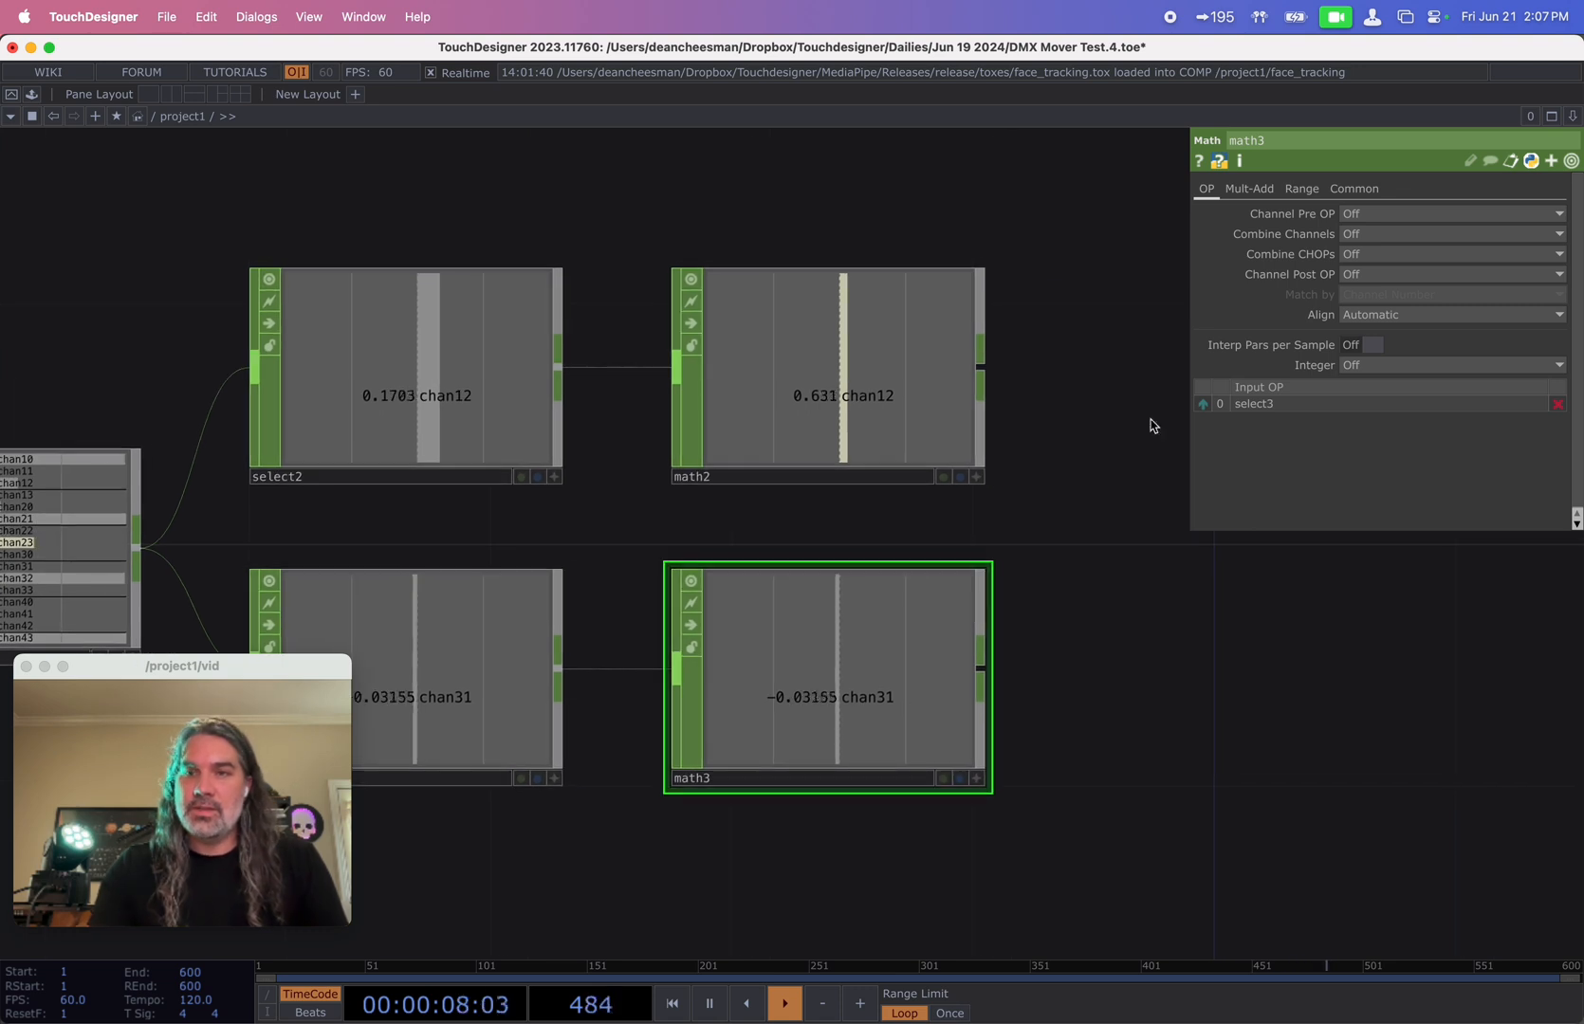
left_click(1302, 190)
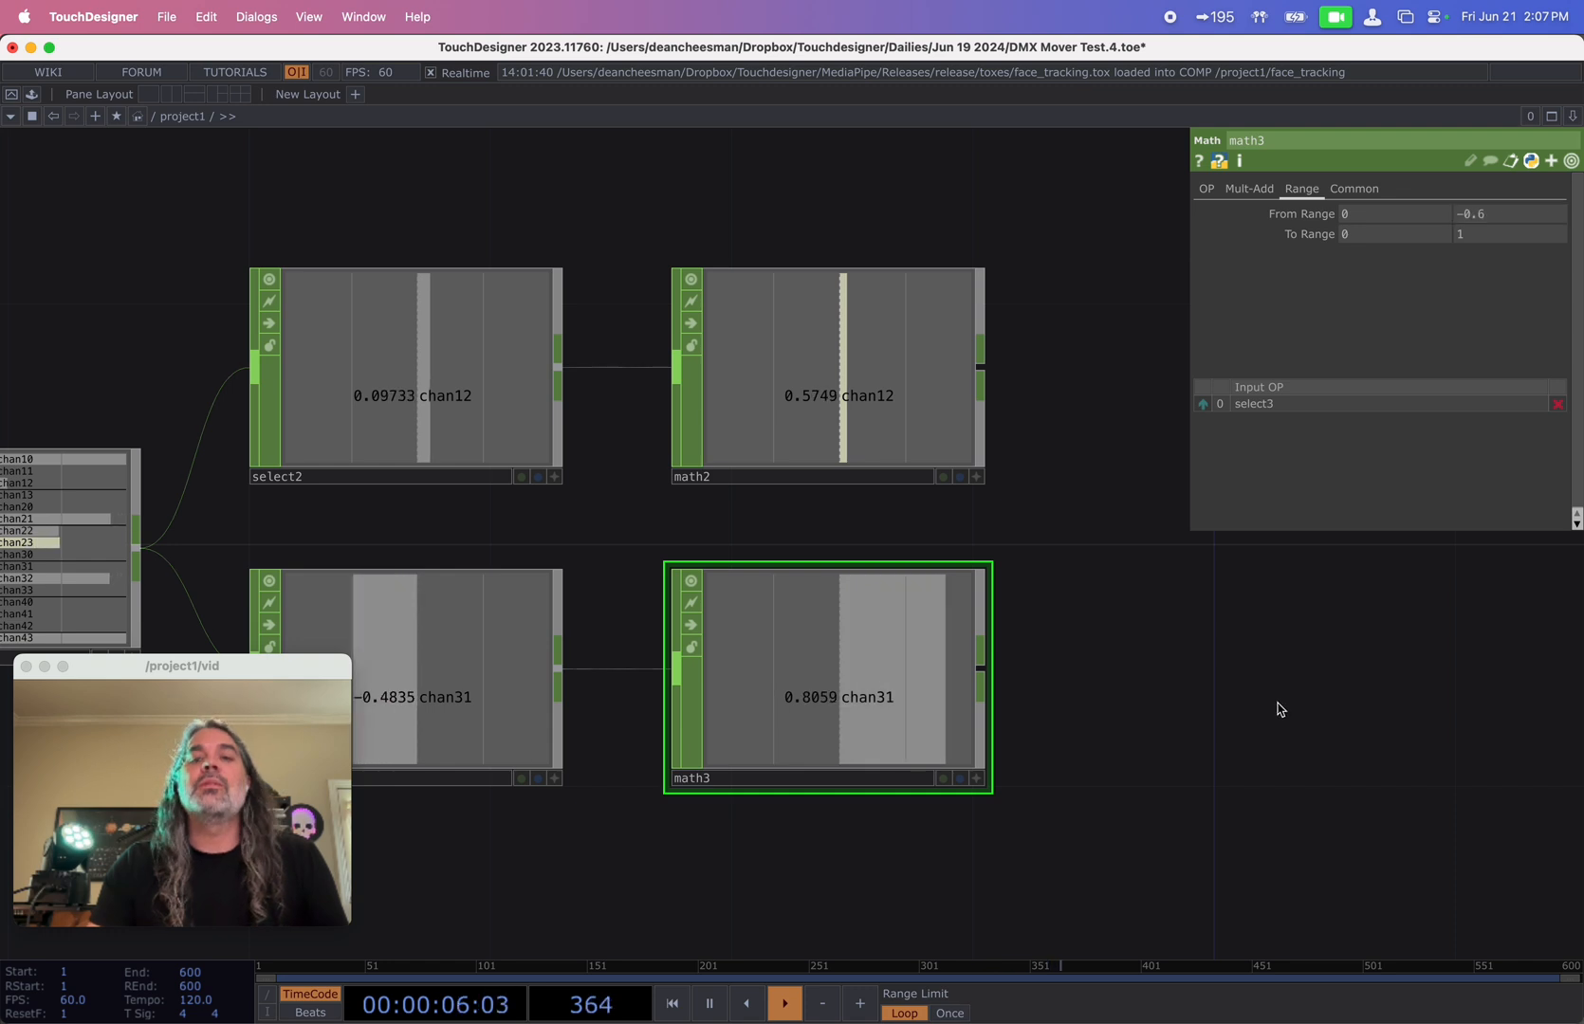
- Raise XRotationCoarse in constant1 to 0.53 to test the light's tilt
scroll(611, 622, "down", 8)
scroll(484, 591, "up", 5)
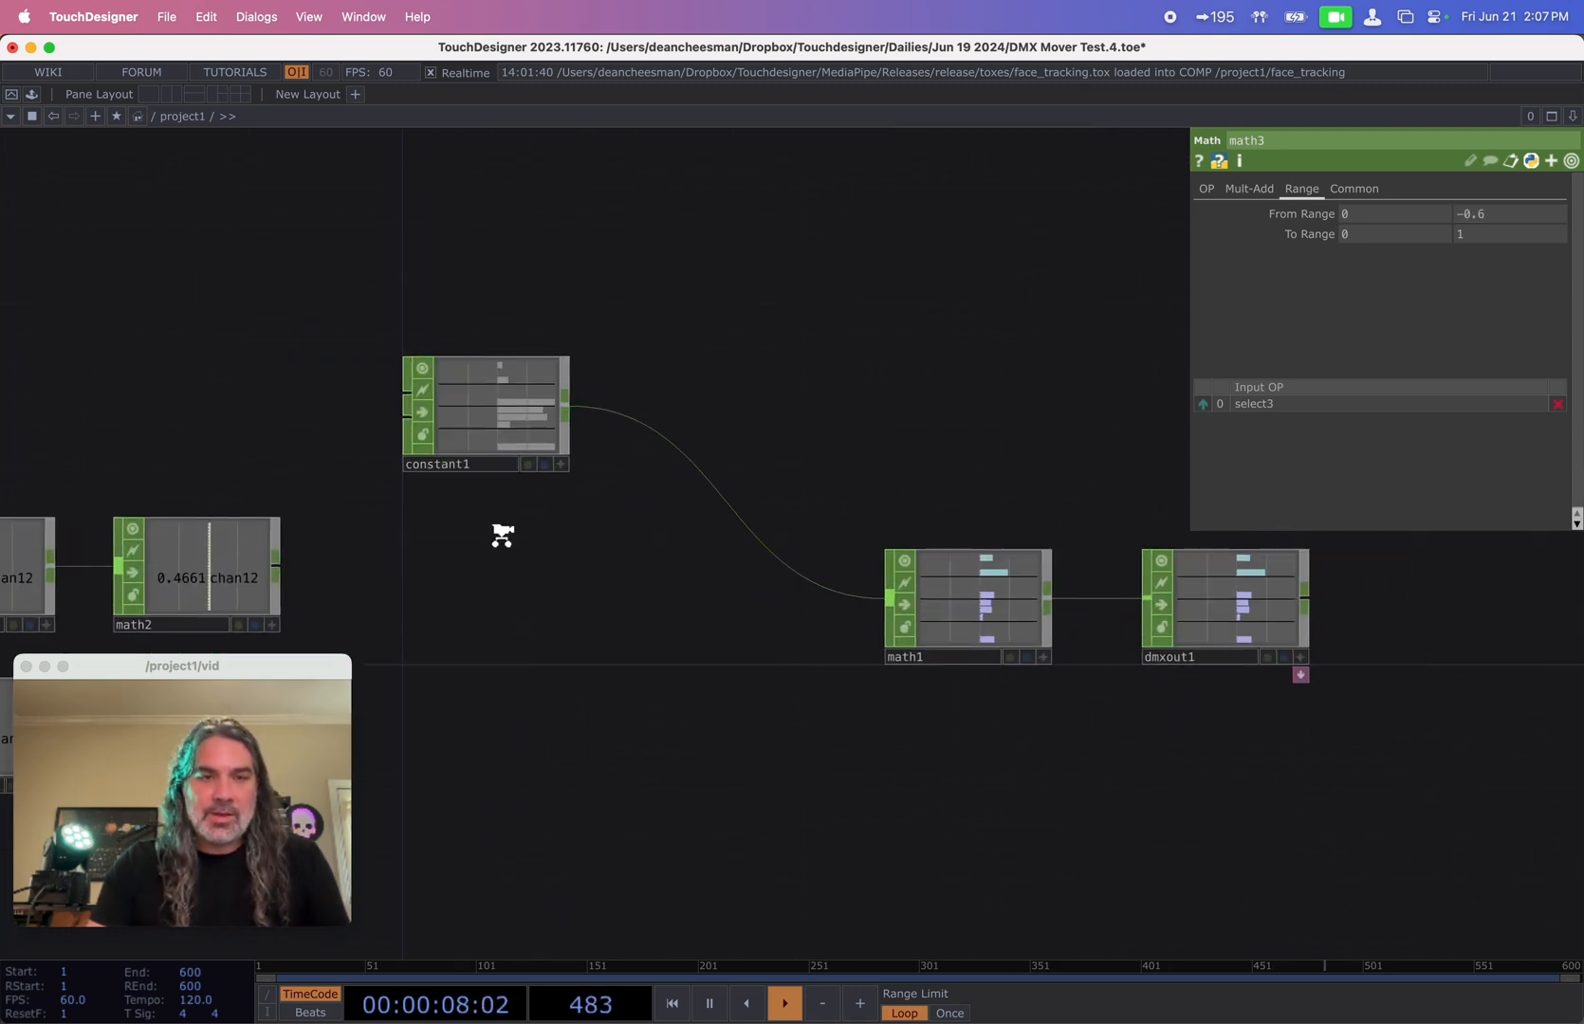
left_click(483, 407)
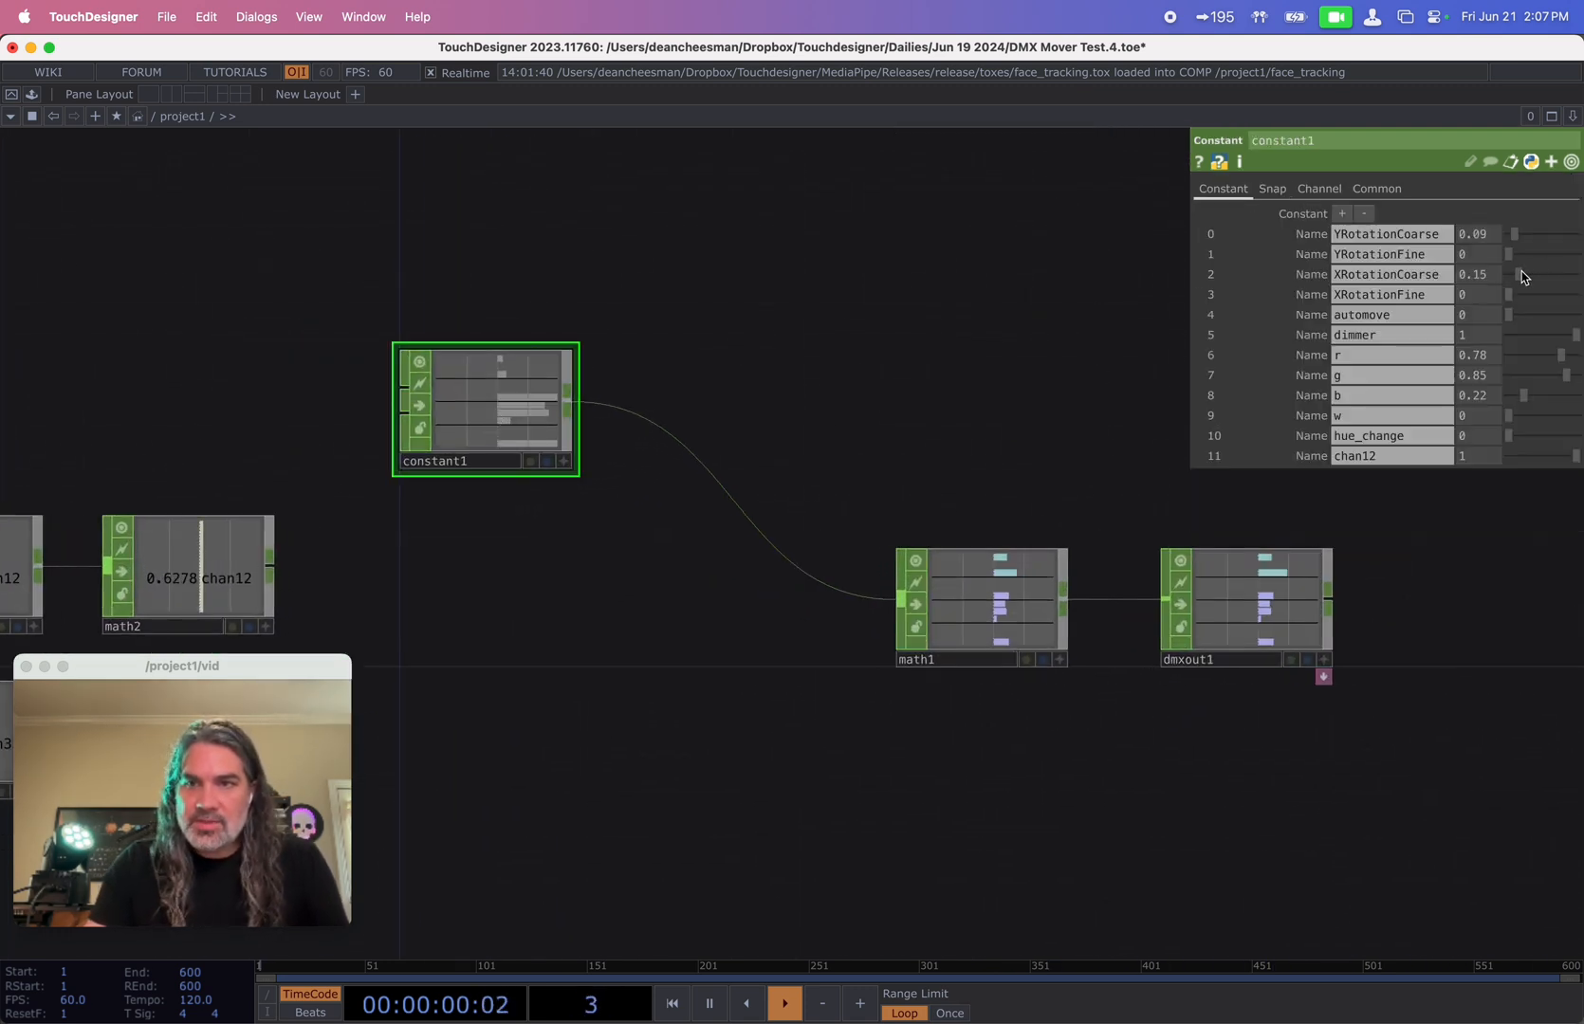
left_click_drag(1508, 280, 1549, 288)
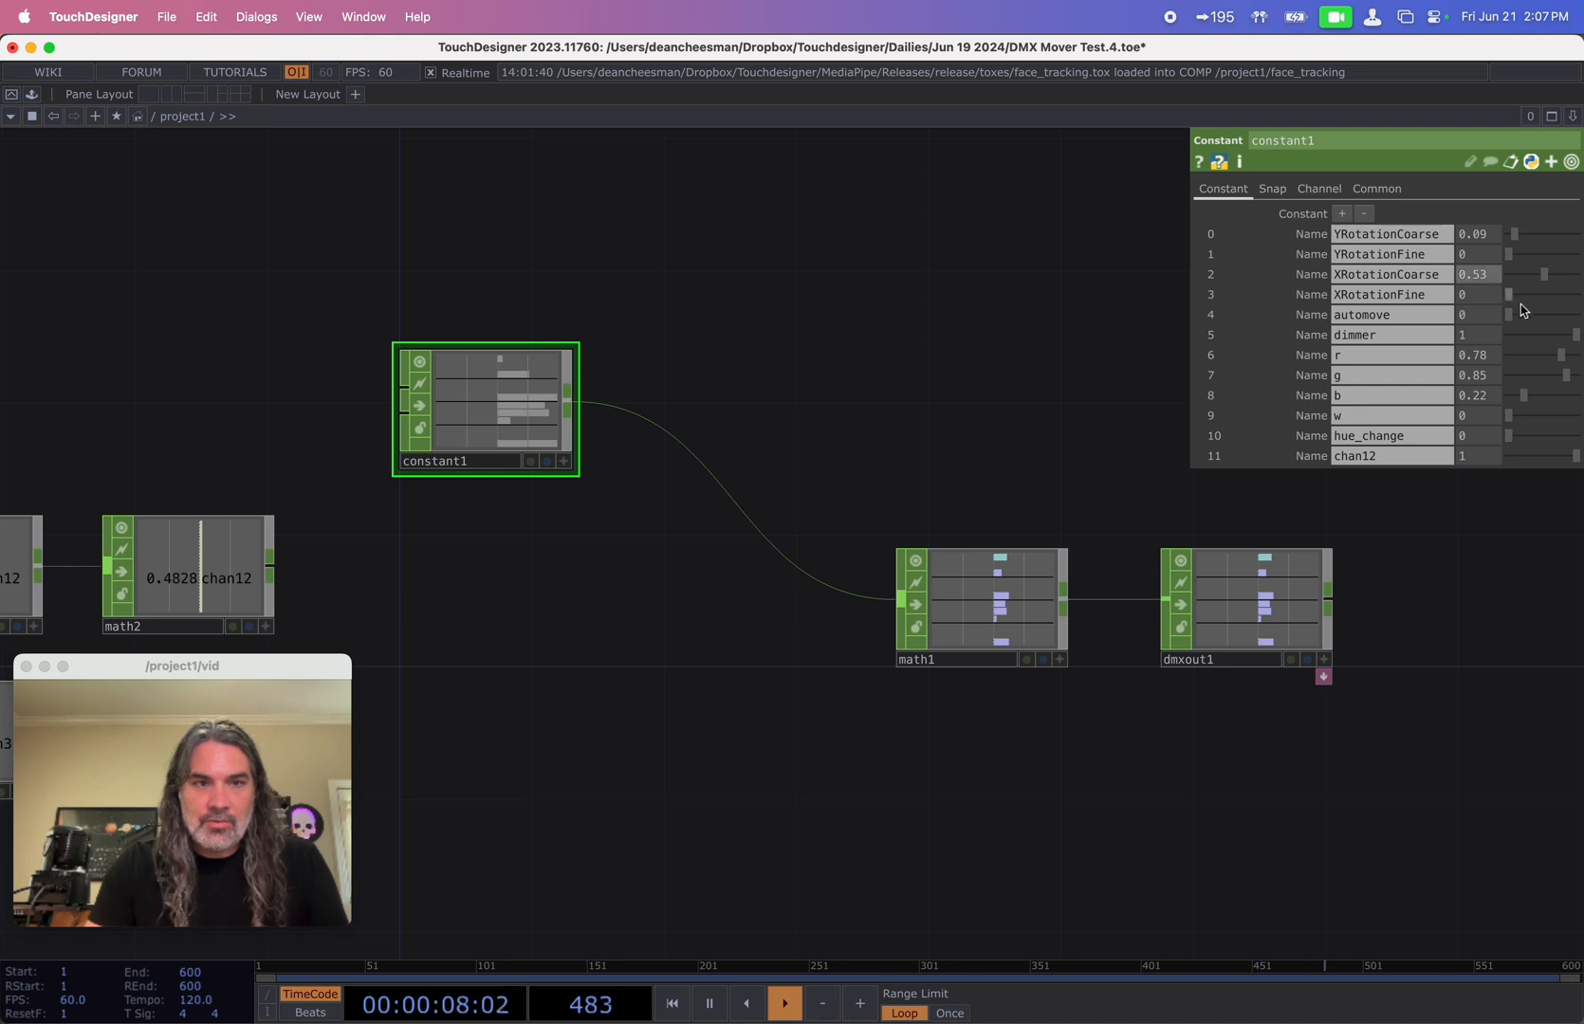
- Set the upper limit of math3's To Range to 0.5
scroll(747, 530, "left", 10)
scroll(746, 530, "down", 4)
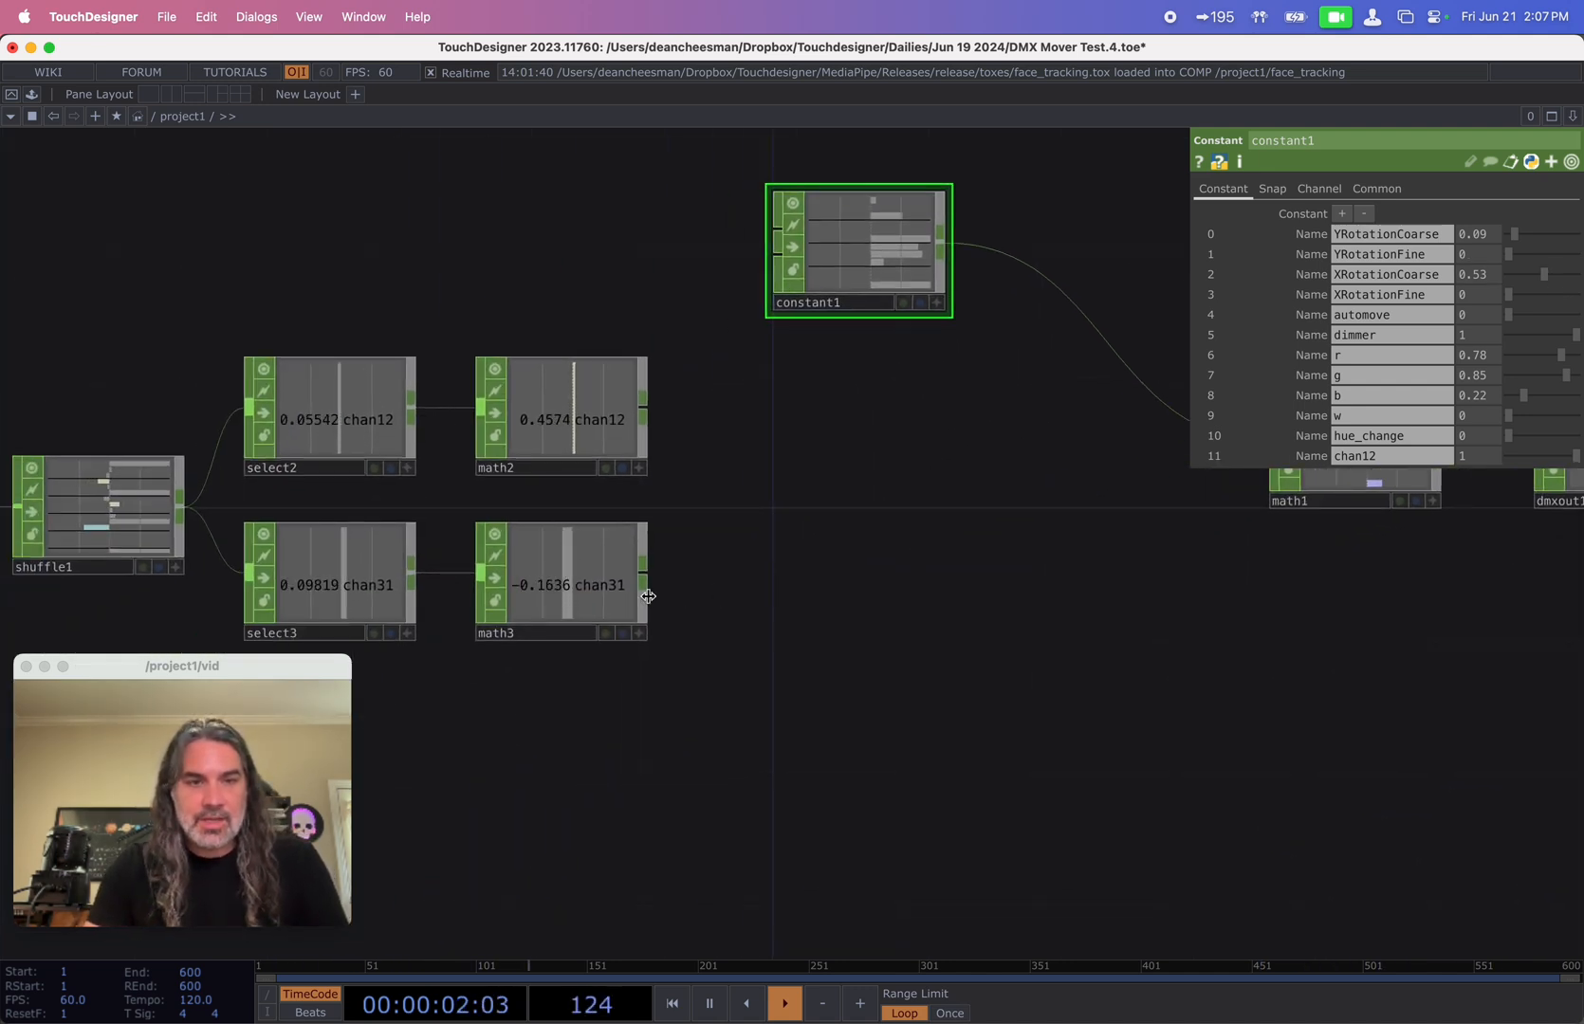
scroll(588, 586, "up", 3)
left_click(585, 591)
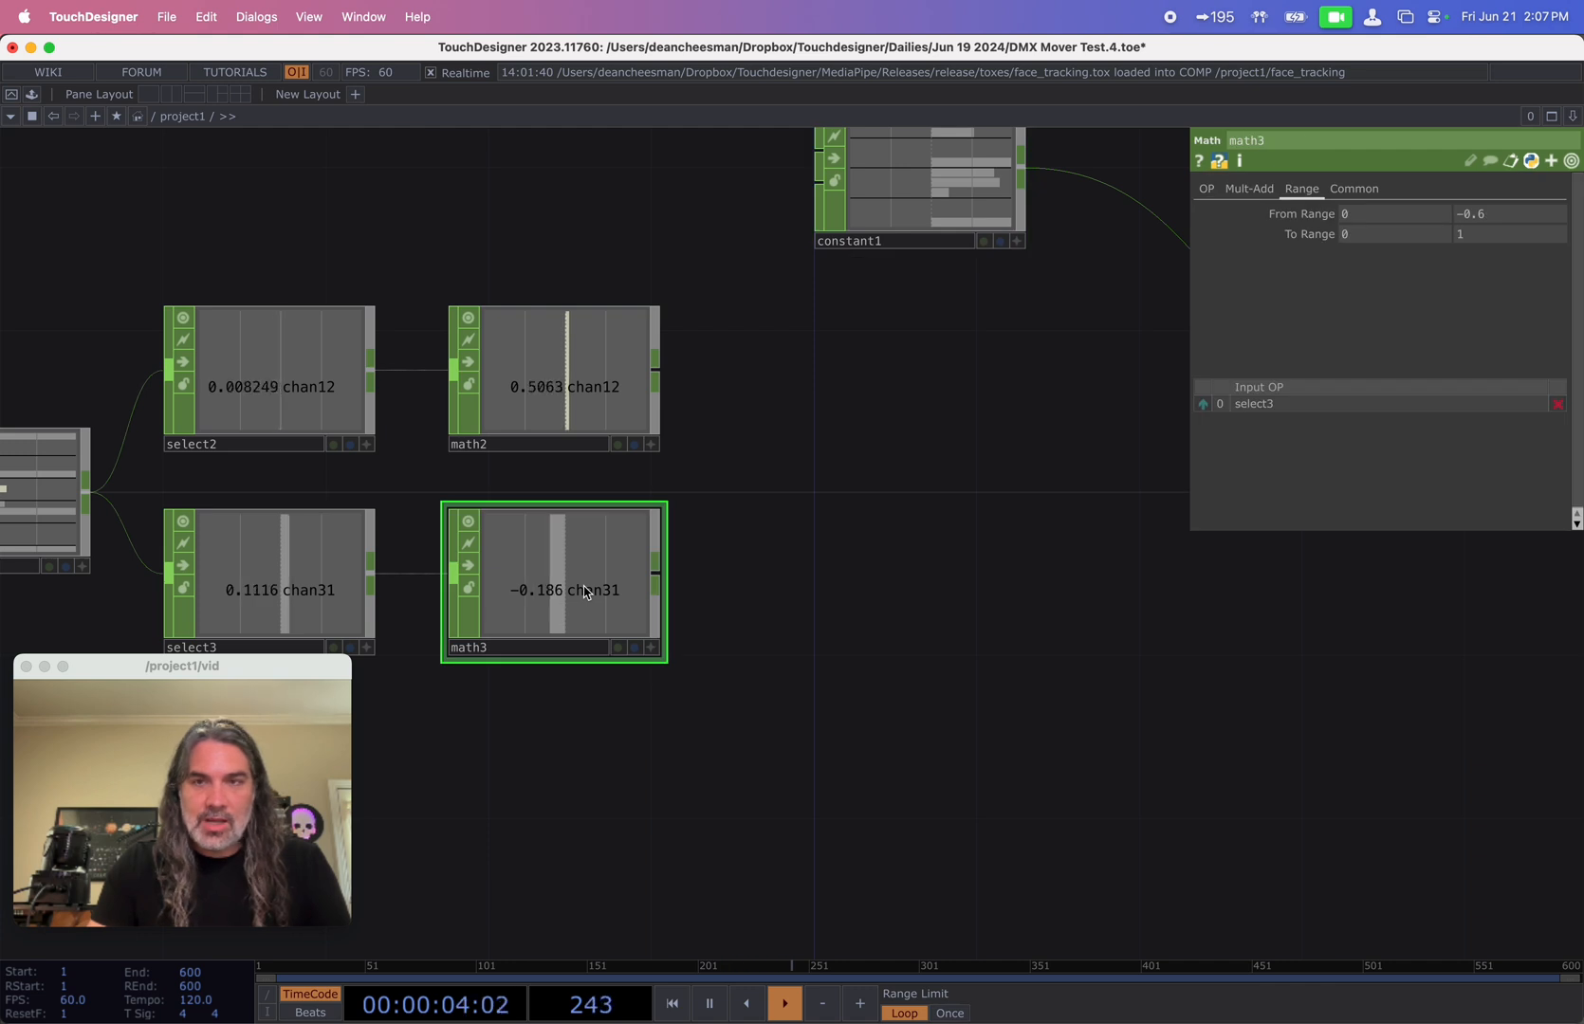
type("0.5")
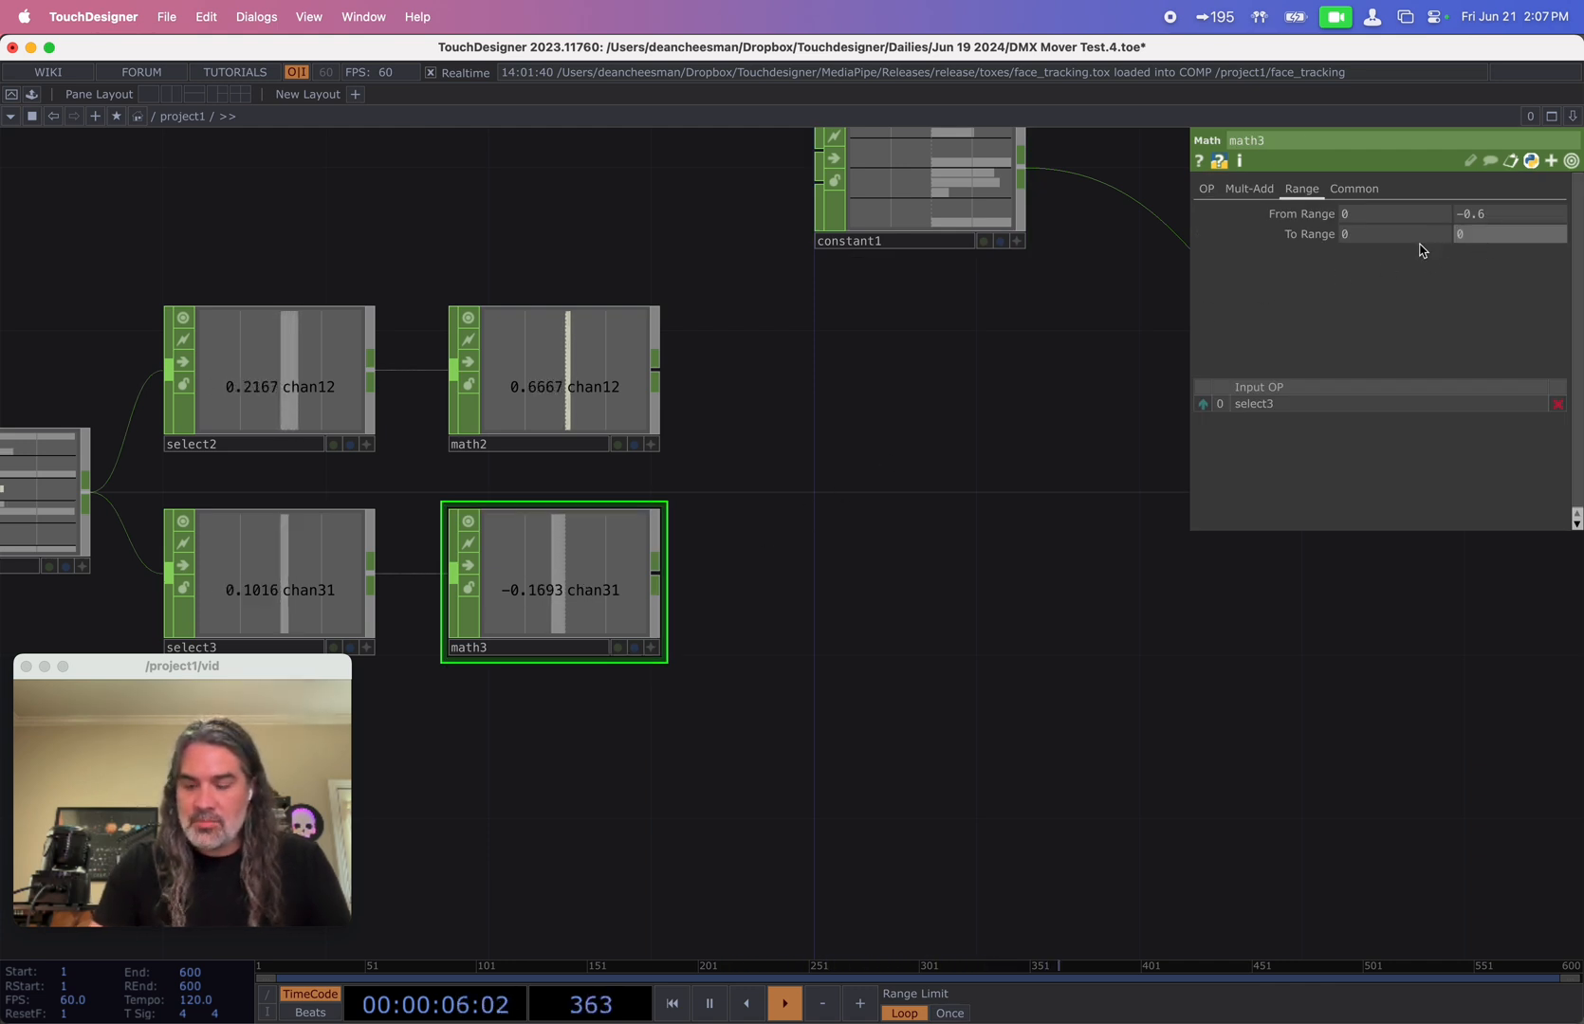
key("Return")
- Check math1's range, then sweep XRotationCoarse in constant1 and return it to 0
scroll(747, 509, "right", 10)
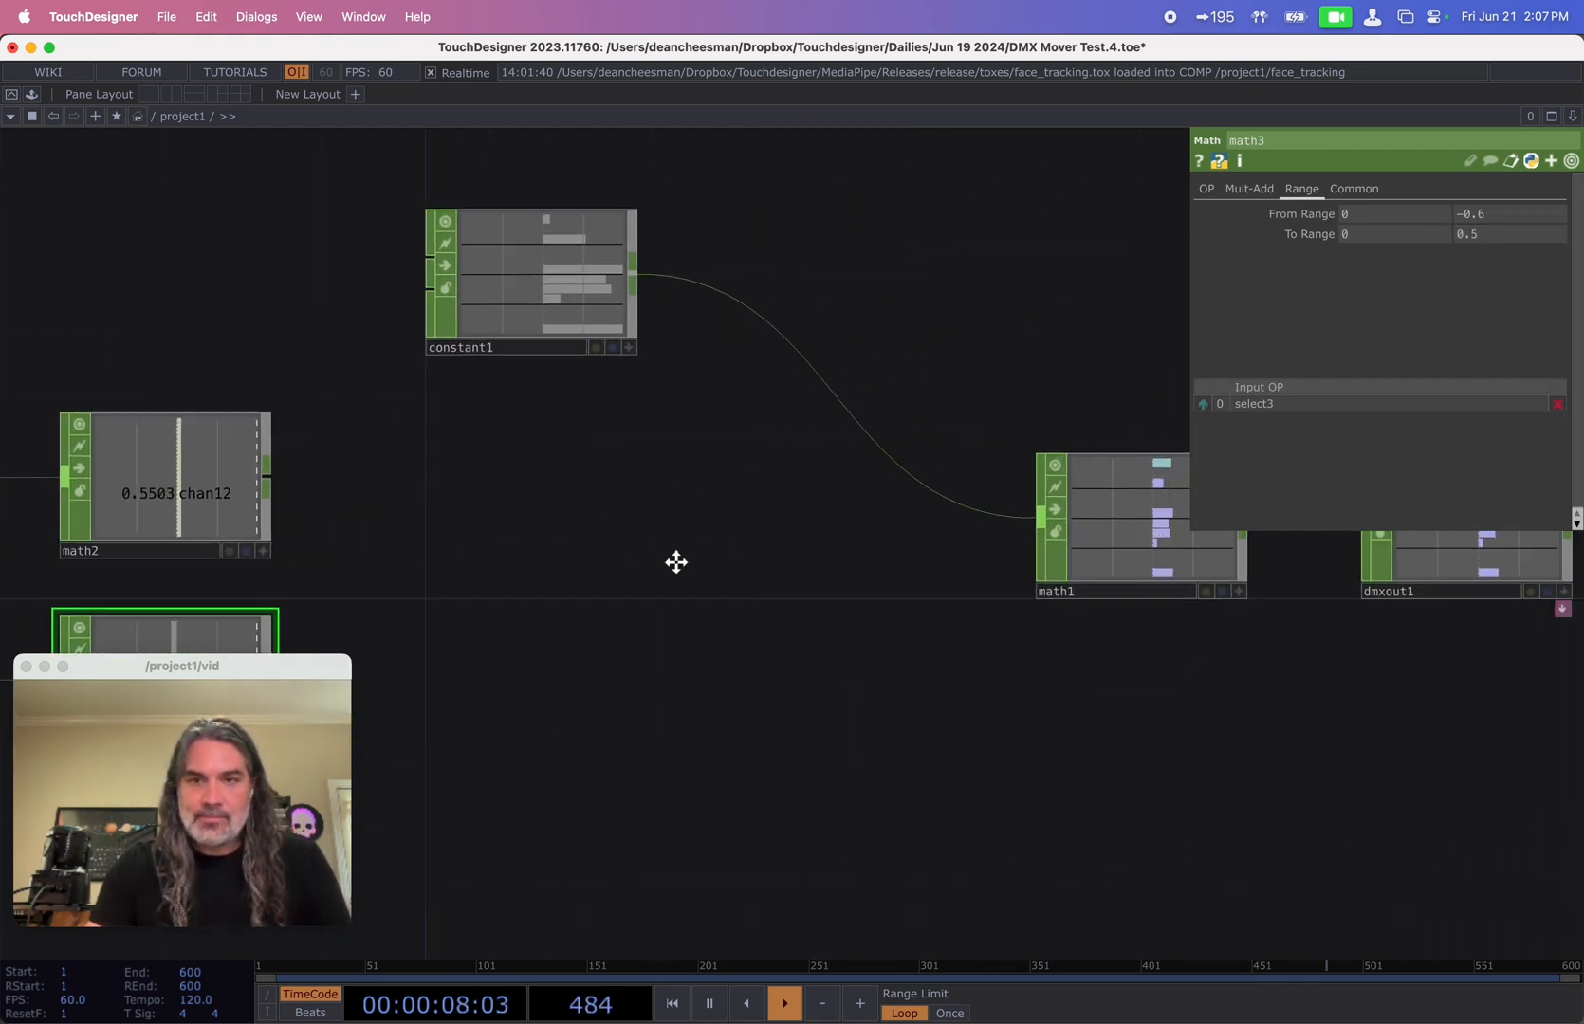
left_click(1036, 548)
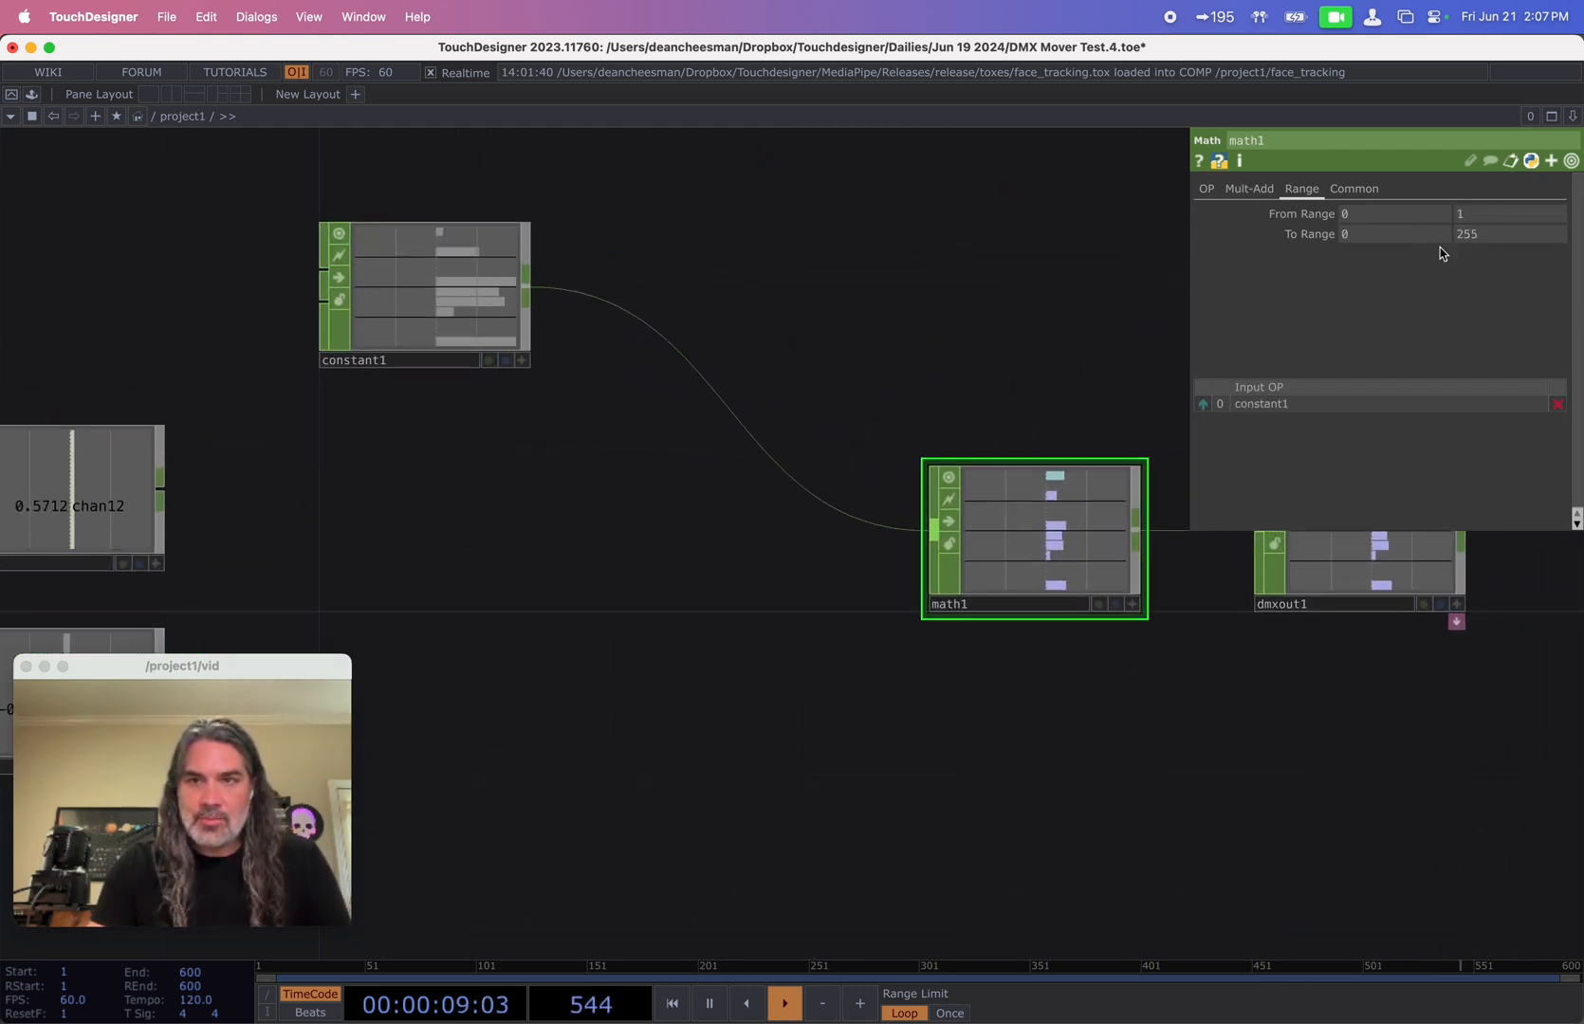
left_click(410, 311)
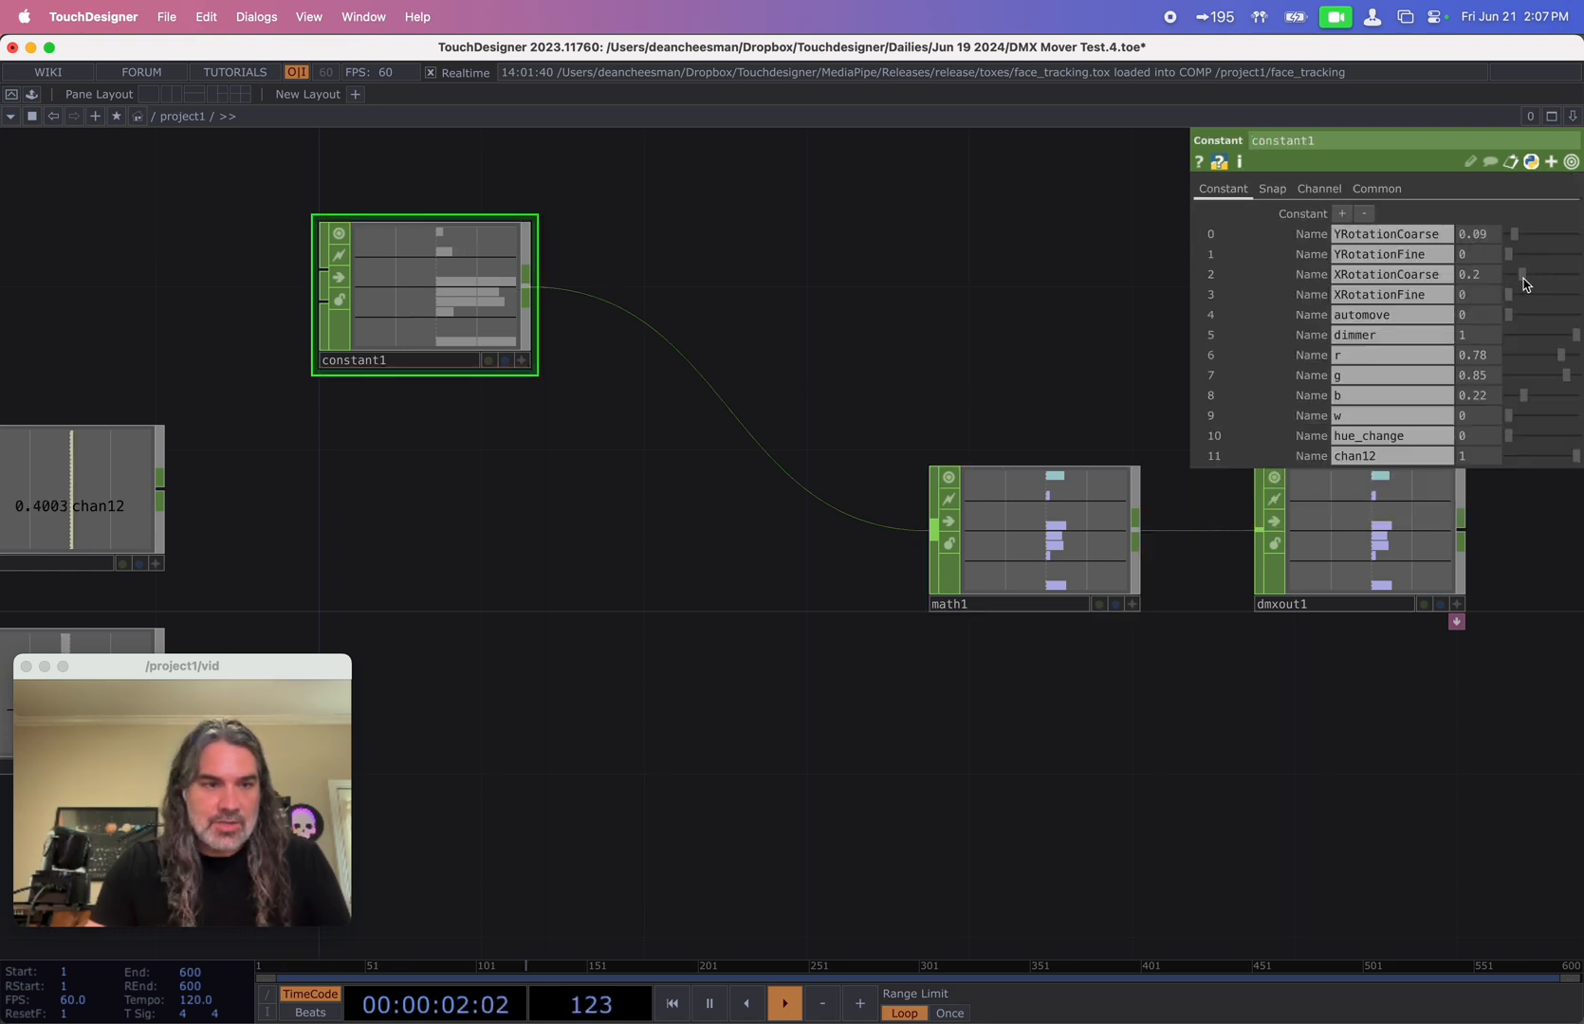
left_click_drag(1509, 283, 1527, 283)
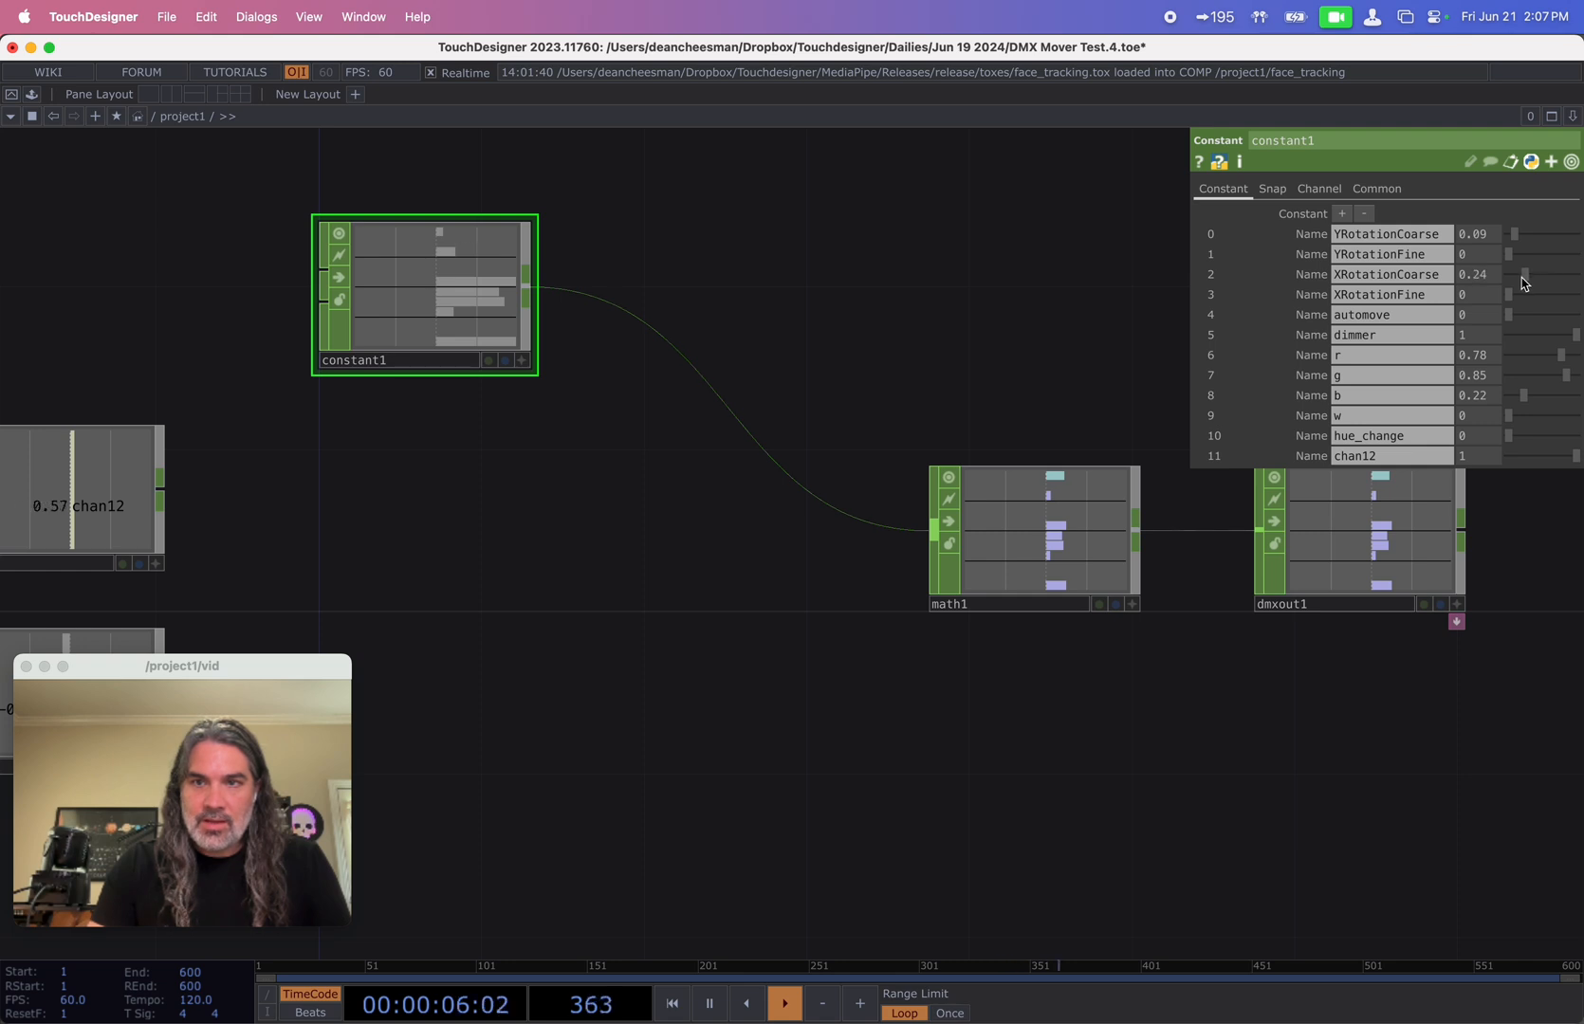
- Sweep YRotationCoarse in constant1 to find the light's usable pan range, ending at 0.84
scroll(1001, 456, "left", 10)
scroll(884, 475, "up", 8)
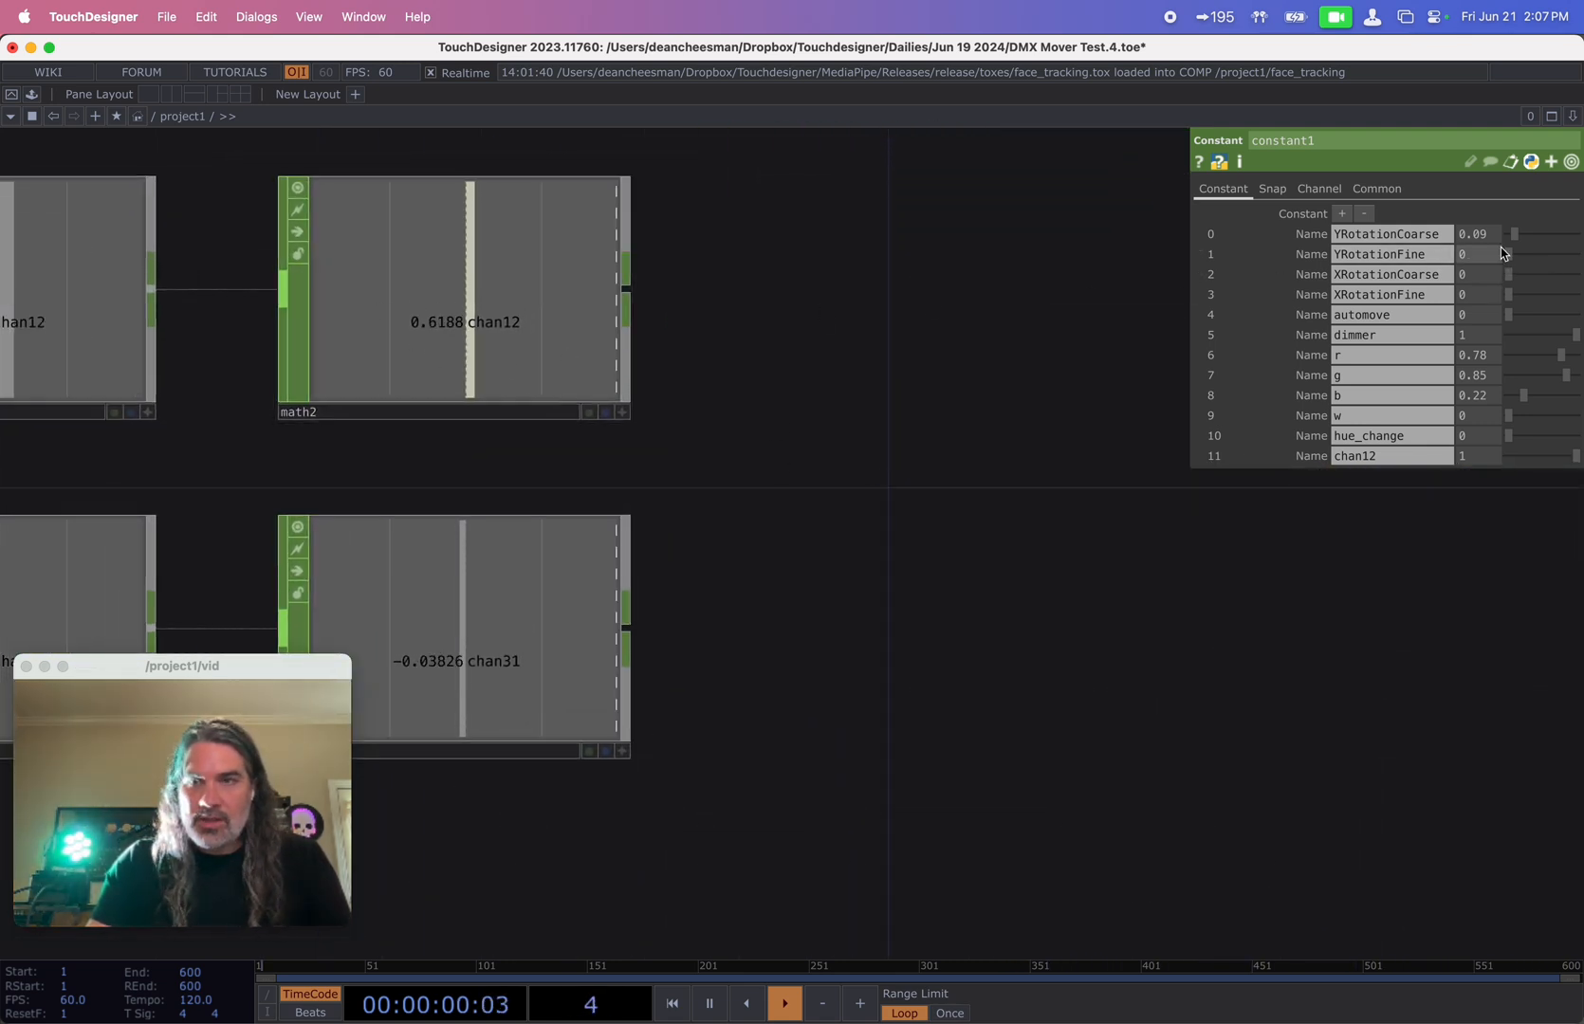
left_click_drag(1514, 234, 1573, 241)
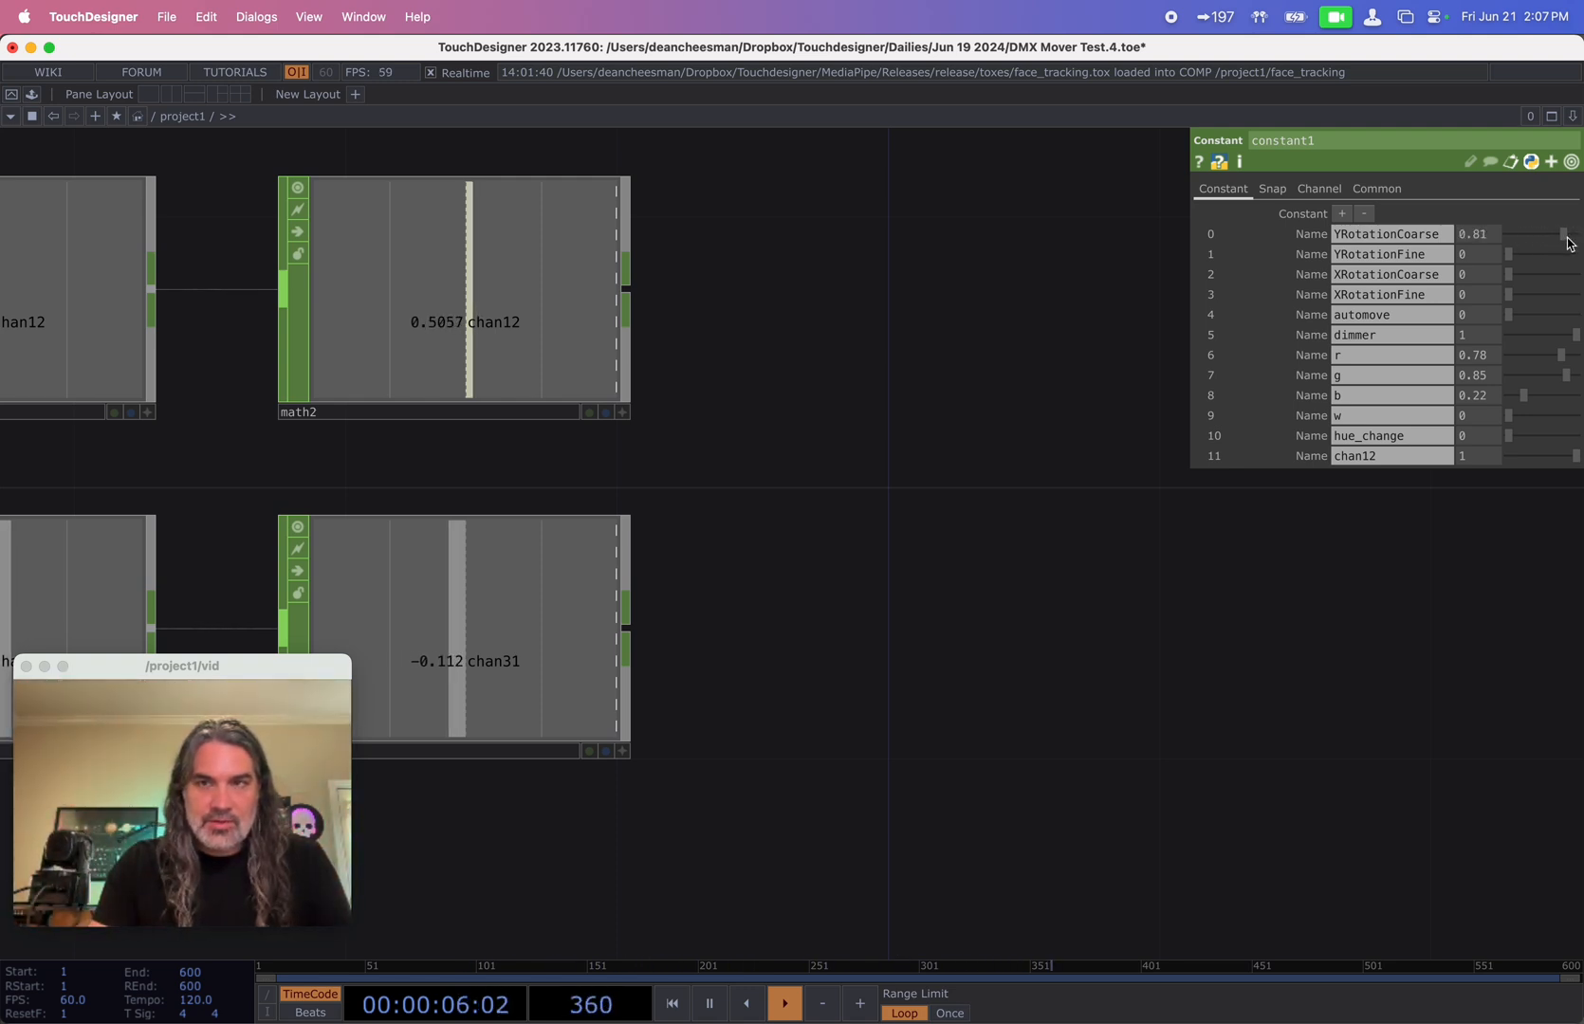
left_click_drag(1550, 245, 1501, 243)
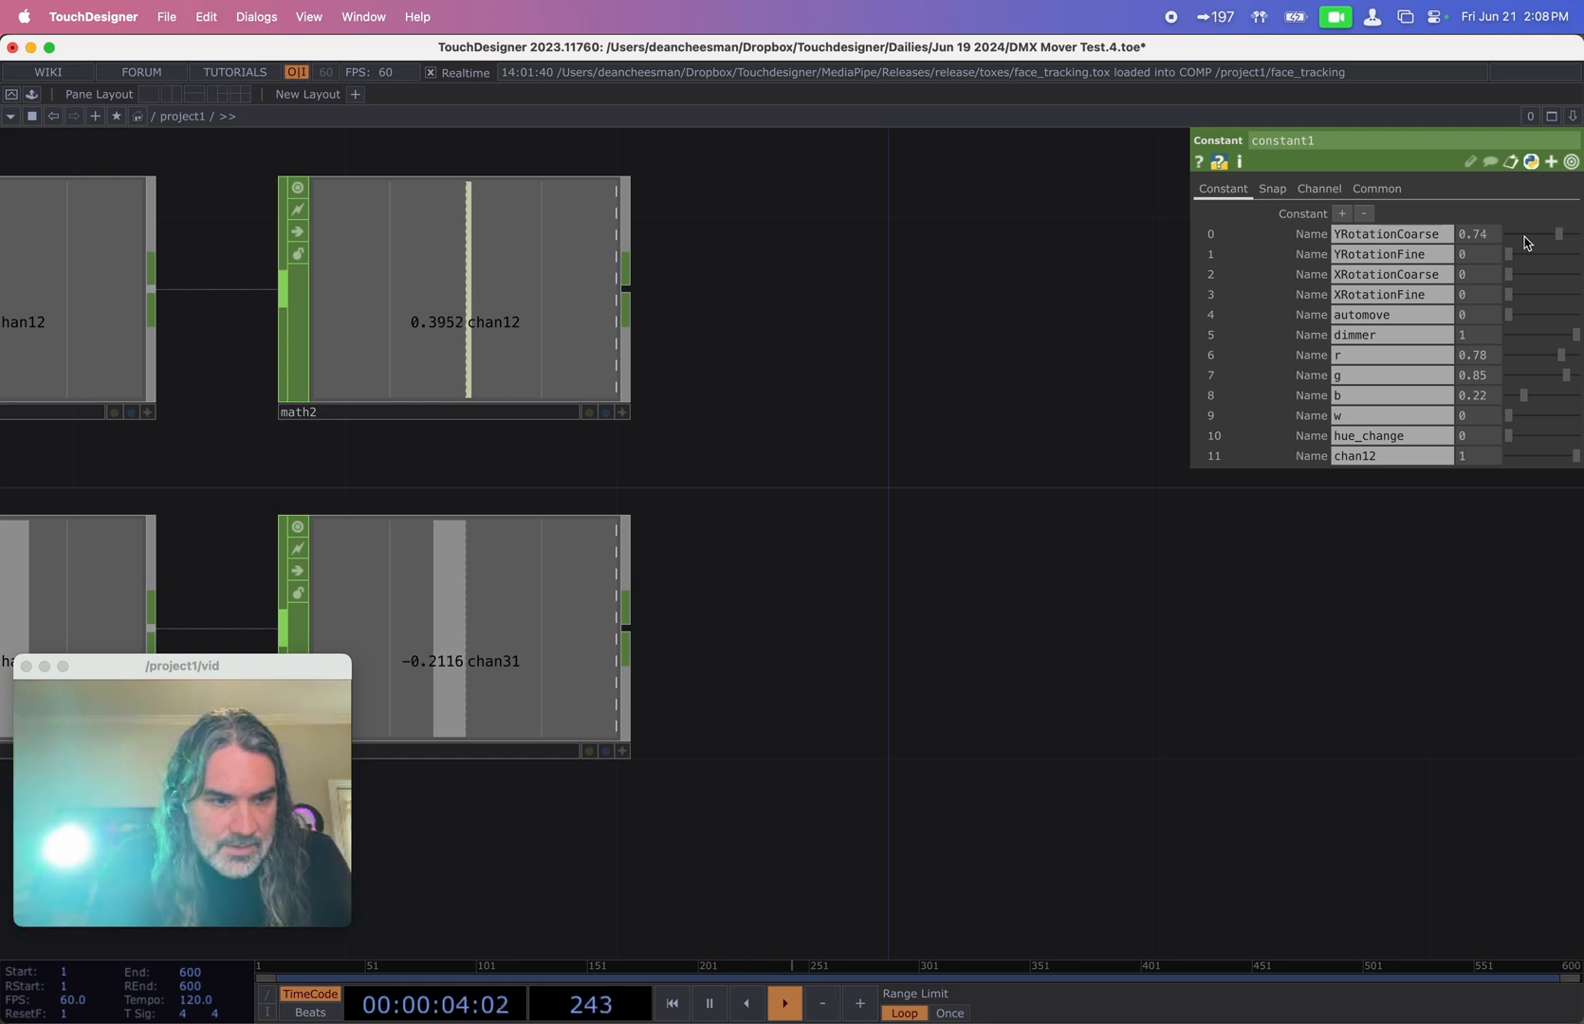
mouse_move(1527, 243)
left_mouse_down()
mouse_move(1511, 244)
mouse_move(1549, 240)
left_mouse_up()
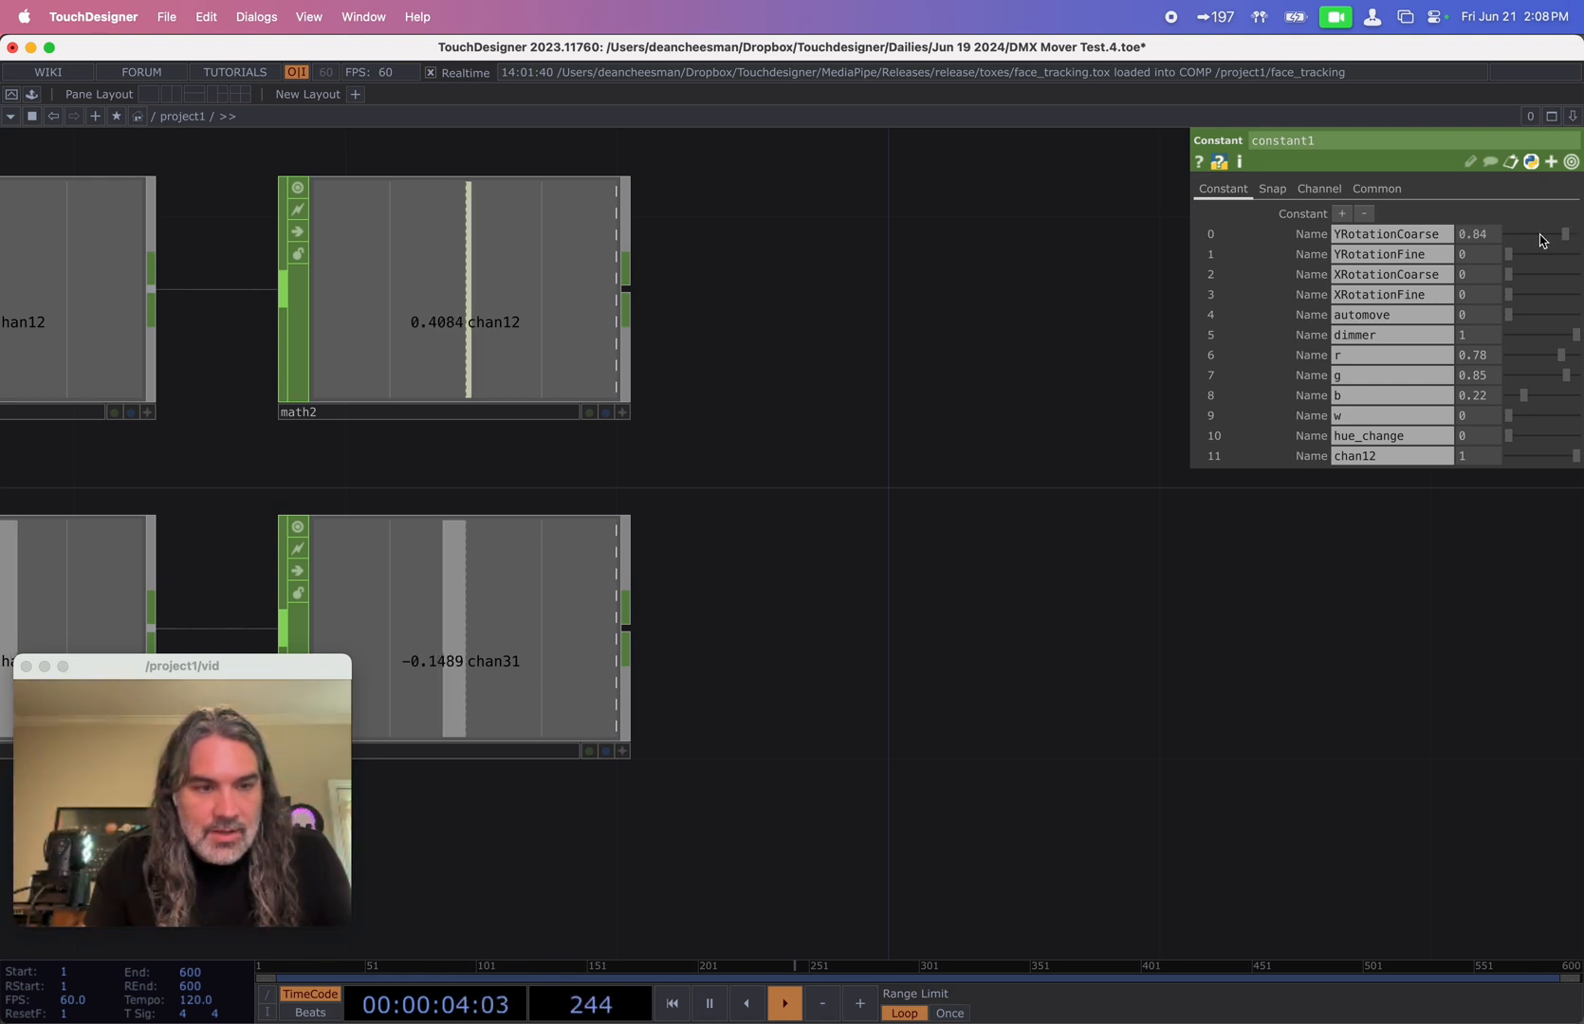
left_click_drag(1540, 235, 1538, 234)
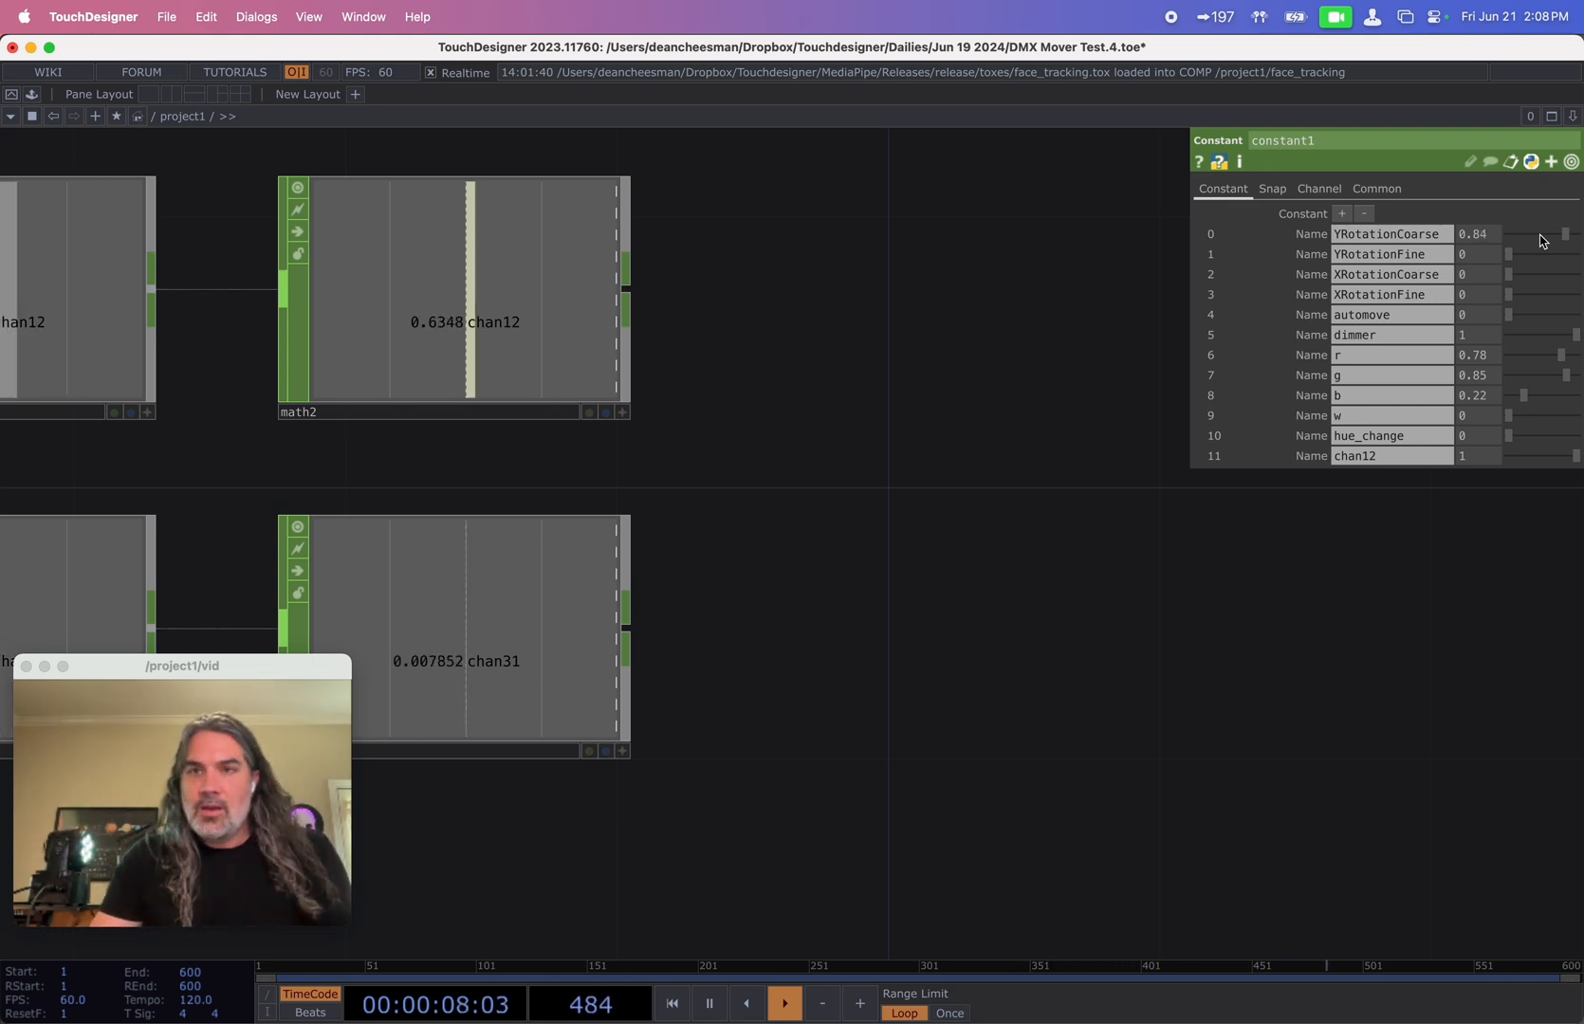
- Set math2's To Range to 0.5 and 0.85
left_click_drag(824, 445, 1013, 459)
left_click(770, 379)
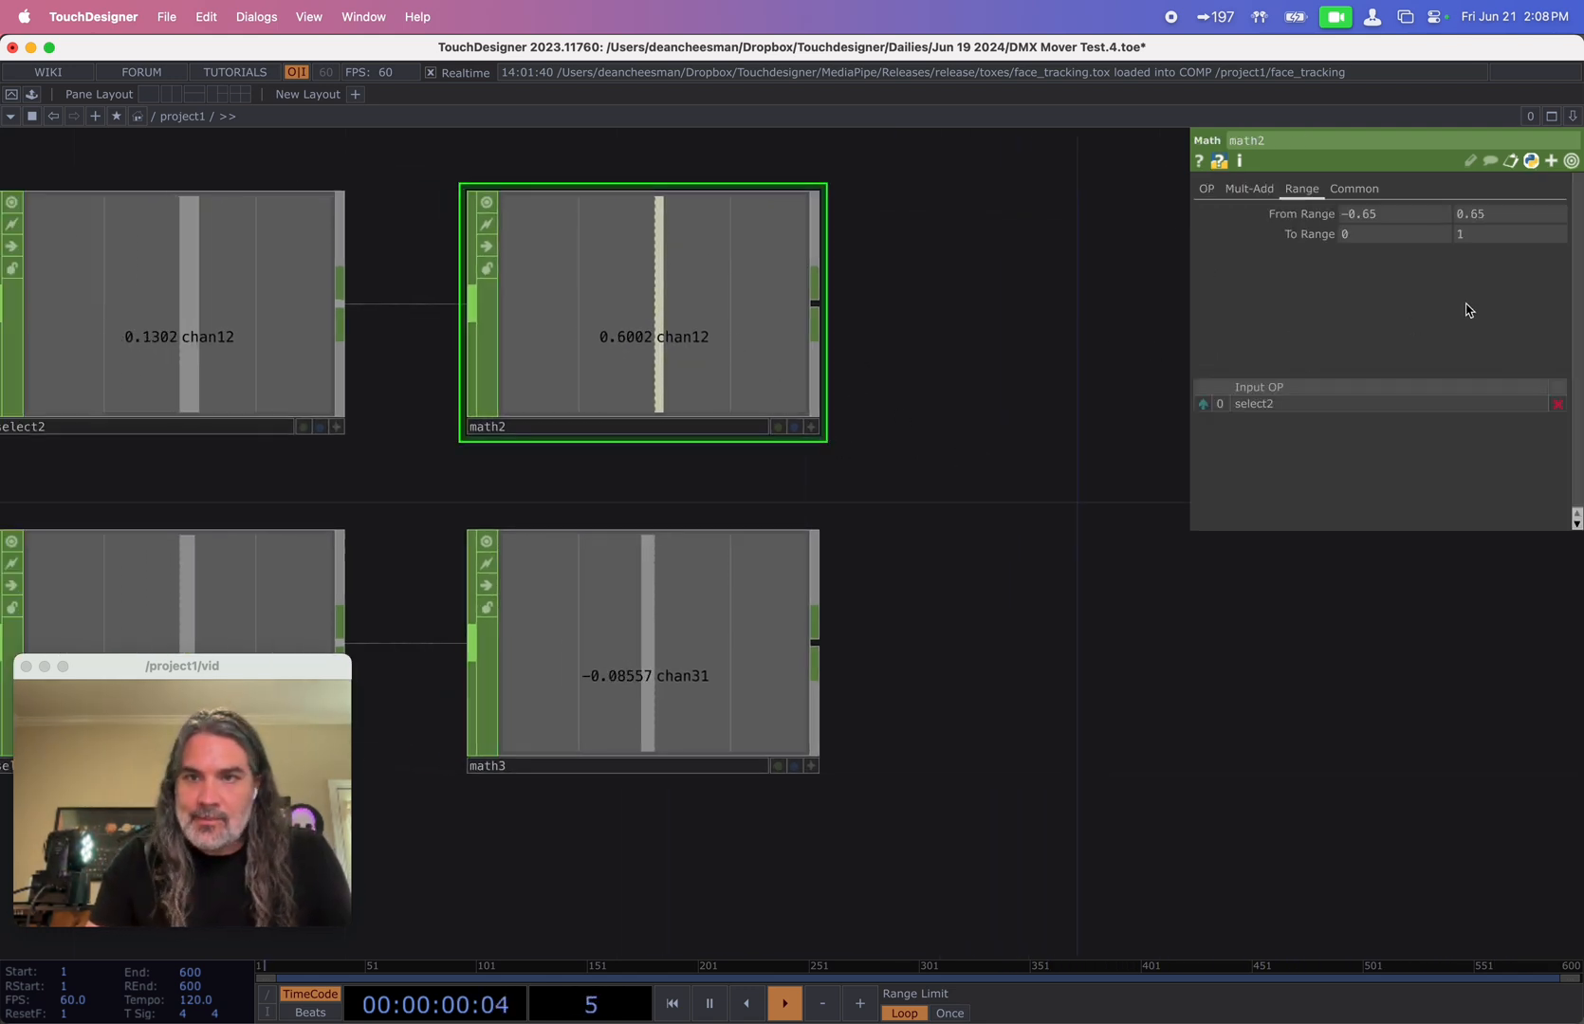
left_click(1400, 237)
type("0.5")
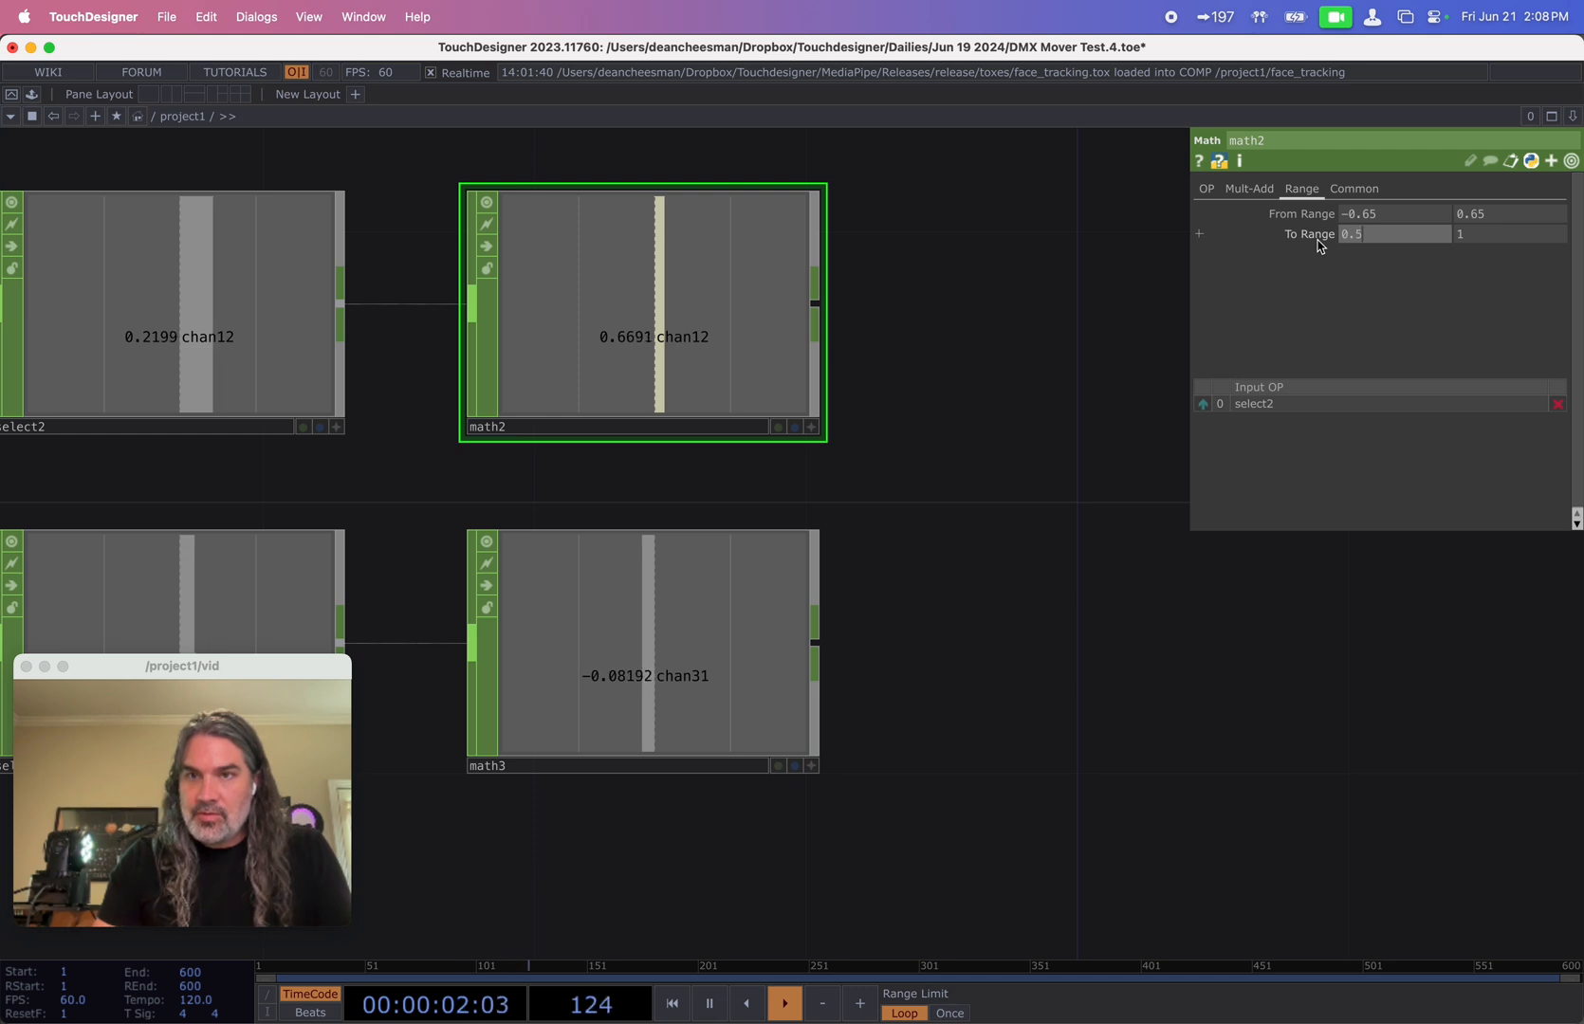
key("Tab")
type("0.")
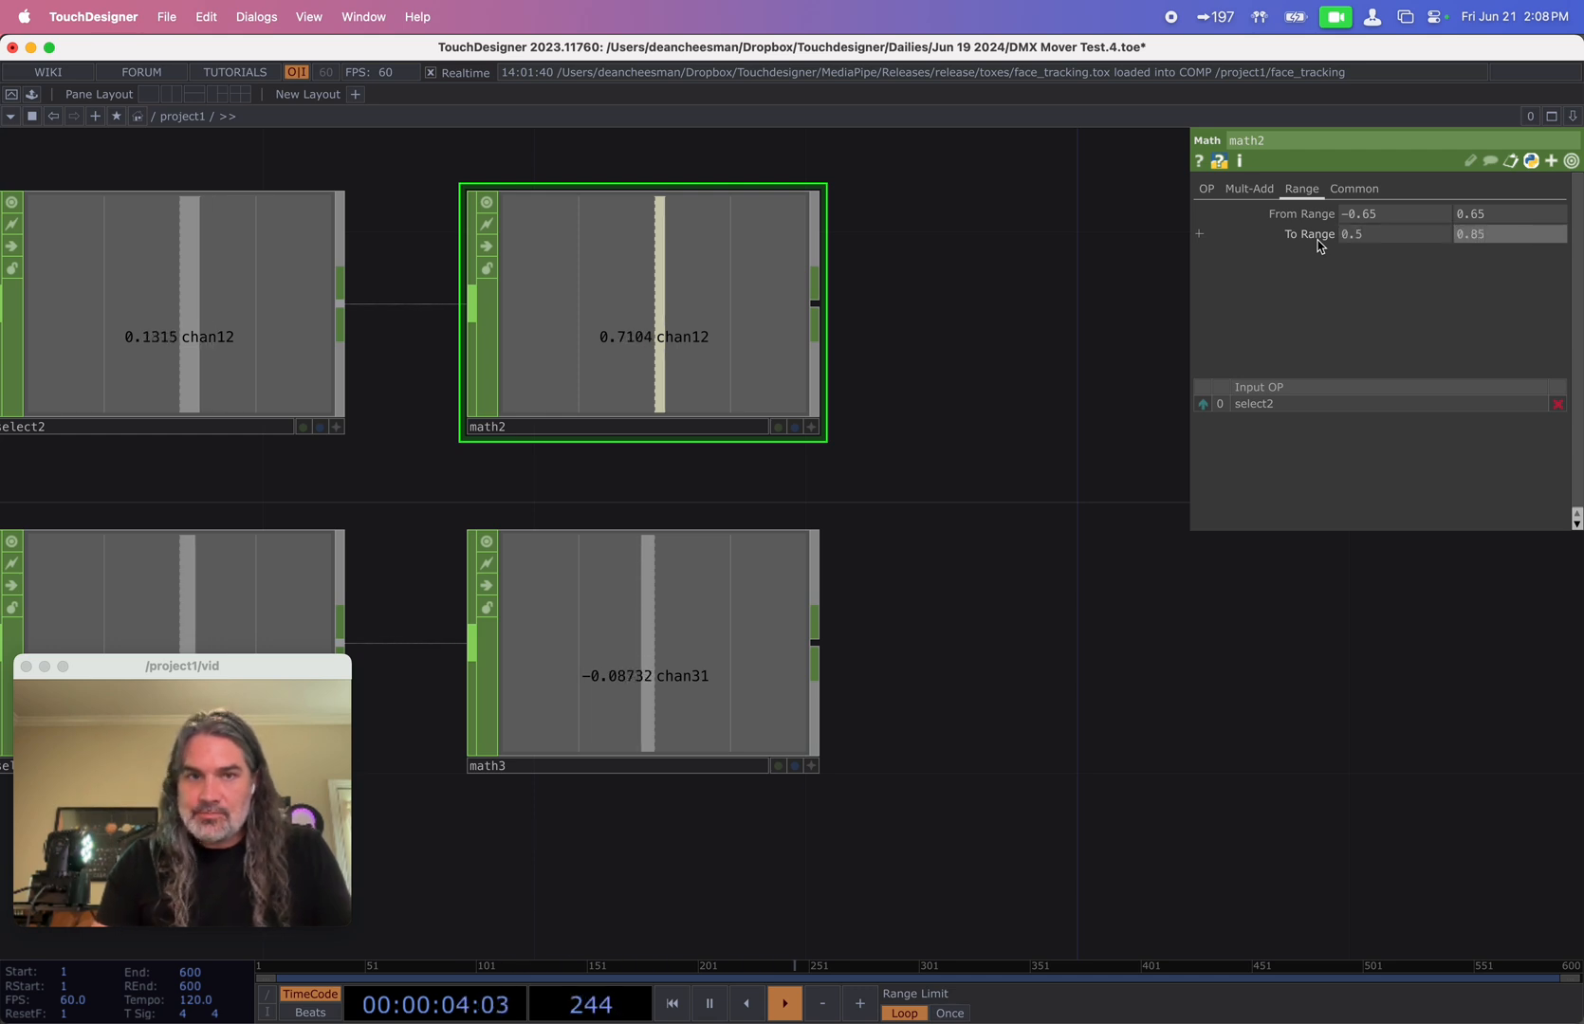
key("Return")
scroll(834, 692, "down", 10)
scroll(856, 701, "up", 10)
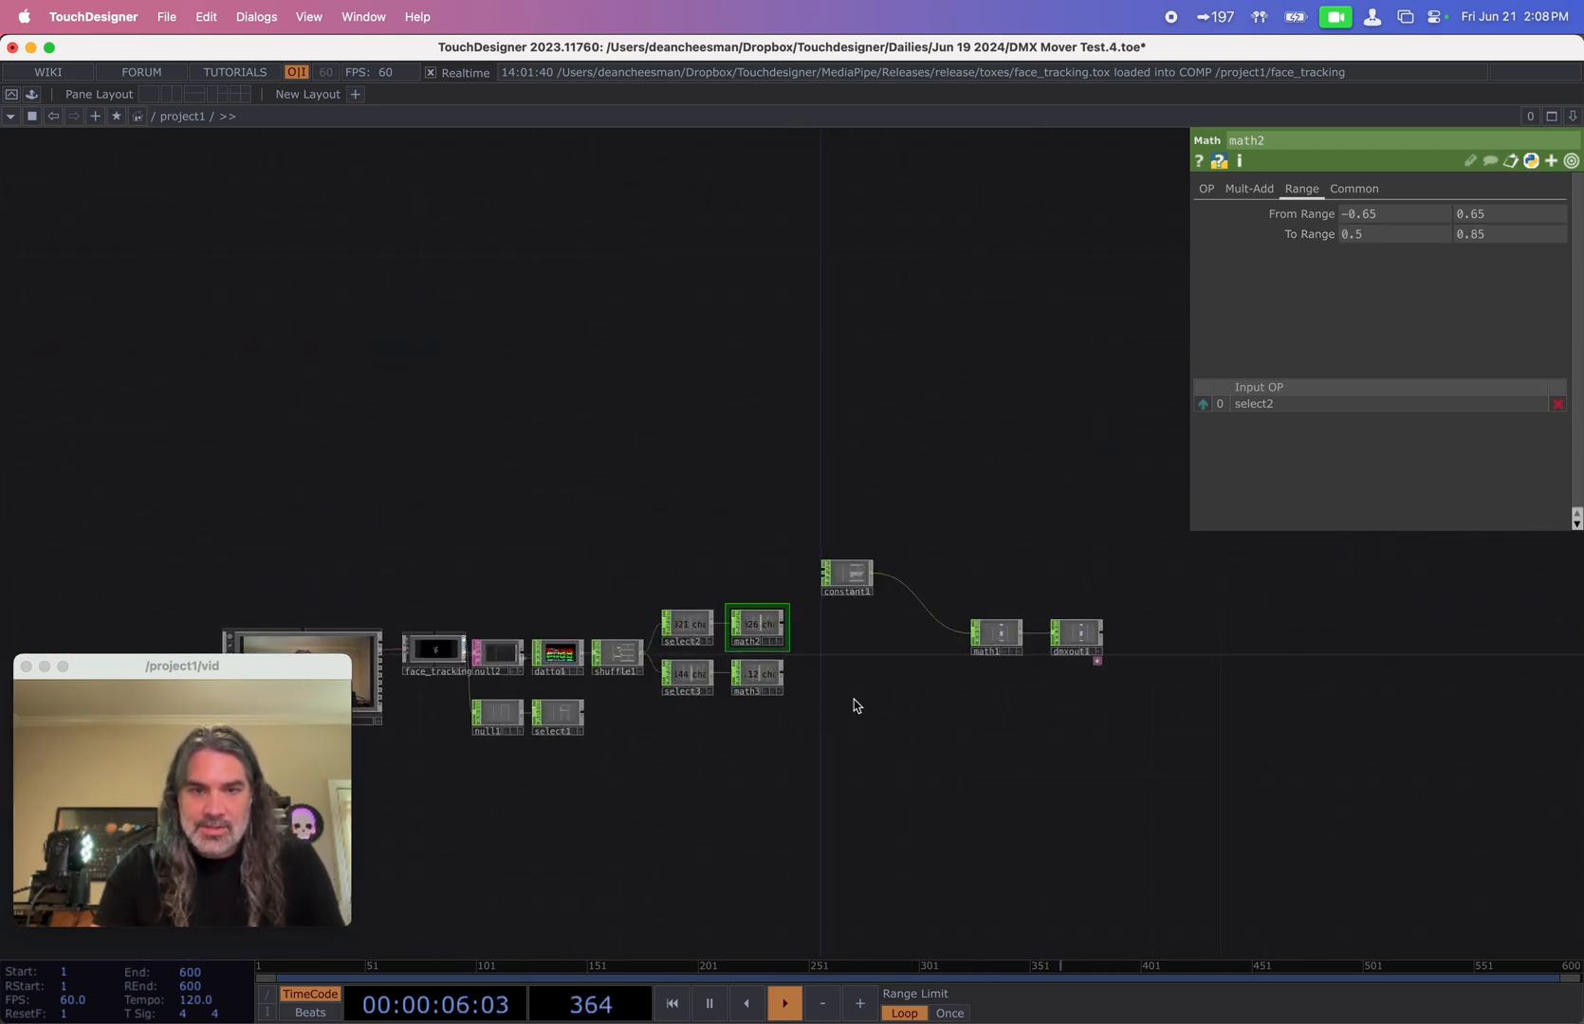
left_click_drag(844, 522, 817, 492)
scroll(832, 553, "up", 3)
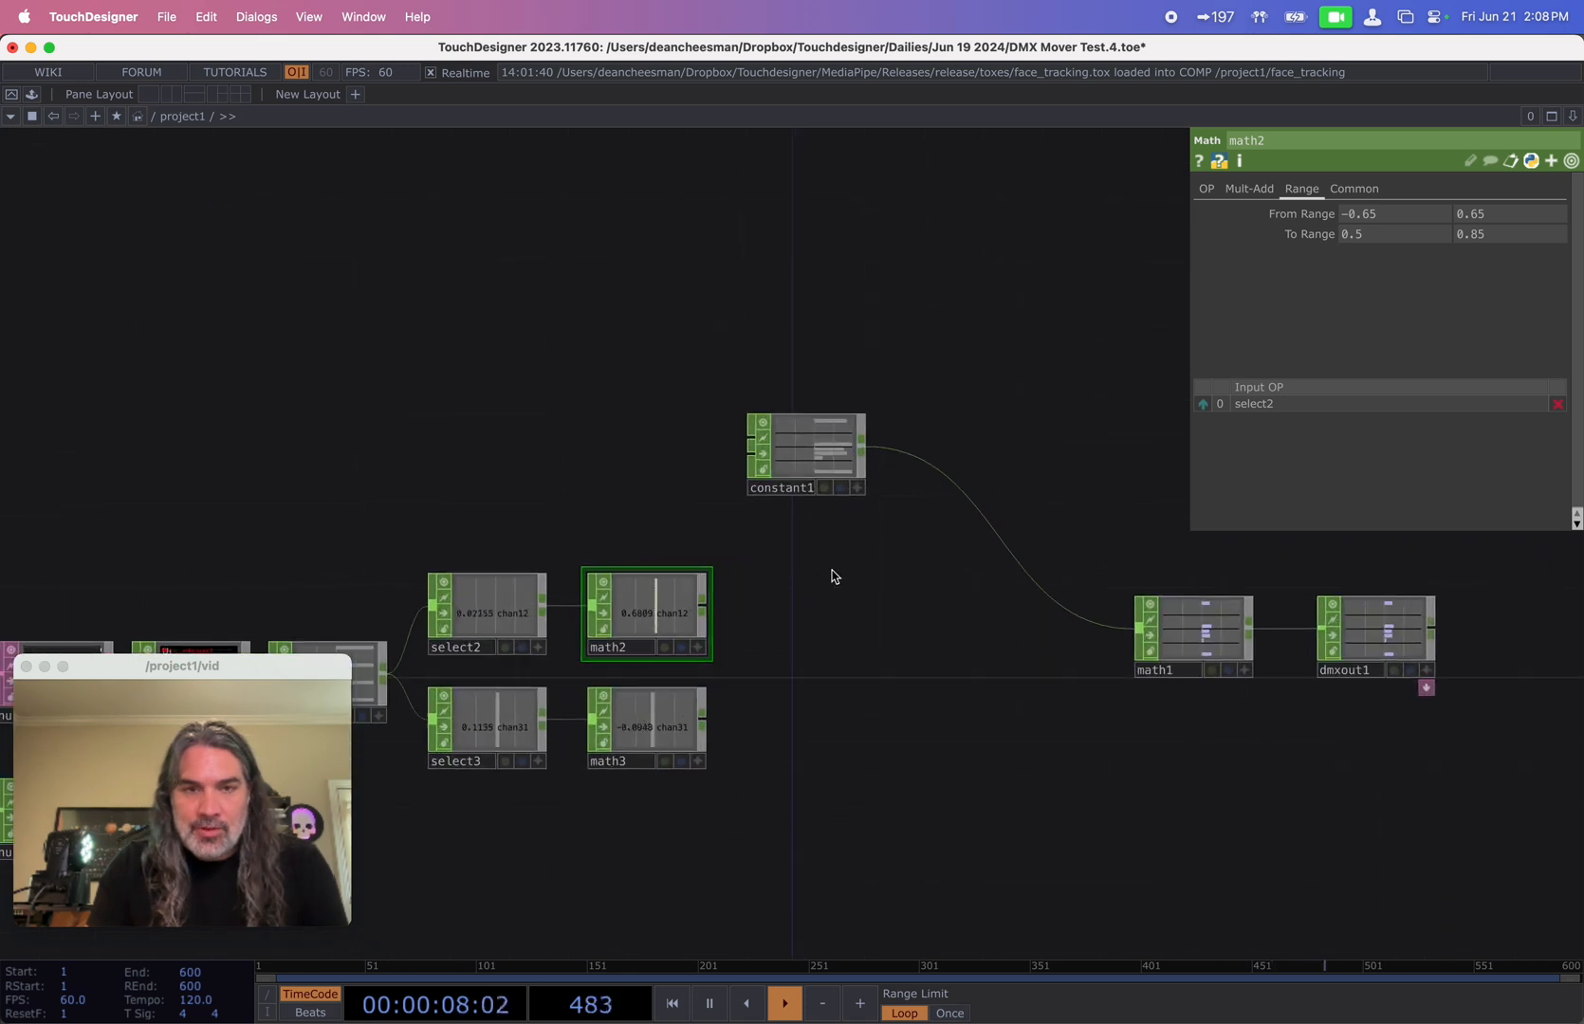
scroll(939, 576, "up", 2)
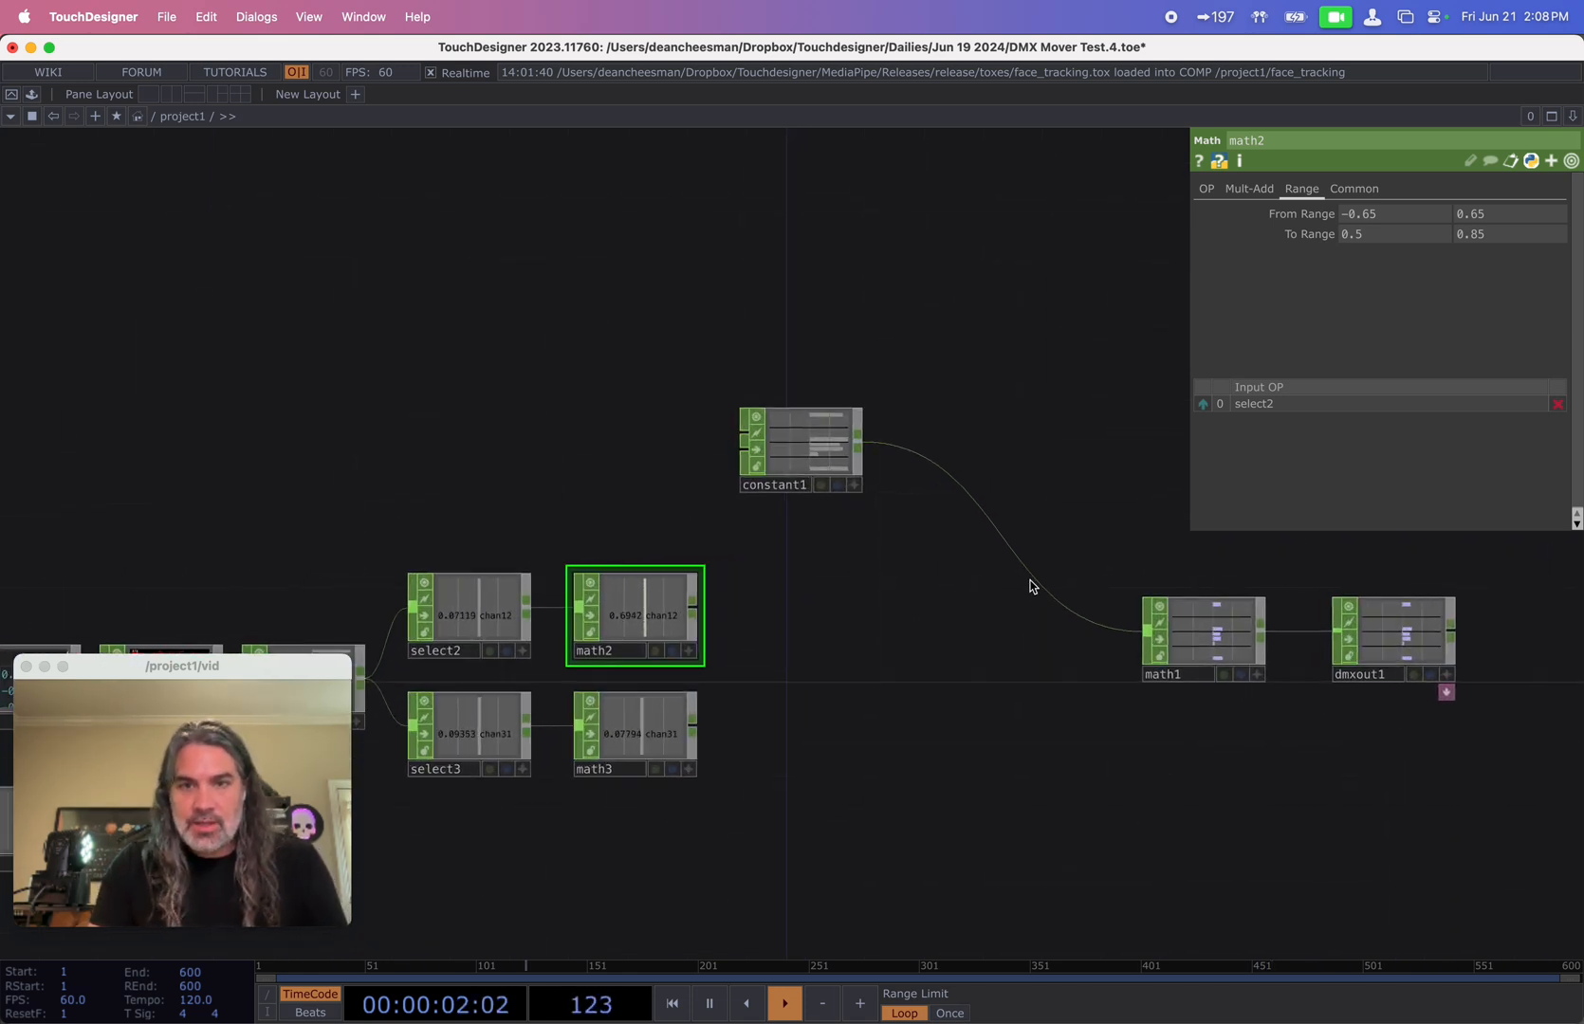
key("Tab")
type("o")
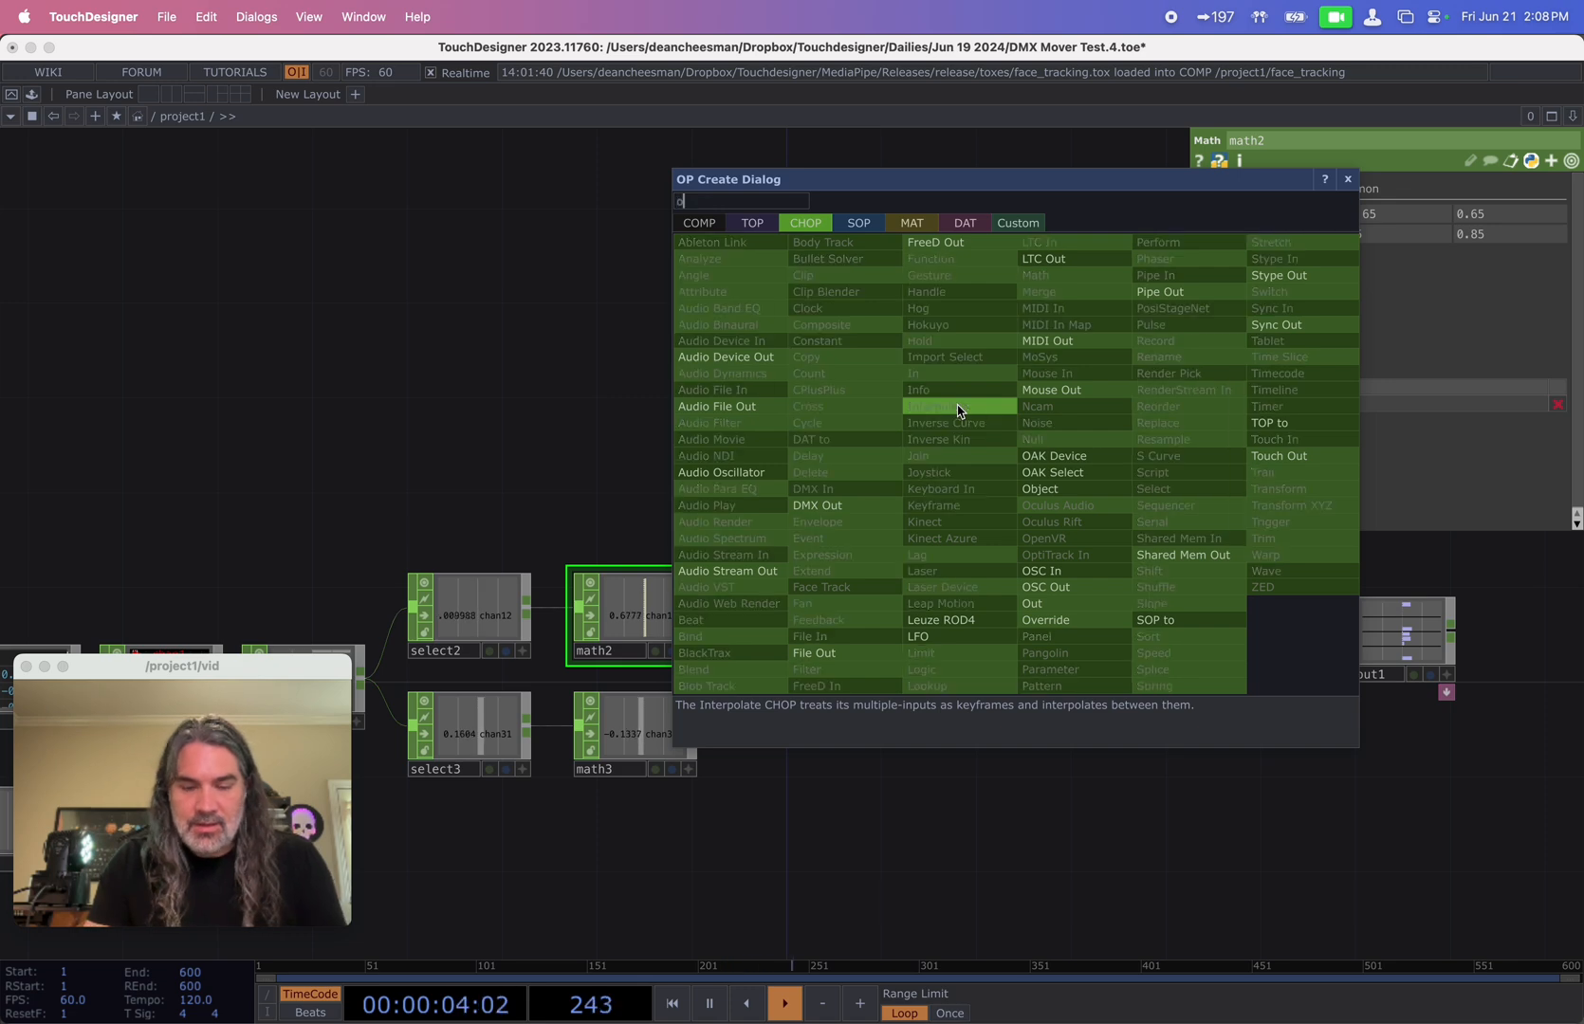
type("v")
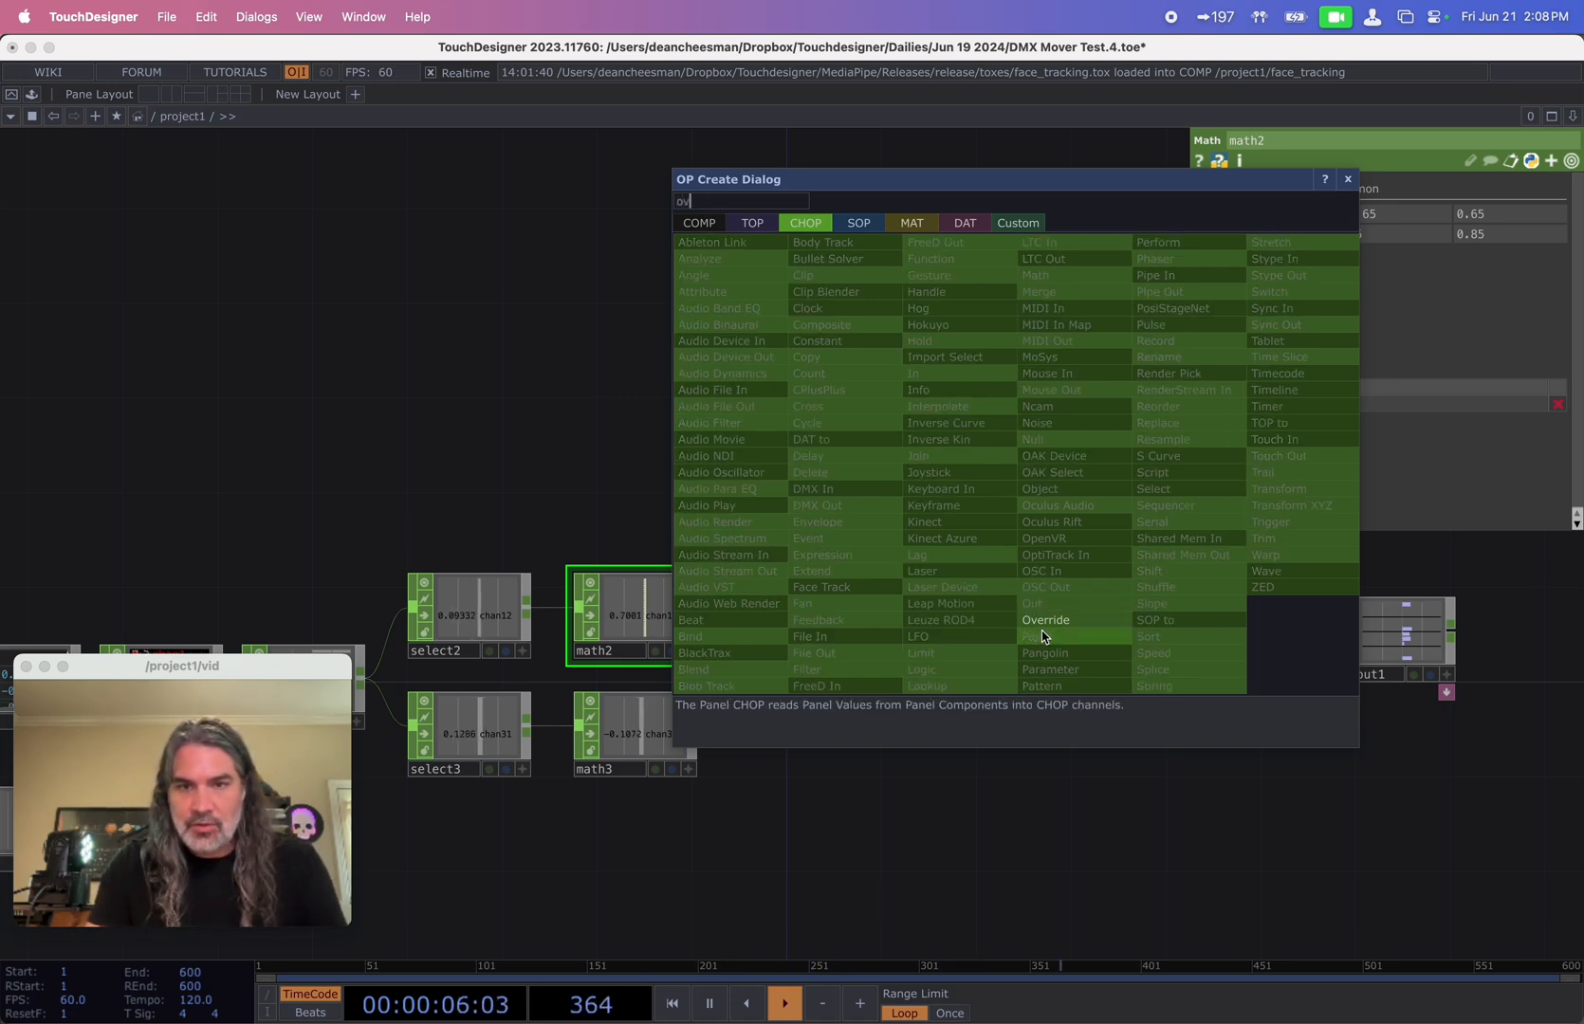
key("Escape")
- Insert a Merge CHOP on the wire between constant1 and math1
right_click(1030, 588)
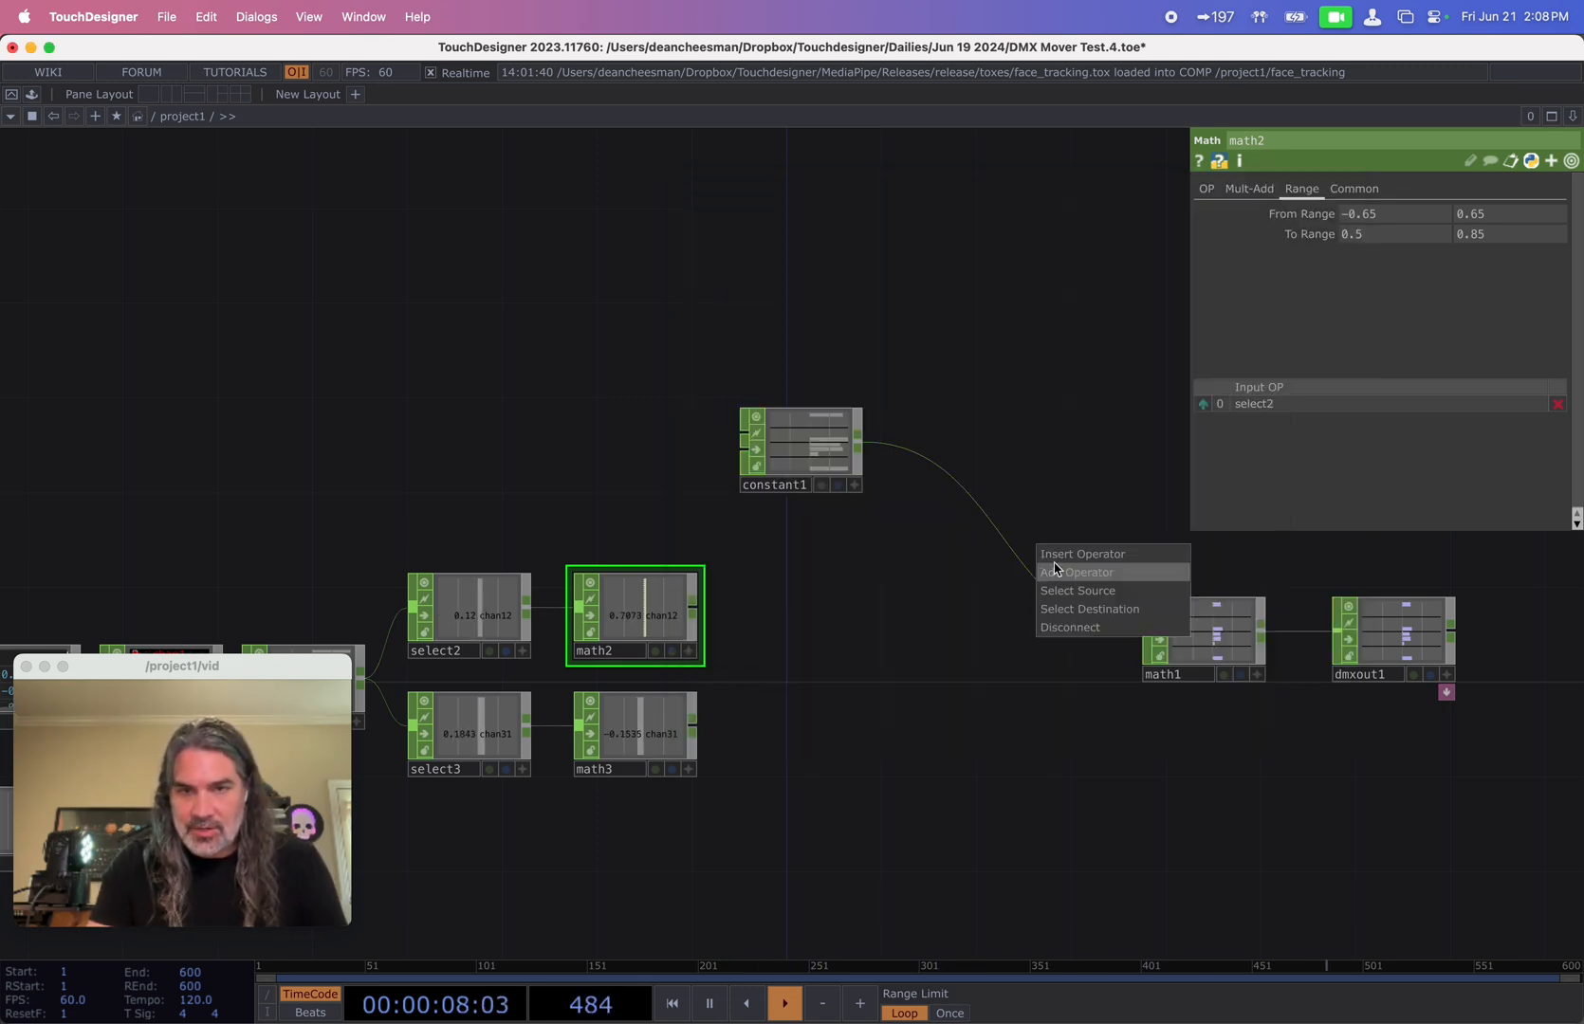
left_click(1062, 559)
type("mn")
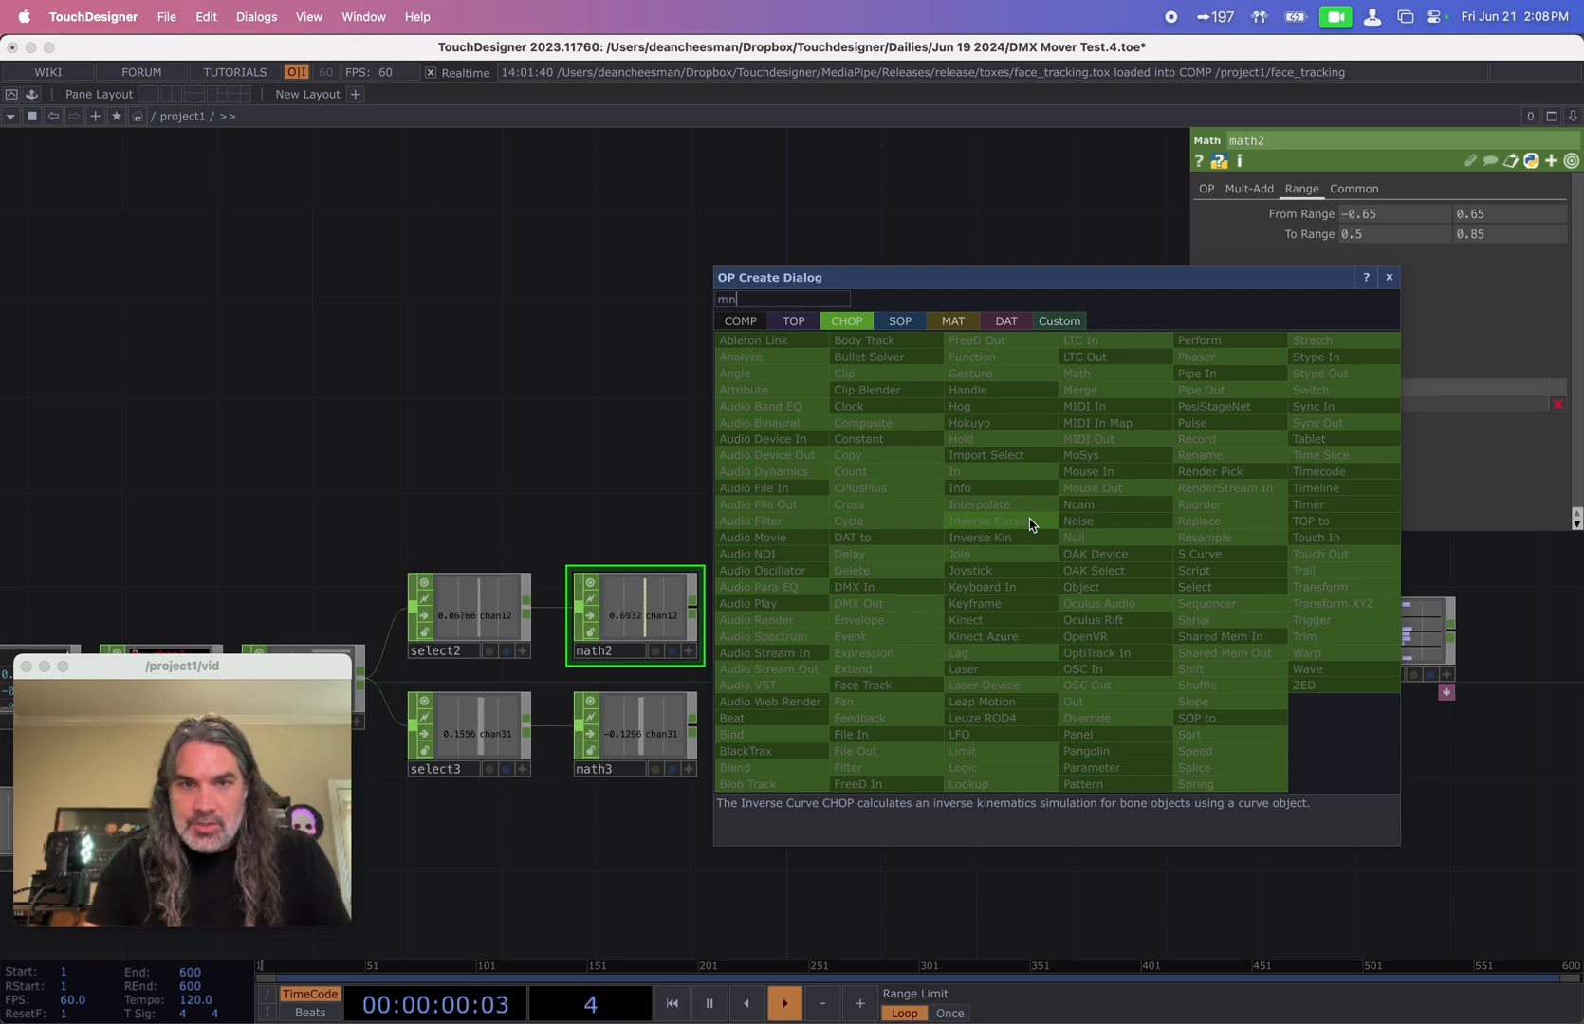
key("BackSpace")
key("BackSpace")
type("ne")
key("BackSpace")
key("BackSpace")
type("mer")
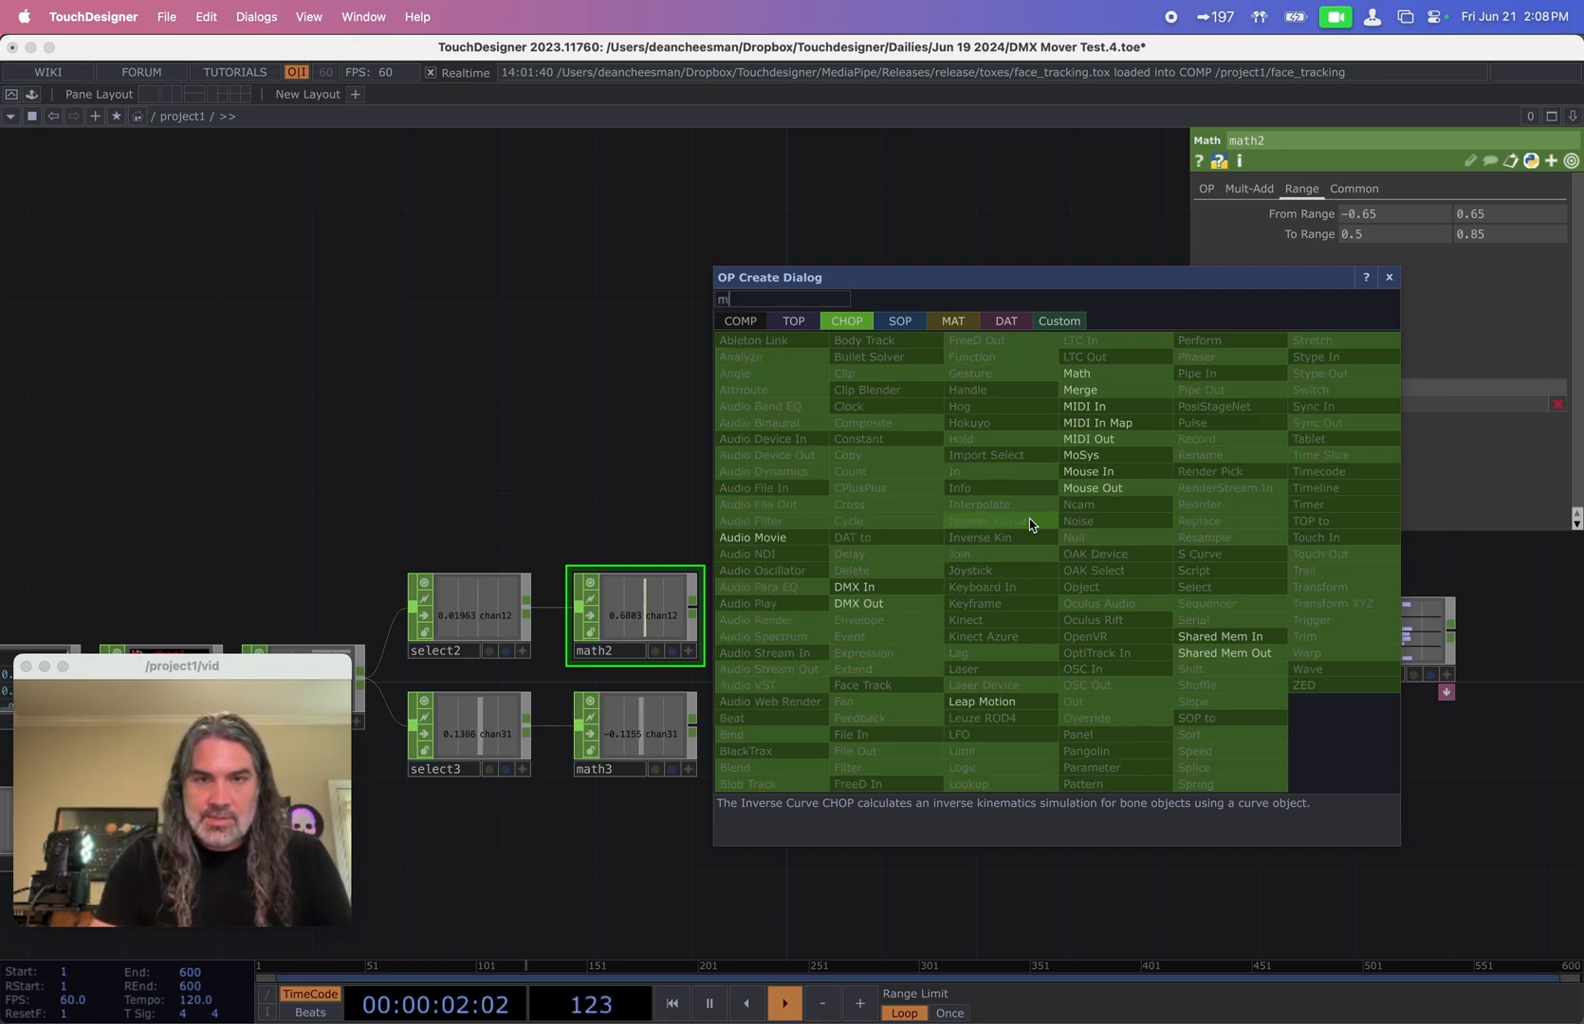
left_click(1089, 393)
left_click(978, 643)
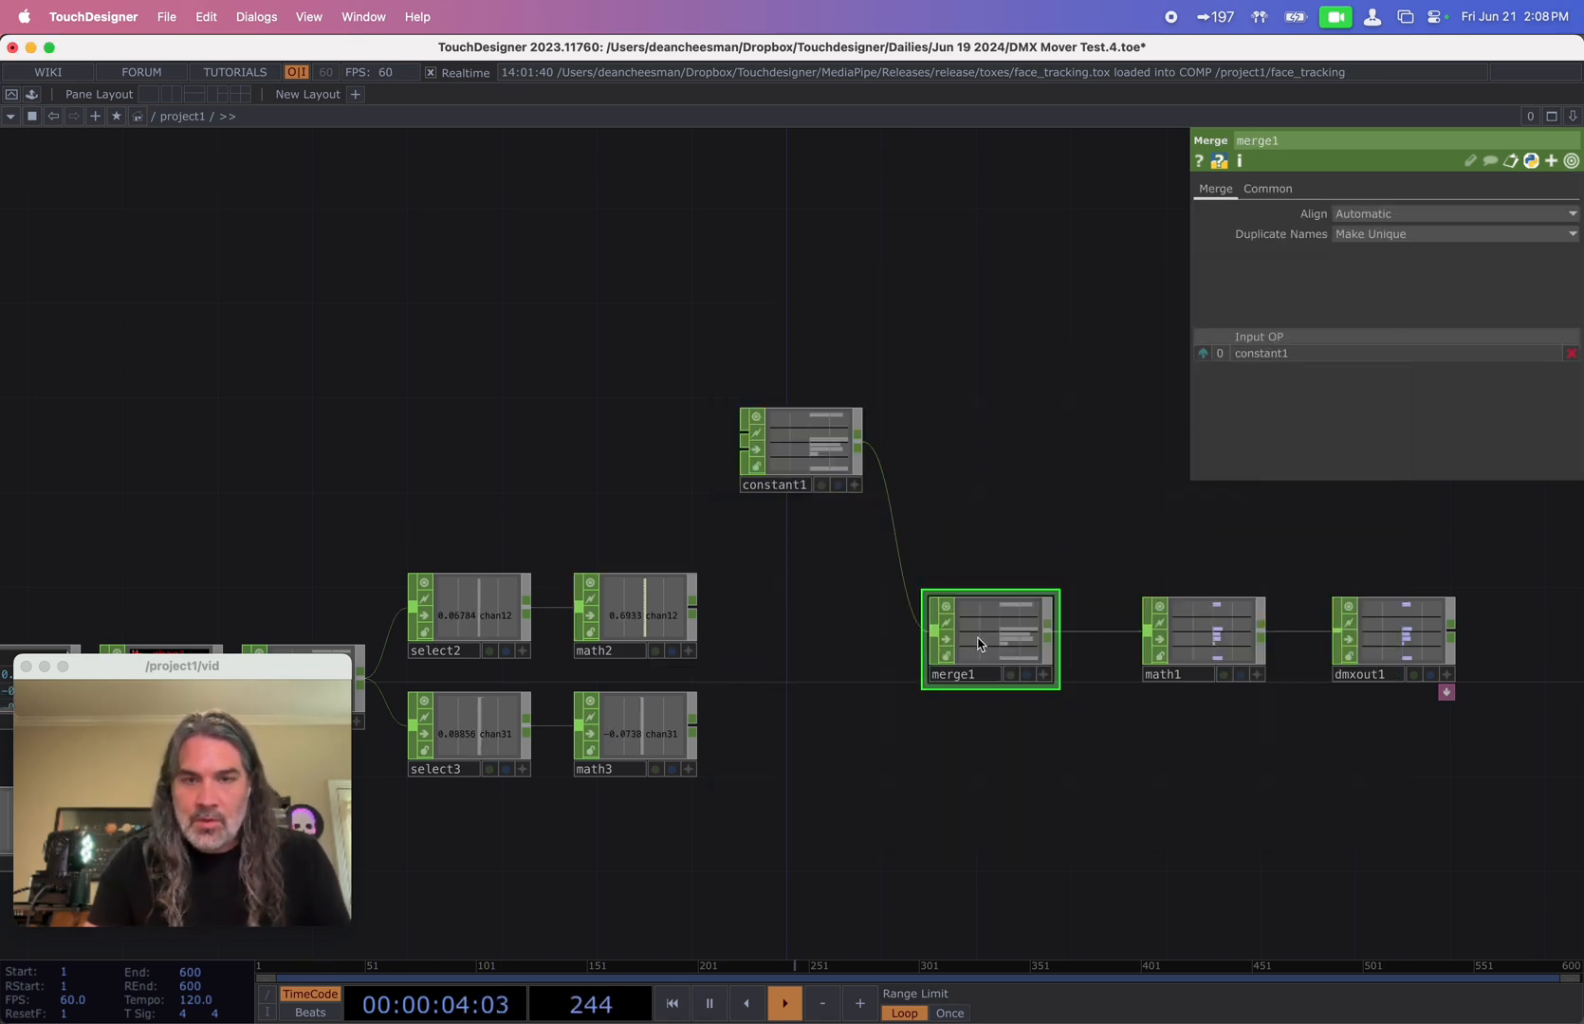
- Add a Rename CHOP to math2's output and place it beside math2
left_click_drag(761, 622, 766, 612)
left_click_drag(767, 704, 953, 711)
scroll(953, 711, "down", 3)
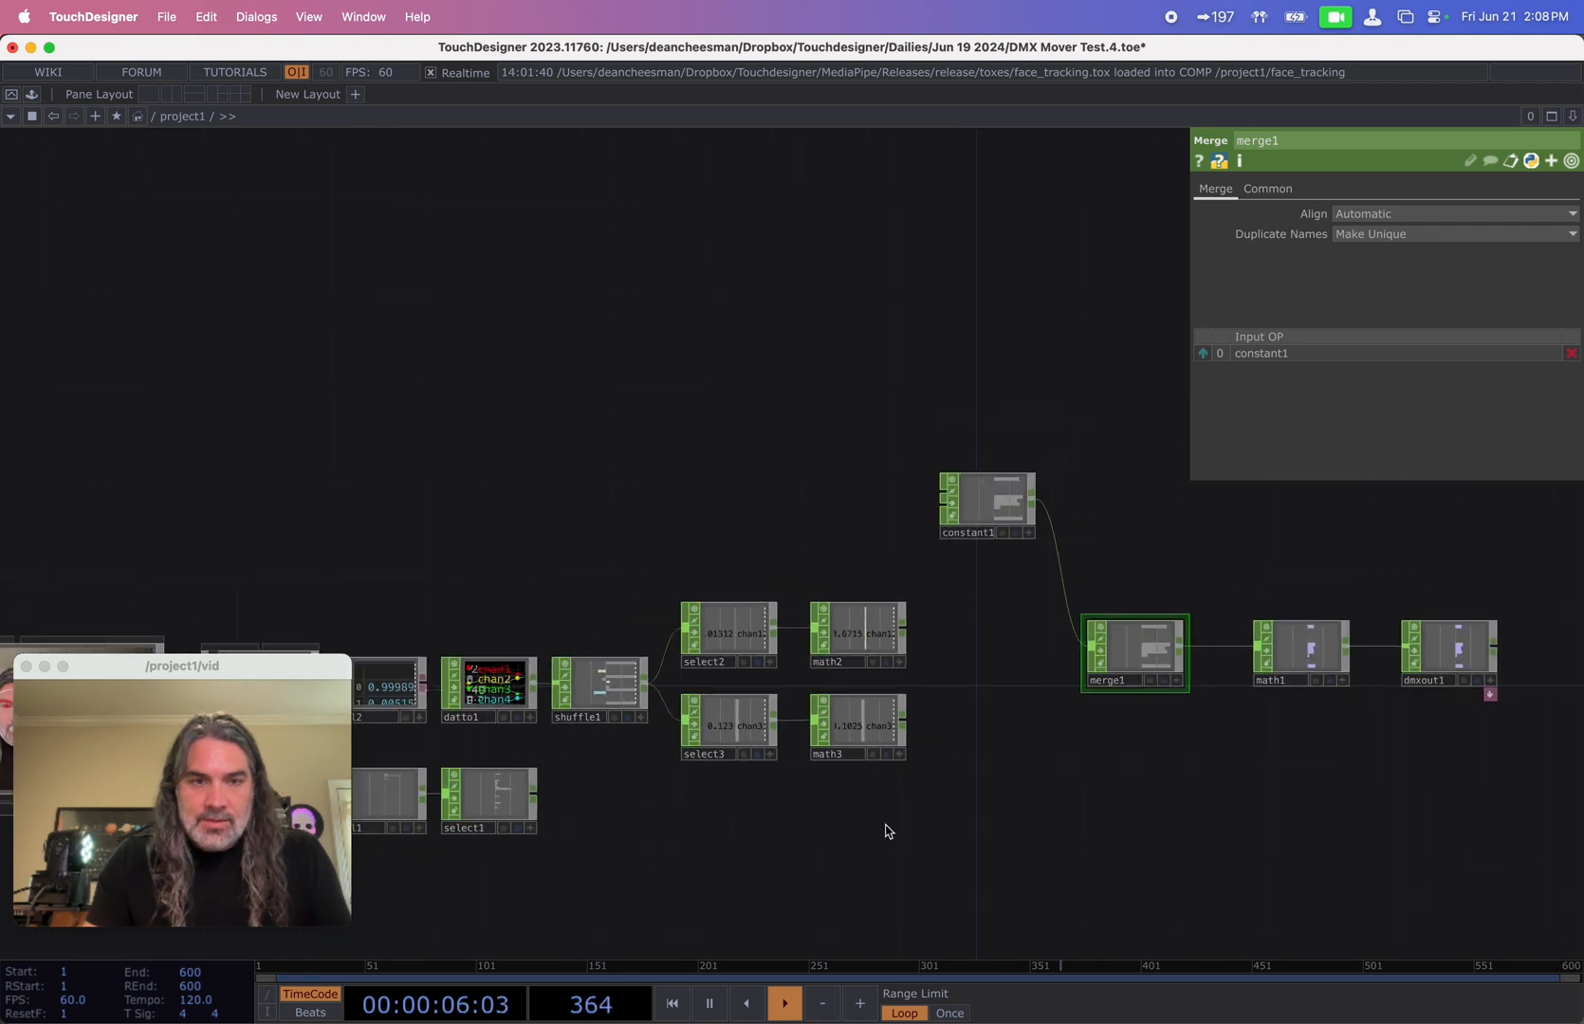
left_click_drag(887, 831, 1024, 666)
scroll(1024, 666, "down", 1)
right_click_drag(1008, 690, 212, 379)
left_click_drag(986, 462, 794, 480)
scroll(925, 503, "up", 5)
left_click_drag(922, 494, 718, 541)
scroll(778, 537, "down", 3)
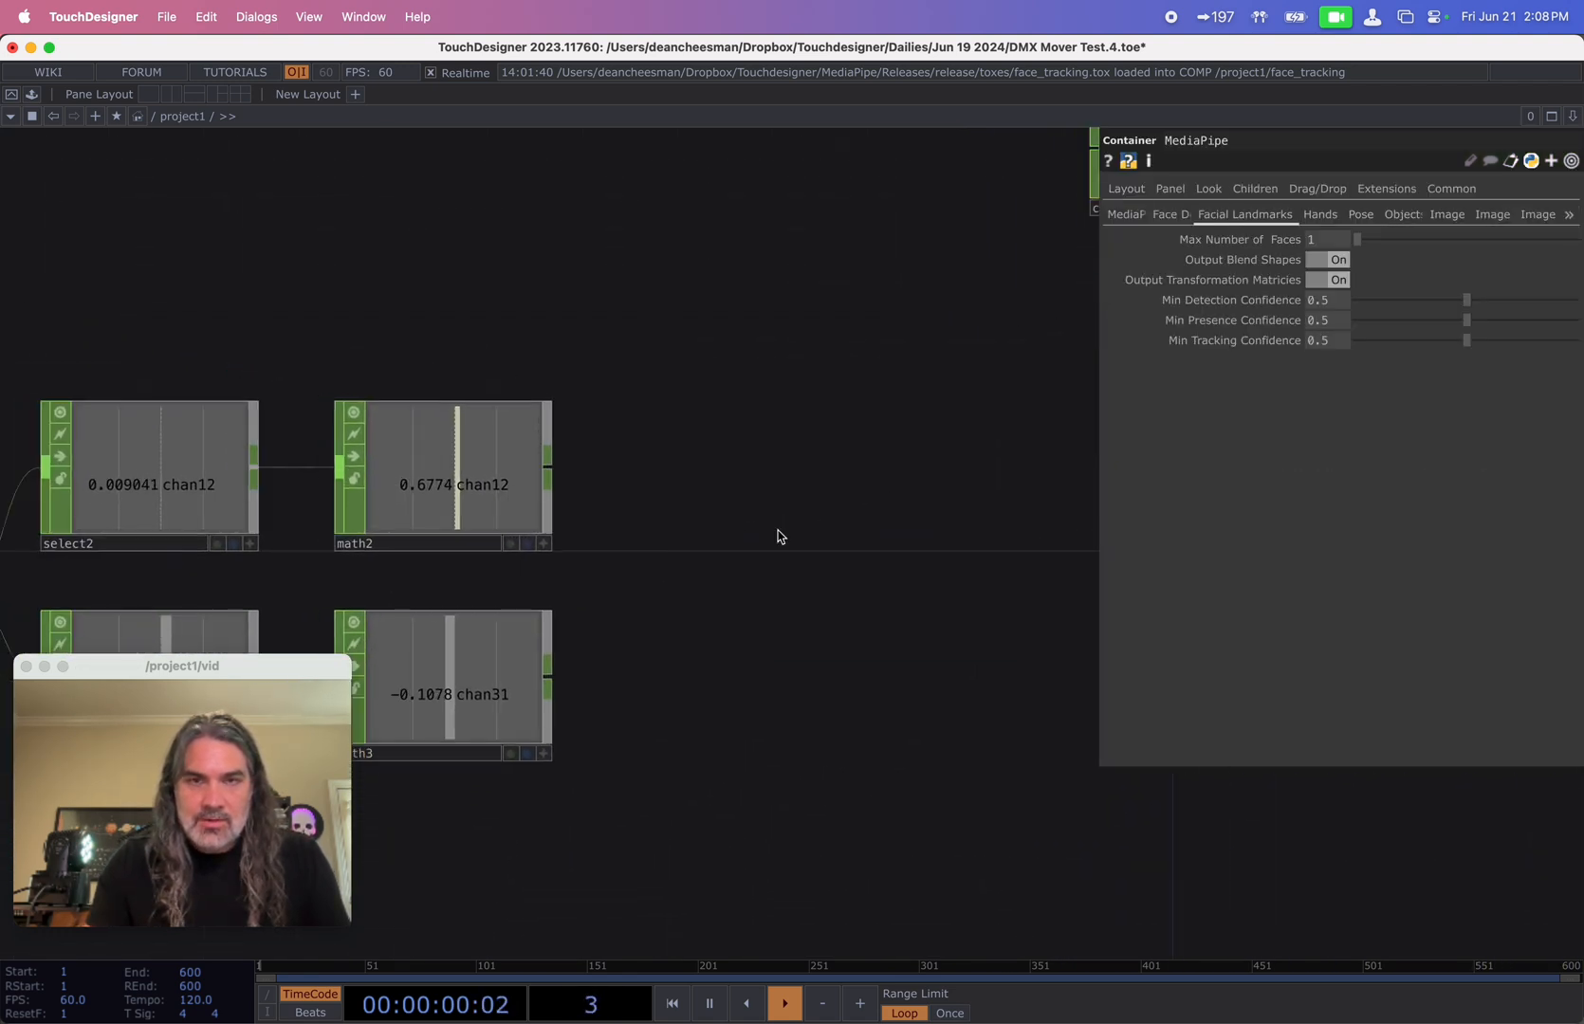
left_click(560, 484)
key("Tab")
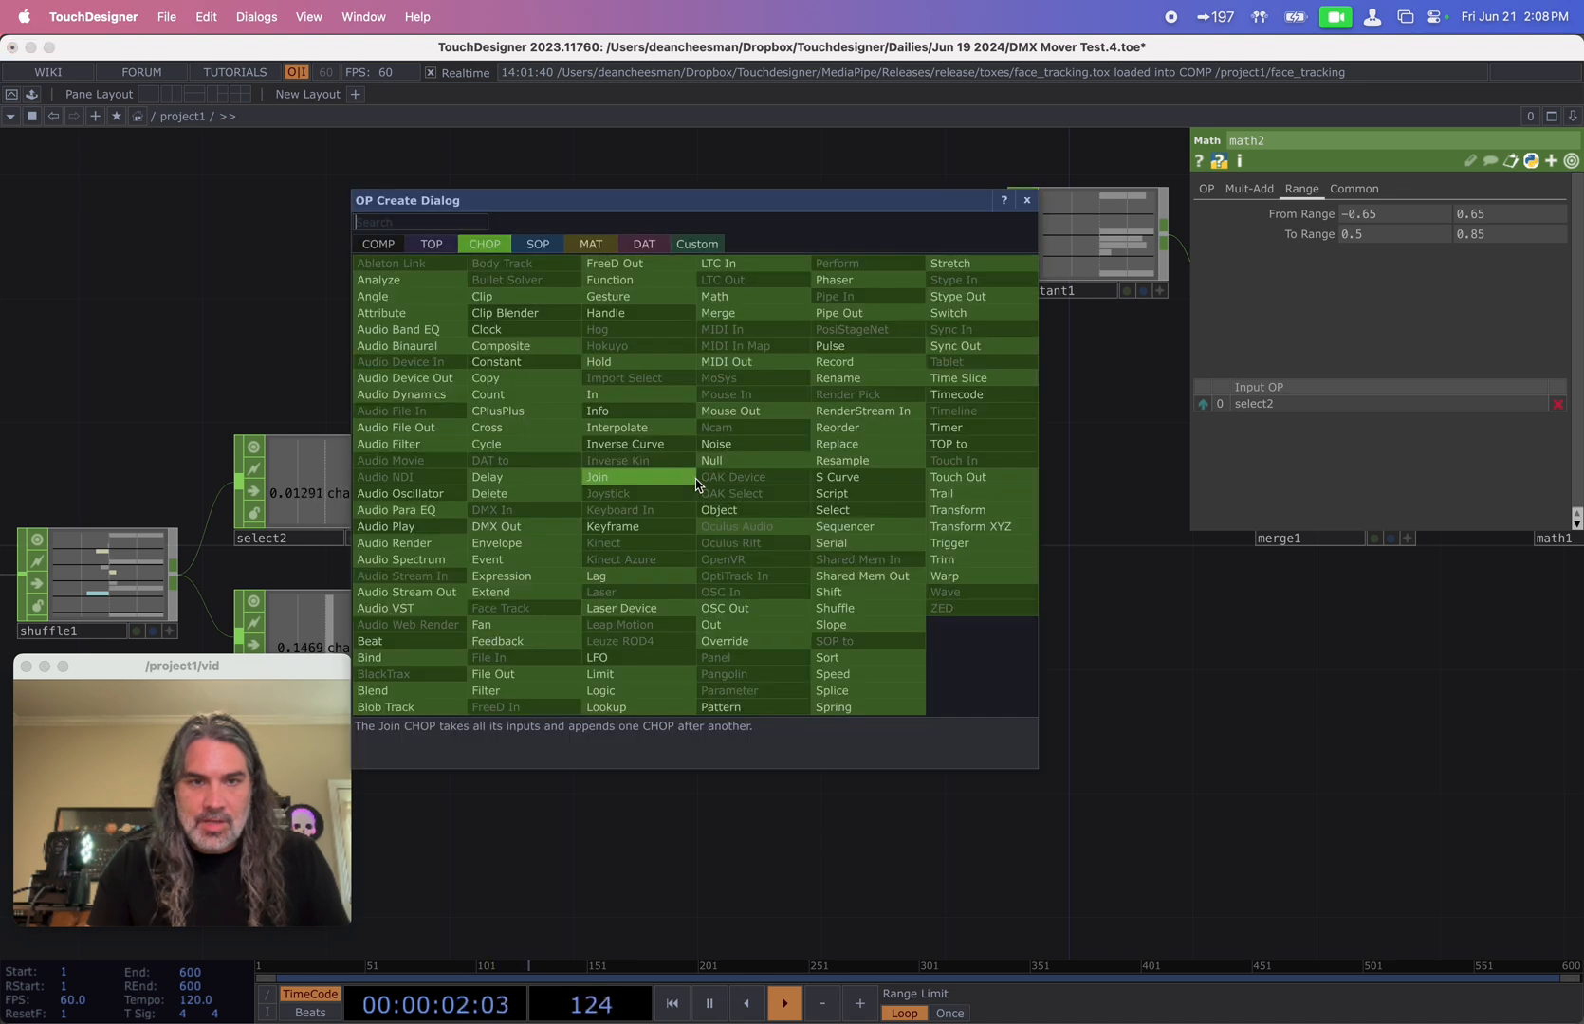
type("re")
left_click(839, 378)
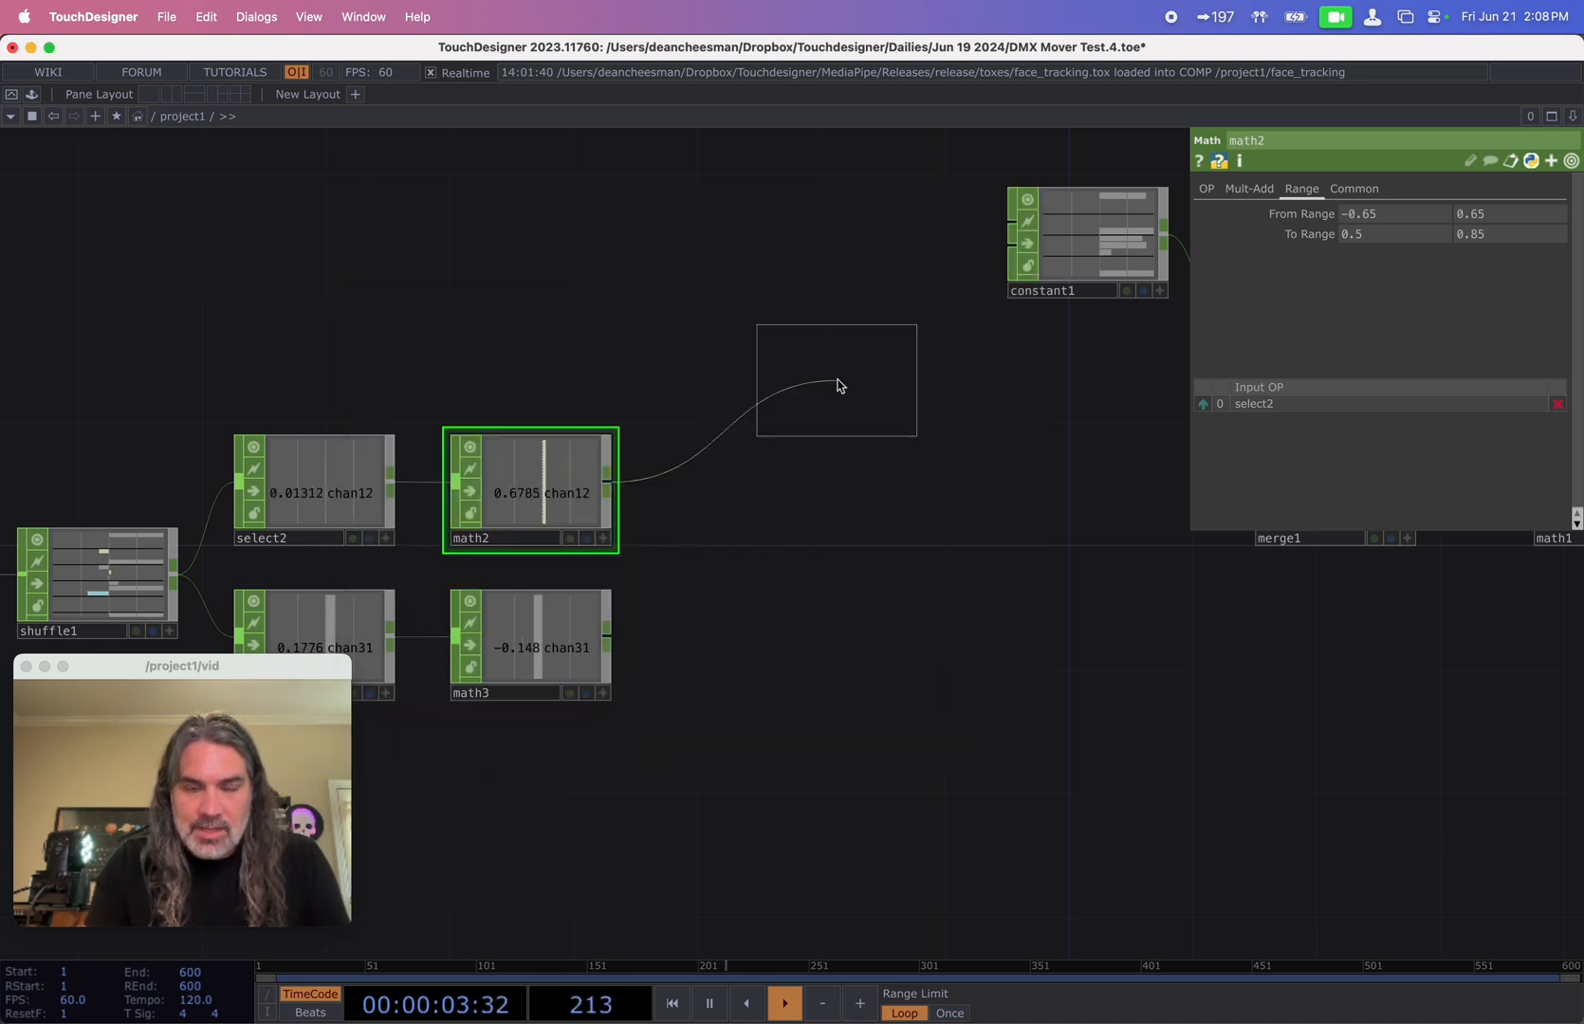
left_click(793, 487)
scroll(944, 400, "up", 2)
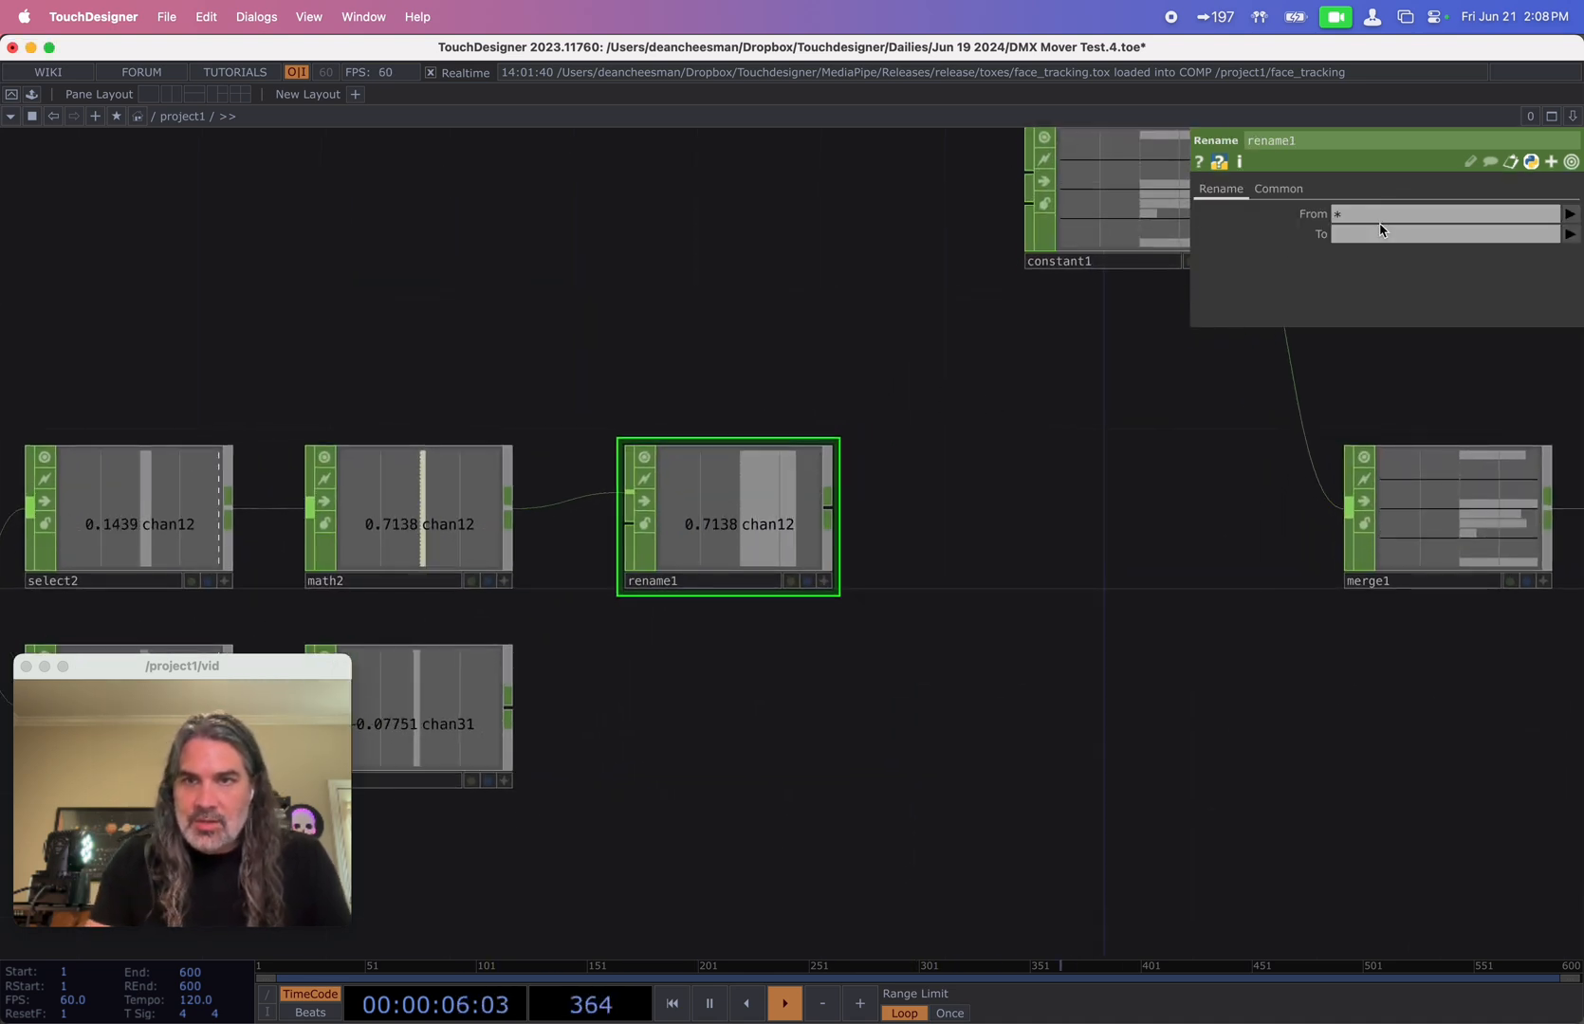
- Set rename1 to rename its channel to YRotationCoarse, matching the pan channel name in constant1
left_click(1382, 235)
left_click(1089, 253)
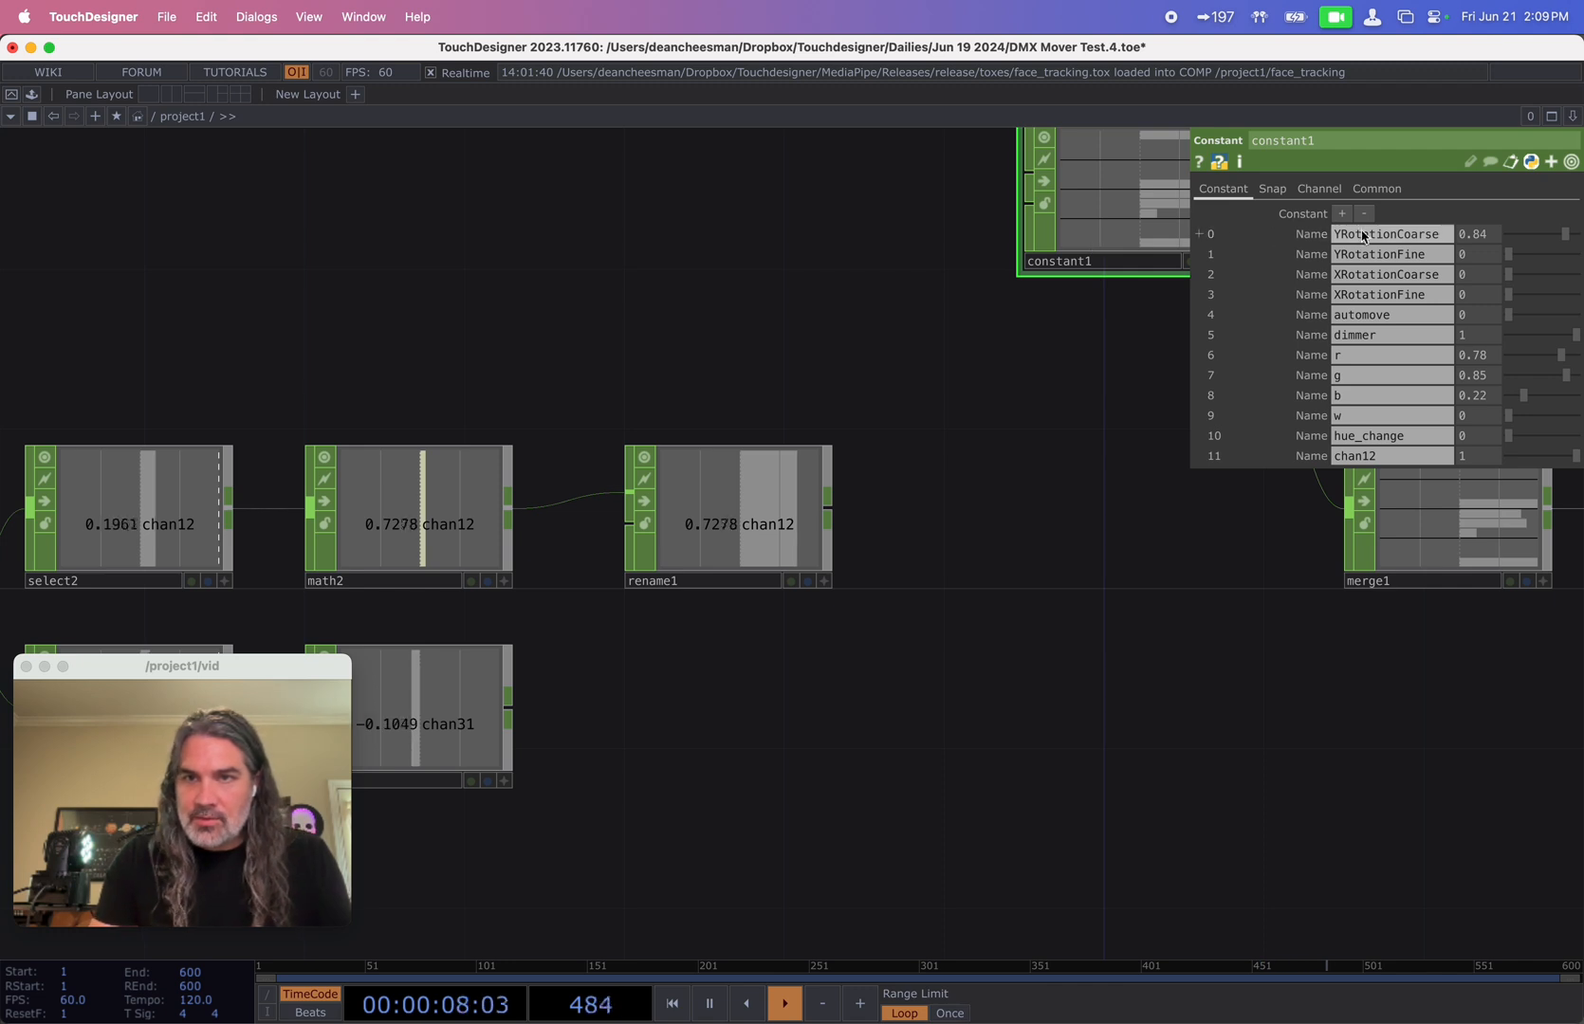
left_click(785, 520)
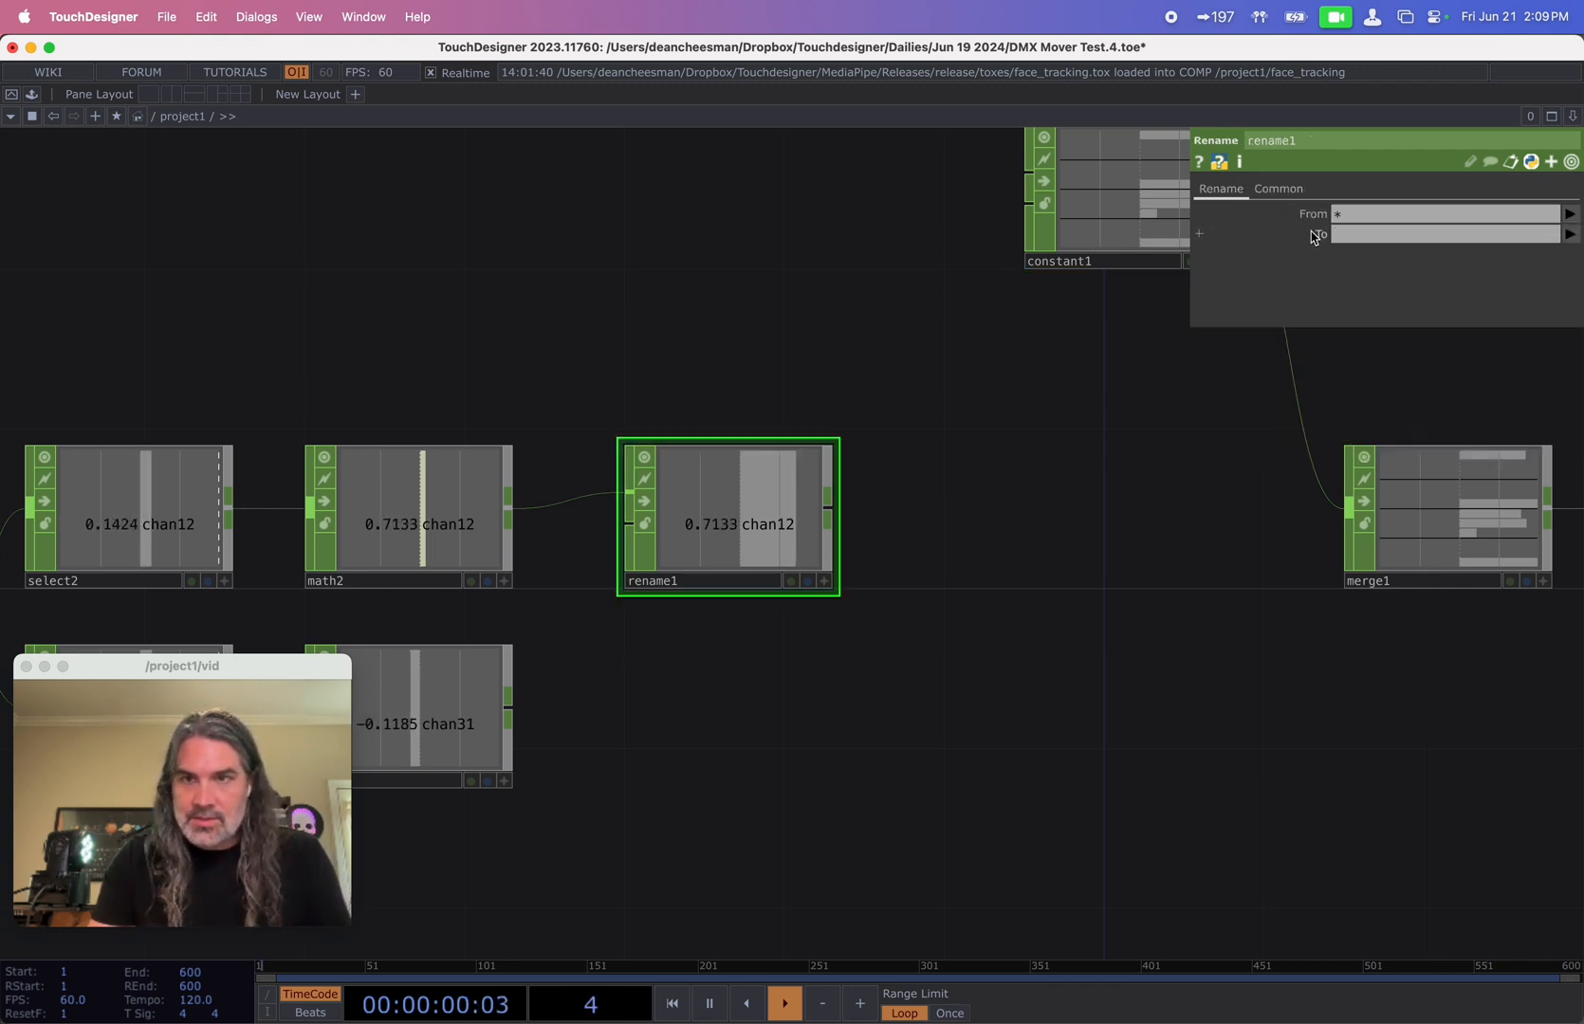
type("YRotationCoarse")
key("Return")
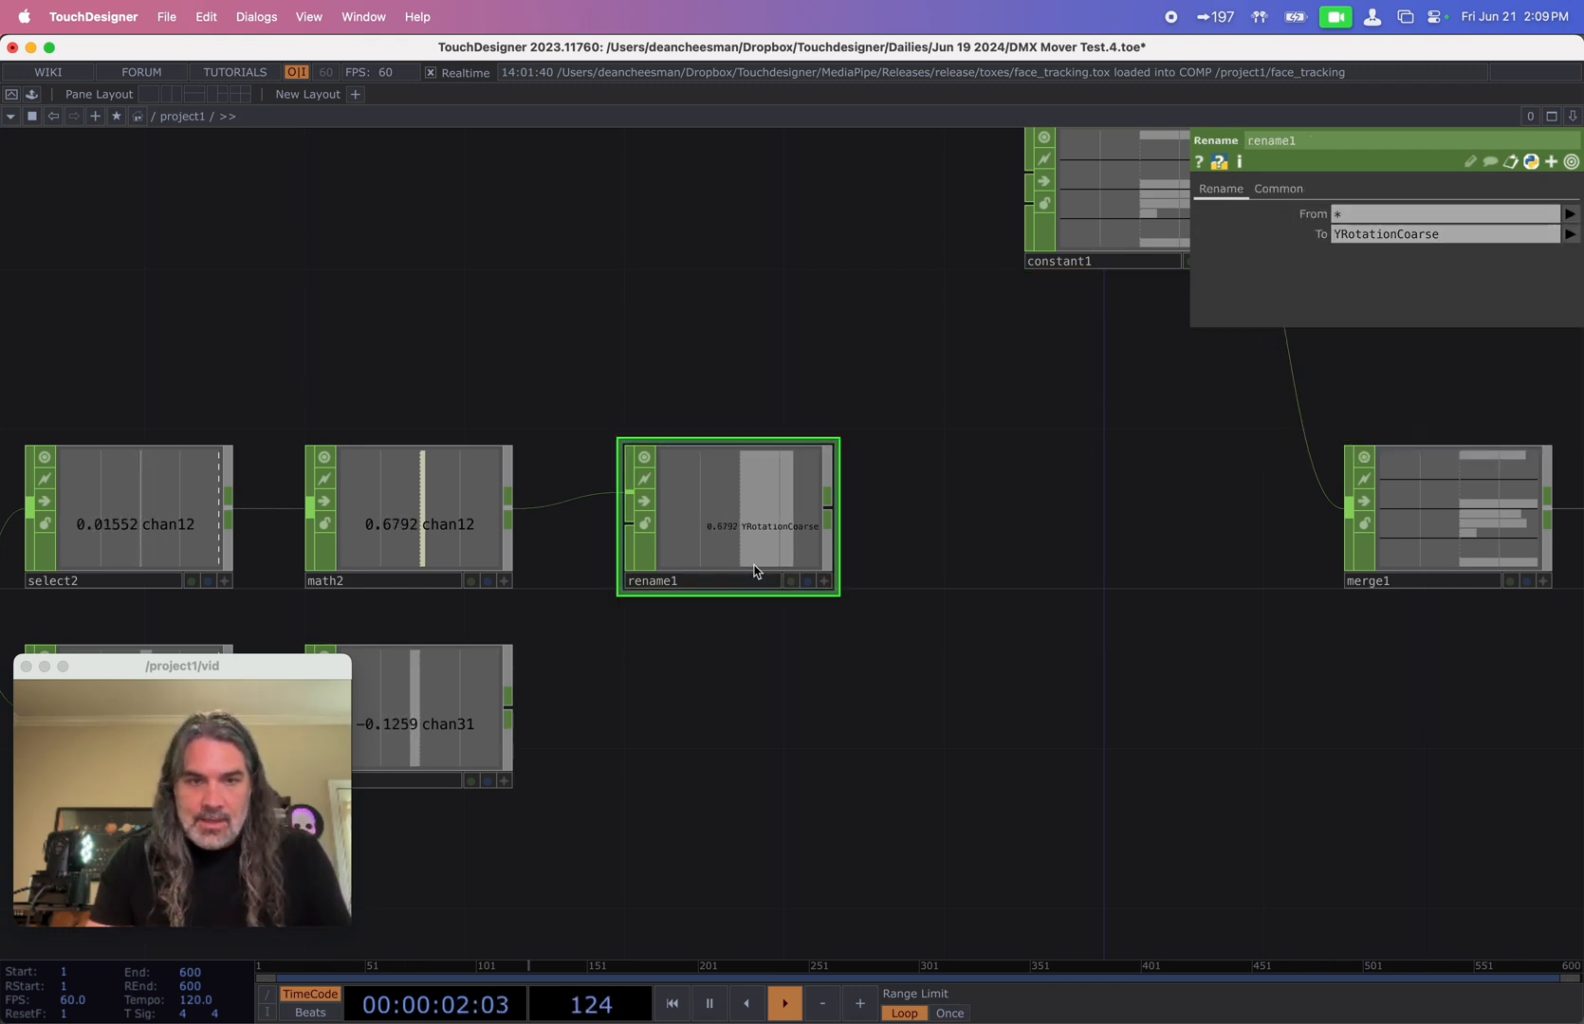
- Duplicate rename1 below the original and connect math3's output to the copy's first input
key("super+c")
key("super+v")
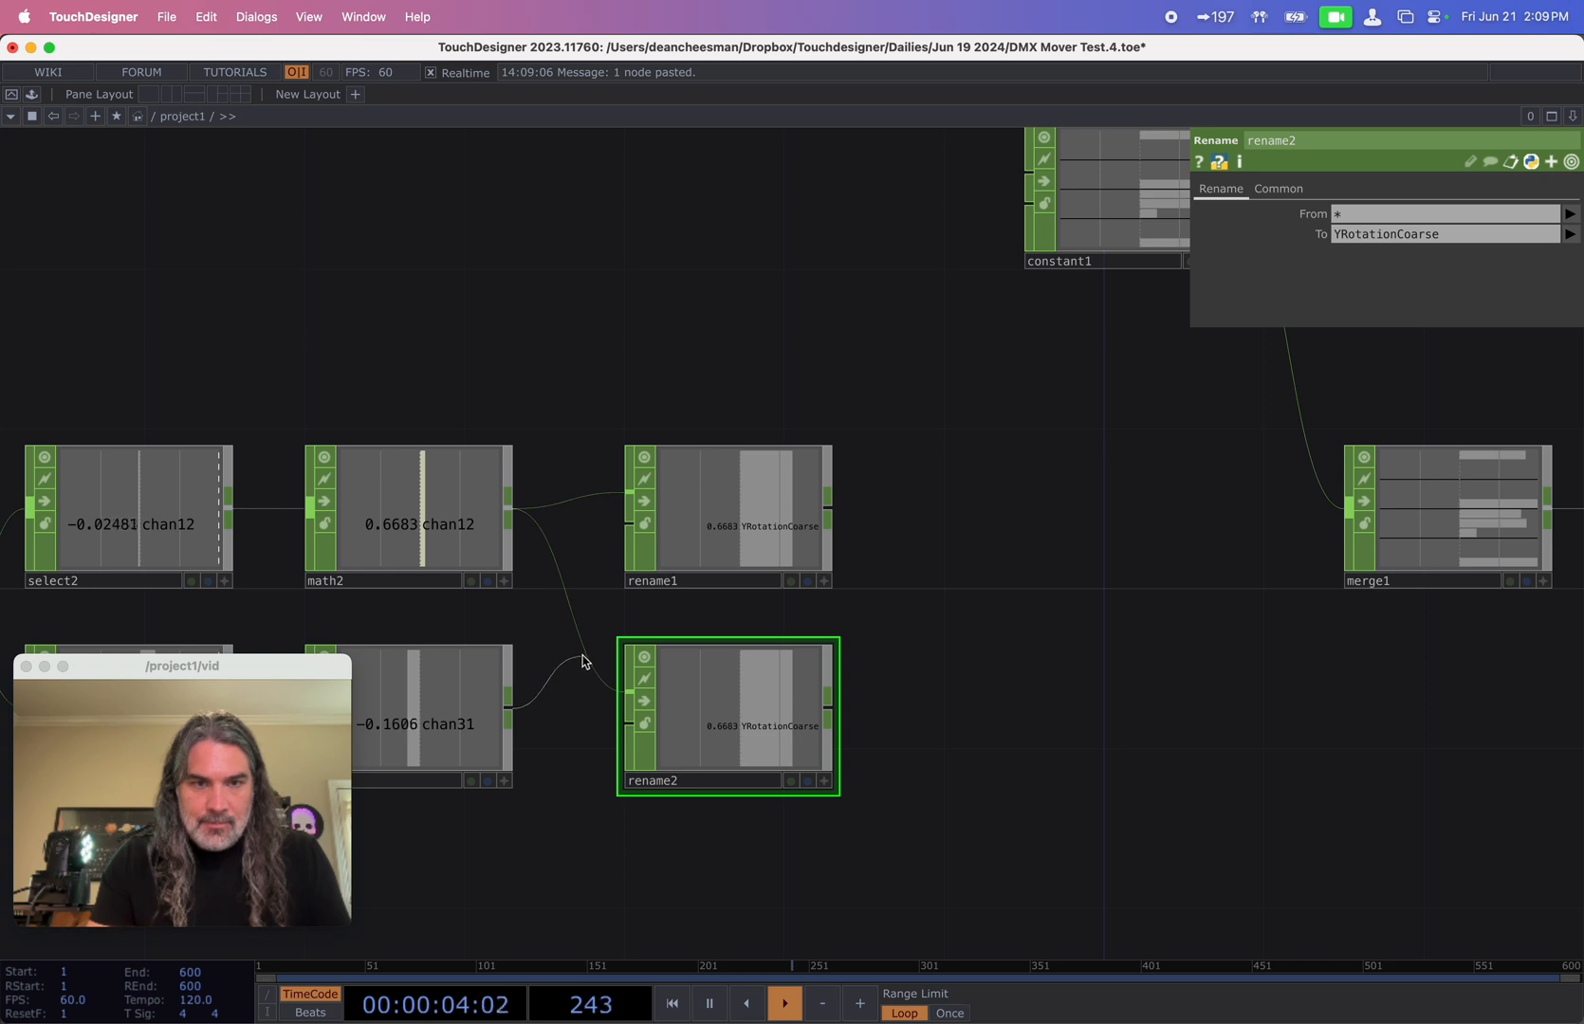
left_click_drag(583, 661, 627, 690)
- Set rename2's new channel name to XRotationCoarse, matching the tilt channel name in constant1
left_click(1107, 256)
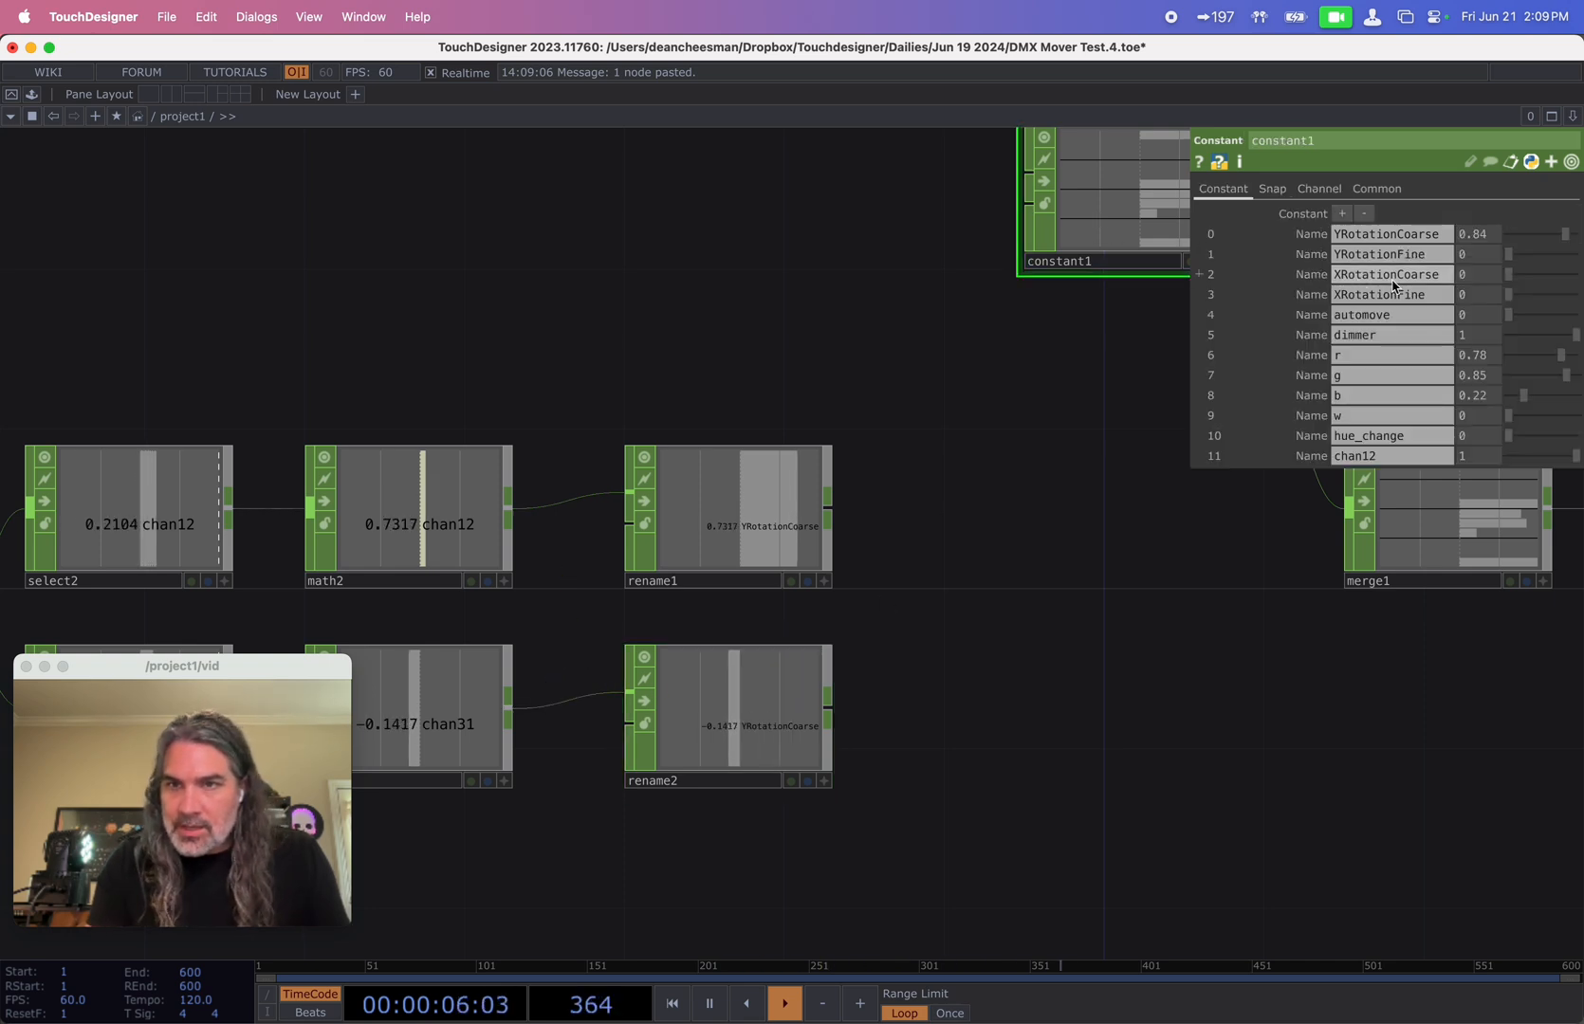
left_click(775, 690)
left_click(1368, 233)
key("super+v")
- Set merge1's Duplicate Names option to Replace First with Last
left_click_drag(985, 612, 718, 625)
left_click(1159, 541)
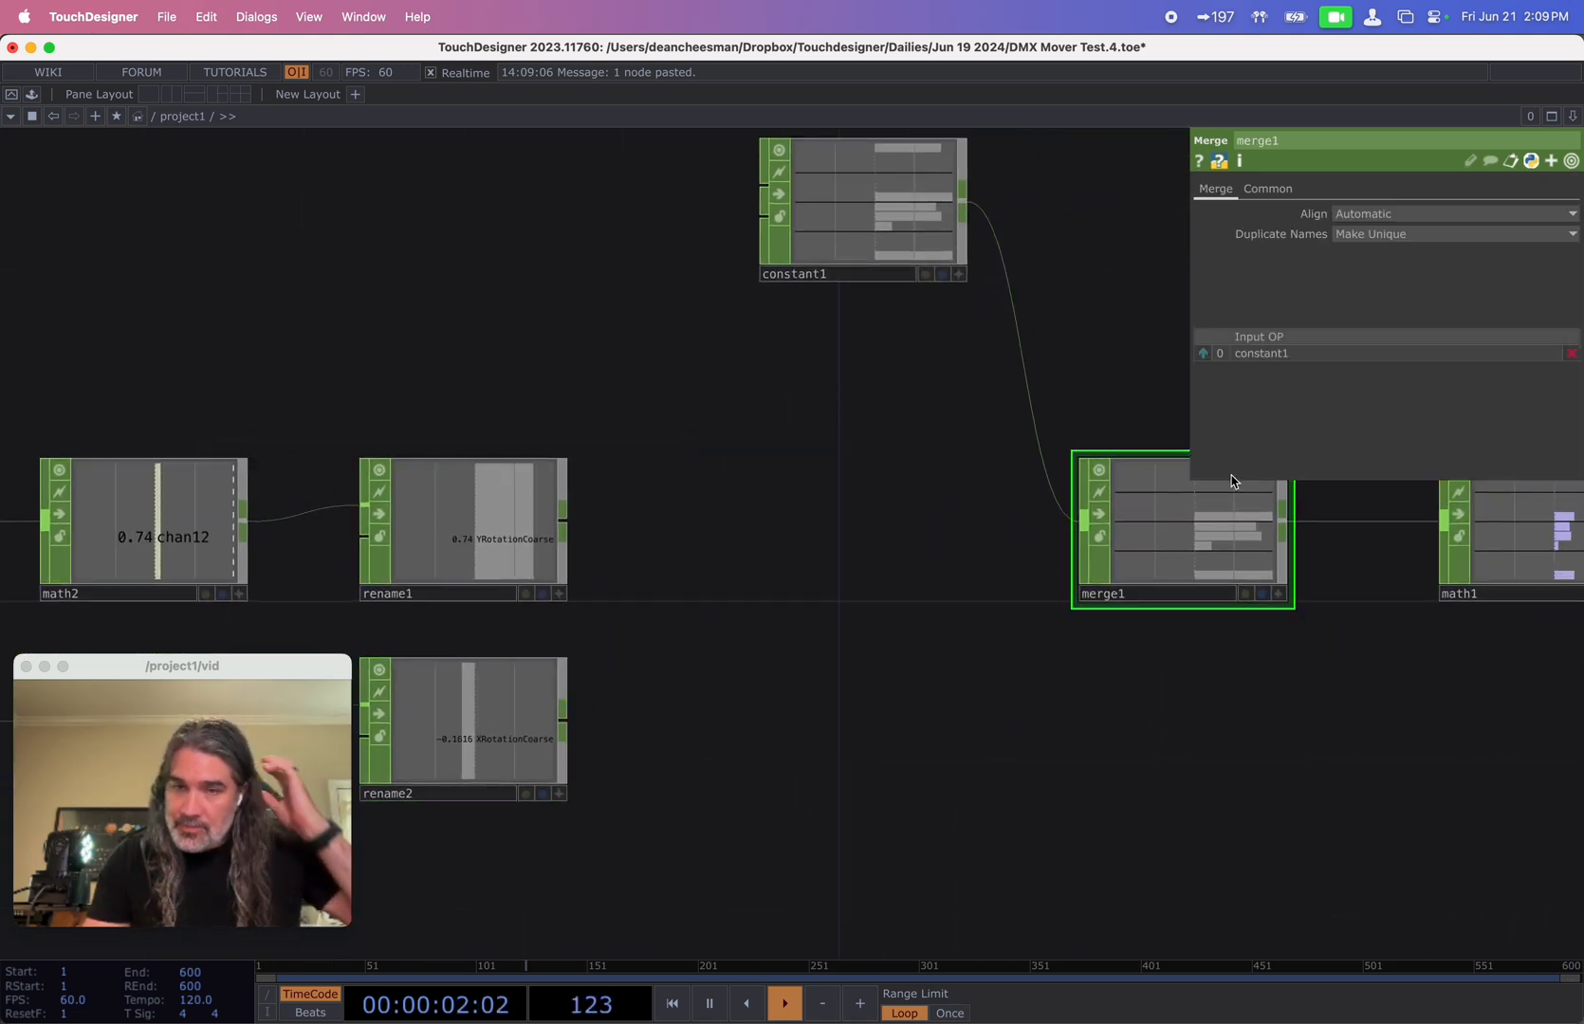
left_click(1387, 234)
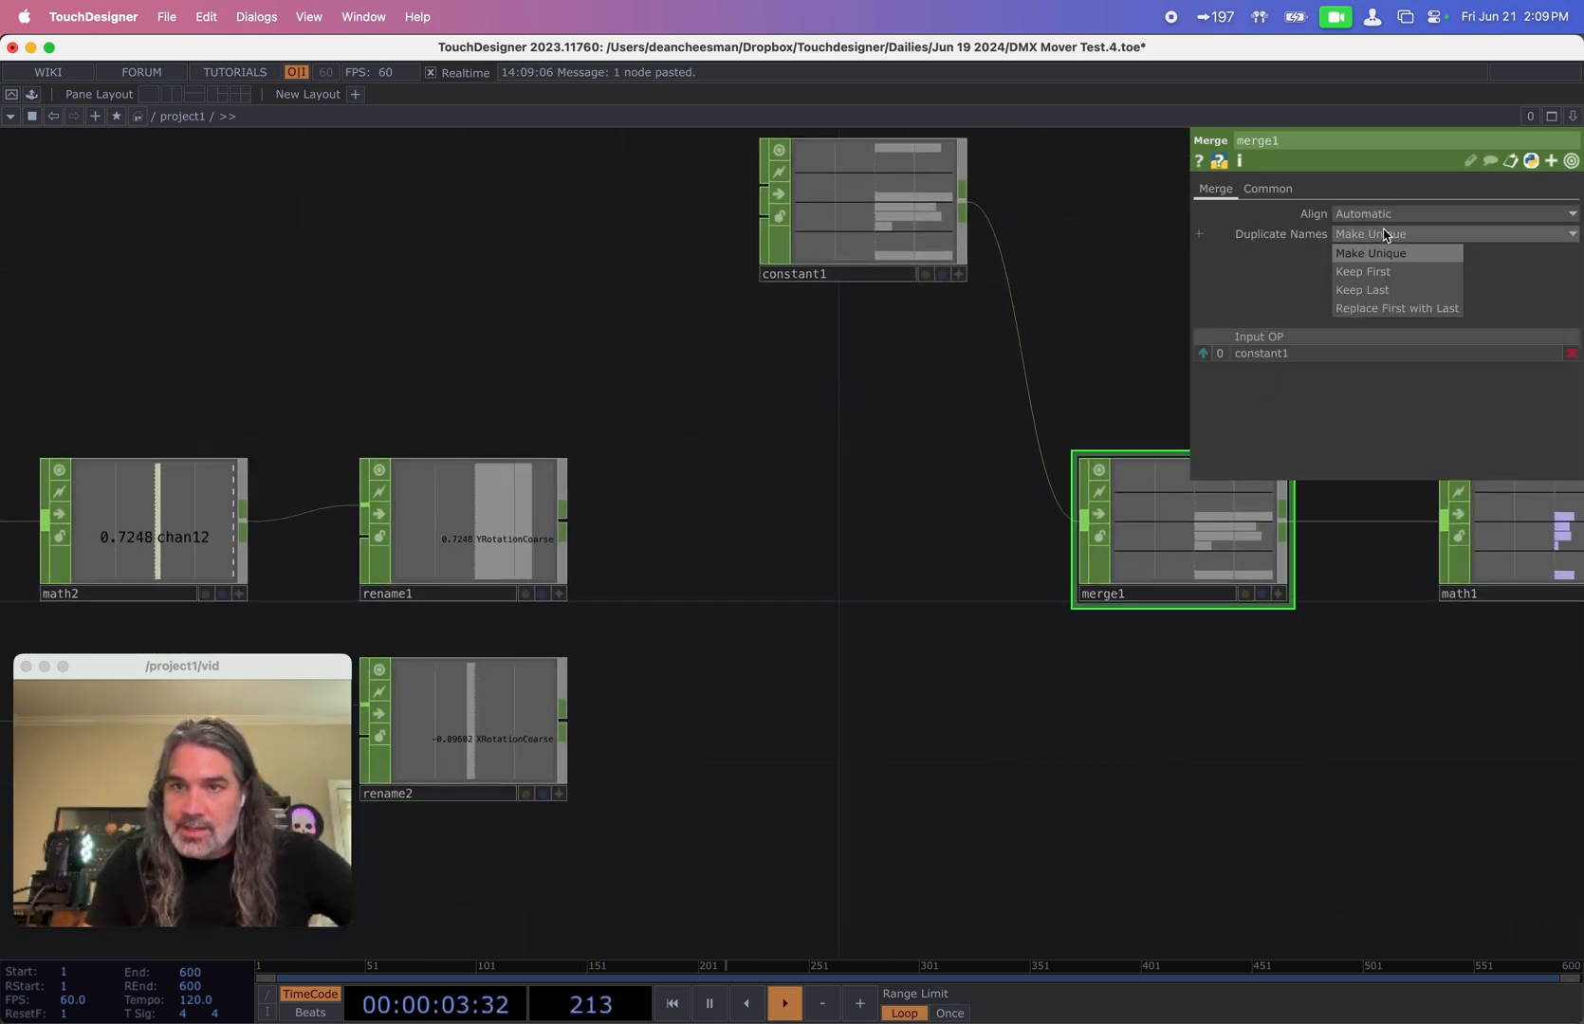
left_click(1398, 309)
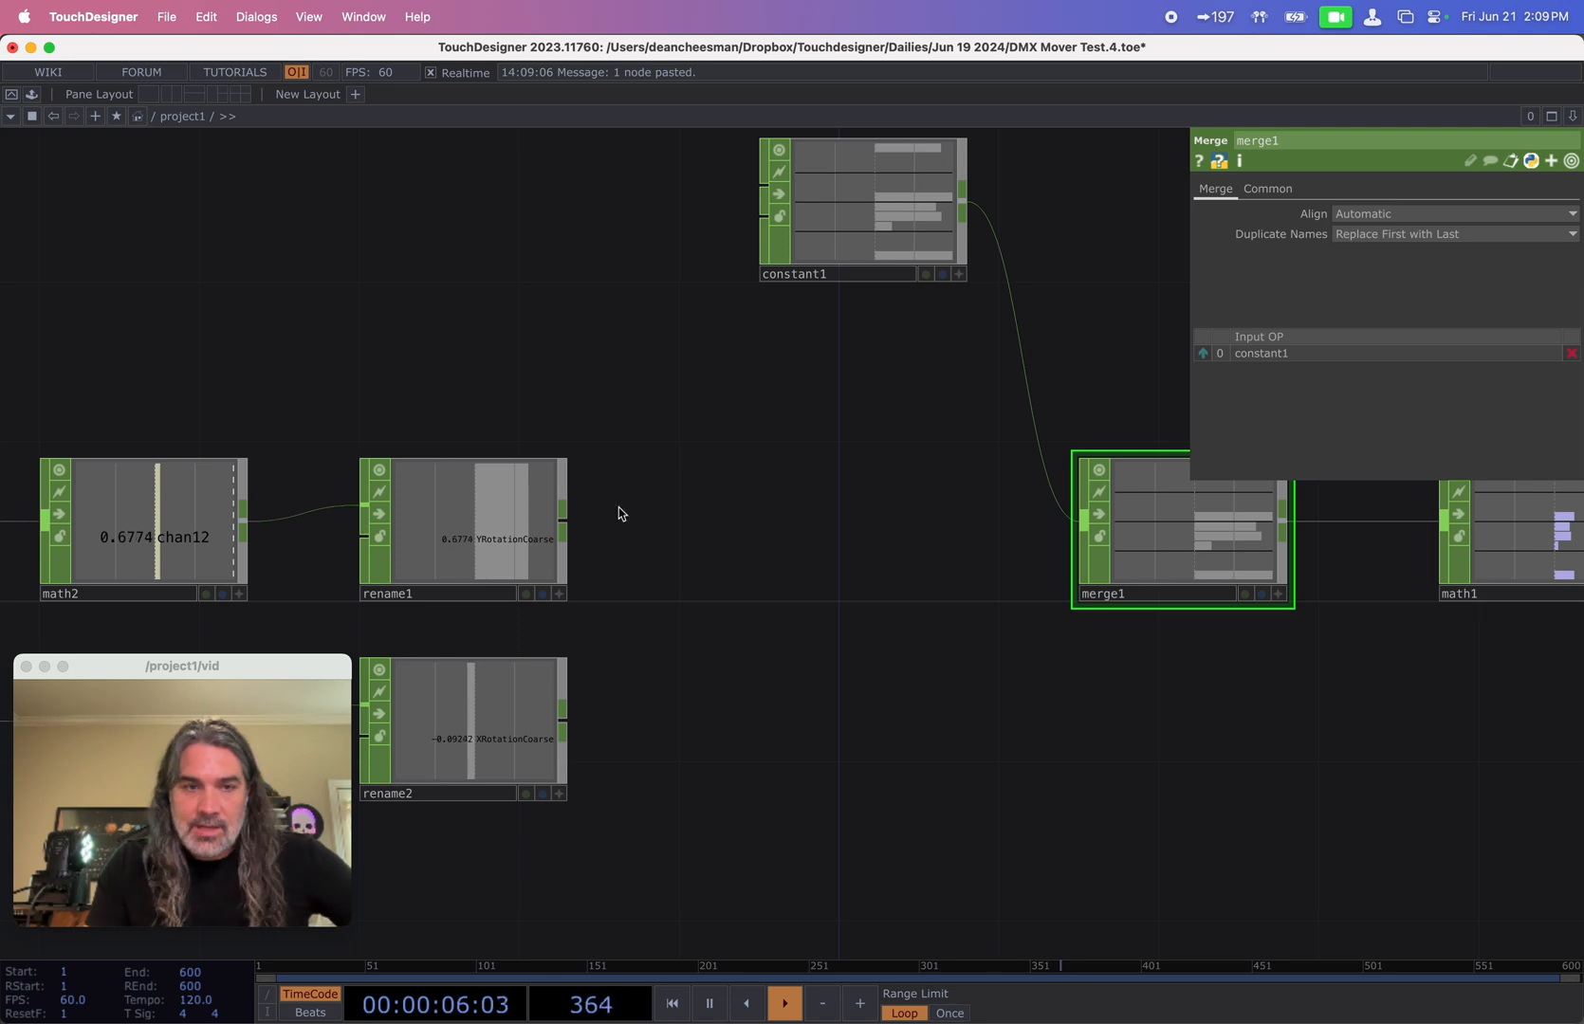
- Connect rename1 and rename2 into merge1 after constant1, and check the merged channels
left_click_drag(564, 524, 1083, 521)
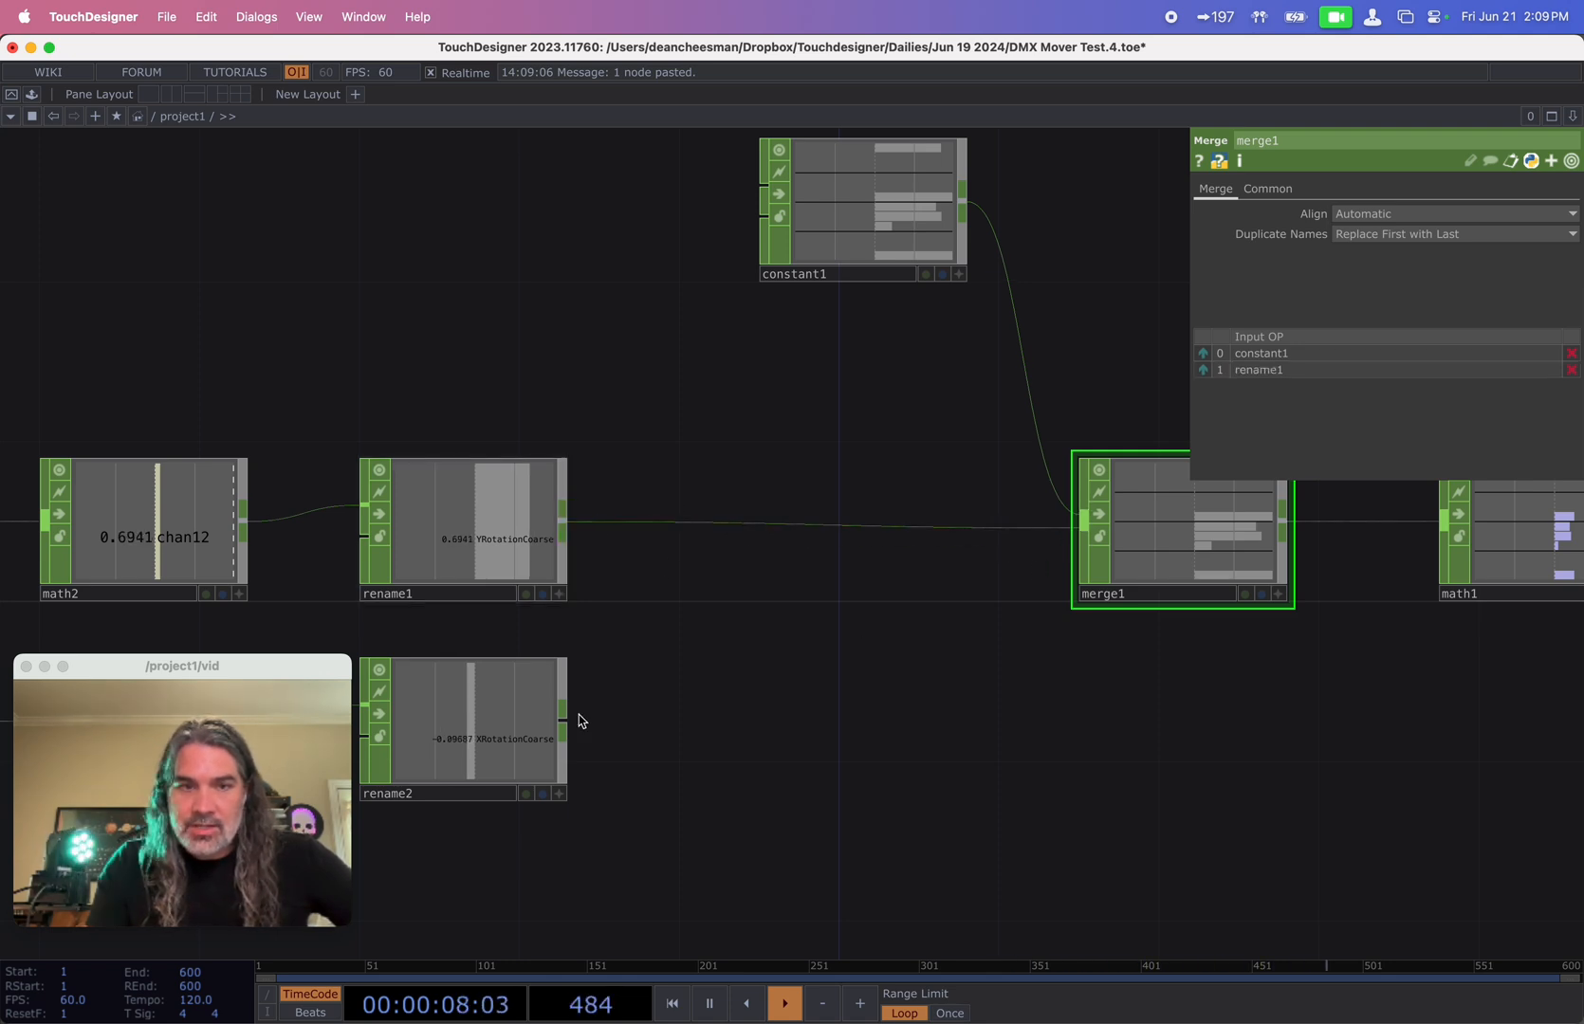
left_click_drag(562, 719, 1083, 550)
scroll(1021, 588, "right", 5)
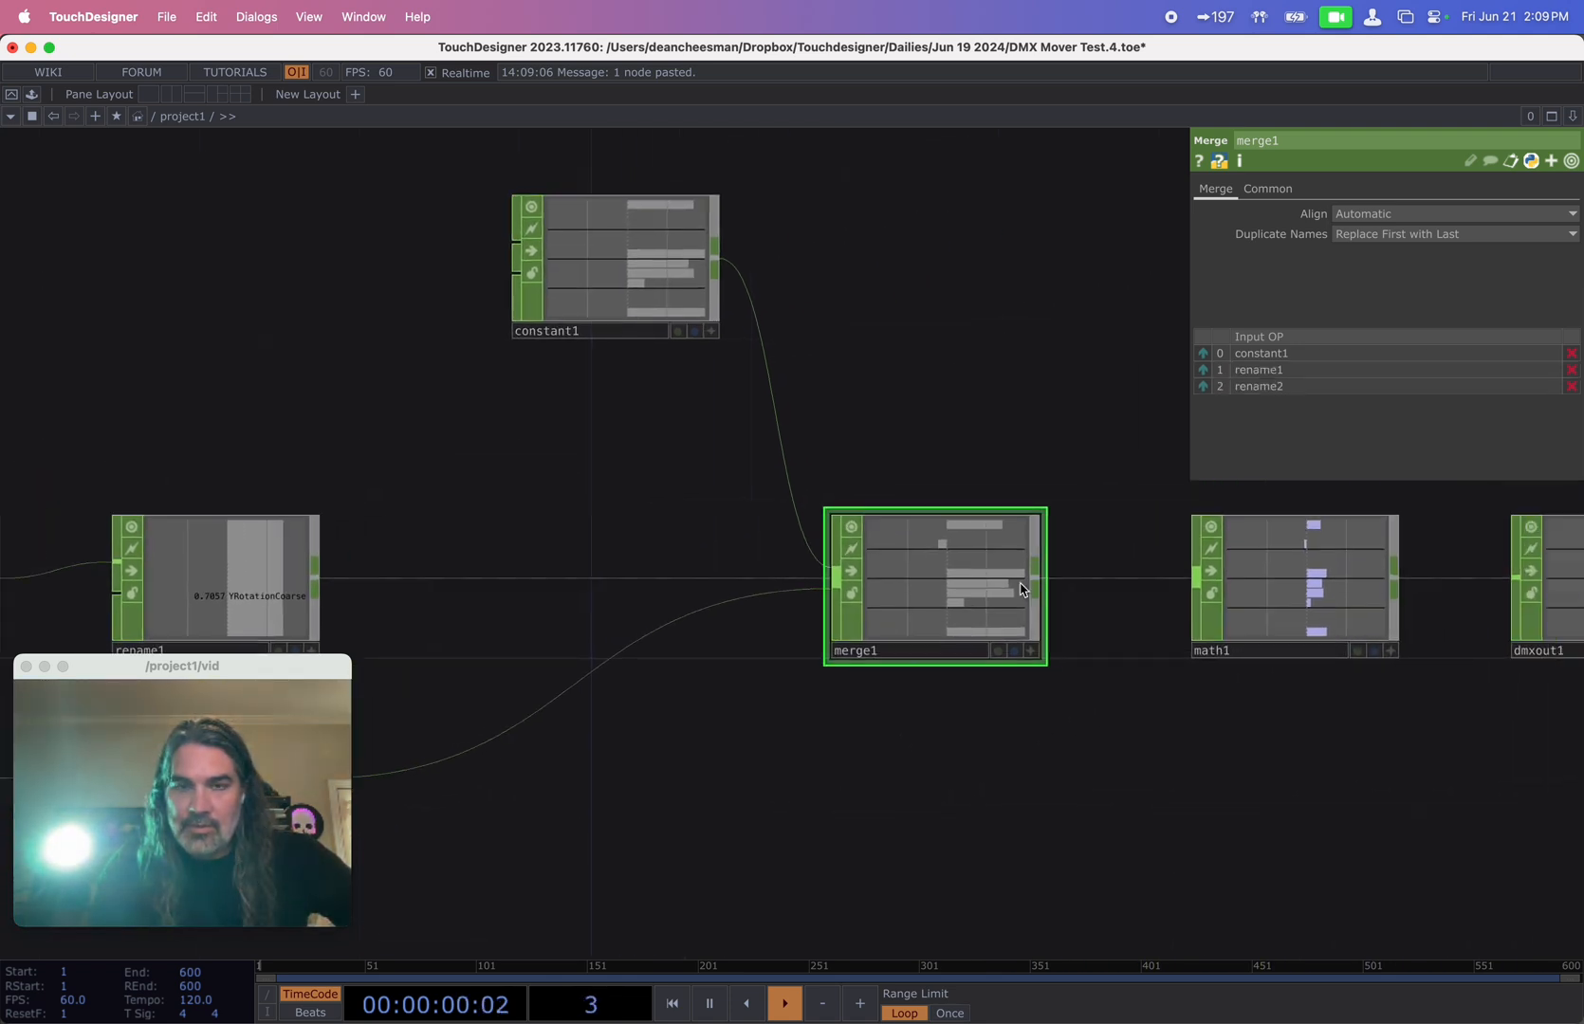
scroll(1020, 588, "up", 5)
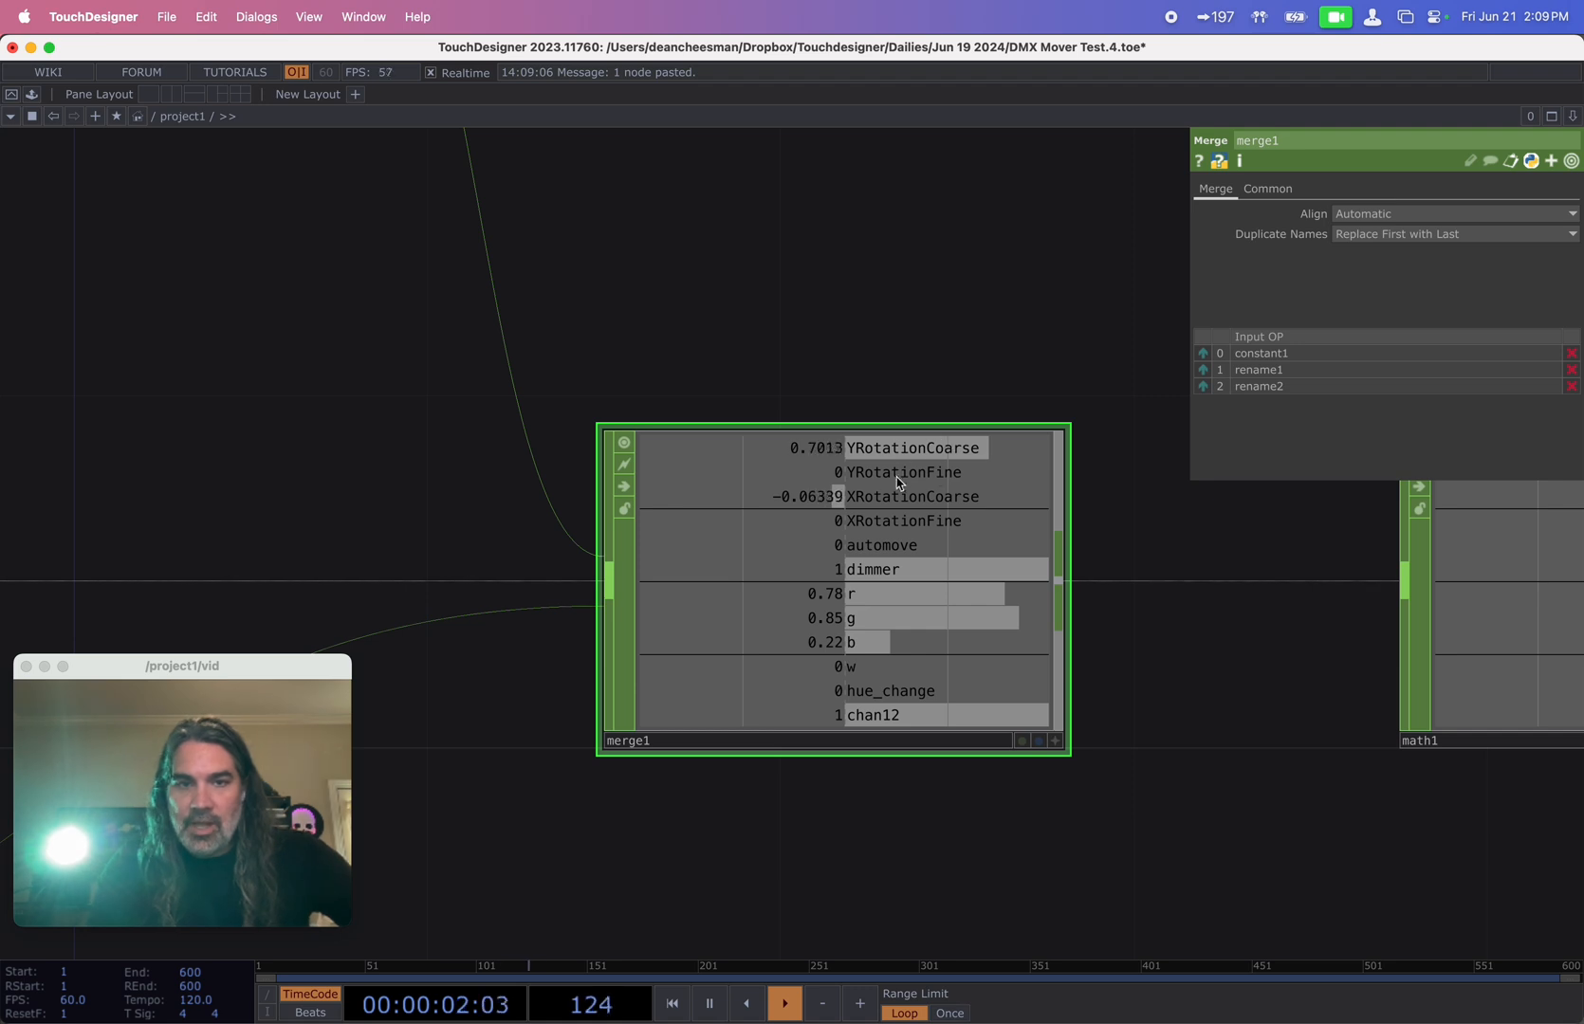
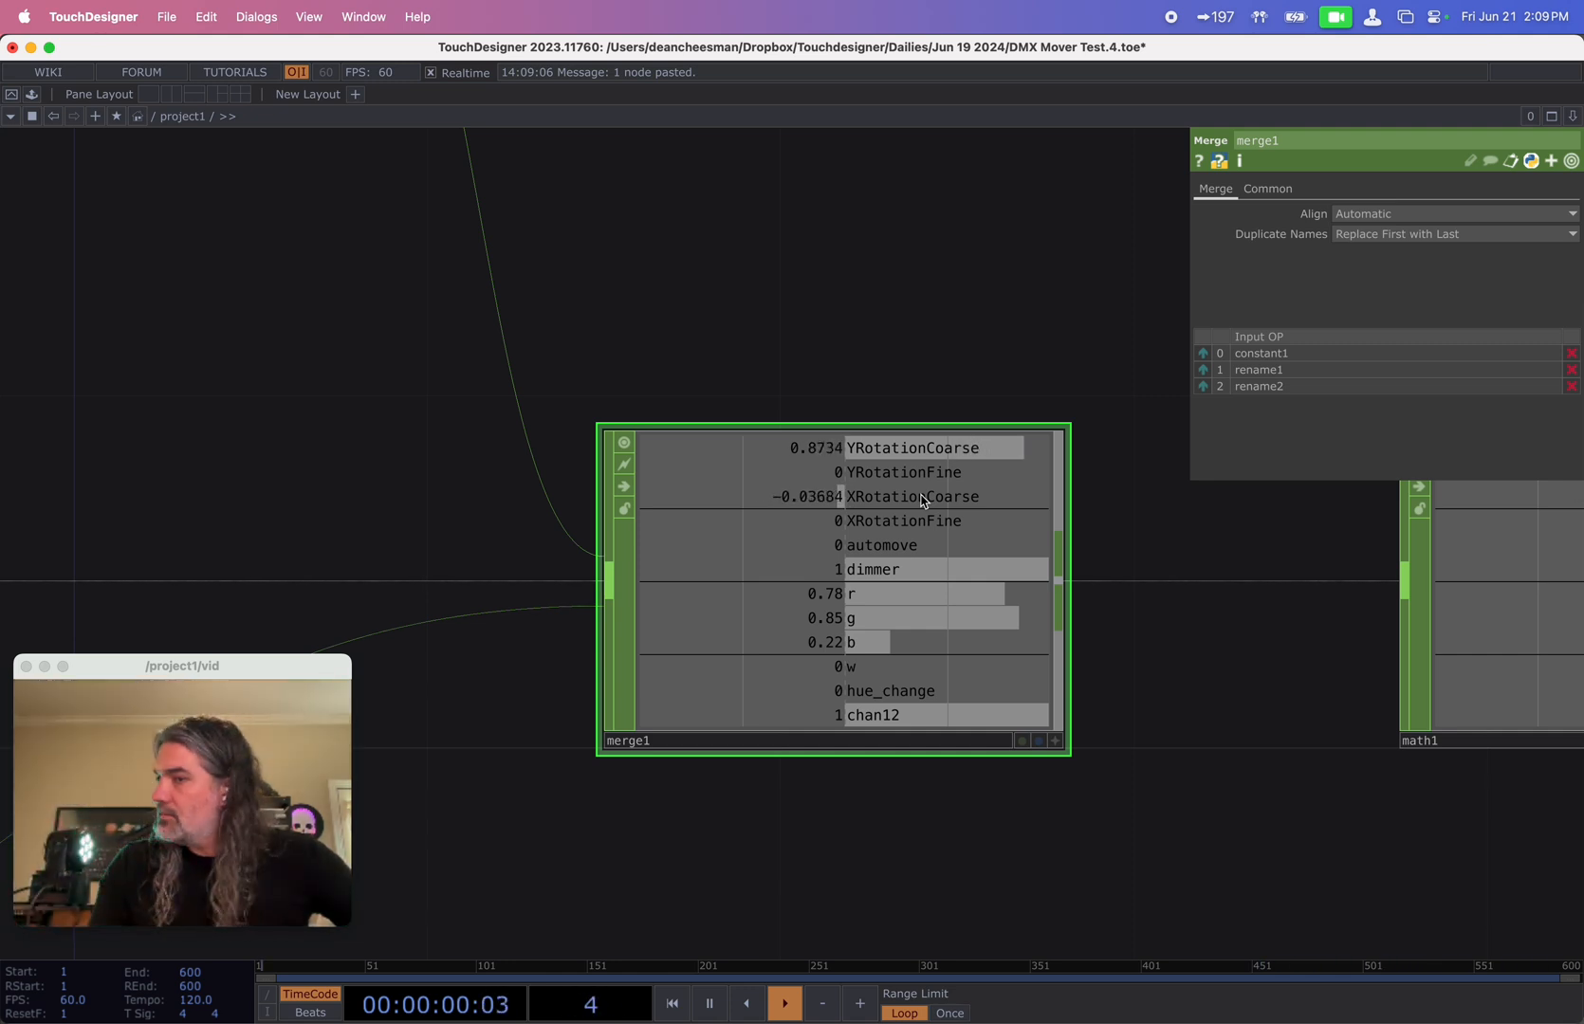
- Reverse the pan mapping by setting math2's To Range to 0.85 and 0.5
left_click_drag(474, 421, 1209, 482)
middle_click_drag(1232, 494, 759, 654)
left_click_drag(1001, 436, 1328, 357)
middle_click_drag(1233, 408, 1016, 523)
scroll(1016, 524, "down", 1)
left_click(574, 465)
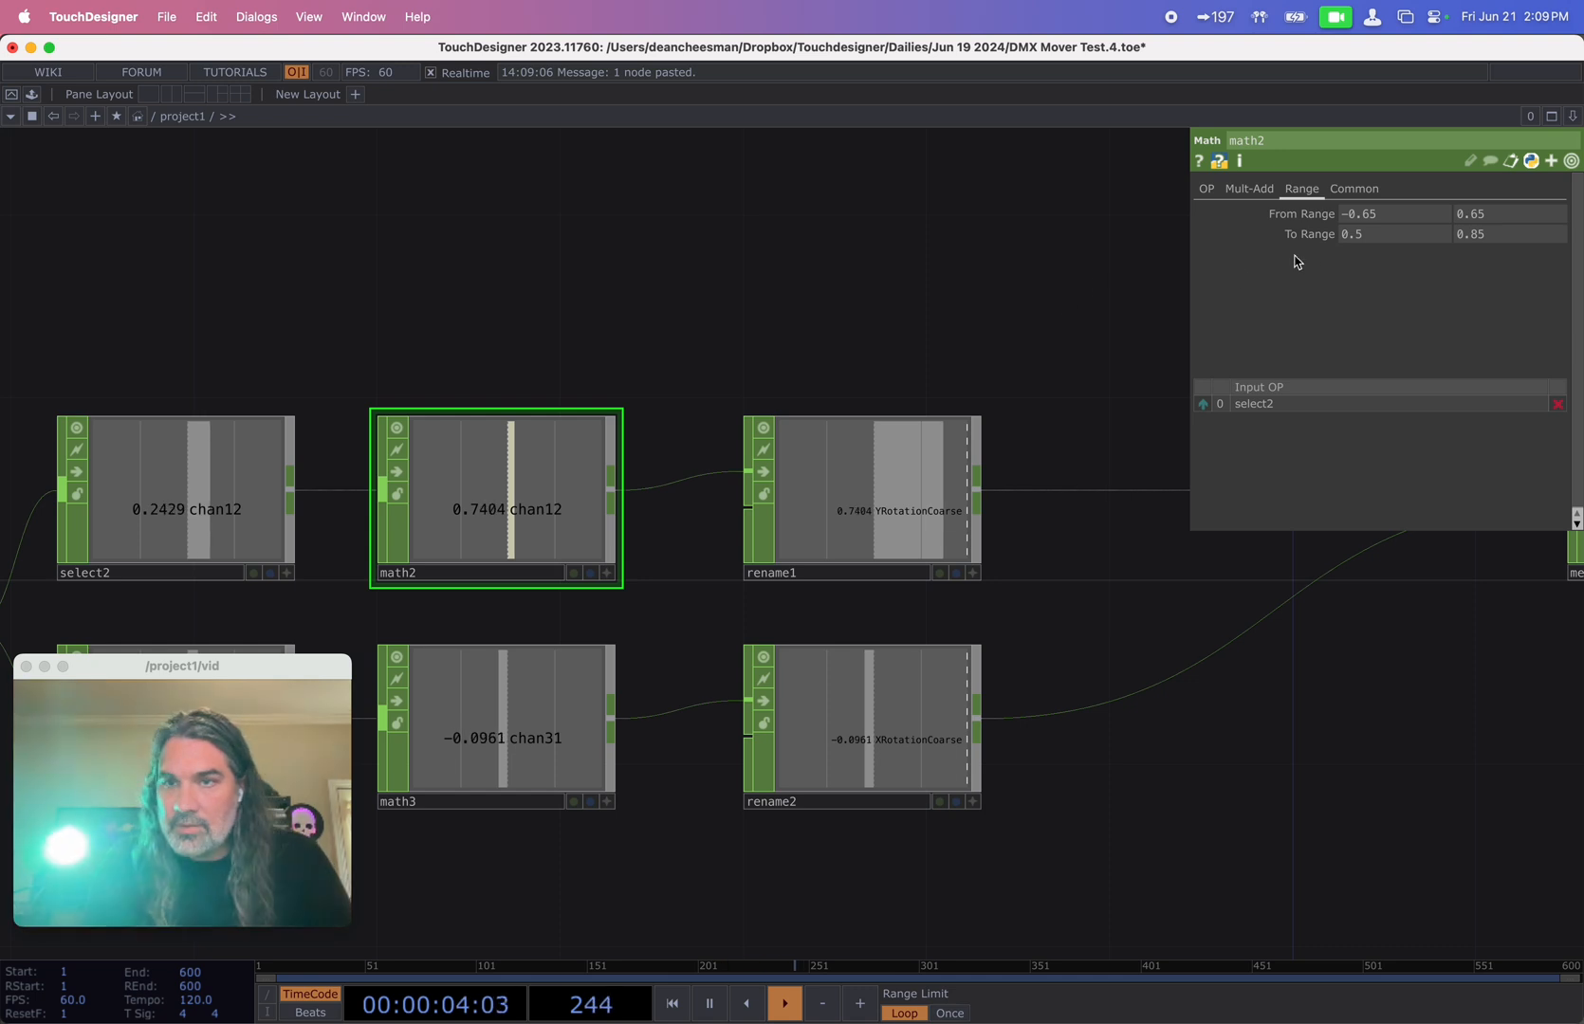
left_click(1382, 240)
type("0.85")
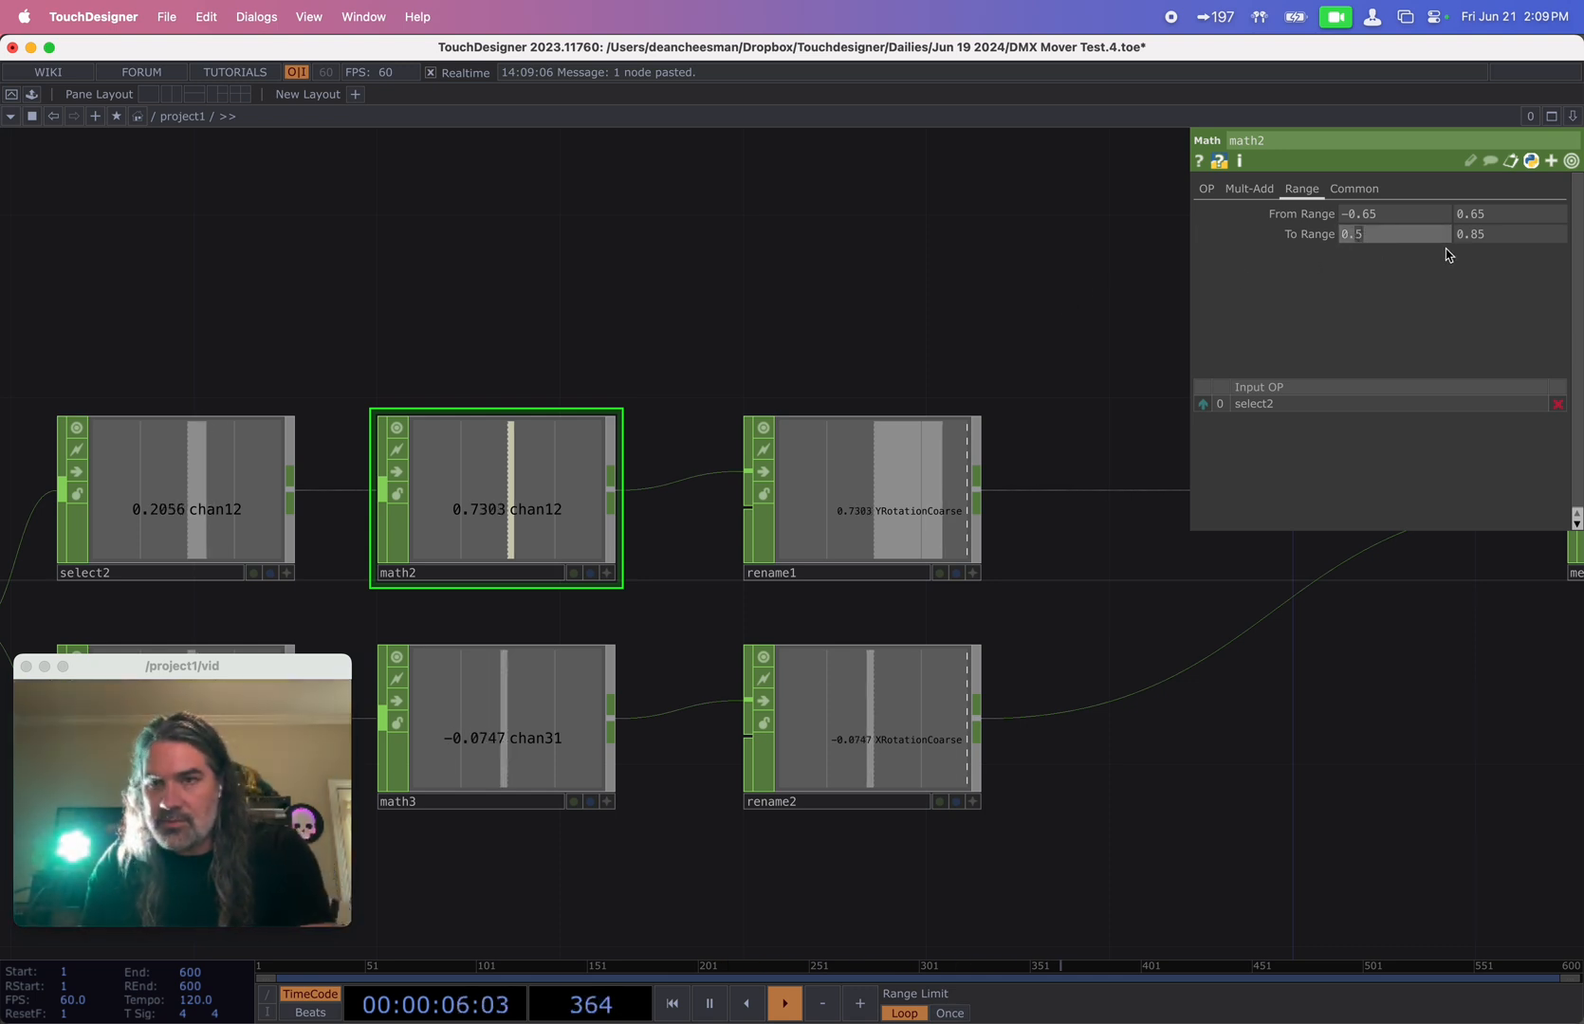
left_click(1482, 239)
type("0.5")
key("Return")
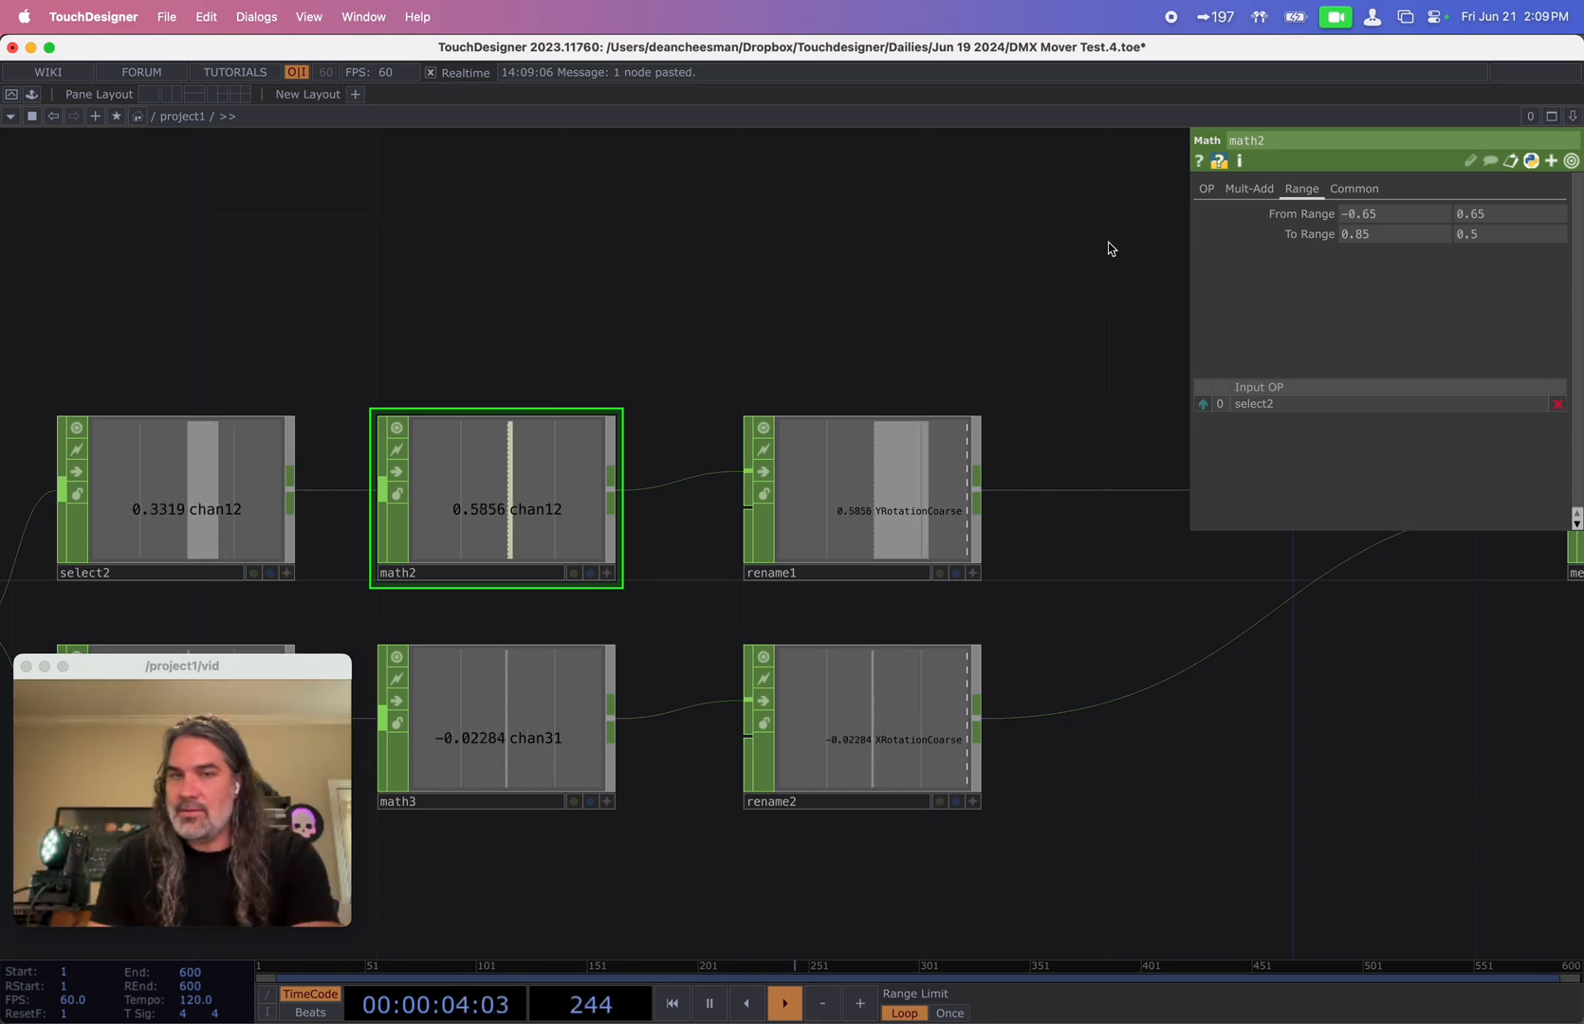
- Lower the dimmer channel in constant1 to 0
left_click_drag(1109, 275, 545, 469)
scroll(593, 491, "down", 8)
scroll(657, 503, "up", 5)
scroll(618, 428, "up", 2)
left_click(513, 362)
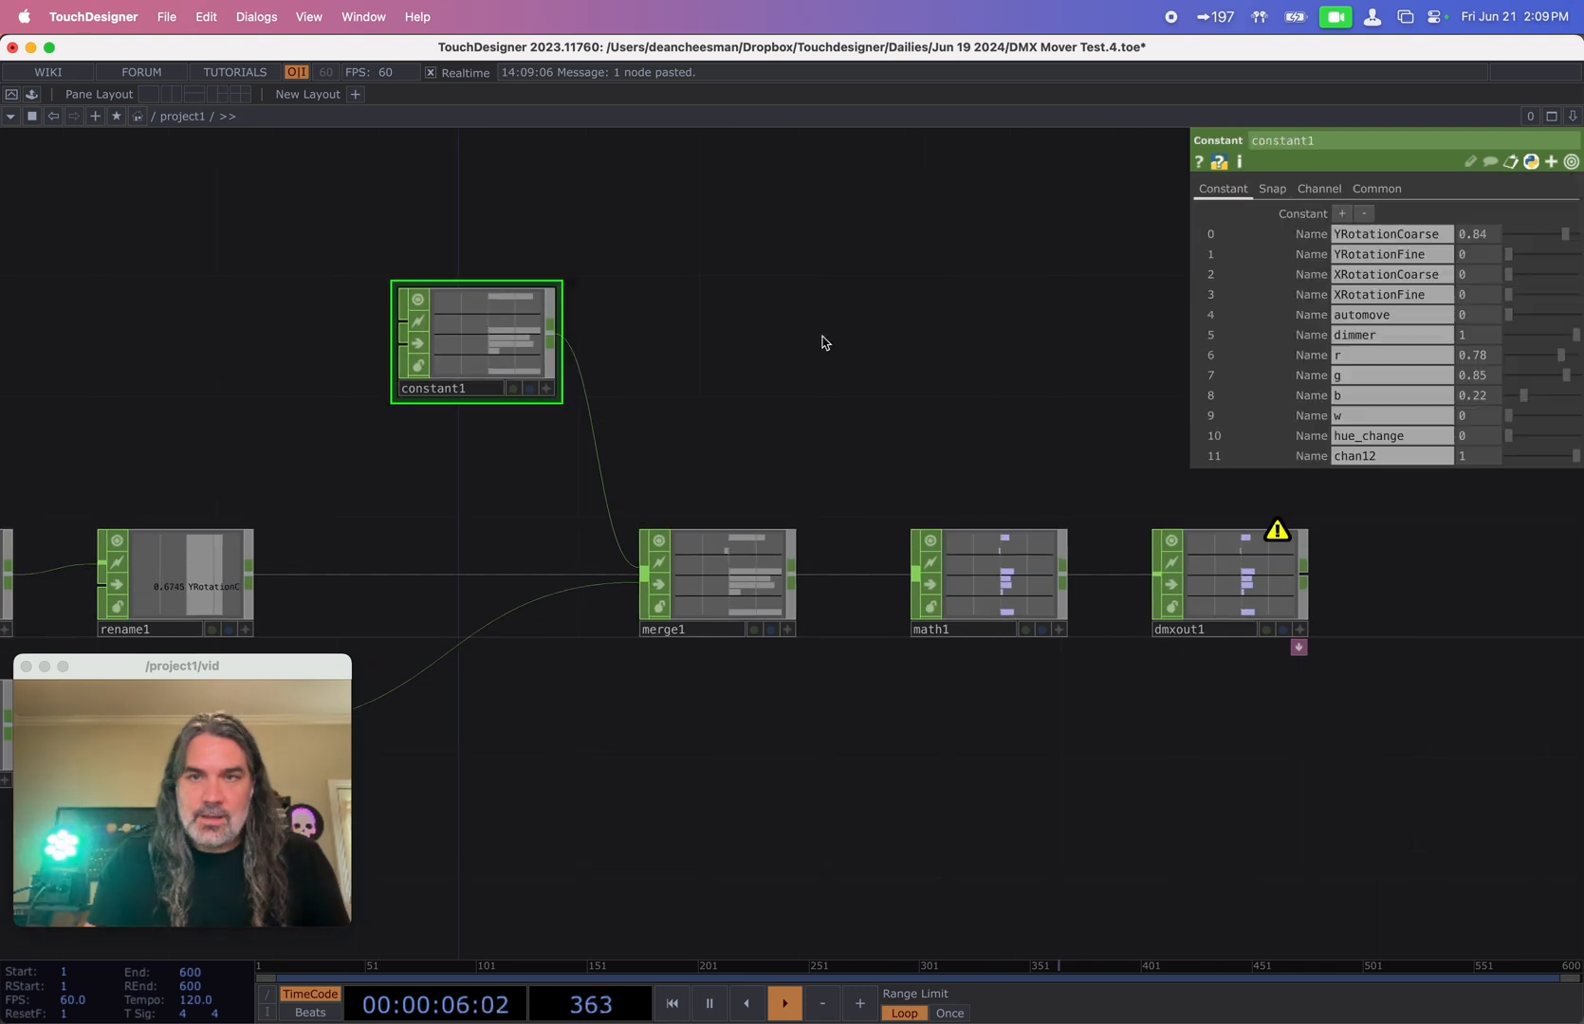
left_click_drag(1548, 337, 1414, 346)
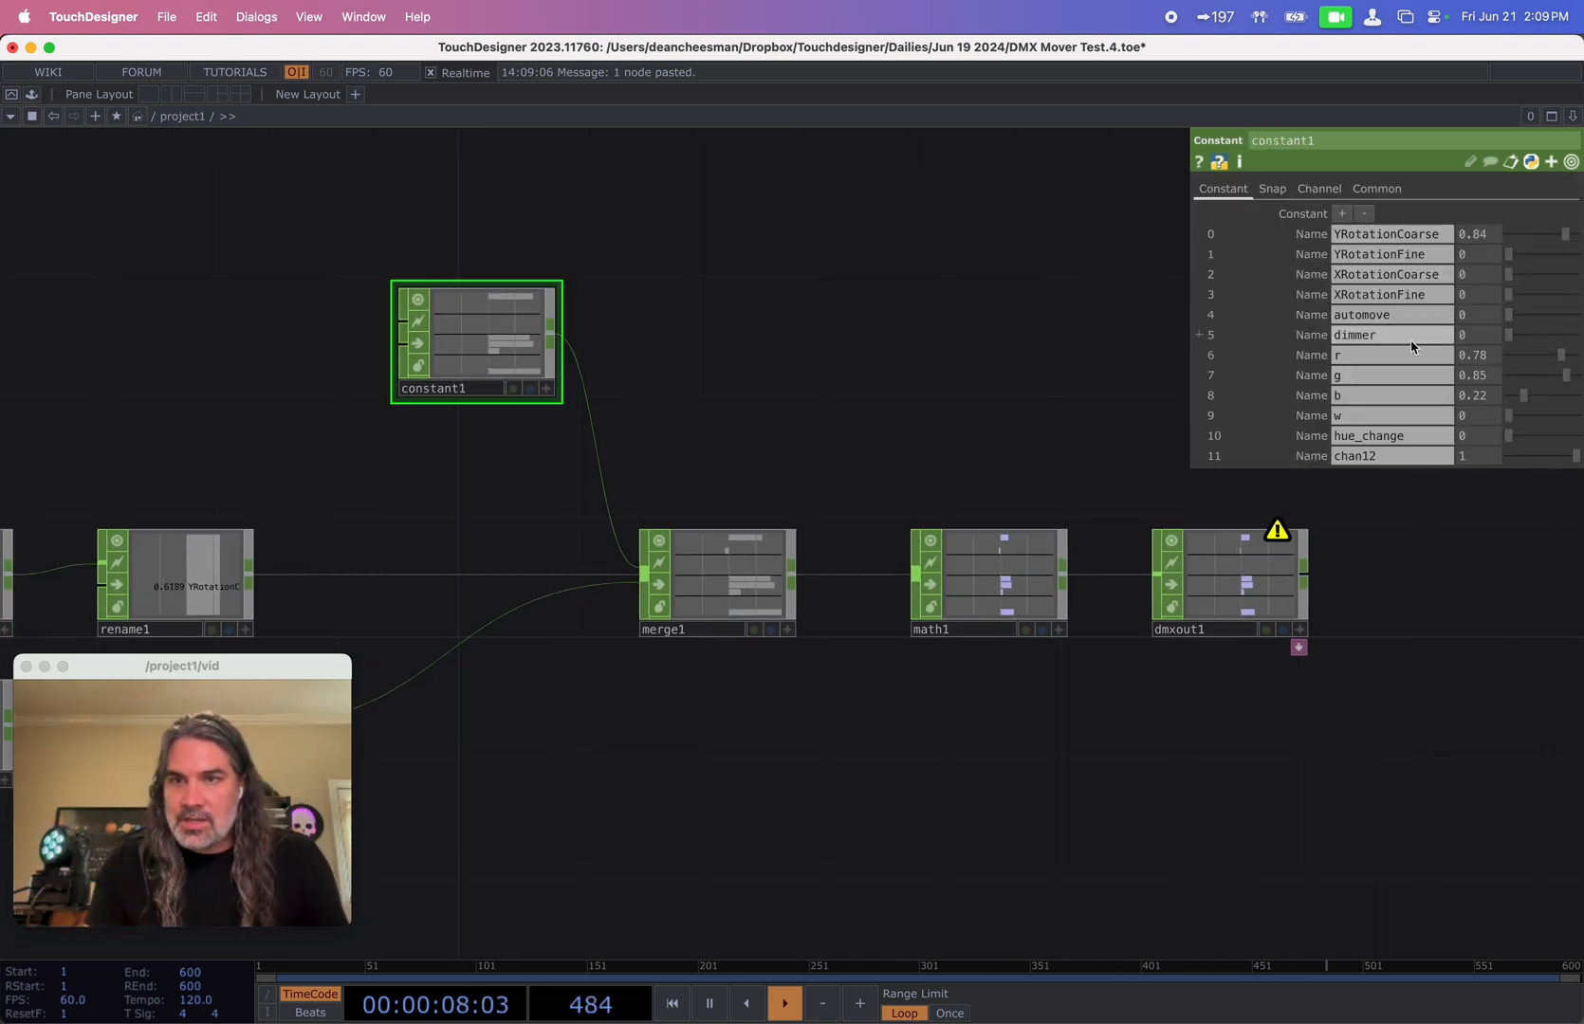
- Inspect the warning and channel values in dmxout1's node information
left_click_drag(859, 354, 875, 335)
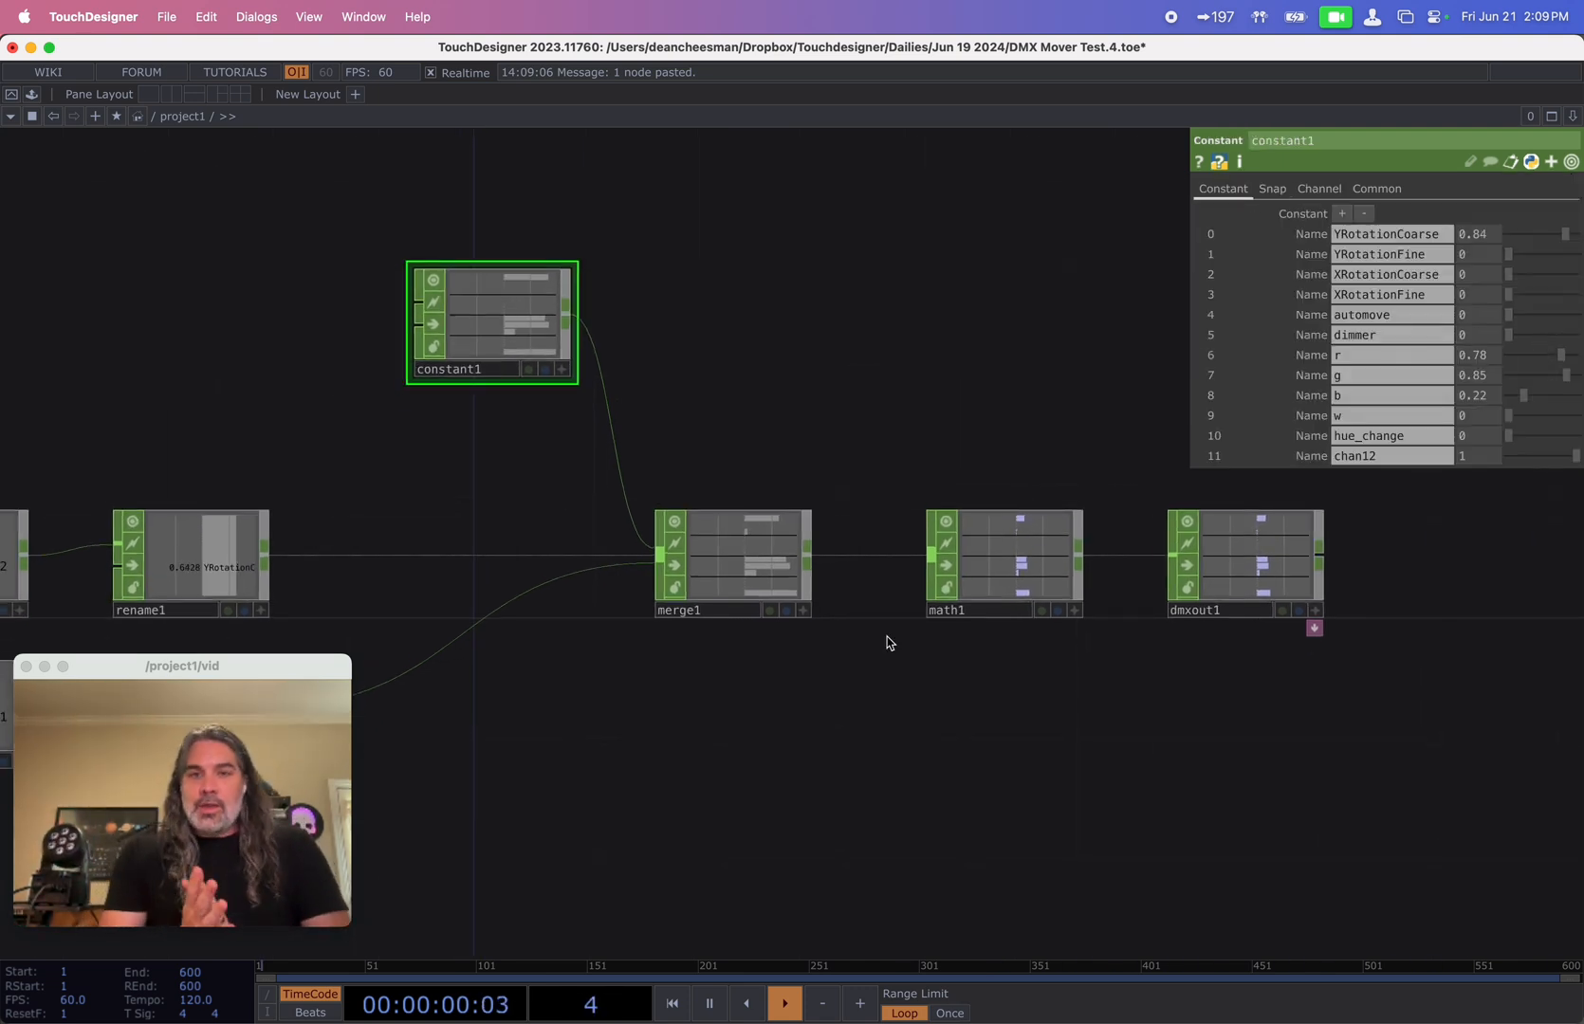
left_click_drag(931, 632, 1192, 575)
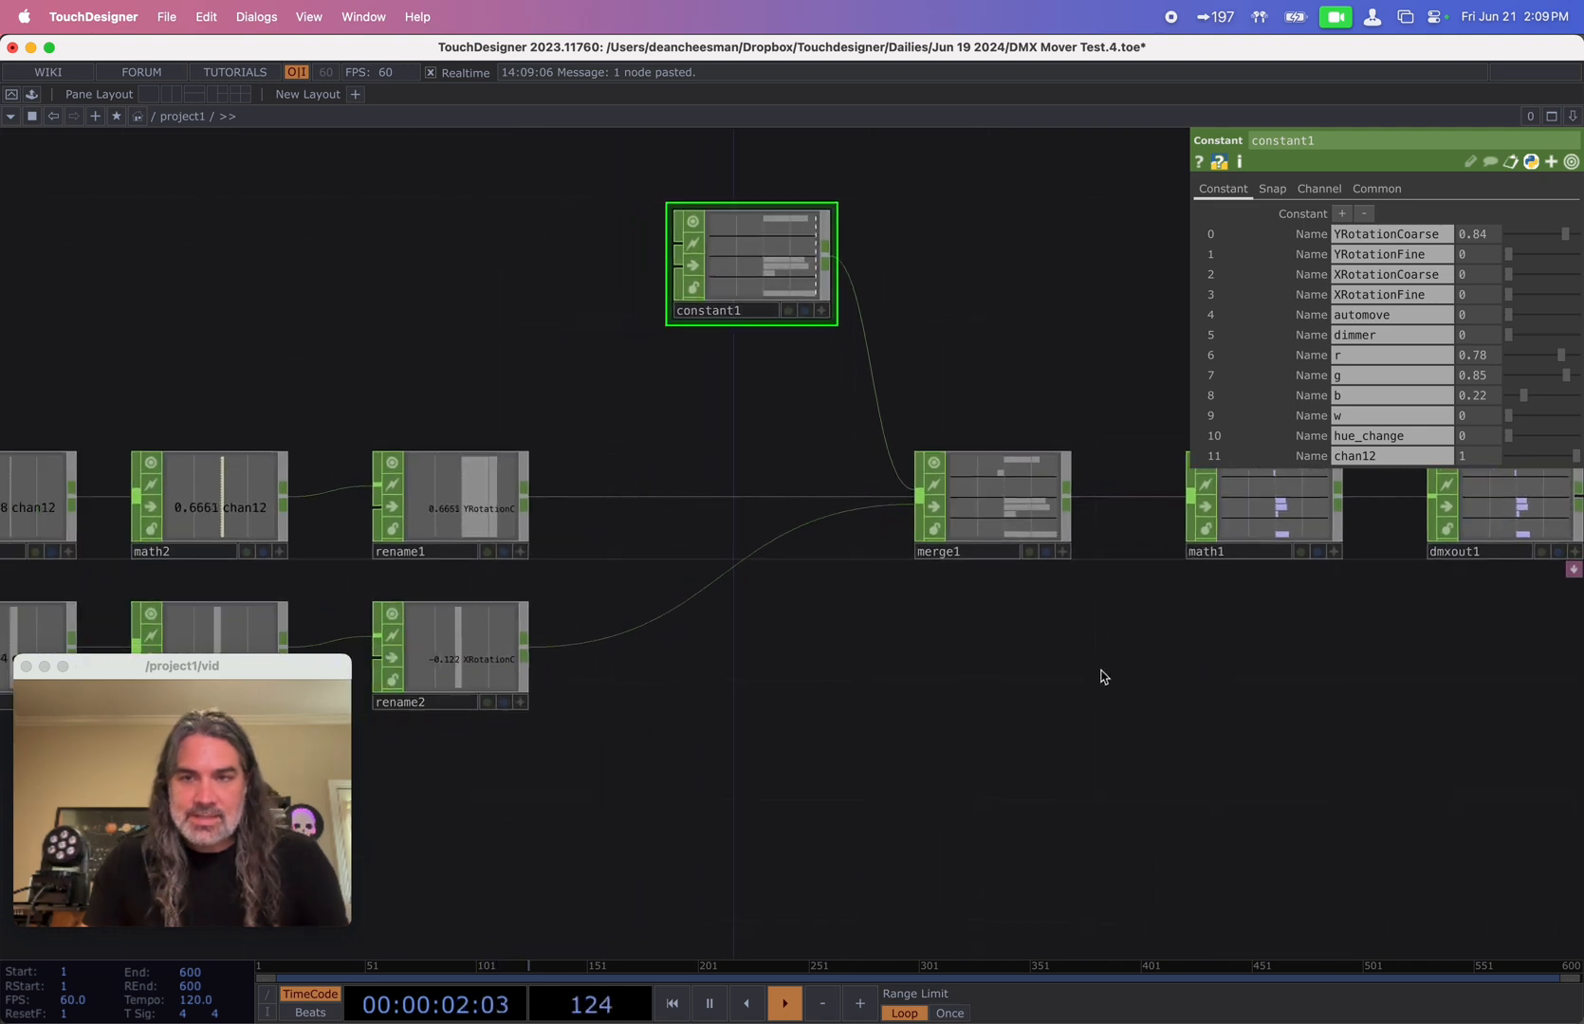
left_click_drag(1118, 705, 741, 787)
scroll(1035, 728, "up", 3)
left_click_drag(1041, 774, 947, 866)
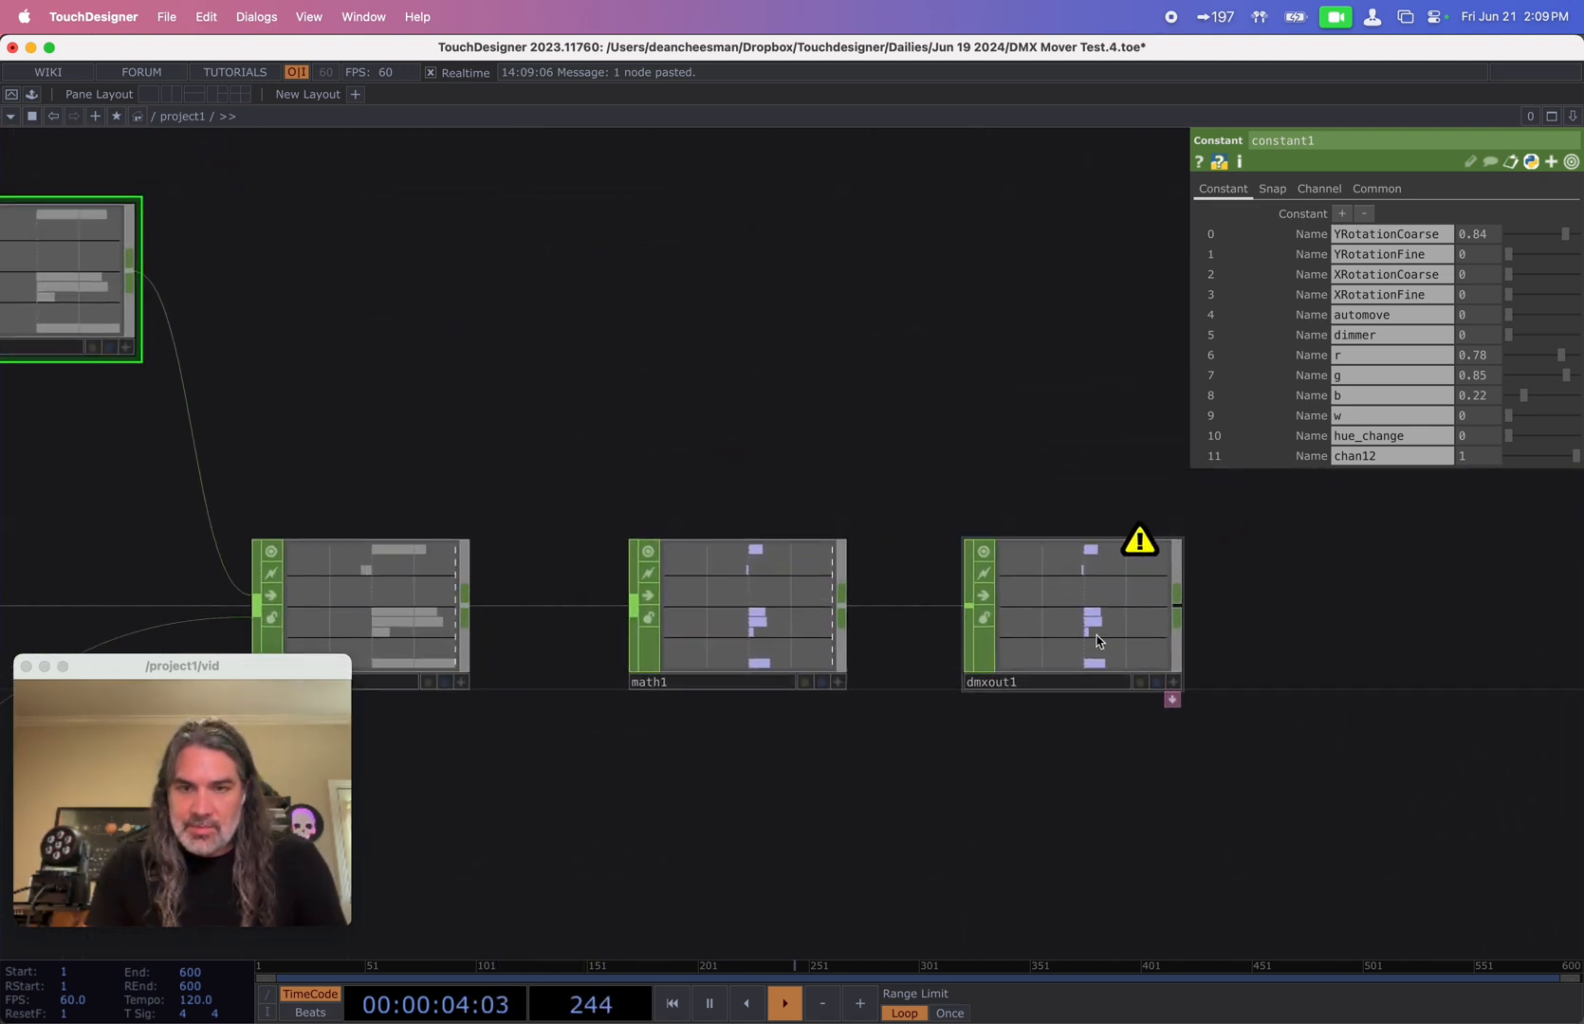
middle_click(1096, 635)
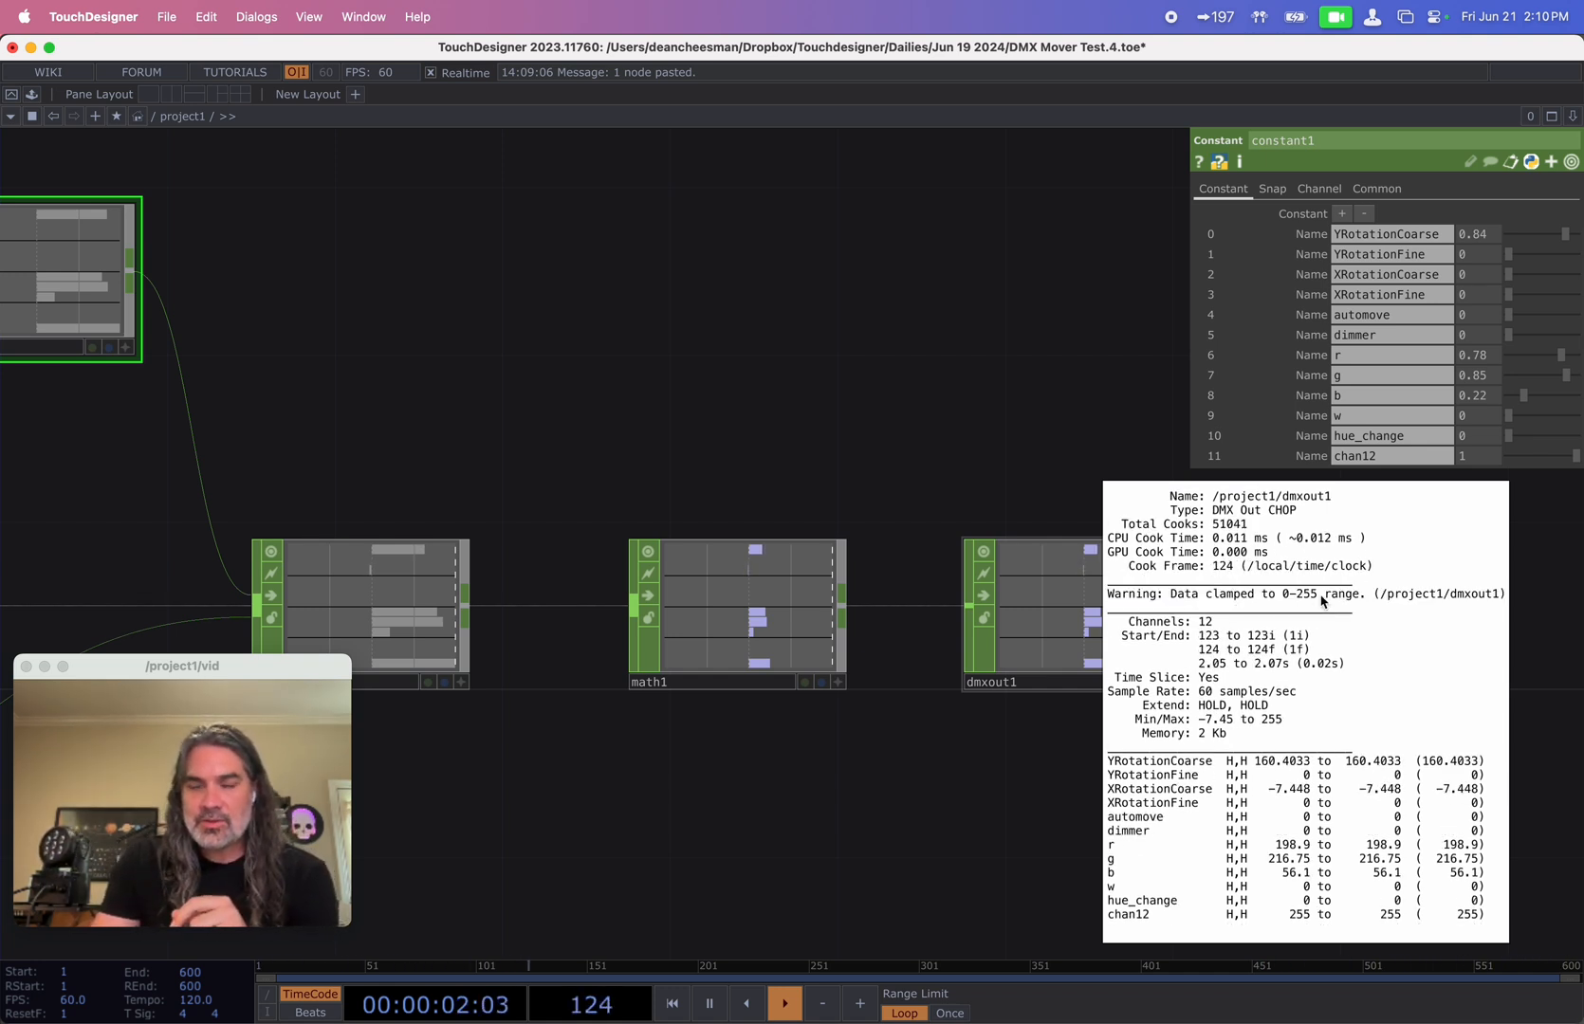
left_click(875, 769)
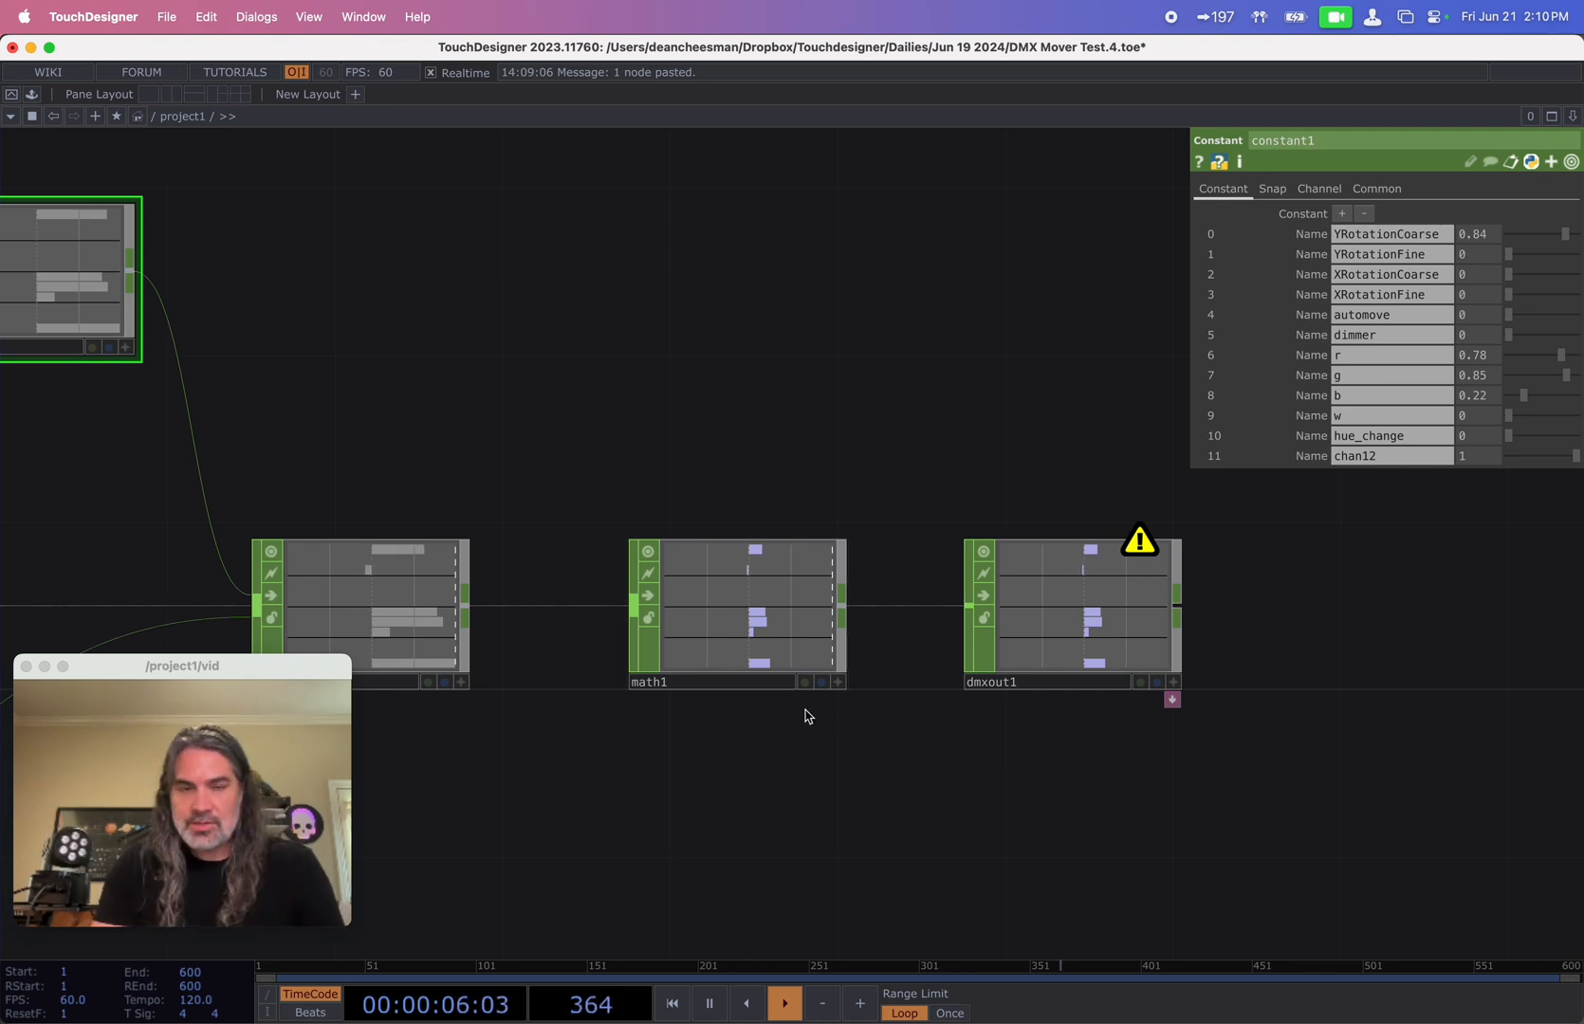
- Move dmxout1 and math1 farther from merge1 to make room in the chain between merge1 and math1
left_click_drag(1081, 635, 1248, 635)
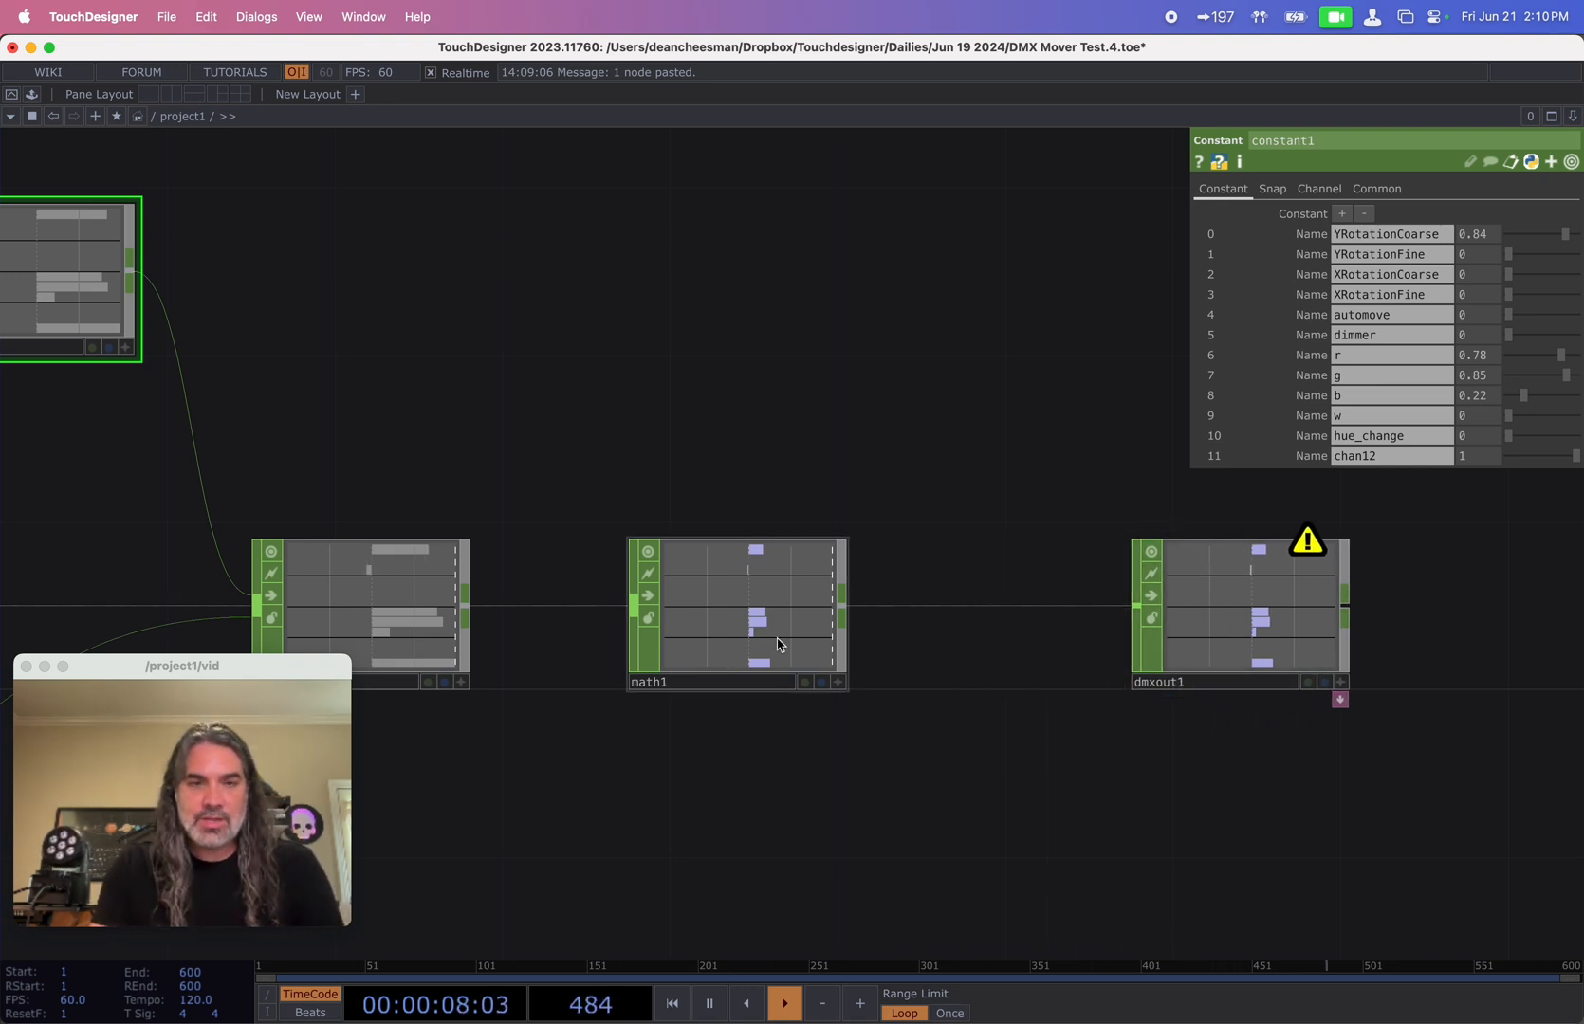
left_click_drag(749, 644, 850, 628)
scroll(628, 612, "up", 2)
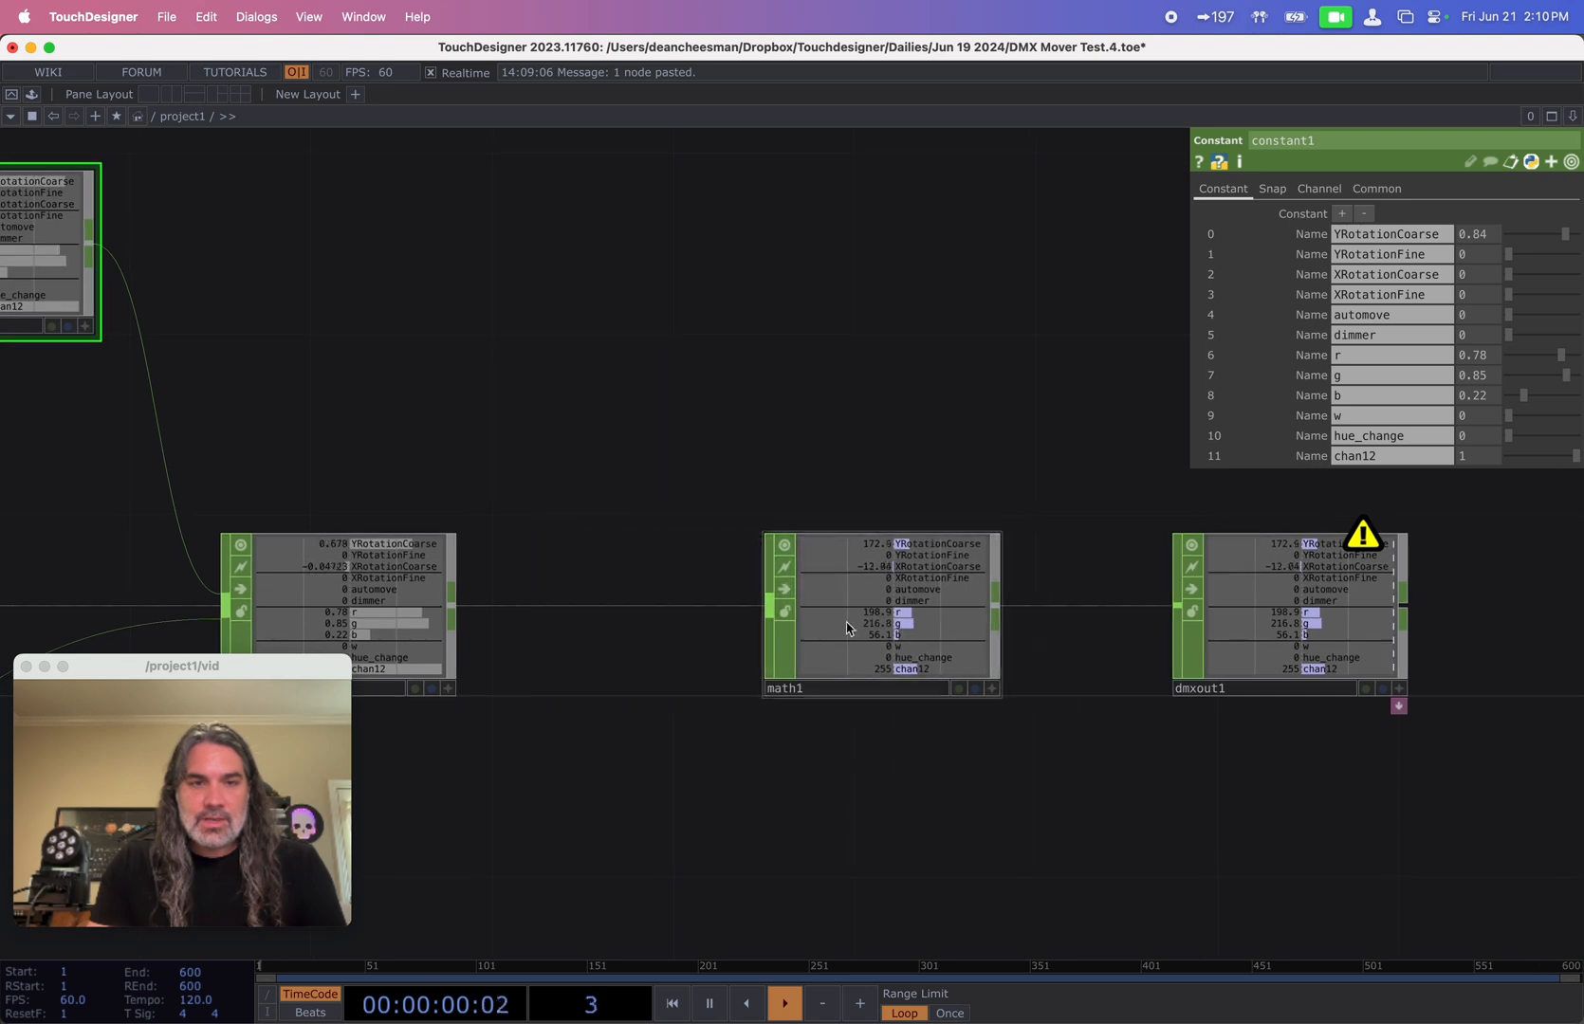
- Insert a Limit CHOP on the wire between merge1 and math1
right_click(594, 608)
left_click(615, 579)
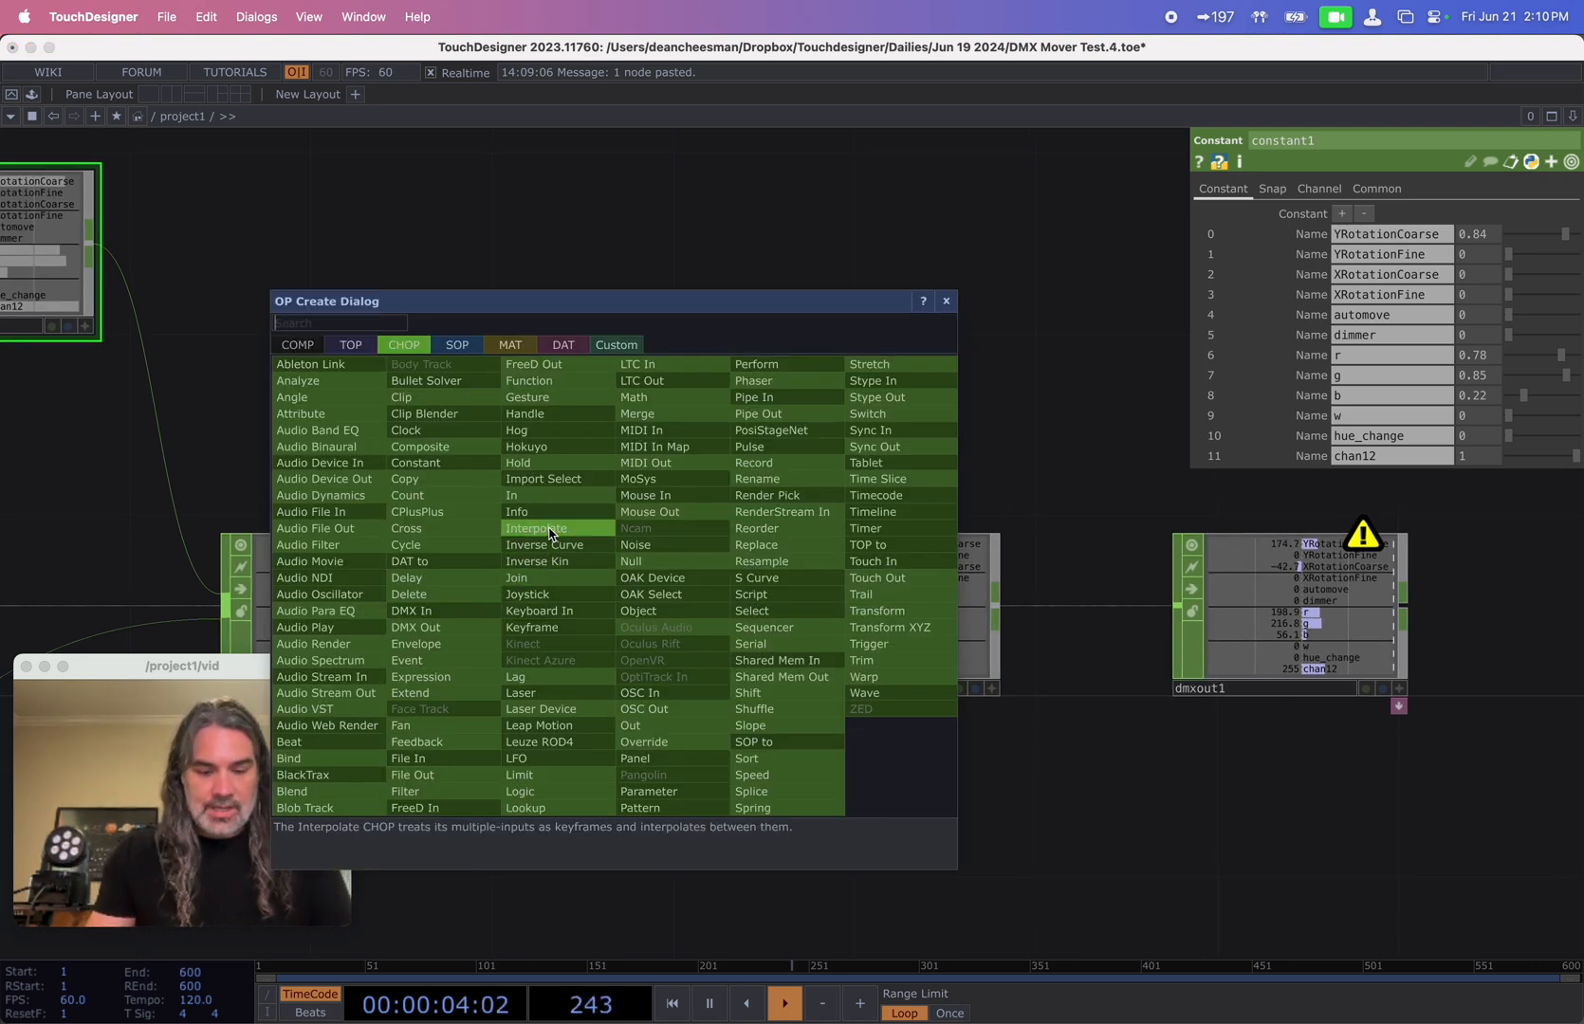
type("lim")
left_click(520, 775)
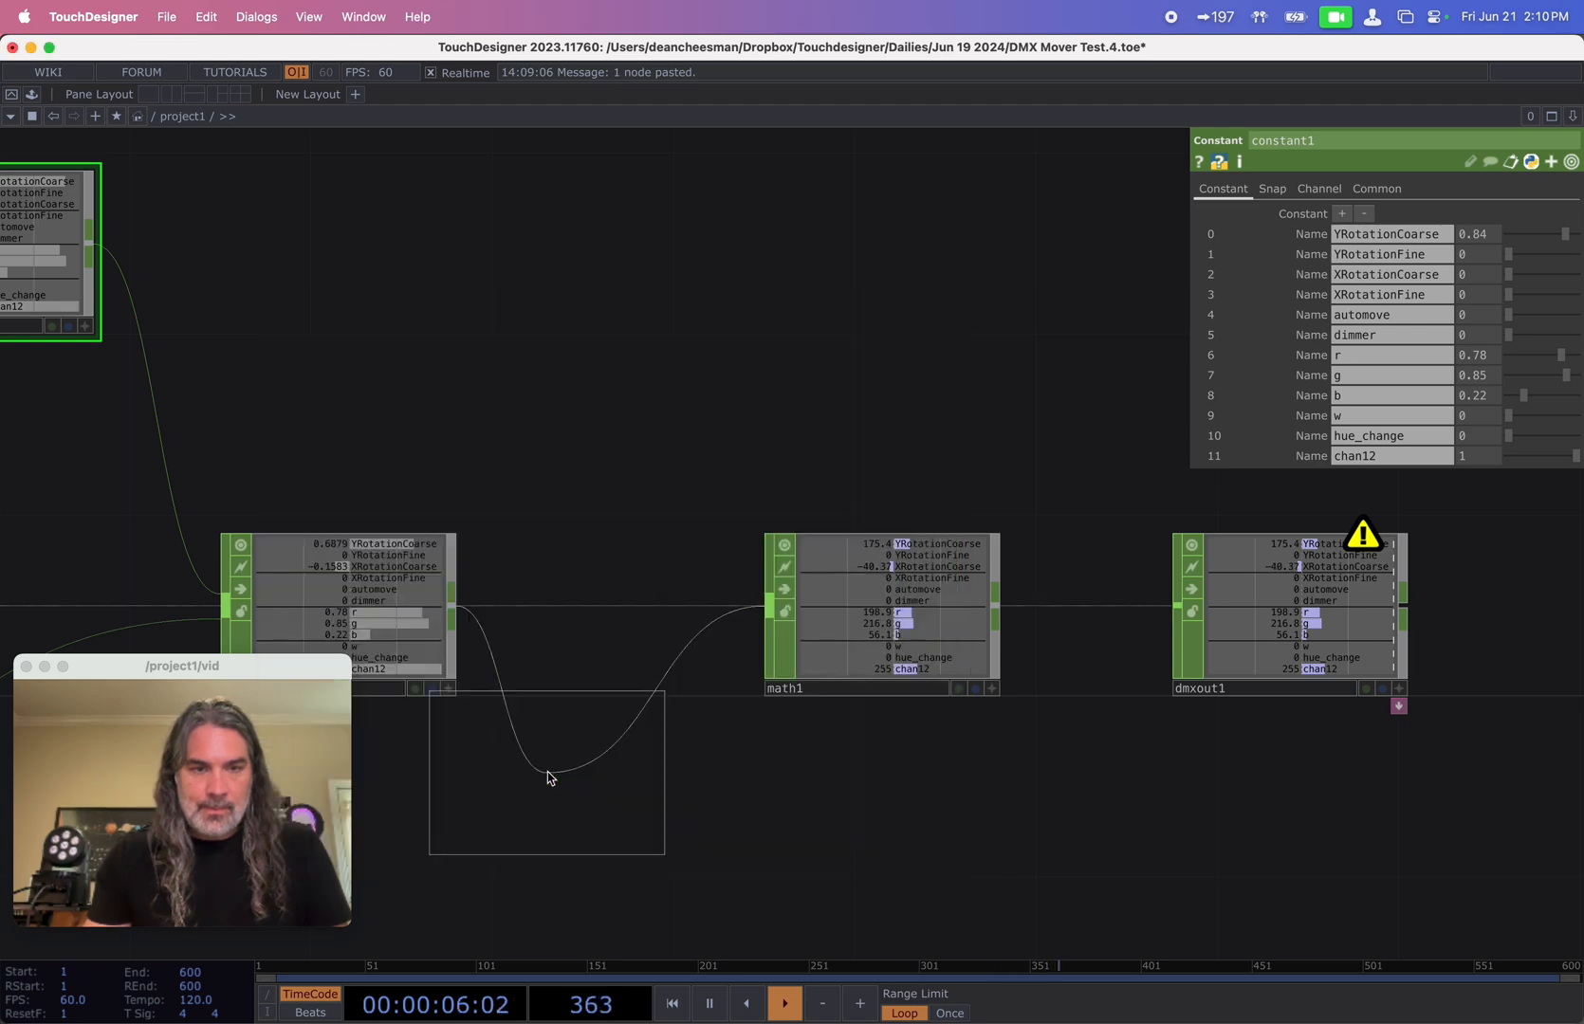
left_click(607, 613)
- Set limit1's type to Clamp with a minimum of 0 and a maximum of 1
left_click(1347, 214)
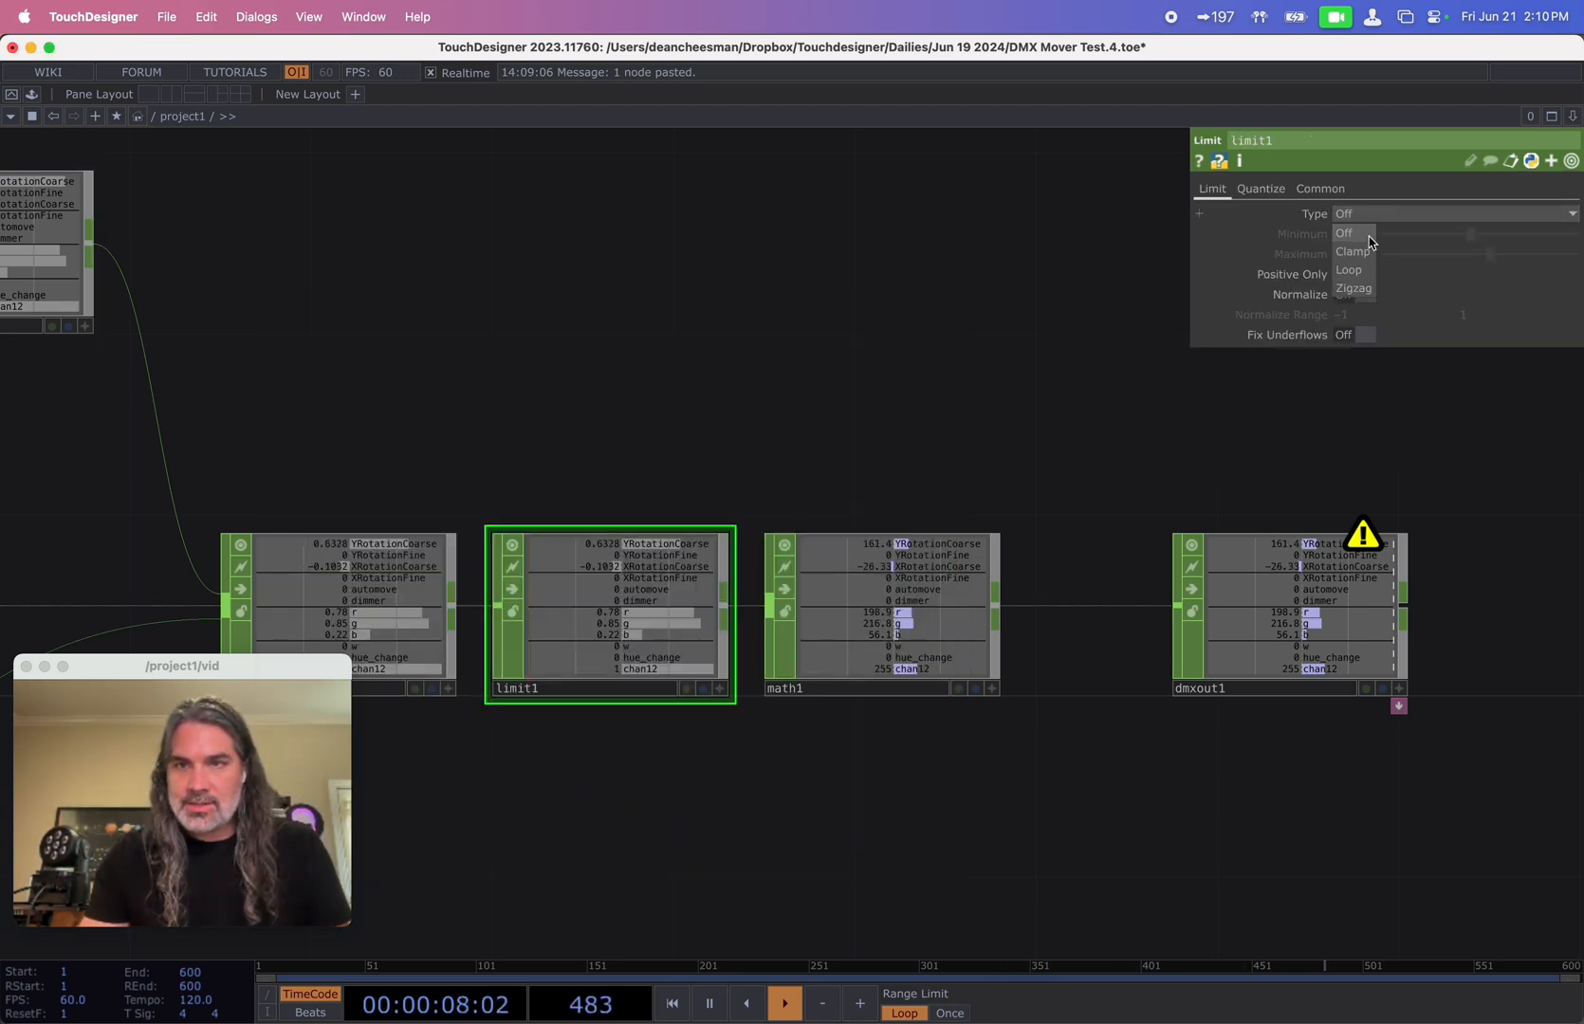
left_click(1354, 235)
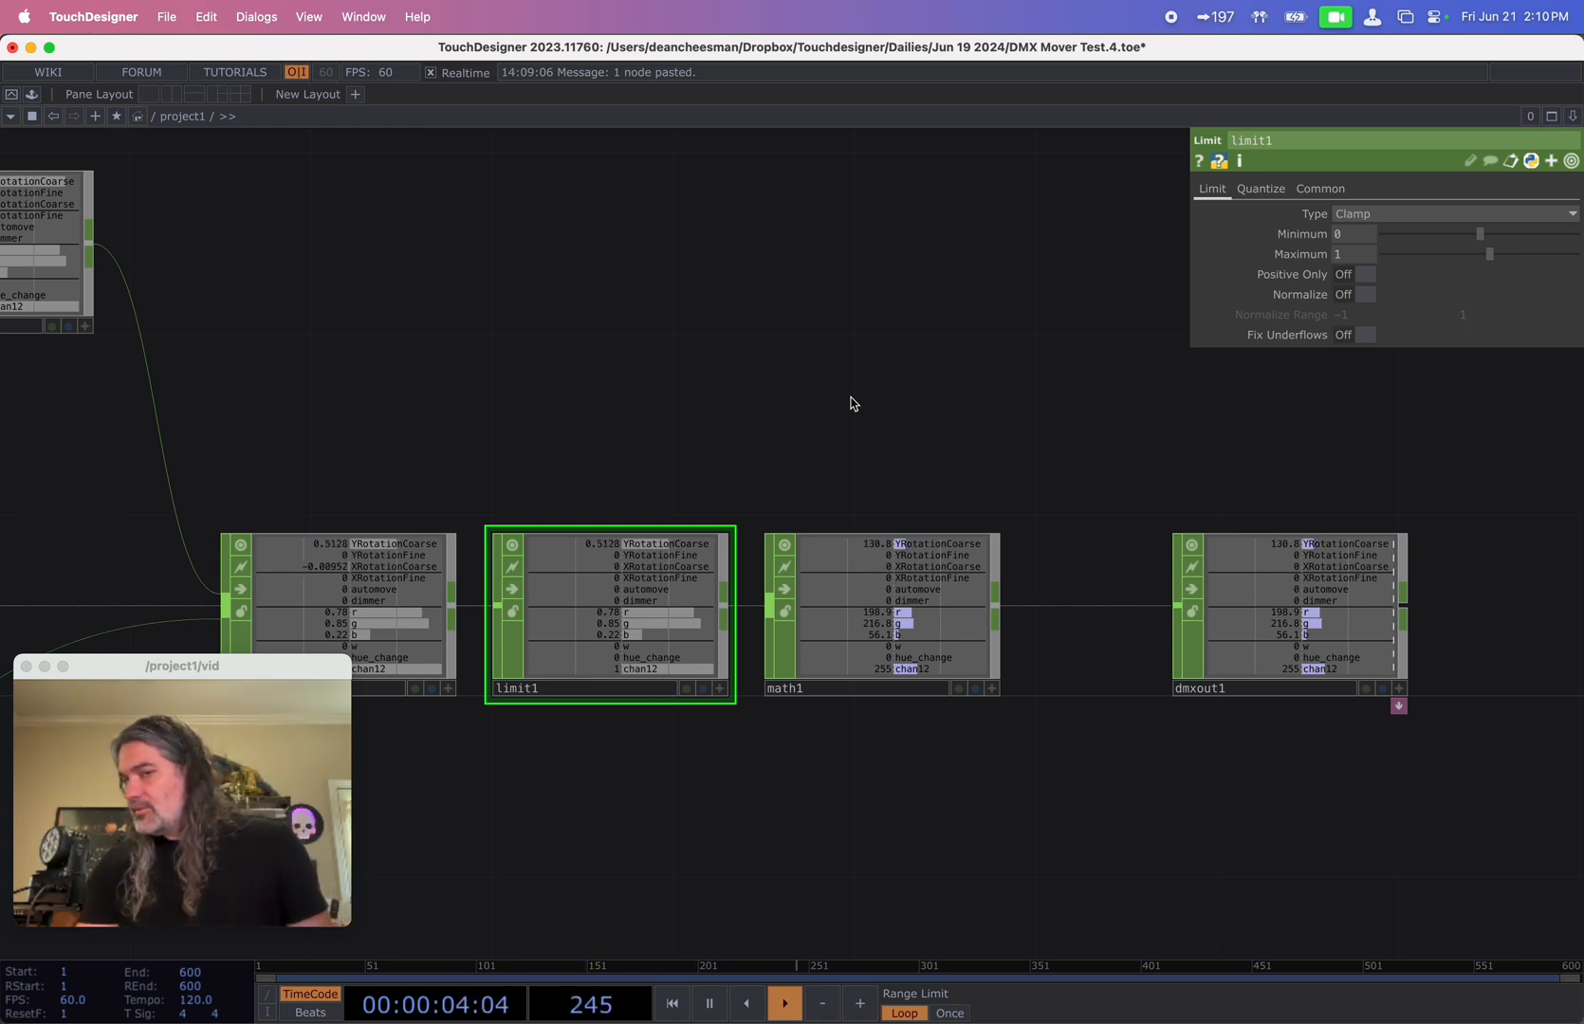
left_click_drag(868, 416, 915, 397)
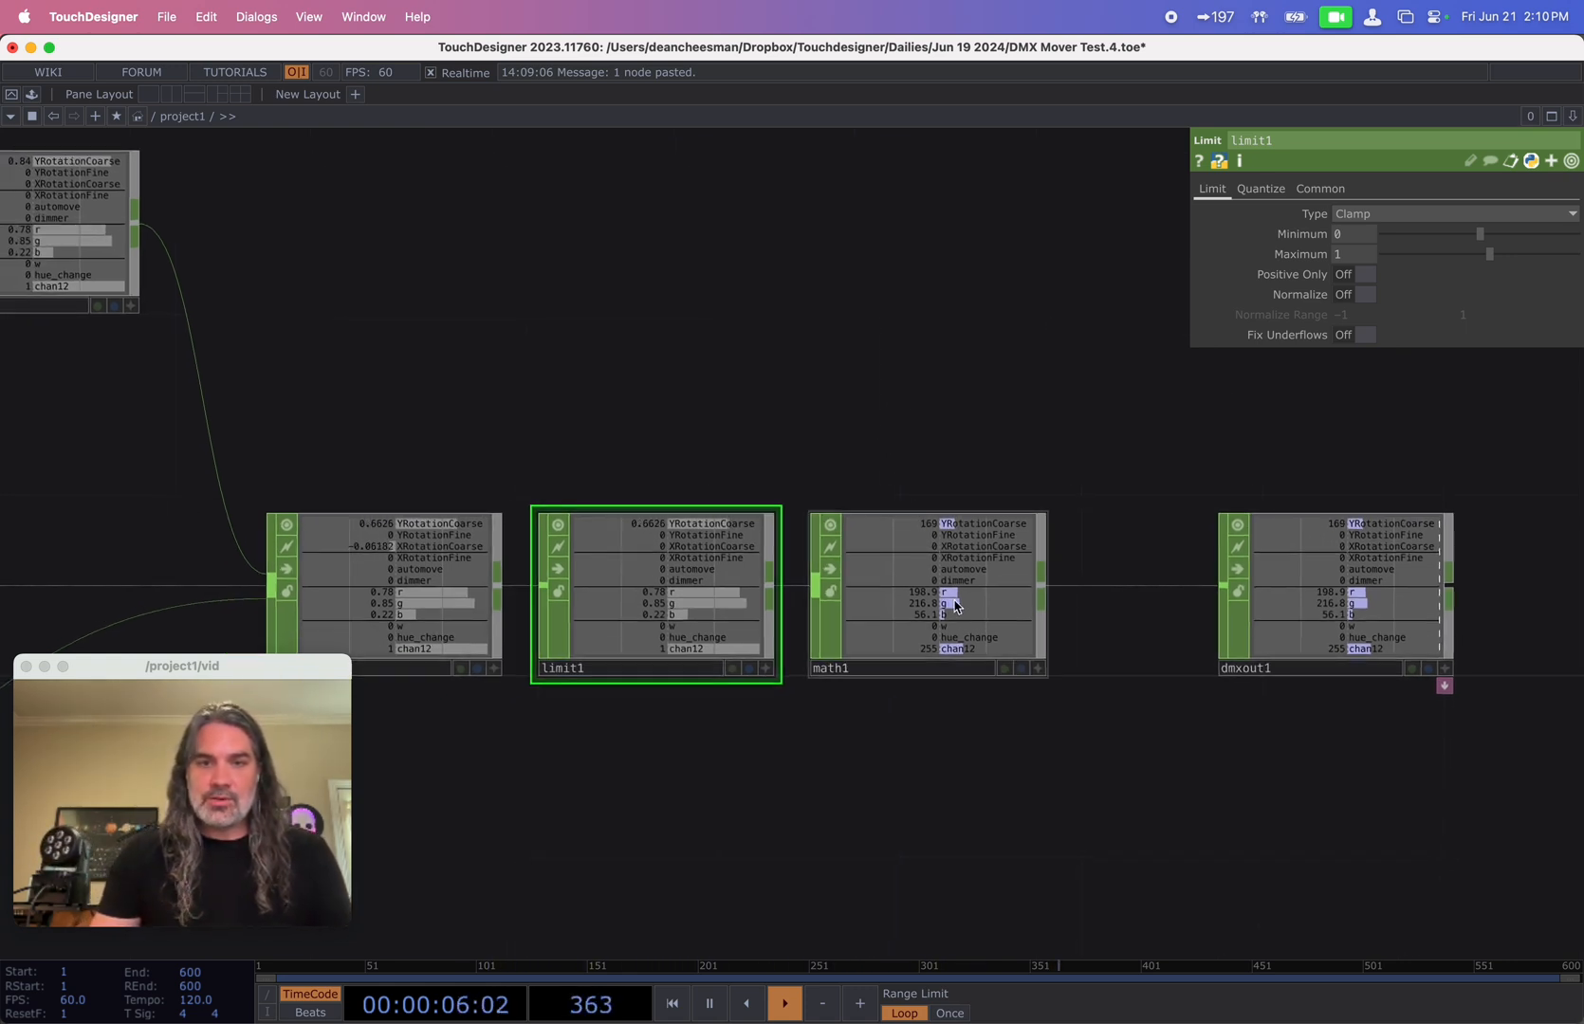
- Examine the face blendshape channel names and live values in select1
left_click_drag(983, 757, 1247, 753)
scroll(1039, 764, "down", 4)
left_click_drag(1085, 718, 1319, 562)
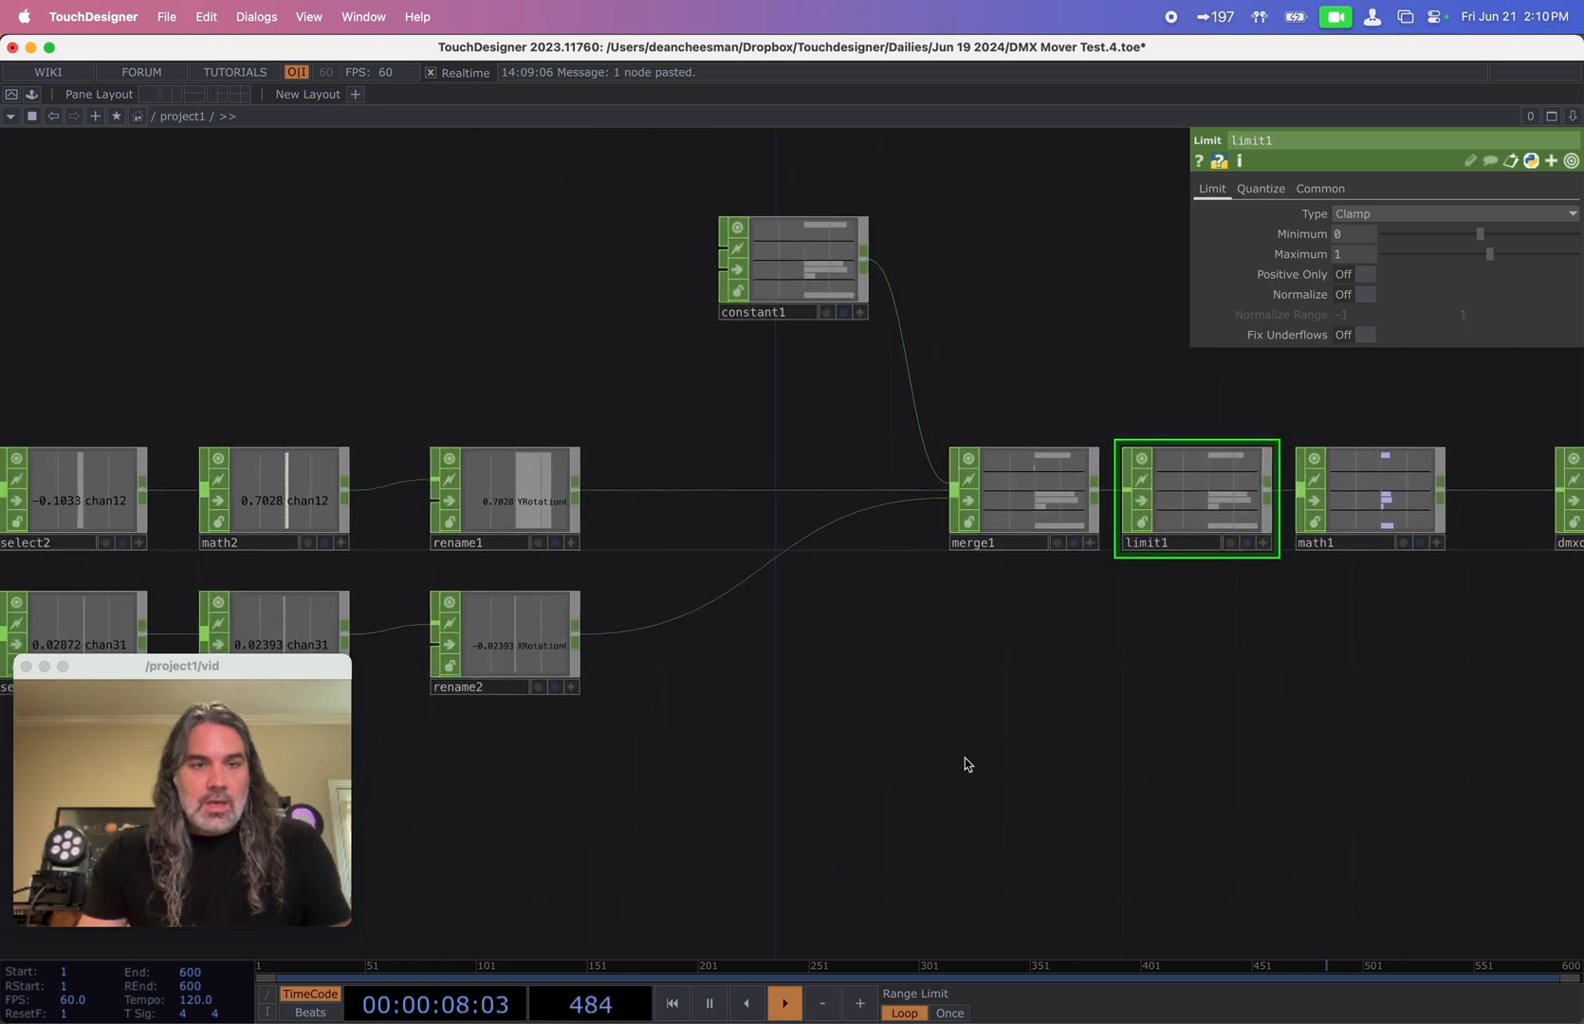
left_click_drag(965, 763, 1247, 536)
left_click_drag(1025, 619, 1340, 610)
left_click_drag(654, 688, 877, 669)
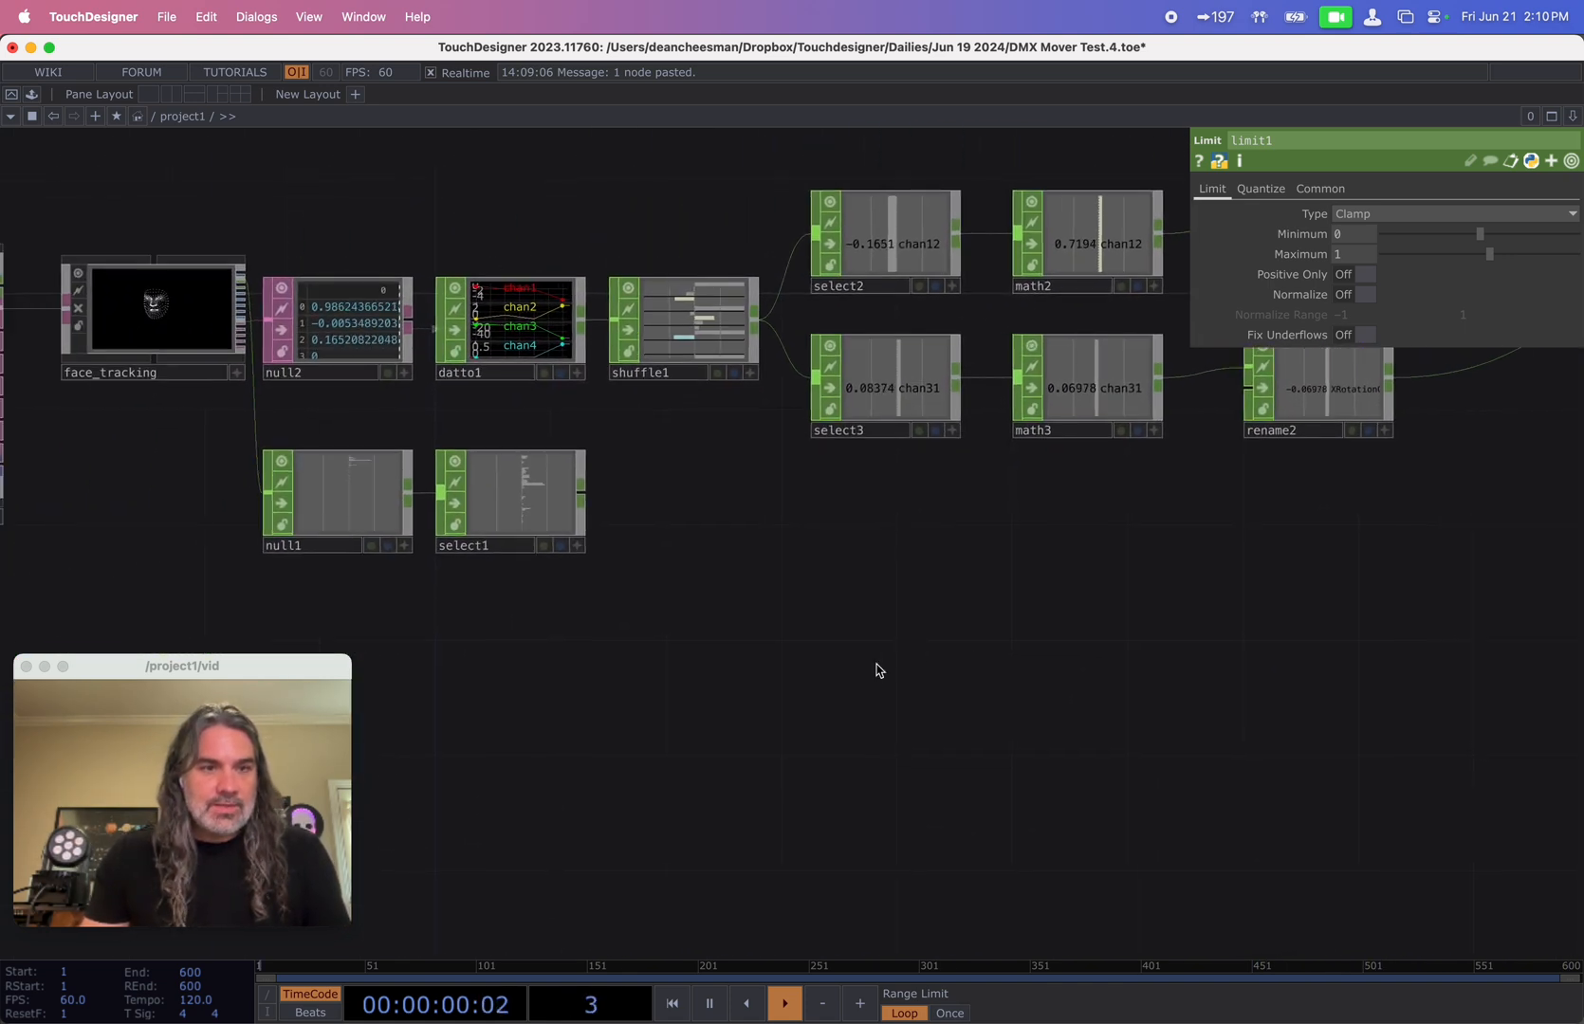
scroll(369, 587, "up", 8)
scroll(425, 535, "down", 4)
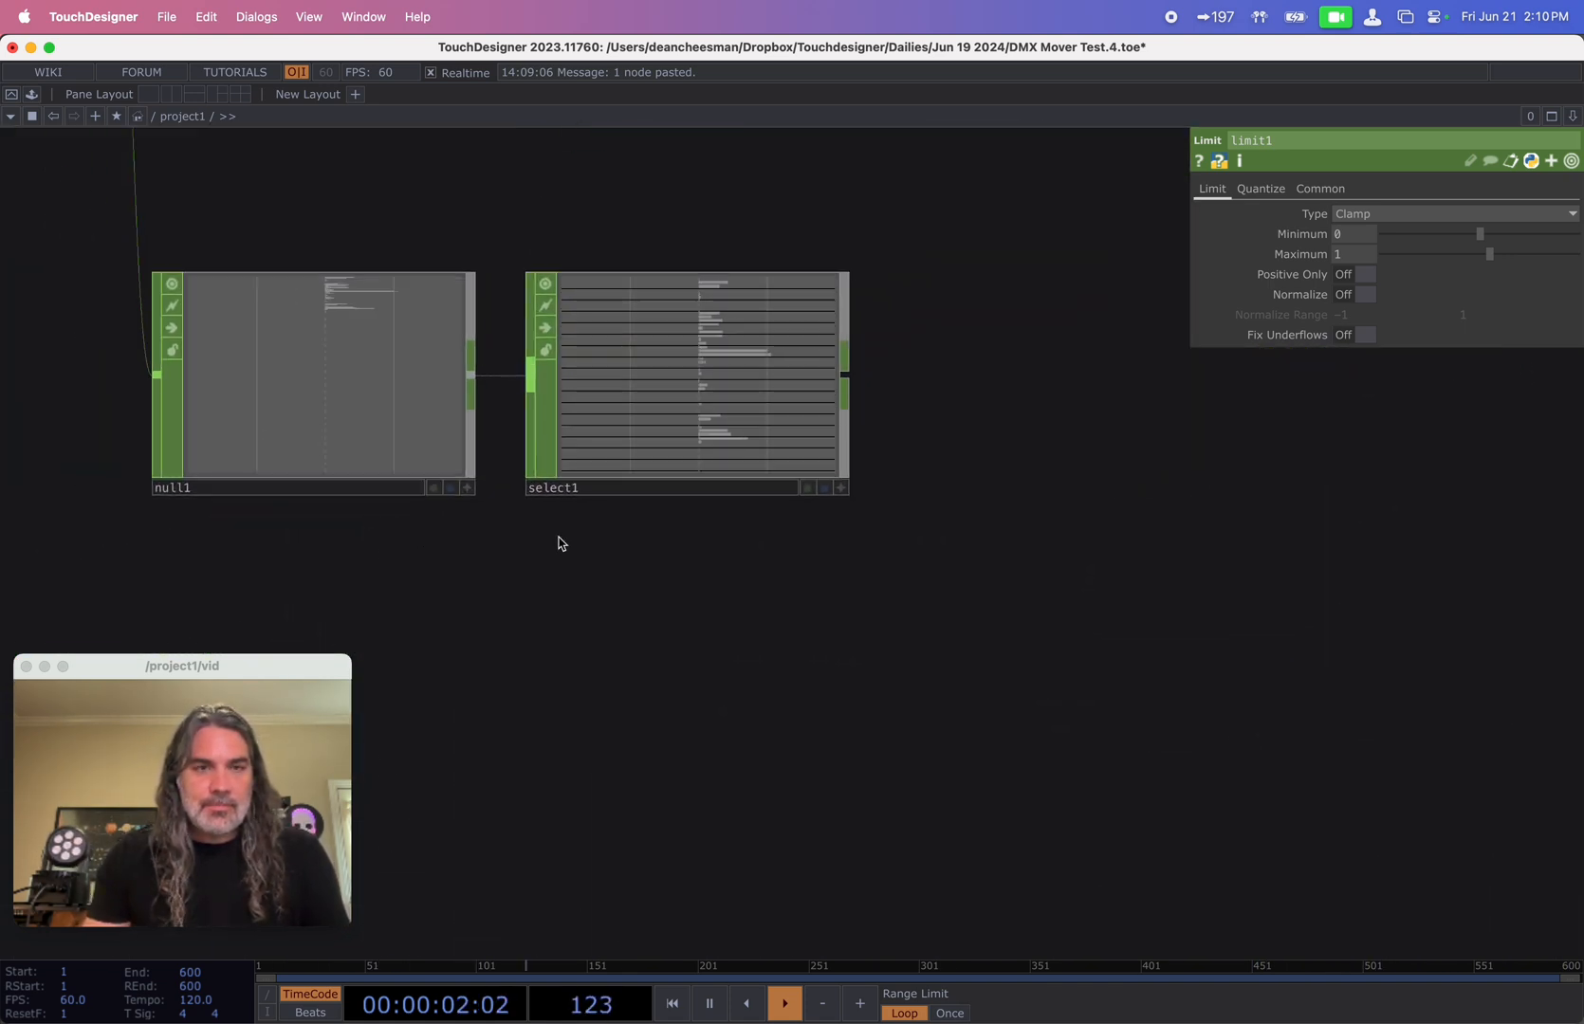
left_click_drag(557, 516, 574, 596)
scroll(573, 597, "up", 3)
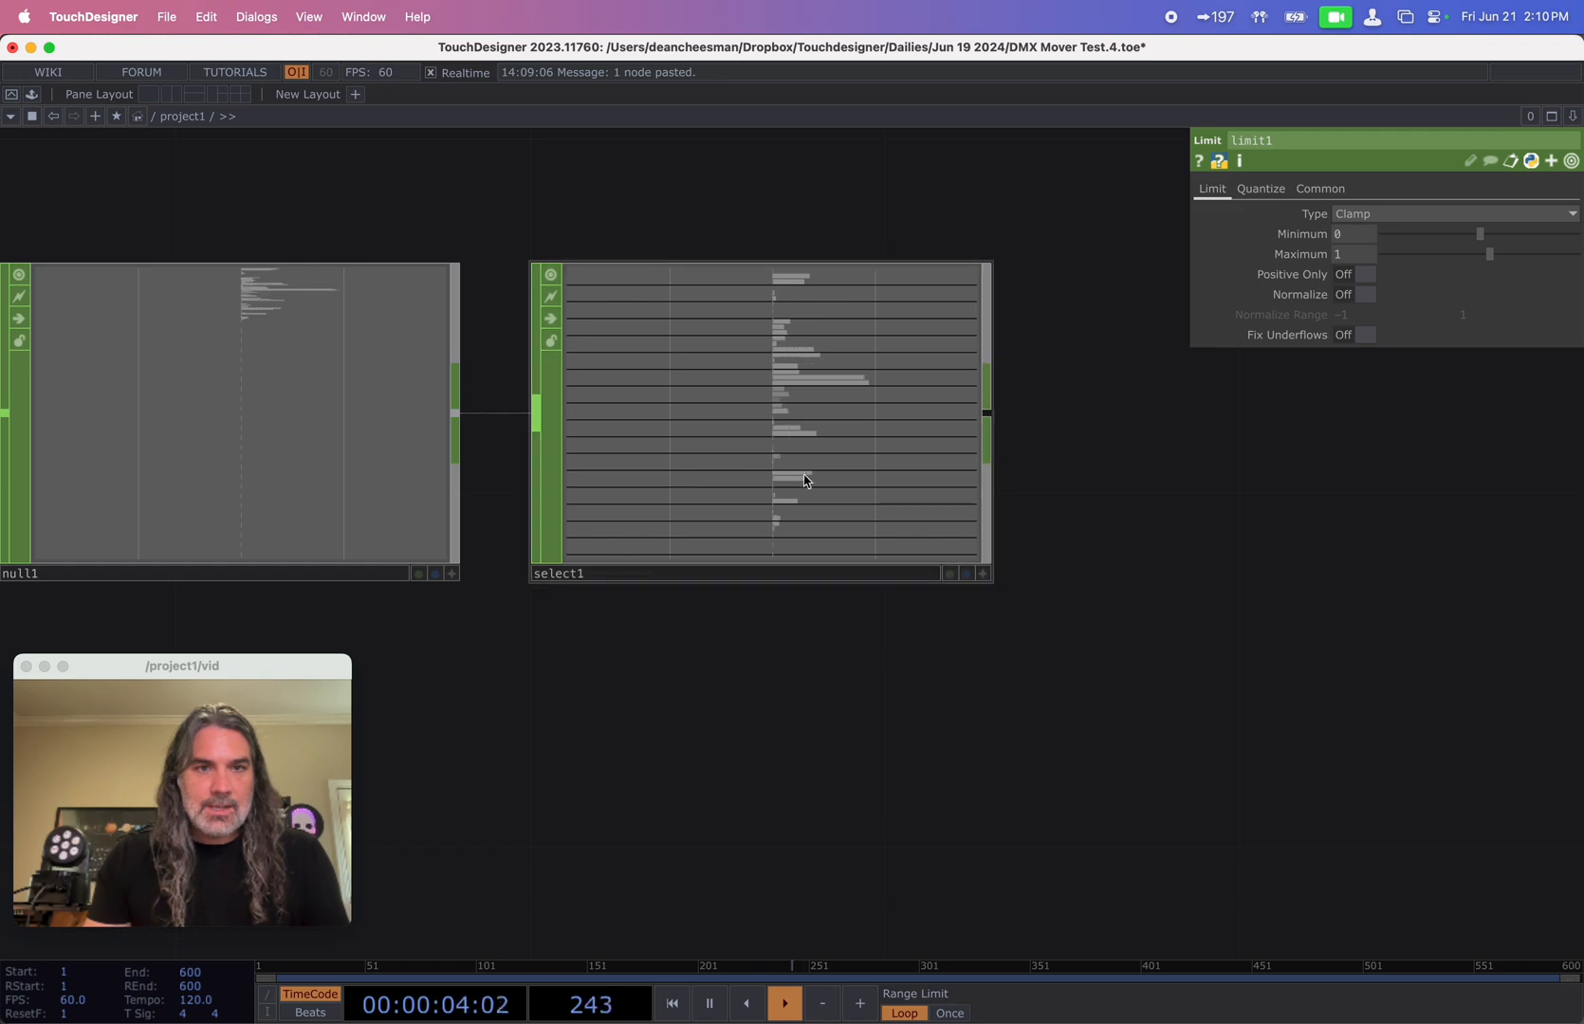
scroll(832, 428, "up", 6)
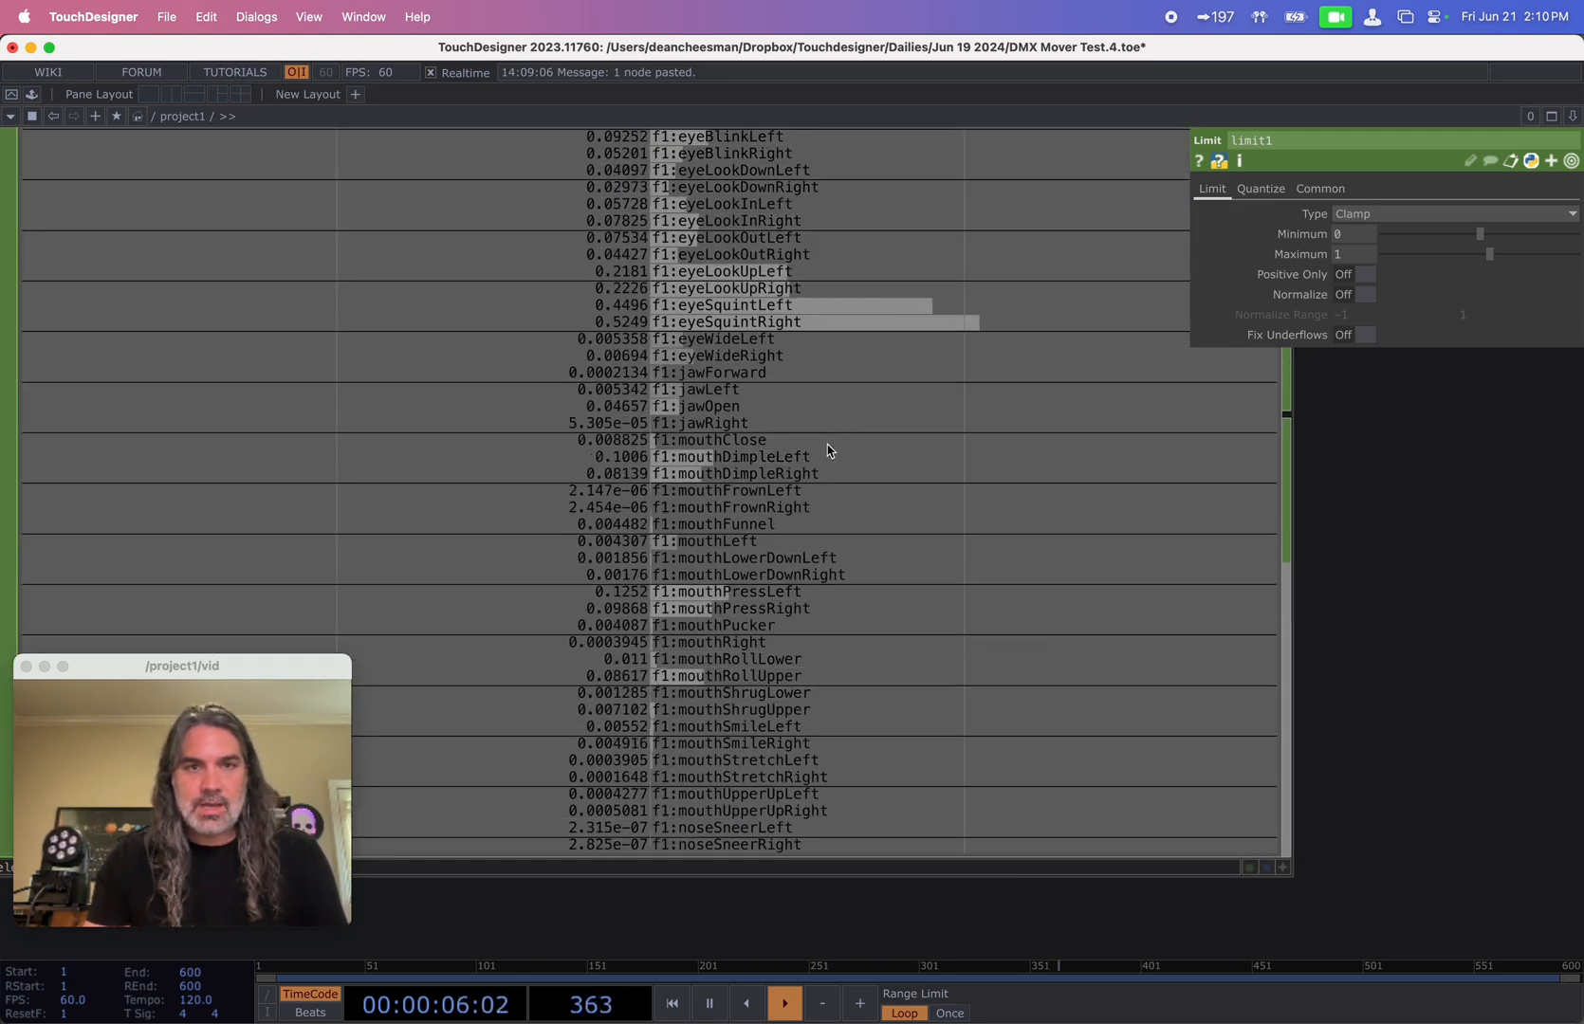
scroll(830, 438, "down", 1)
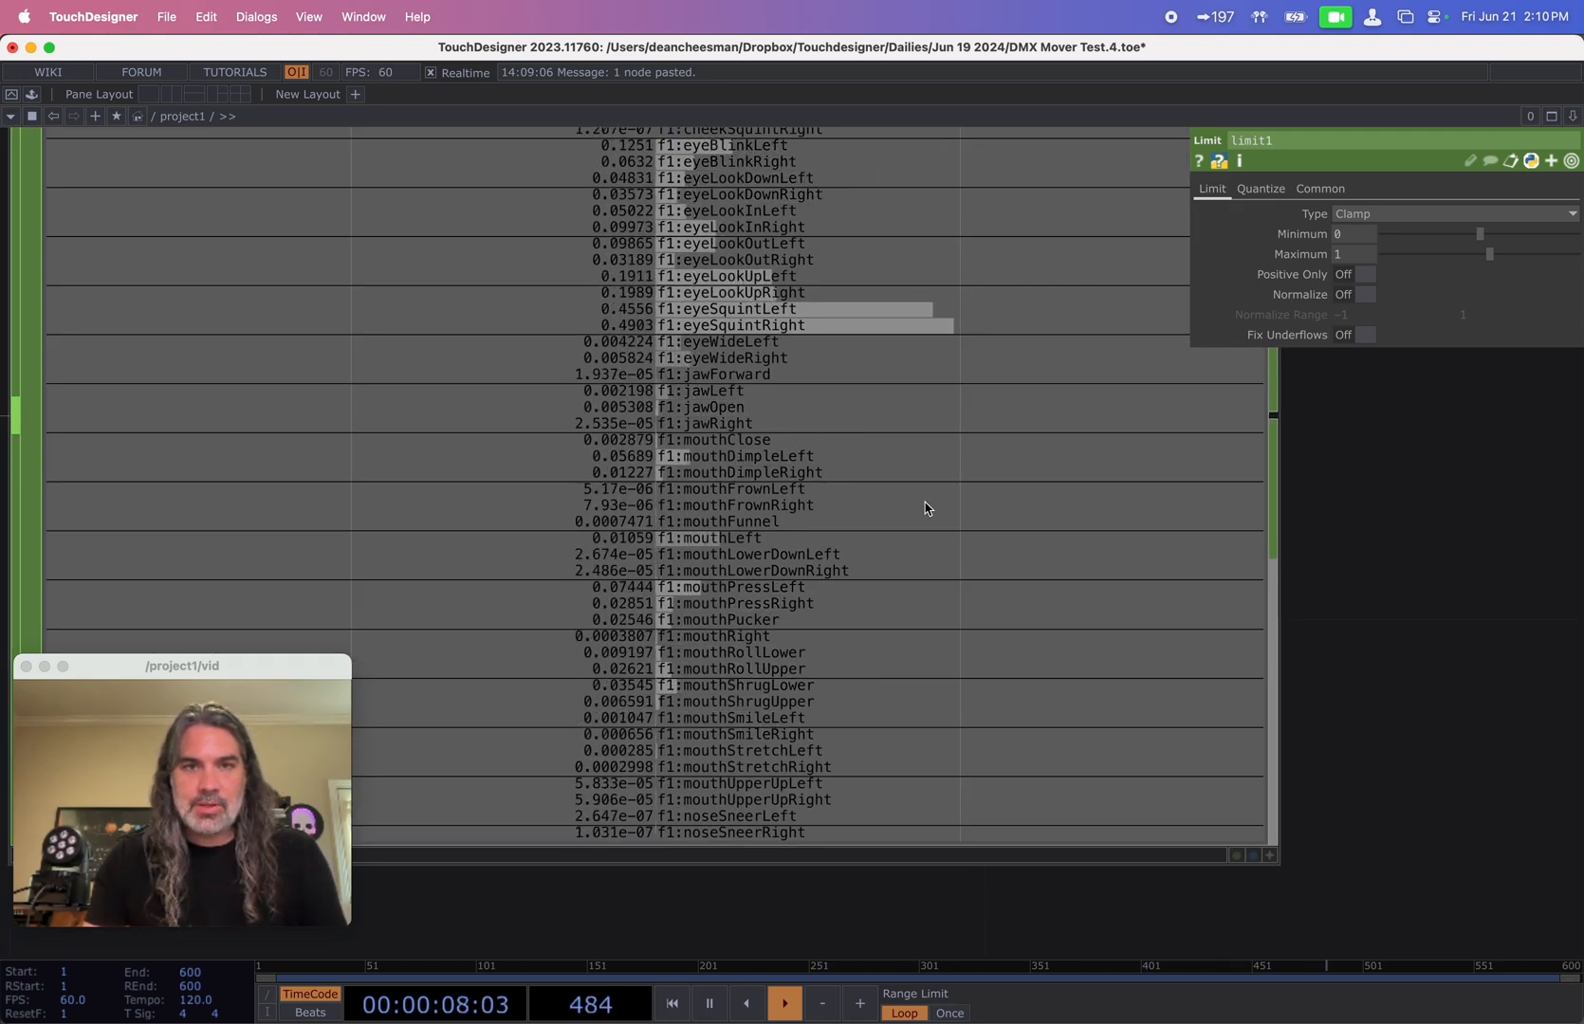
scroll(1224, 648, "down", 6)
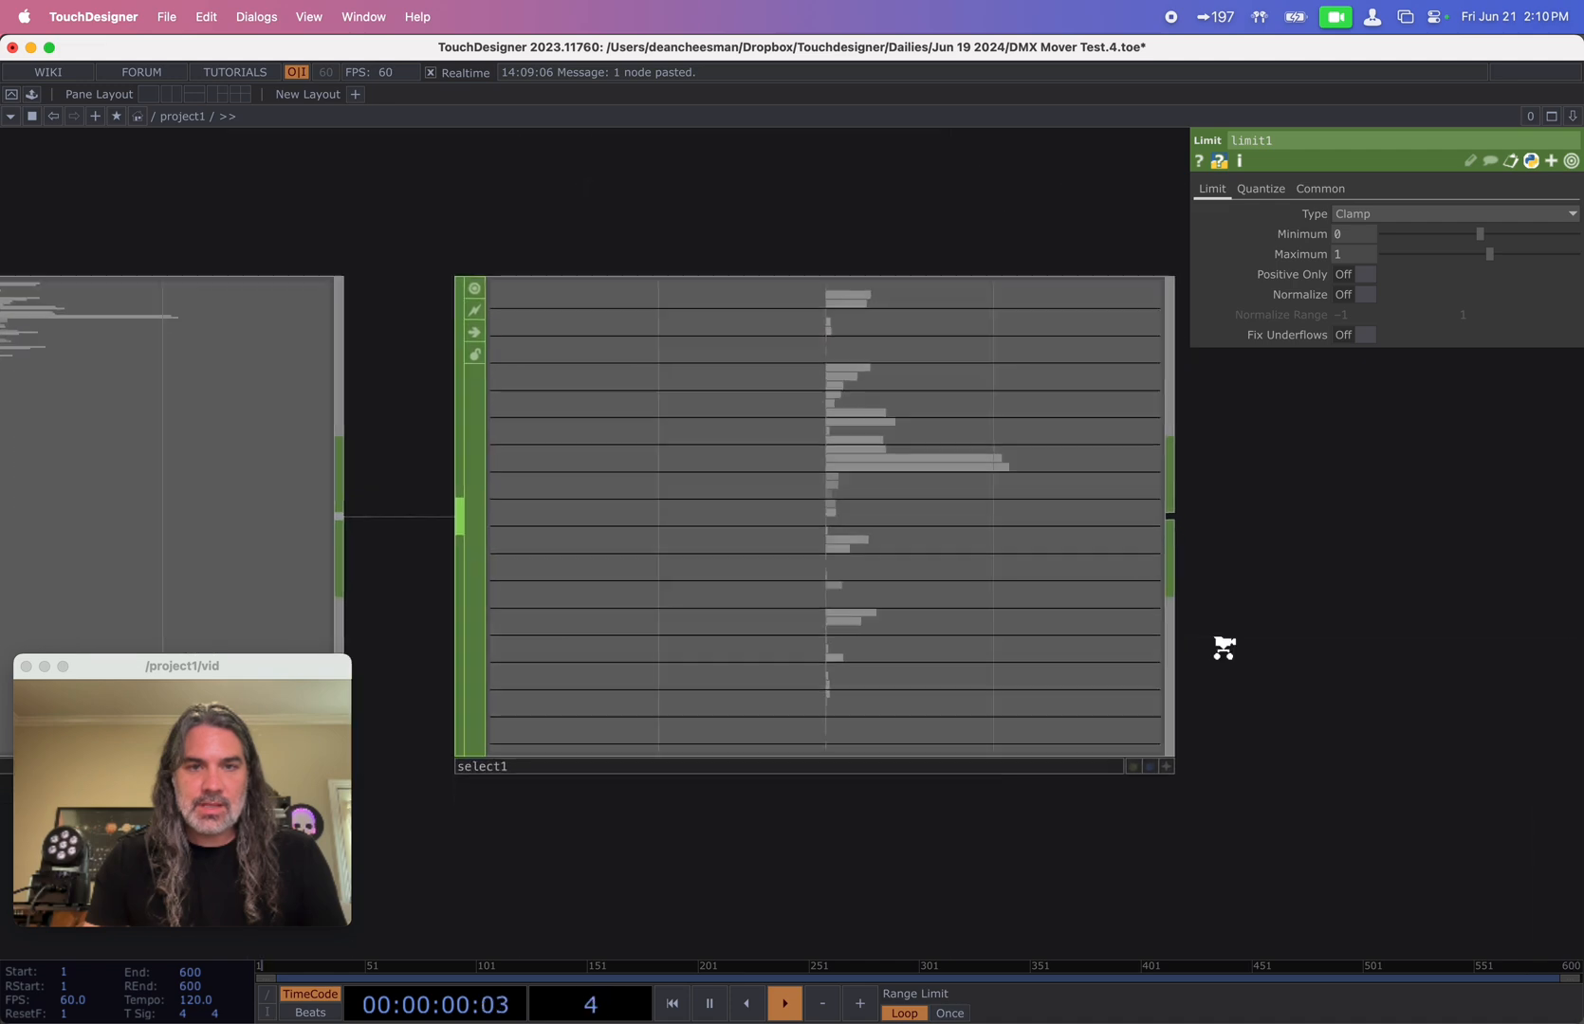
scroll(1224, 649, "up", 3)
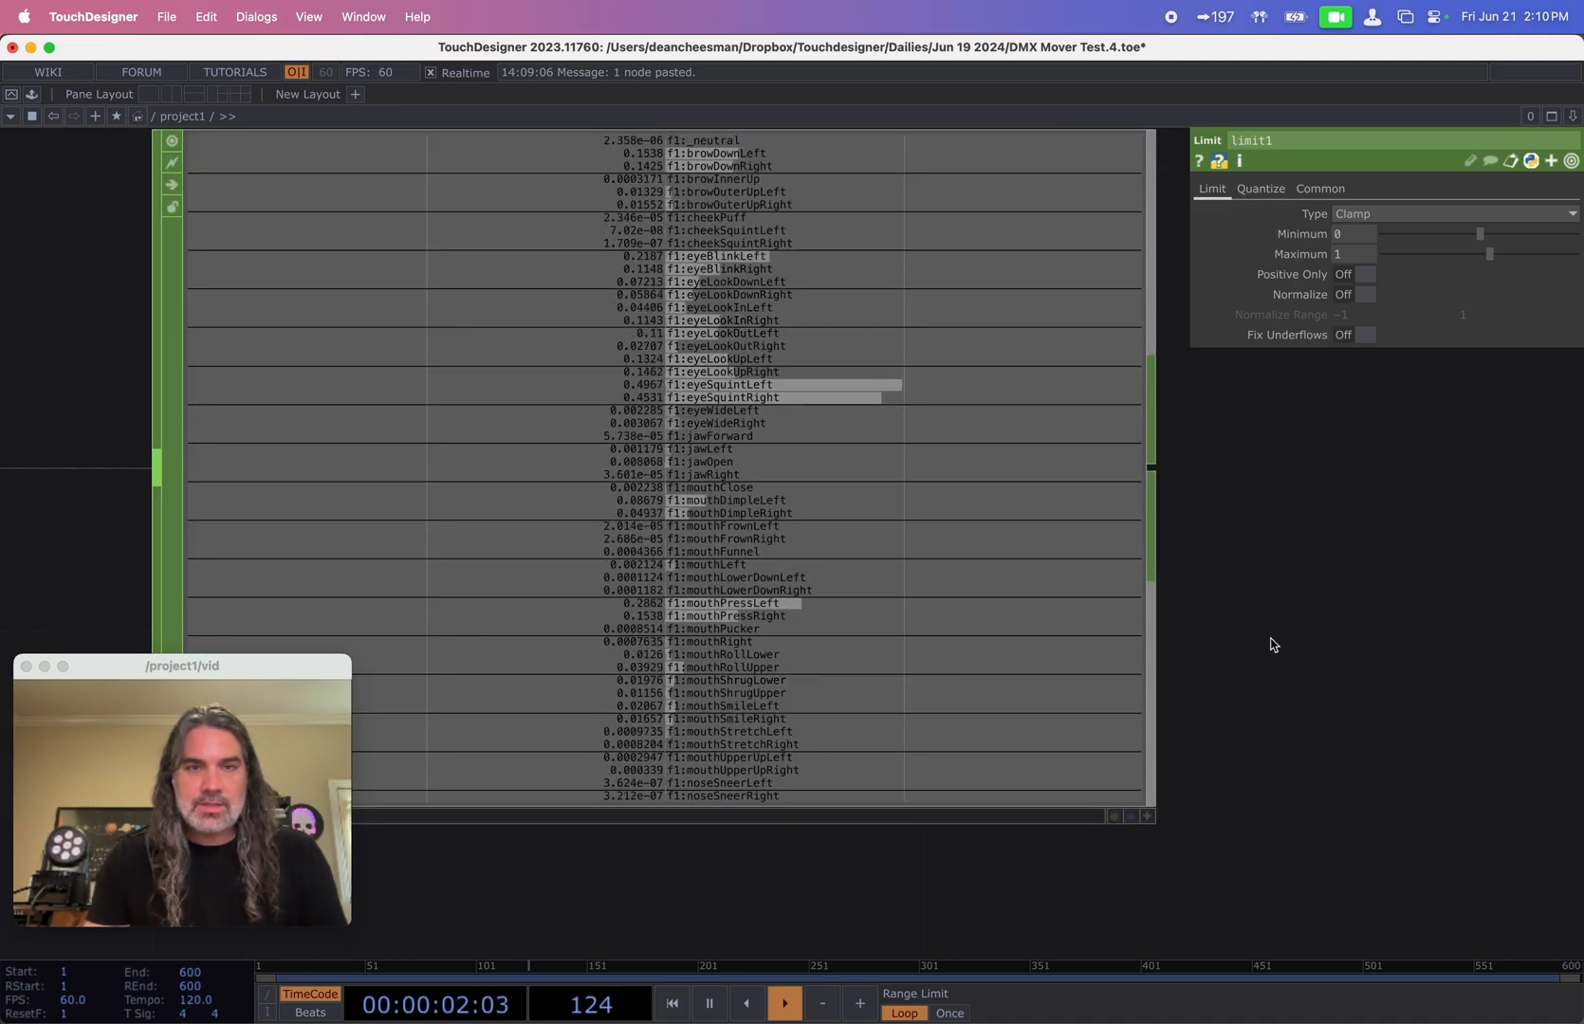
left_click_drag(1180, 660, 857, 735)
left_click_drag(1136, 561, 1392, 573)
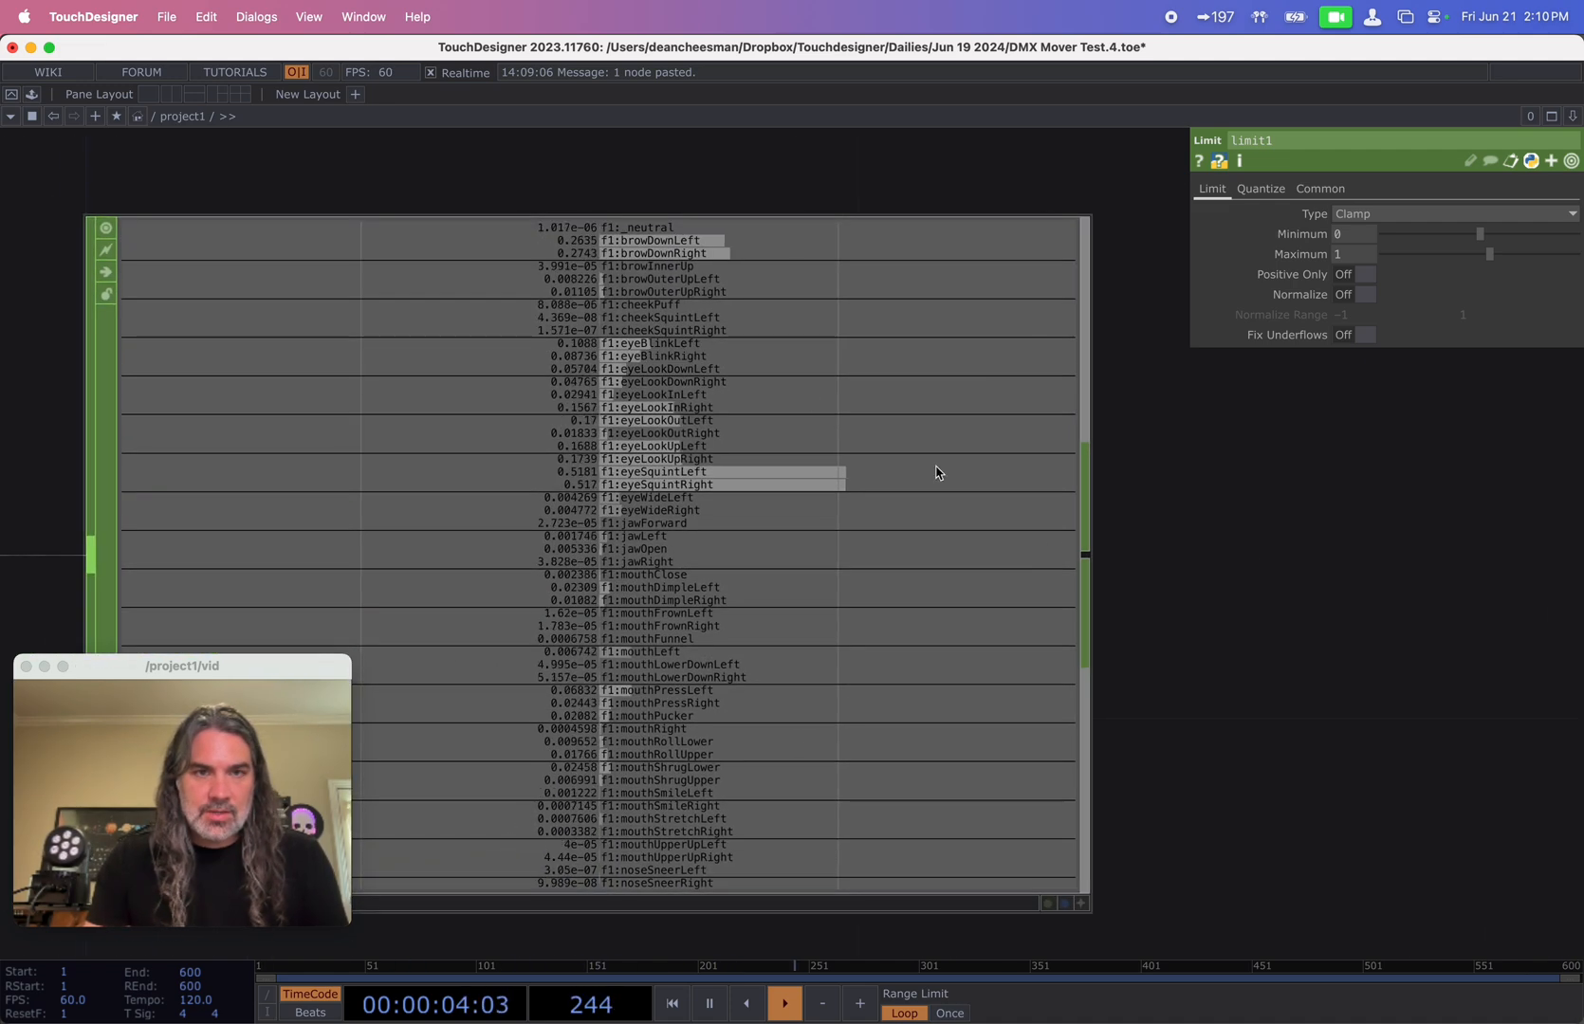
- Add a Select CHOP connected to the output of select1
left_click_drag(1065, 546, 1005, 550)
type("se")
left_click(1174, 564)
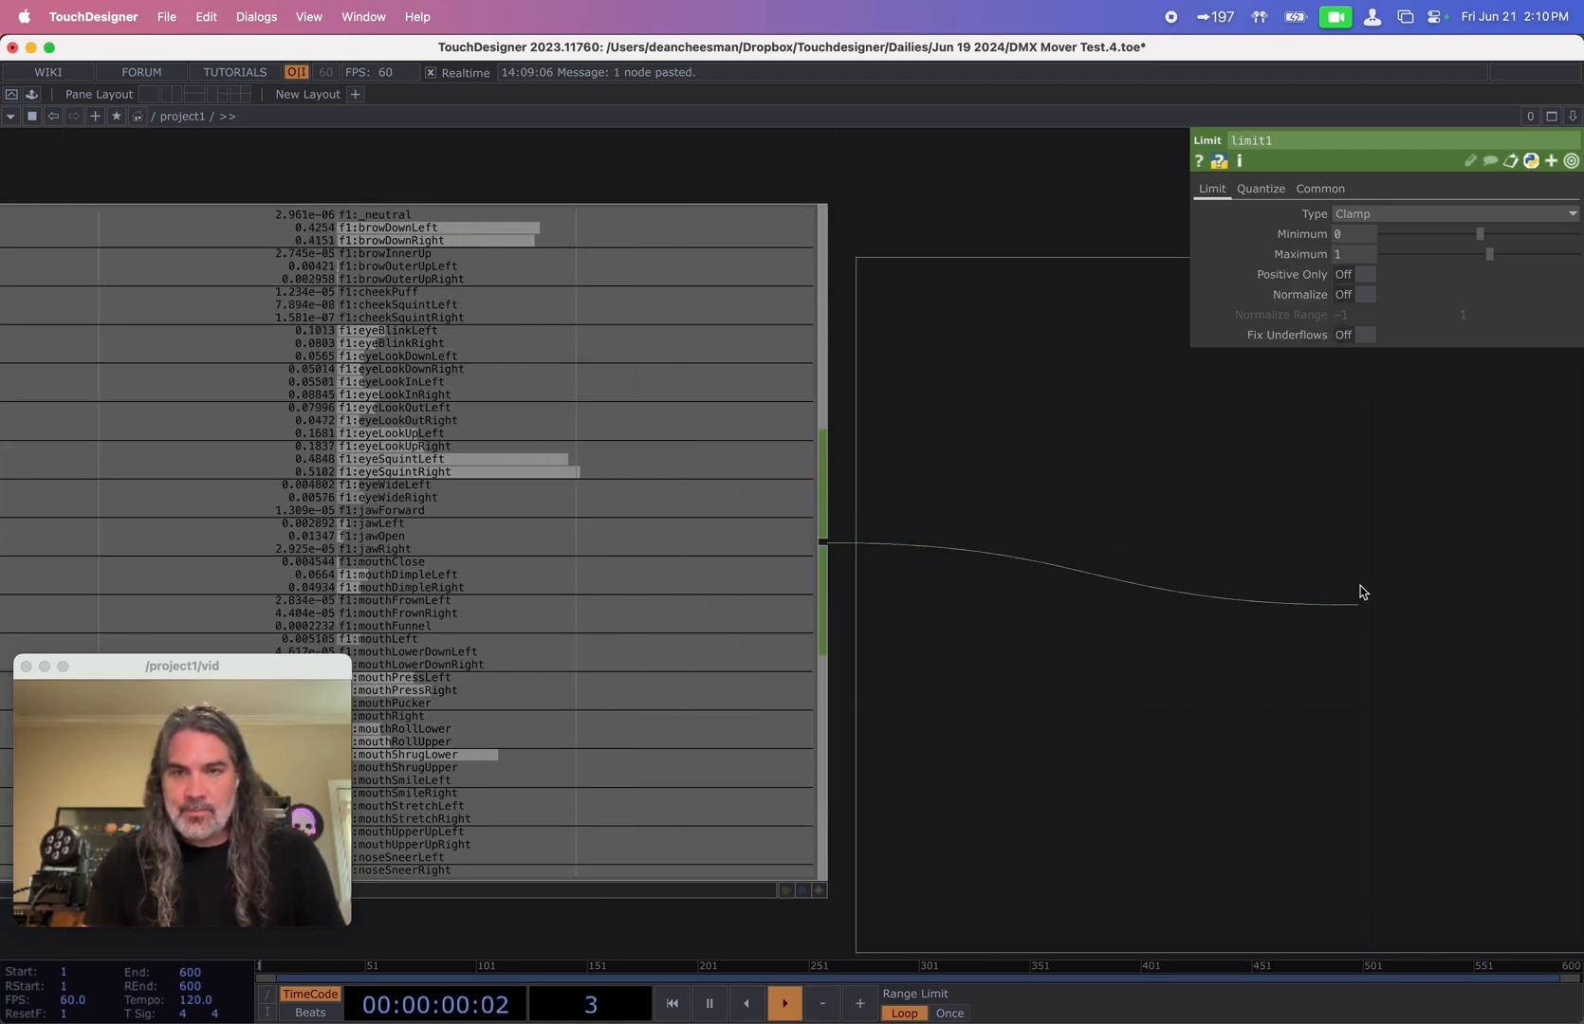
left_click(1319, 560)
- Set select4's Channel Names to *Blink* to keep only the eye blink channels
scroll(1266, 694, "down", 10)
left_click_drag(1156, 773, 934, 785)
scroll(1014, 729, "up", 5)
scroll(1013, 728, "up", 4)
left_click_drag(1021, 619, 1060, 619)
left_click_drag(997, 726, 615, 740)
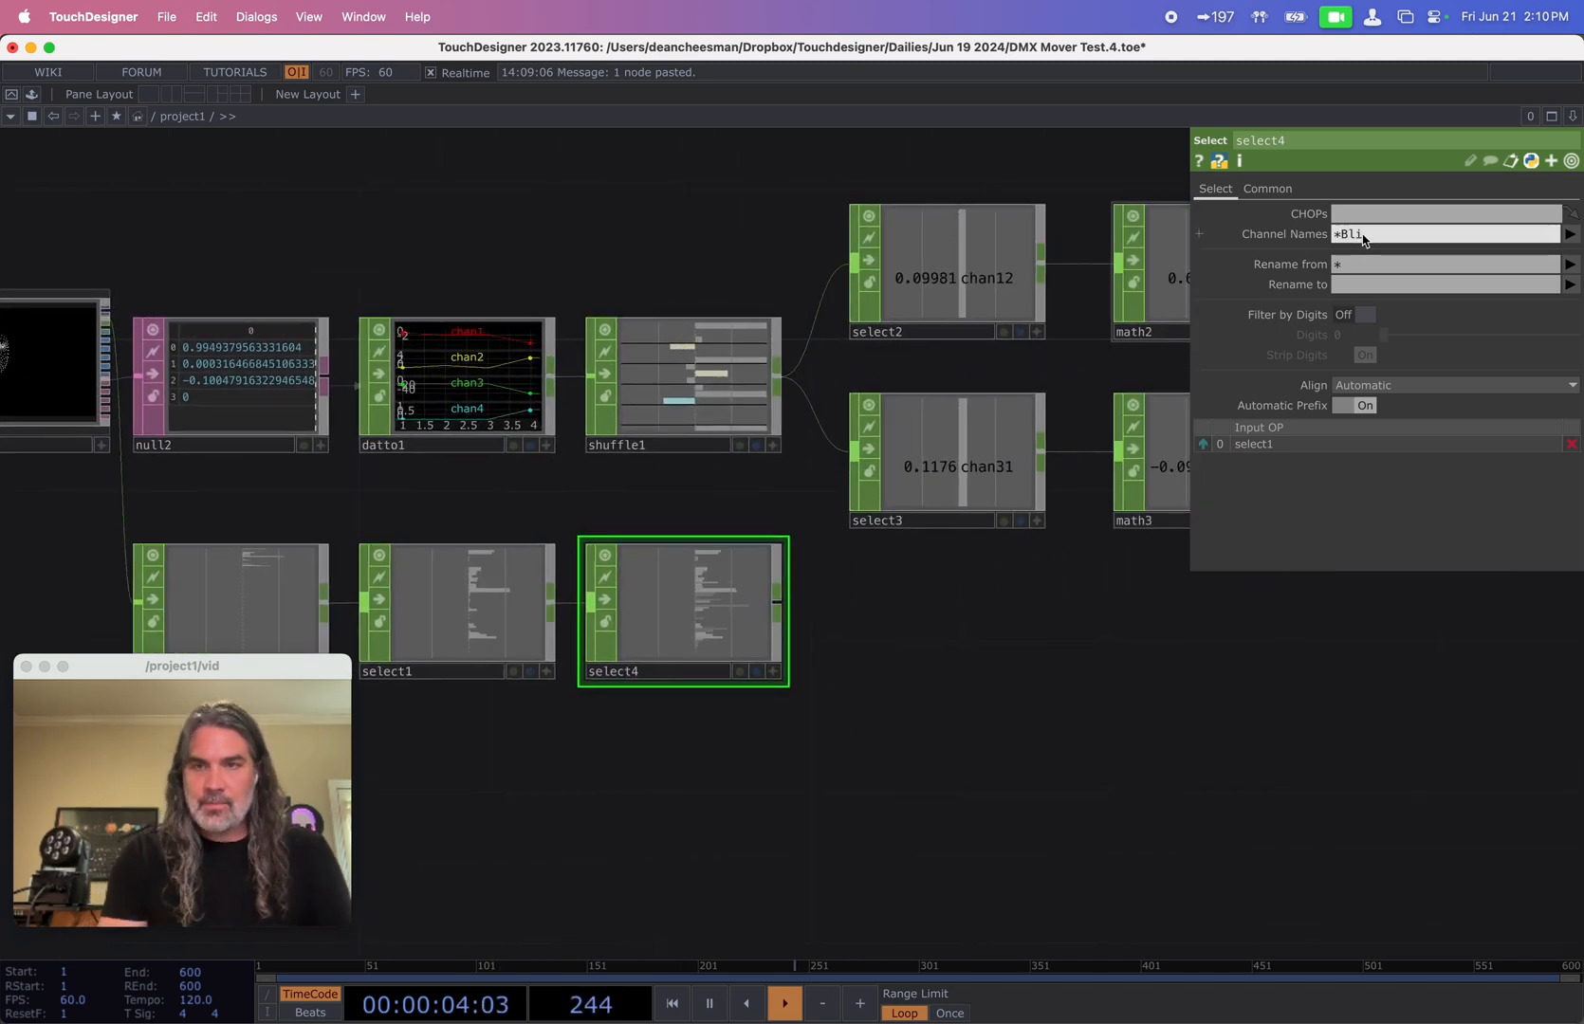
key("Return")
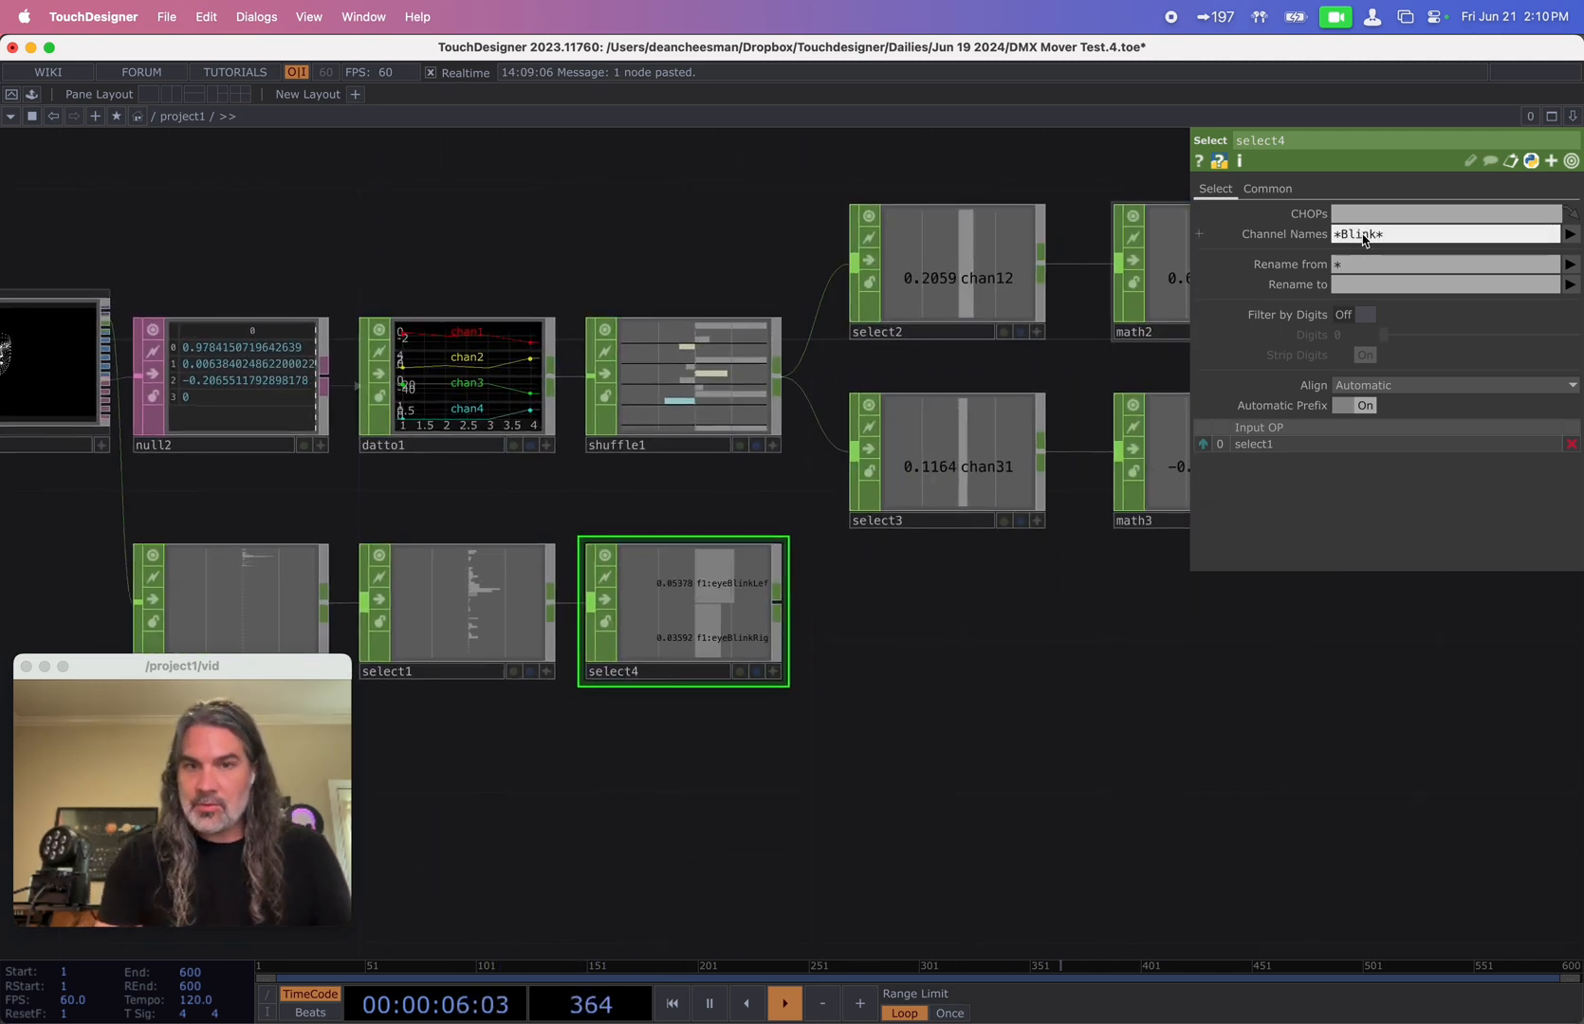
- Move null1, select1 and select4 together farther below the face rotation chain
scroll(927, 565, "up", 1)
left_click_drag(853, 730, 882, 639)
scroll(882, 638, "down", 1)
right_click_drag(803, 715, 263, 523)
left_click_drag(259, 527, 256, 749)
left_click_drag(332, 498, 319, 272)
- Add a Math CHOP connected to the output of select4
left_click_drag(732, 685, 579, 579)
scroll(564, 517, "up", 3)
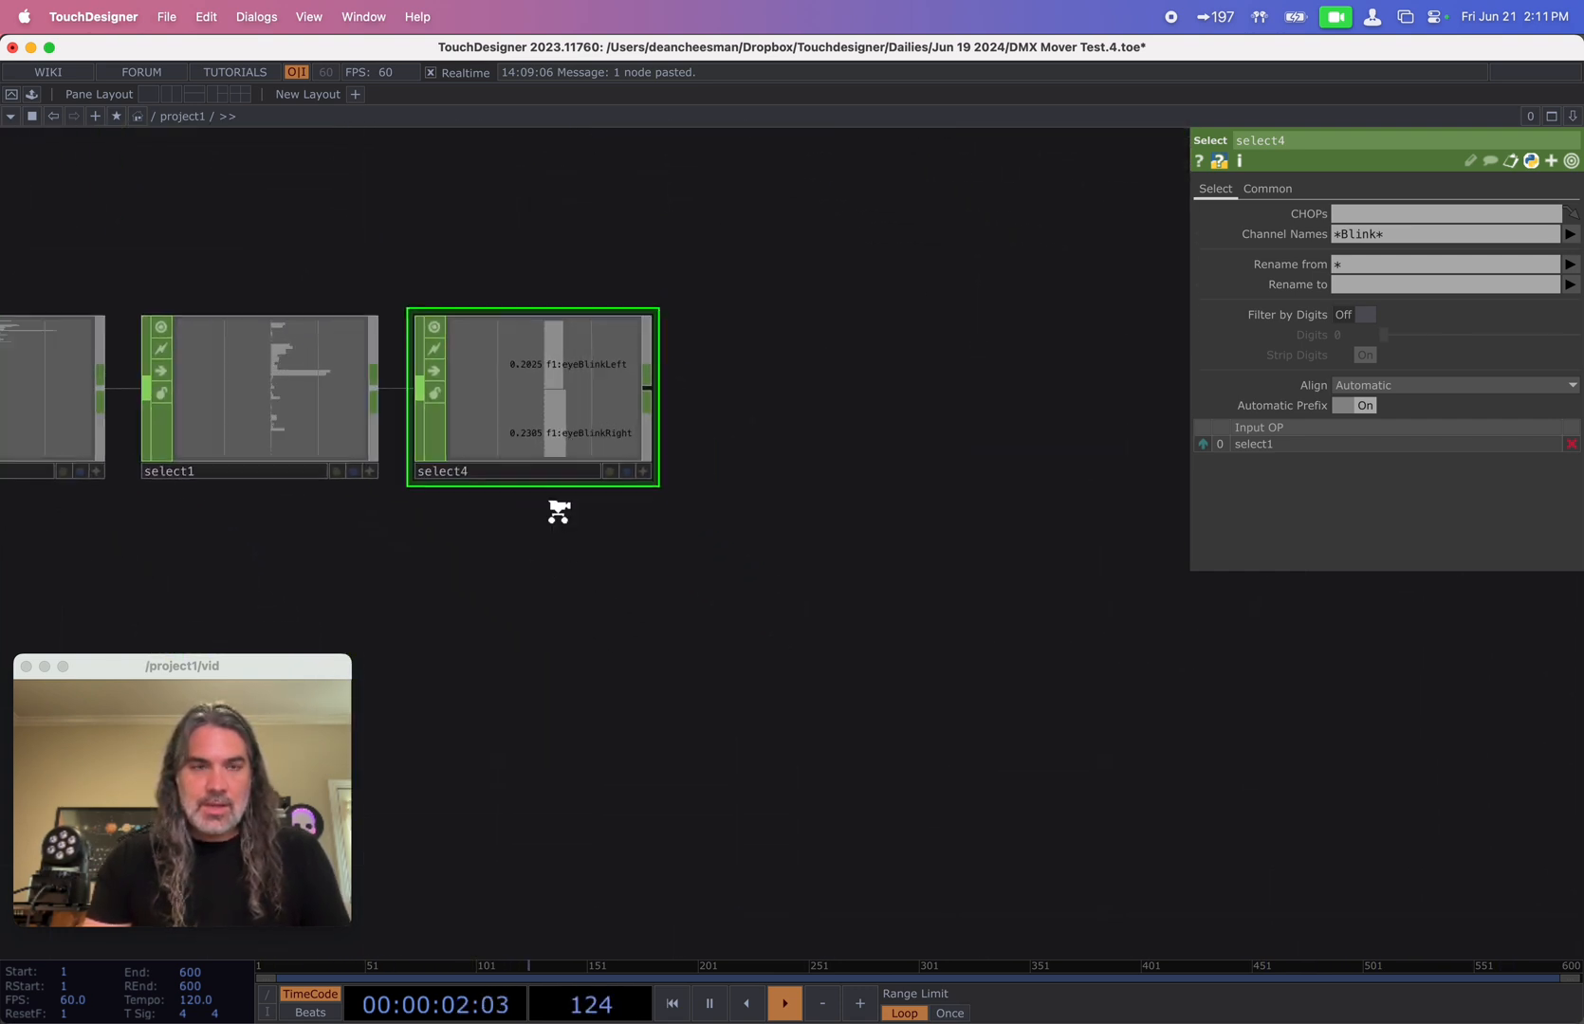
left_click_drag(599, 512, 570, 598)
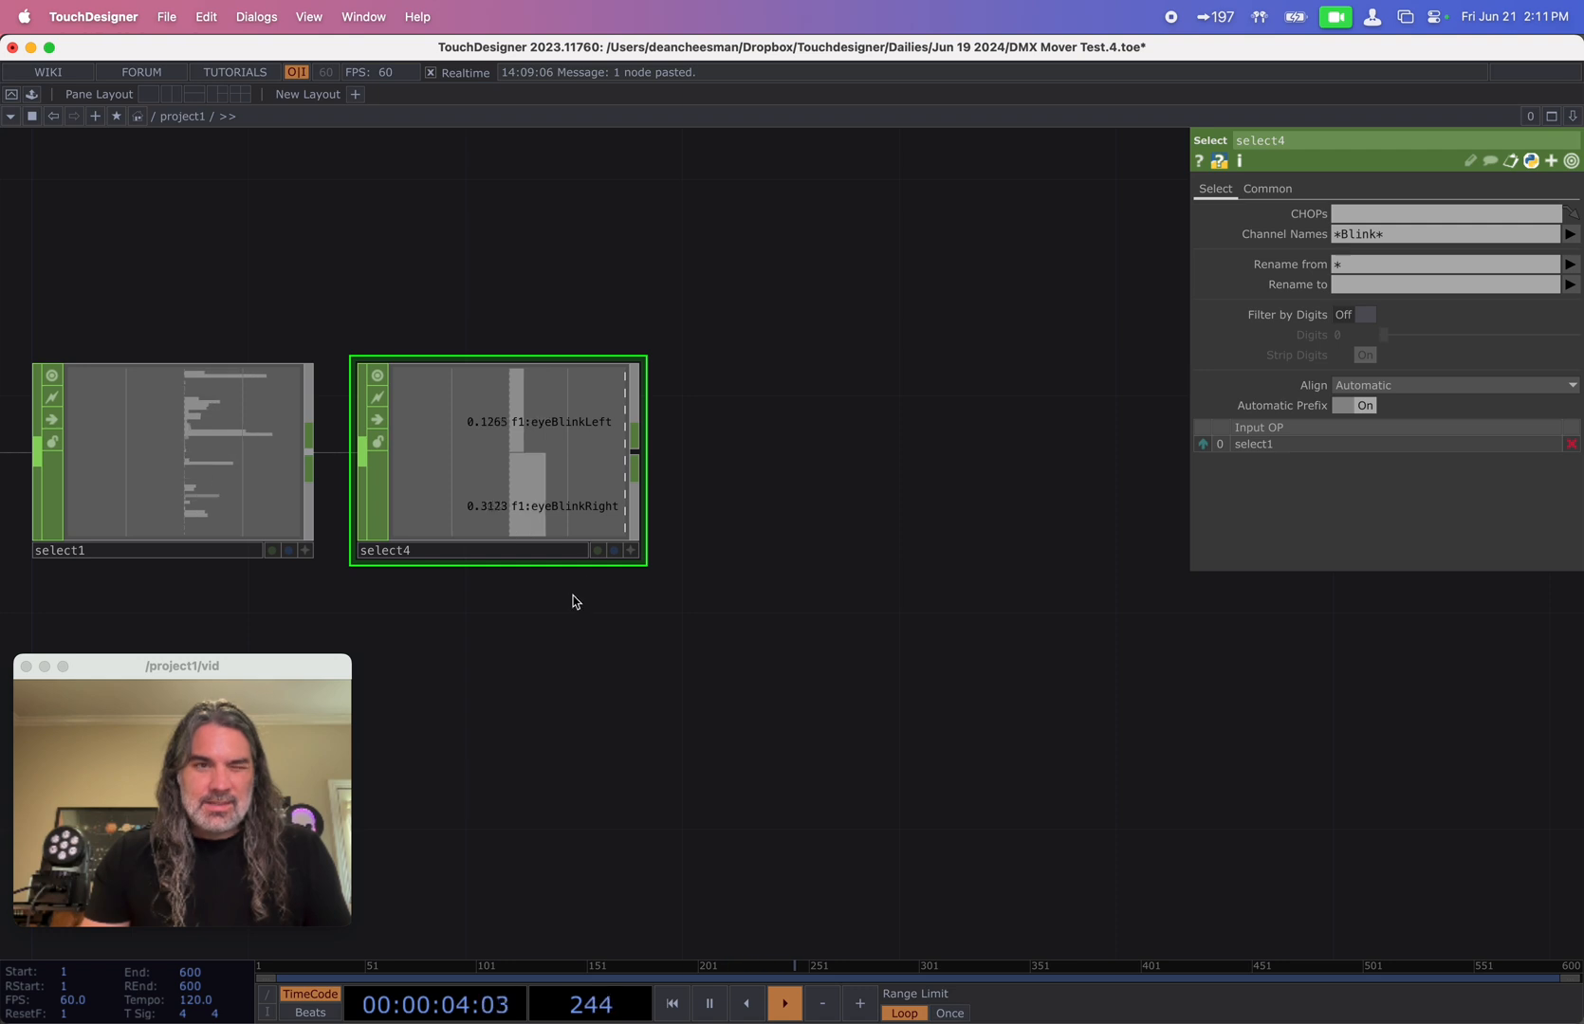
left_click(634, 451)
left_click(769, 448)
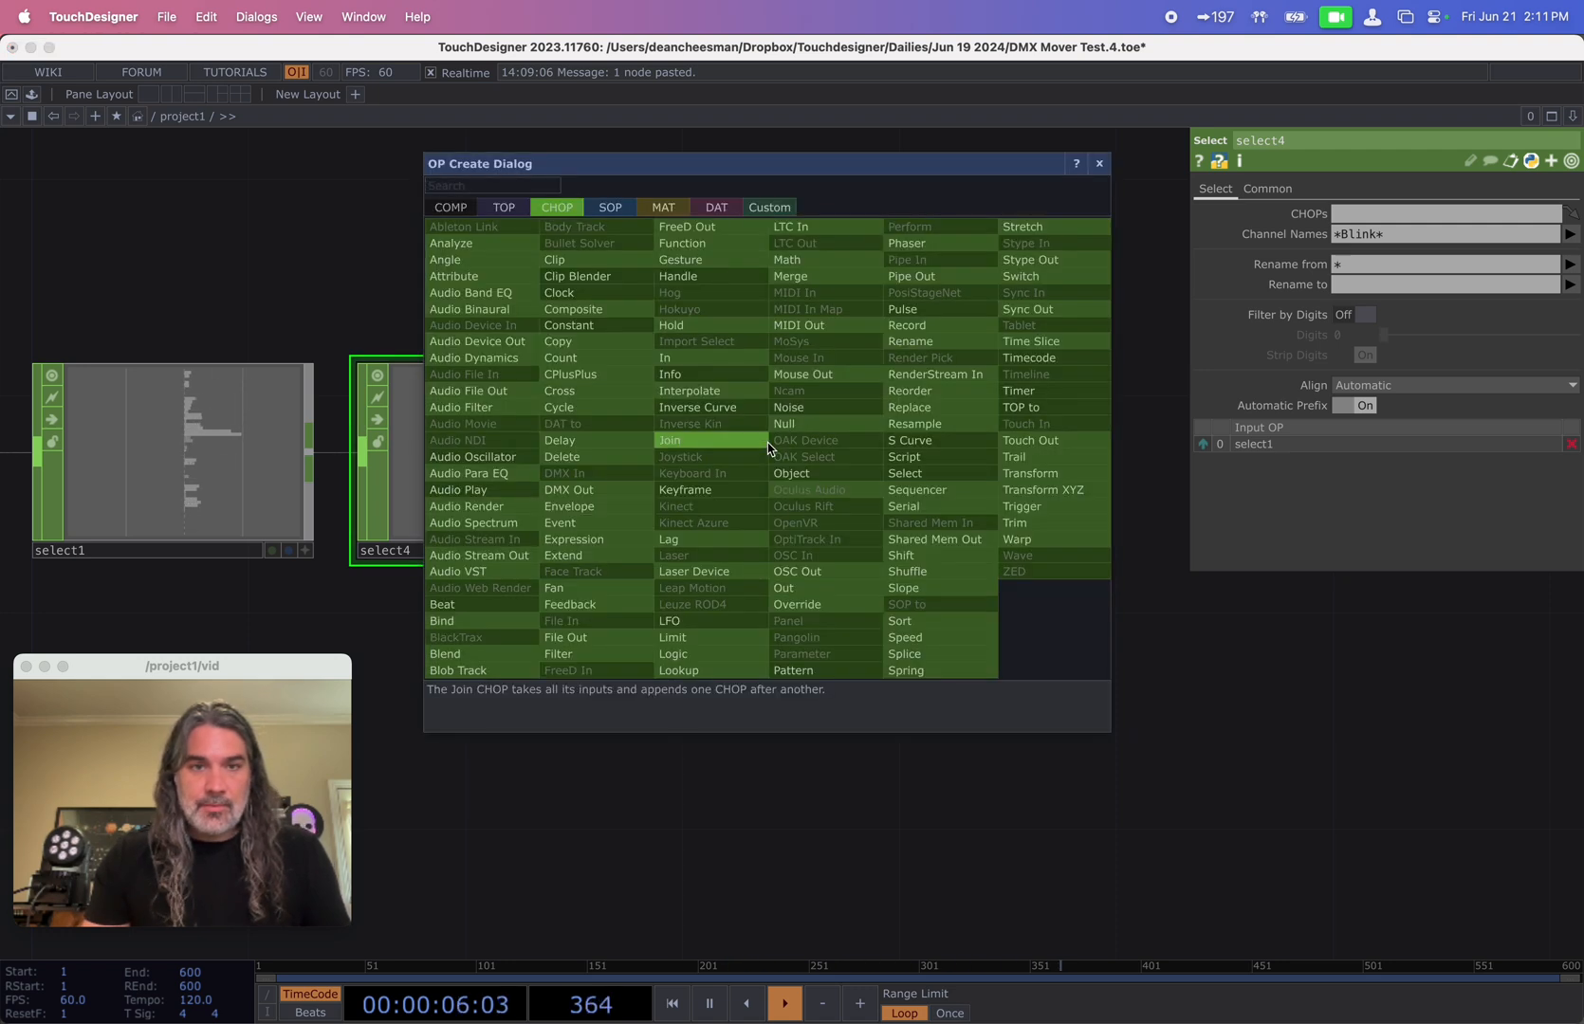
left_click(791, 259)
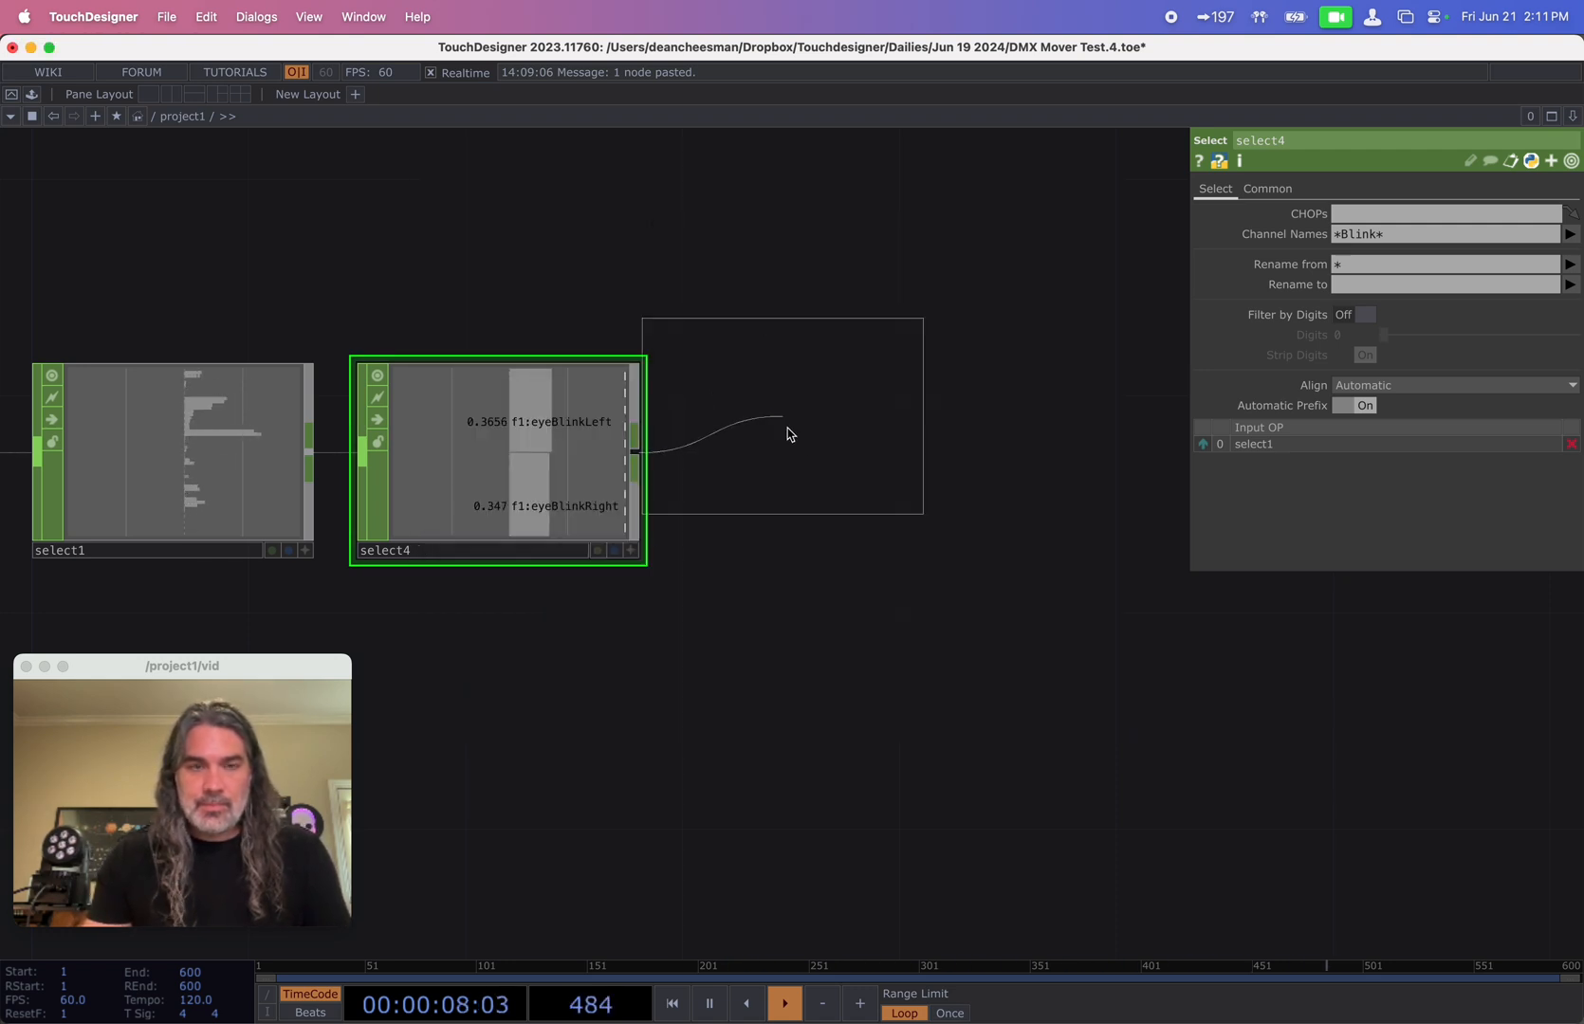
left_click(821, 460)
- Set math4's Integer option to Round and check its blink channels against select4's
scroll(859, 543, "up", 3)
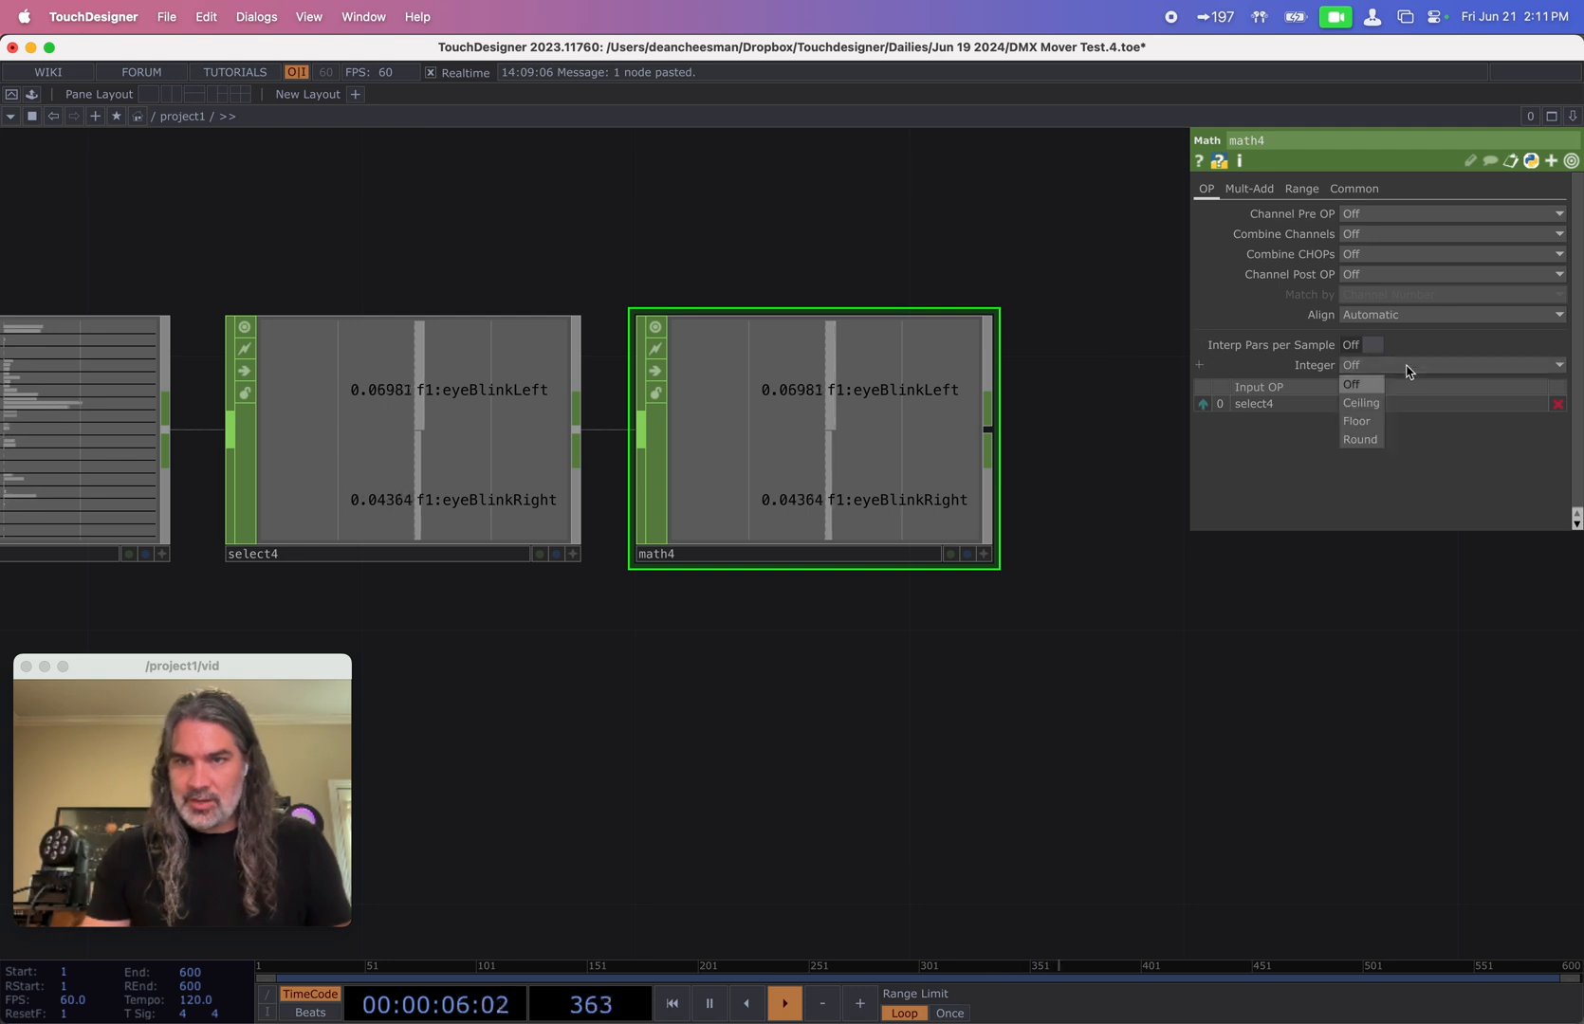
left_click(1358, 439)
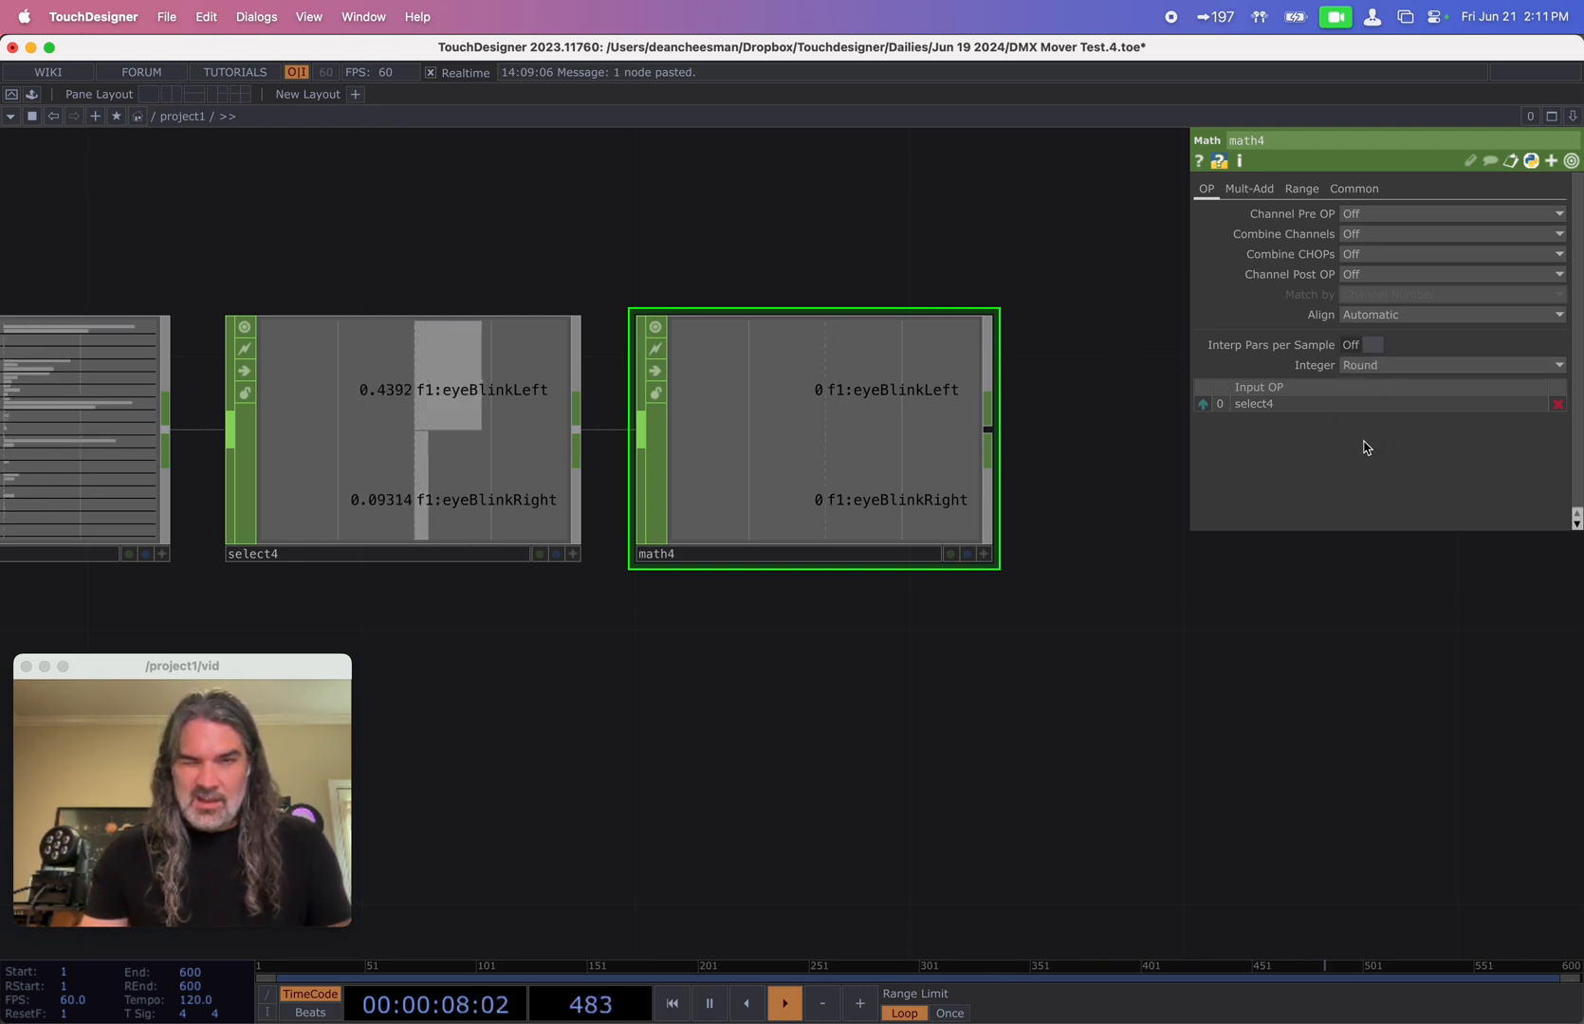
scroll(575, 507, "up", 2)
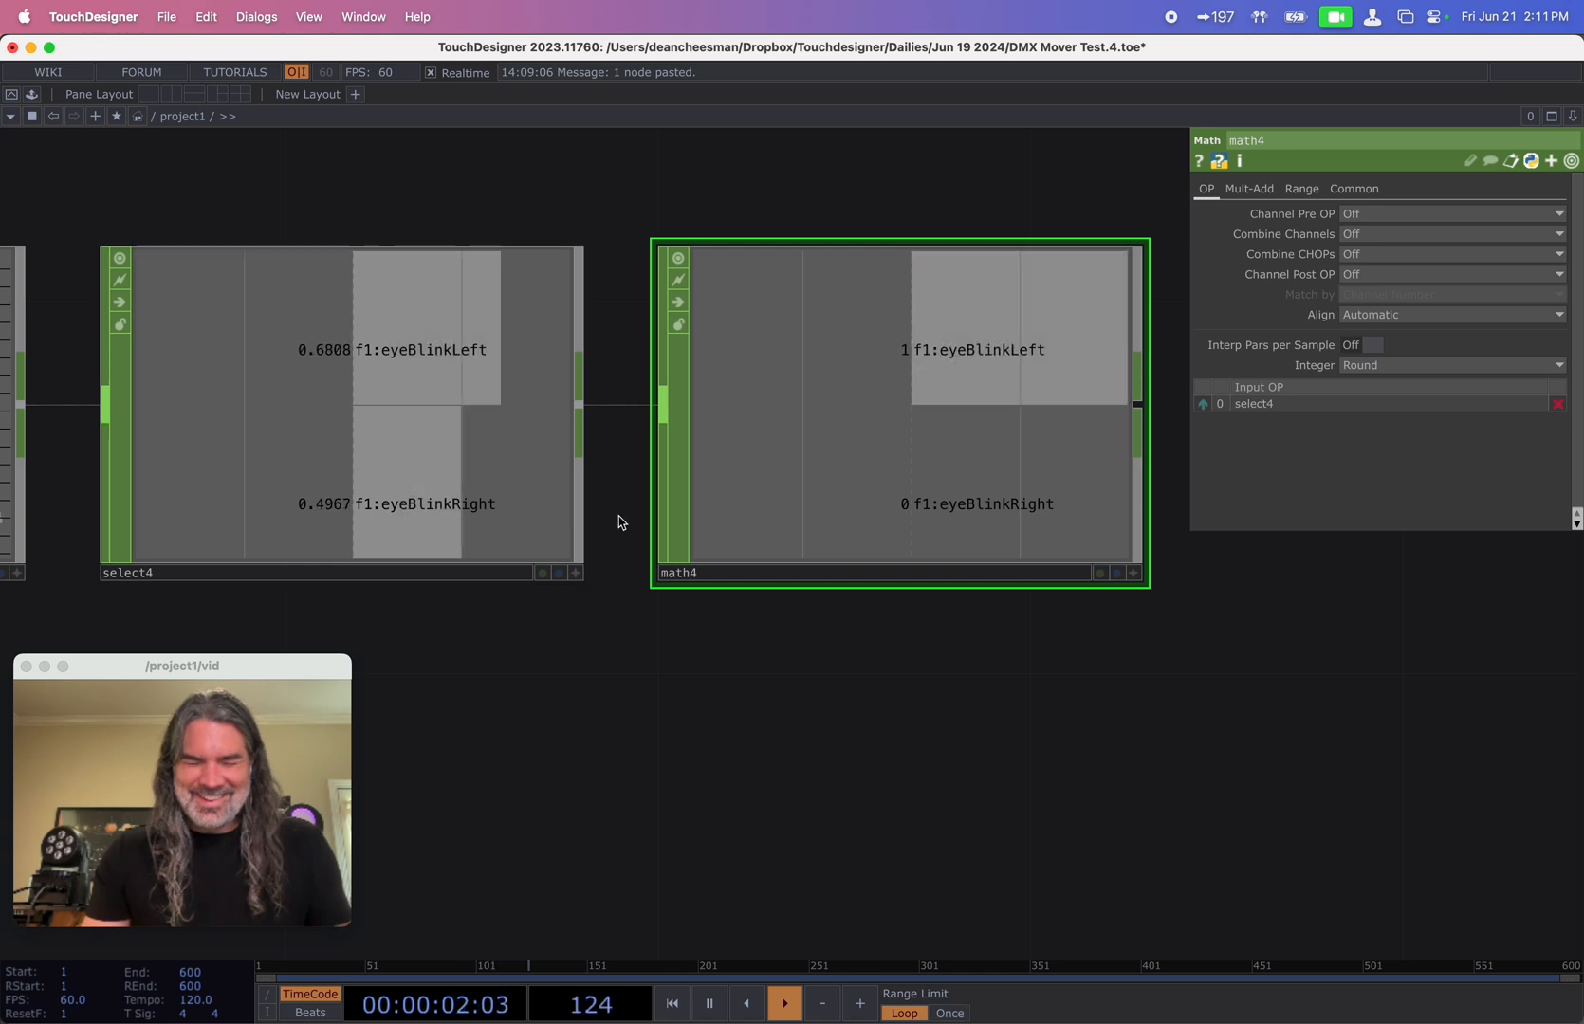
scroll(935, 649, "right", 5)
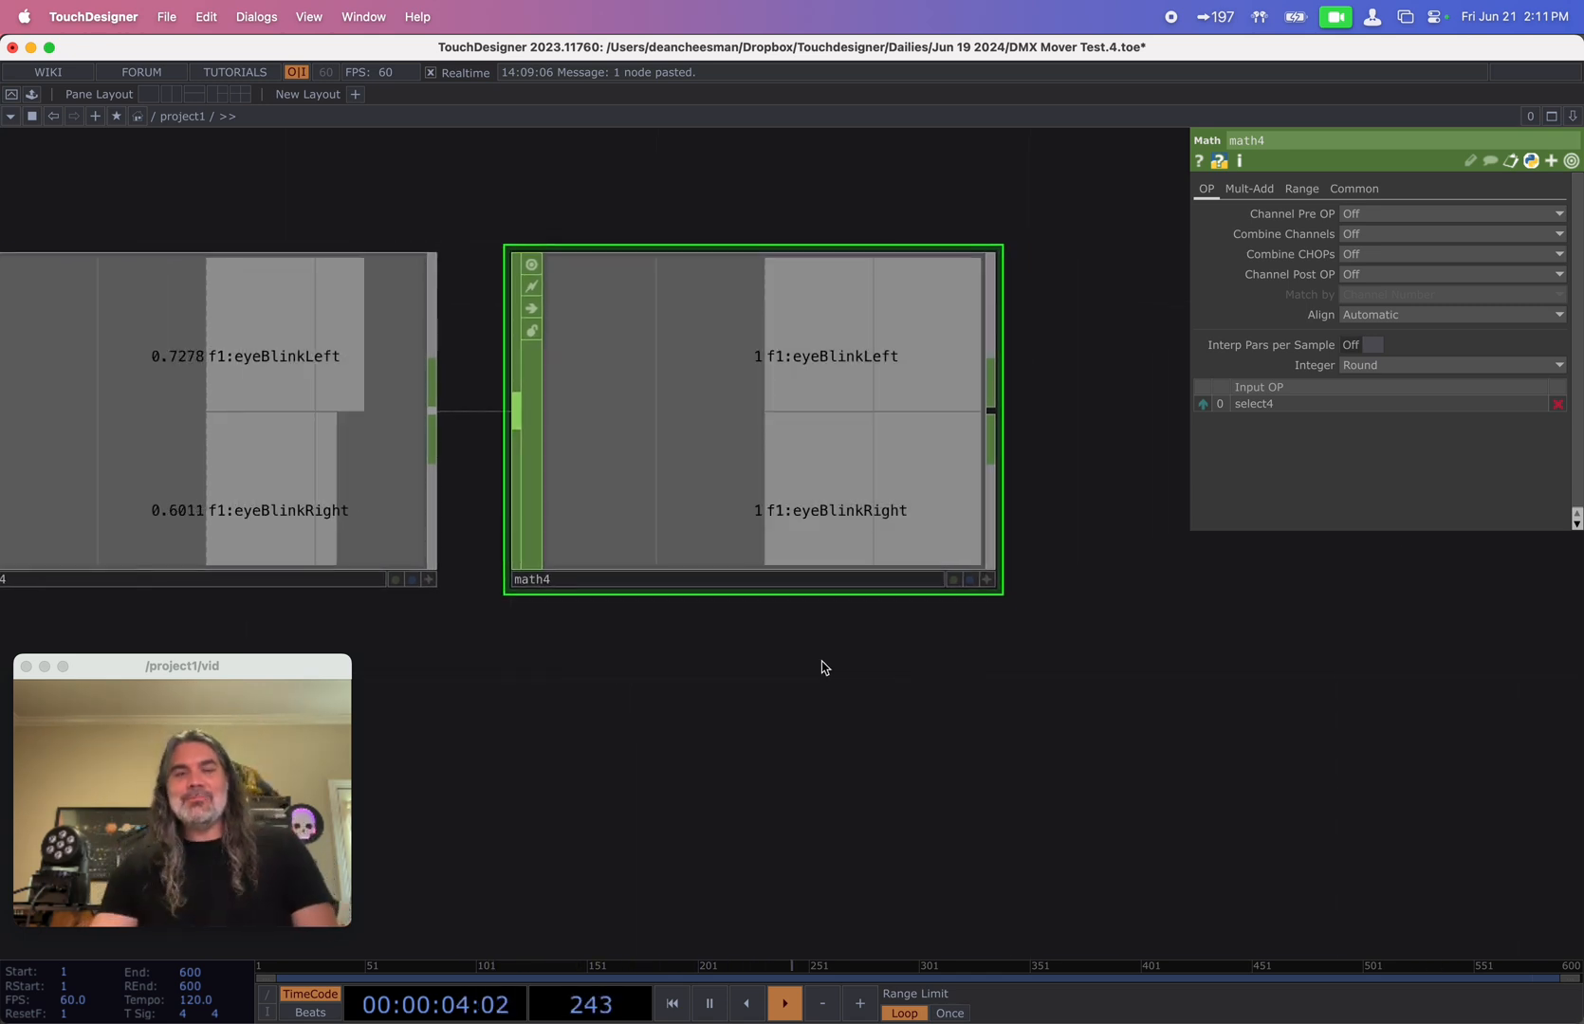
left_click_drag(823, 661, 724, 718)
scroll(722, 718, "down", 5)
scroll(758, 717, "up", 3)
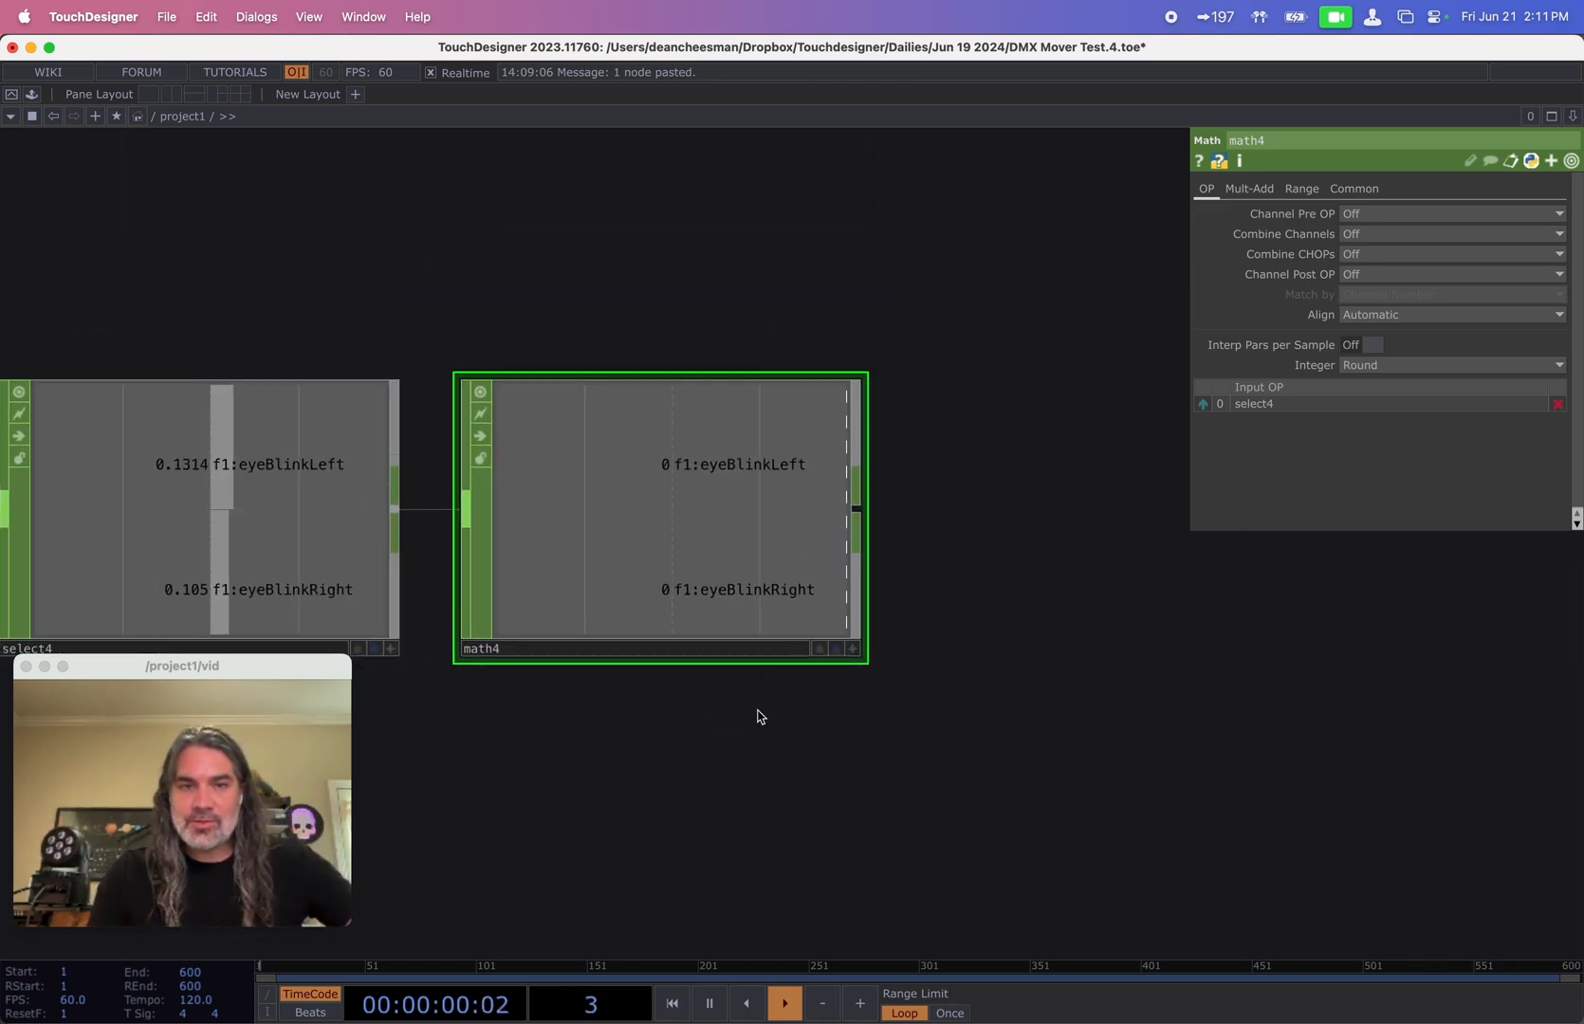
- Add a Logic CHOP after math4 to process the rounded blink channels
scroll(871, 748, "down", 4)
scroll(872, 748, "down", 3)
scroll(881, 551, "up", 5)
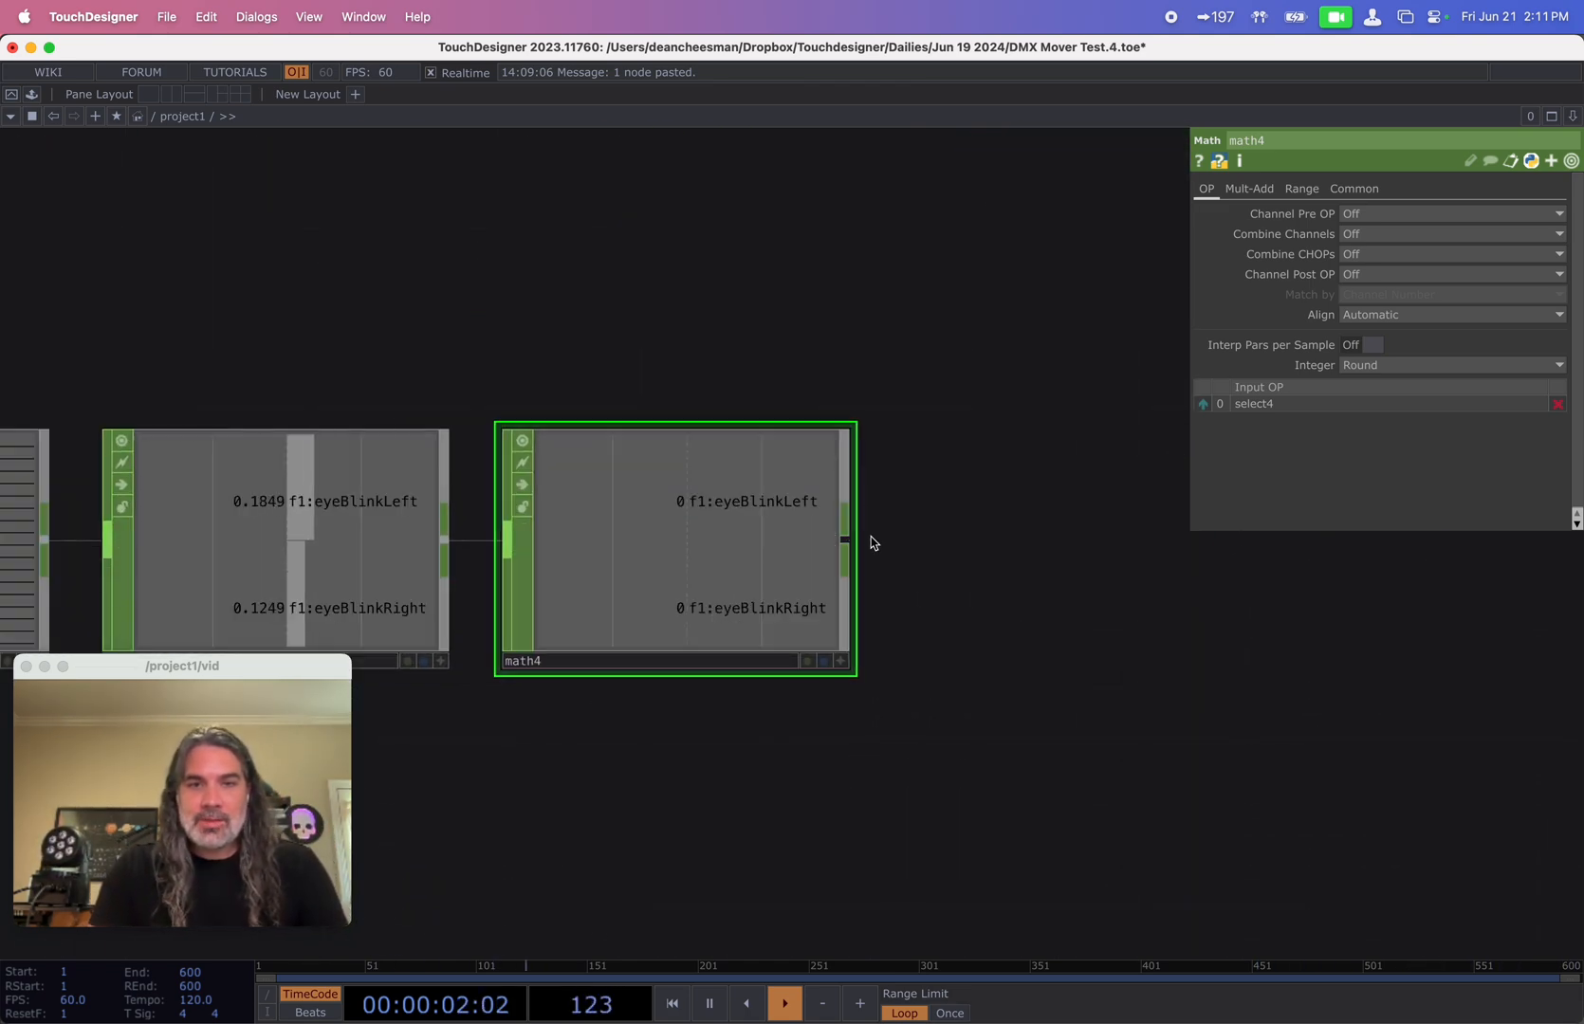
key("Tab")
type("lo")
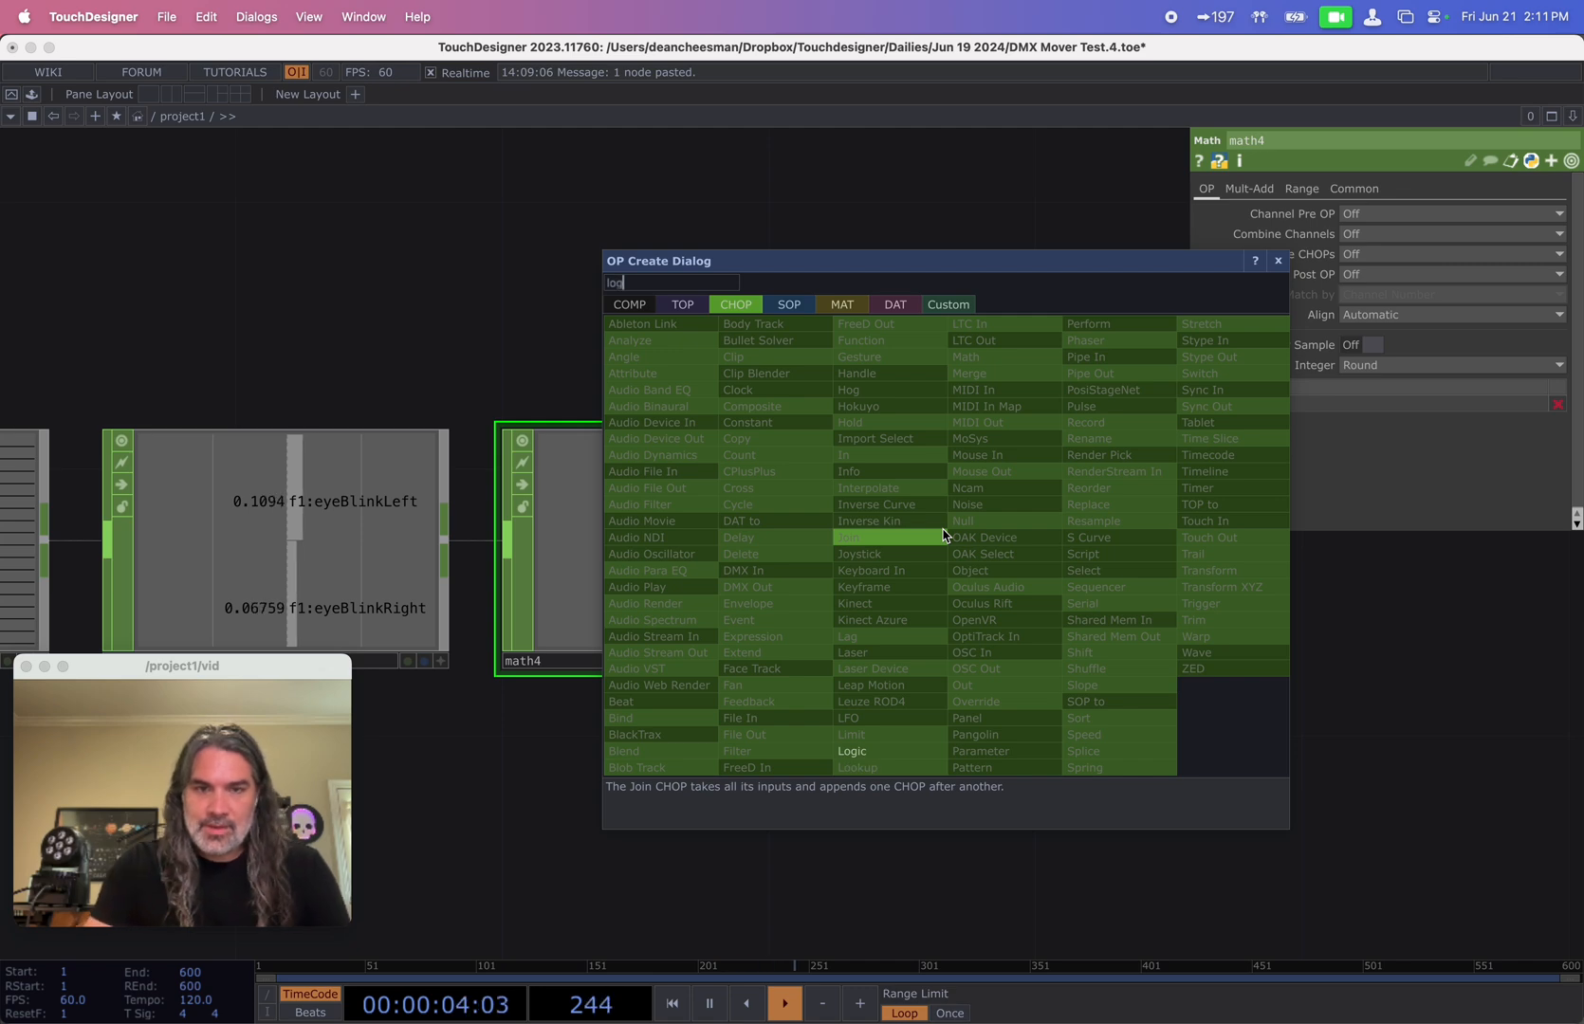
type("g")
left_click(911, 751)
left_click(1078, 551)
left_click_drag(933, 743, 692, 742)
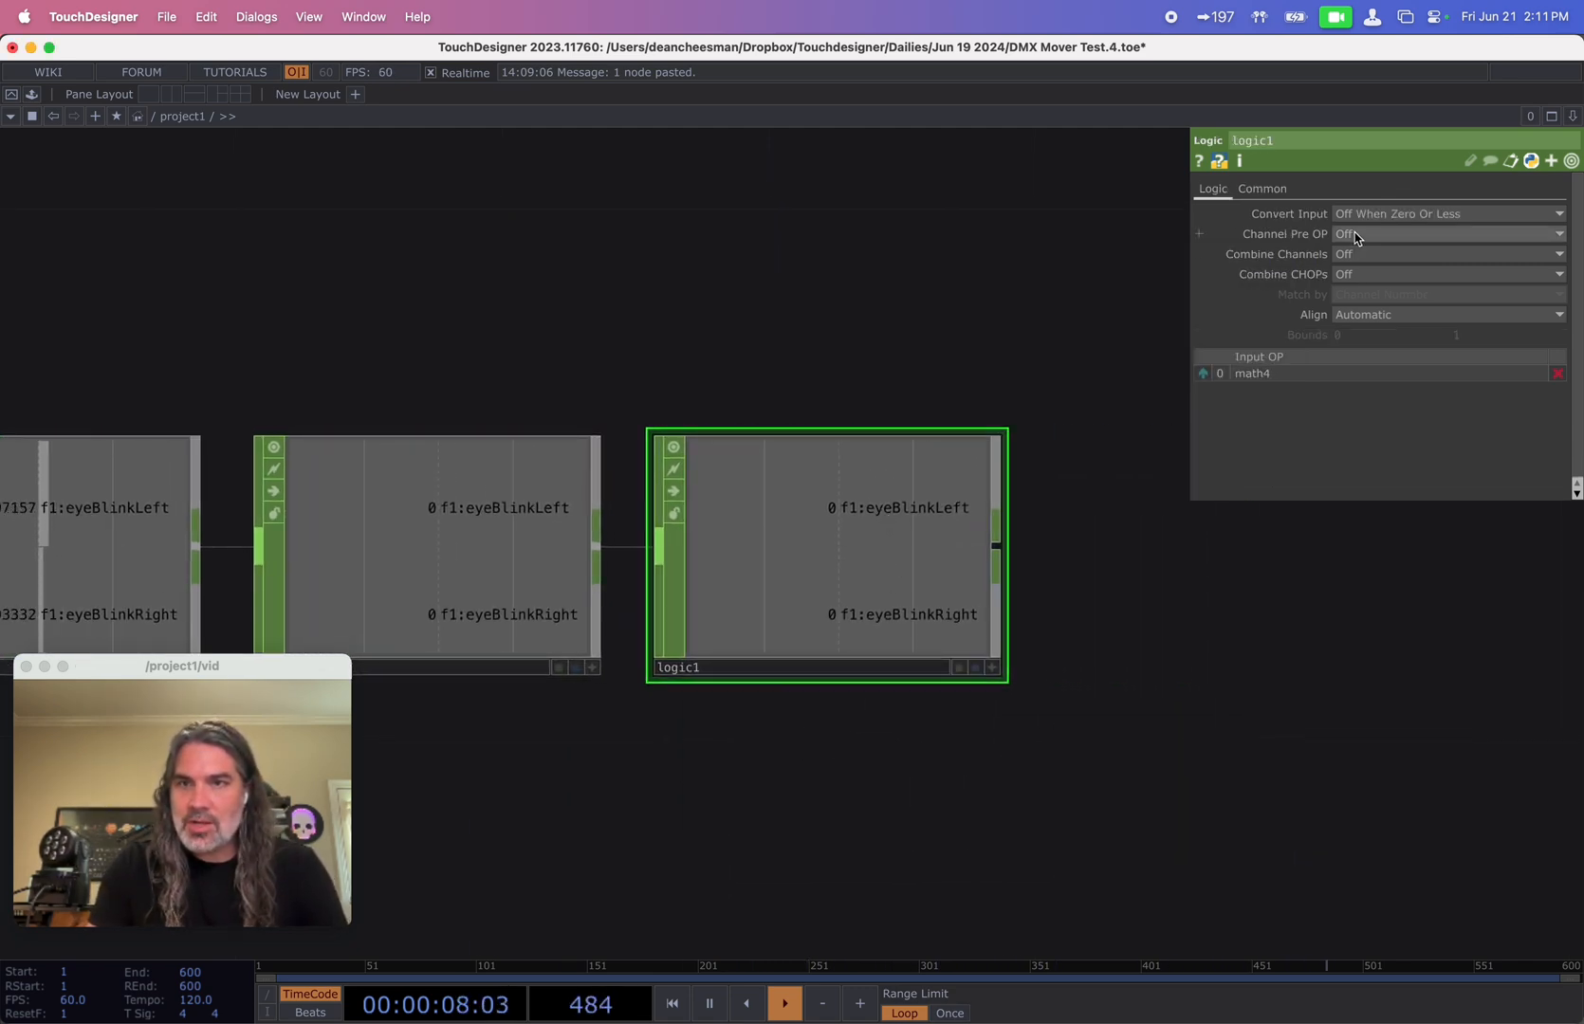
- Set logic1's Combine Channels to Or so that either eye's blink counts
left_click(1380, 254)
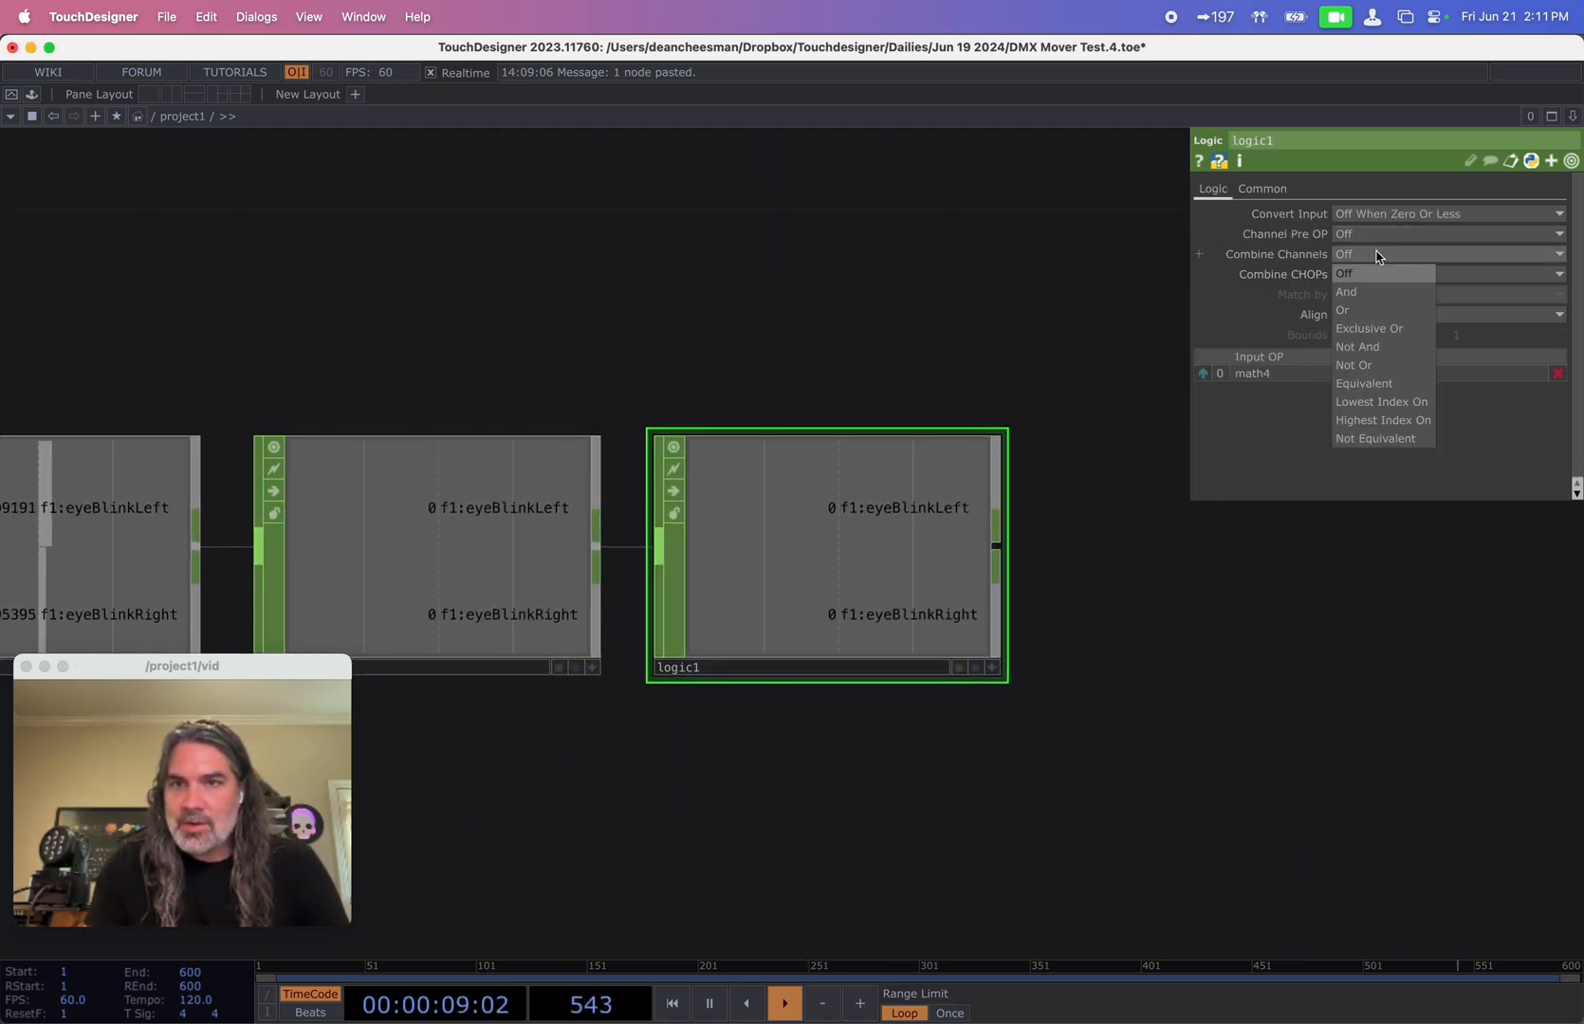
left_click(1363, 311)
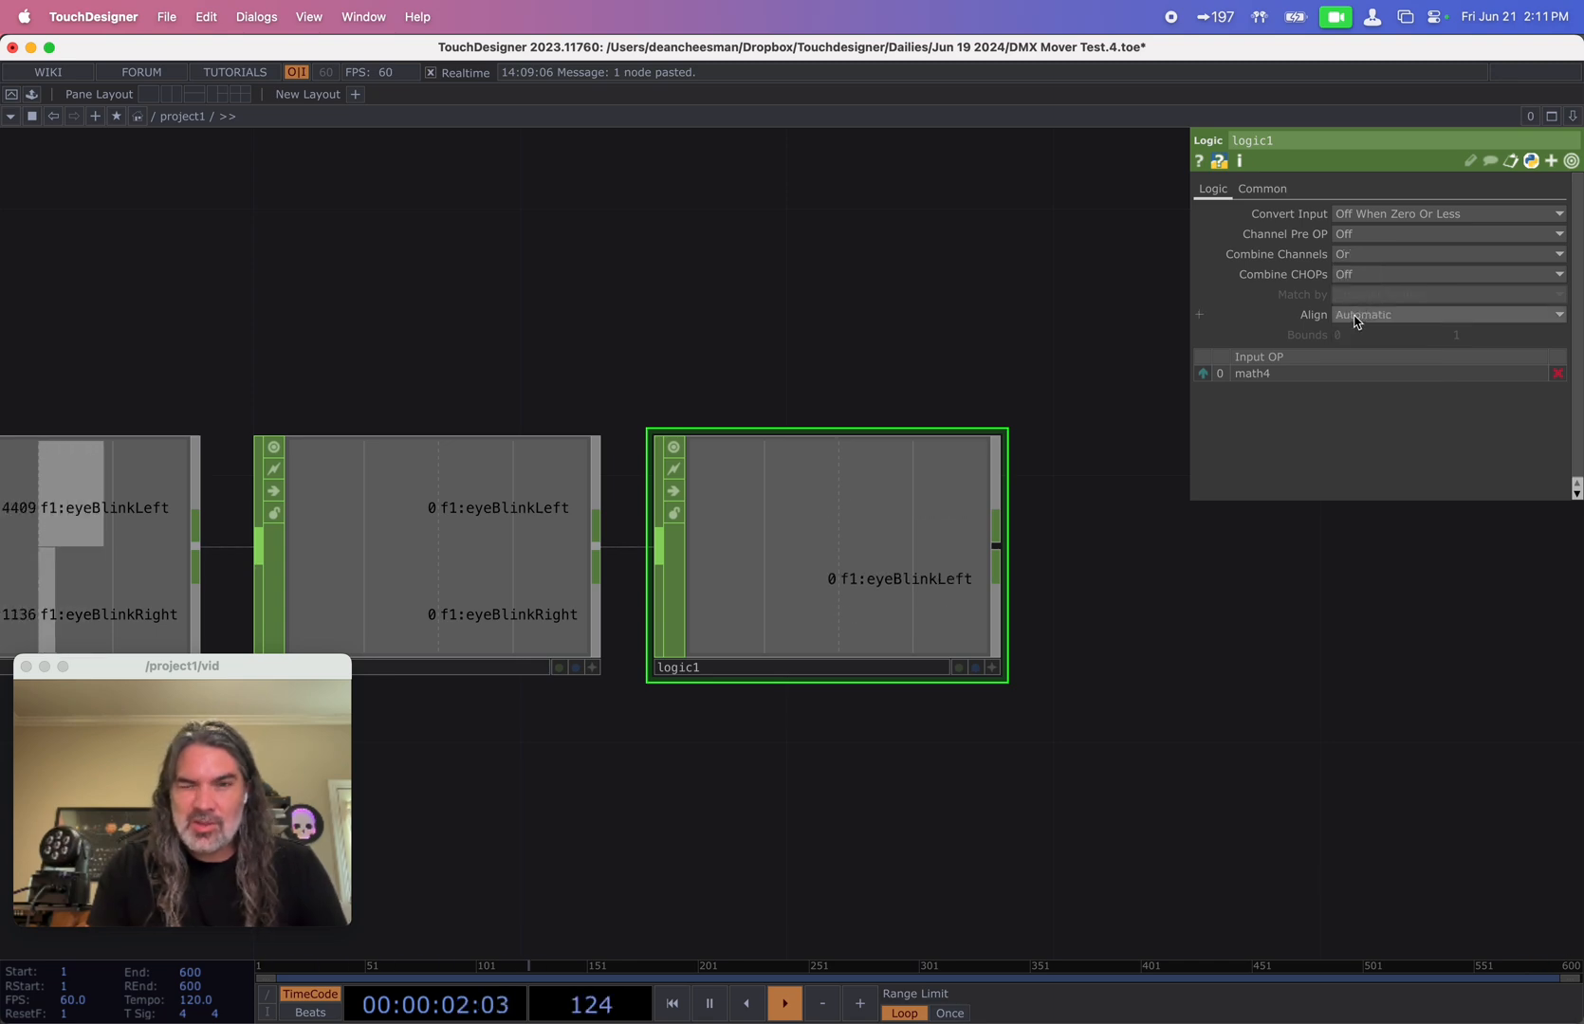
left_click_drag(1304, 581, 1050, 632)
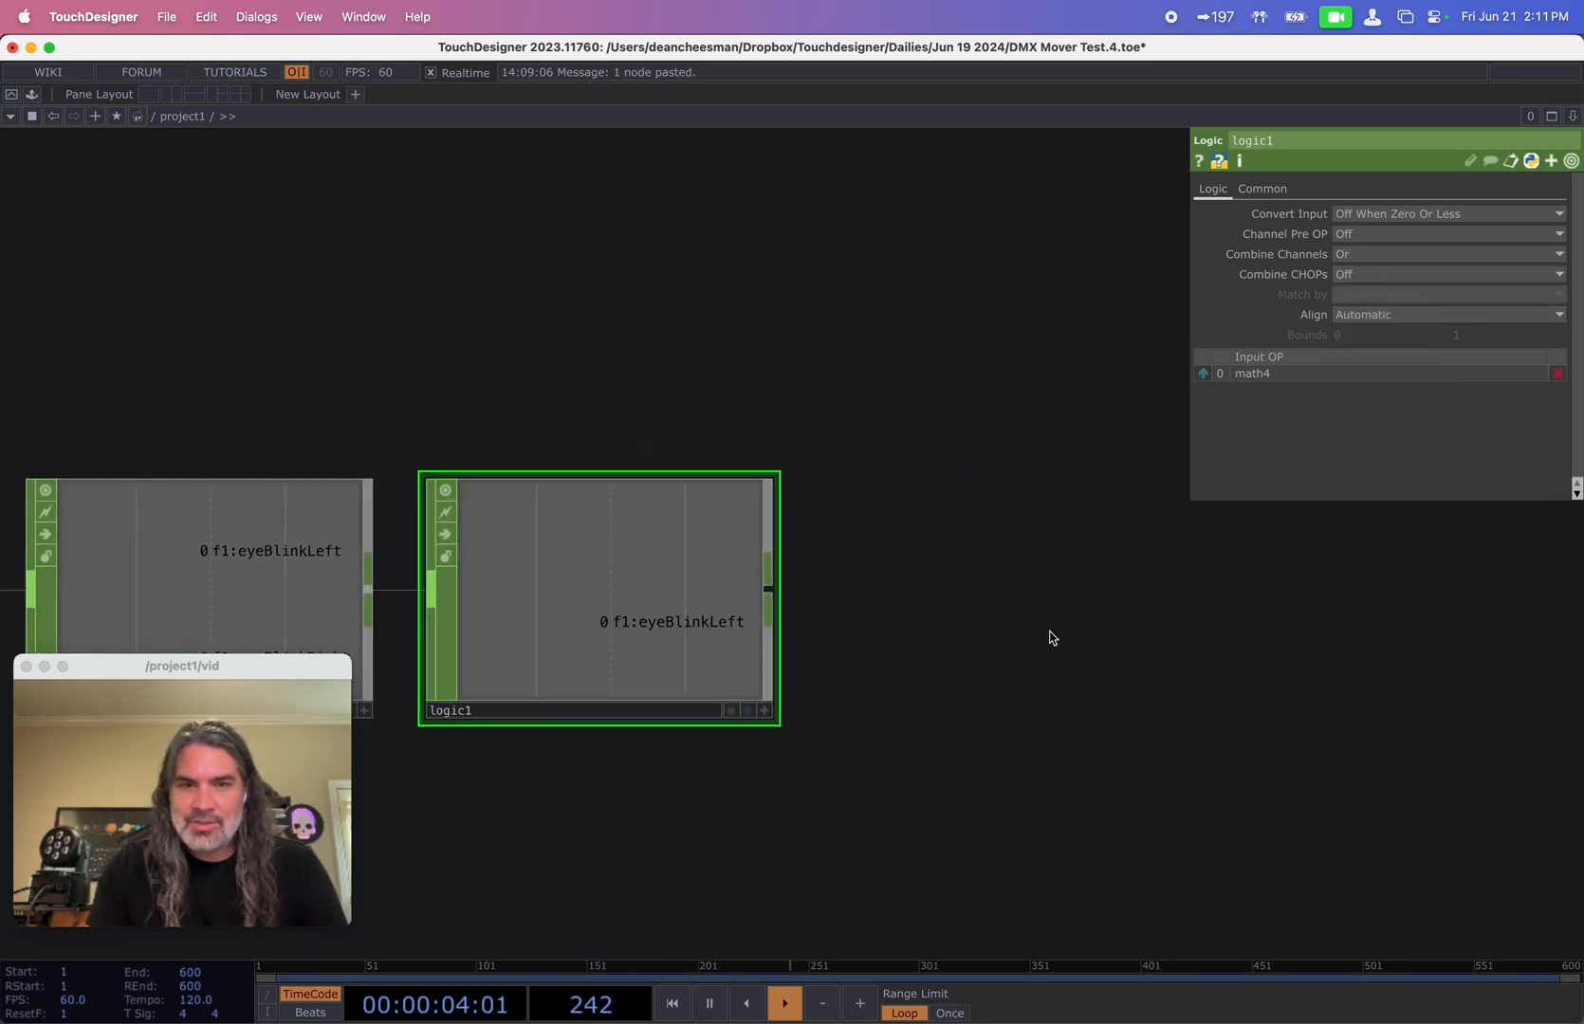
- Examine the DMX channel list in constant1
scroll(1051, 634, "down", 1)
scroll(1050, 636, "down", 5)
scroll(1061, 607, "up", 3)
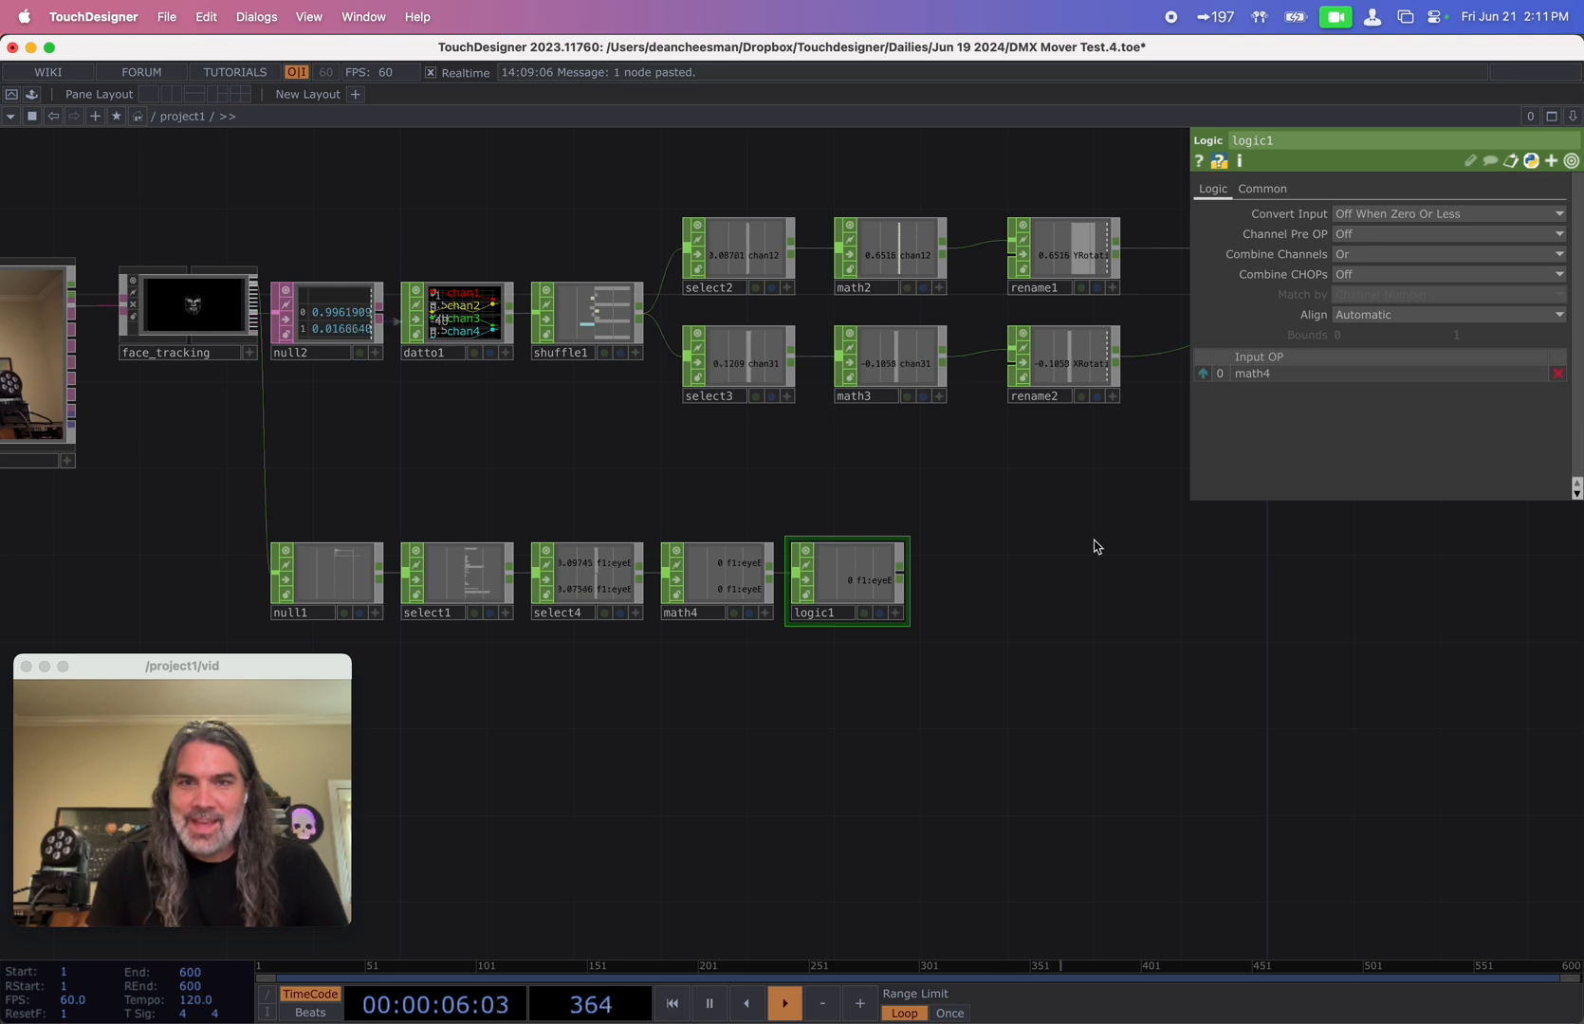
left_click_drag(1021, 543, 948, 533)
left_click_drag(822, 530, 574, 530)
left_click_drag(953, 484, 841, 651)
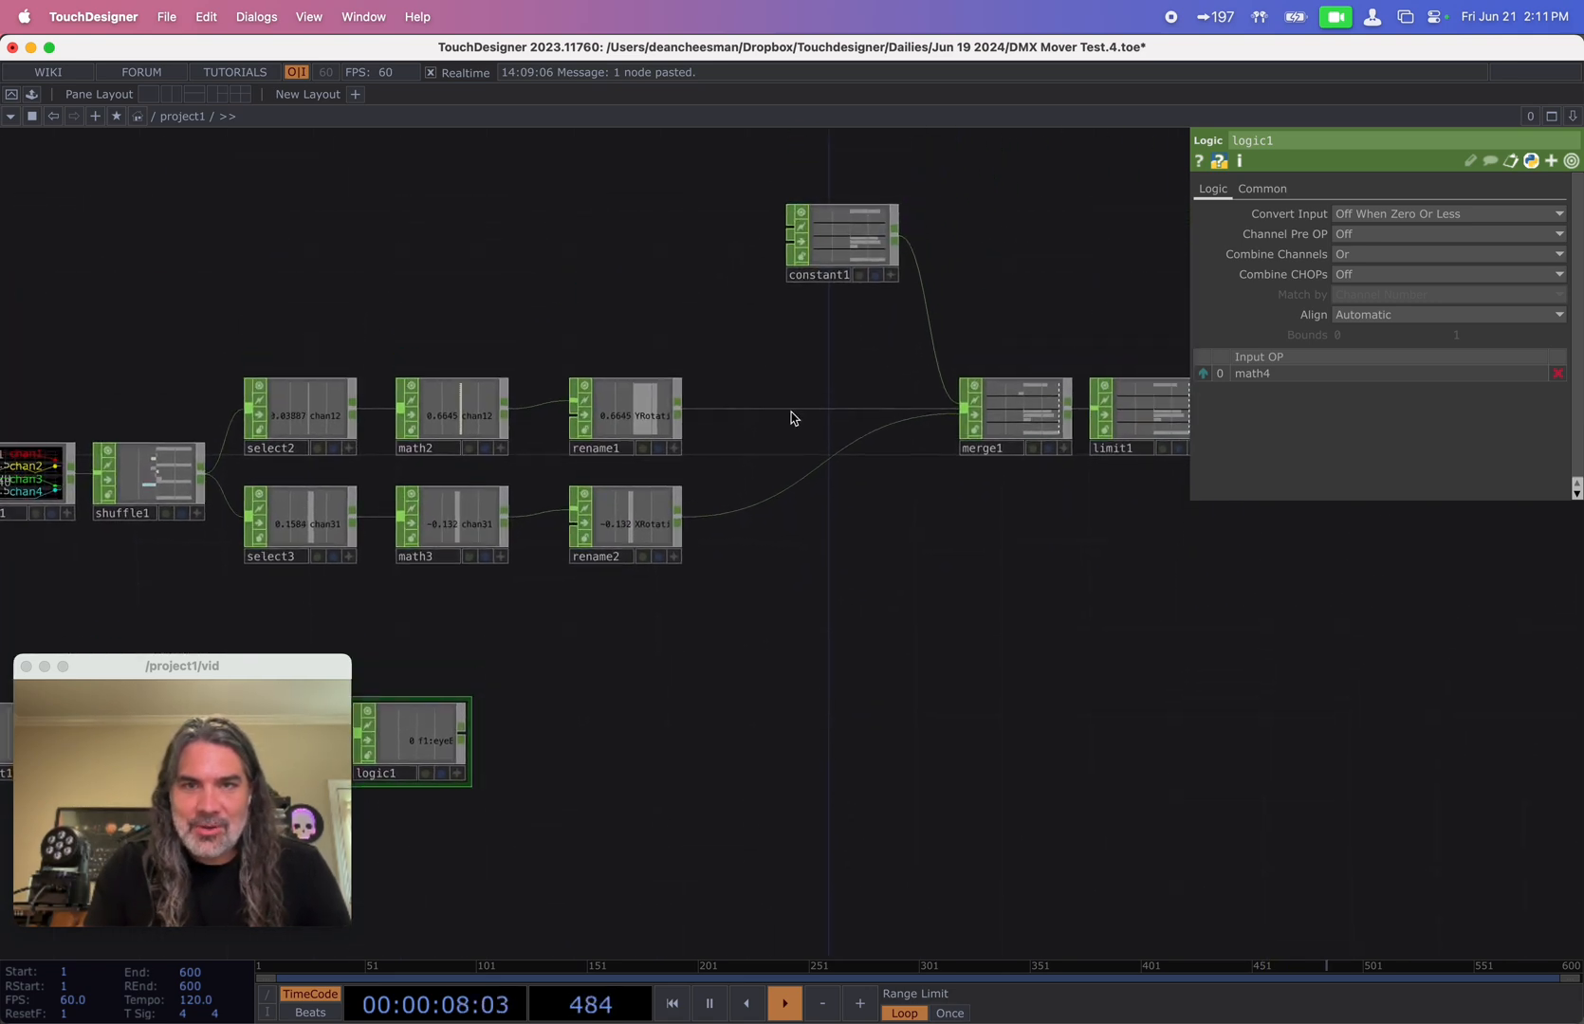
scroll(847, 241, "up", 5)
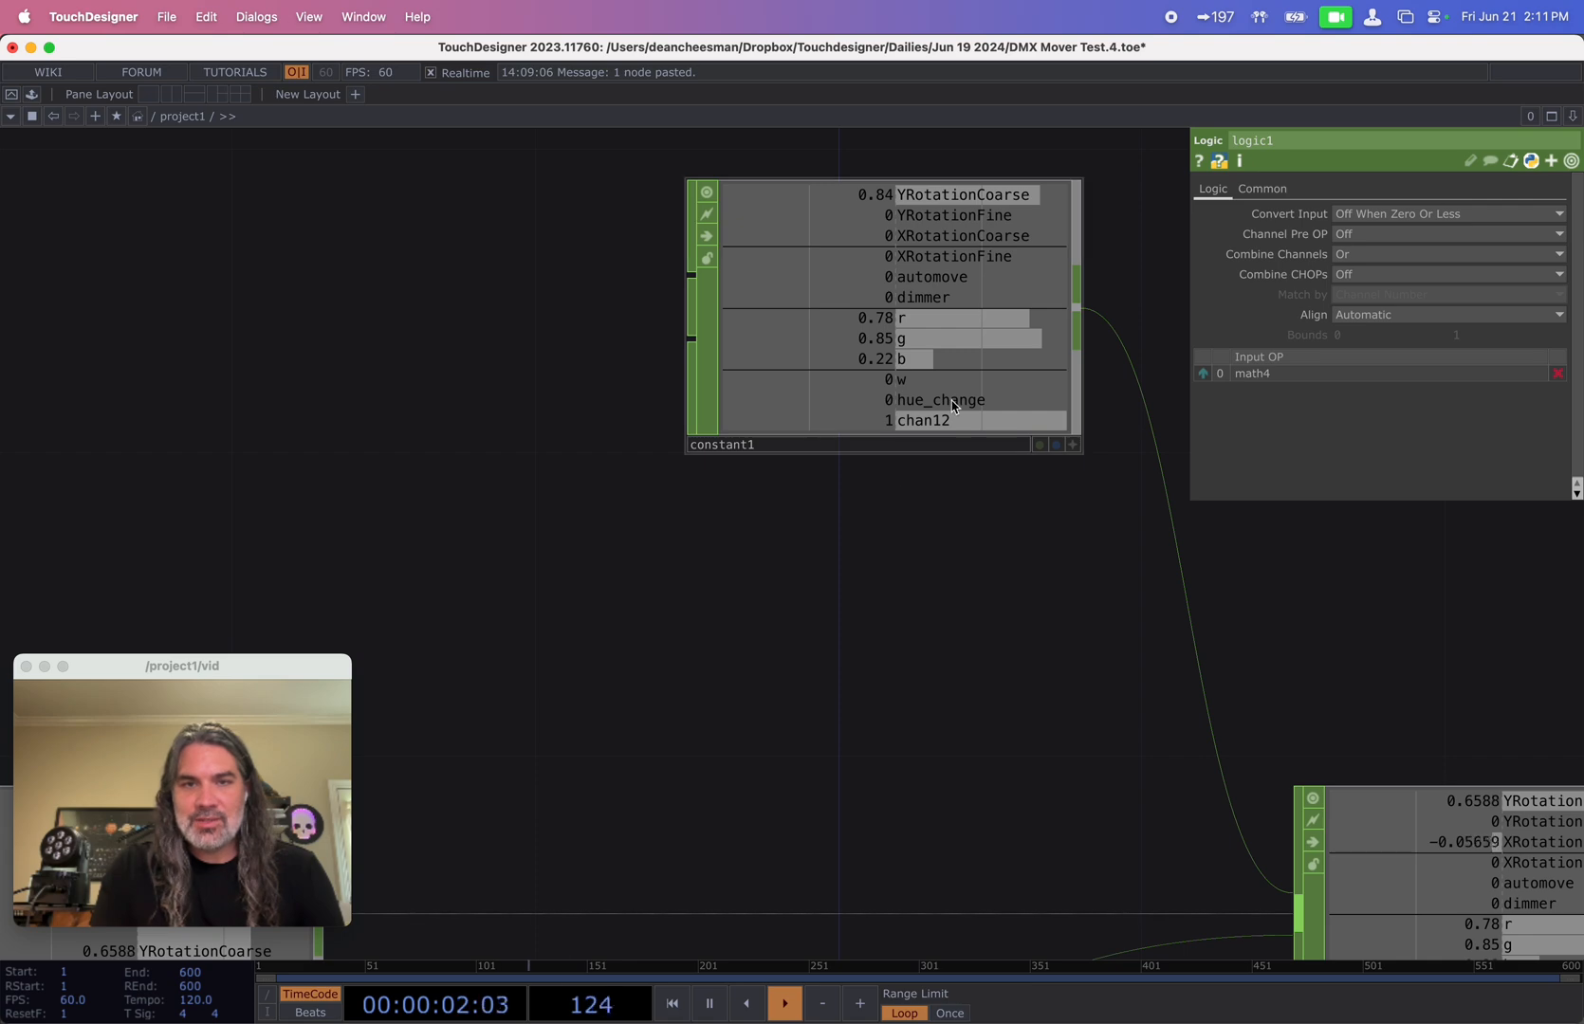
- Add a Rename CHOP after logic1 and rename its blink channel to huechange
left_click_drag(757, 515, 933, 273)
left_click_drag(921, 460, 1218, 146)
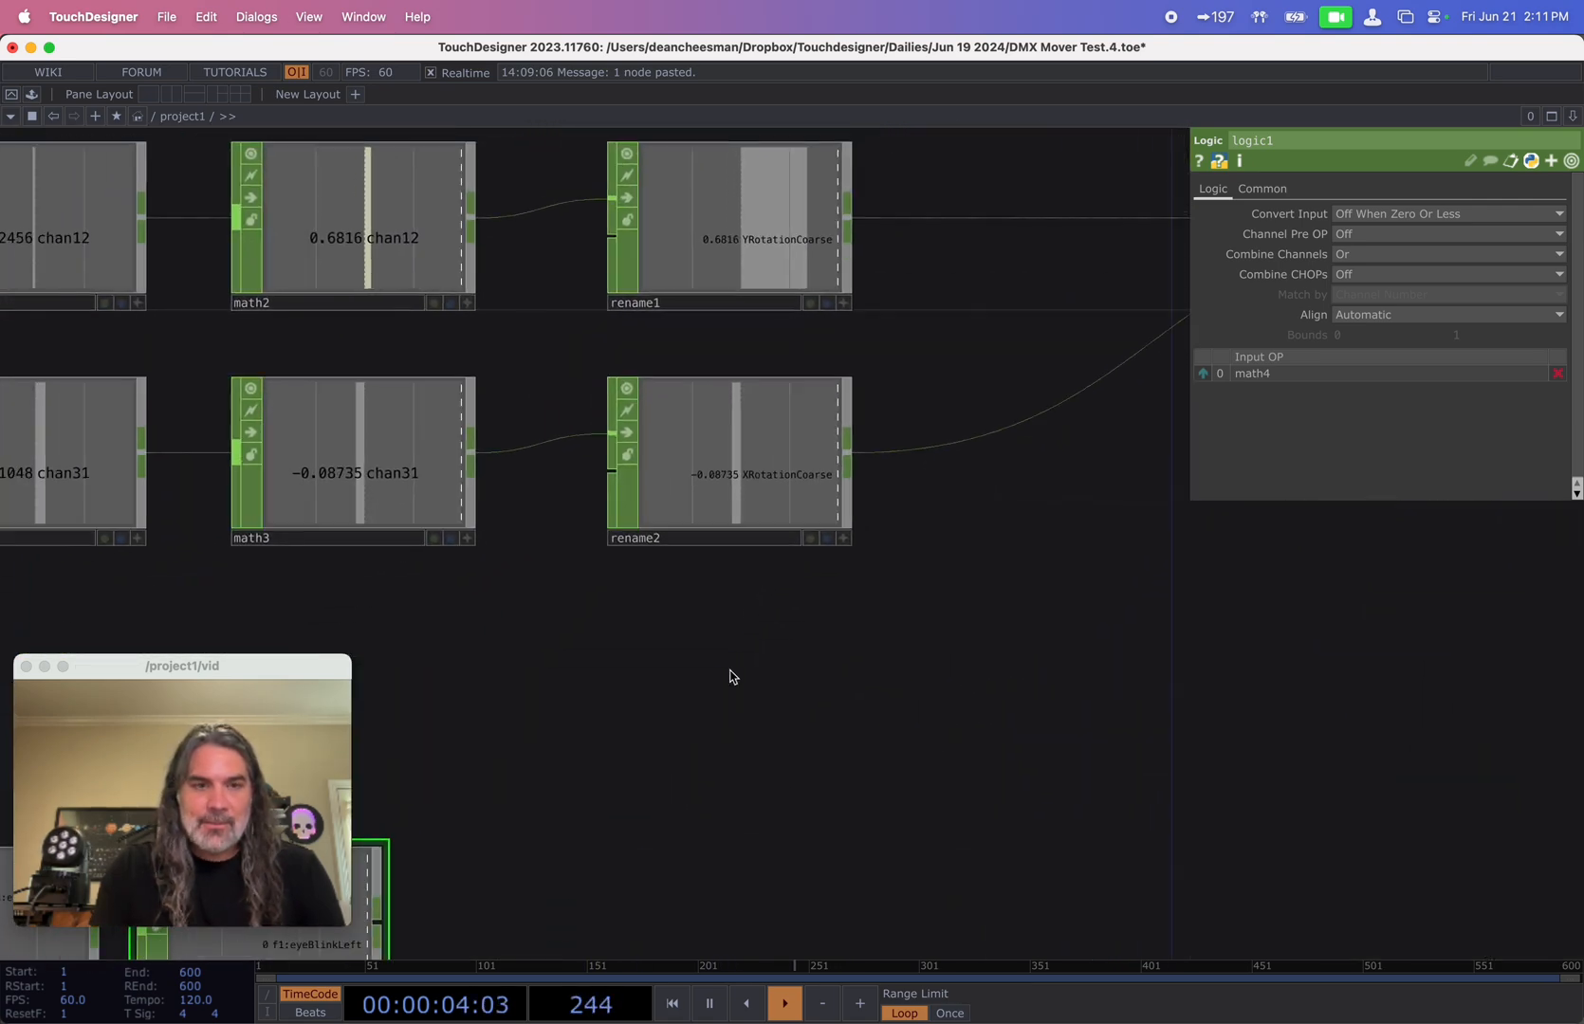
left_click_drag(733, 677, 924, 399)
right_click(568, 646)
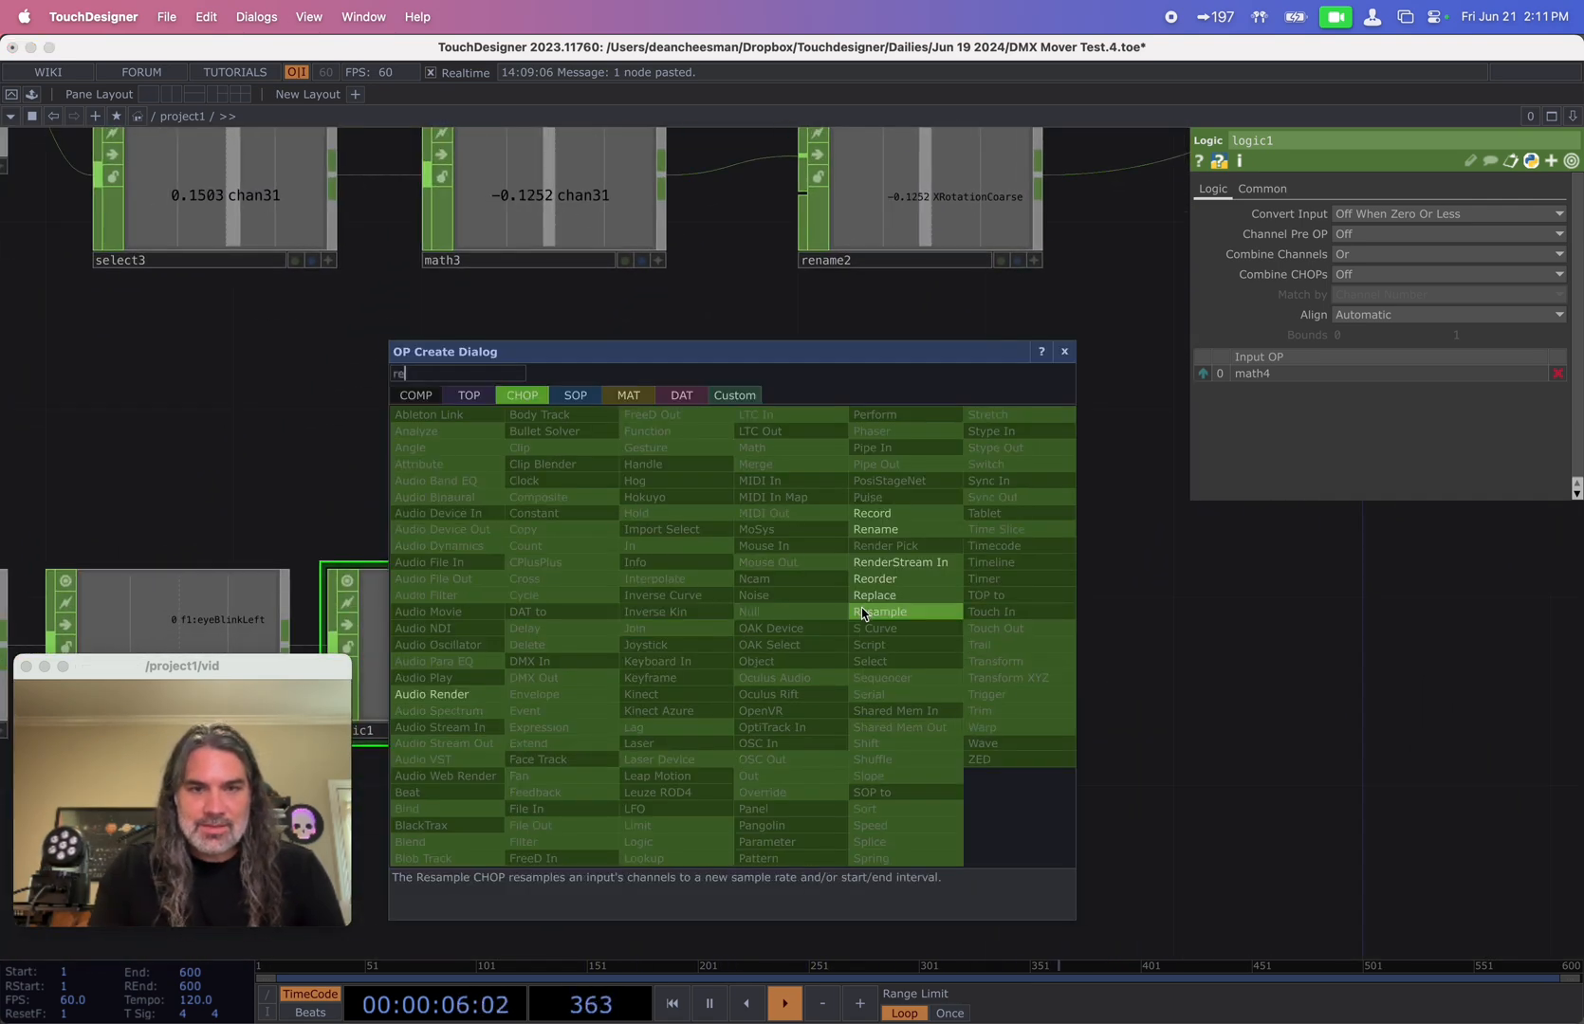
left_click(906, 533)
left_click(923, 616)
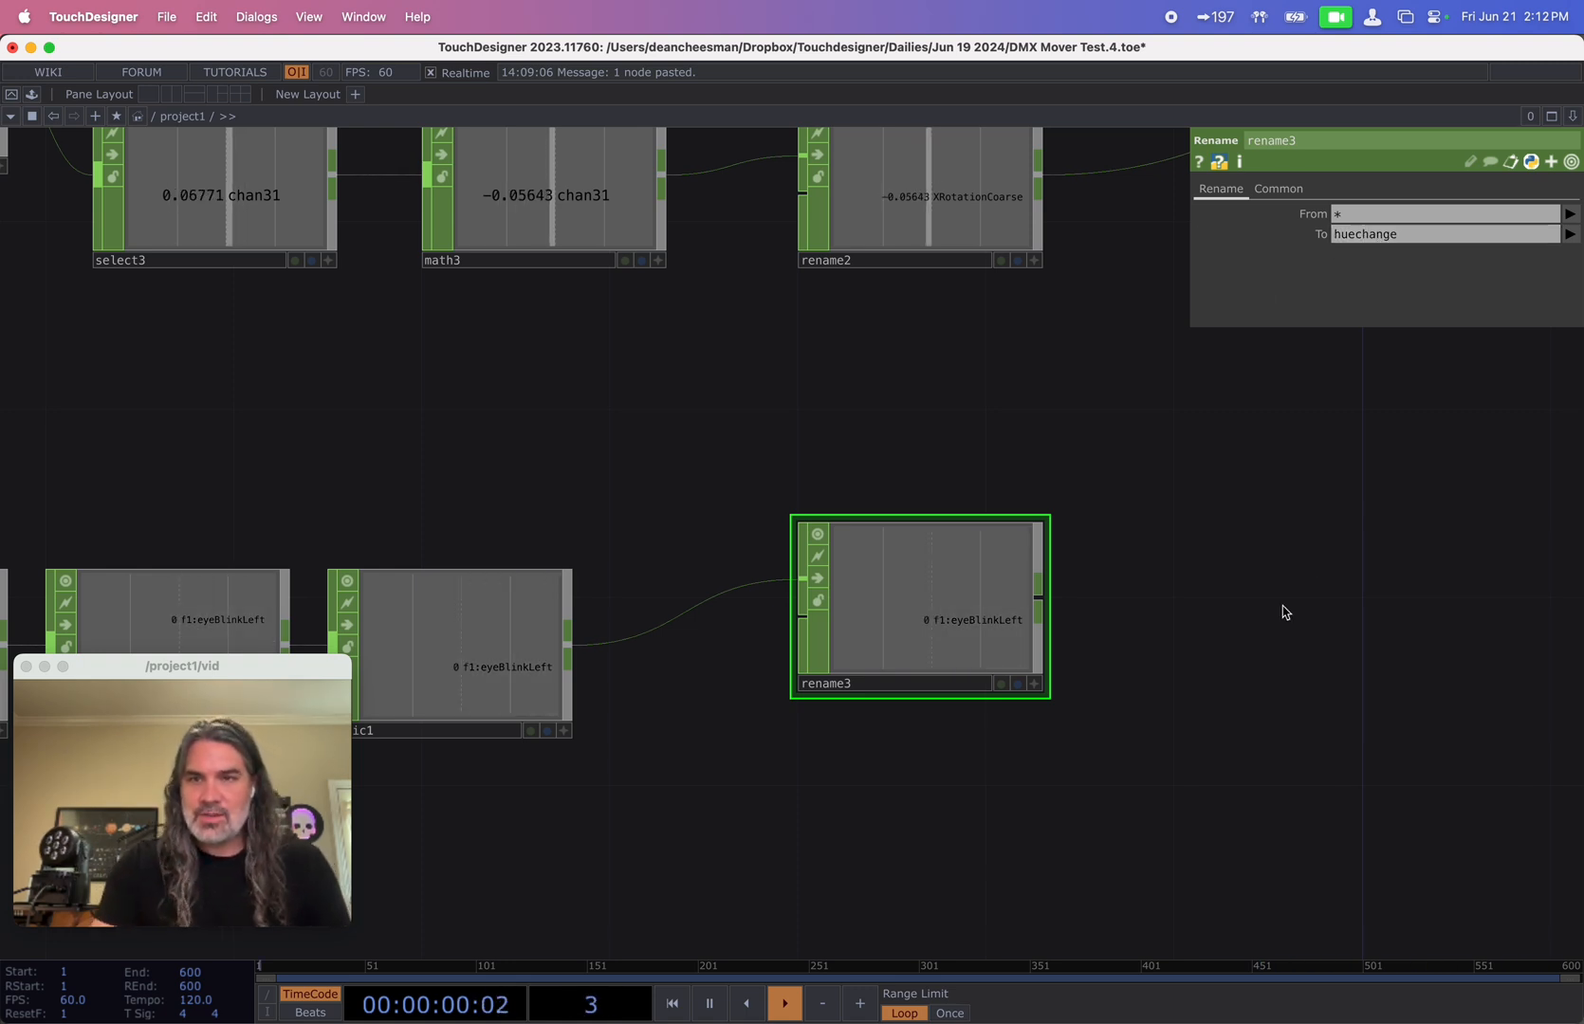
- Connect rename3's output to merge1 so the blink trigger joins the DMX channels
left_click_drag(1282, 612, 973, 608)
scroll(758, 651, "down", 3)
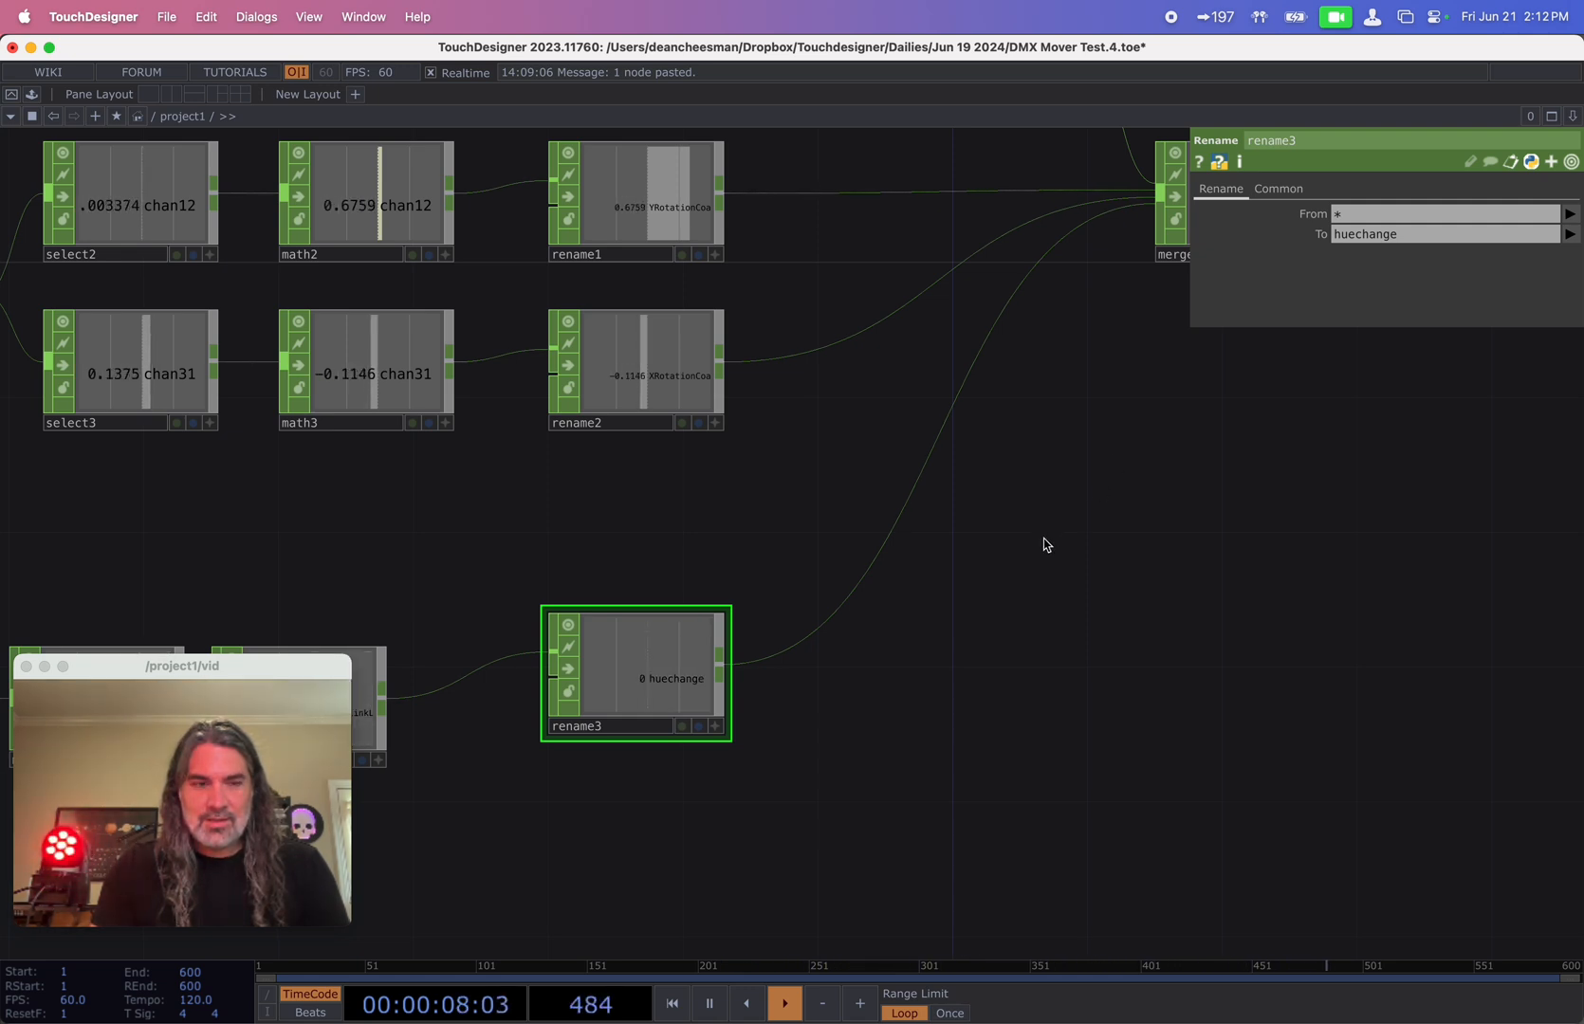
left_click_drag(1075, 538, 1244, 452)
- Examine the facial blend-shape channels in null1 for another expression to use as a control
middle_click_drag(1244, 452, 962, 665)
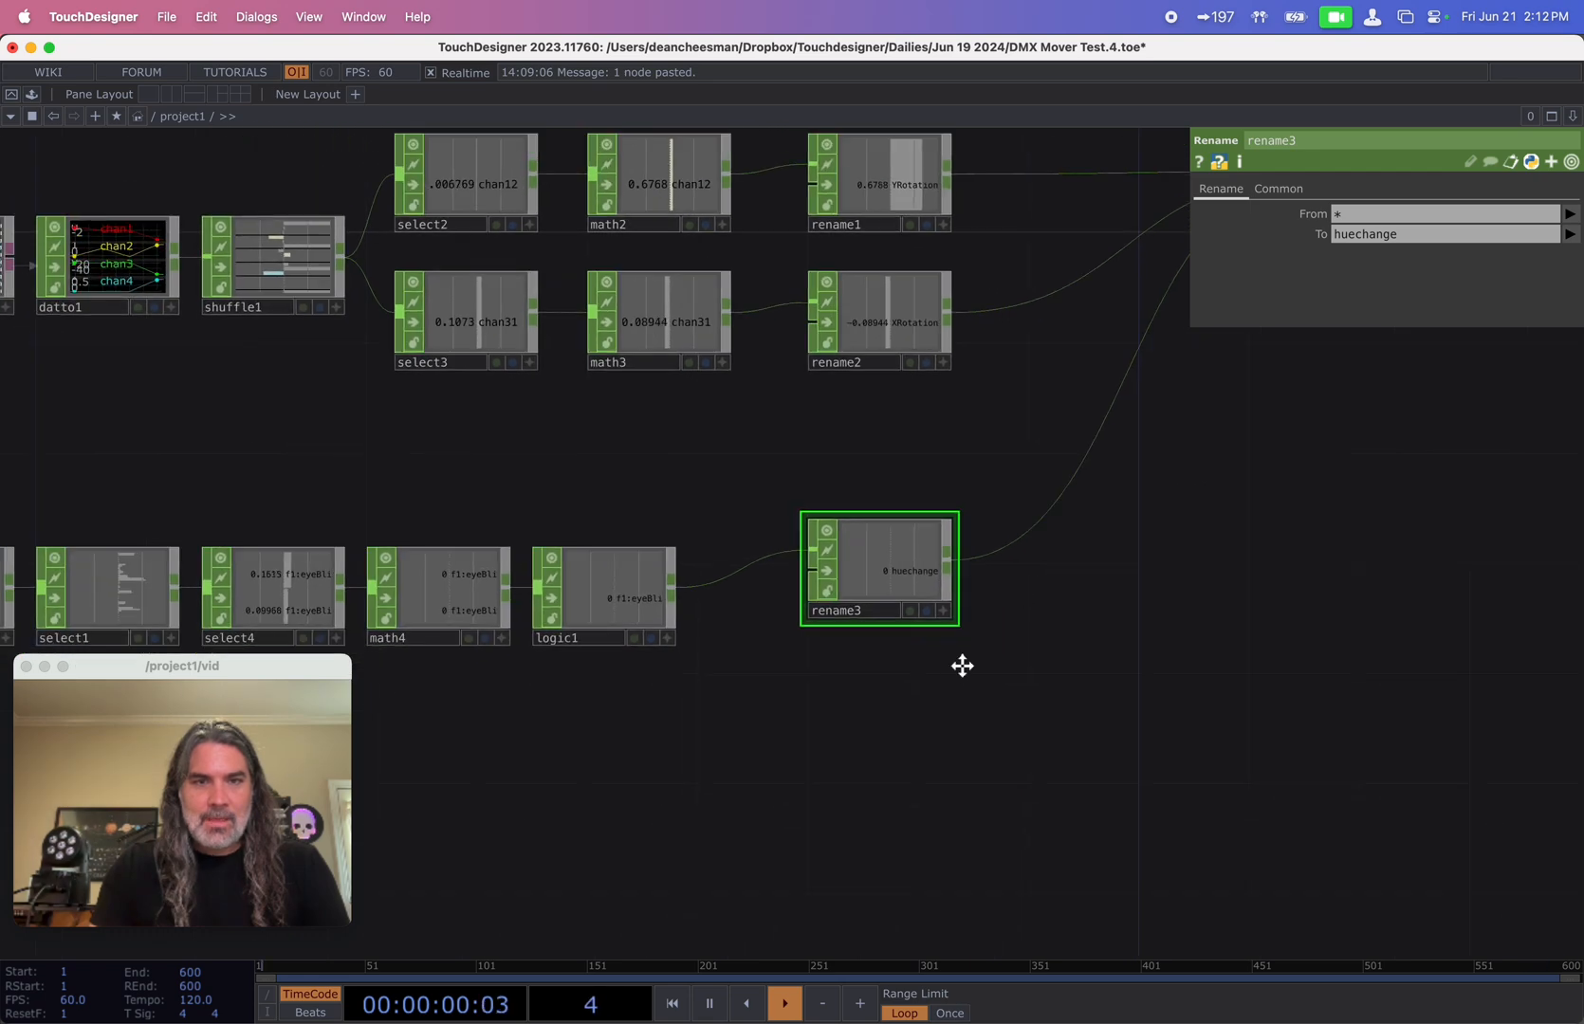
left_click_drag(961, 665, 1227, 573)
middle_click_drag(1226, 573, 953, 623)
left_click_drag(425, 528, 472, 505)
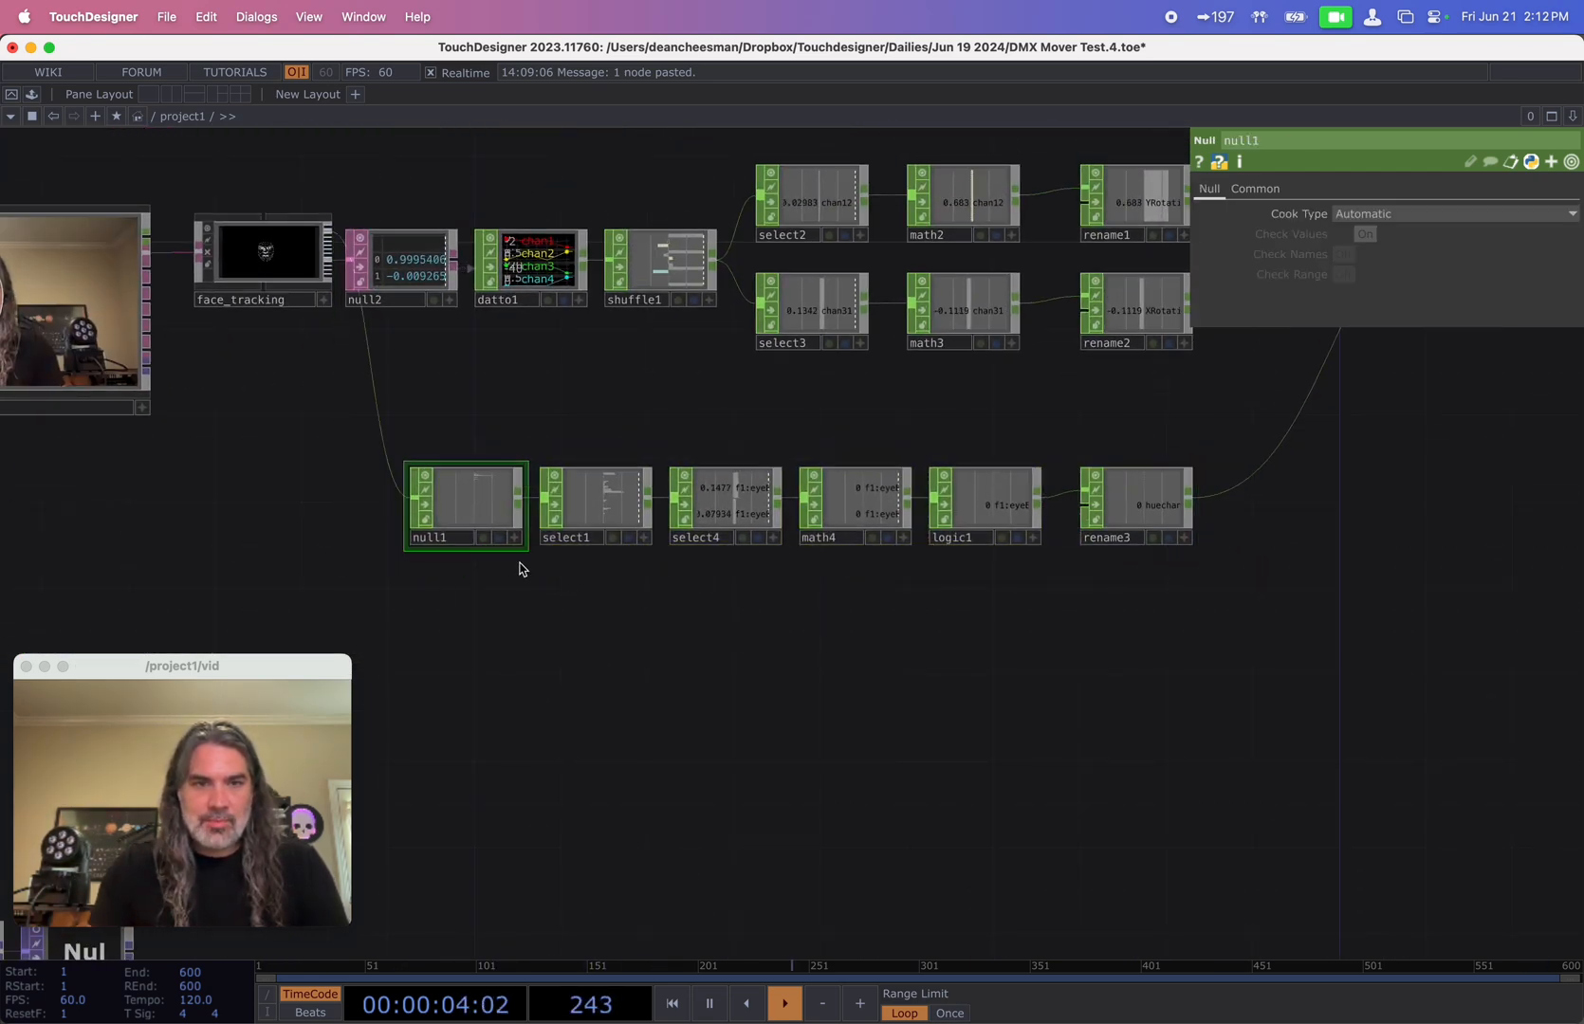
scroll(493, 498, "up", 5)
scroll(933, 580, "up", 5)
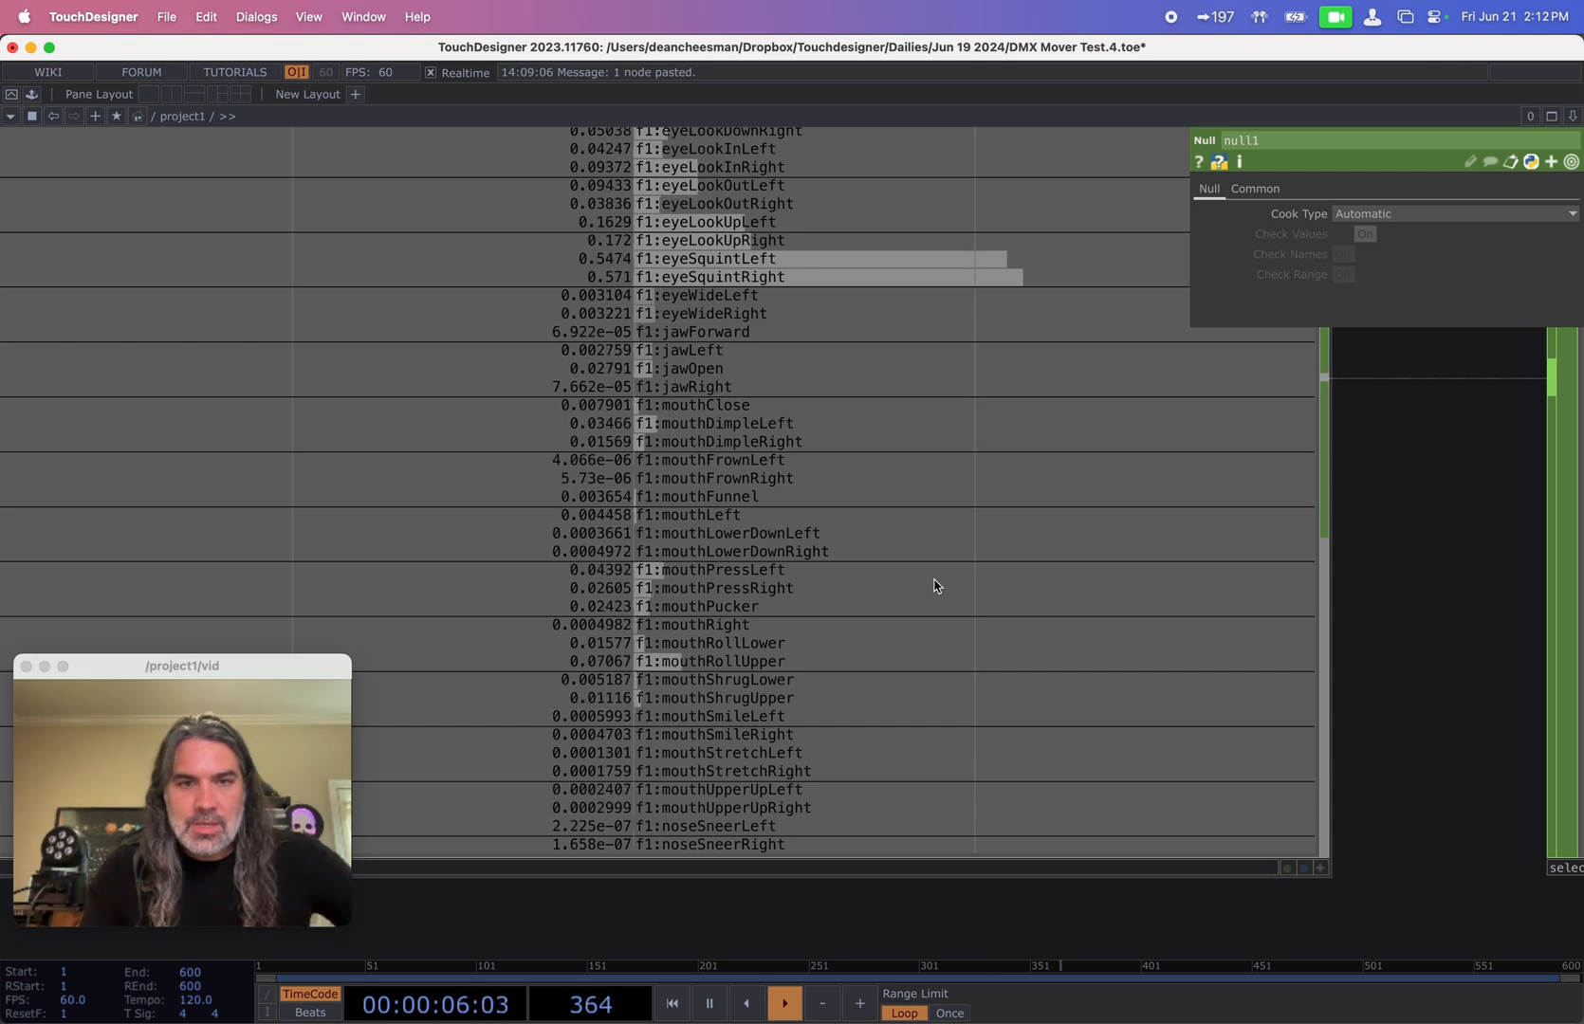
scroll(934, 579, "down", 2)
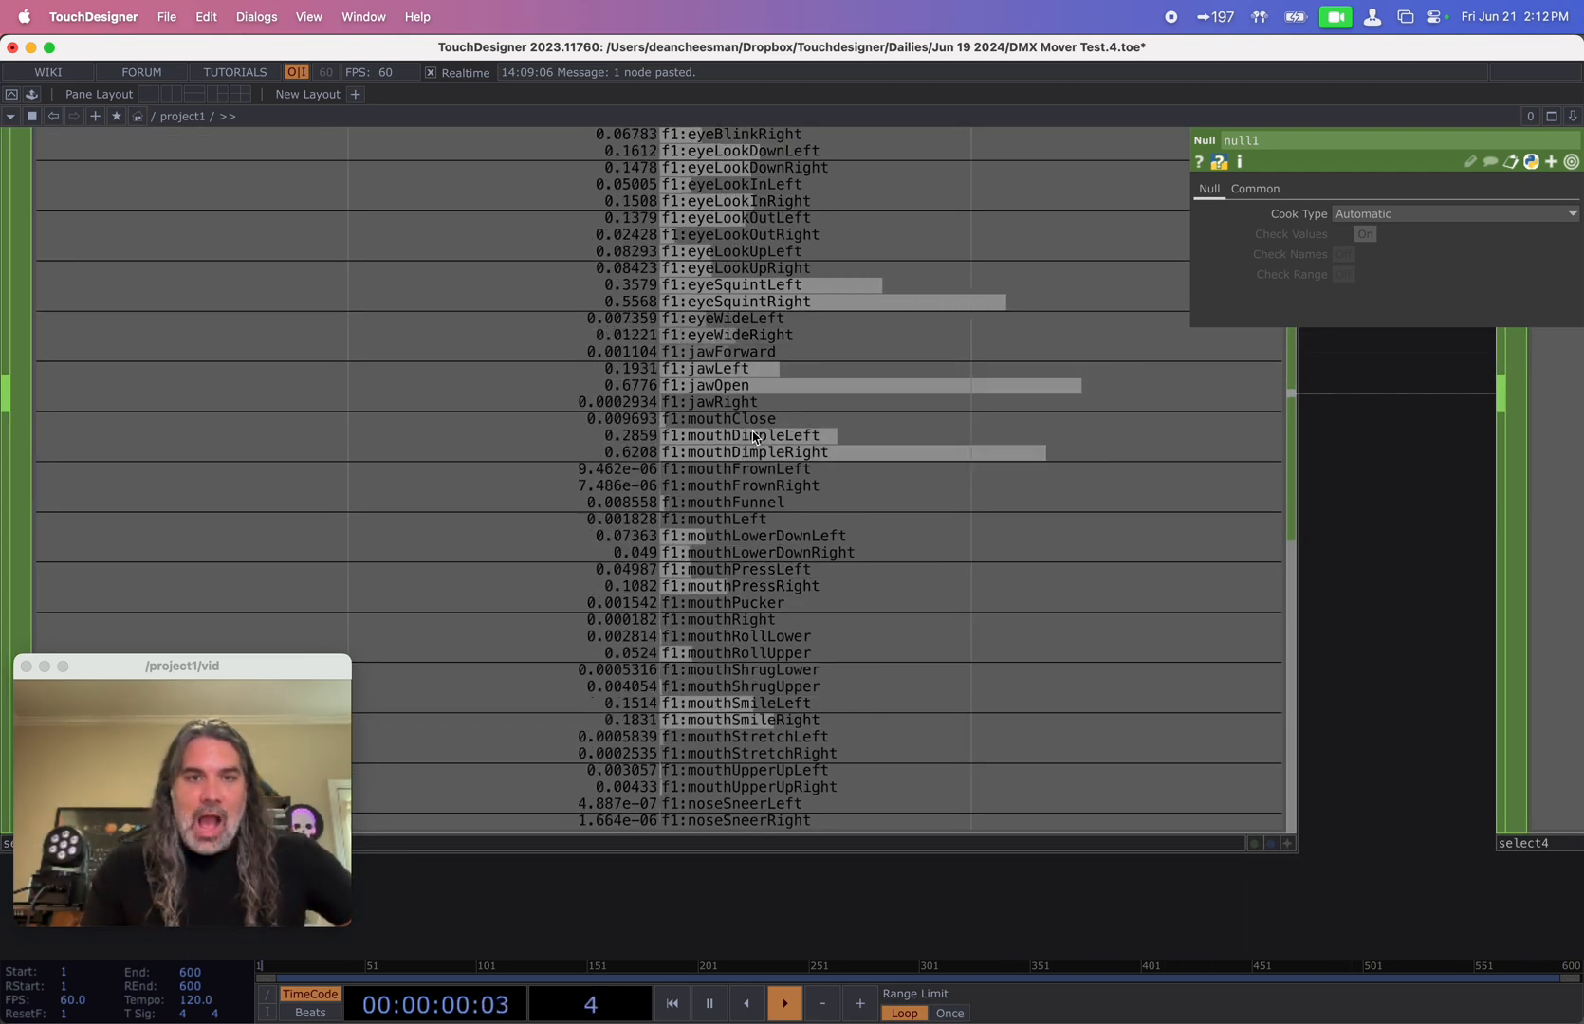
scroll(750, 432, "down", 6)
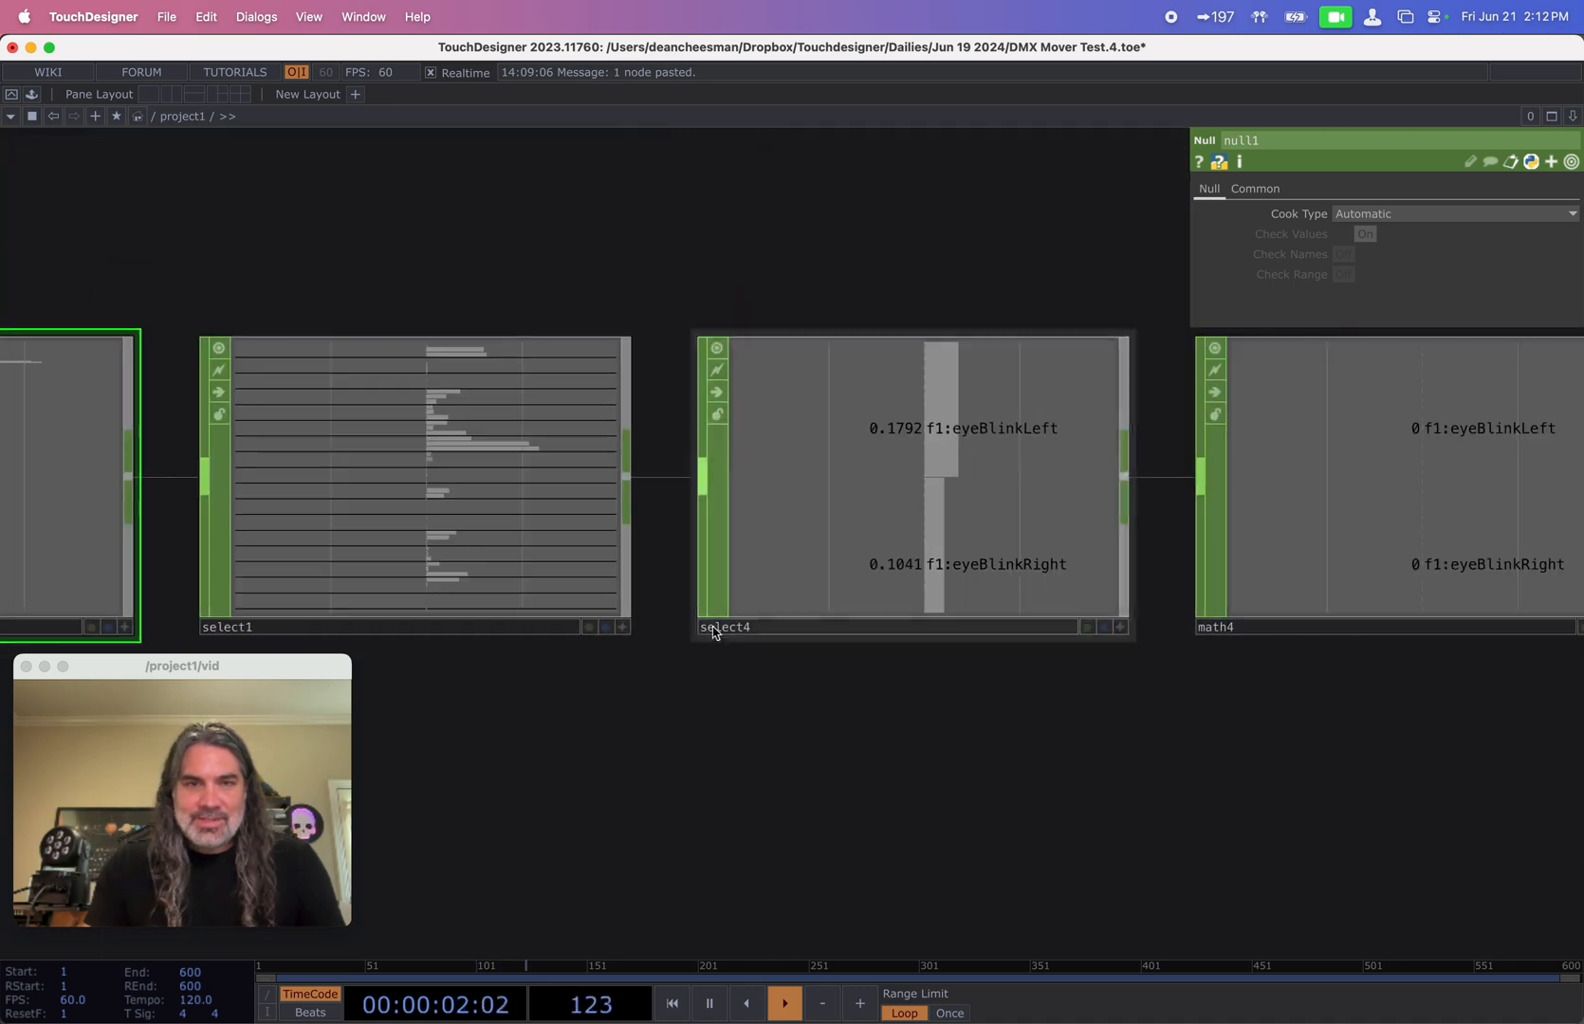
- Branch a new Select CHOP off select1 and set its Channel Names to f1:jawOpen
left_click(714, 631)
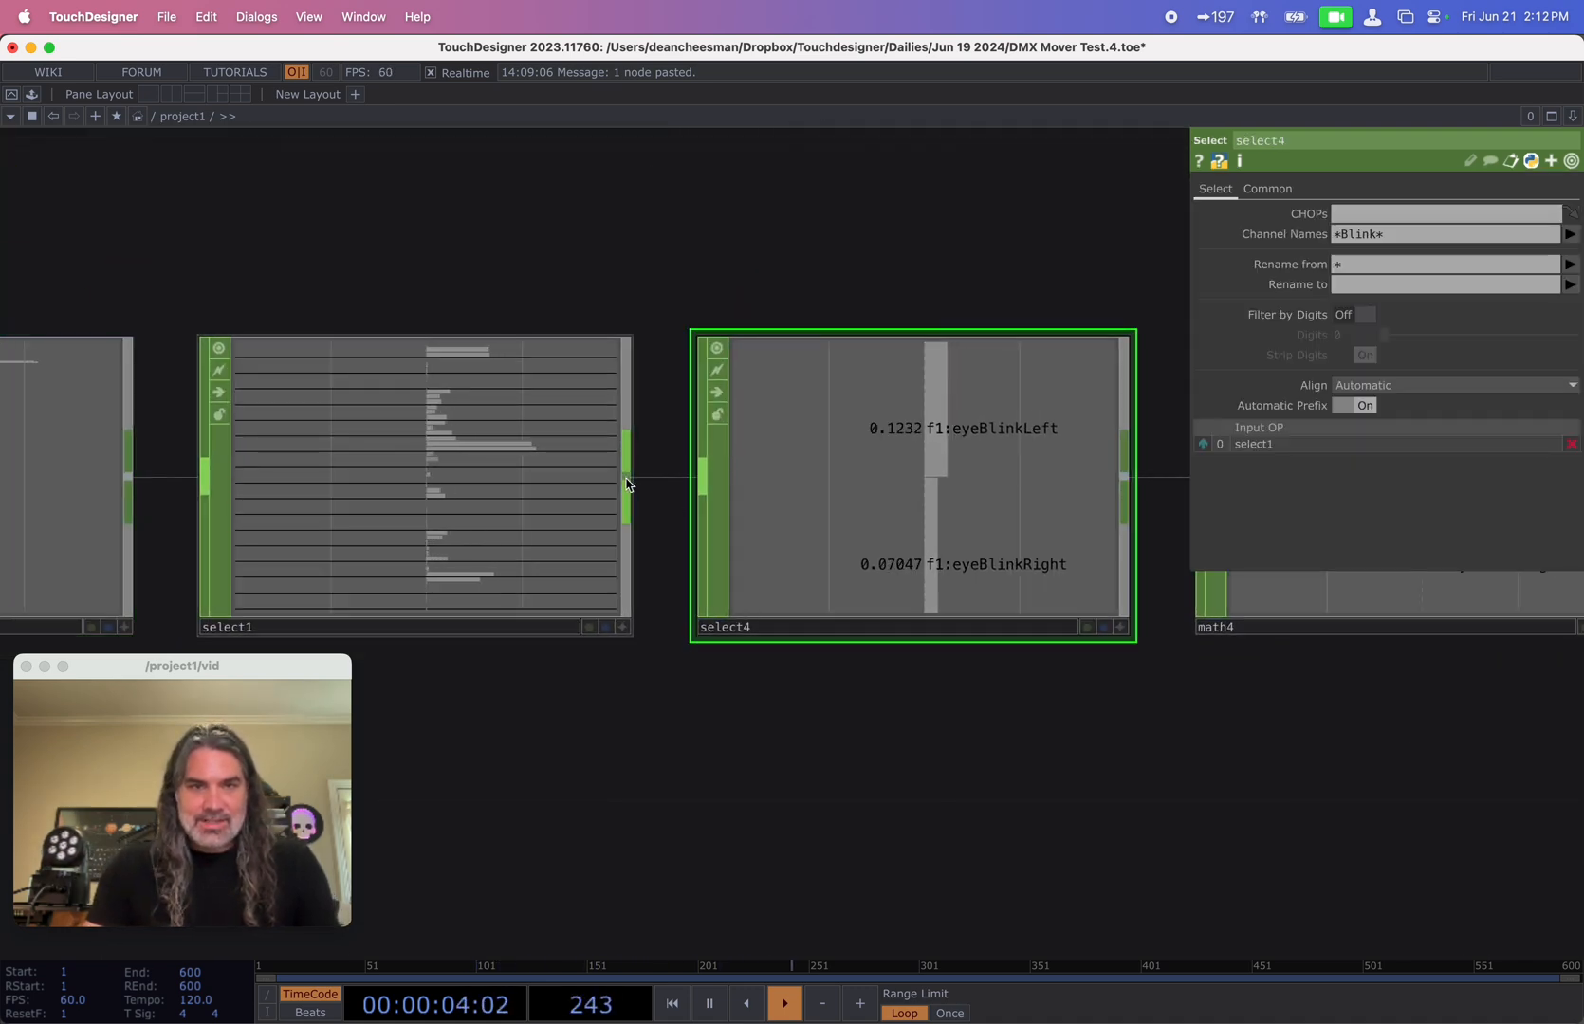
left_click(709, 806)
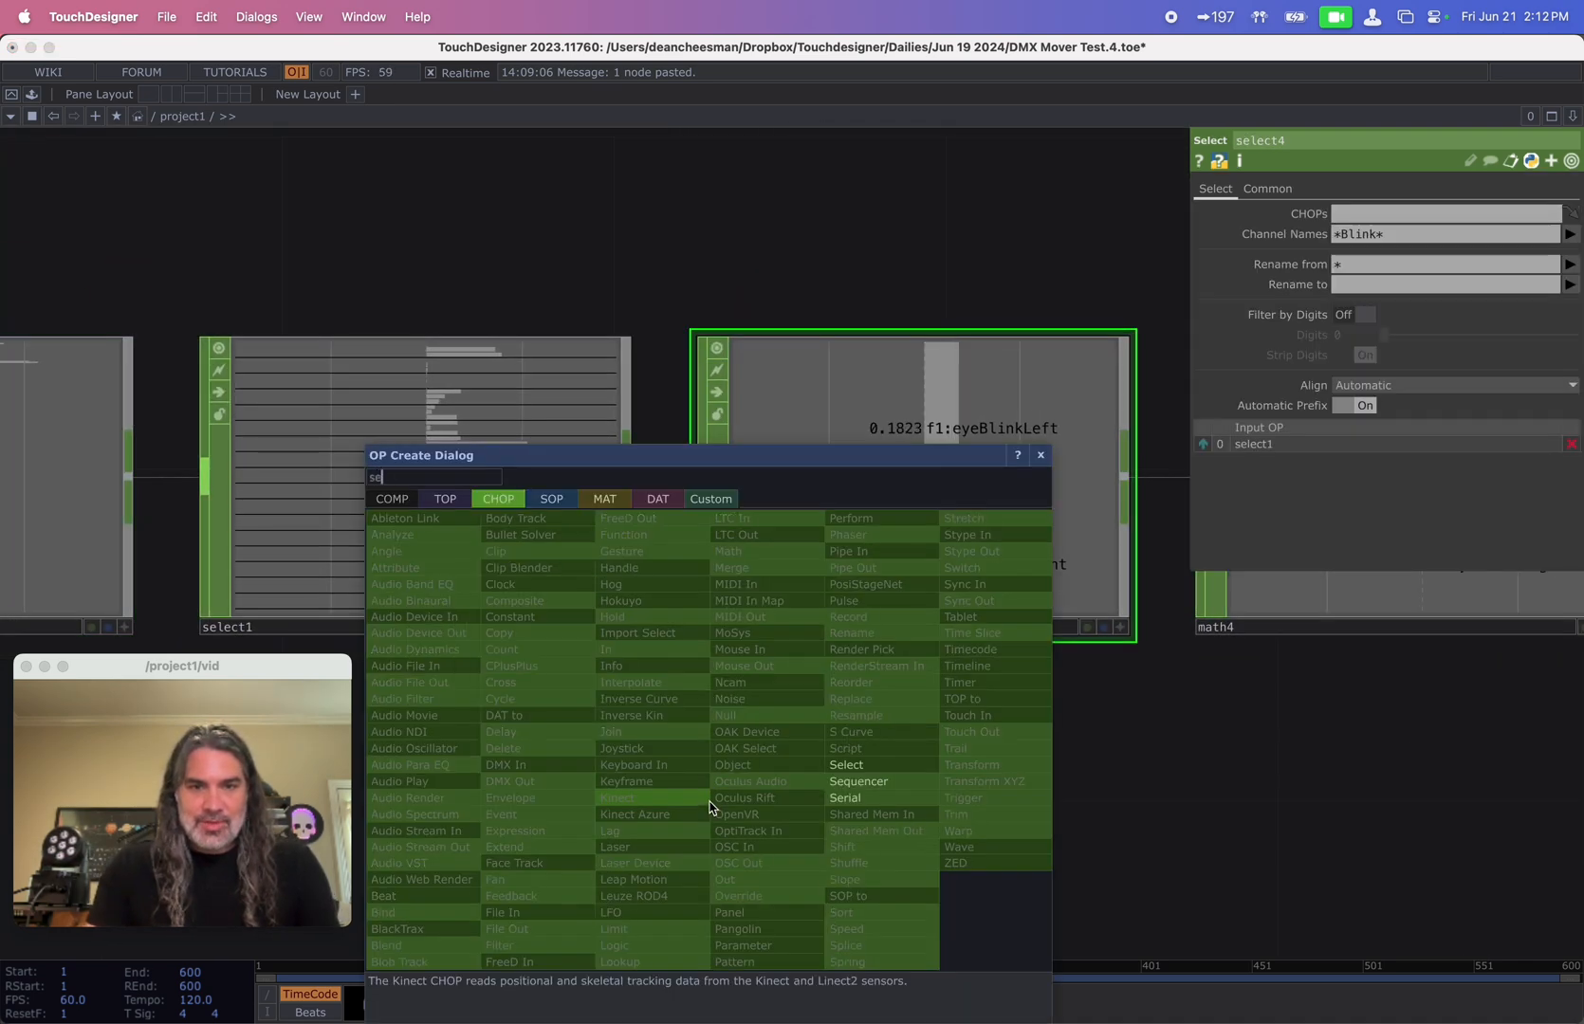
left_click(852, 770)
left_click_drag(1316, 766, 1079, 599)
left_click(1570, 236)
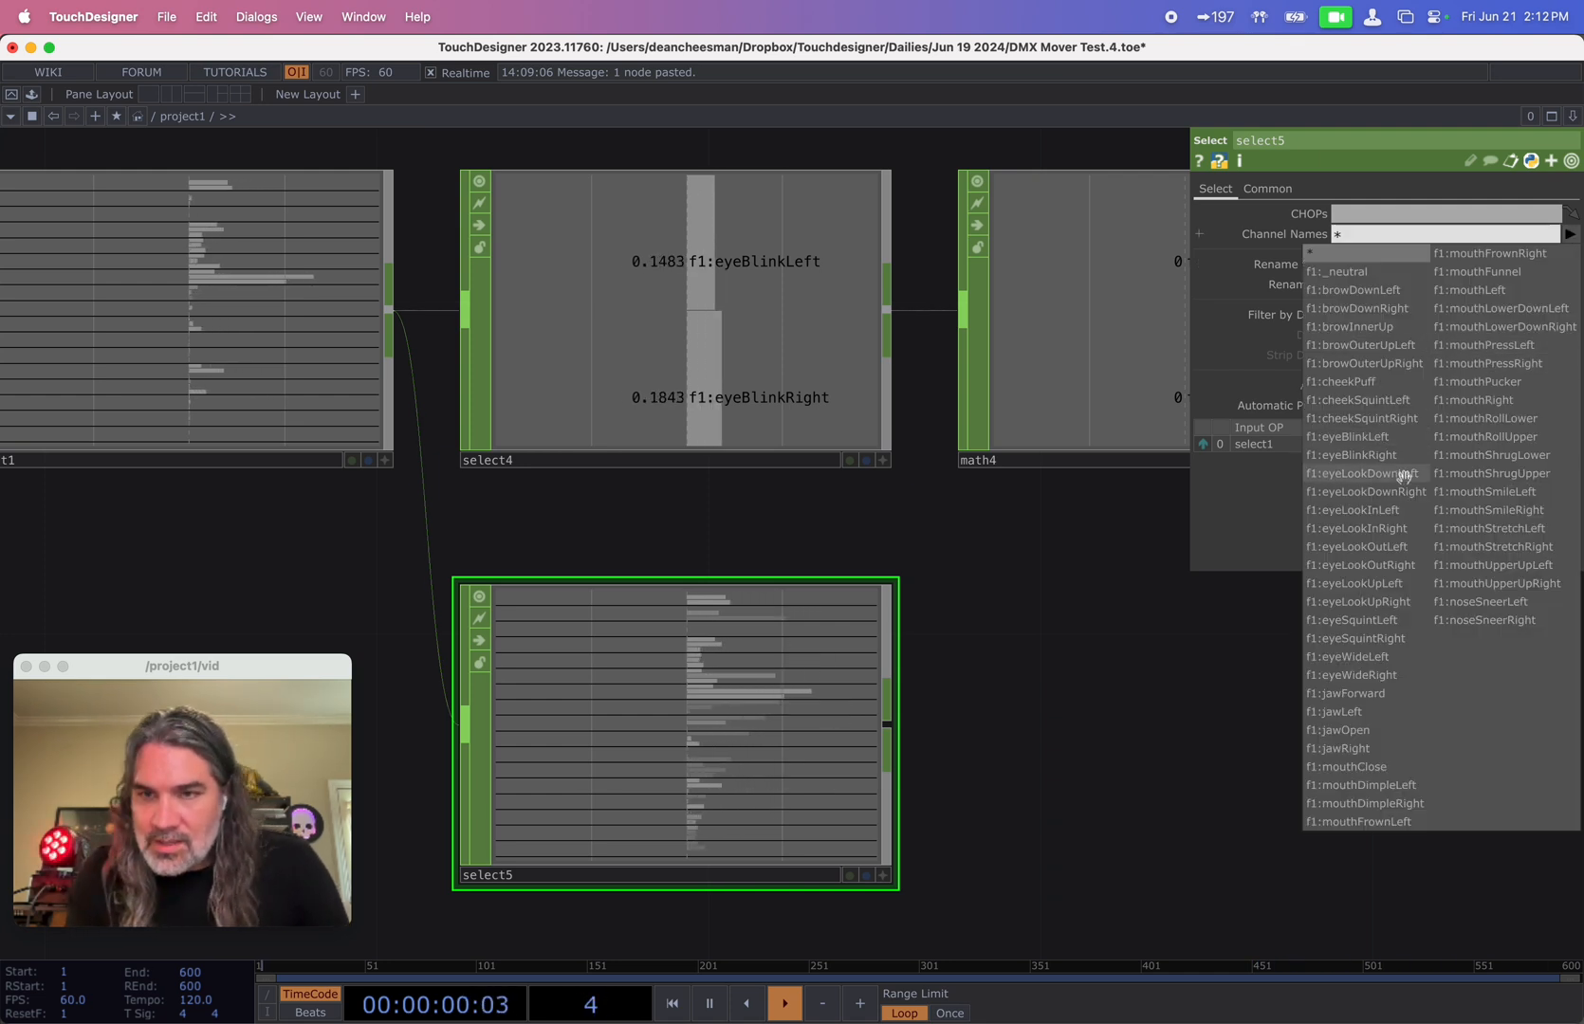
left_click(1366, 728)
- Add a Rename CHOP below logic1 and feed it the jaw-open channel from select5
left_click_drag(1138, 758, 555, 611)
scroll(944, 687, "down", 5)
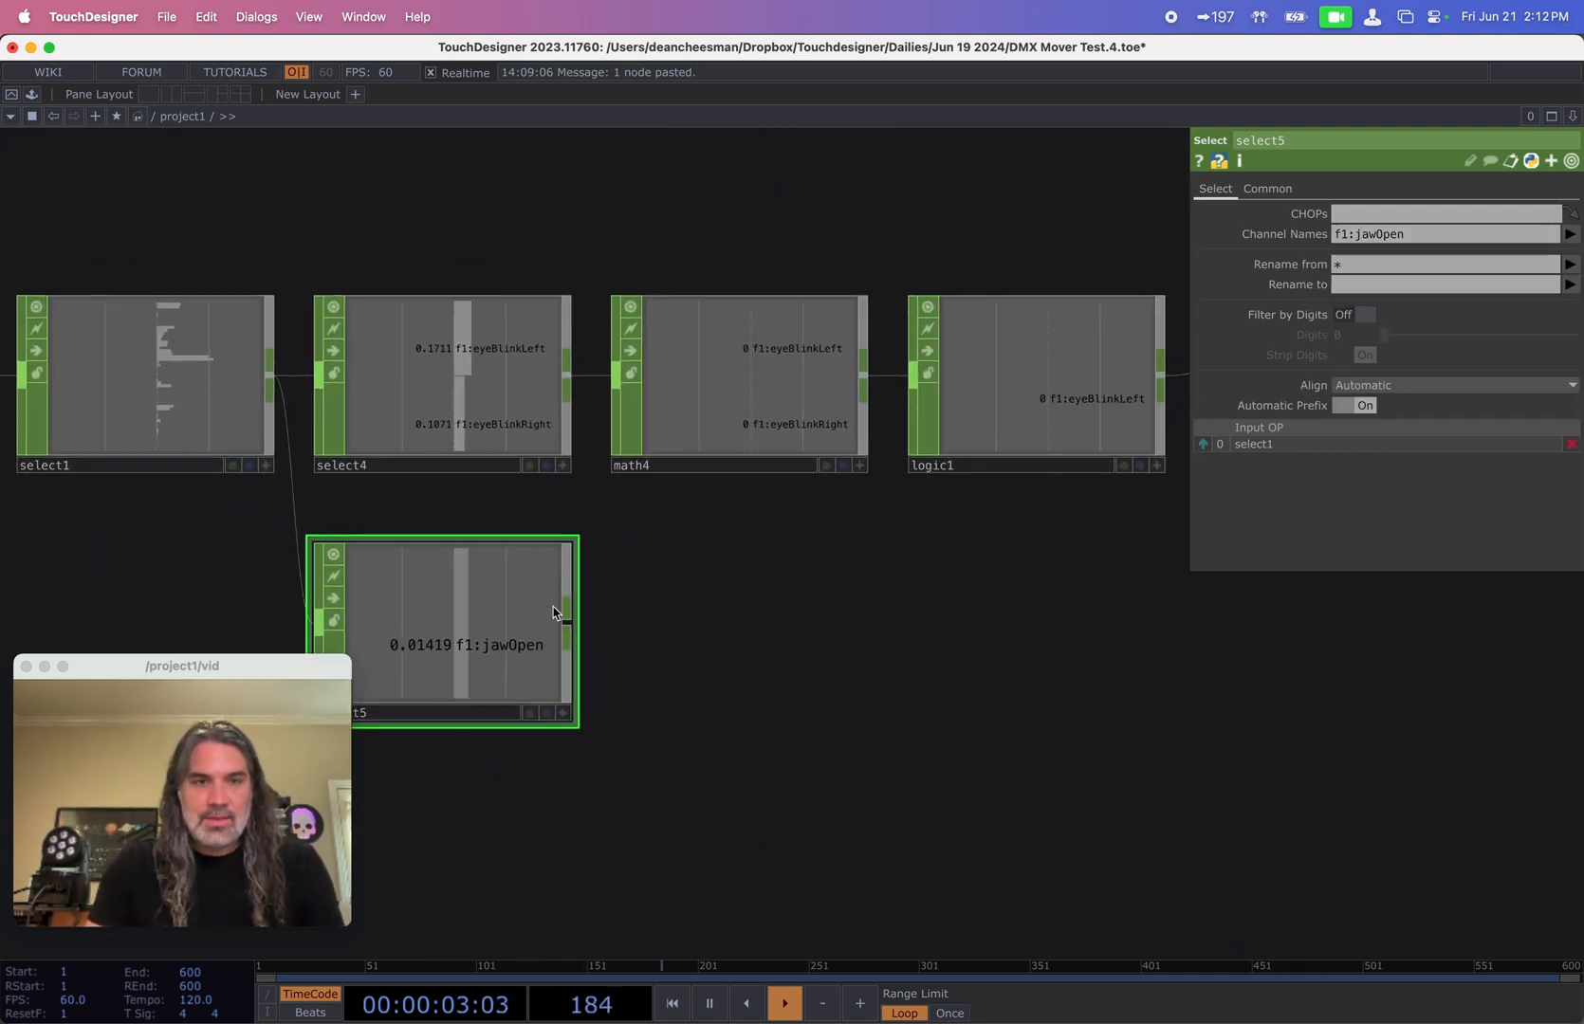
left_click(916, 625)
type("re")
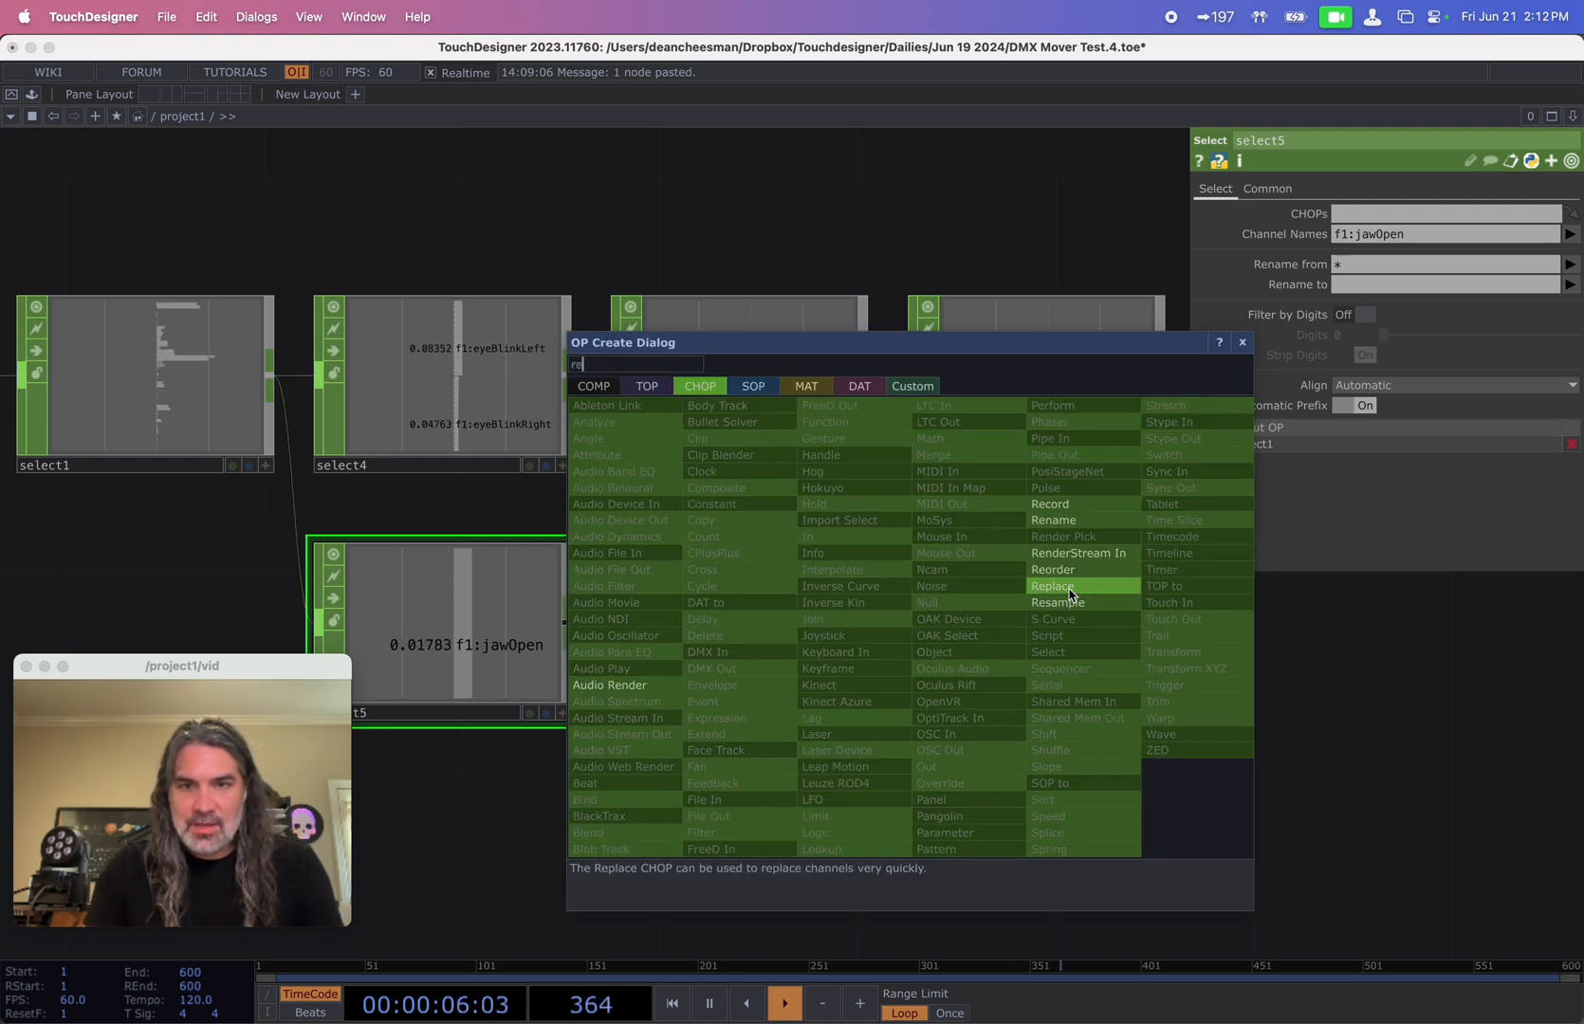
left_click(1052, 520)
left_click(1043, 635)
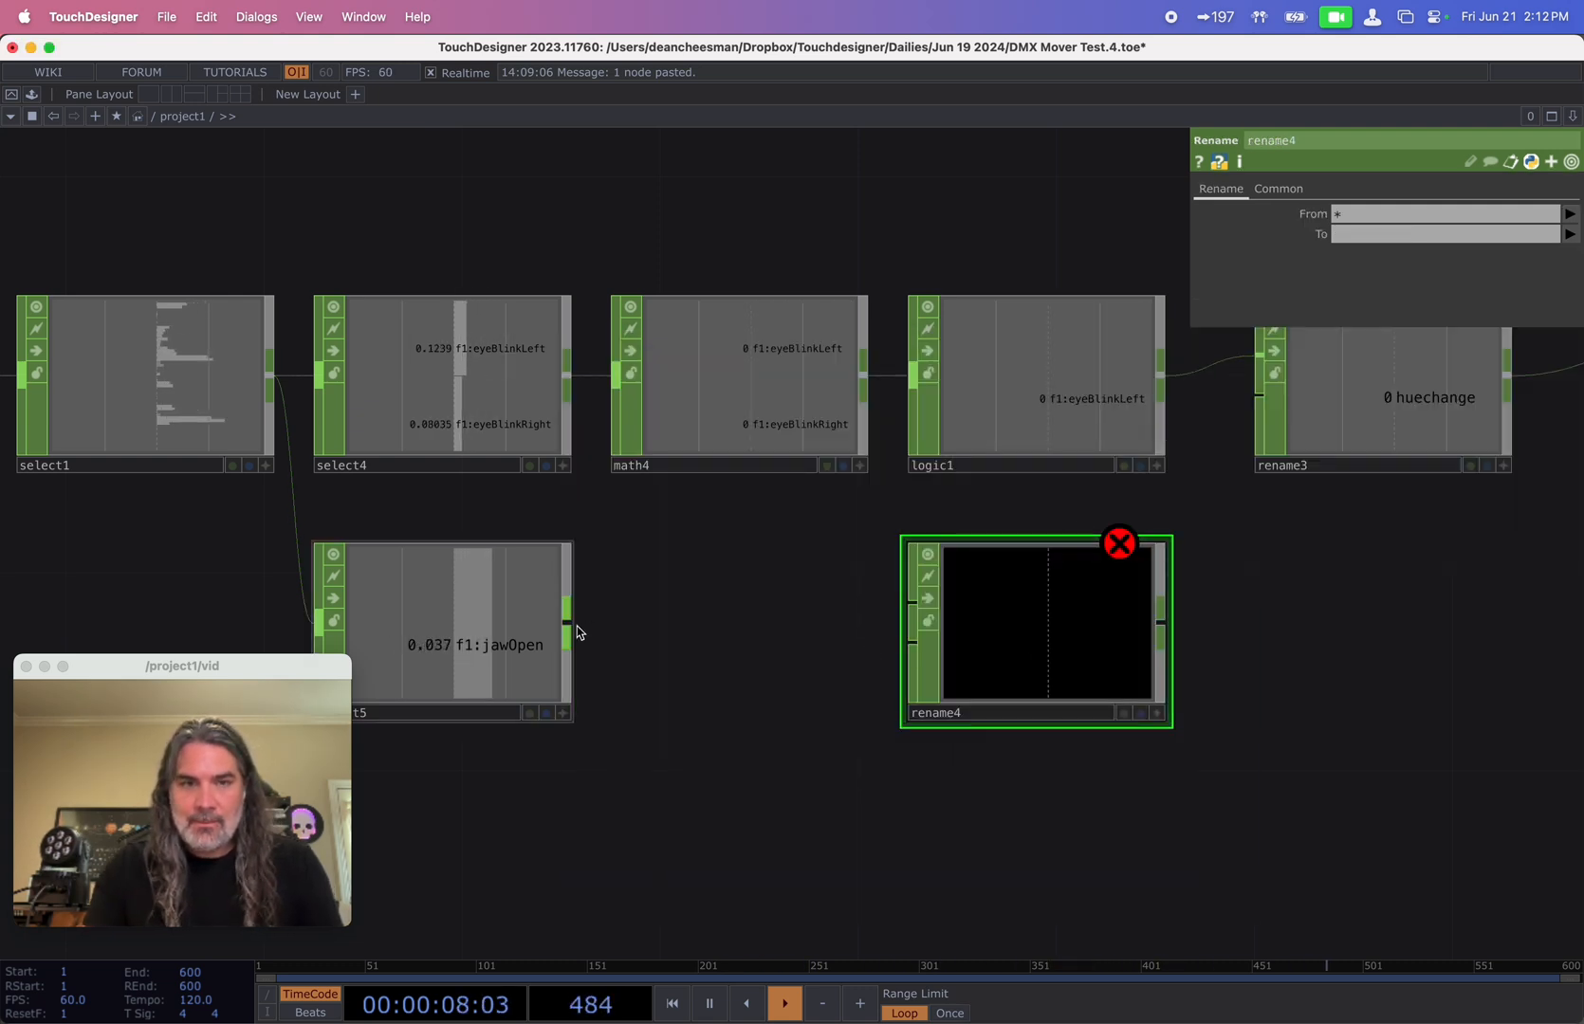
left_click_drag(817, 638, 880, 605)
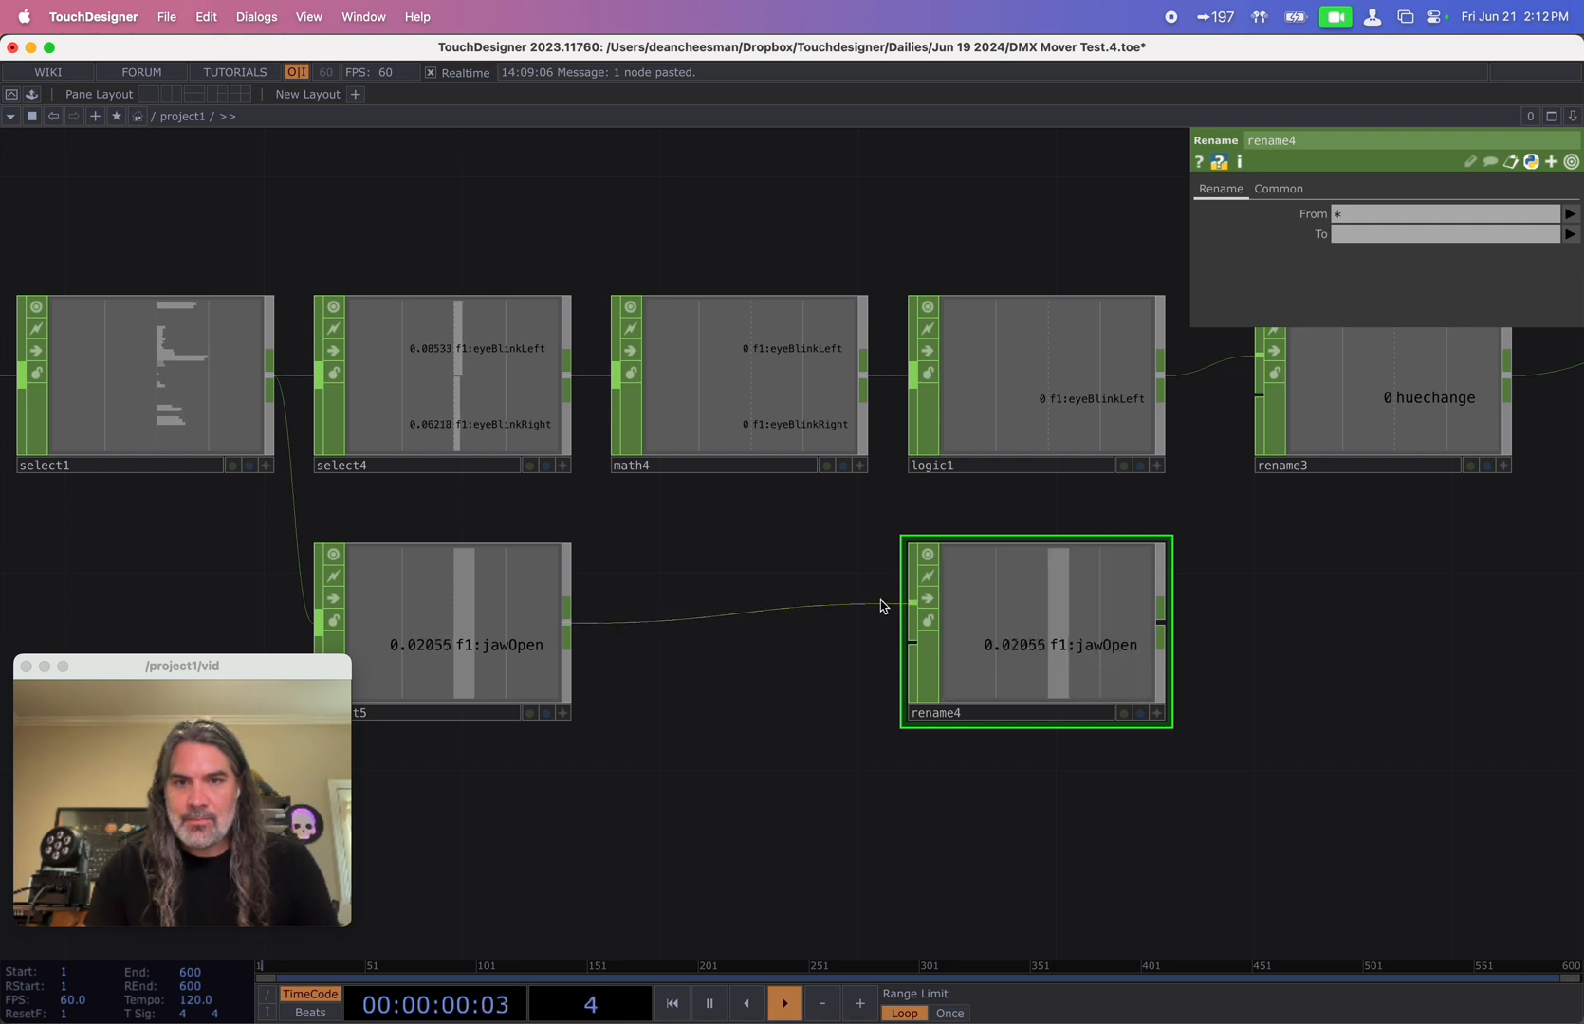
- Rename the jaw-open channel to w in rename4, place the node below rename3 and connect it to merge1
left_click_drag(1481, 604, 1082, 654)
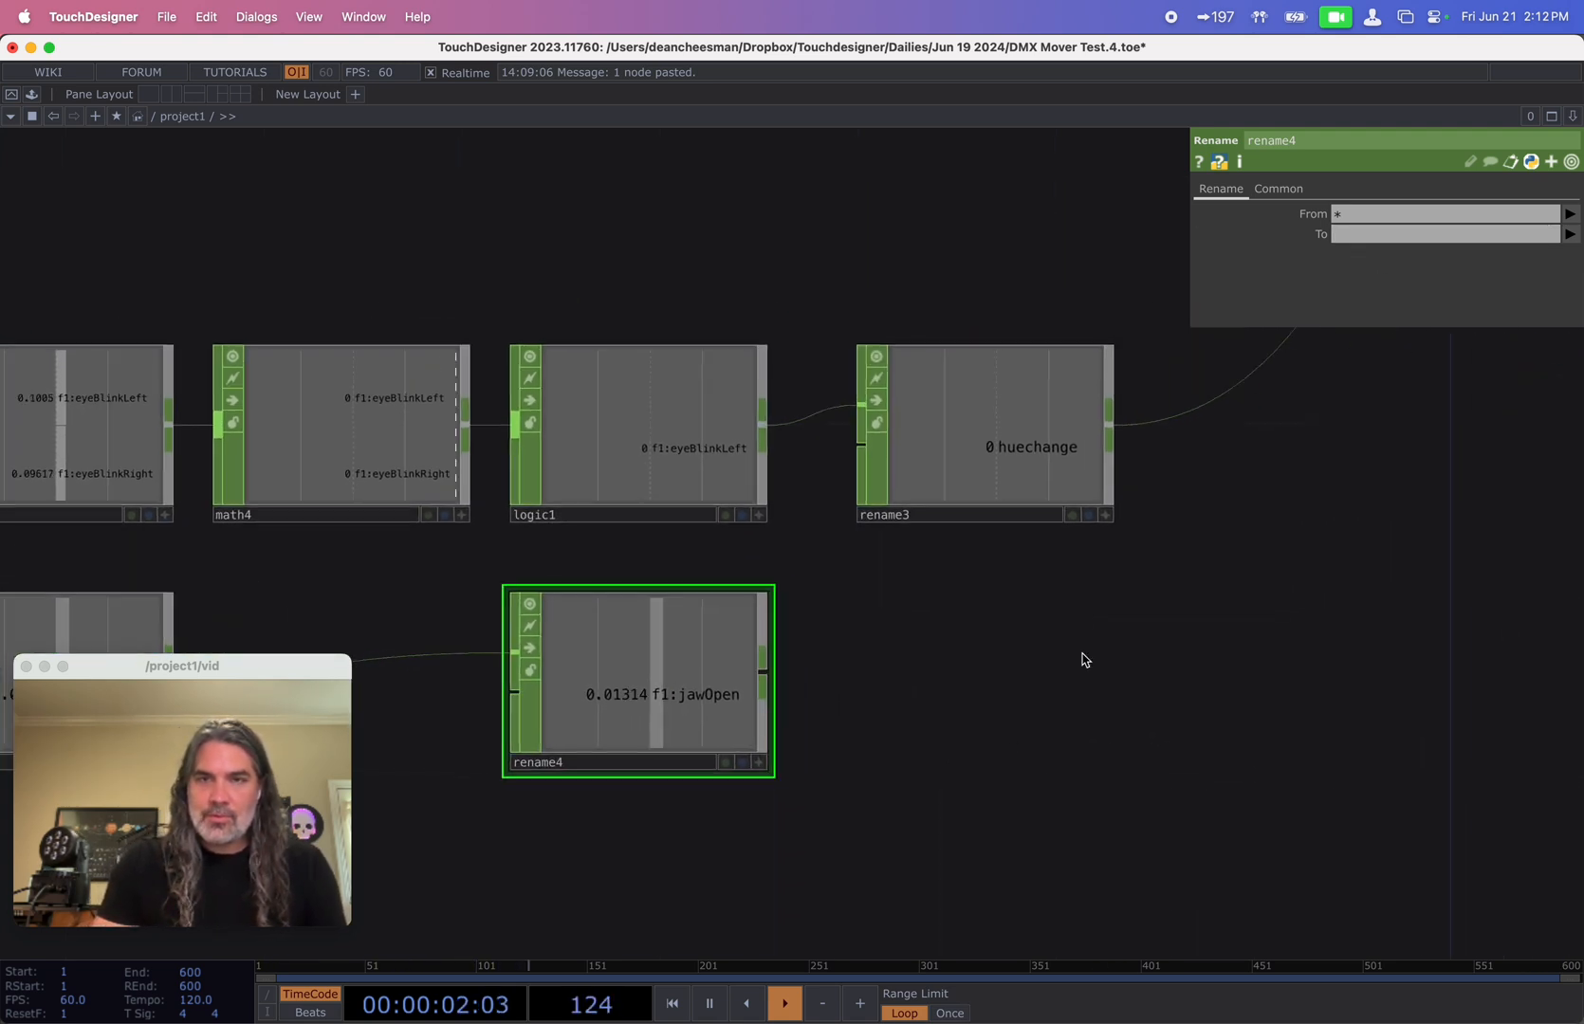
left_click_drag(653, 708, 954, 702)
left_click_drag(1140, 657, 878, 700)
scroll(952, 702, "down", 5)
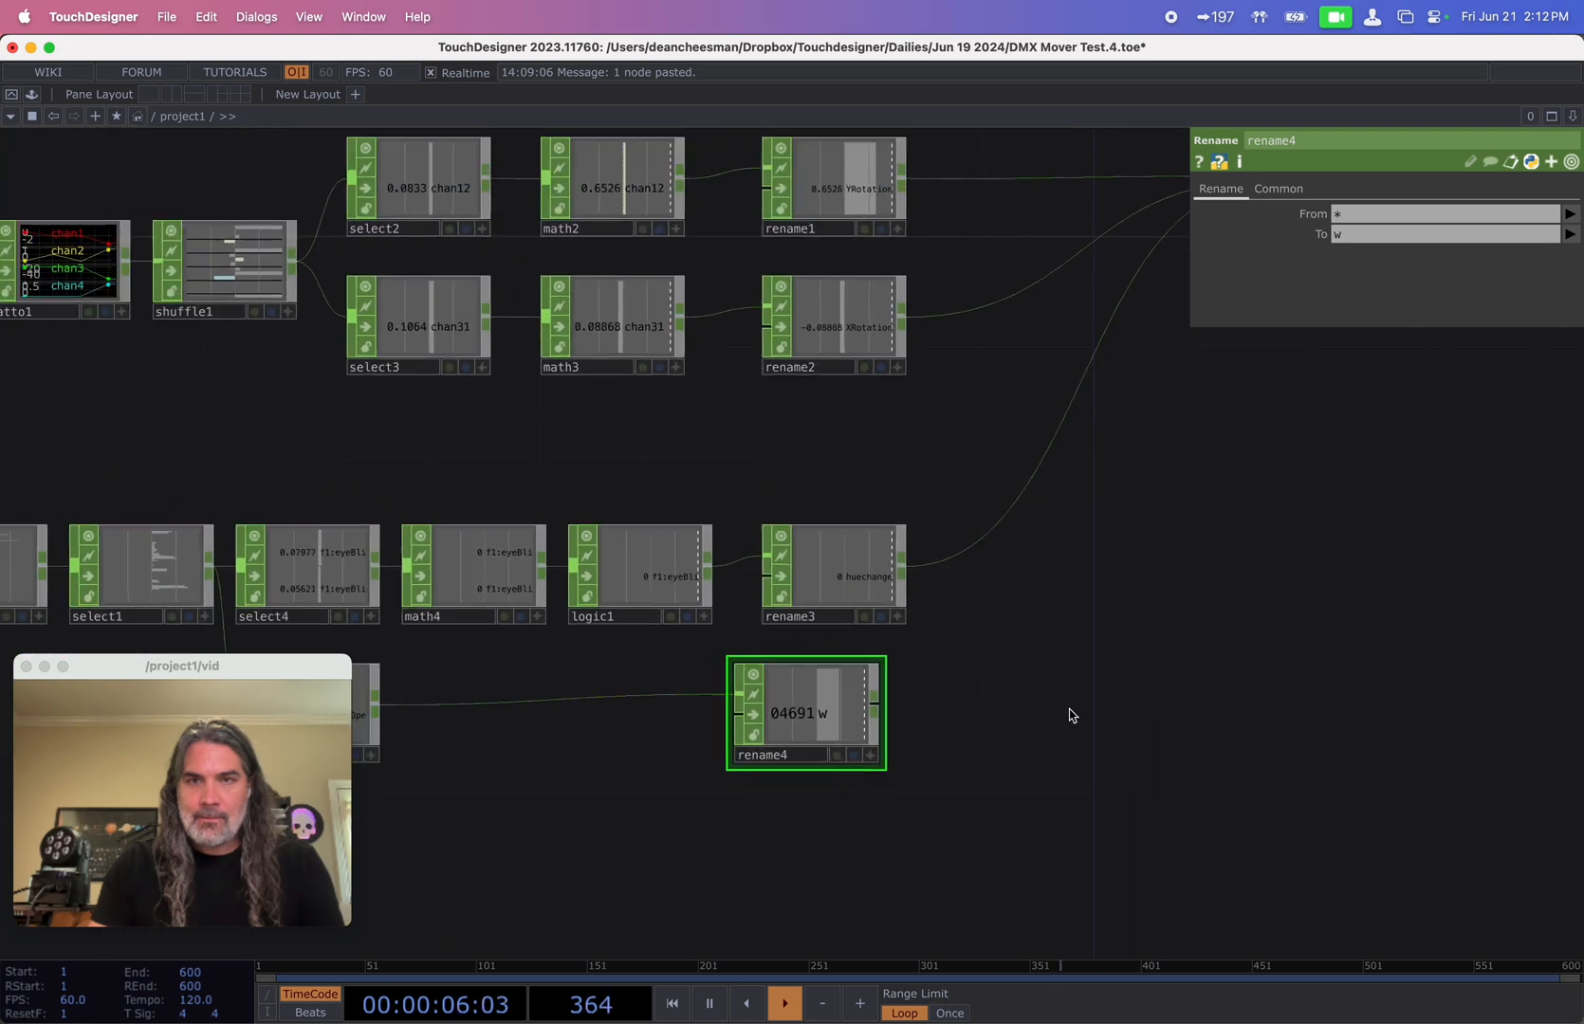
left_click_drag(1072, 713, 933, 728)
left_click_drag(714, 719, 768, 719)
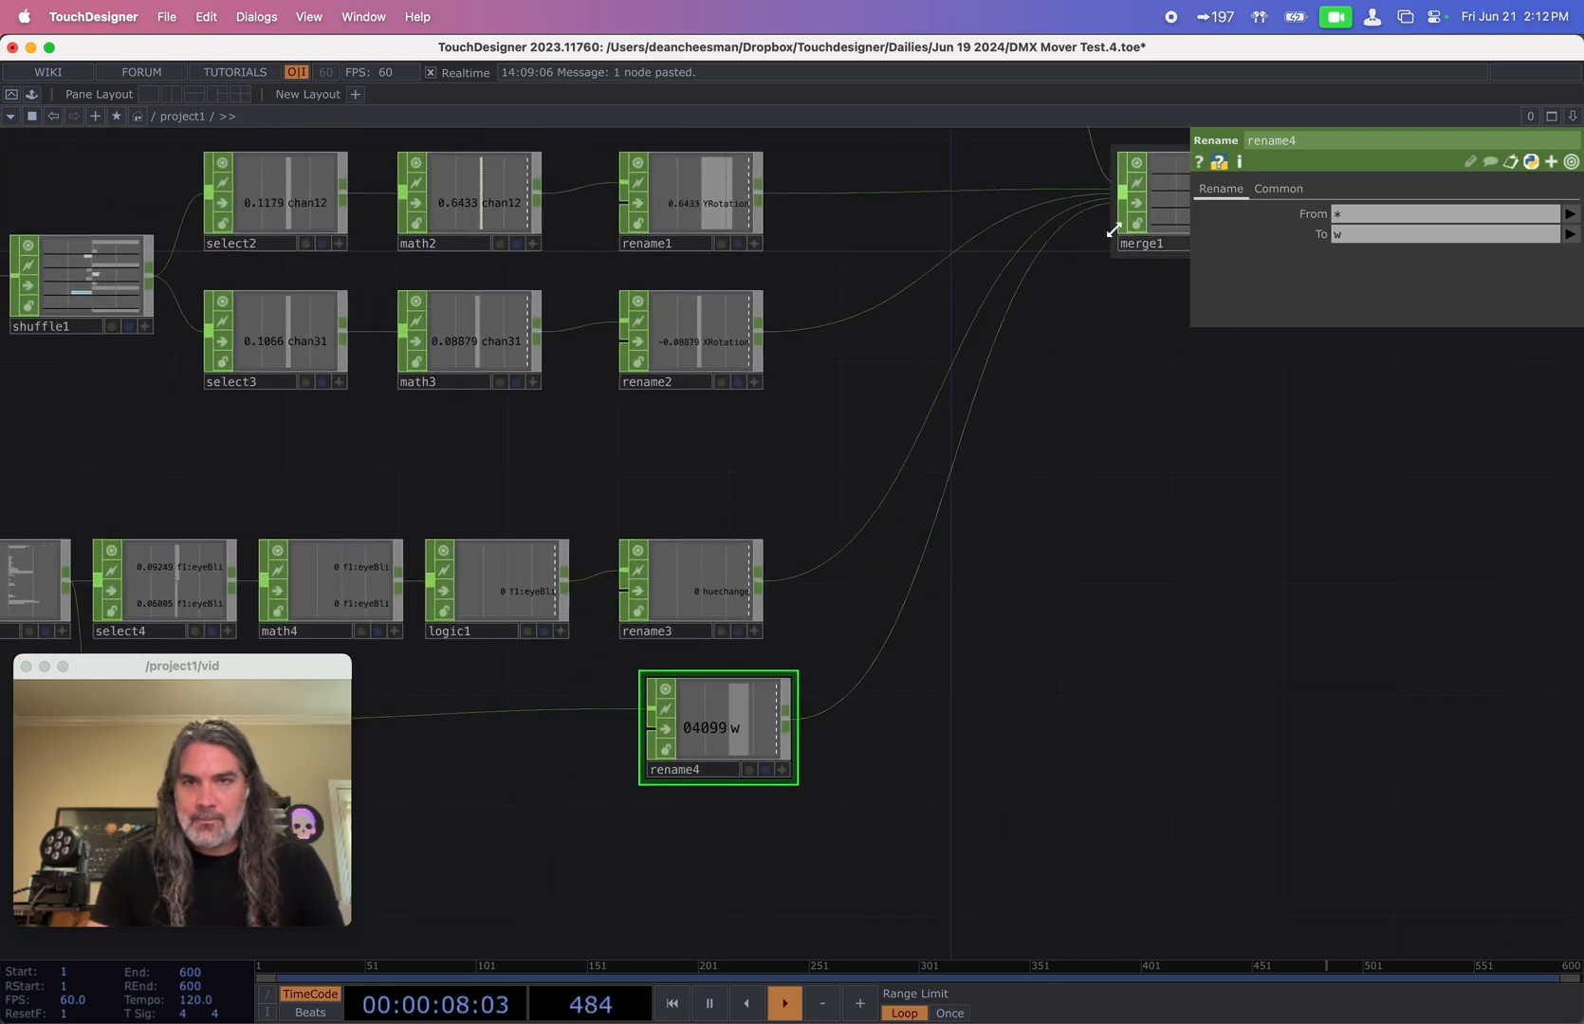
- Check the channel names in merge1 and change rename3's To name to hue_change
left_click_drag(1164, 387, 1127, 424)
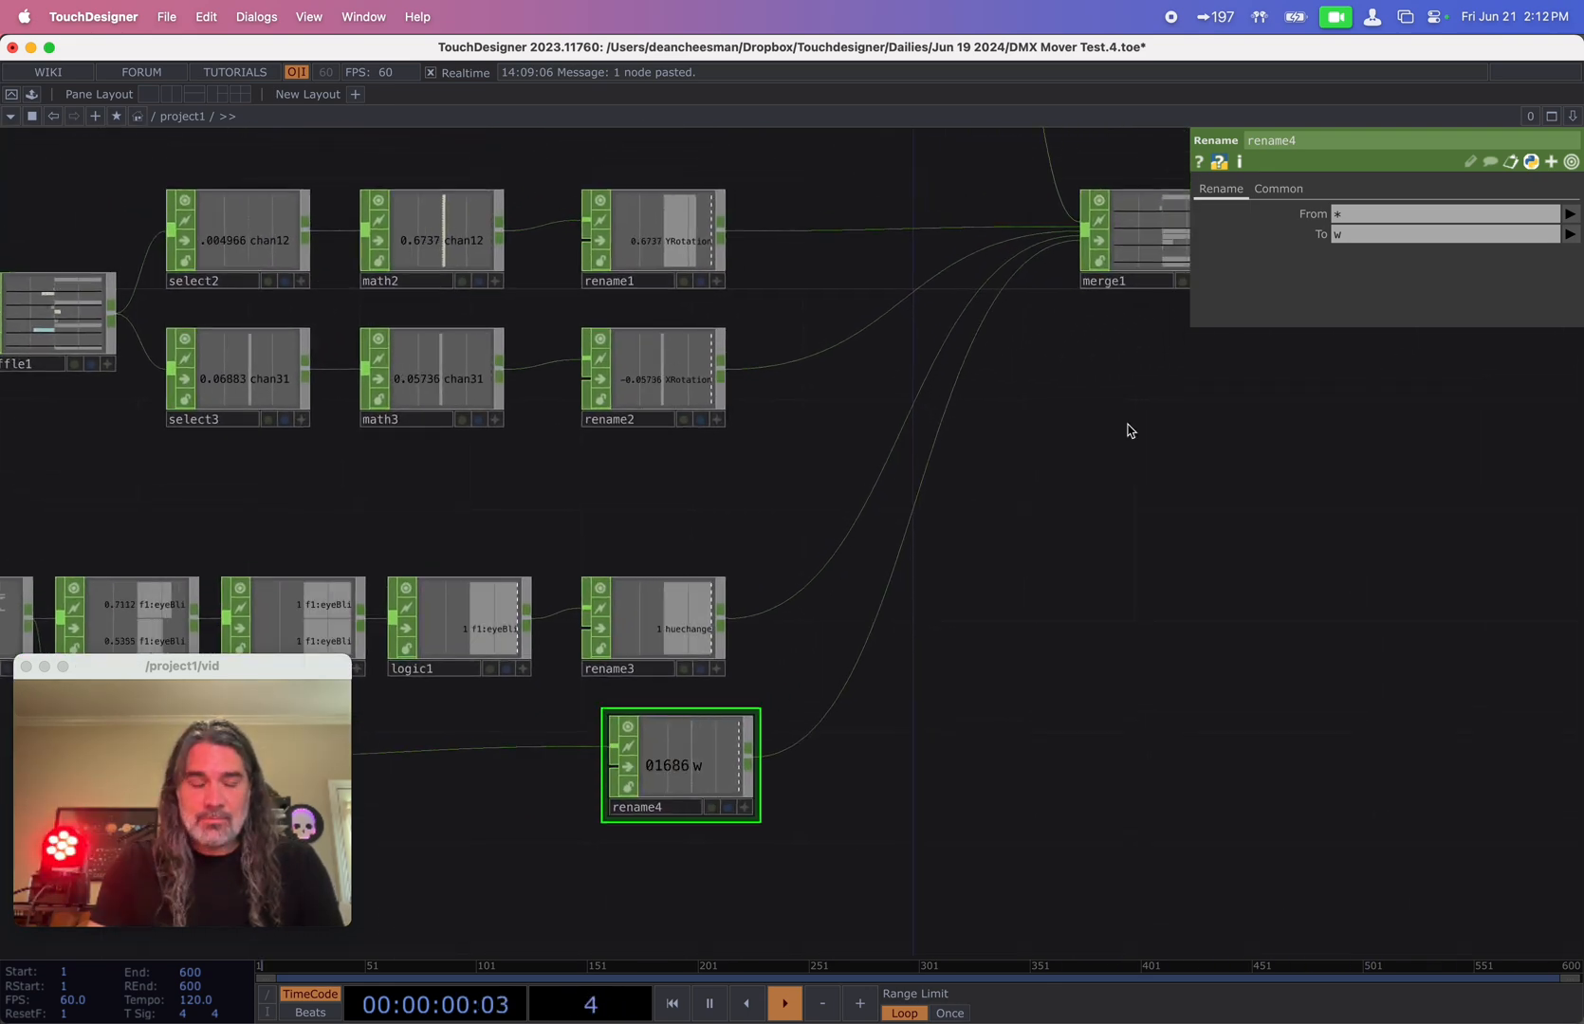
left_click_drag(1047, 640, 862, 703)
left_click_drag(539, 799, 512, 826)
scroll(982, 290, "up", 8)
scroll(977, 340, "up", 1)
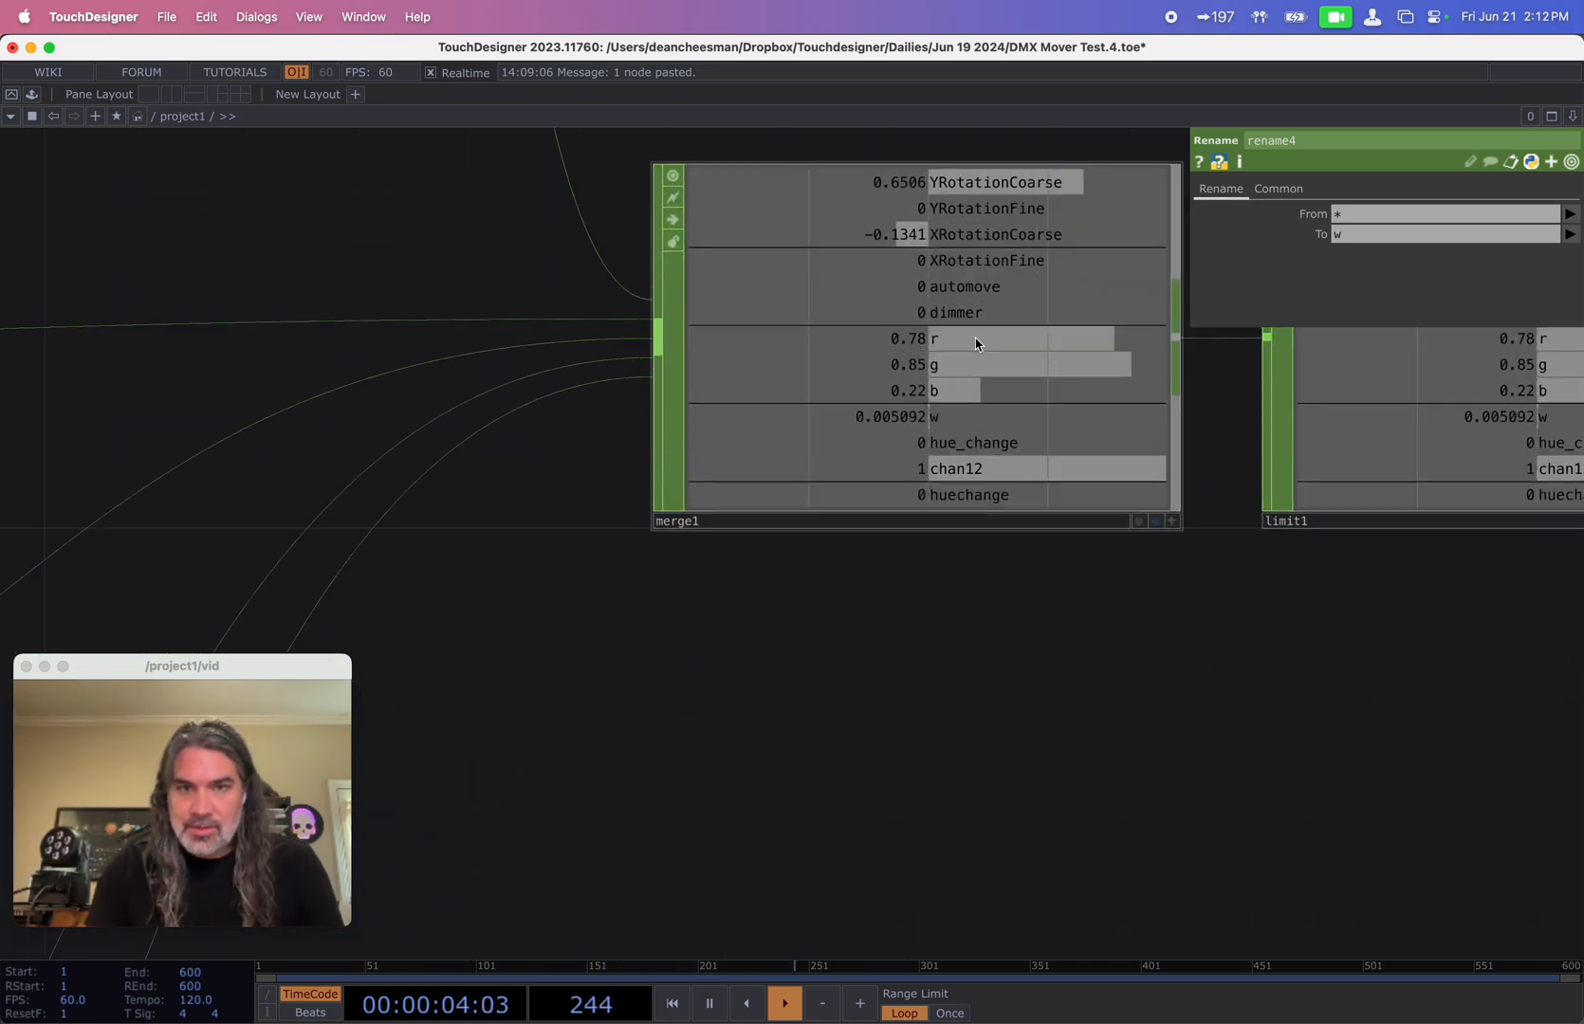
scroll(996, 441, "down", 6)
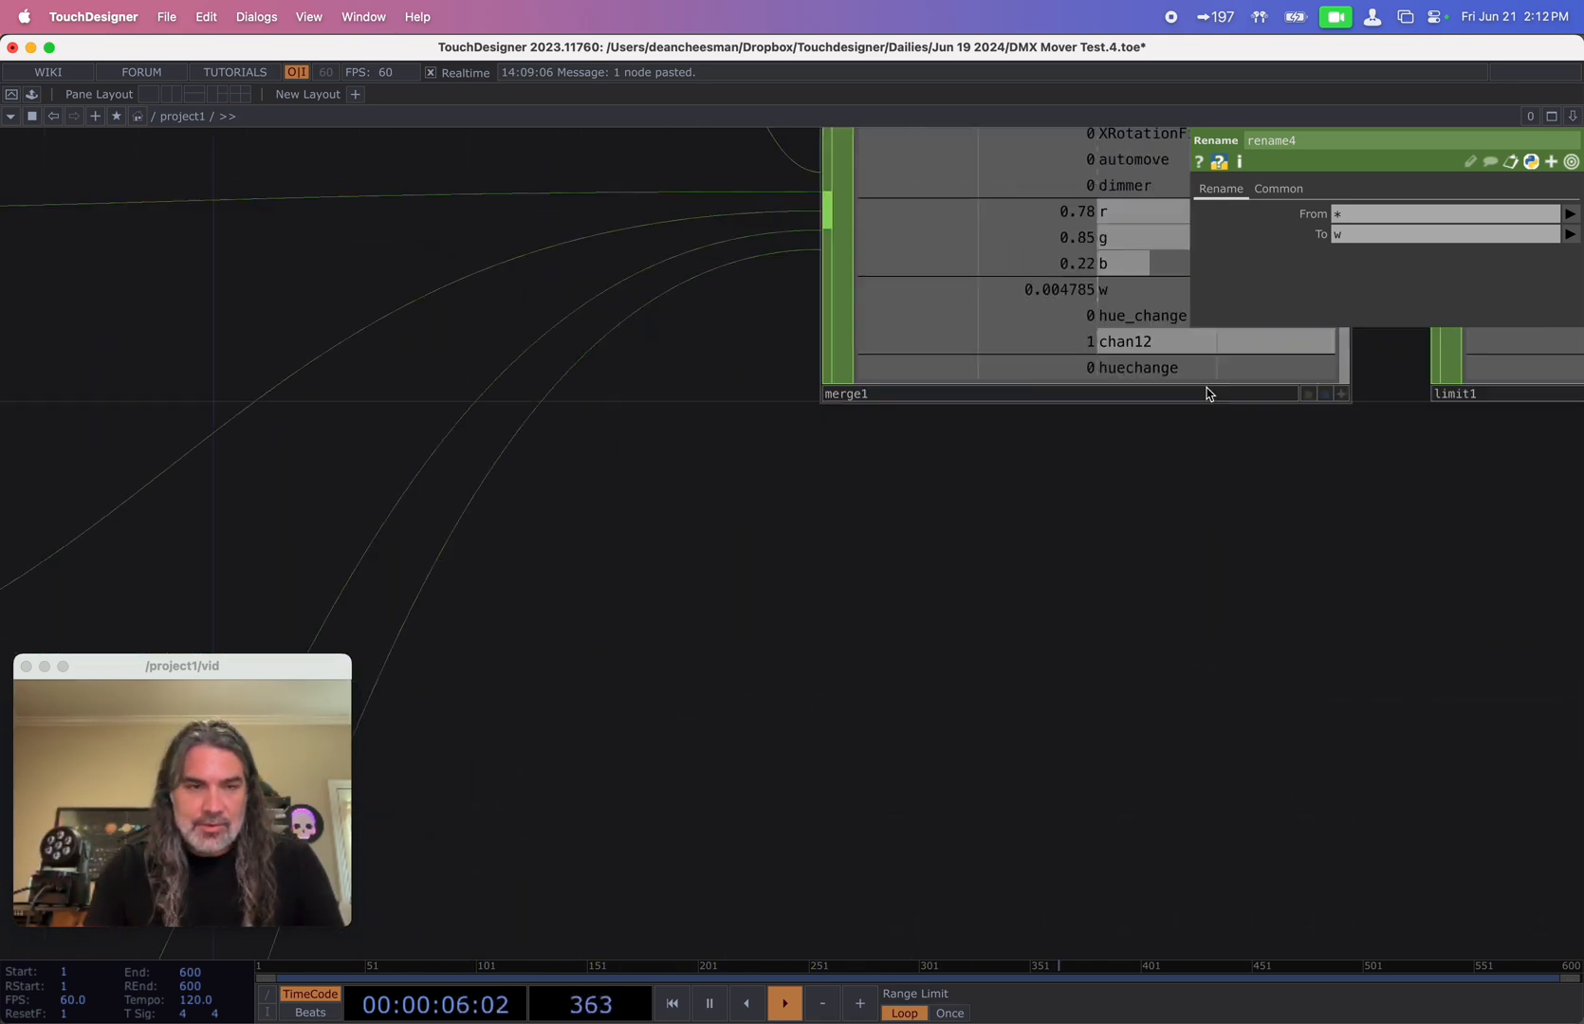
scroll(962, 604, "up", 6)
left_click(911, 617)
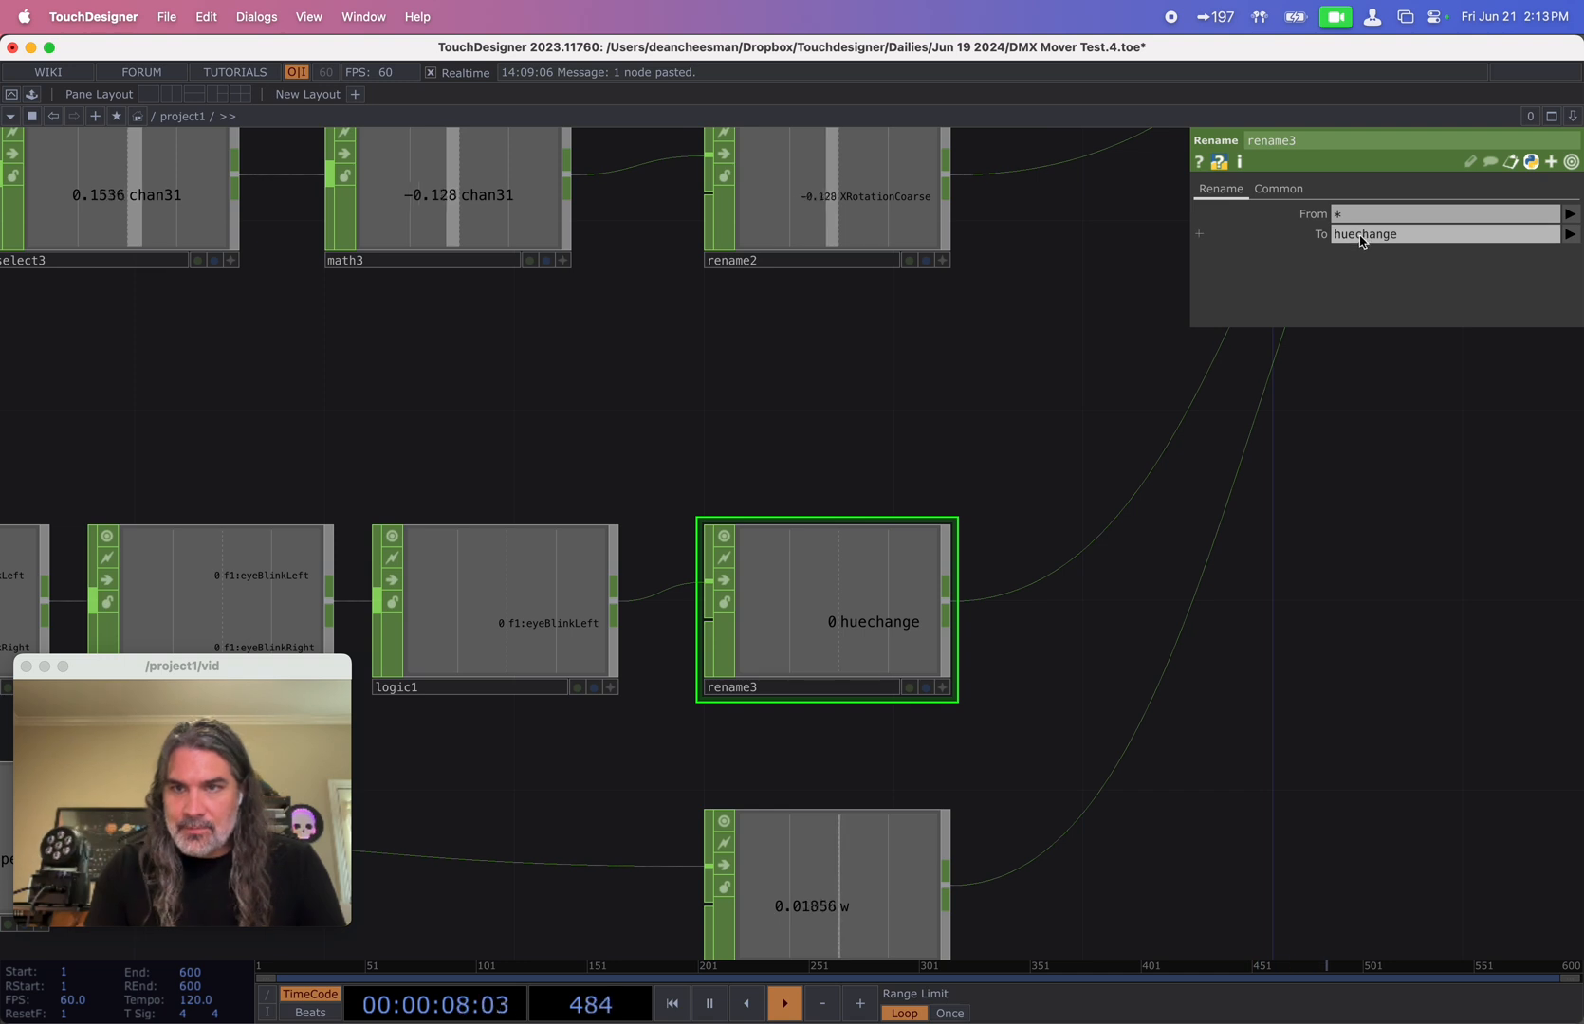
left_click(1355, 235)
type("_")
key("Return")
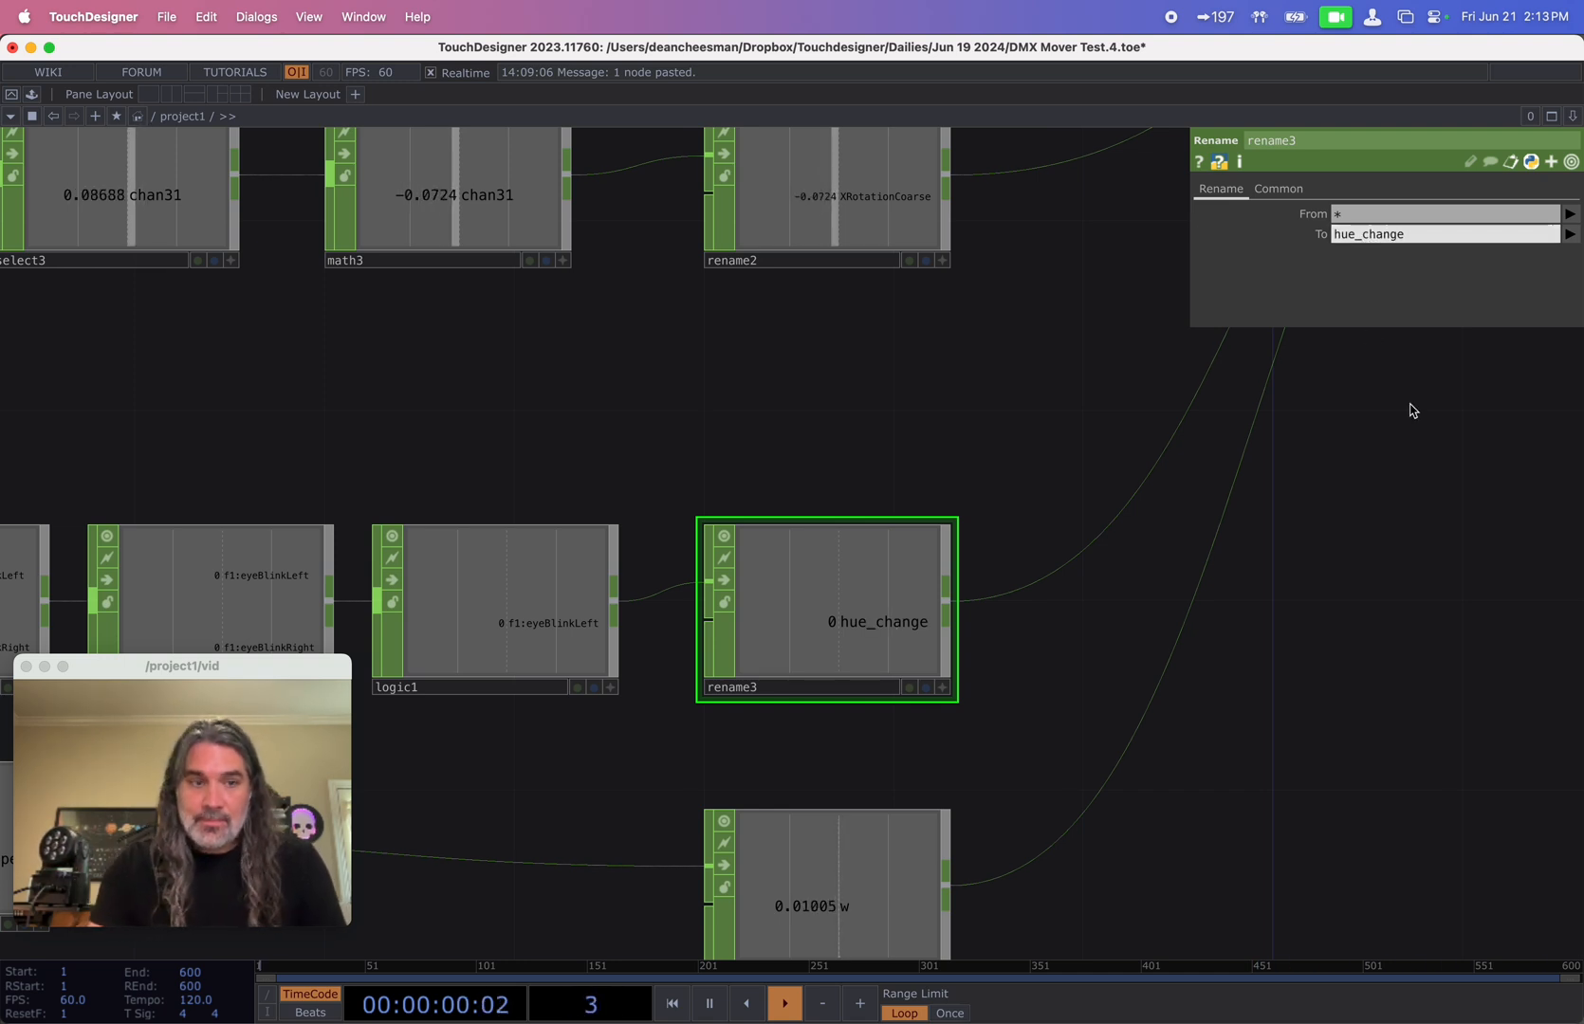
- Check the blink-driven hue_change and jaw-driven w channels in merge1
left_click_drag(1165, 647, 627, 944)
left_click_drag(1020, 618, 786, 827)
scroll(922, 601, "up", 1)
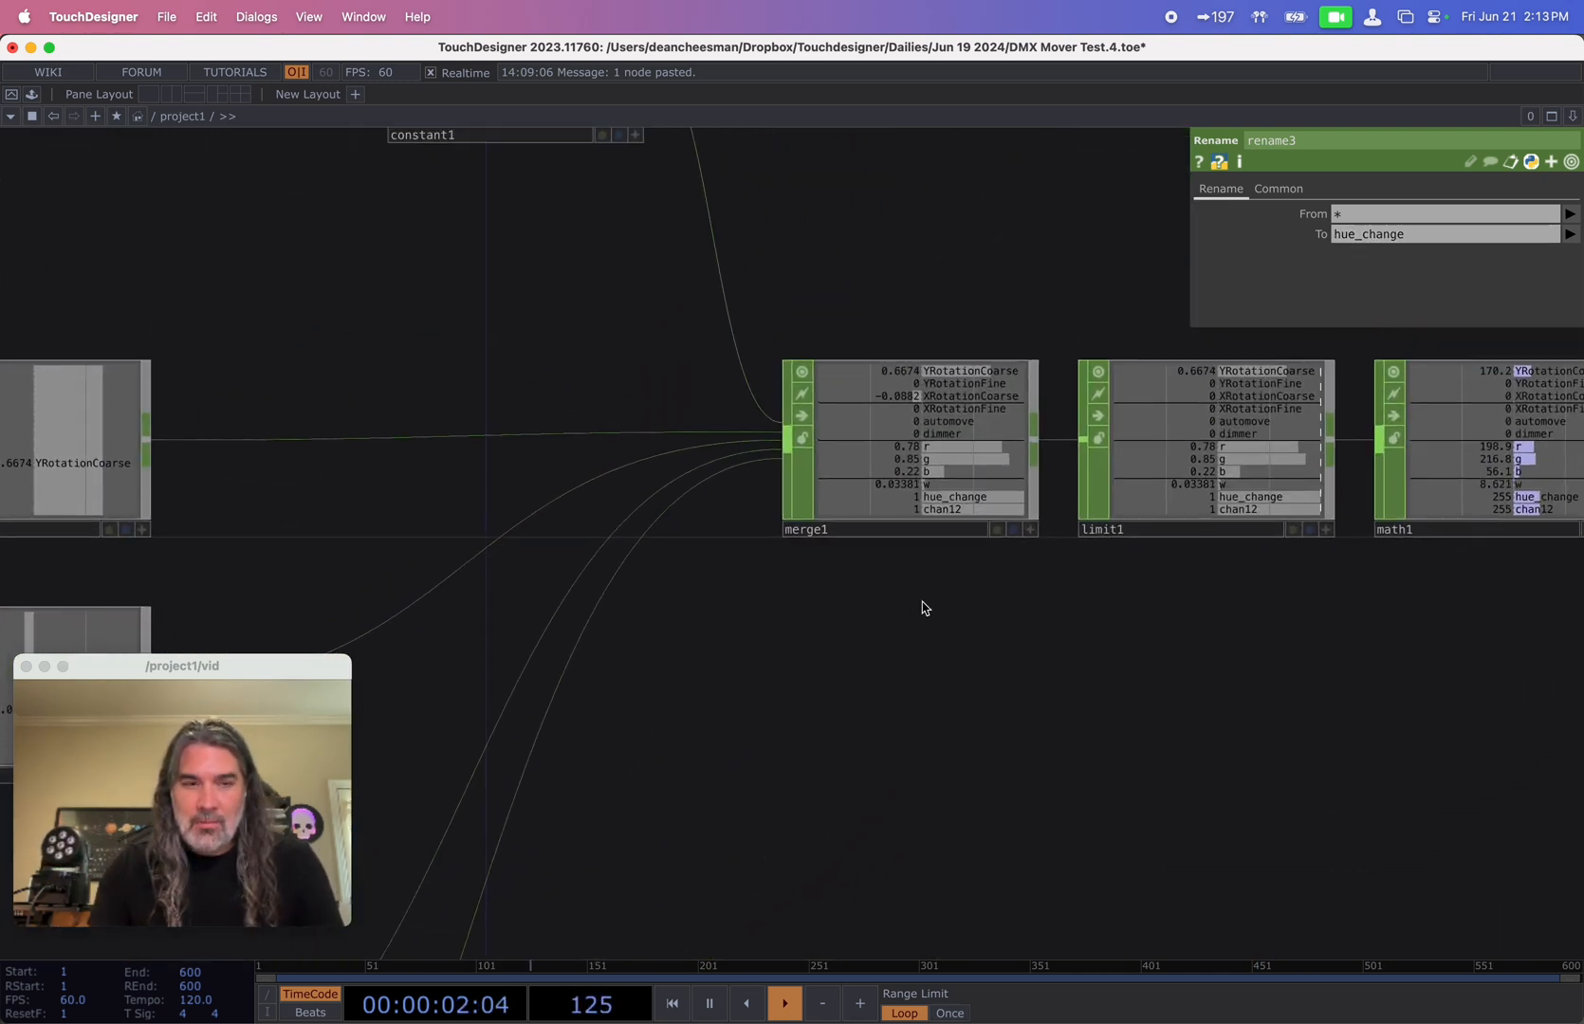
scroll(965, 573, "up", 3)
left_click(936, 434)
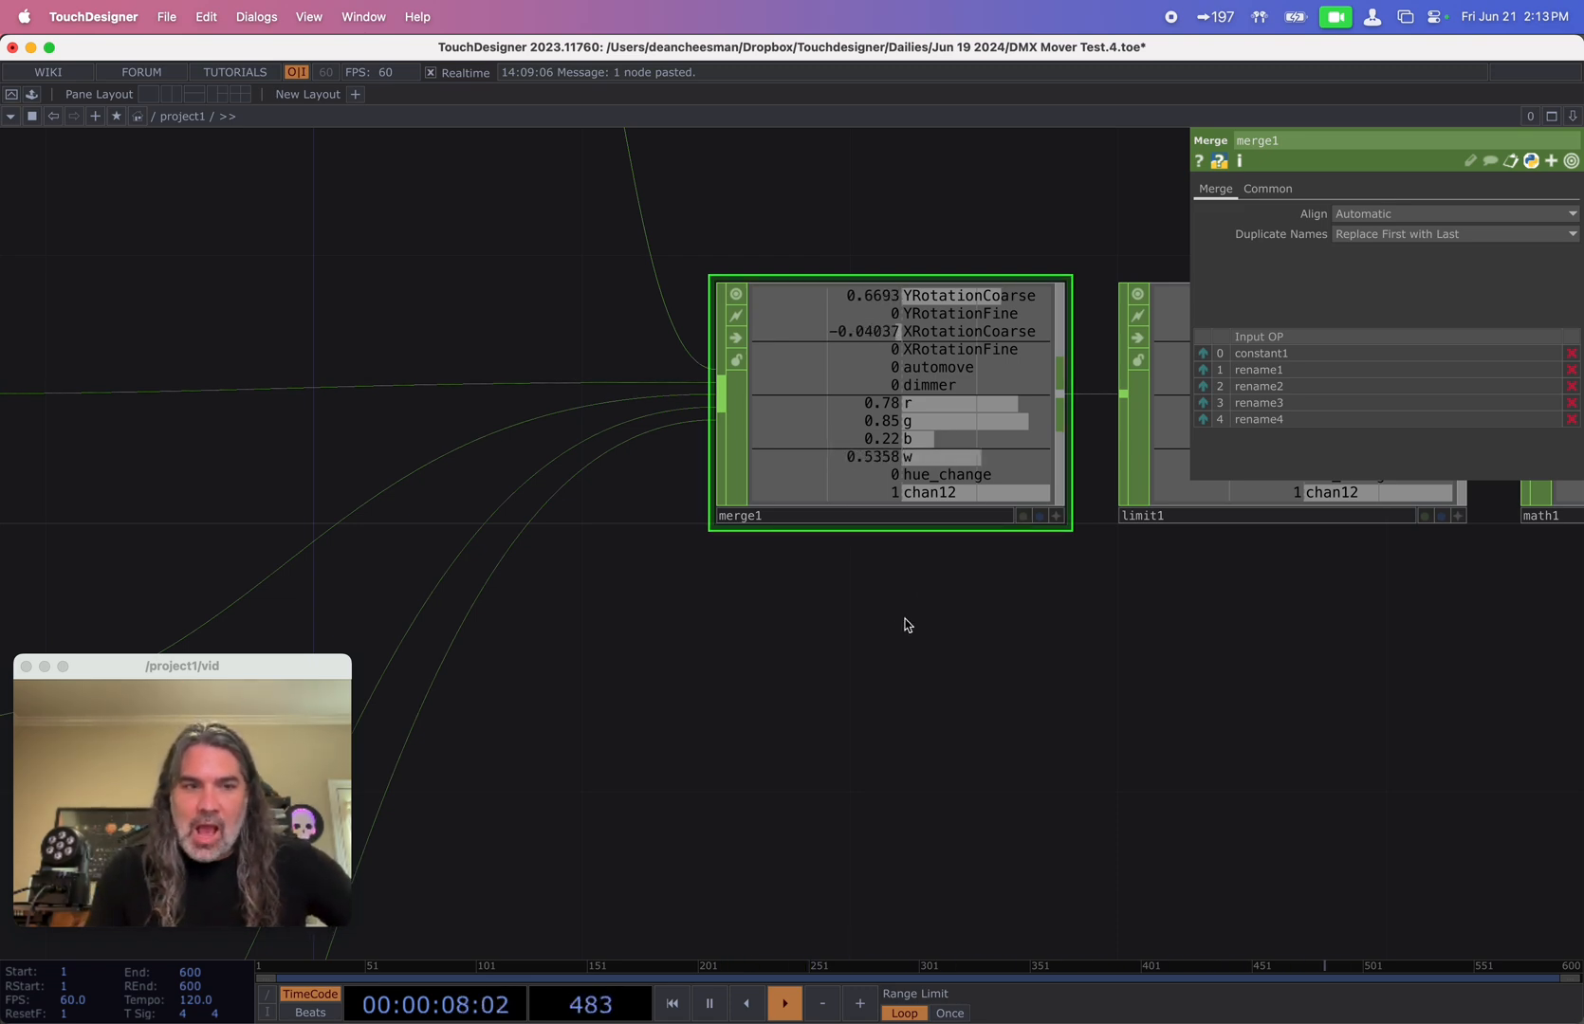
scroll(904, 618, "down", 10)
scroll(933, 626, "up", 8)
- In constant1, set dimmer to 1, r to 0.38, and g and b to 0
left_click_drag(806, 724, 433, 815)
left_click_drag(167, 242, 557, 301)
left_click(373, 245)
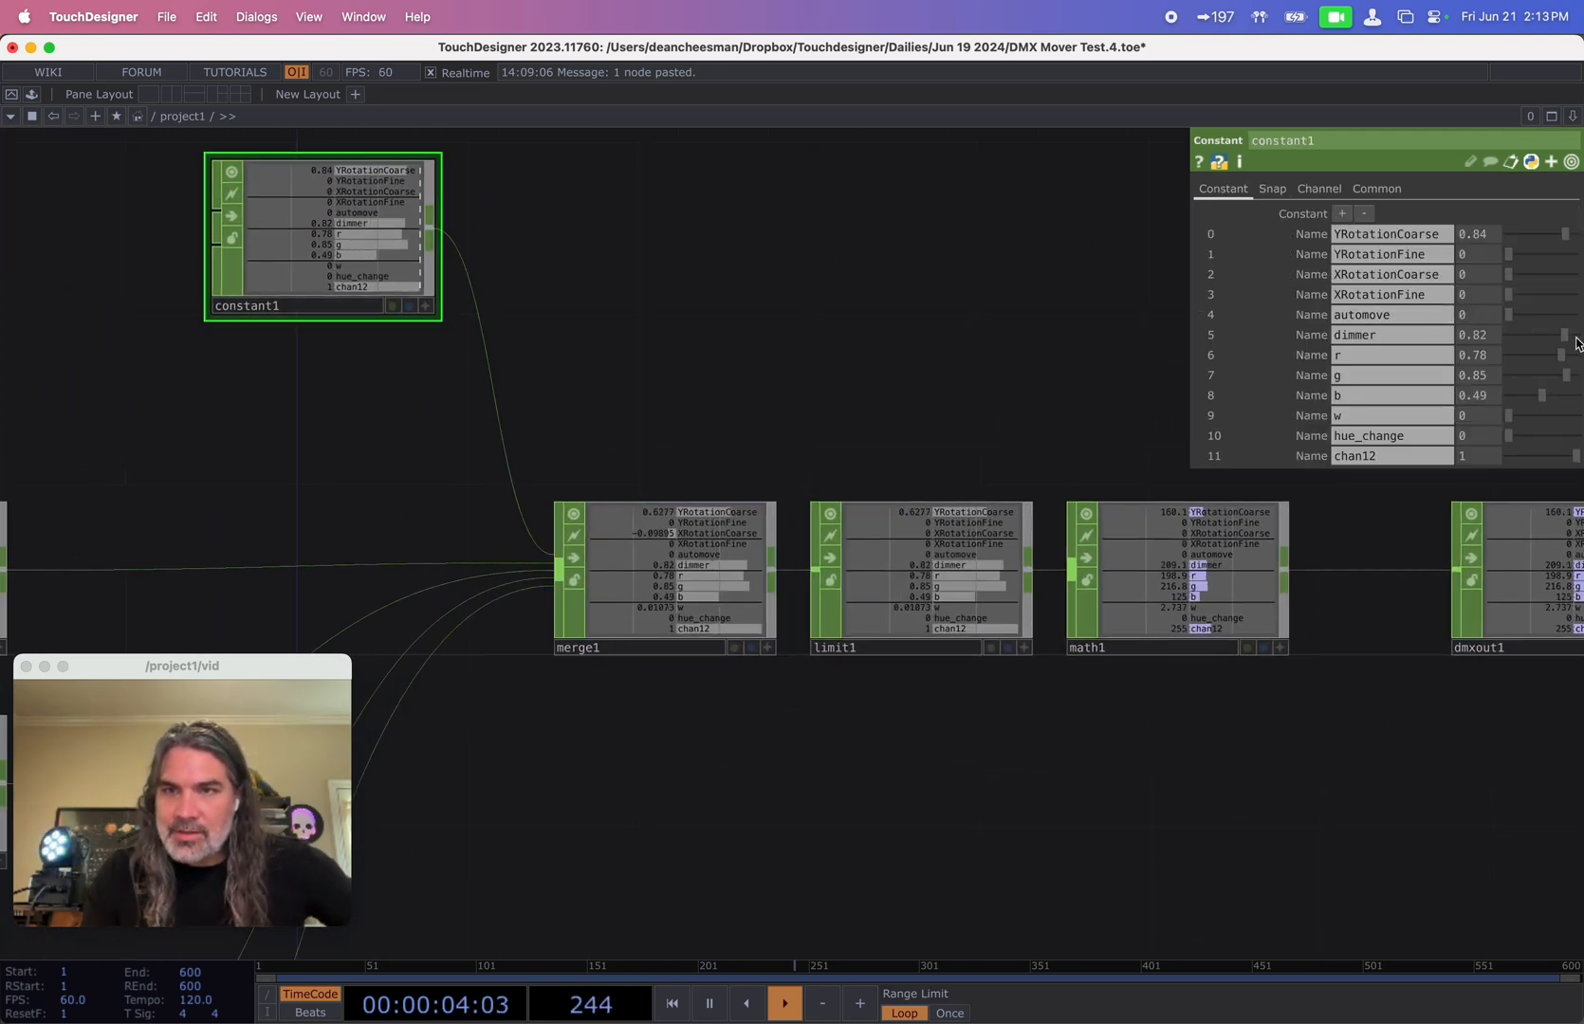
left_click_drag(1133, 743, 1311, 379)
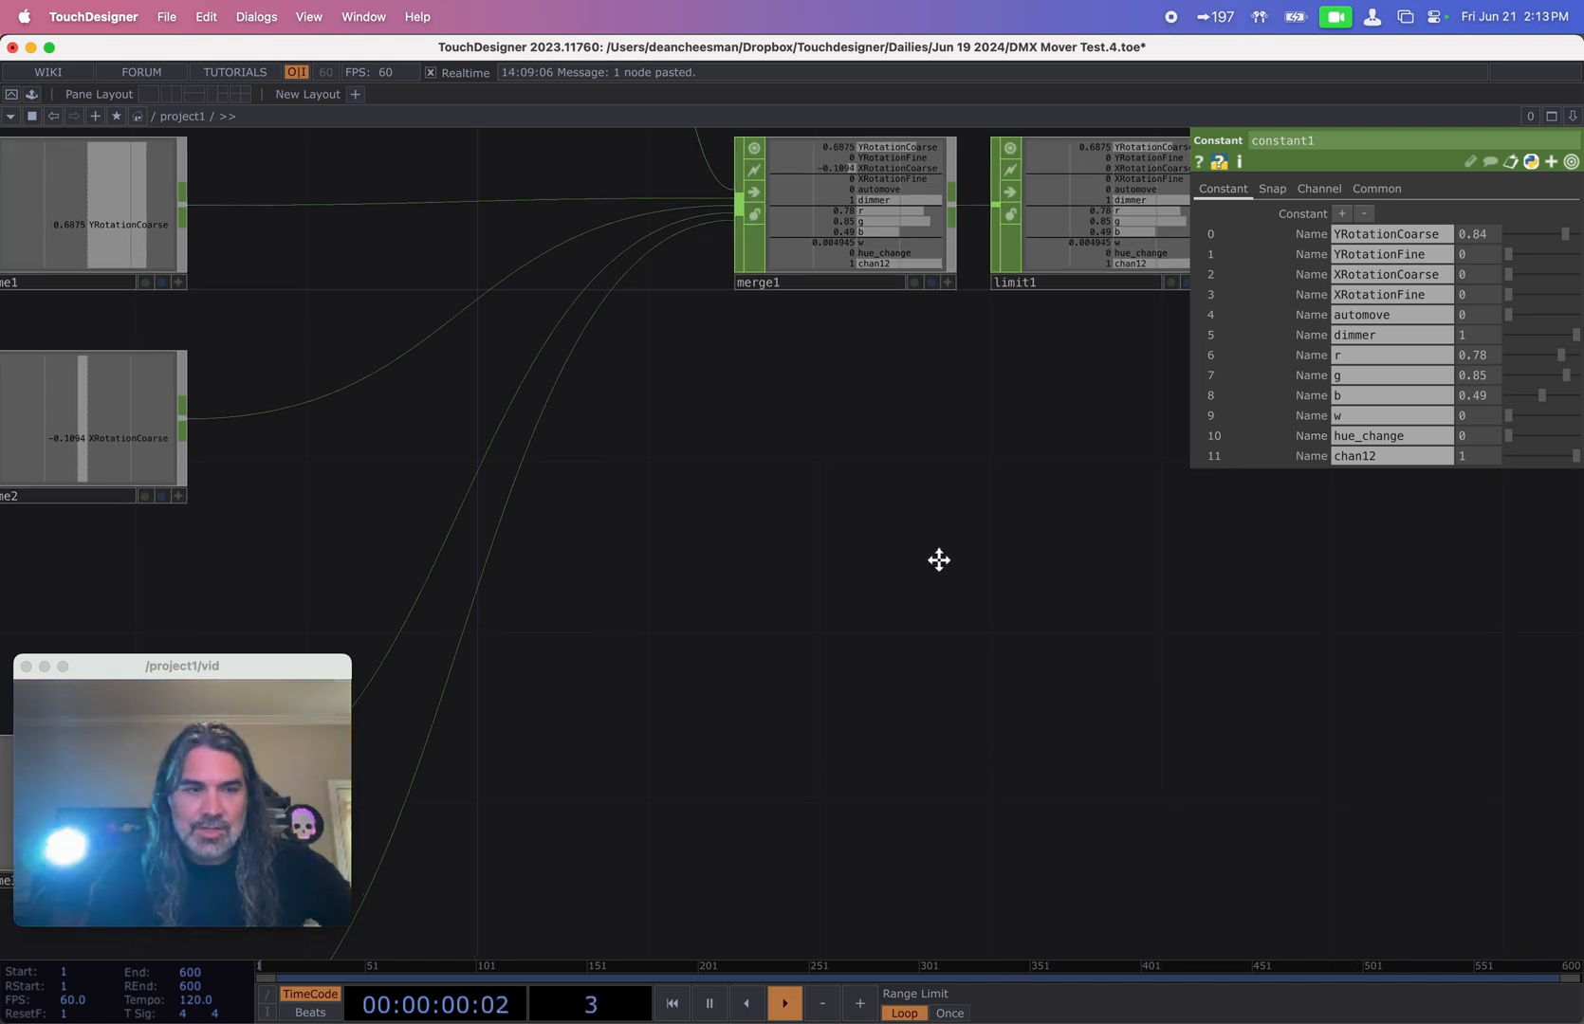
left_click_drag(936, 559, 1032, 433)
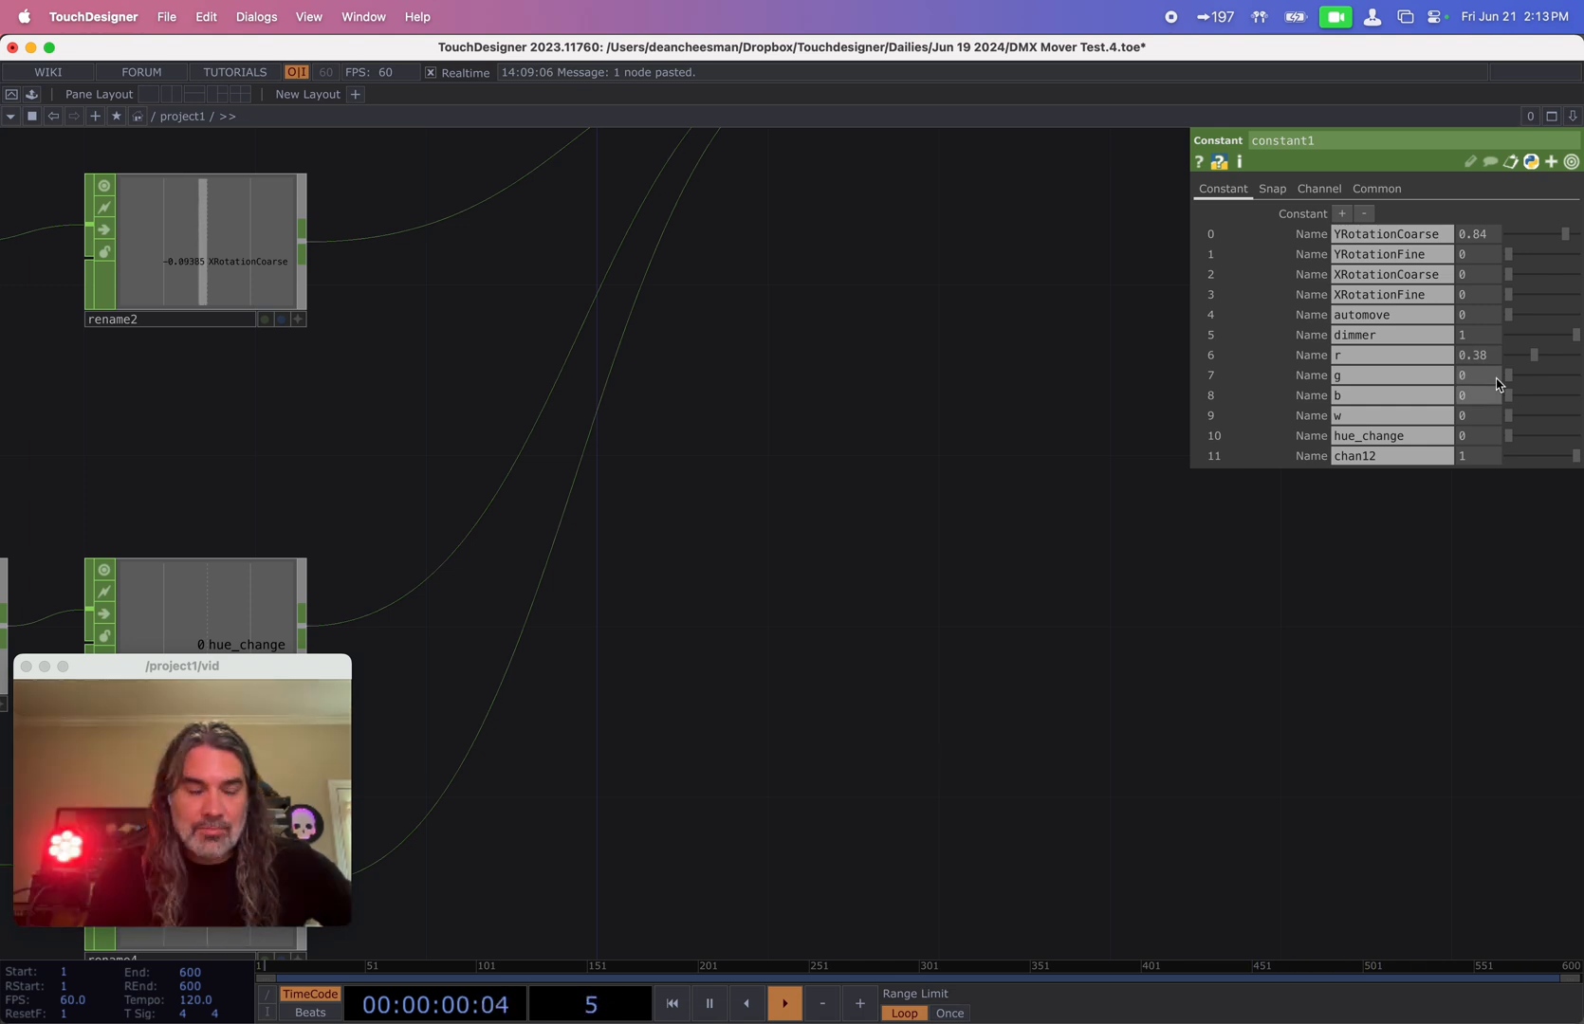
- Examine the expression-driven w and hue_change signals from the Rename CHOPs through to merge1
scroll(853, 586, "left", 10)
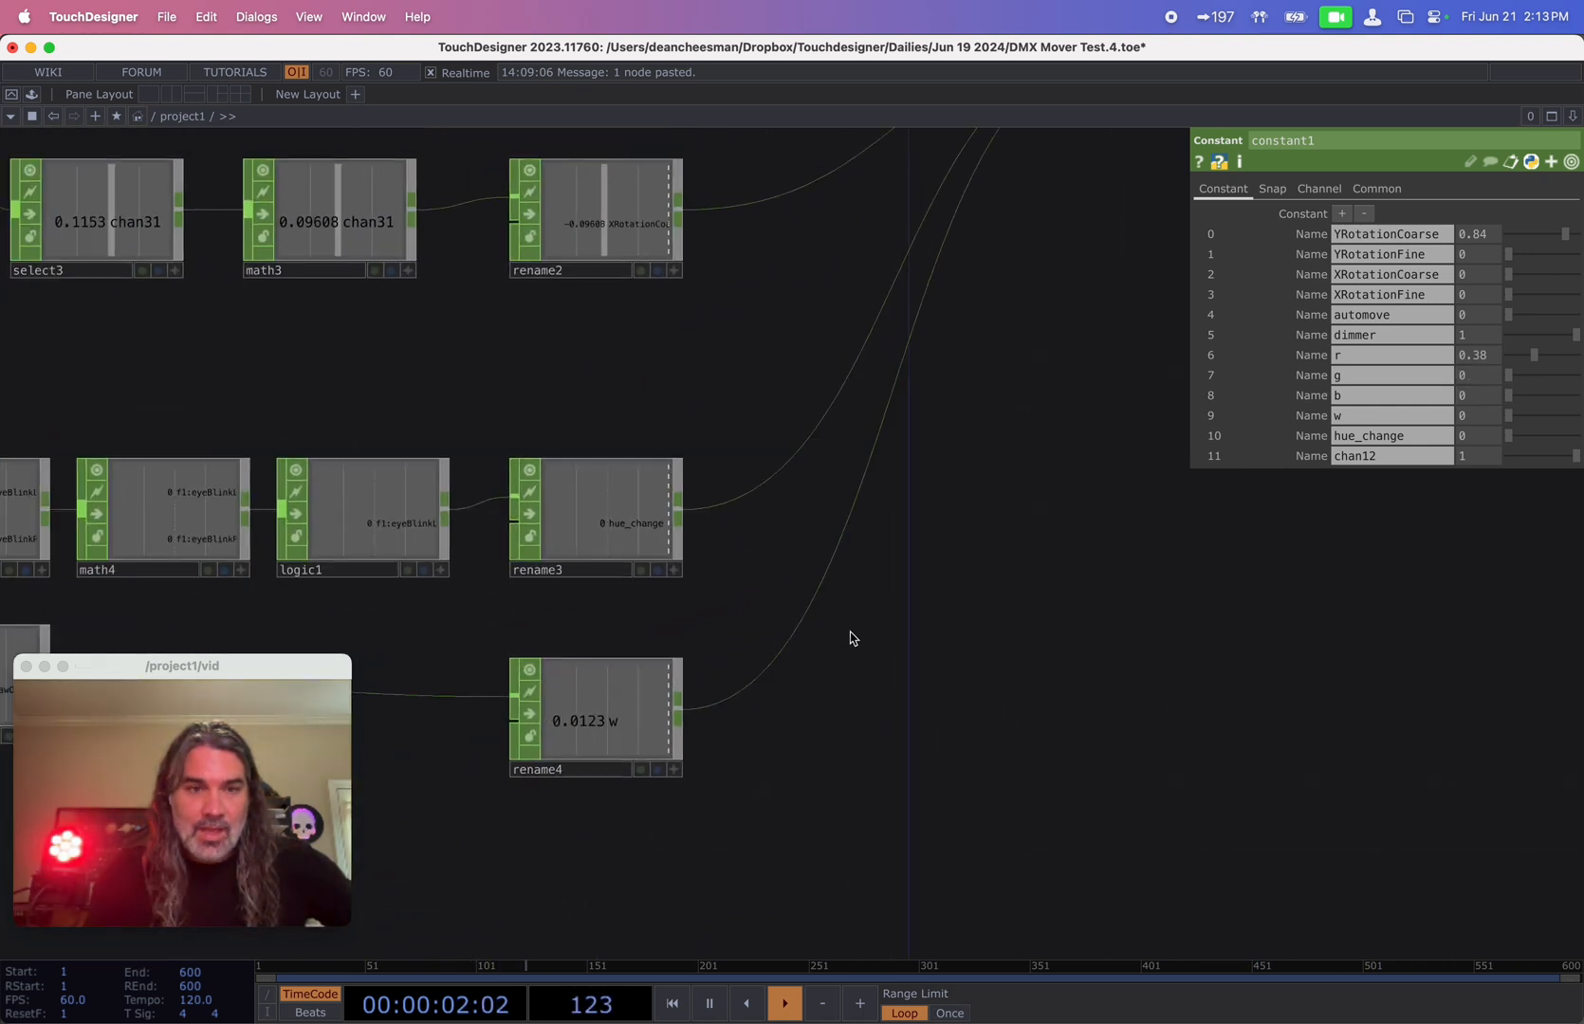
scroll(646, 713, "up", 2)
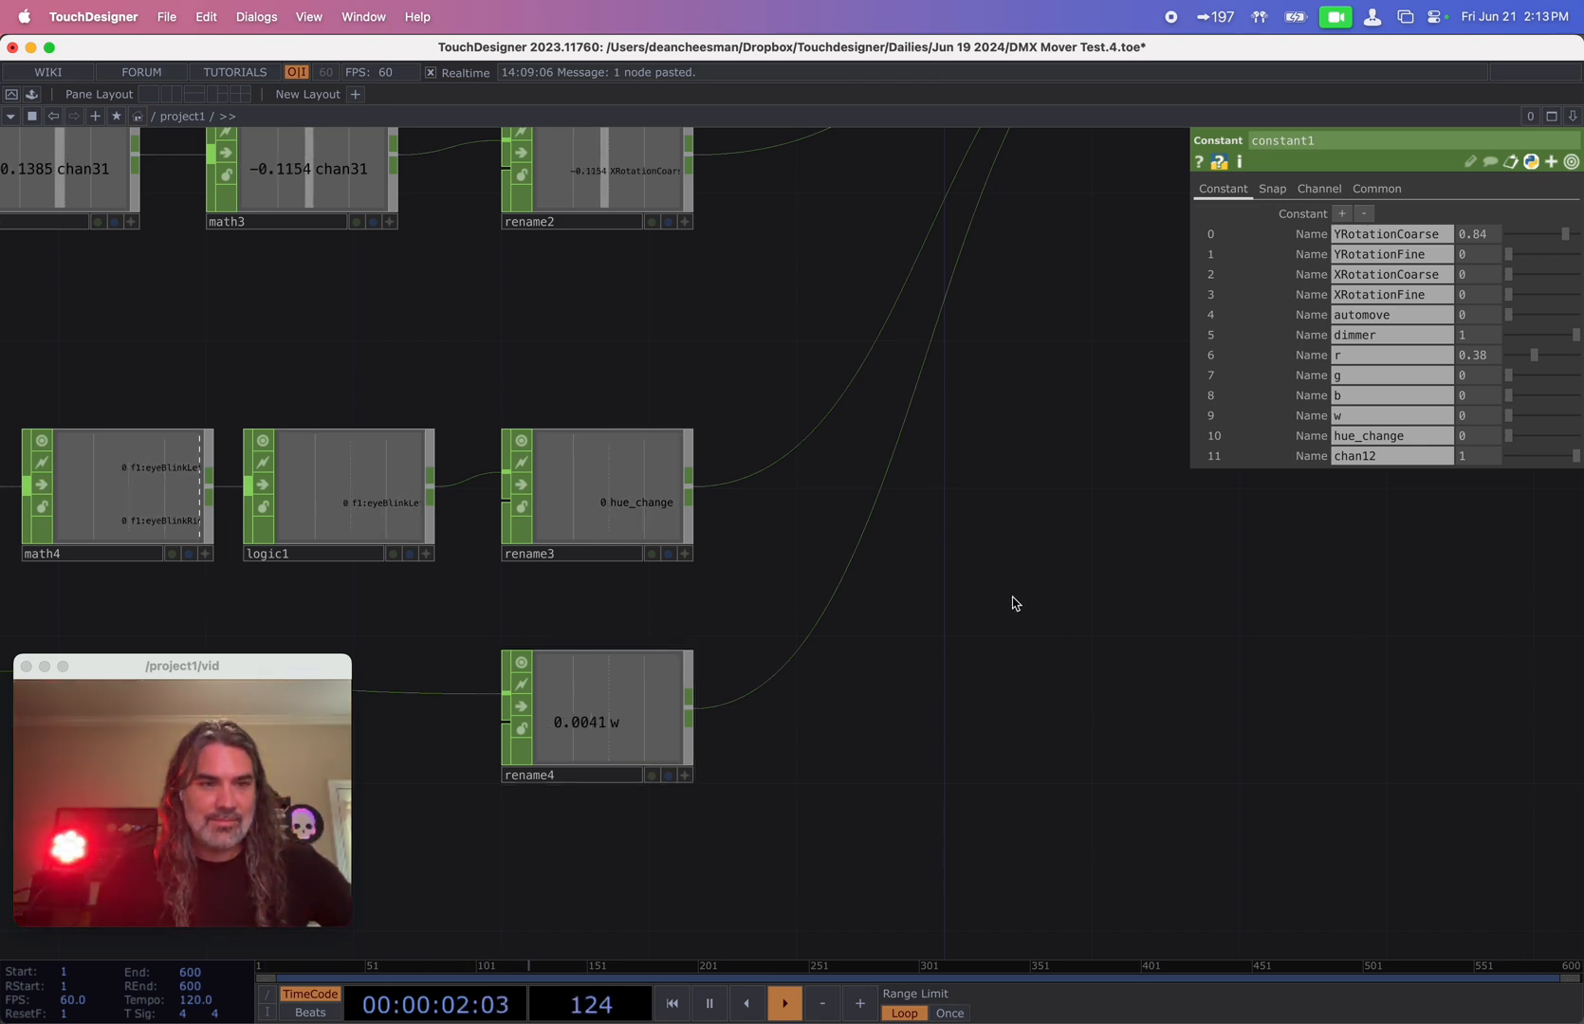
left_click_drag(1015, 600, 978, 643)
scroll(1002, 627, "down", 6)
left_click_drag(1030, 559, 878, 621)
scroll(912, 541, "up", 6)
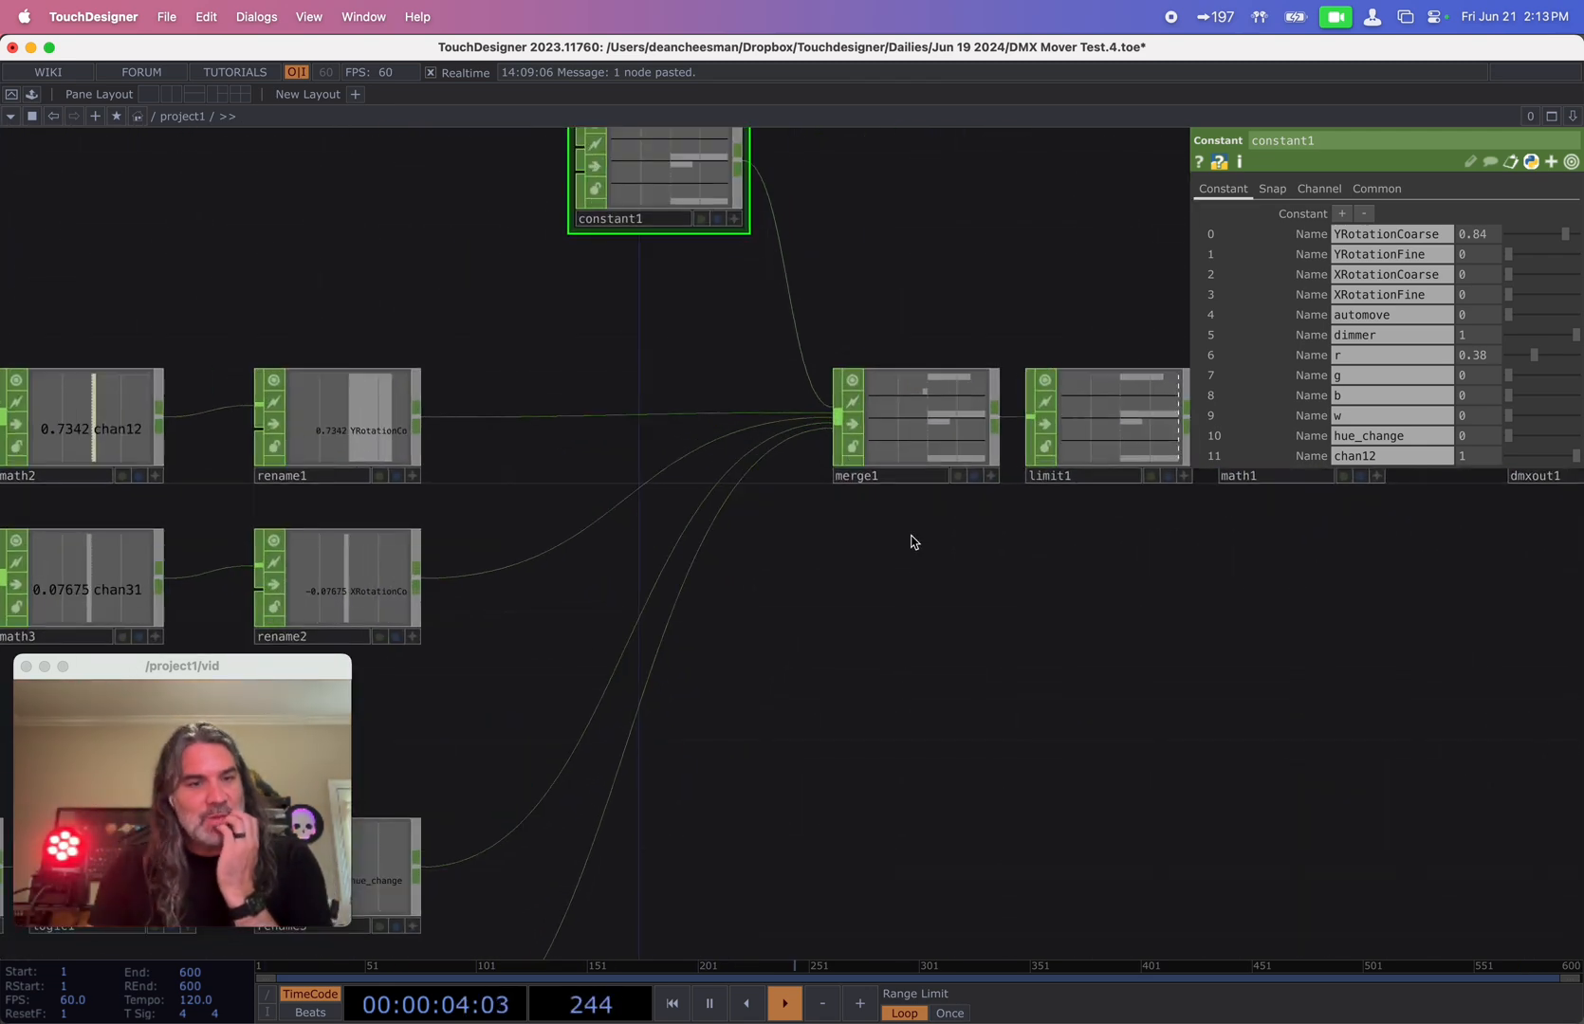
scroll(926, 510, "up", 2)
scroll(948, 446, "up", 5)
scroll(956, 432, "down", 3)
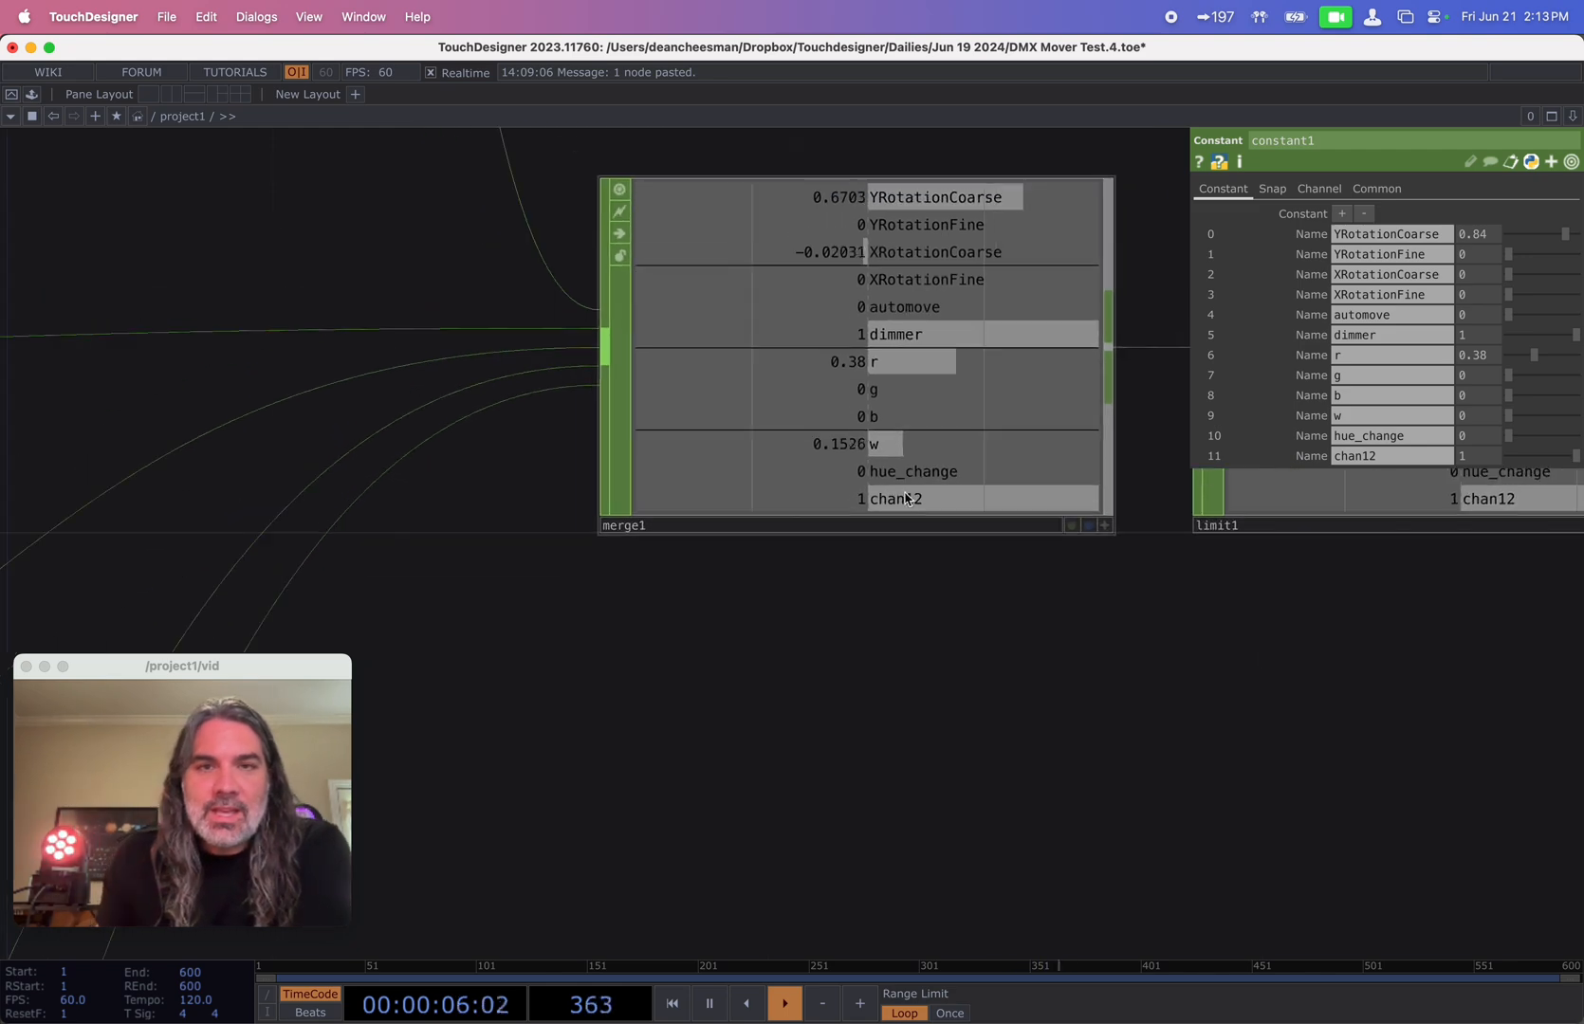
scroll(857, 652, "down", 2)
left_click_drag(781, 695, 1135, 659)
scroll(1133, 657, "down", 7)
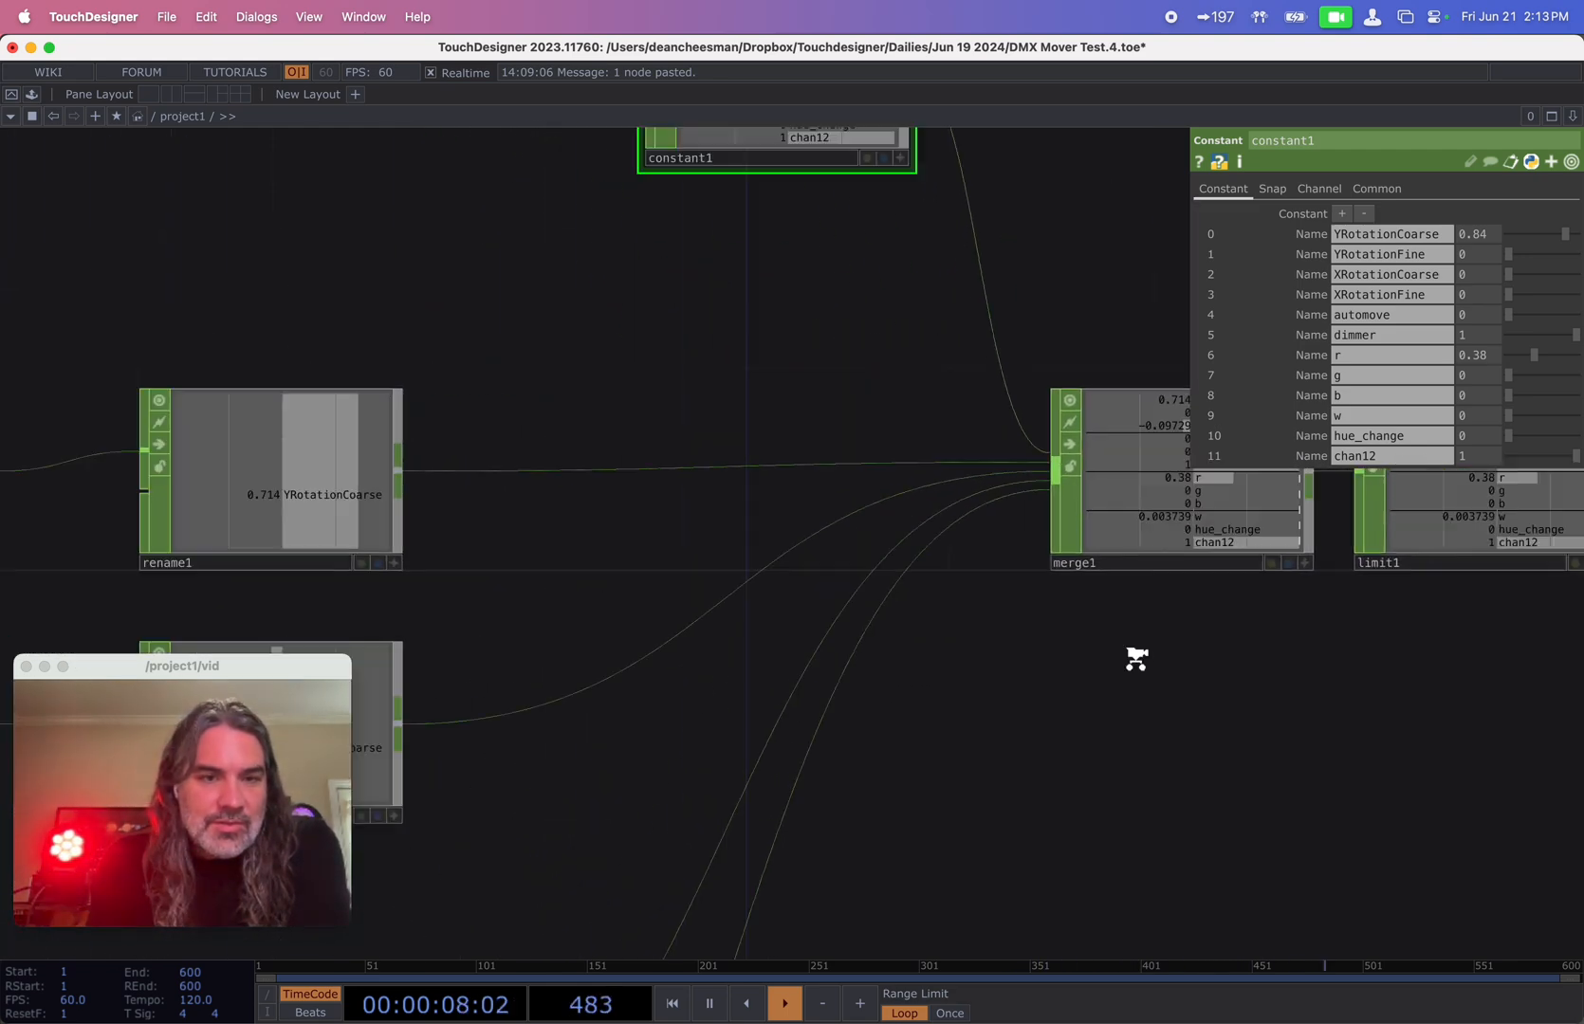
- Select the MediaPipe container and examine its general webcam and detection options
scroll(1064, 693, "down", 2)
left_click_drag(499, 448, 1164, 392)
left_click_drag(415, 480, 925, 399)
left_click_drag(953, 637, 854, 541)
left_click(439, 444)
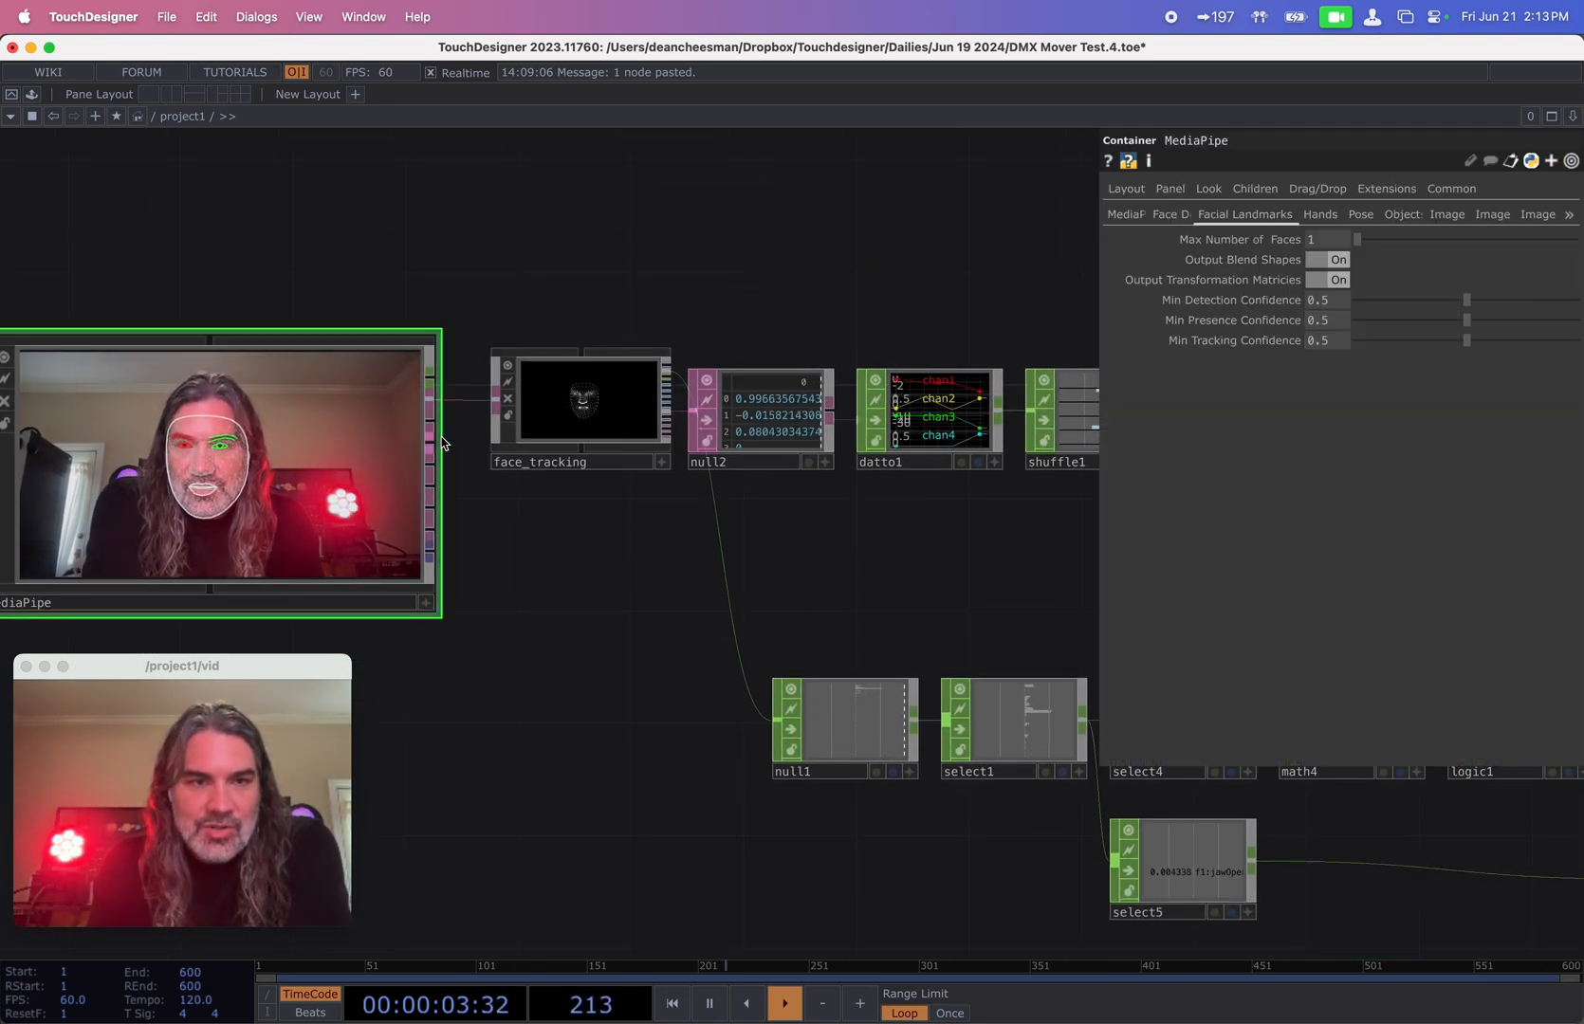
left_click(1129, 214)
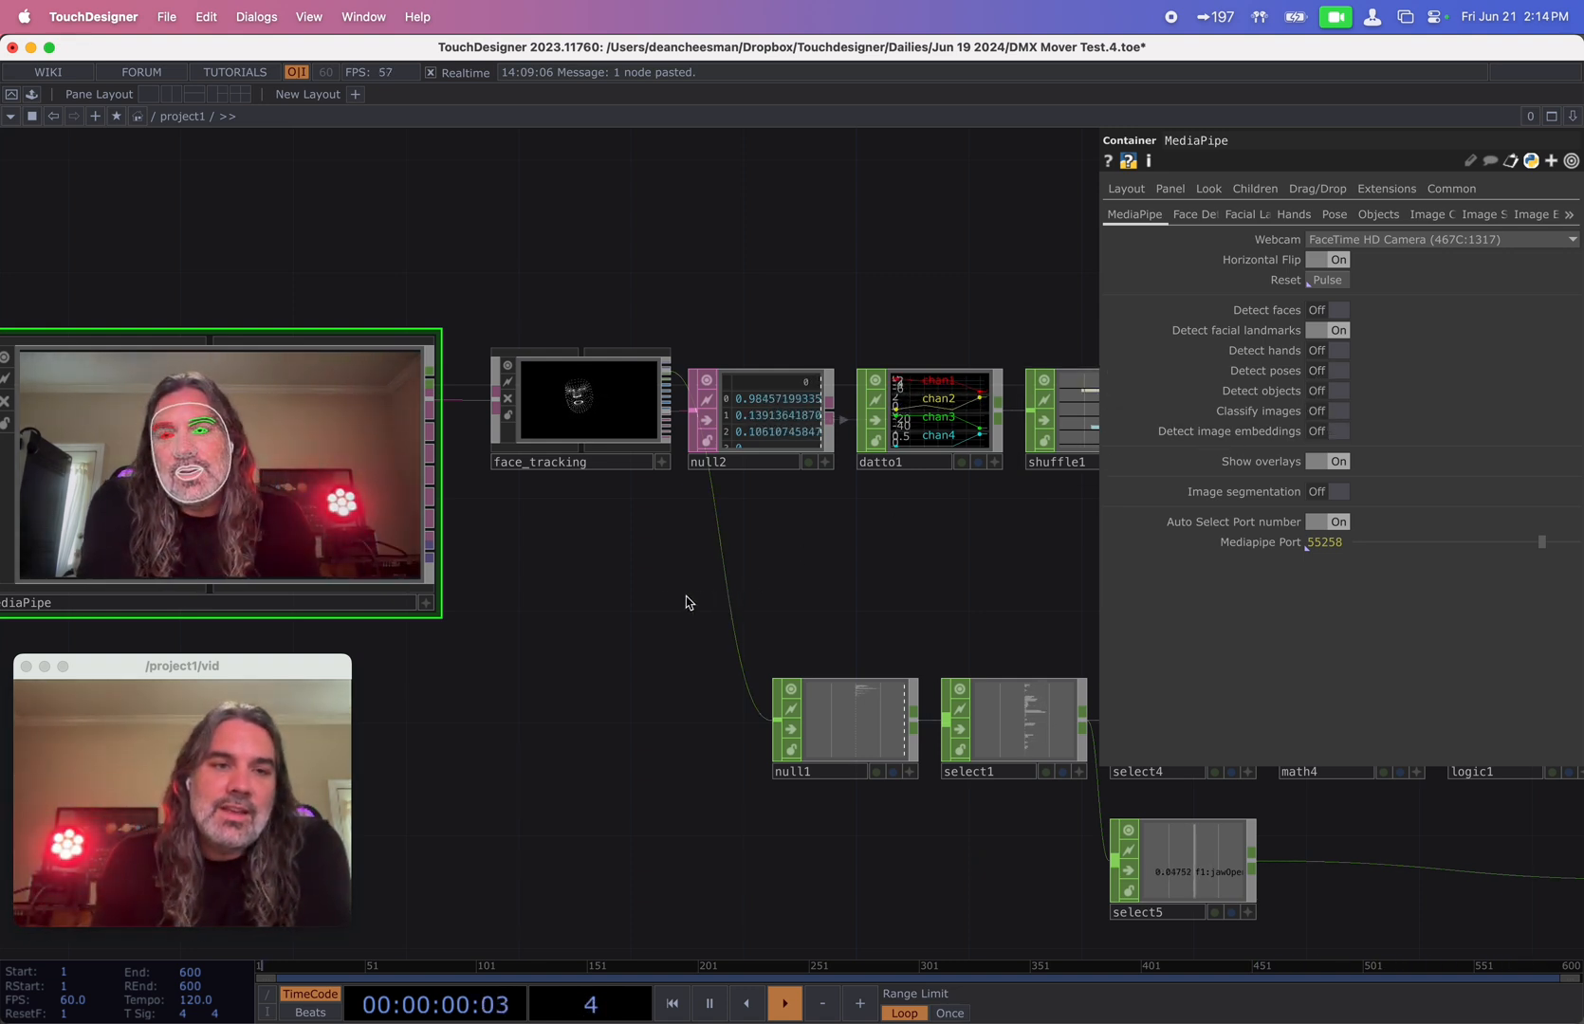
scroll(718, 630, "left", 5)
scroll(718, 630, "up", 1)
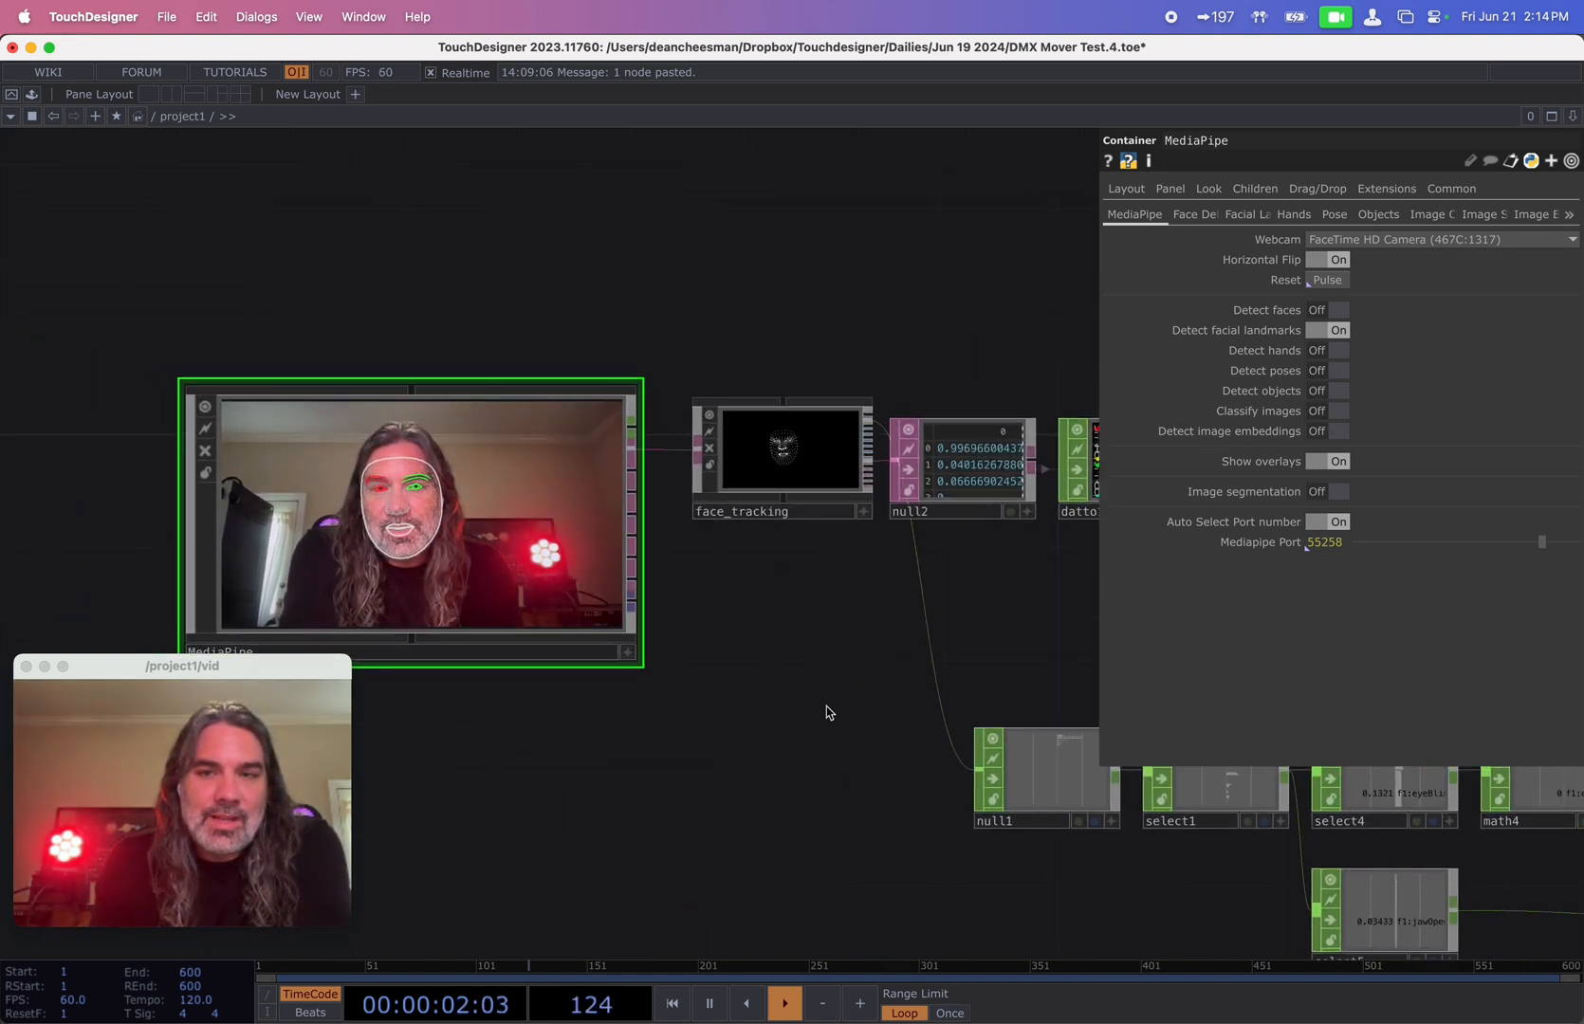
- Review the complete network from the MediaPipe container through the face-tracking branches to dmxout1
left_click_drag(791, 682, 632, 521)
scroll(671, 592, "down", 2)
left_click_drag(670, 595, 390, 607)
scroll(487, 617, "down", 3)
left_click_drag(872, 806, 523, 817)
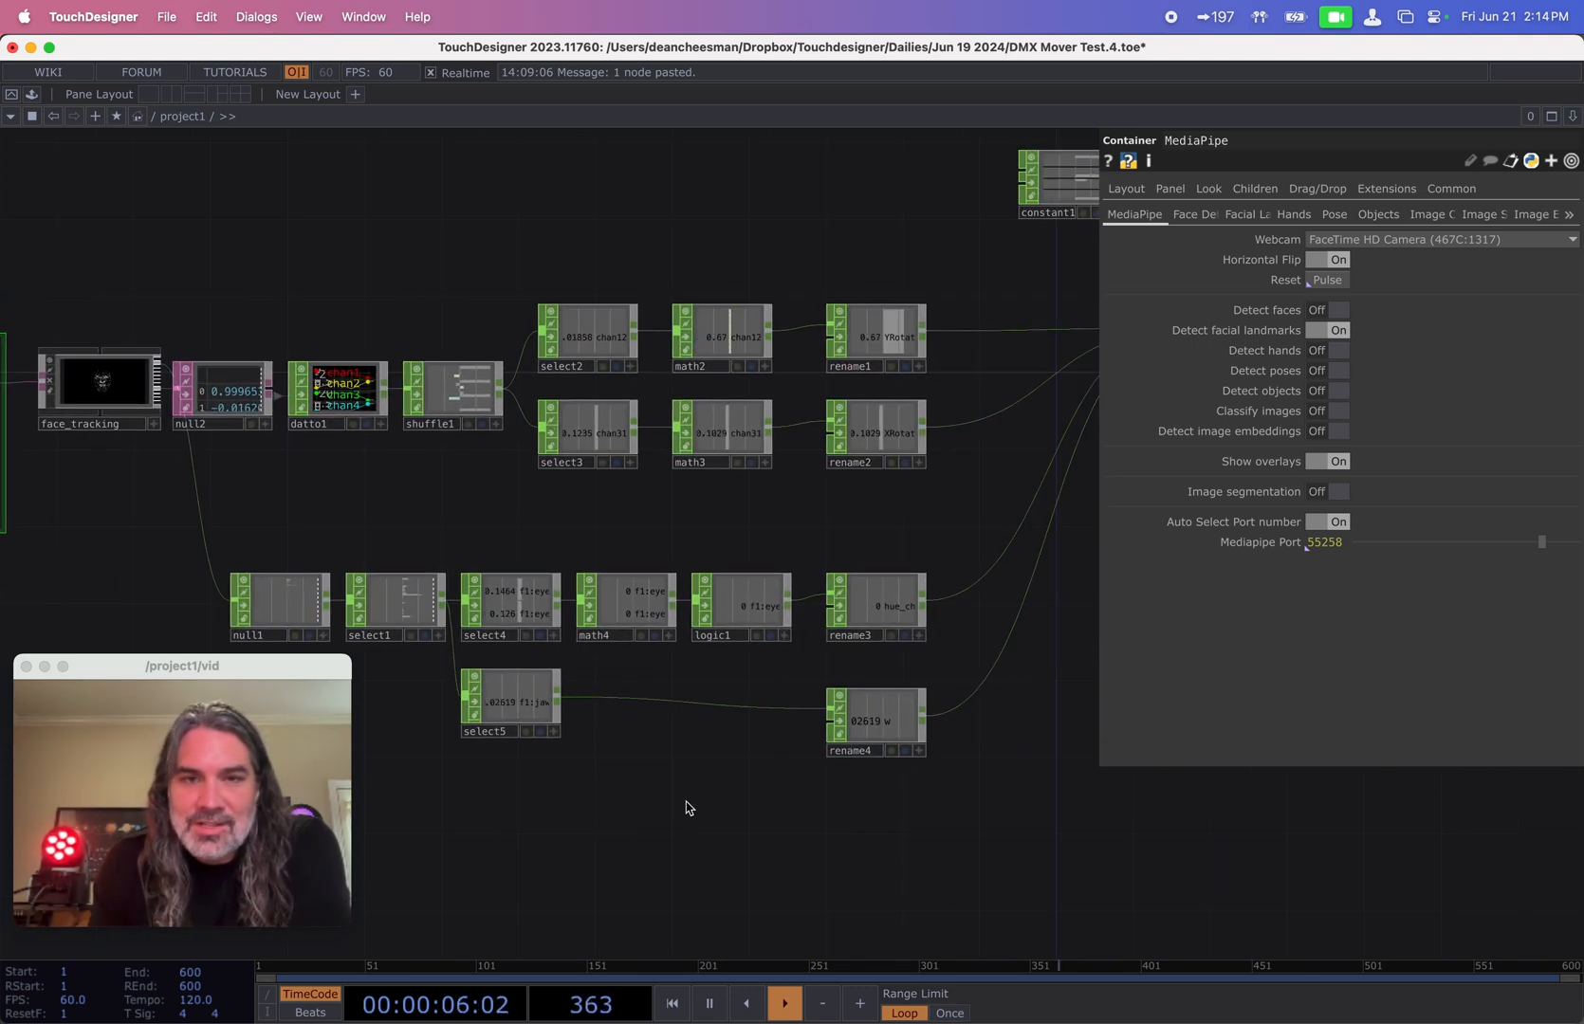
left_click_drag(693, 787, 524, 786)
scroll(728, 781, "down", 10)
scroll(855, 710, "up", 5)
left_click_drag(863, 705, 1019, 540)
scroll(858, 656, "up", 2)
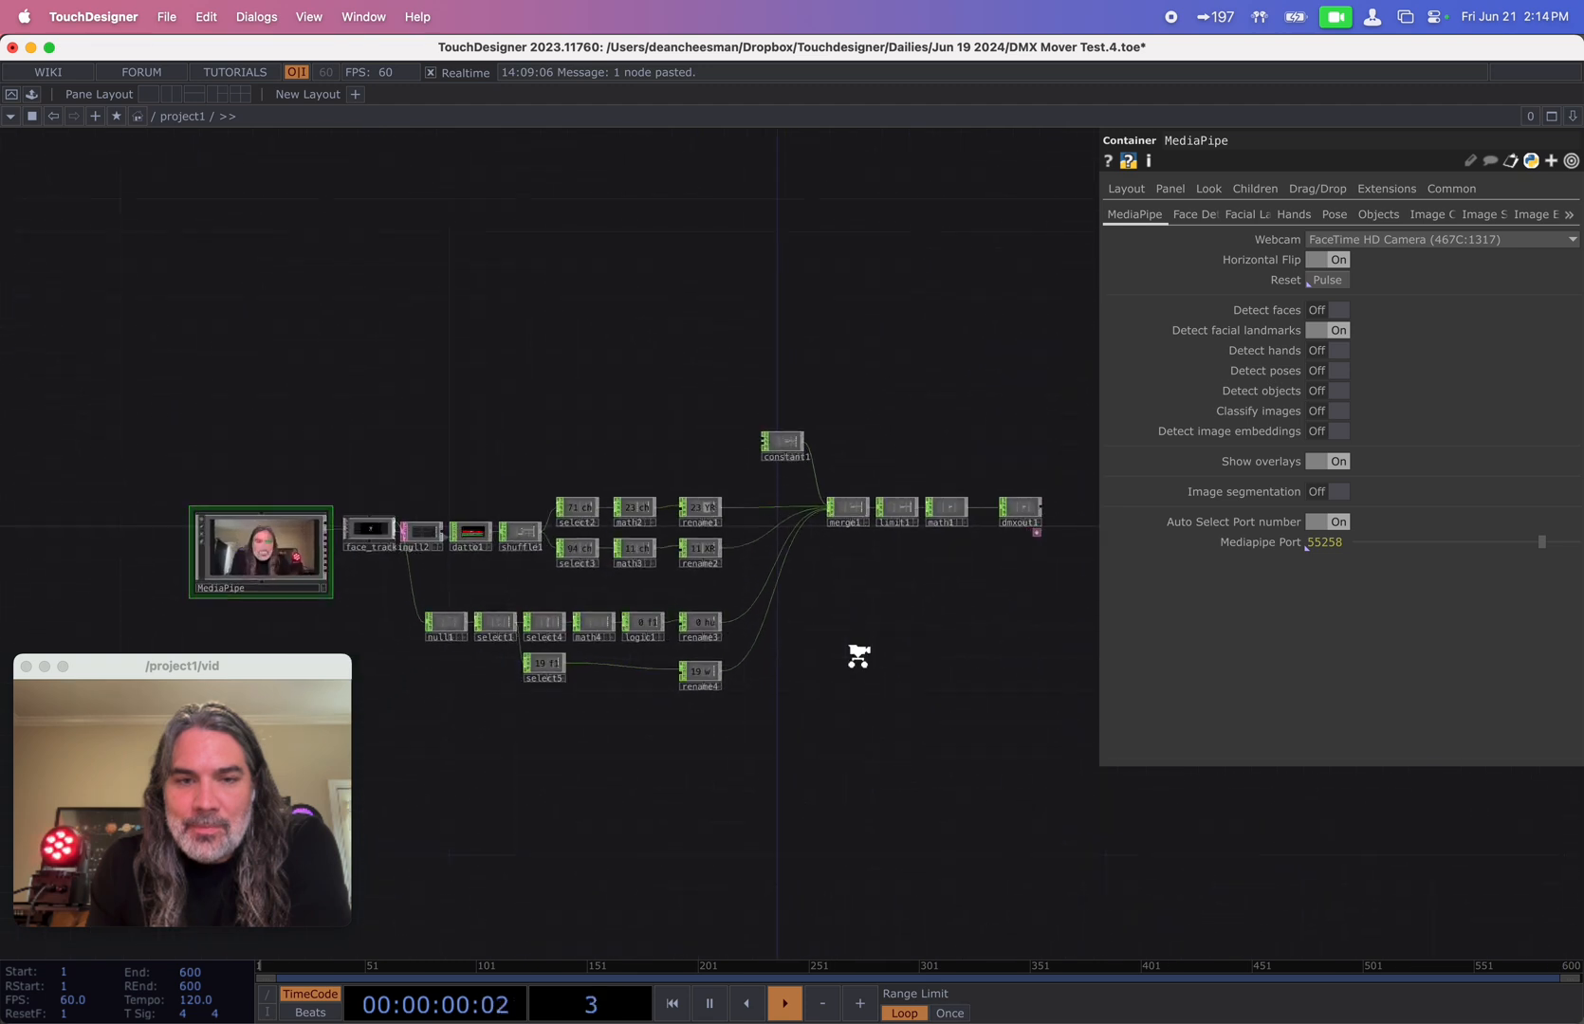
scroll(858, 656, "up", 4)
scroll(766, 611, "right", 5)
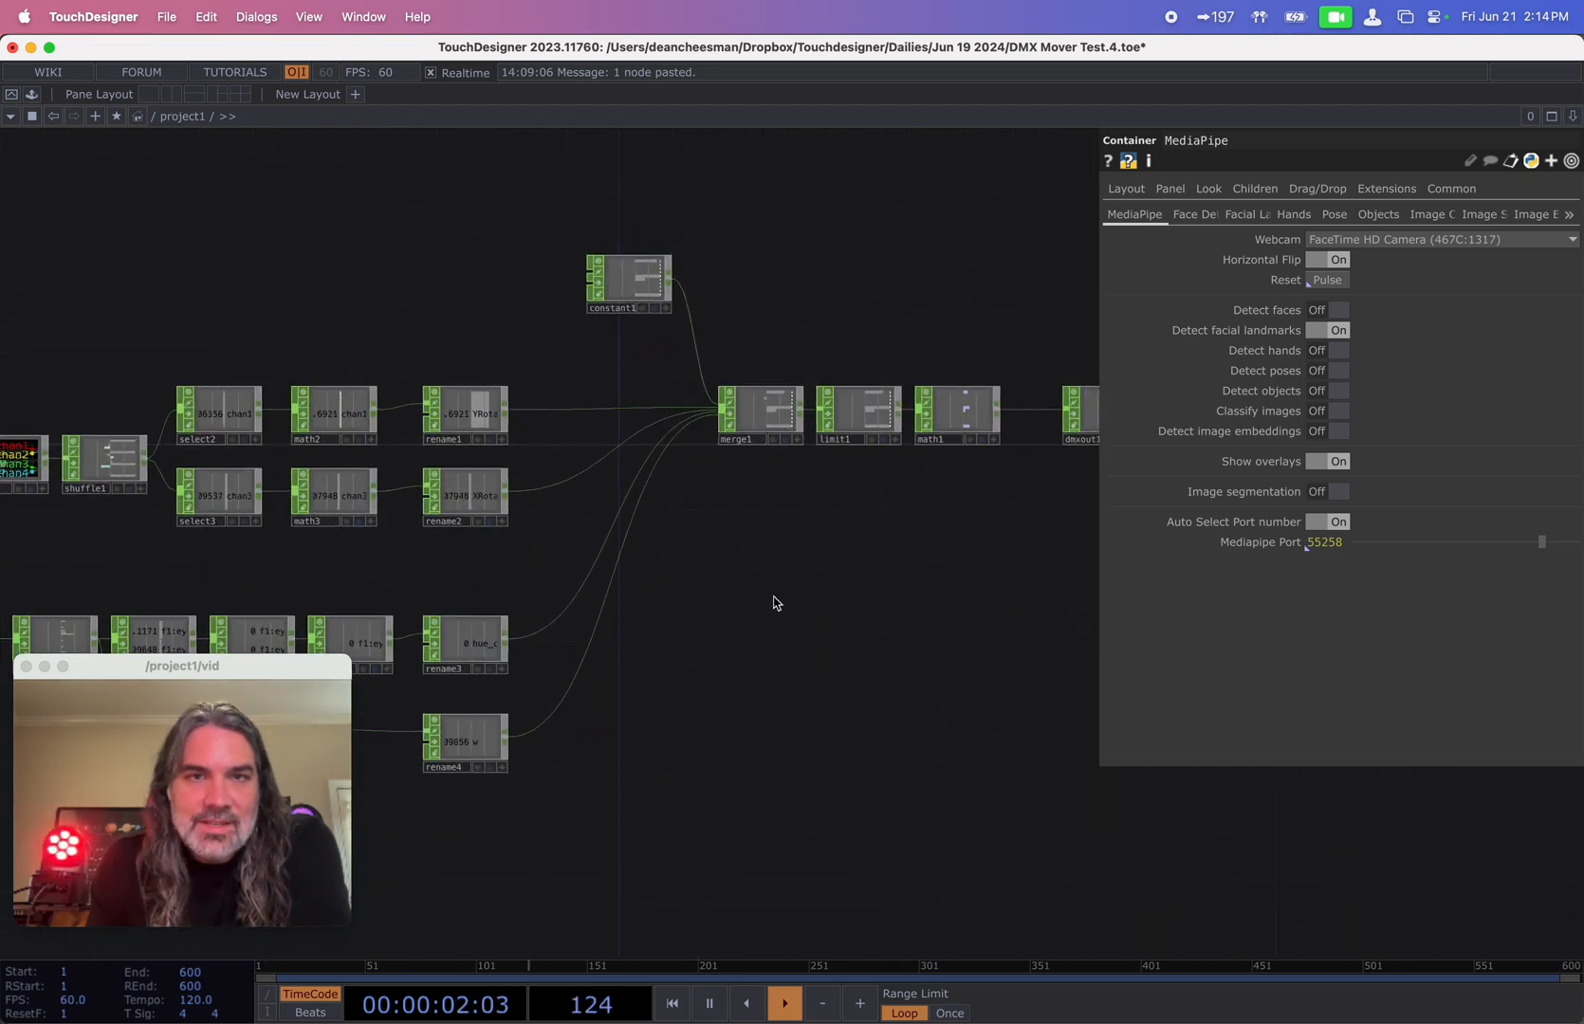